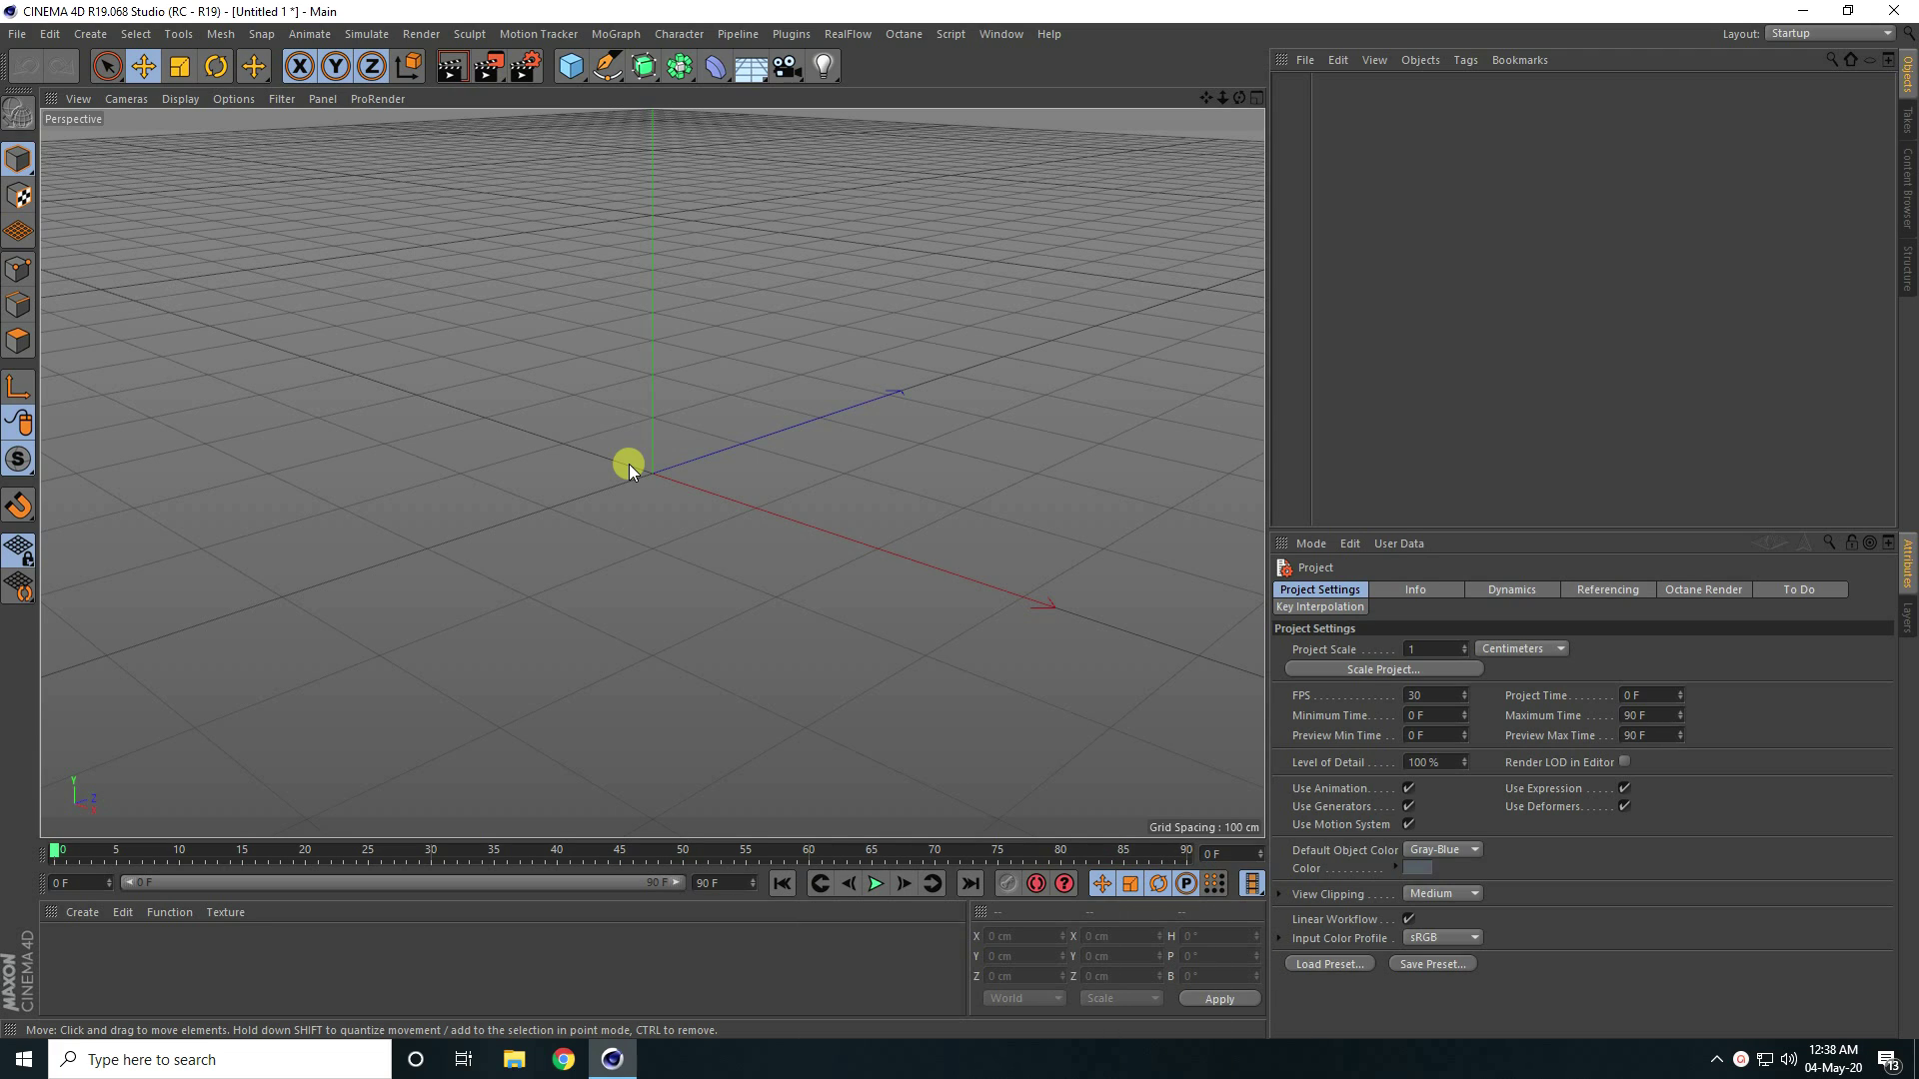
Open the Octane Live Viewer, dock it beside the perspective viewport and start the live render
click(904, 34)
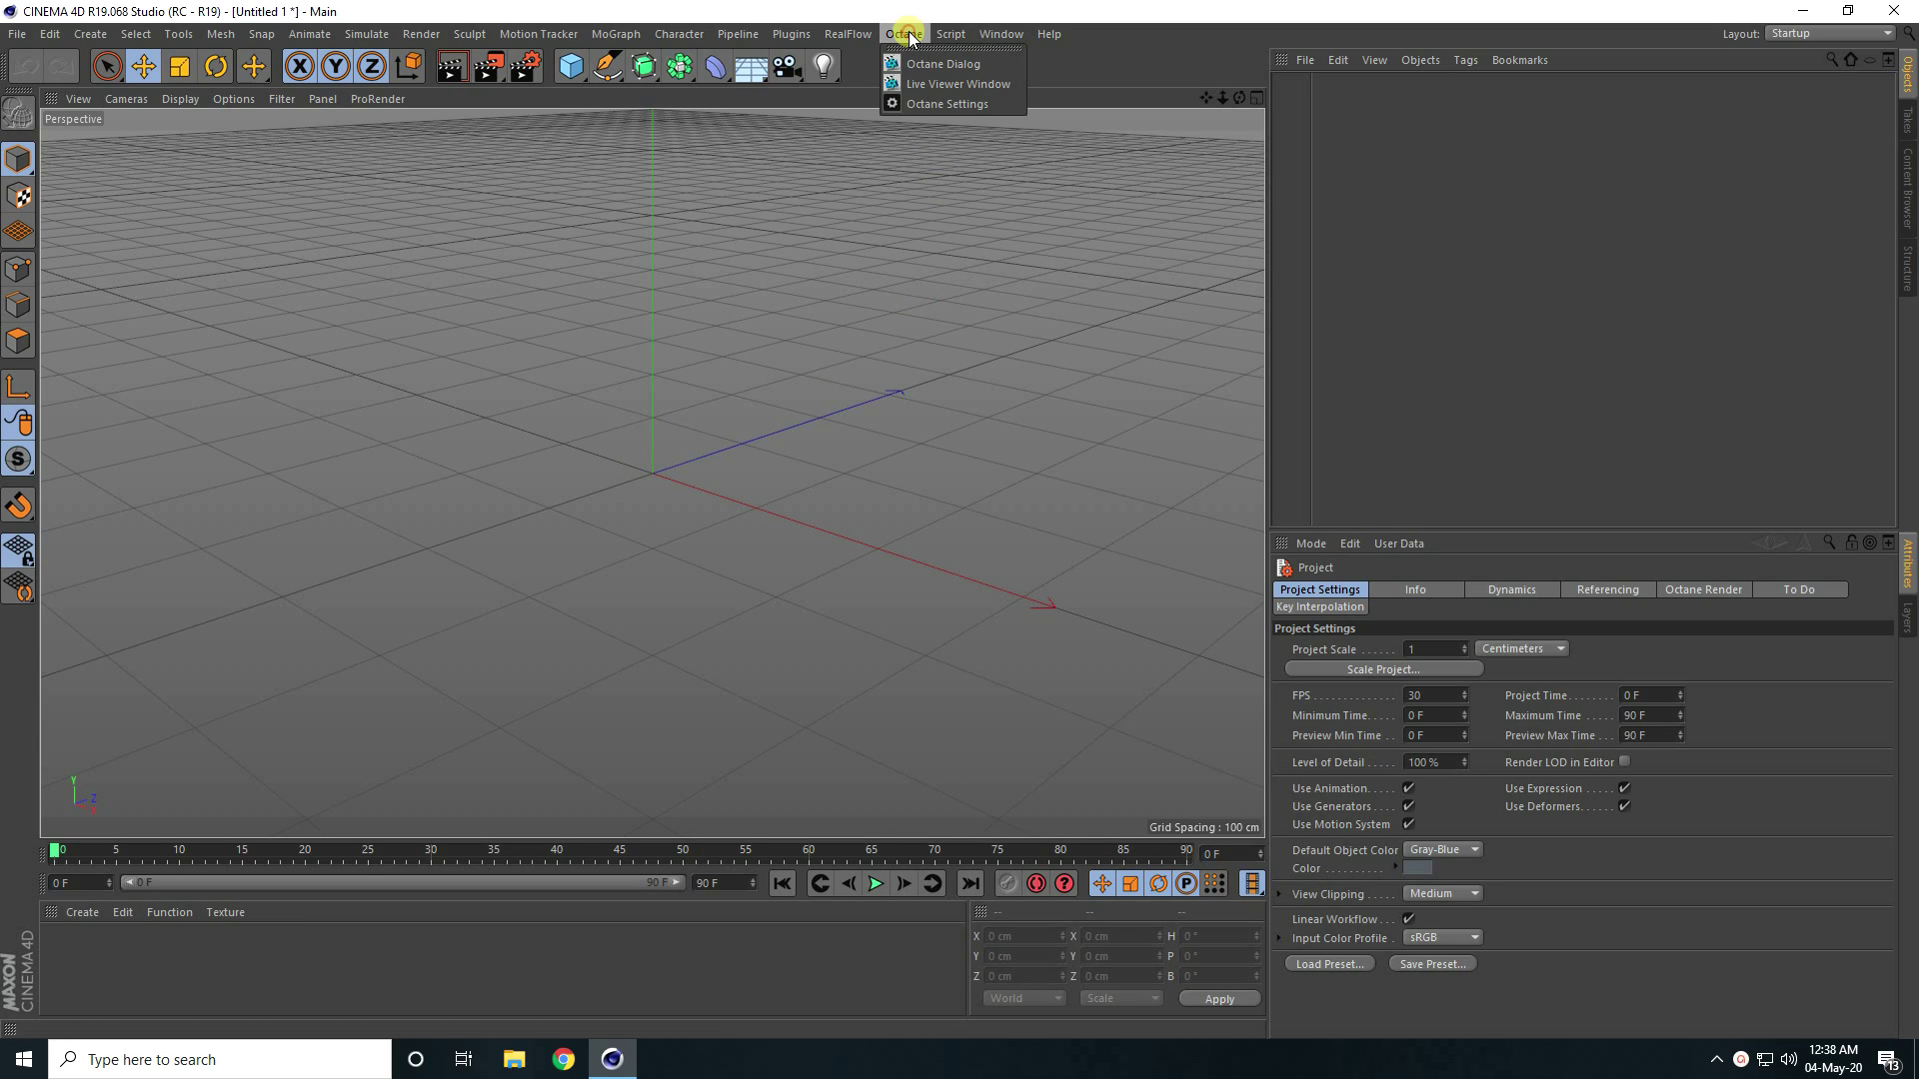
click(987, 84)
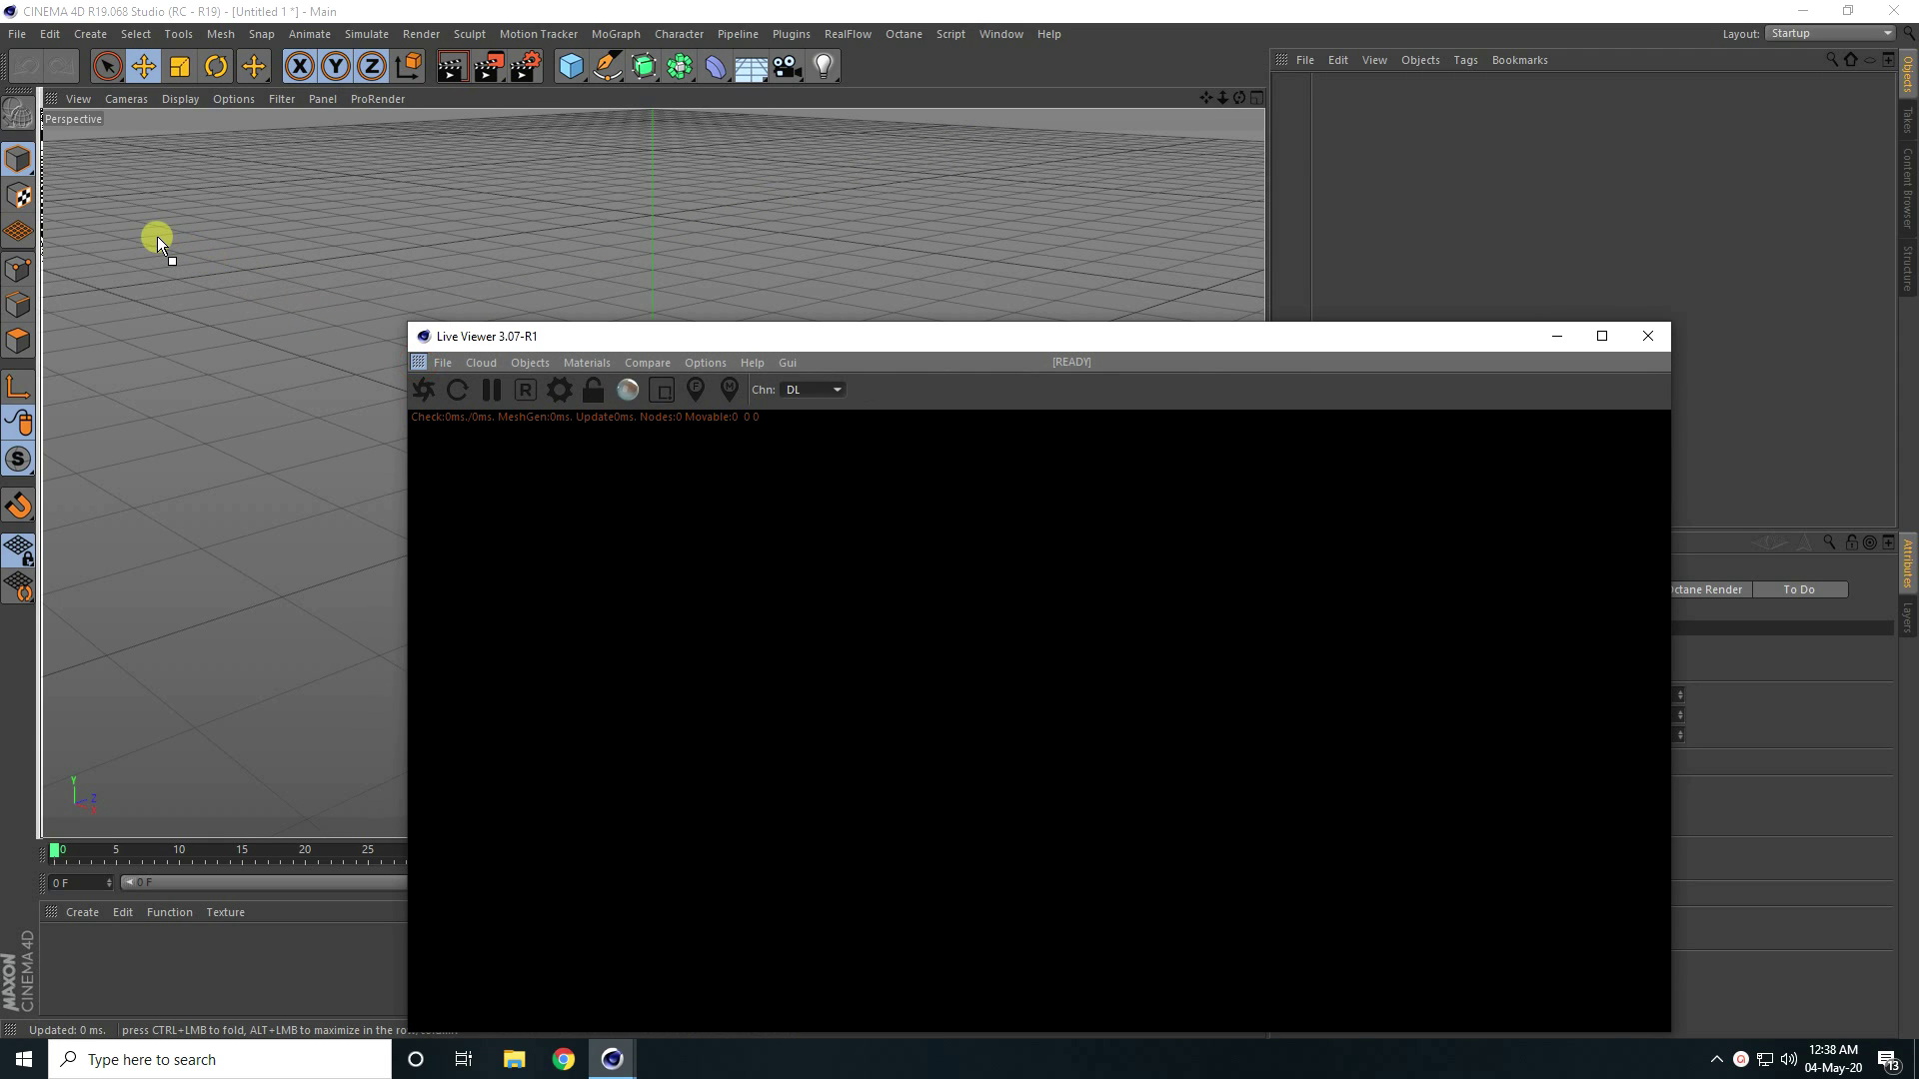
drag(156, 236, 156, 236)
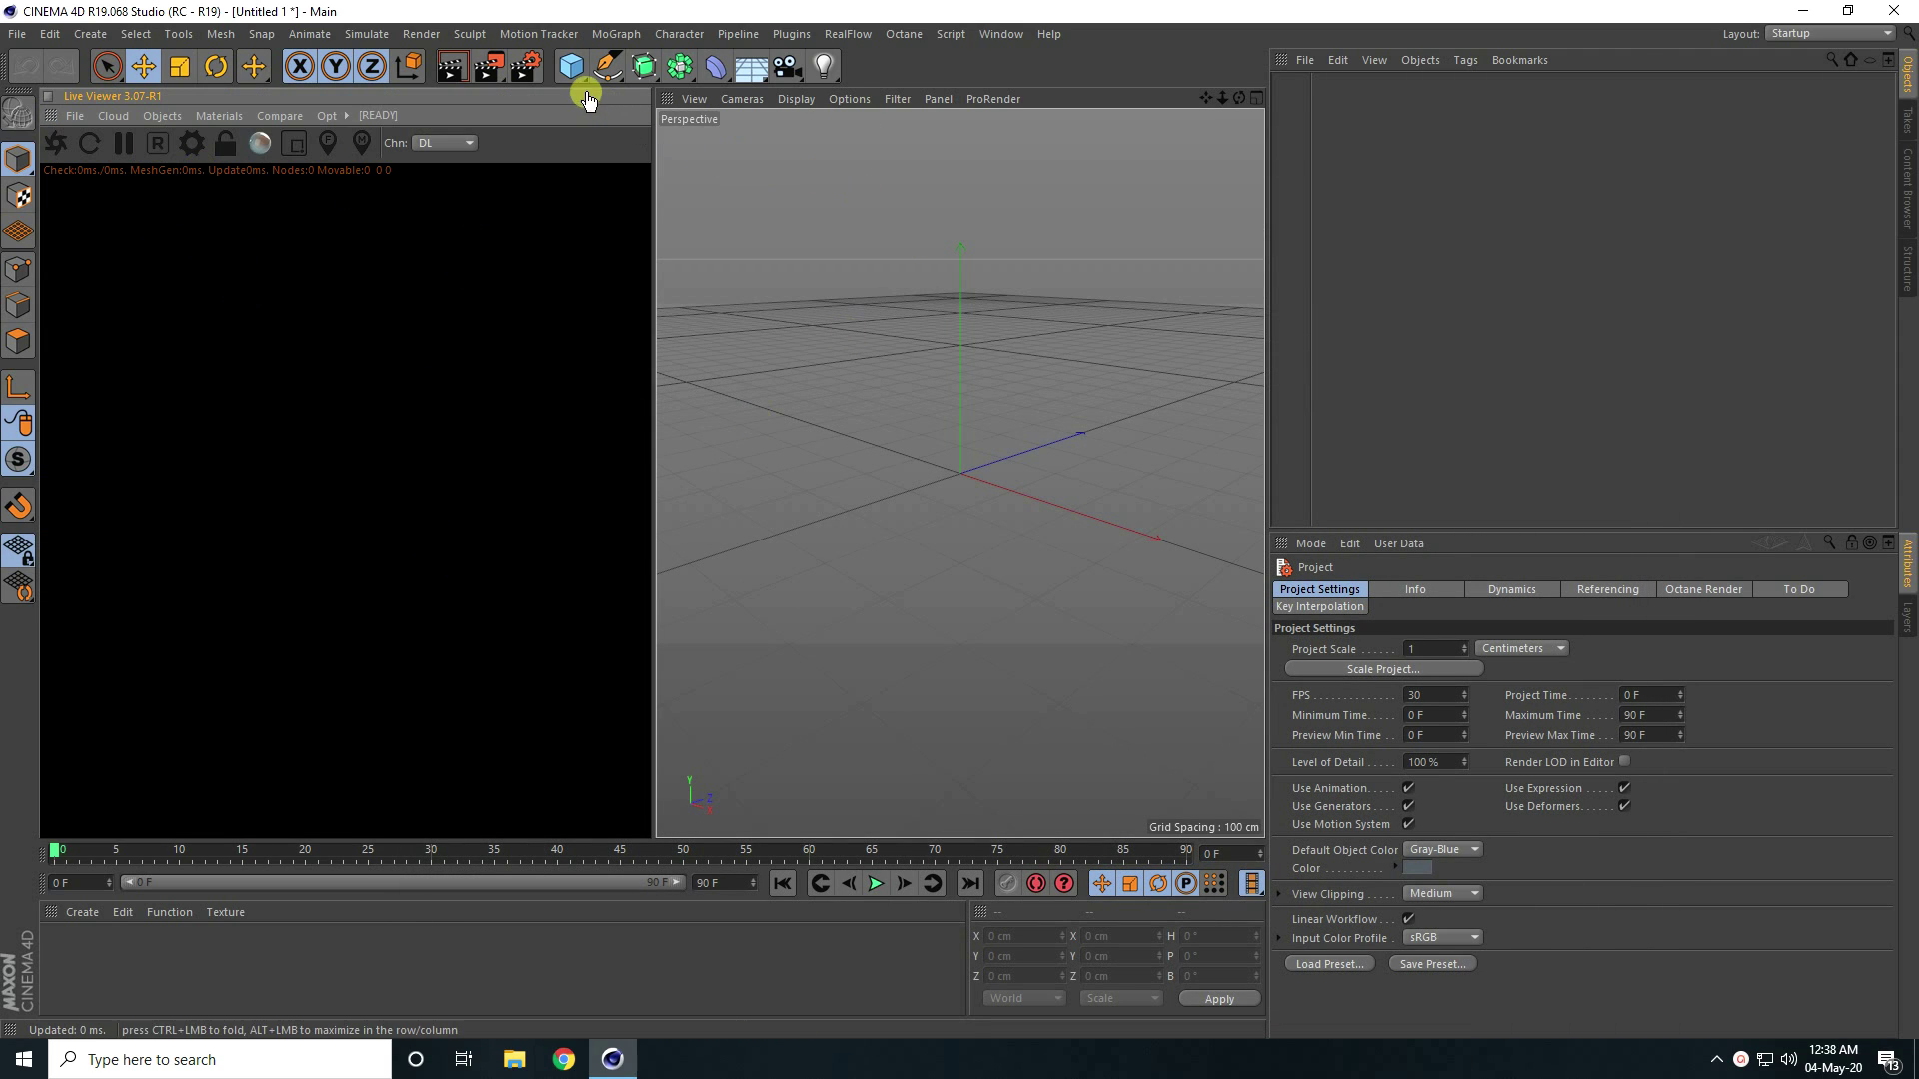
click(60, 142)
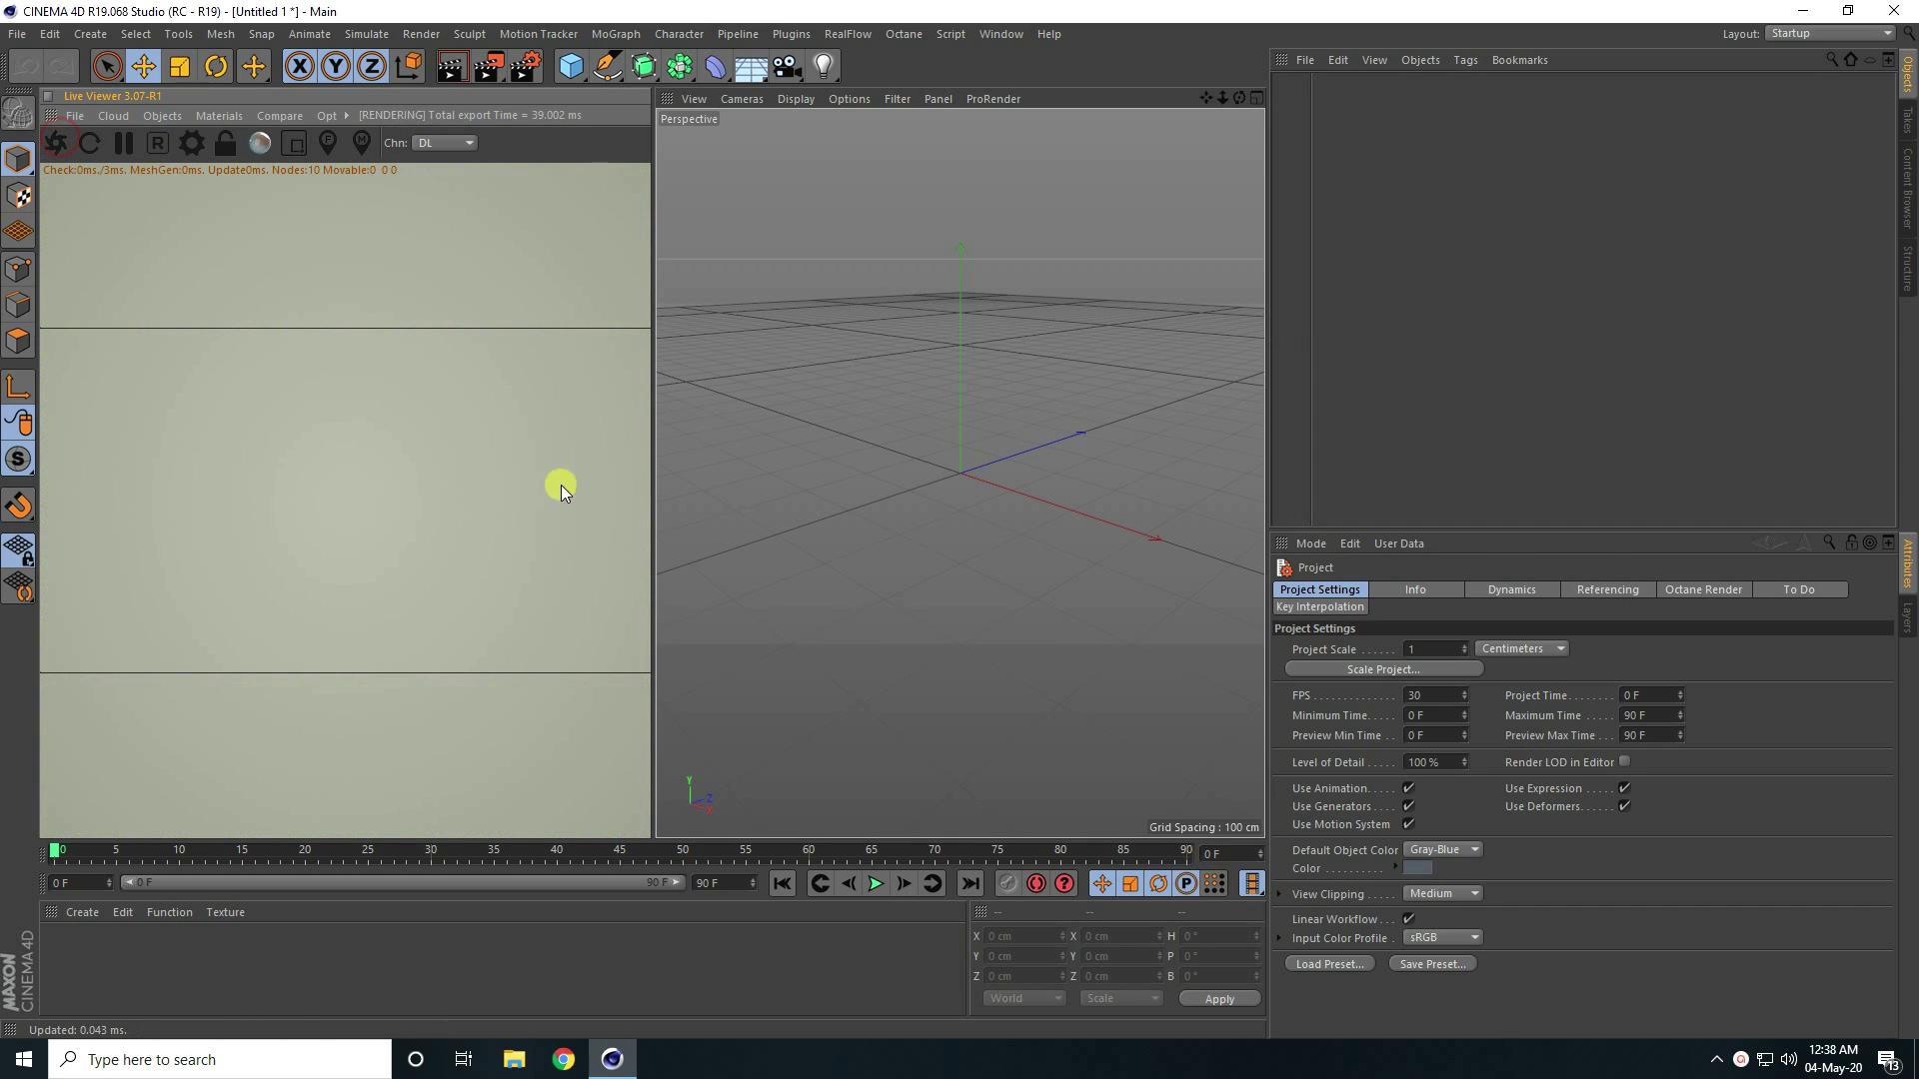
Add a plane with a width of 700 cm, a height of 1000 cm and 150 width and height segments
click(570, 66)
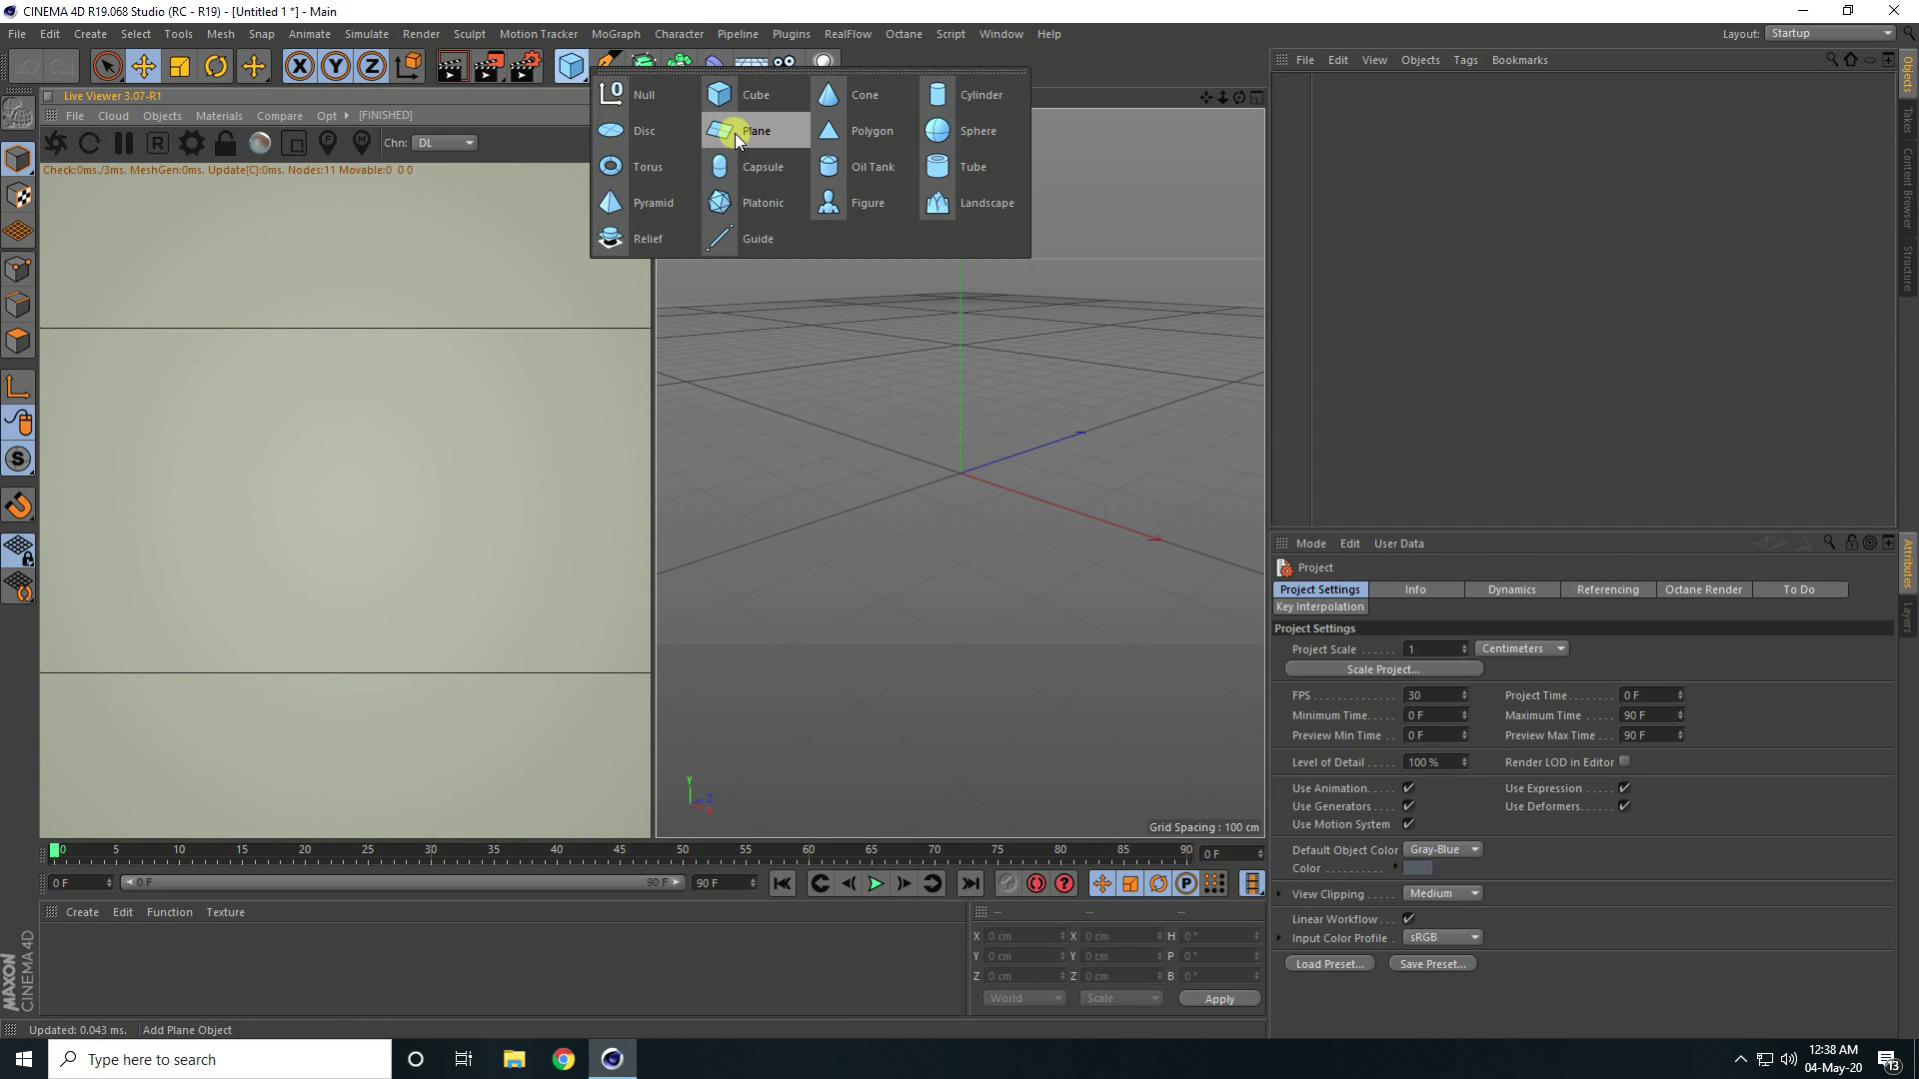
click(734, 134)
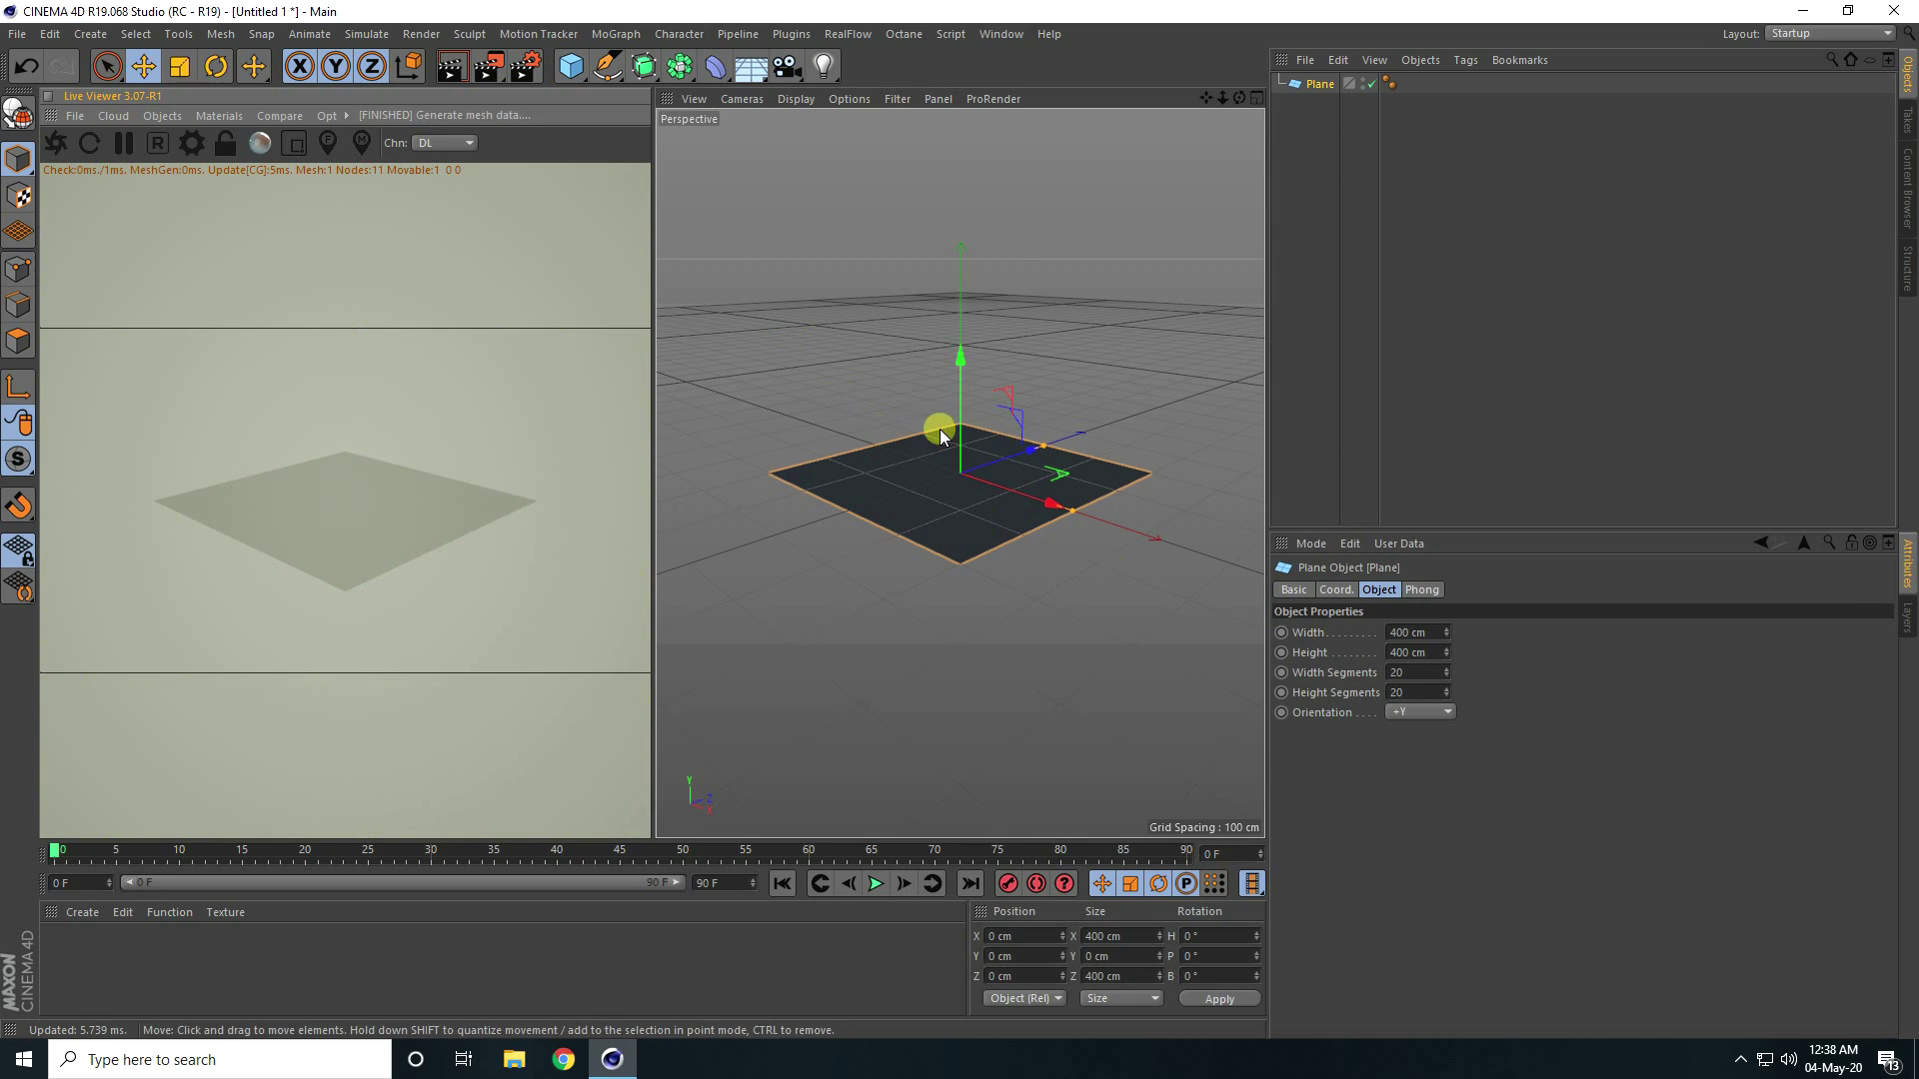
click(1419, 633)
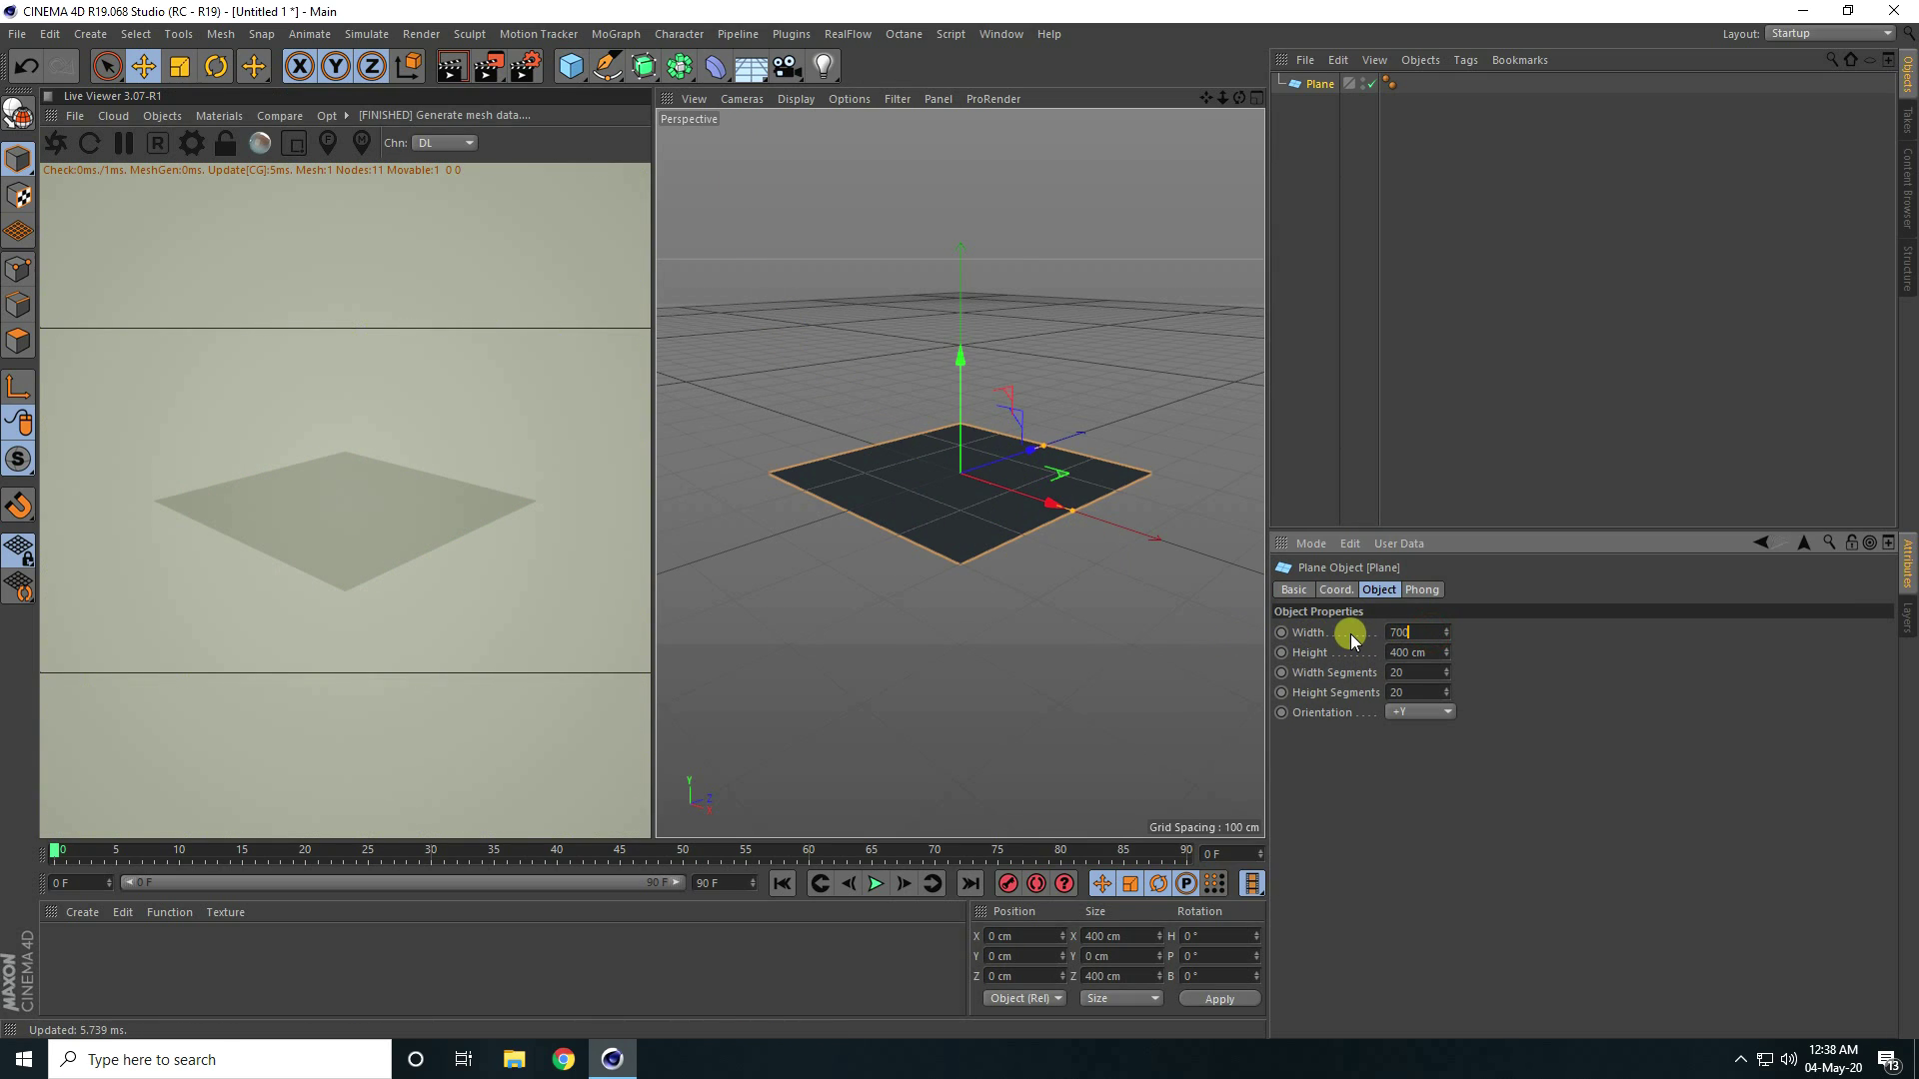
key(Return)
click(1392, 652)
text(1000)
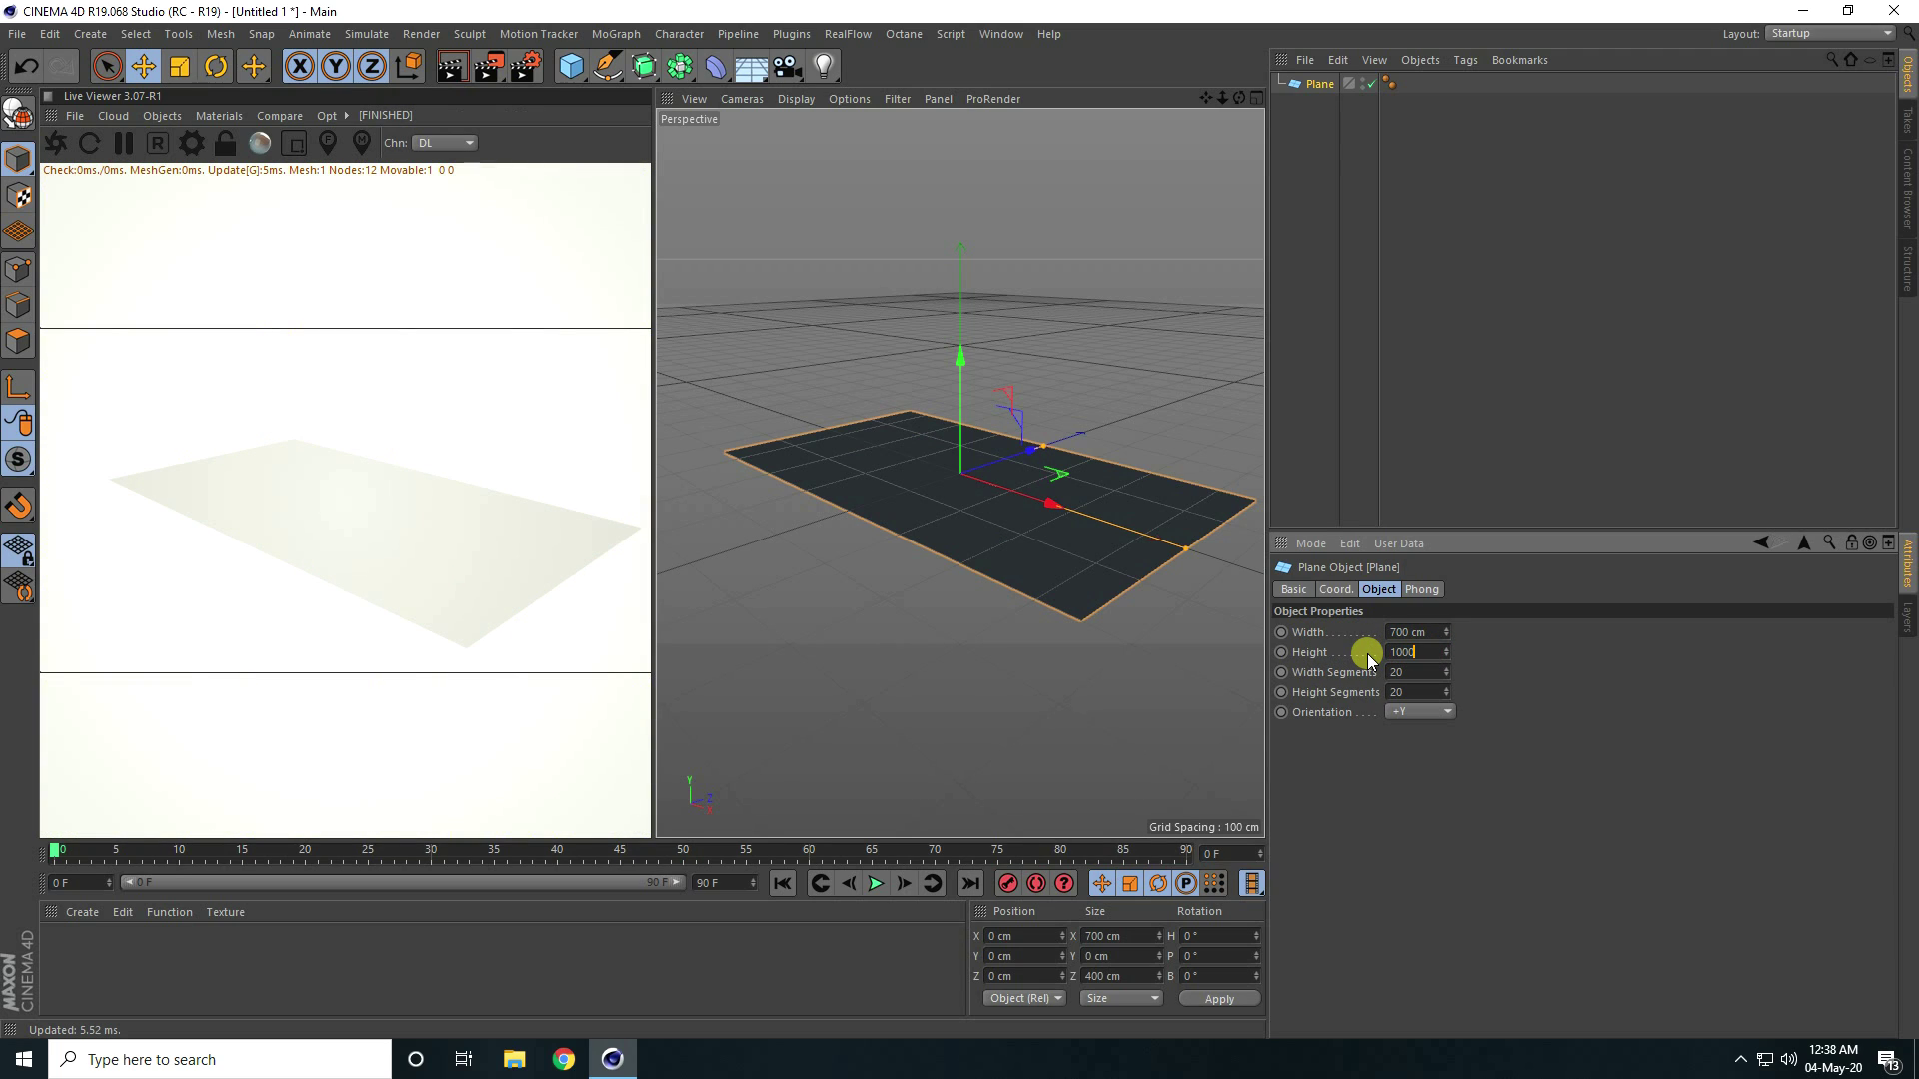
key(Return)
click(1417, 671)
key(Tab)
key(Return)
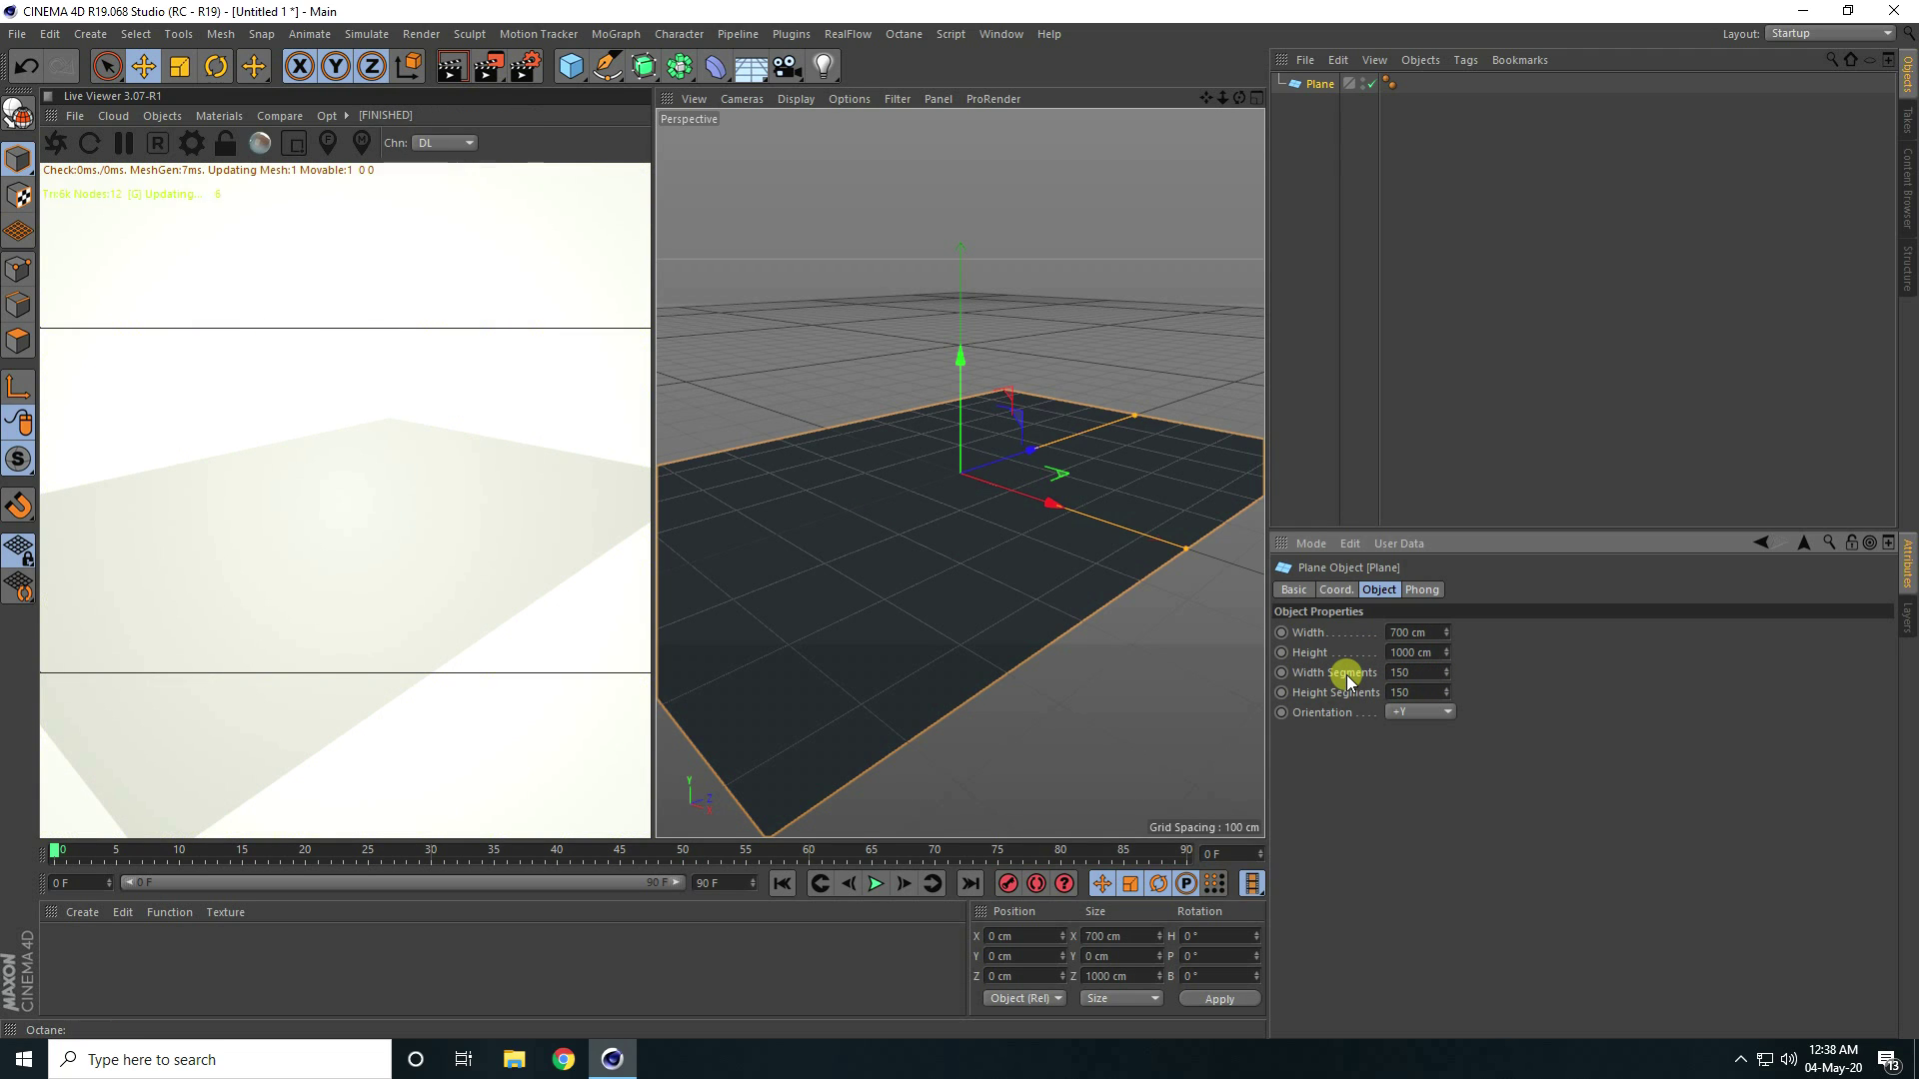
Switch the perspective viewport's display to shading with lines so the plane's segments are drawn
alt+drag(1114, 575, 975, 457)
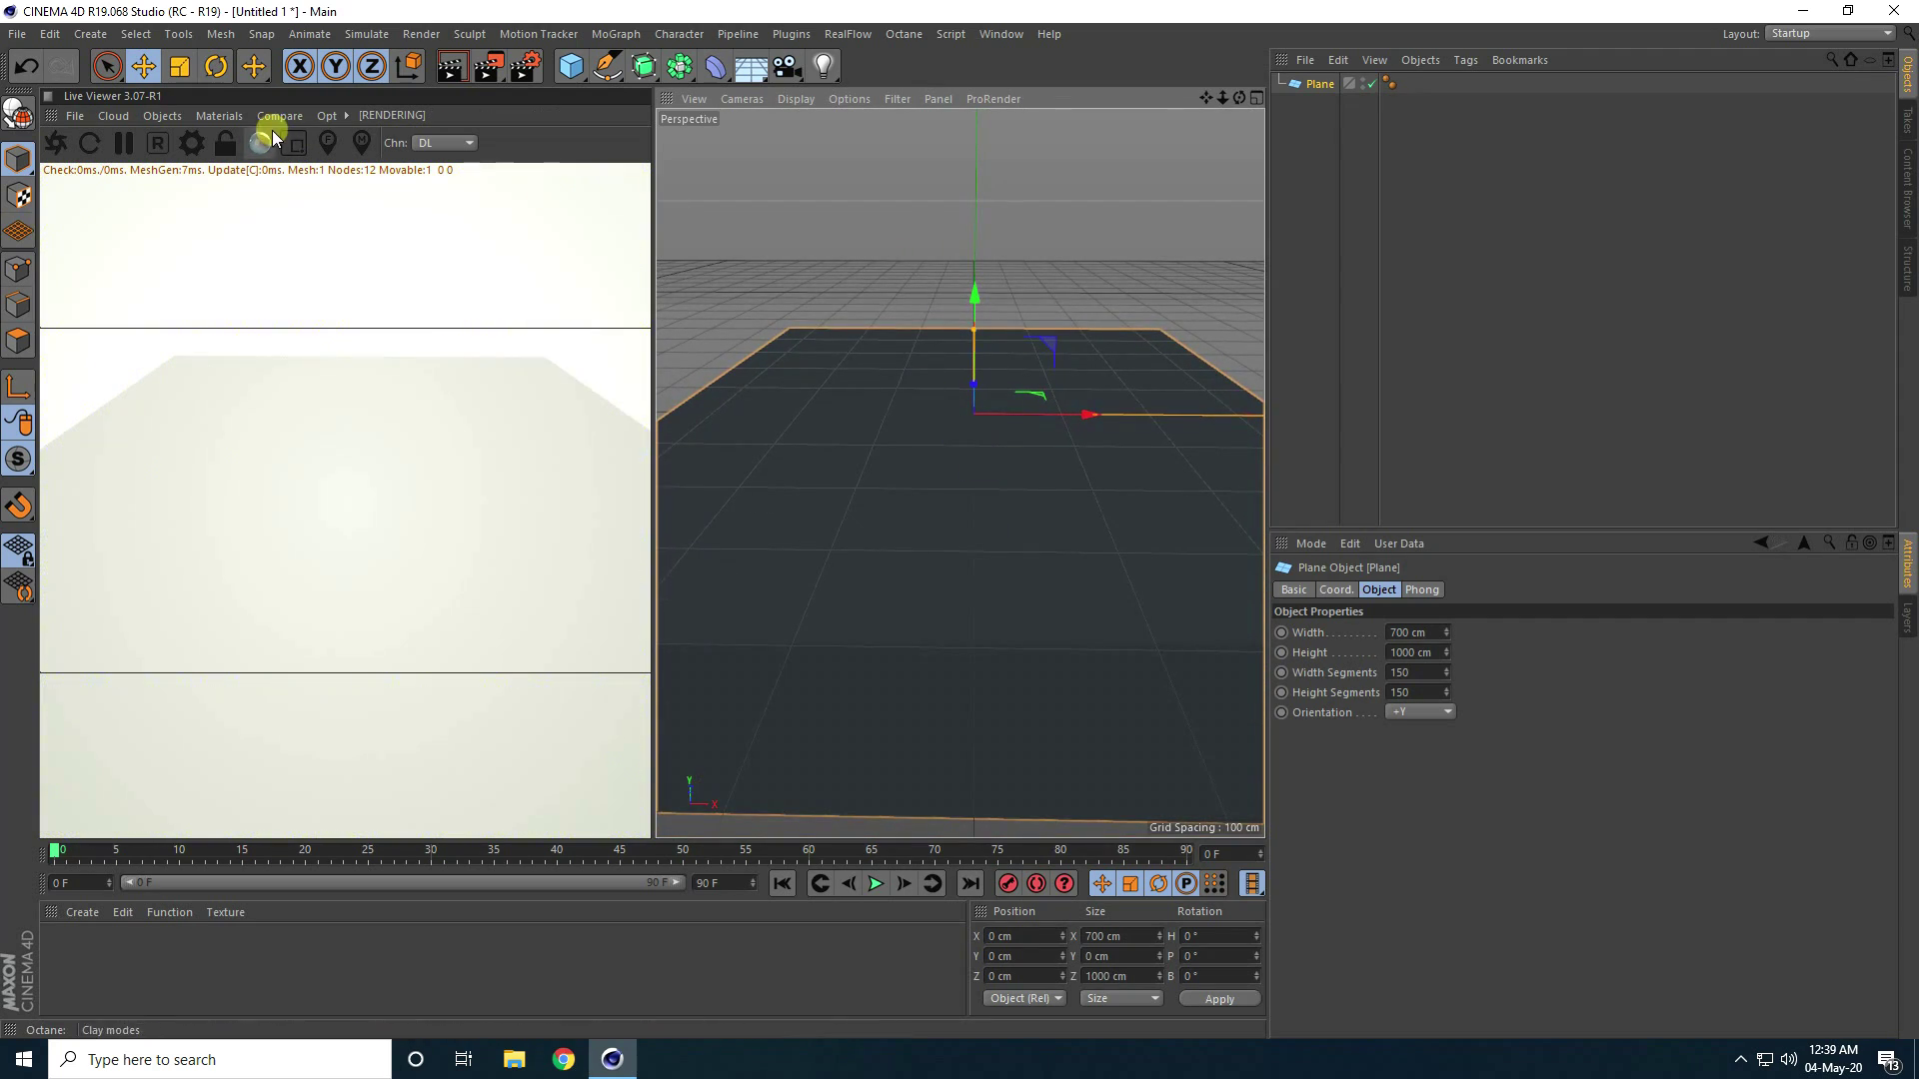
click(812, 98)
click(816, 148)
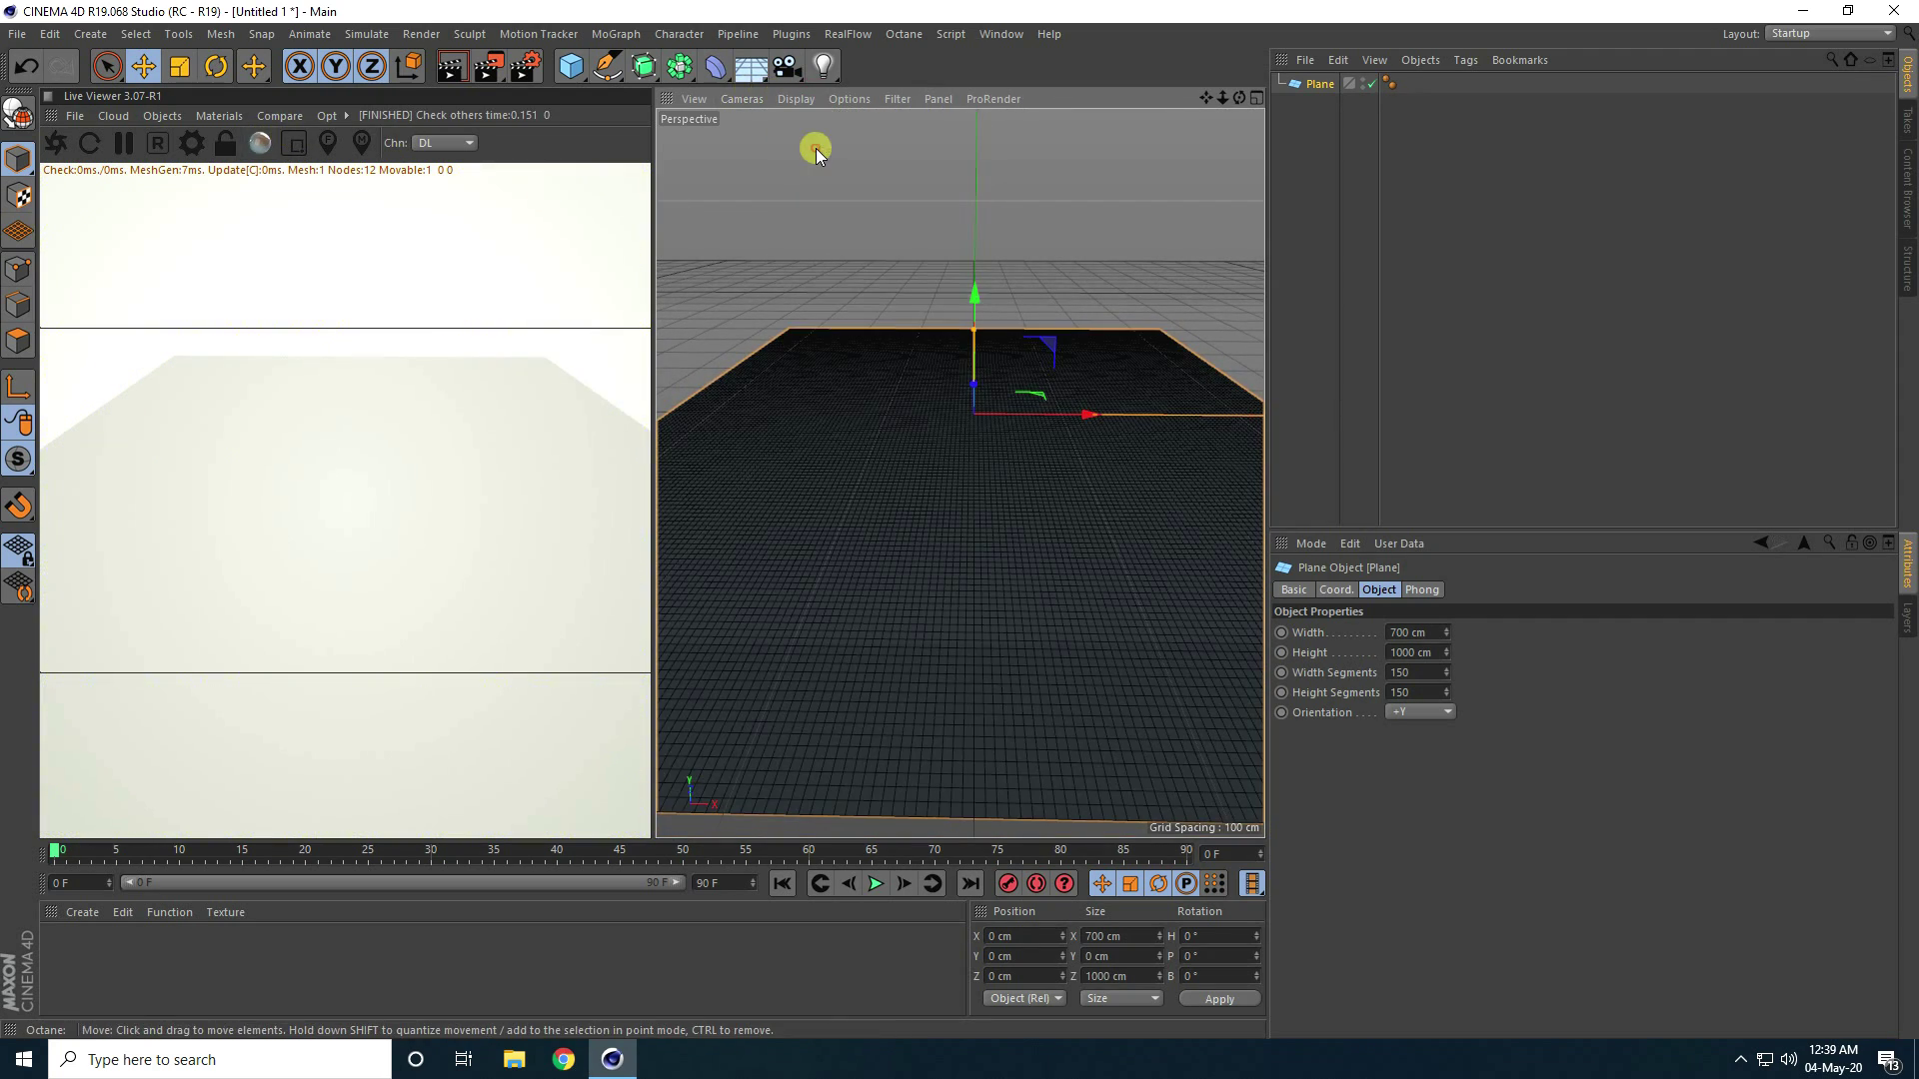
alt+drag(959, 560, 927, 484)
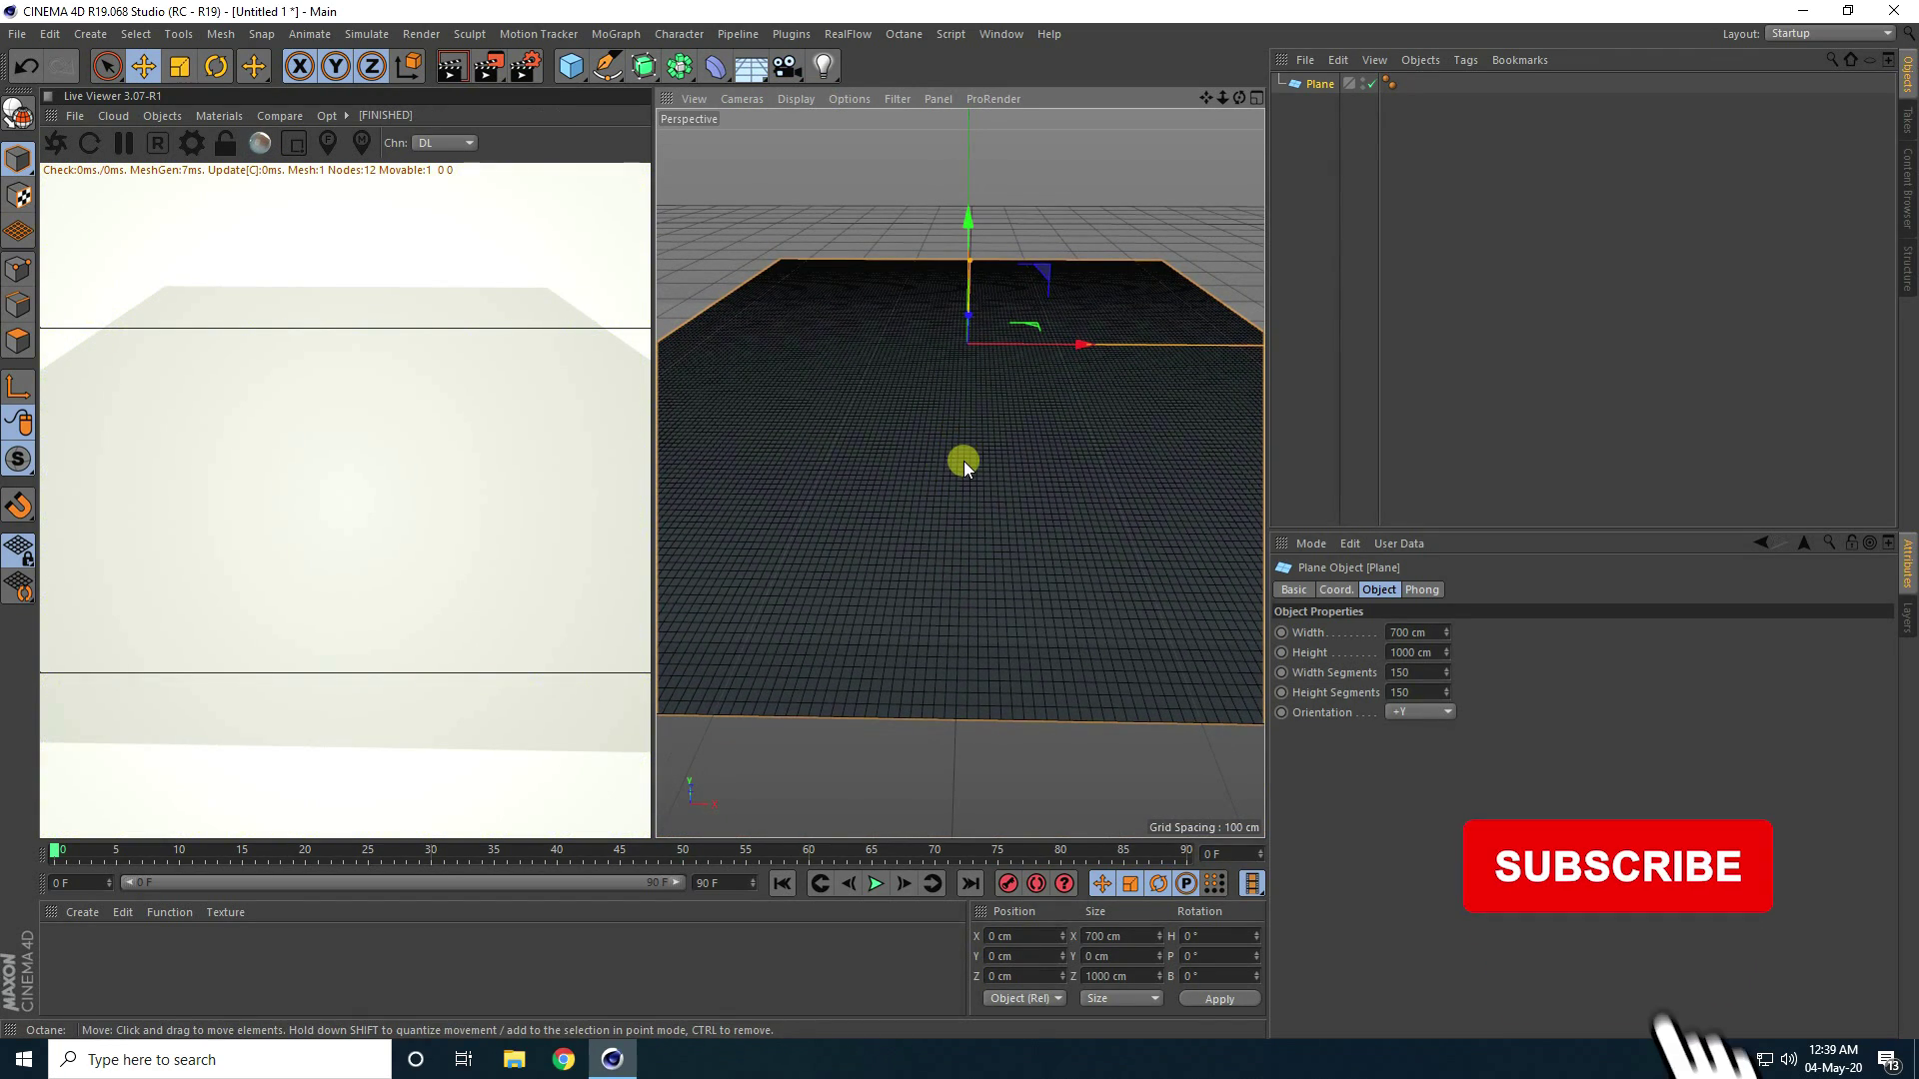
Add a Displacer deformer as a child of the plane and load a Noise shader into its shading
click(711, 68)
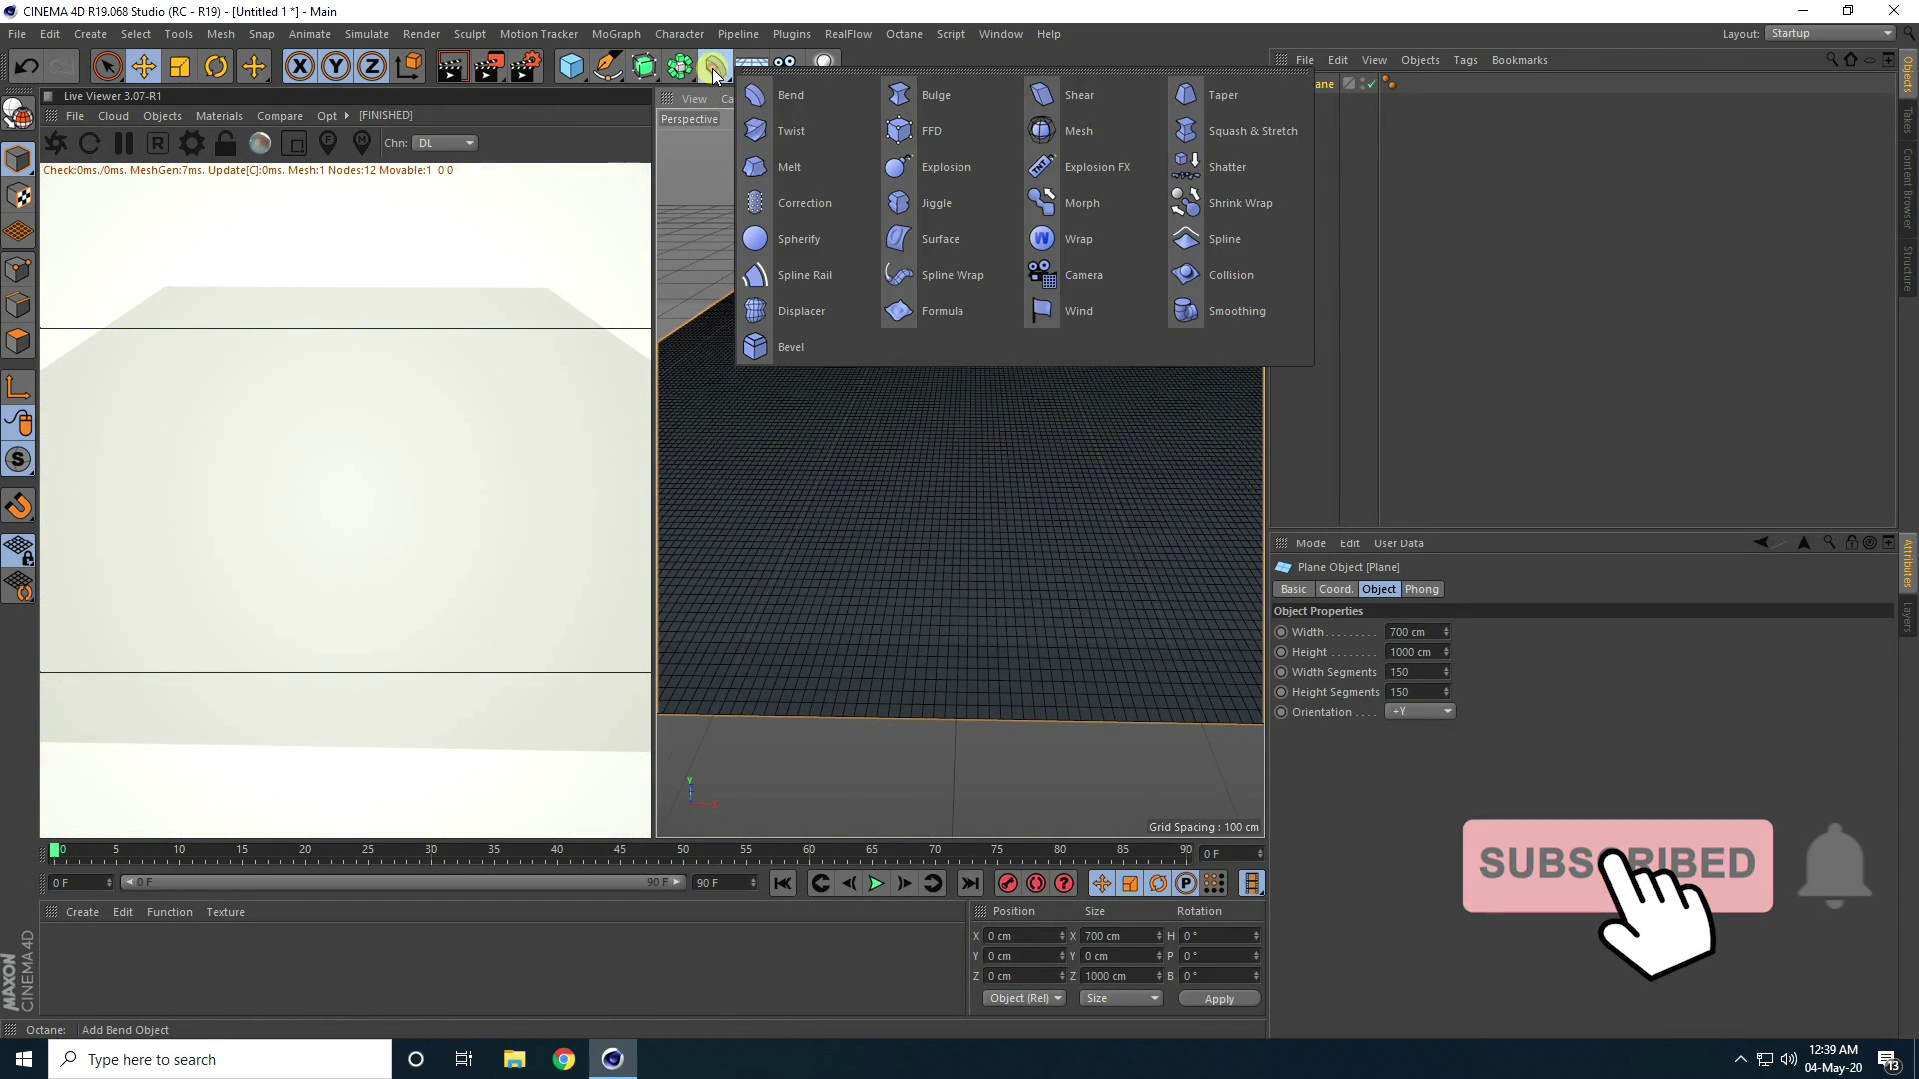
click(799, 310)
drag(1330, 84, 1321, 112)
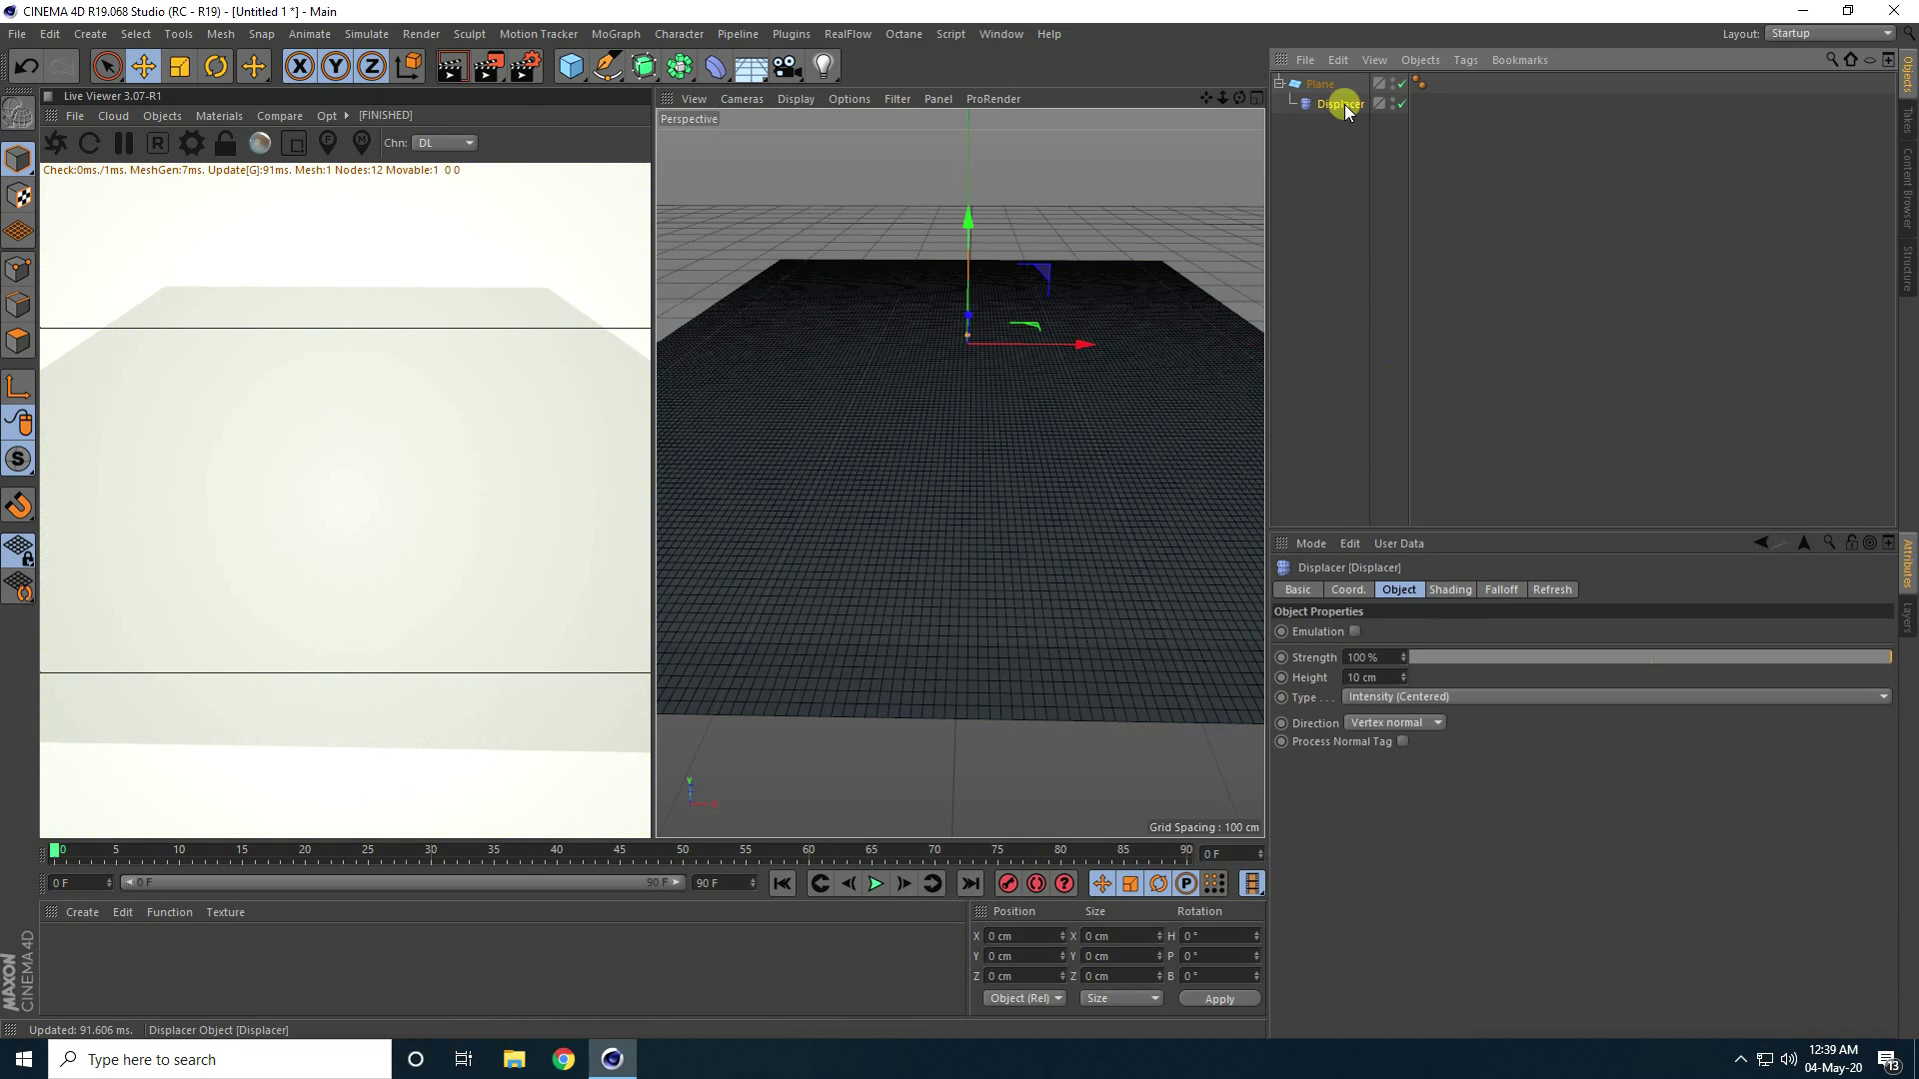
click(1450, 589)
click(1342, 652)
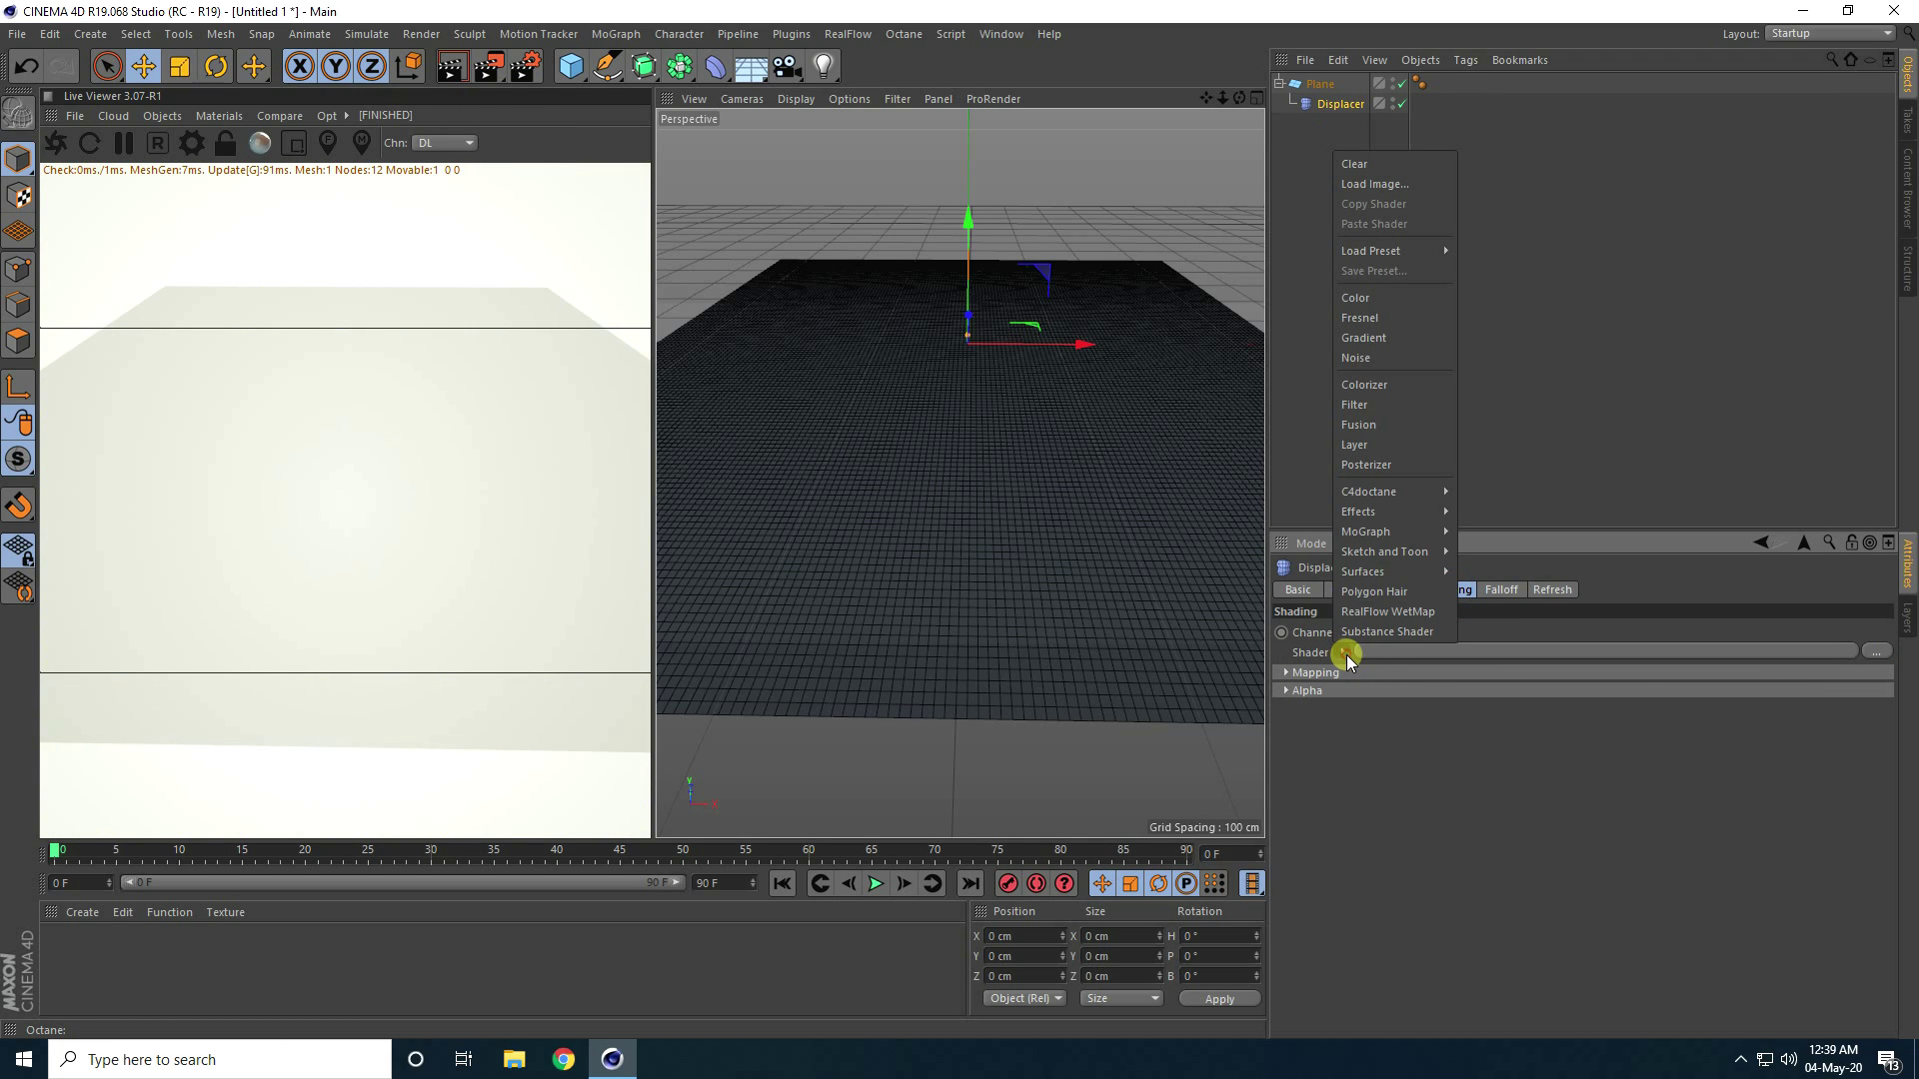
click(1357, 358)
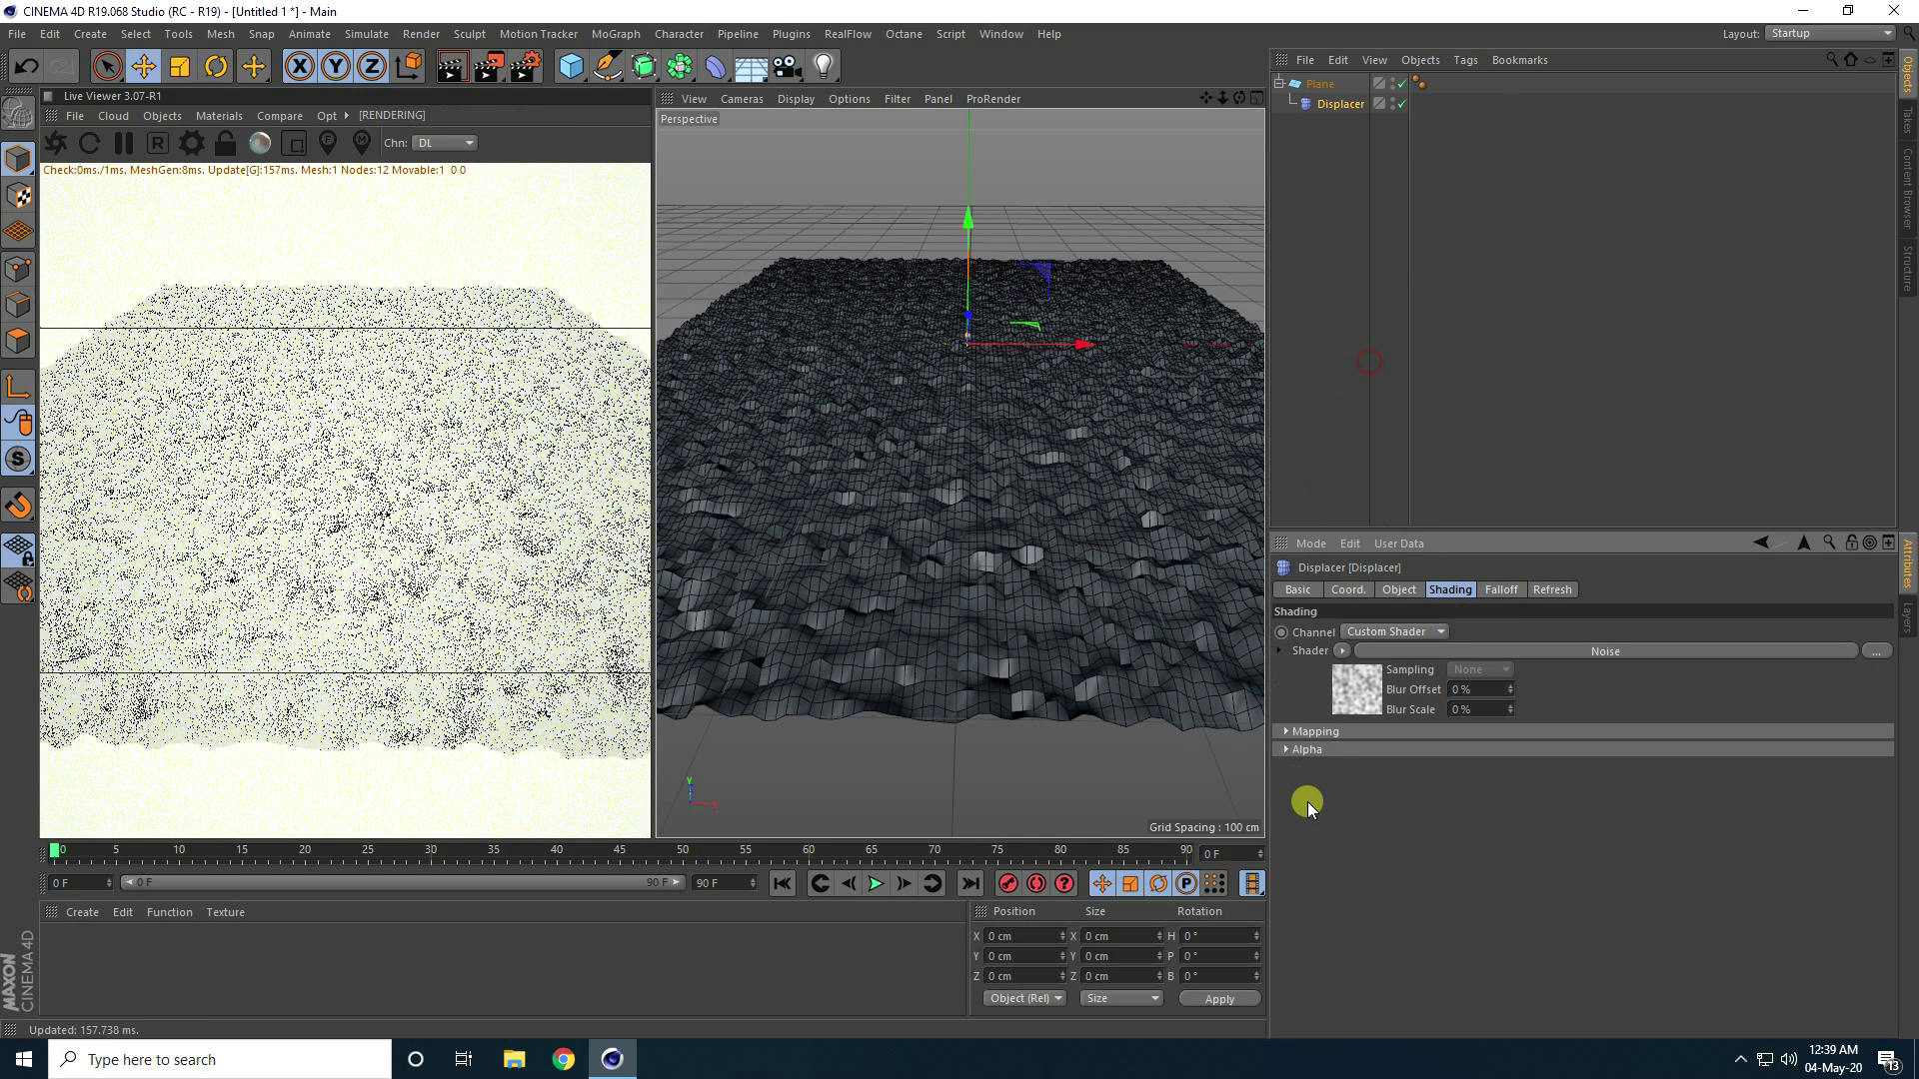
Set the Global Scale of the Displacer's Noise shader to 2000%
click(1358, 692)
scroll(1550, 915, down, 2)
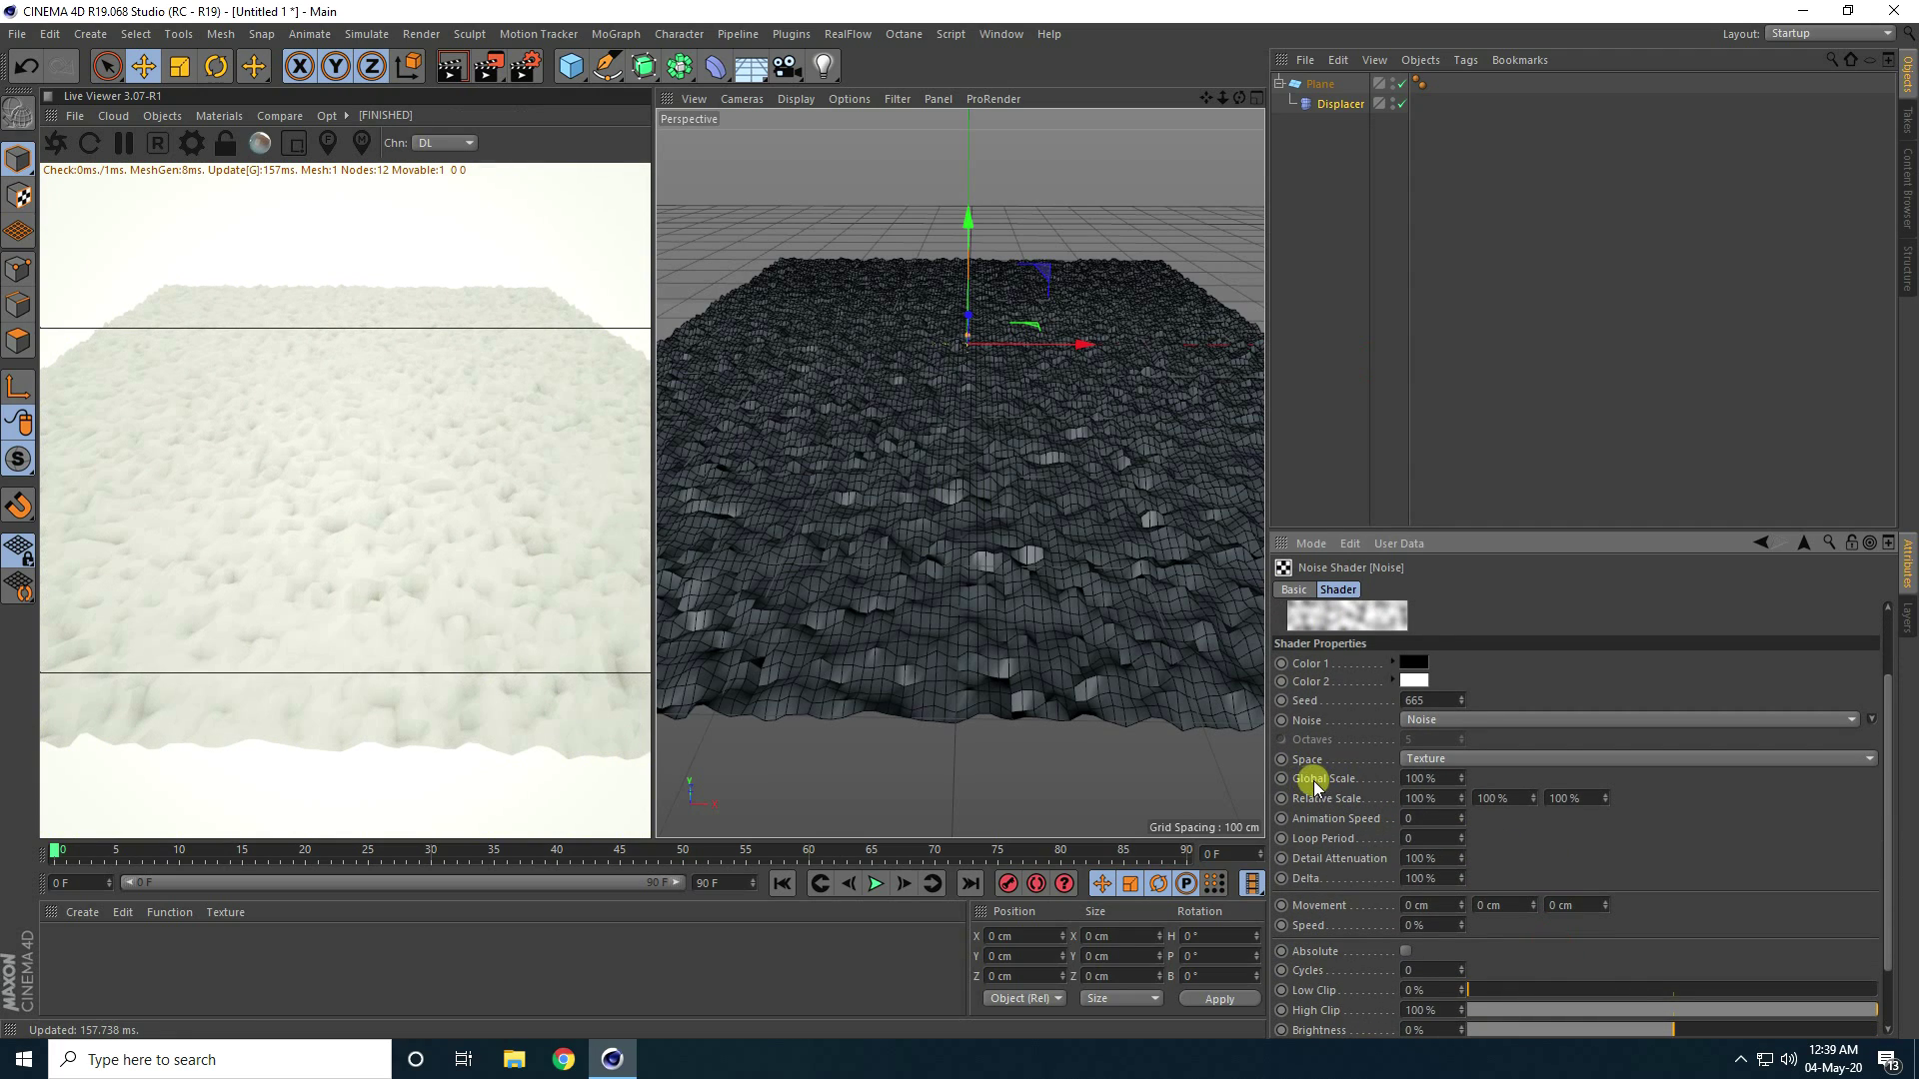
click(1439, 779)
text(2000)
key(Return)
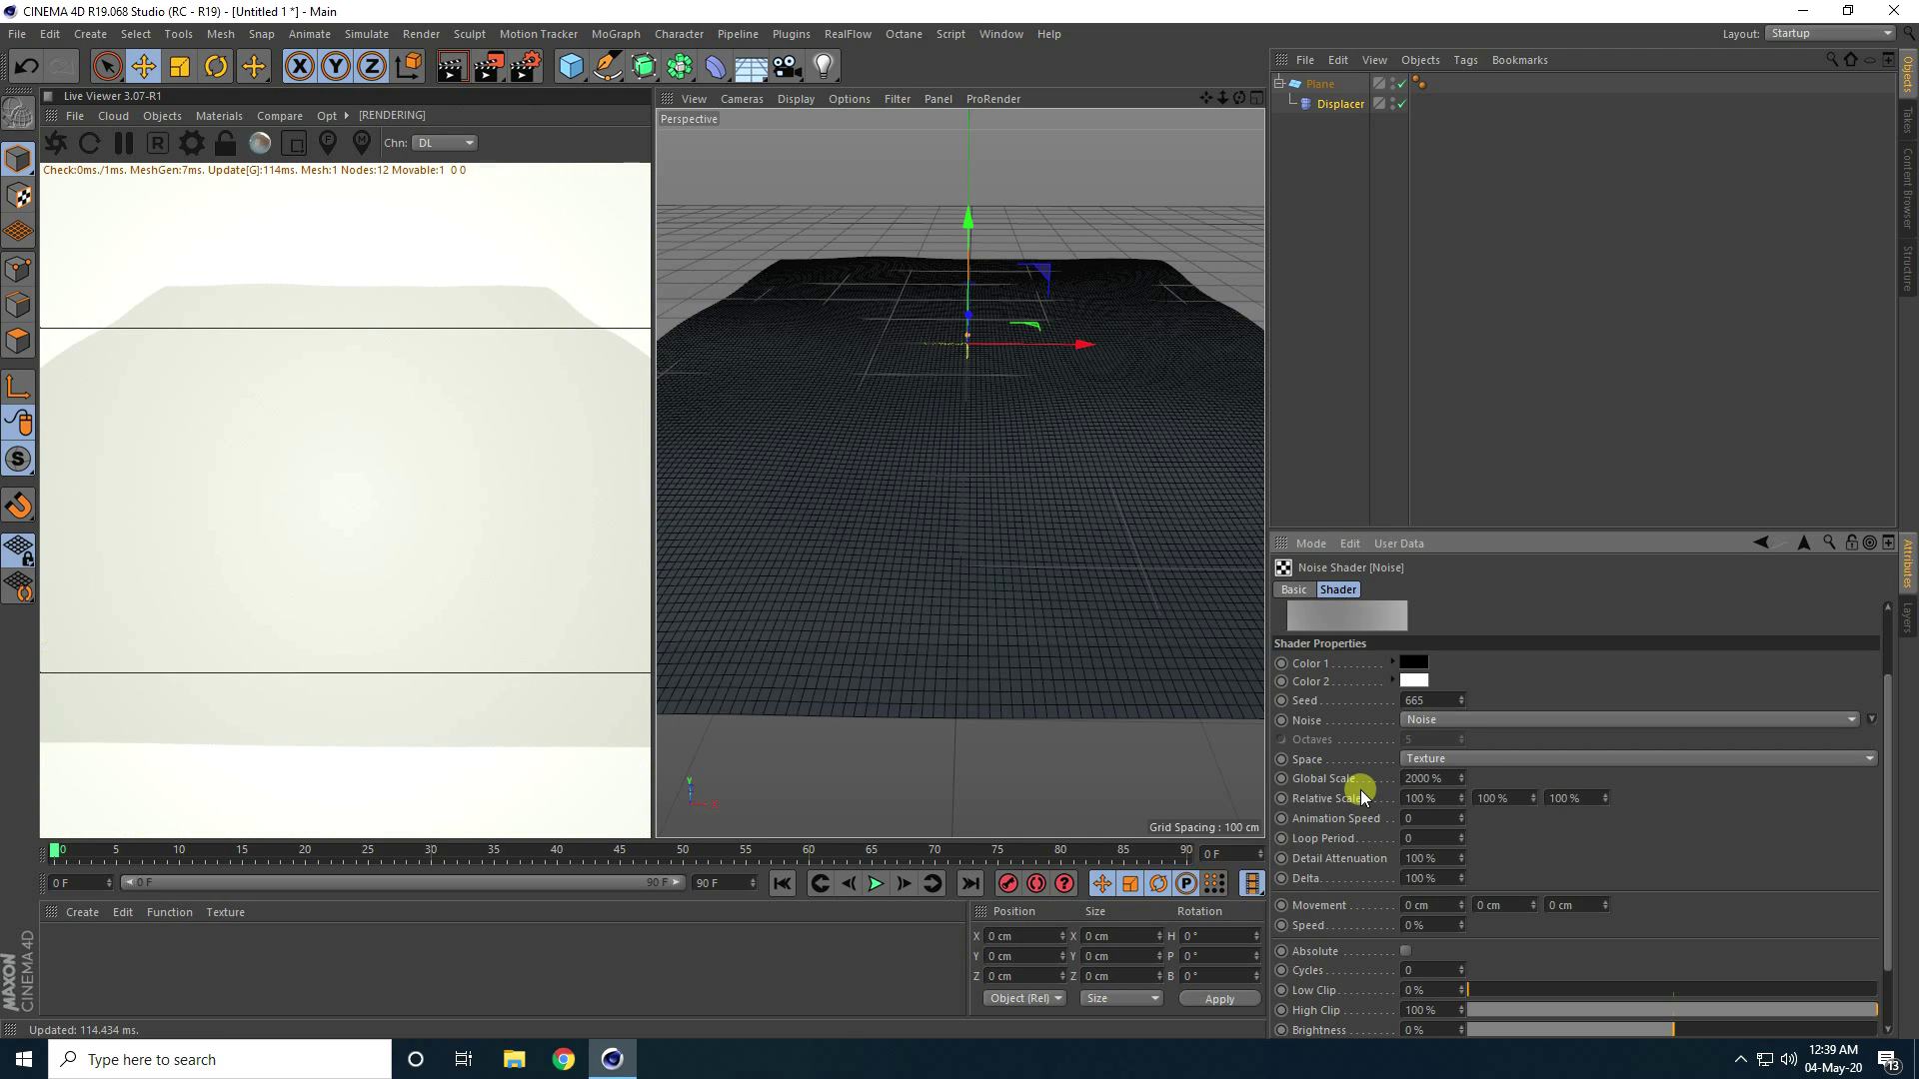
mouse_move(997, 528)
alt+mouse_down()
mouse_move(993, 464)
mouse_move(1002, 490)
alt+mouse_up()
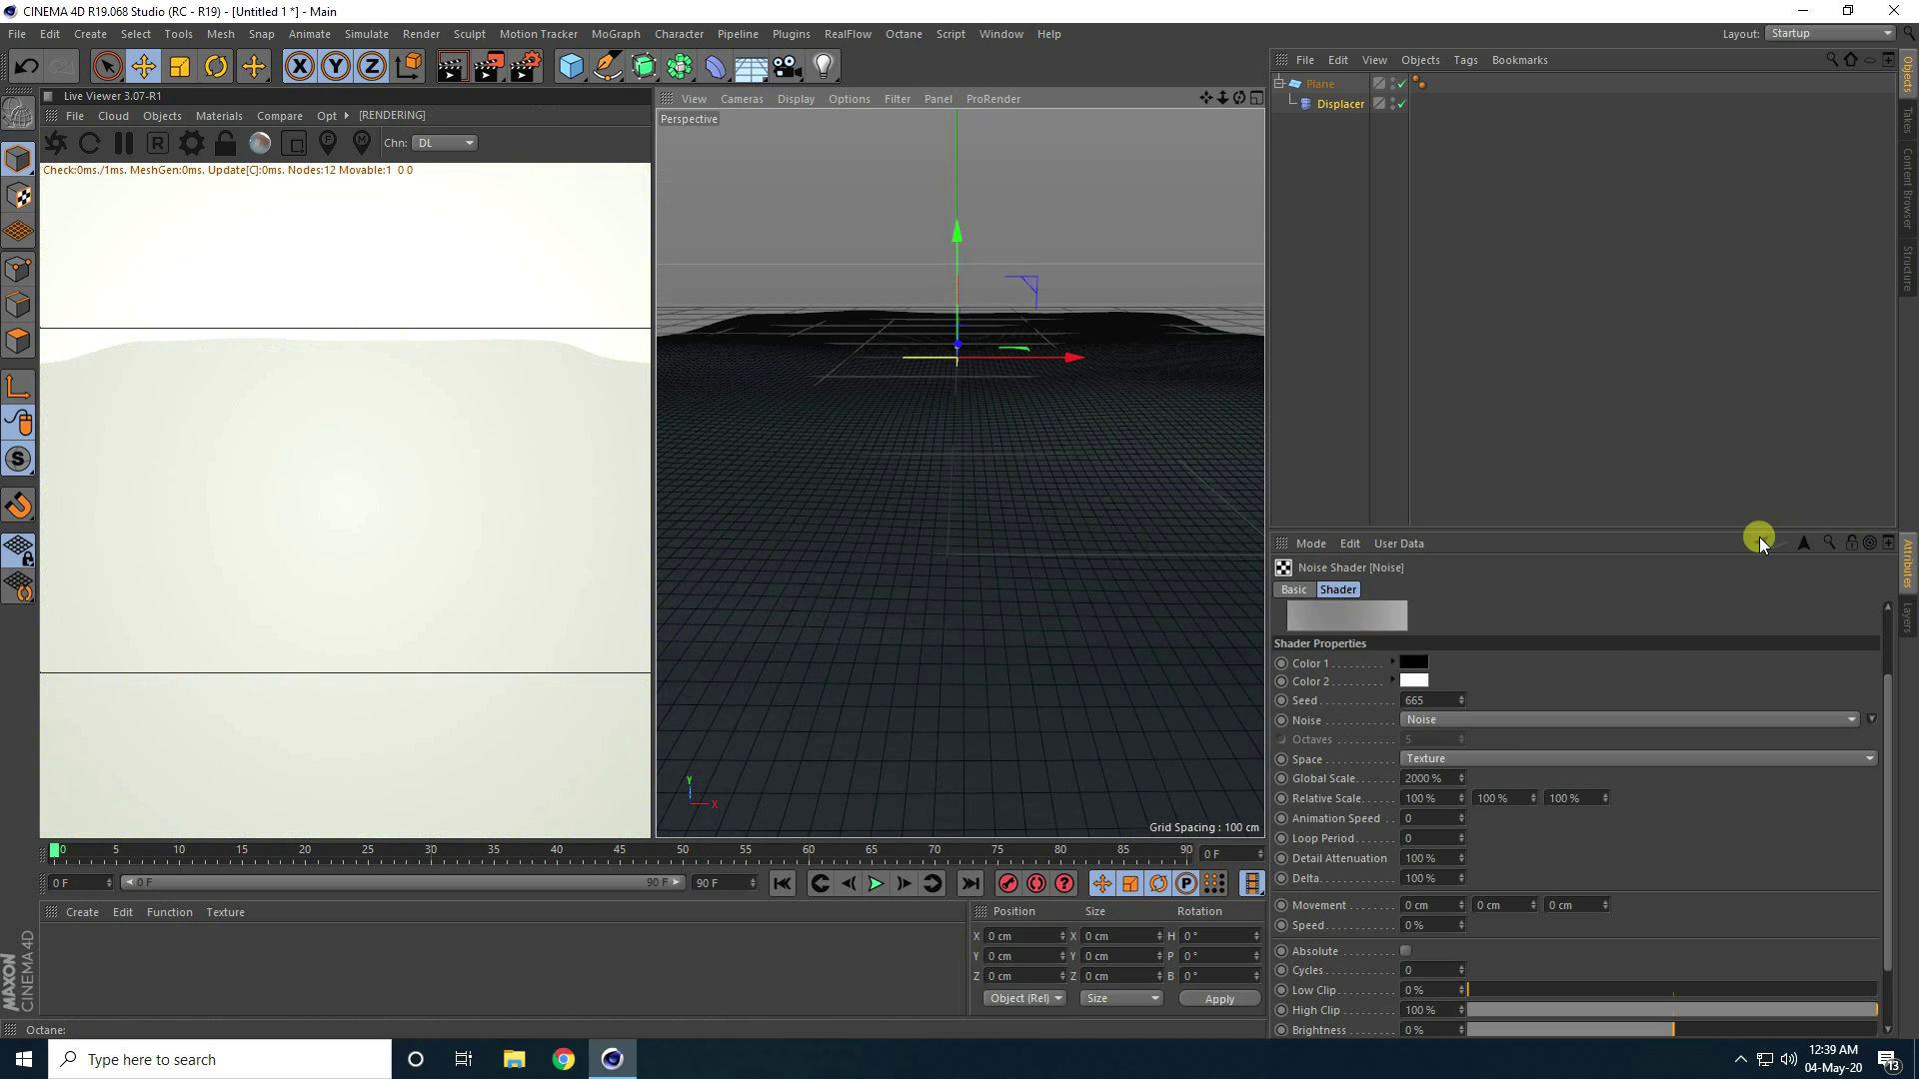
Set the Displacer's height to 40 cm
click(1761, 542)
click(1399, 589)
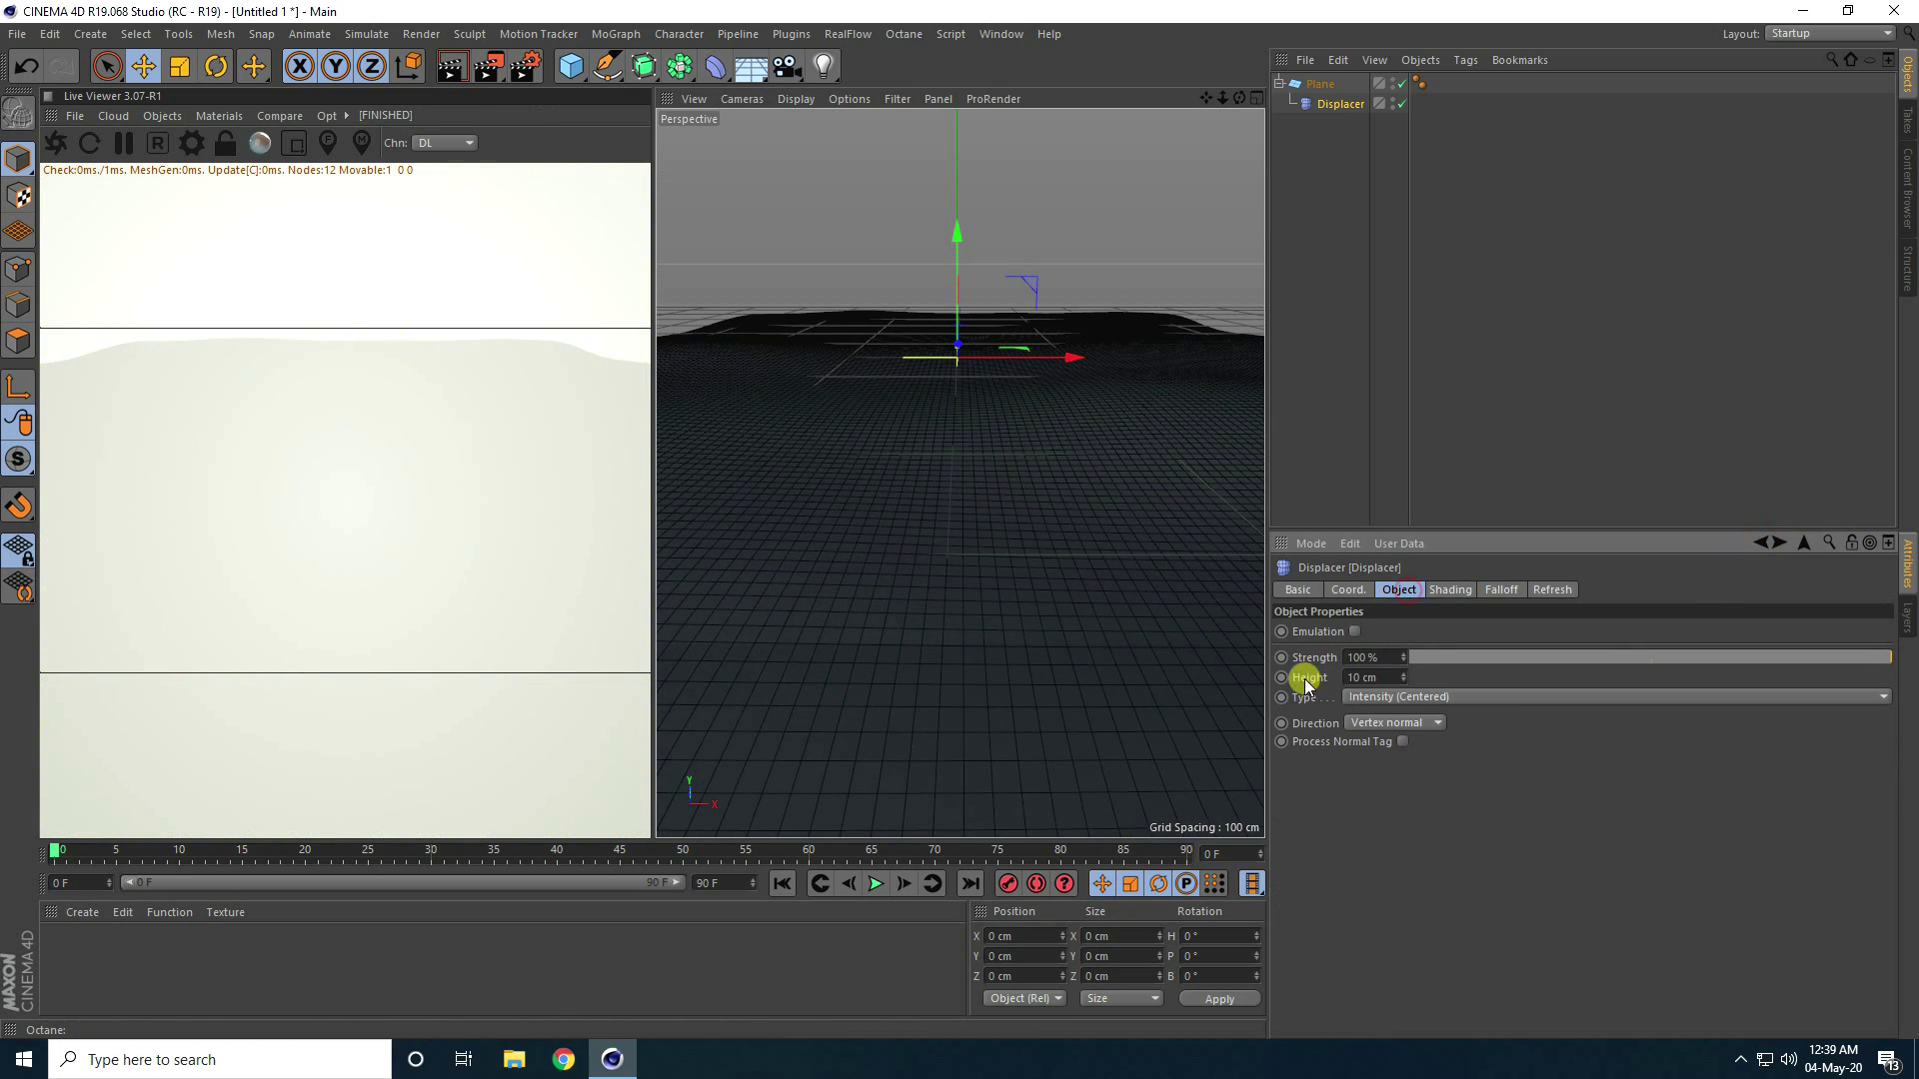
drag(1404, 680, 1401, 680)
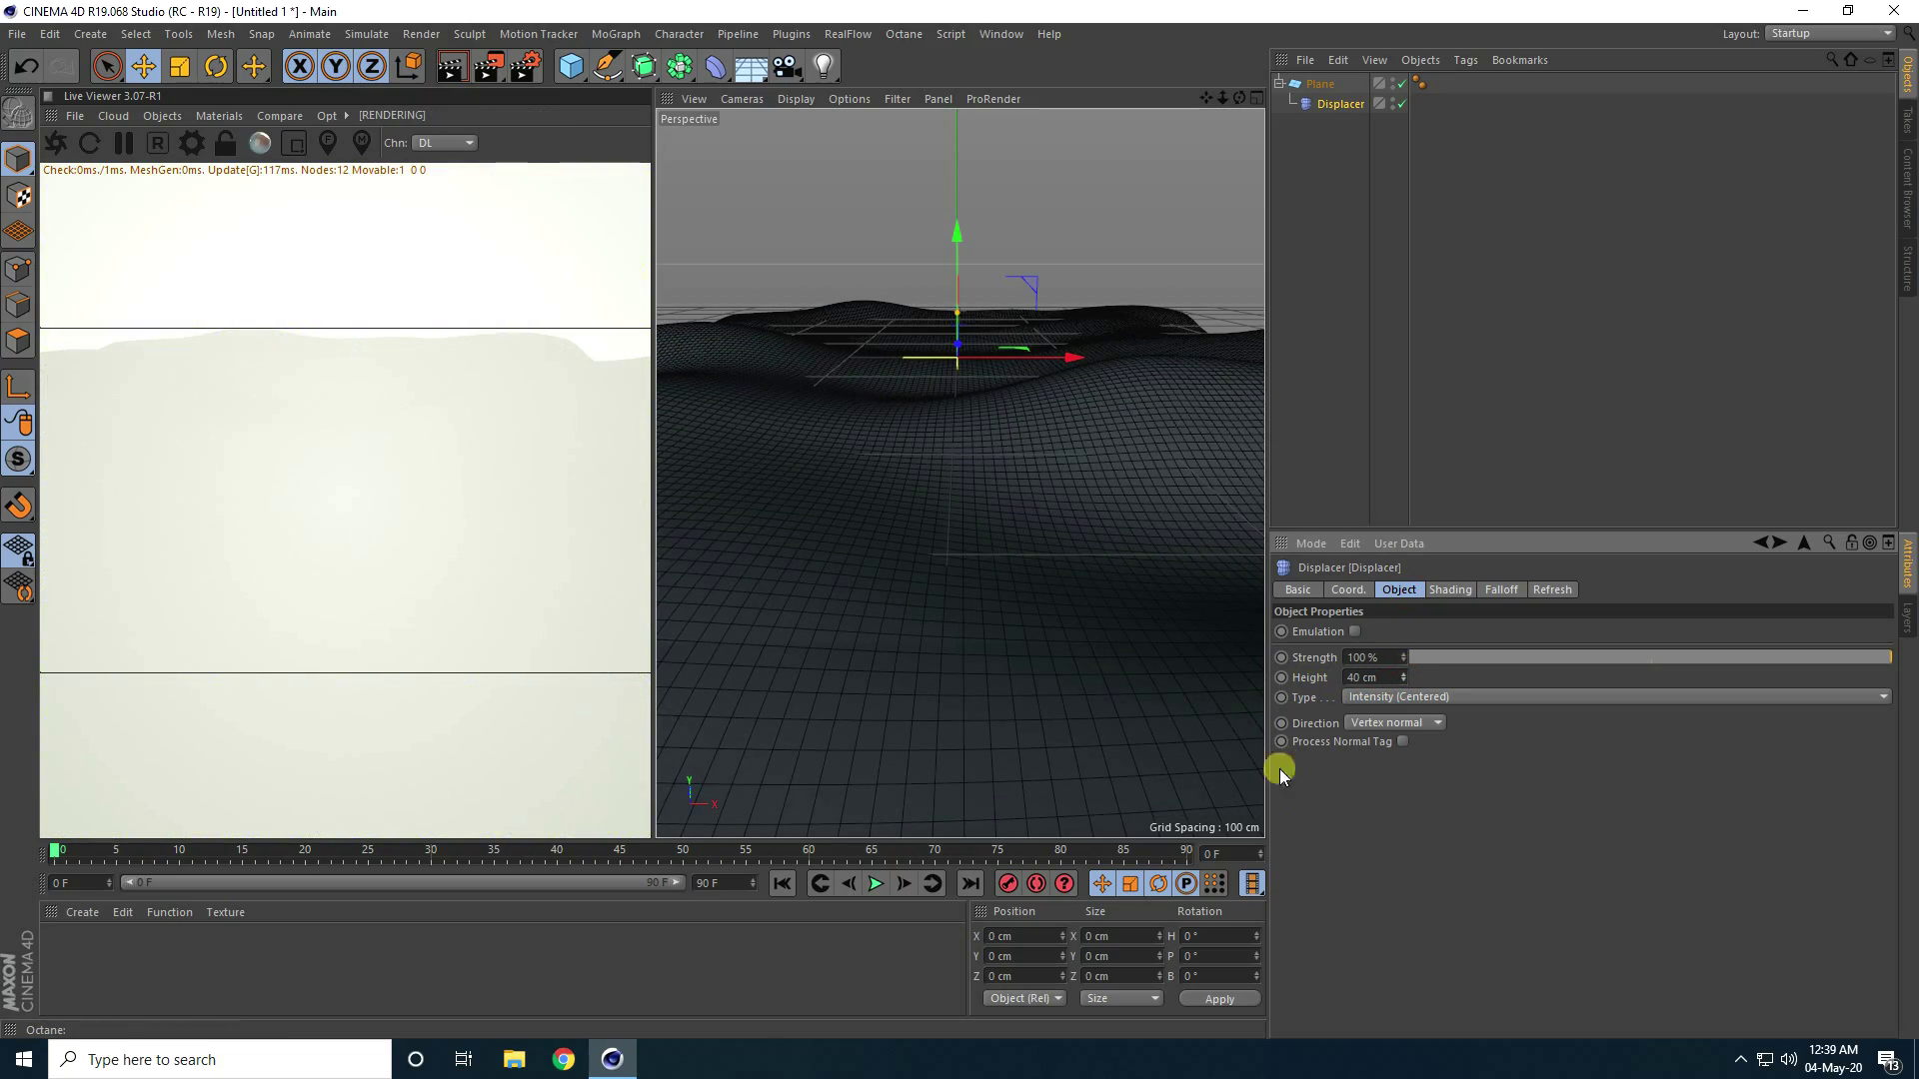
scroll(938, 618, up, 4)
alt+drag(938, 635, 902, 548)
Change the noise type of the Displacer's Noise shader to Naki
click(1450, 590)
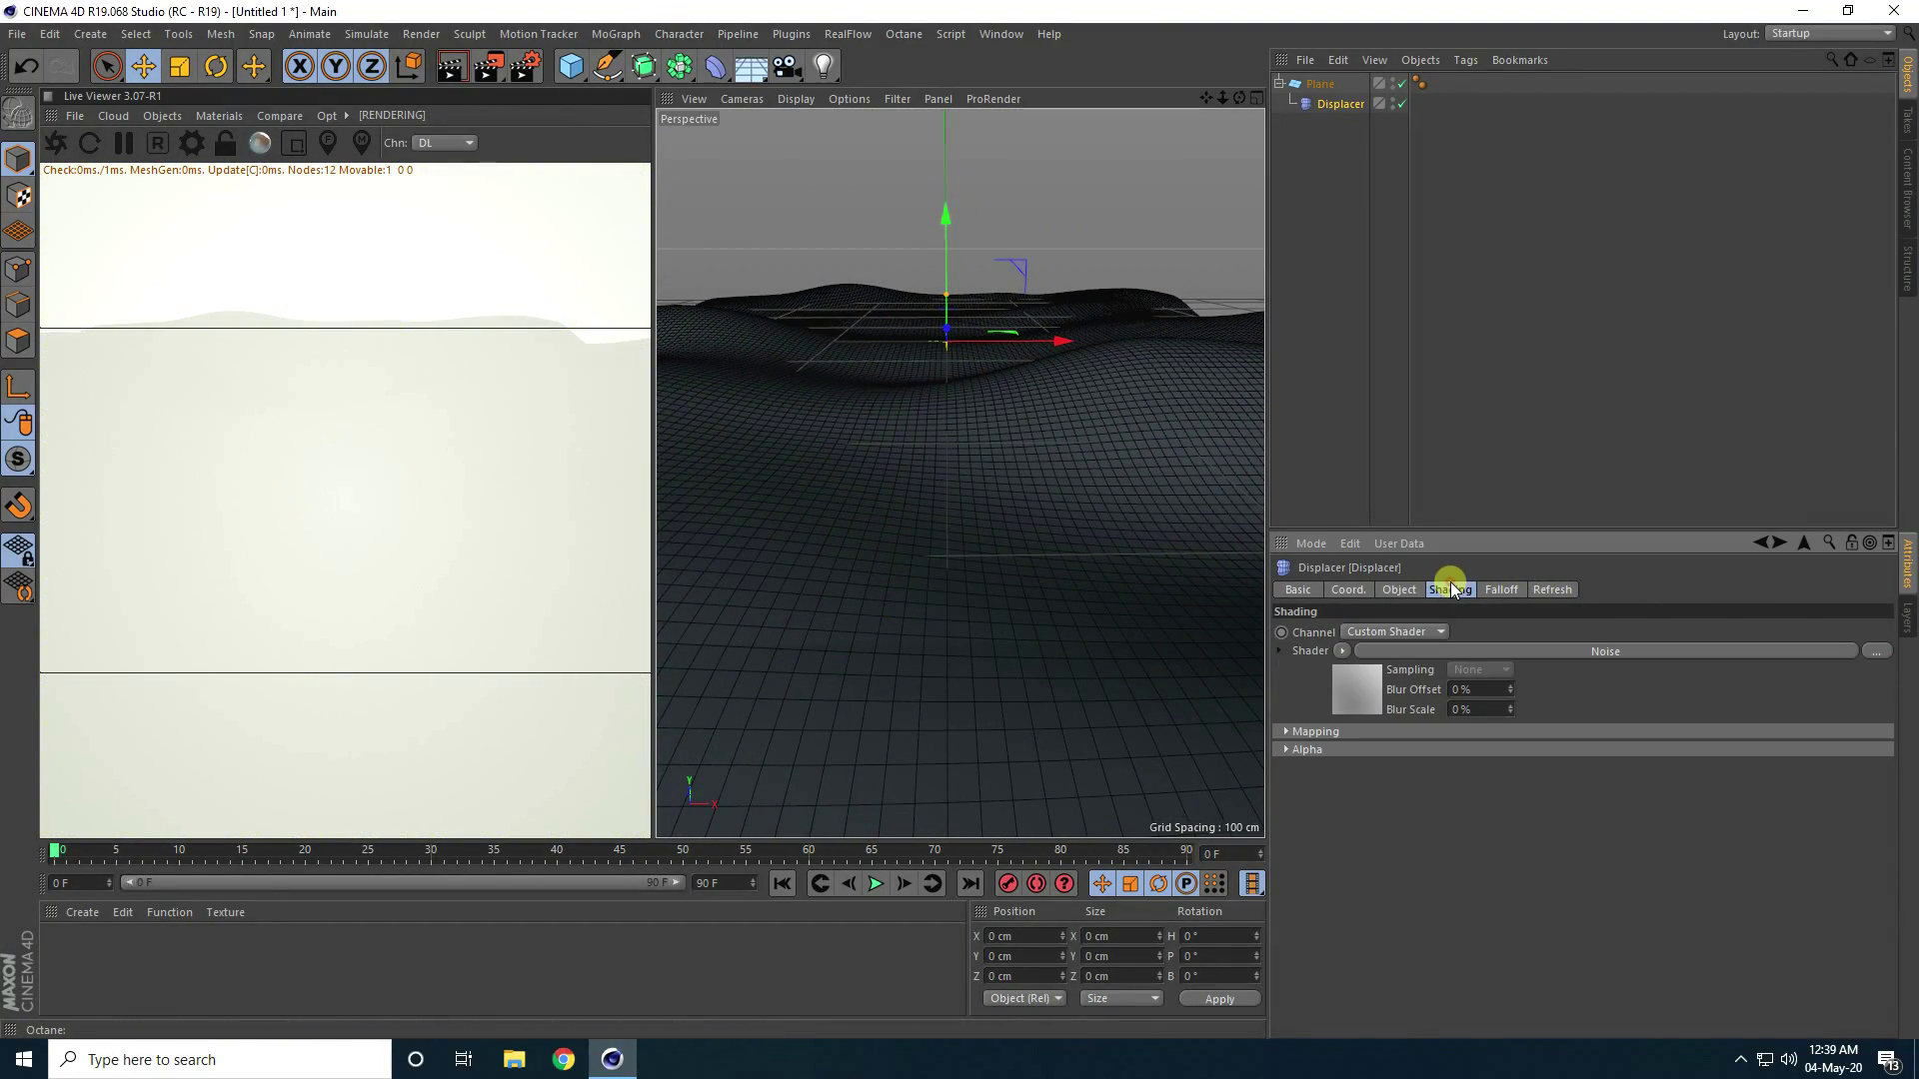
click(1349, 675)
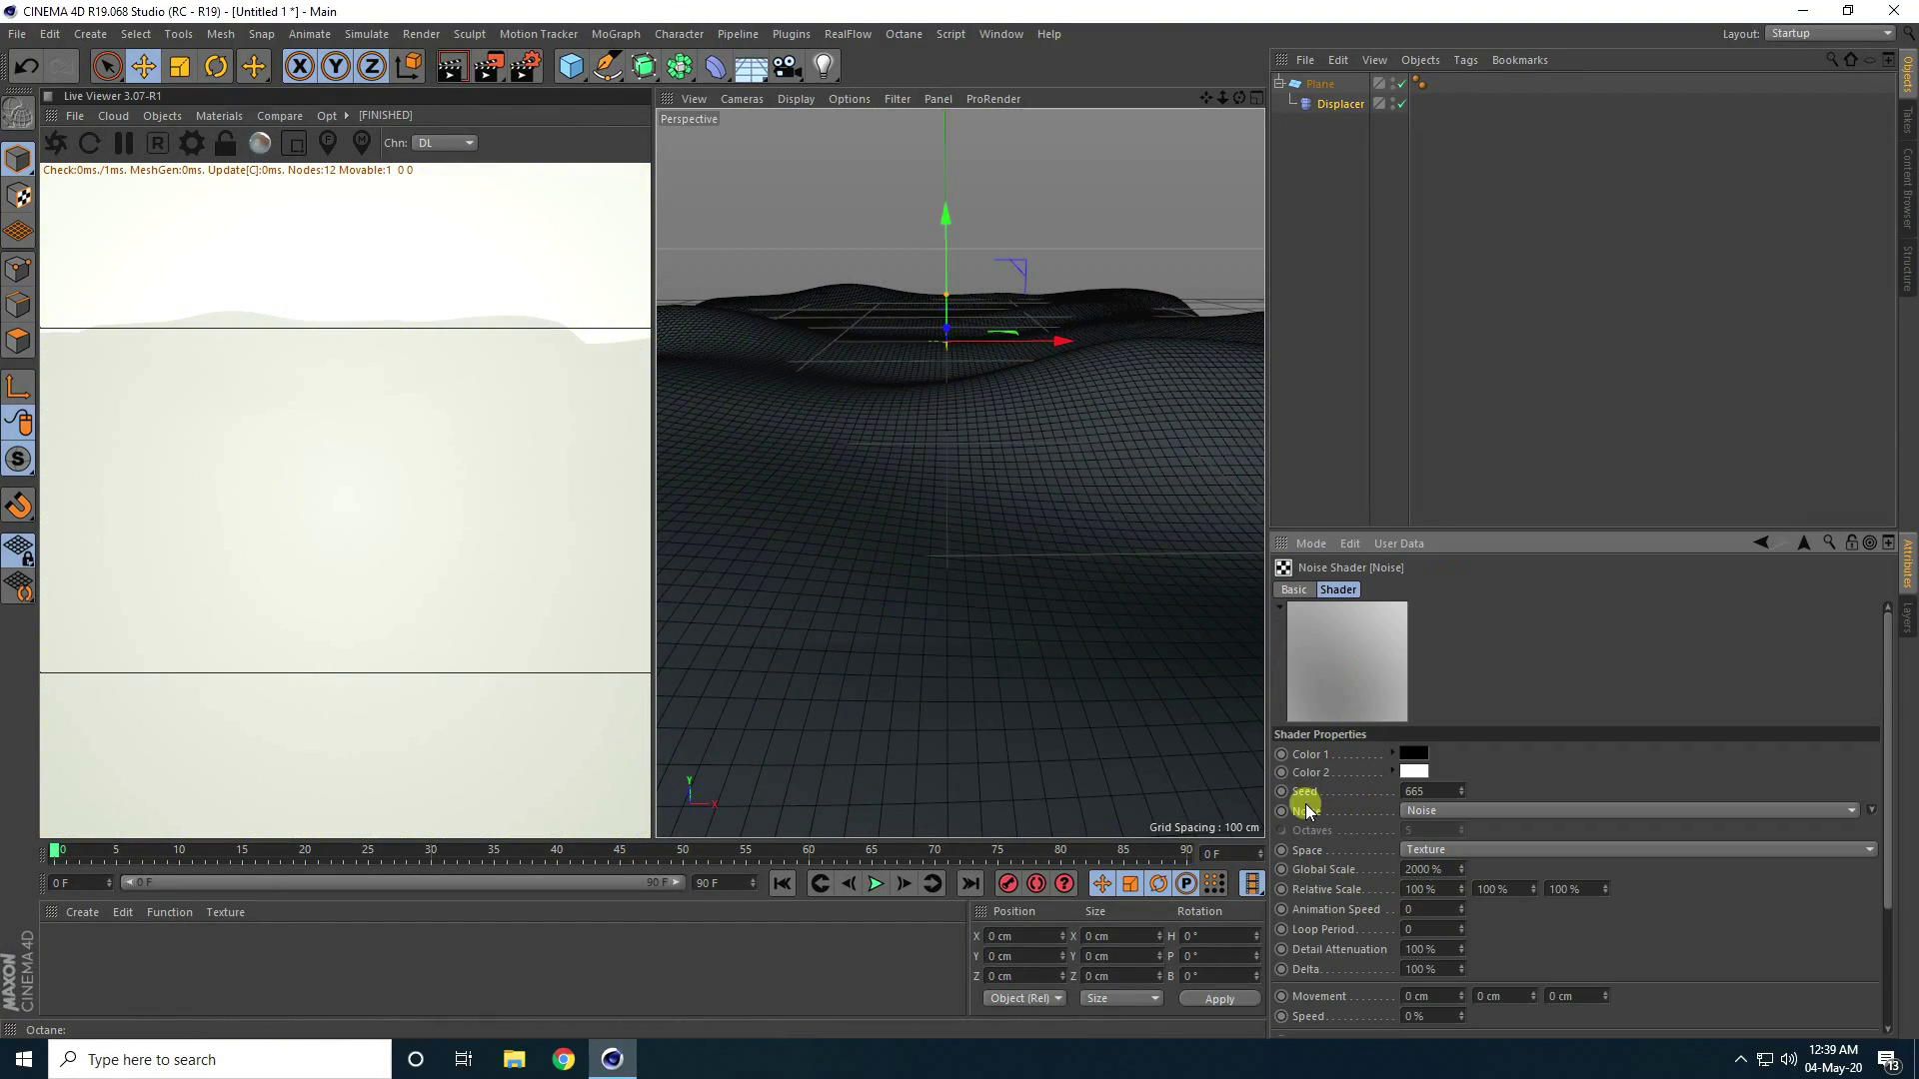
click(1448, 812)
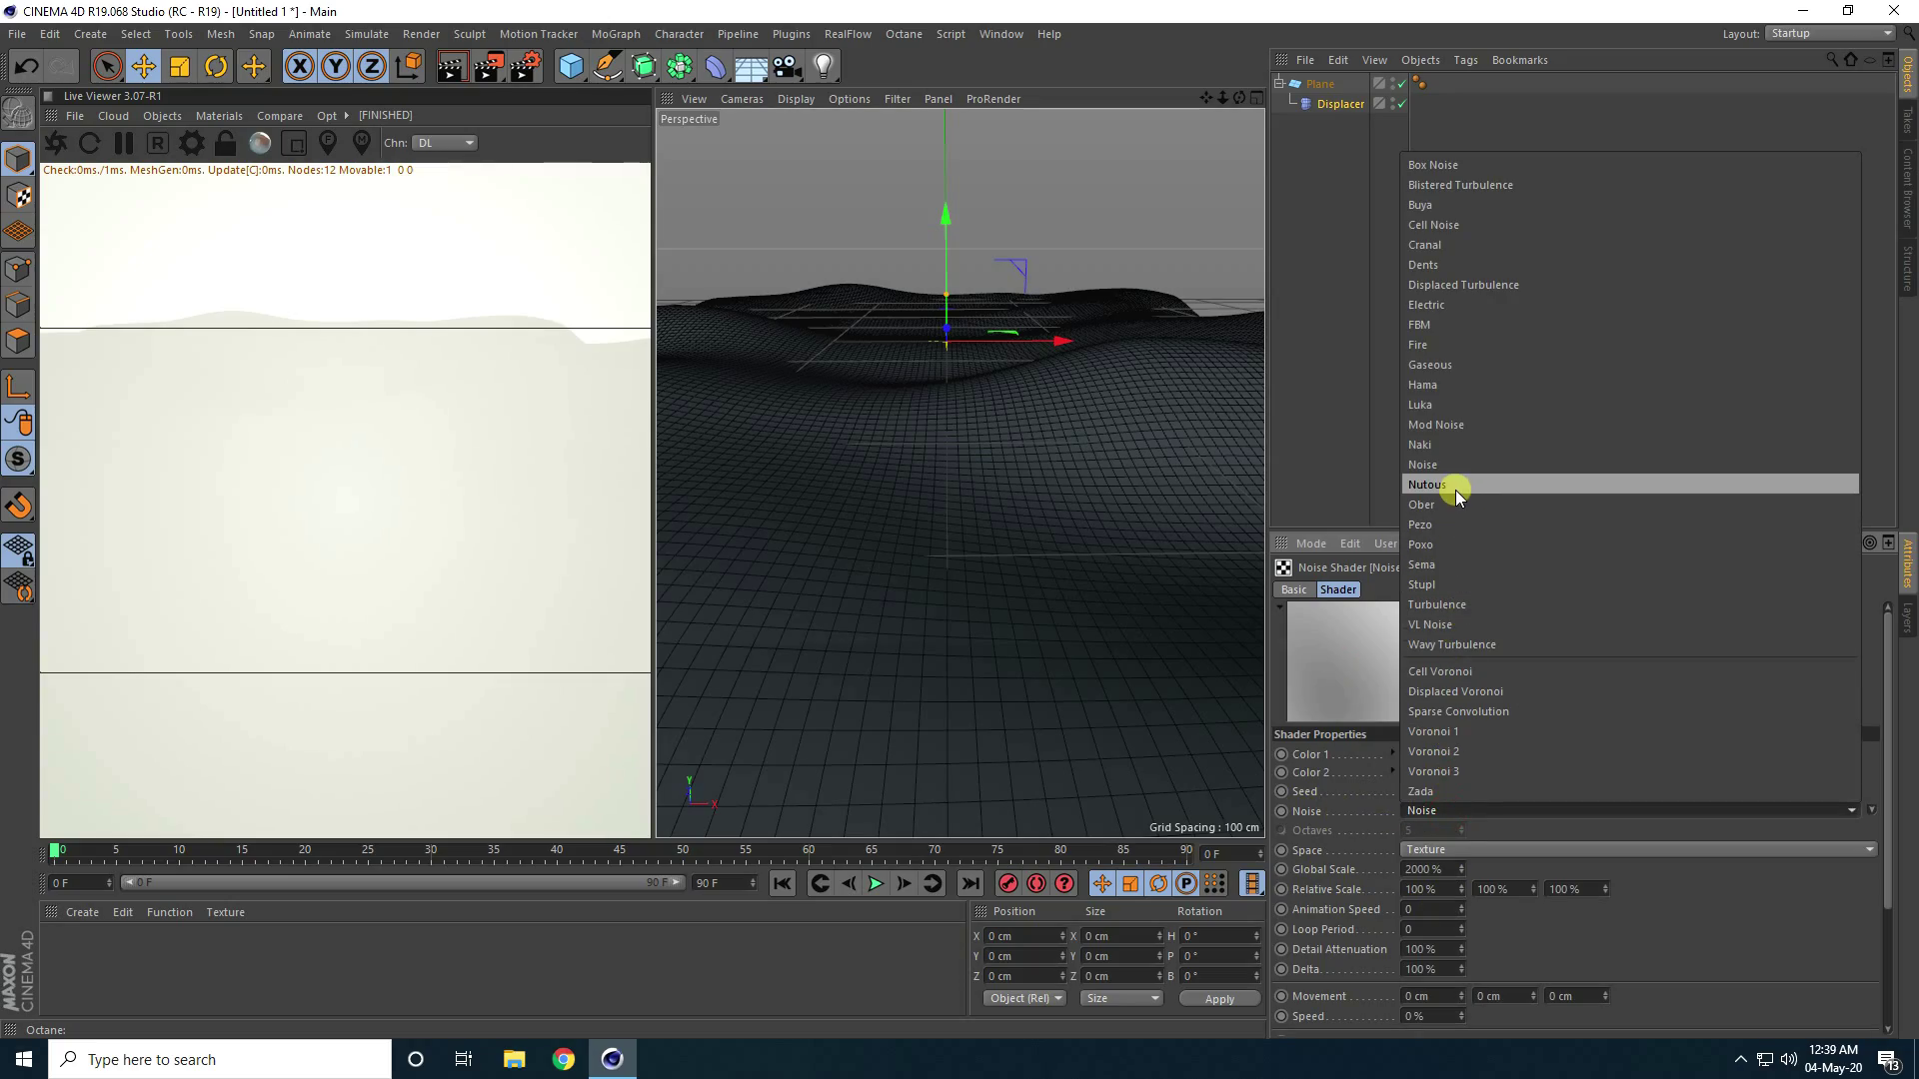
click(1453, 444)
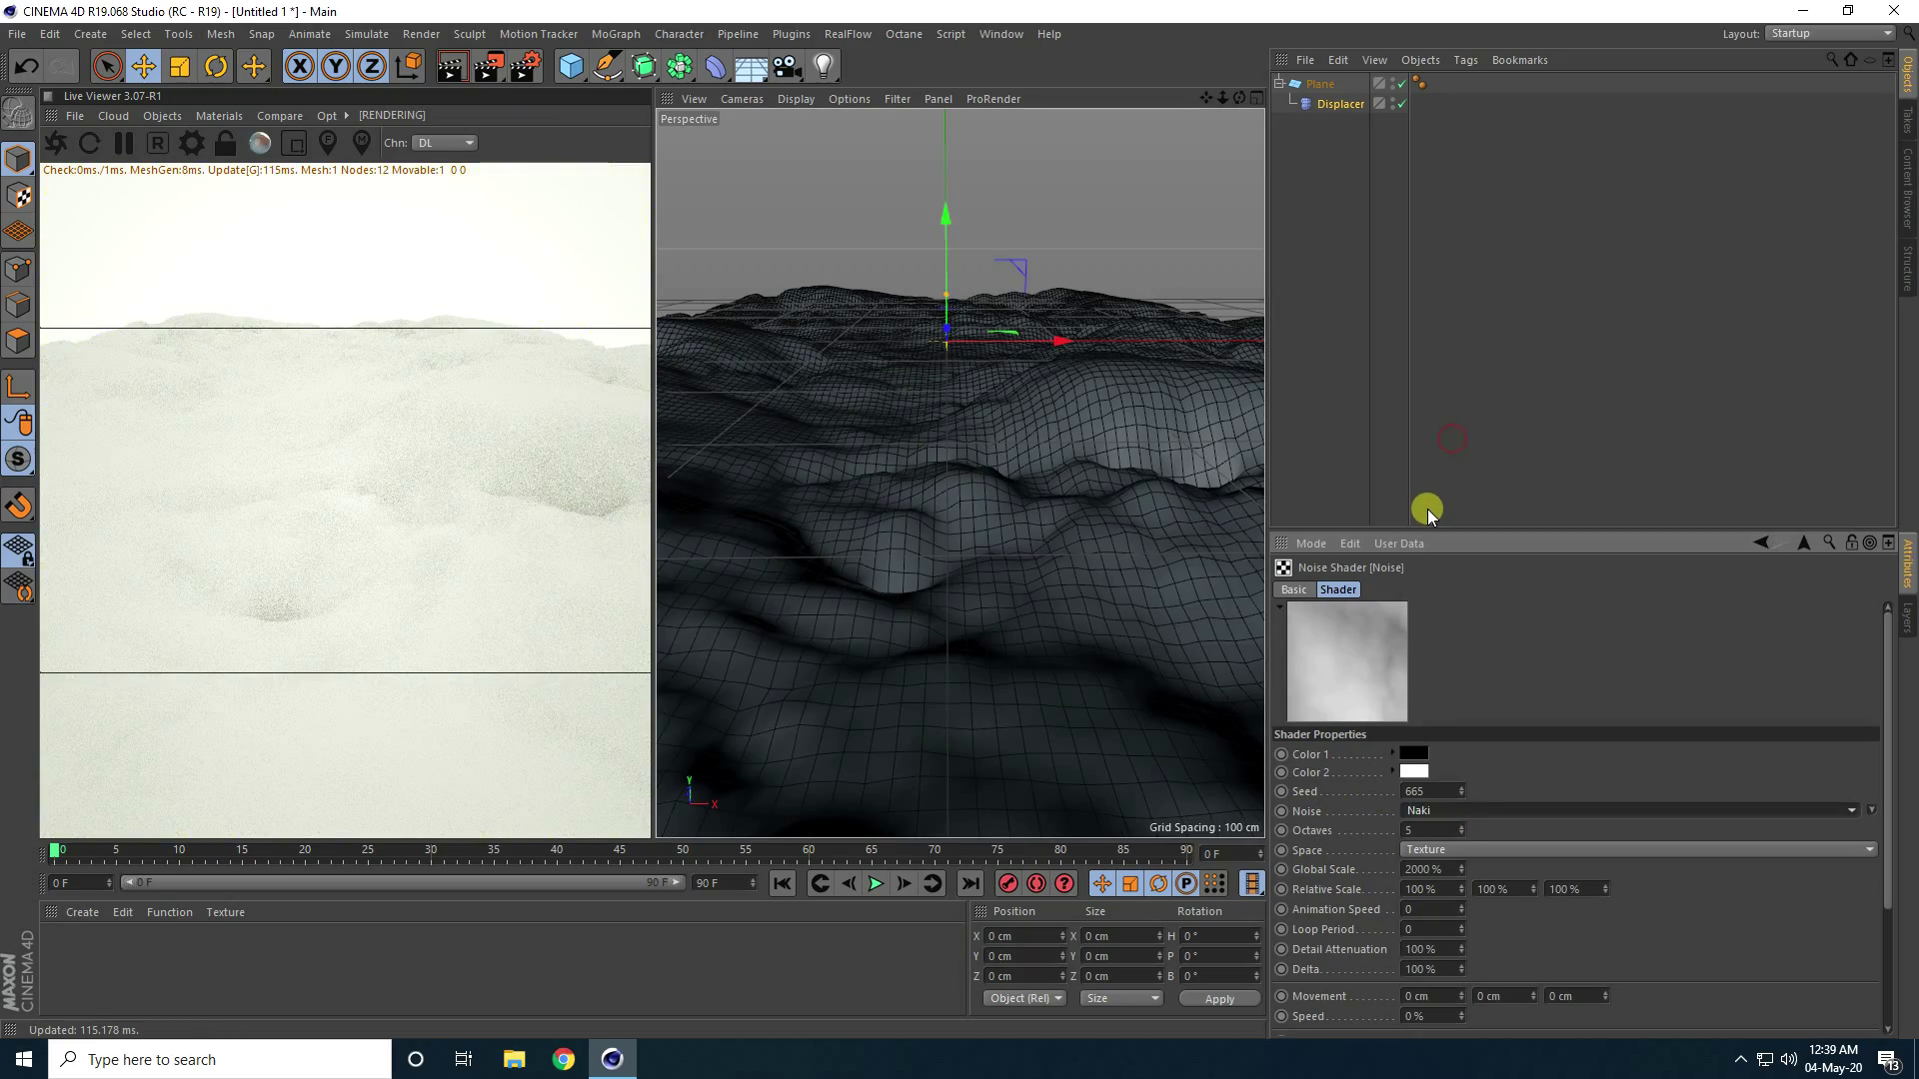
alt+drag(932, 548, 959, 405)
mouse_move(951, 482)
alt+mouse_down()
mouse_move(945, 562)
mouse_move(956, 484)
alt+mouse_up()
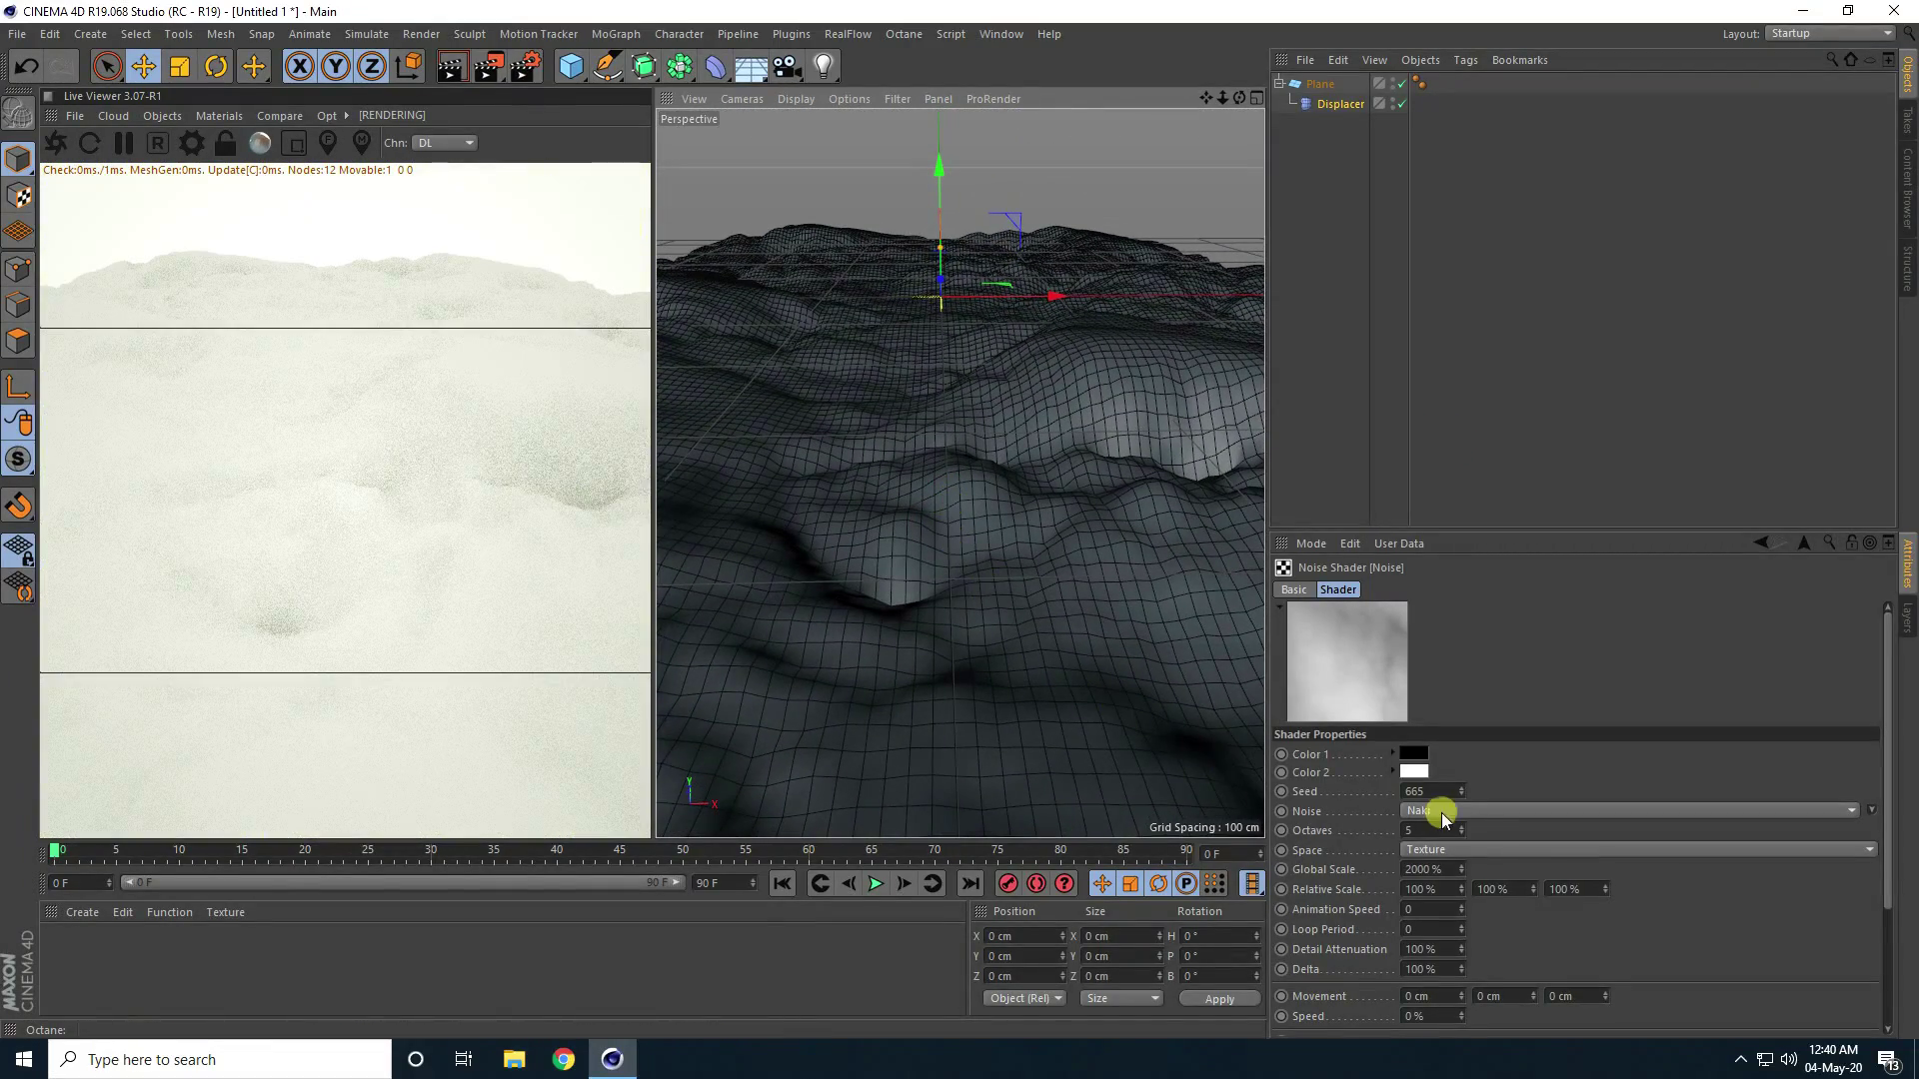
Try several seed values for the Displacer's noise and set the seed to 668
click(1465, 789)
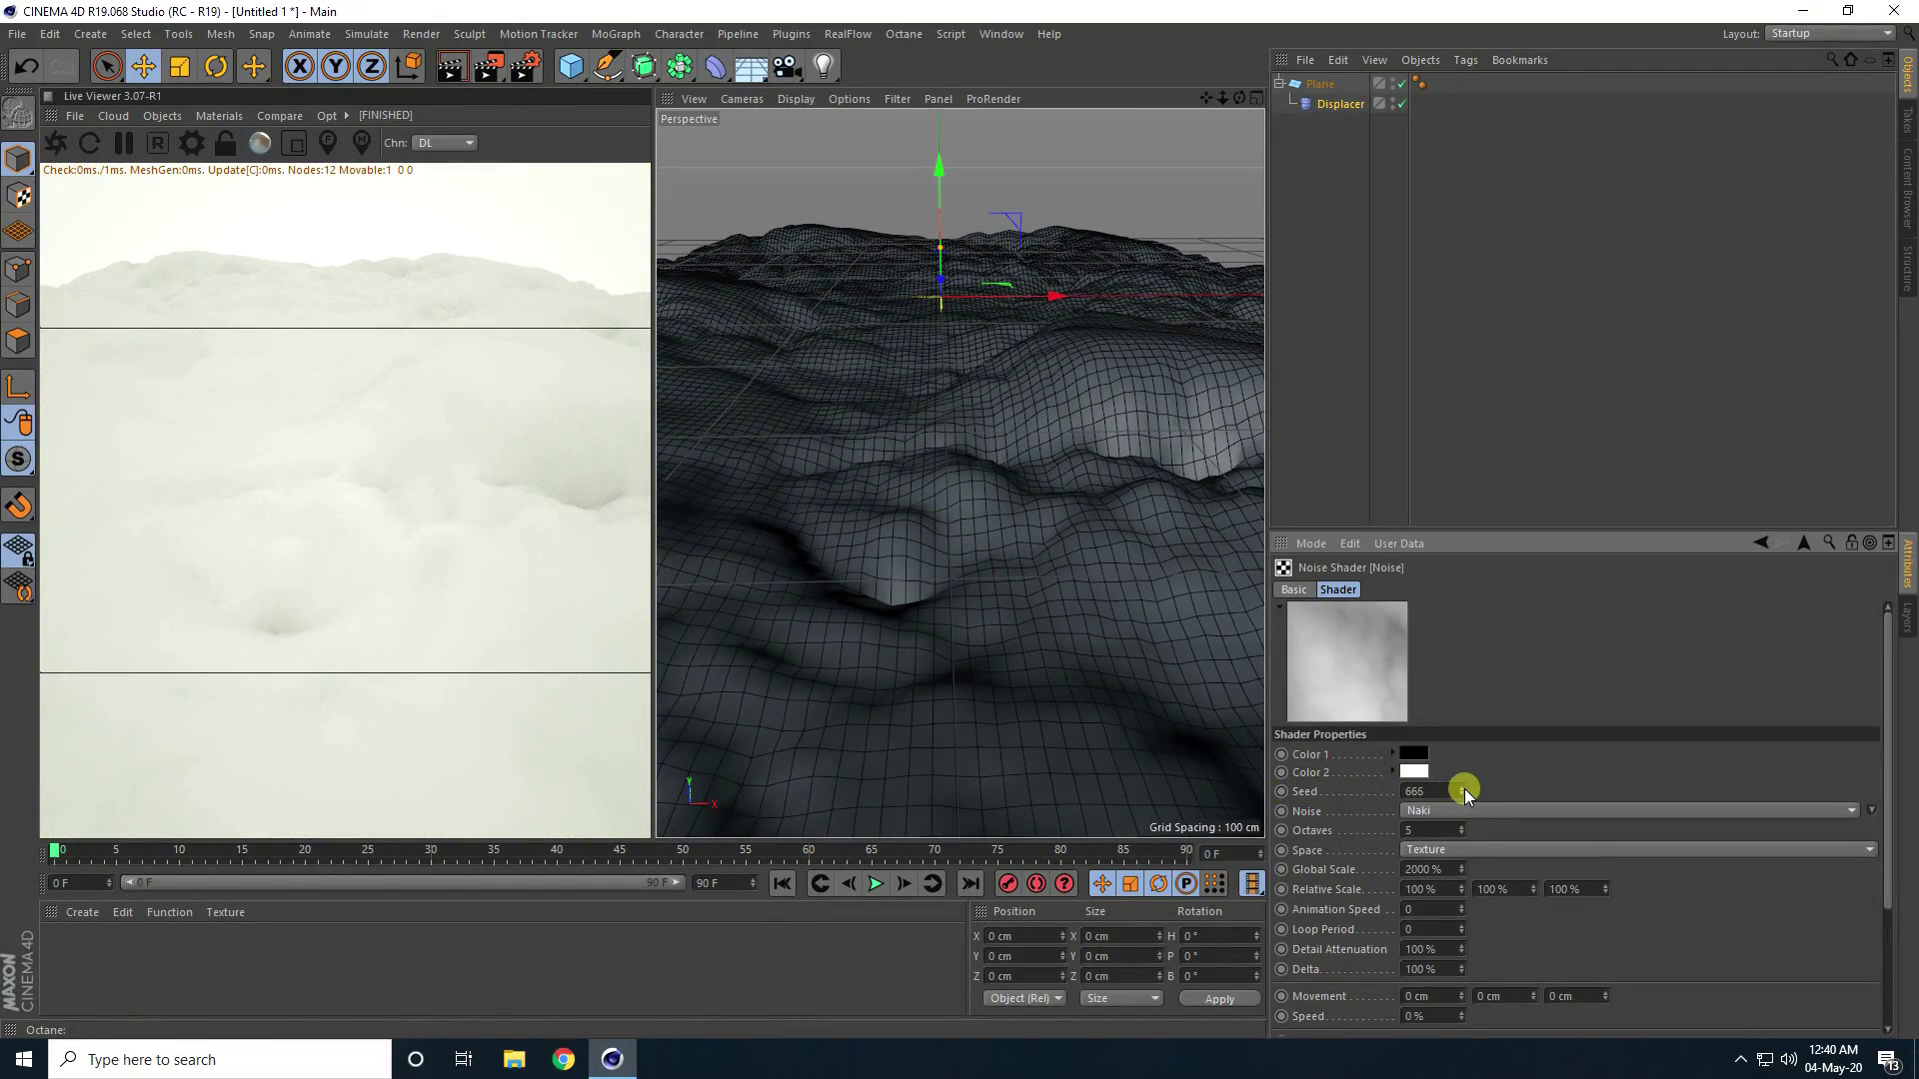
click(1465, 788)
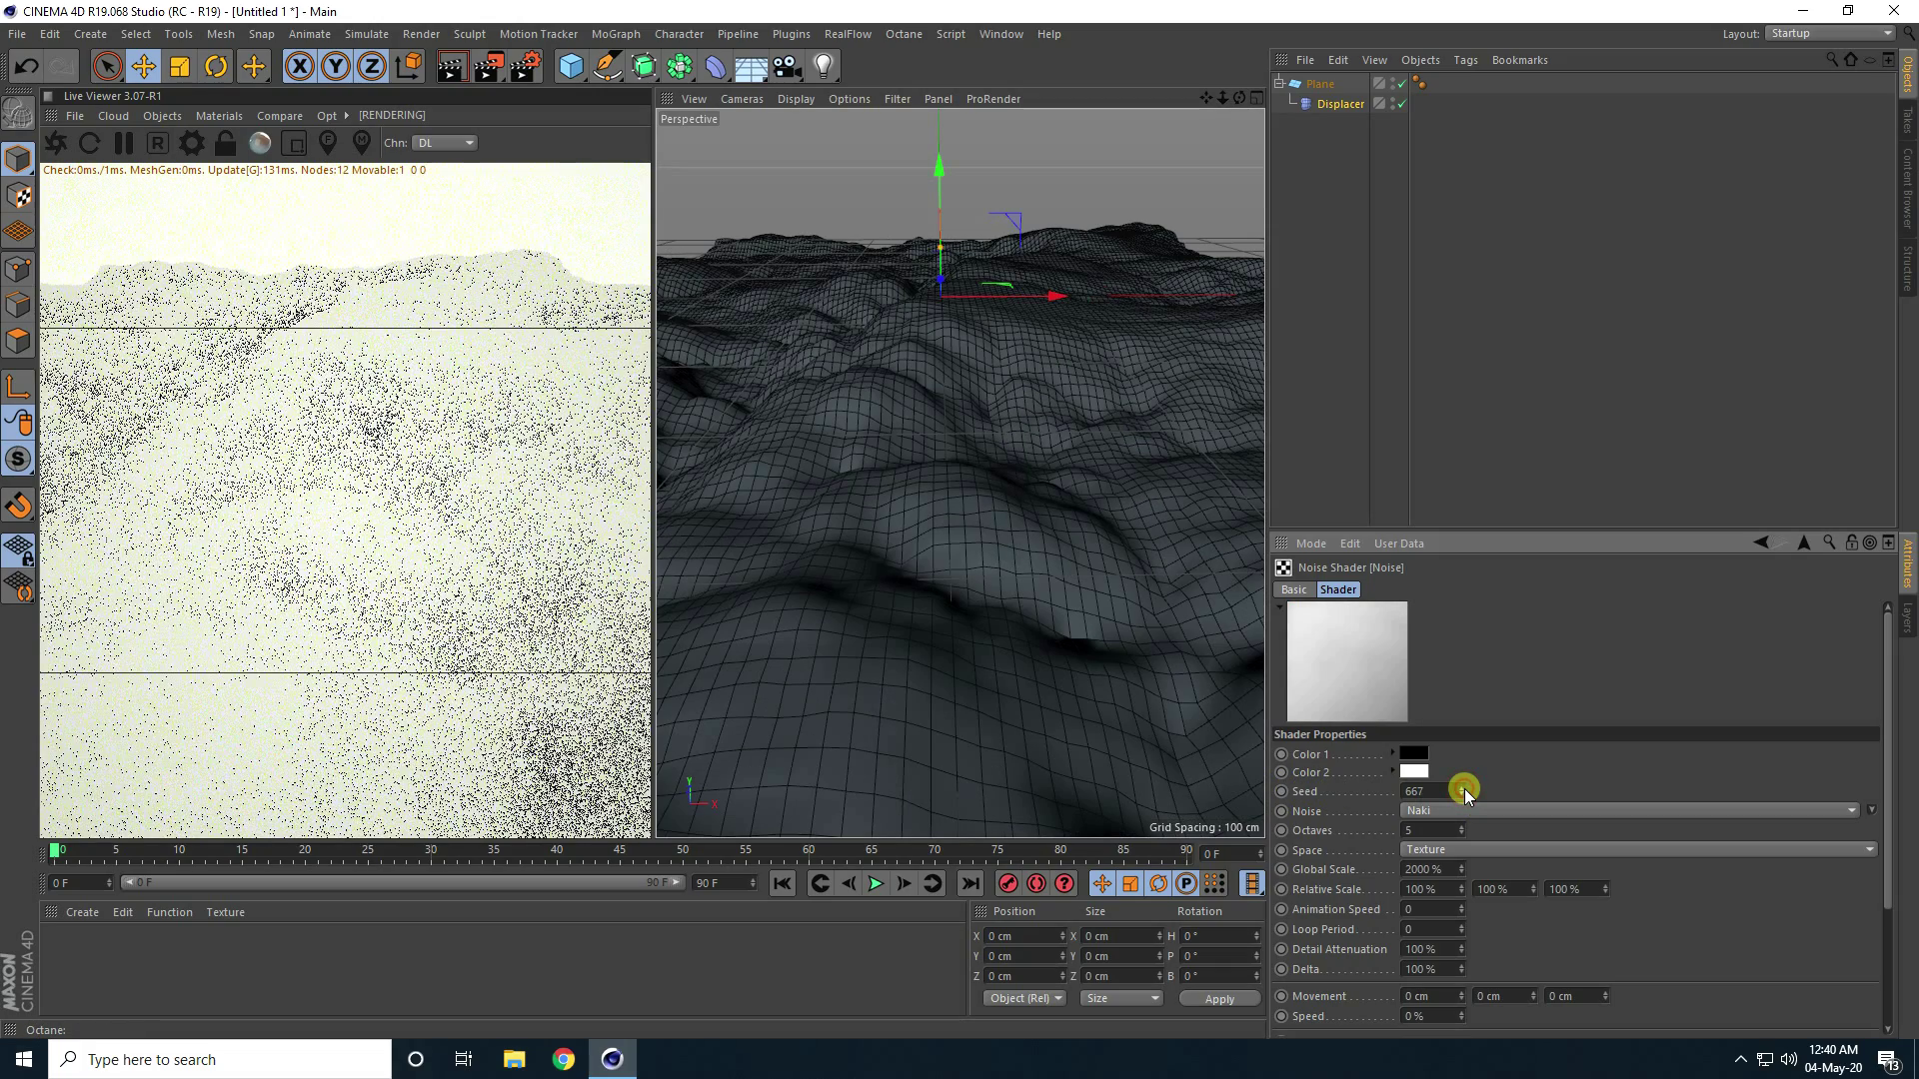
click(1465, 788)
click(1465, 788)
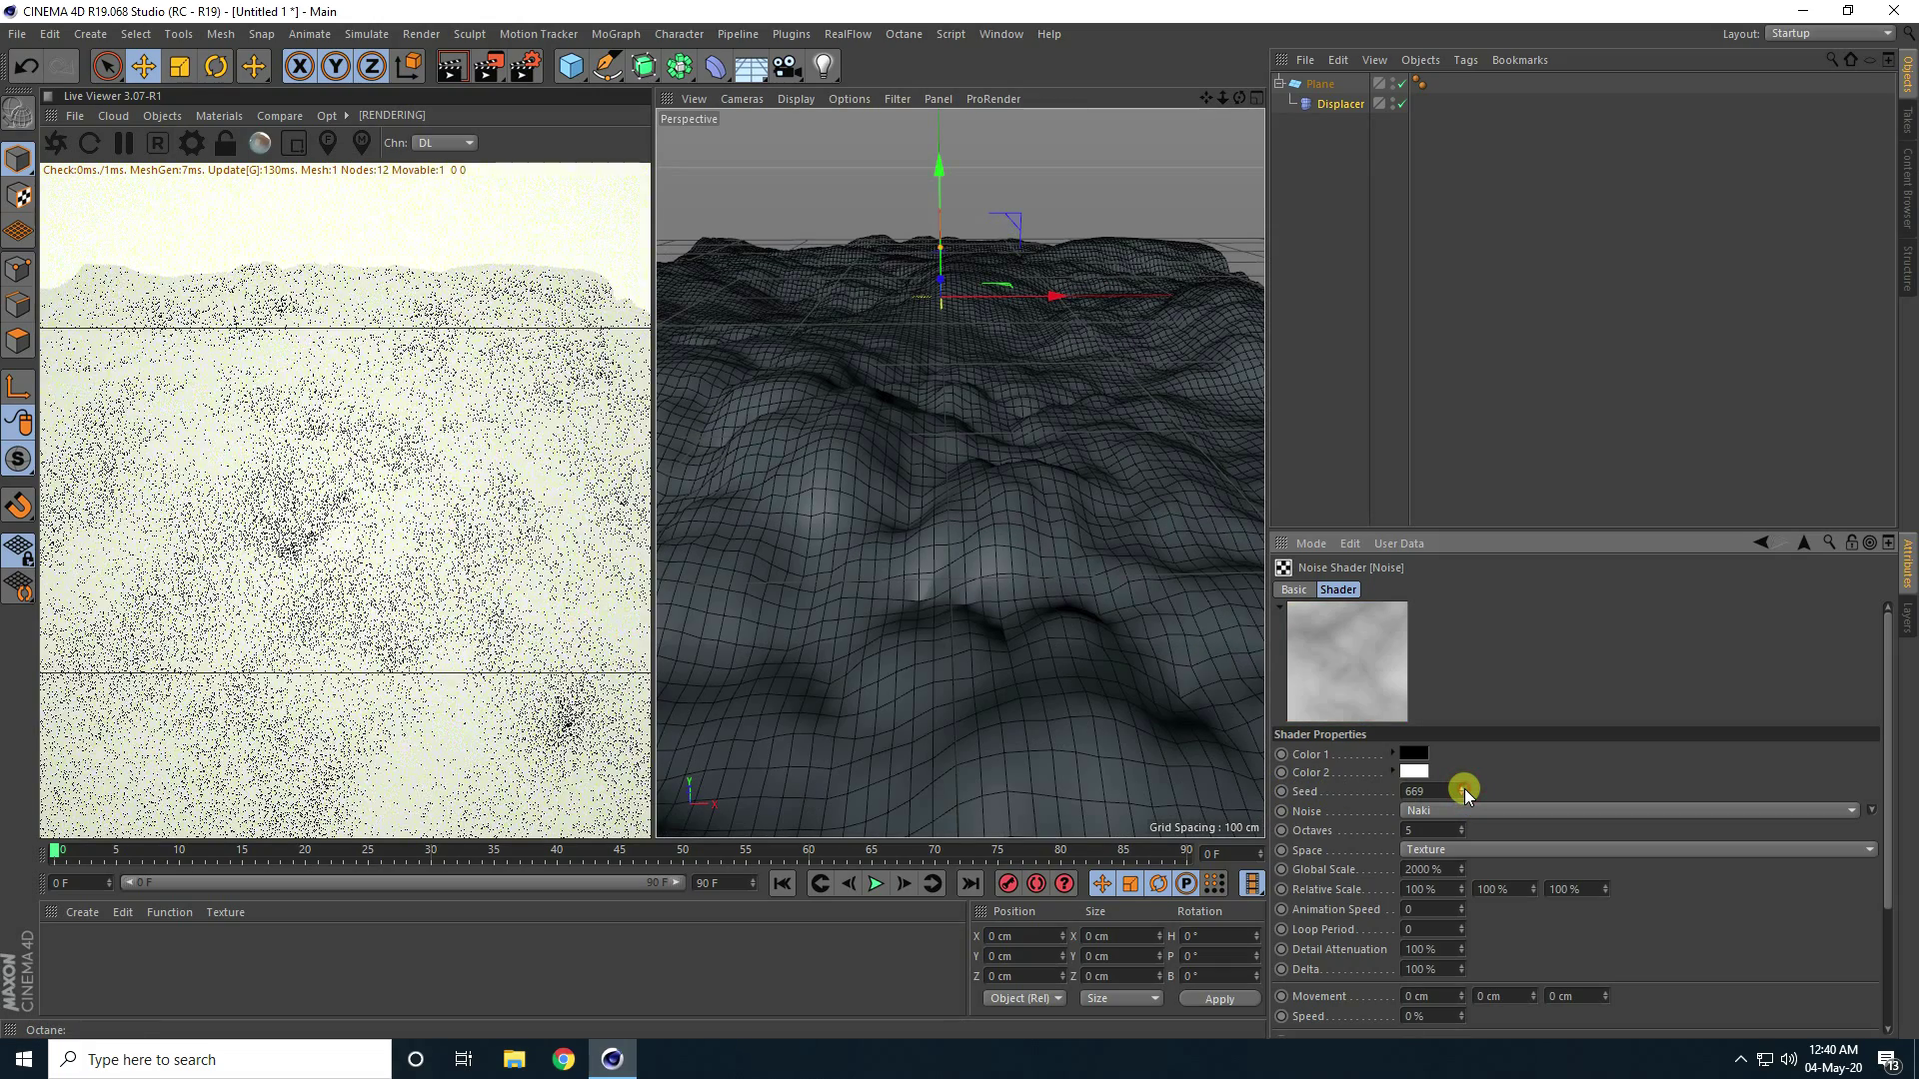
click(1462, 794)
click(1461, 795)
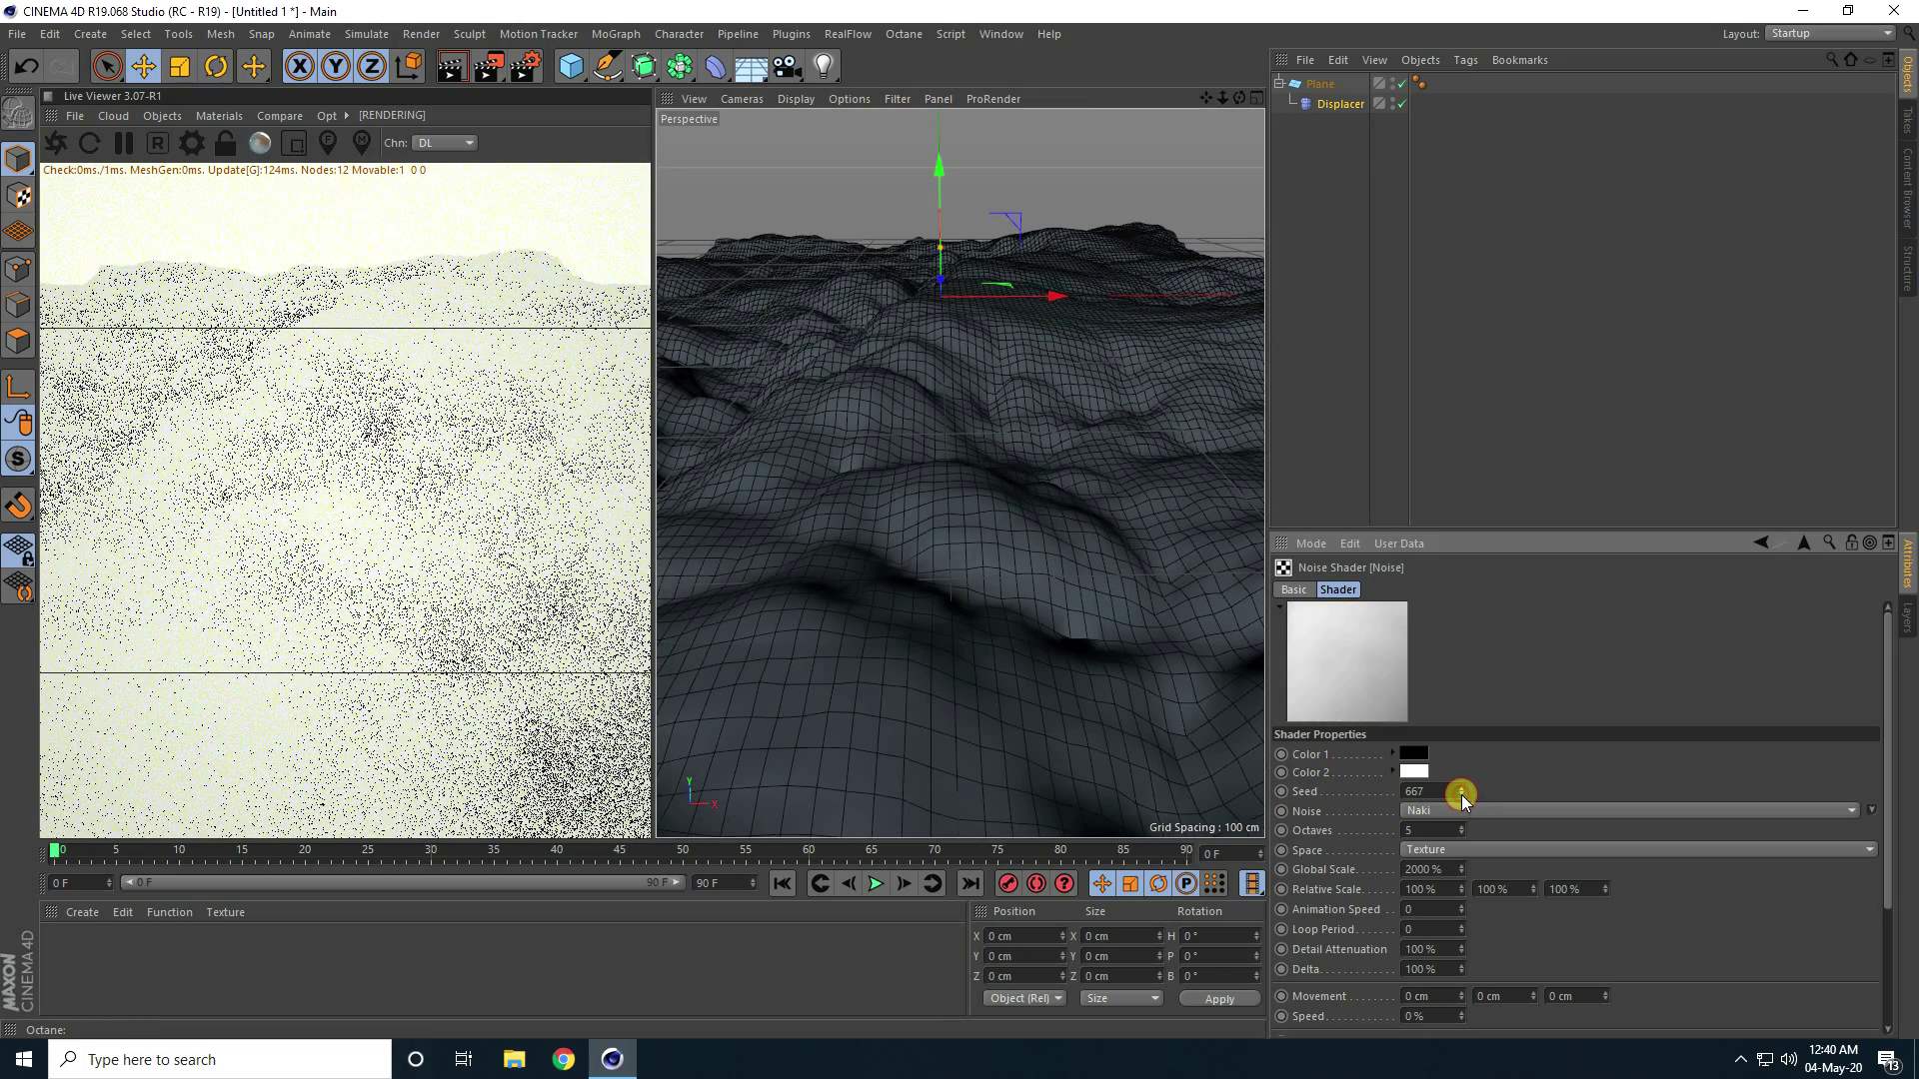
click(1461, 794)
alt+drag(1011, 397, 980, 465)
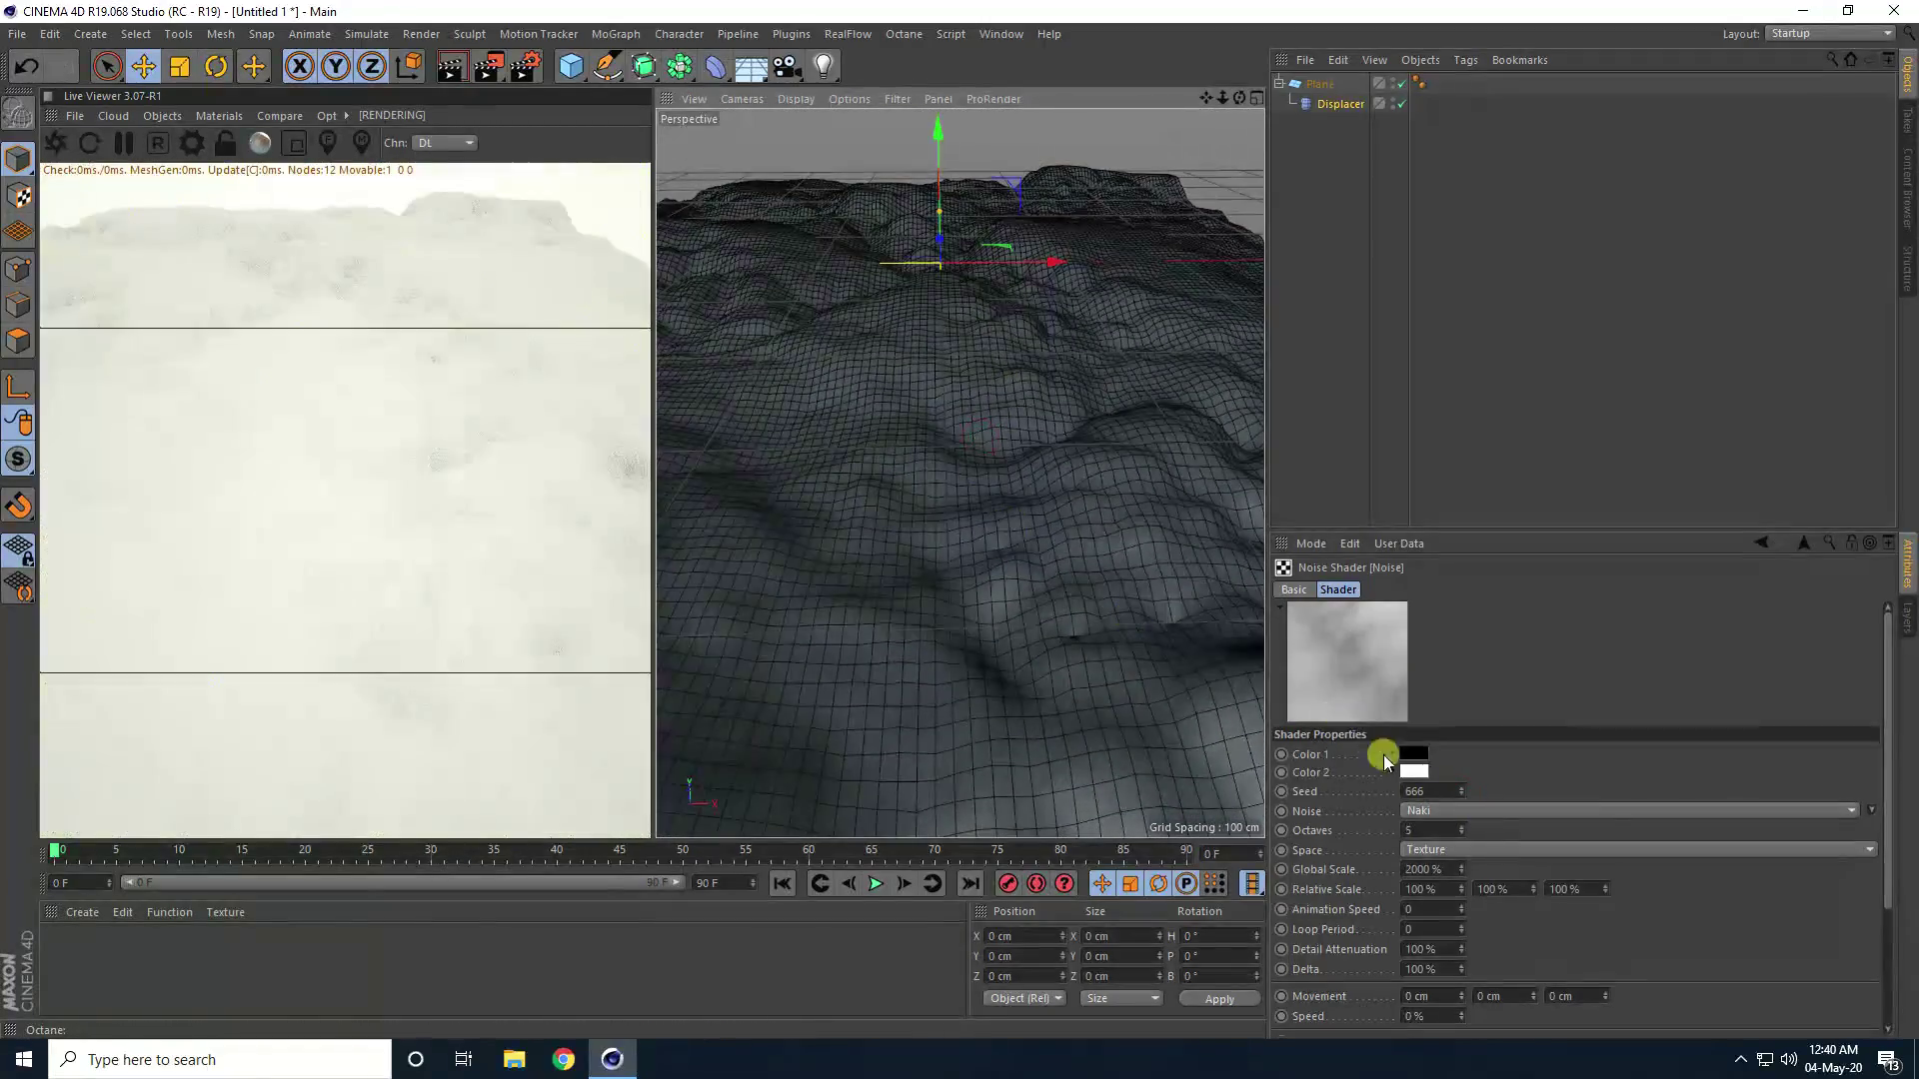
click(1462, 787)
click(1462, 787)
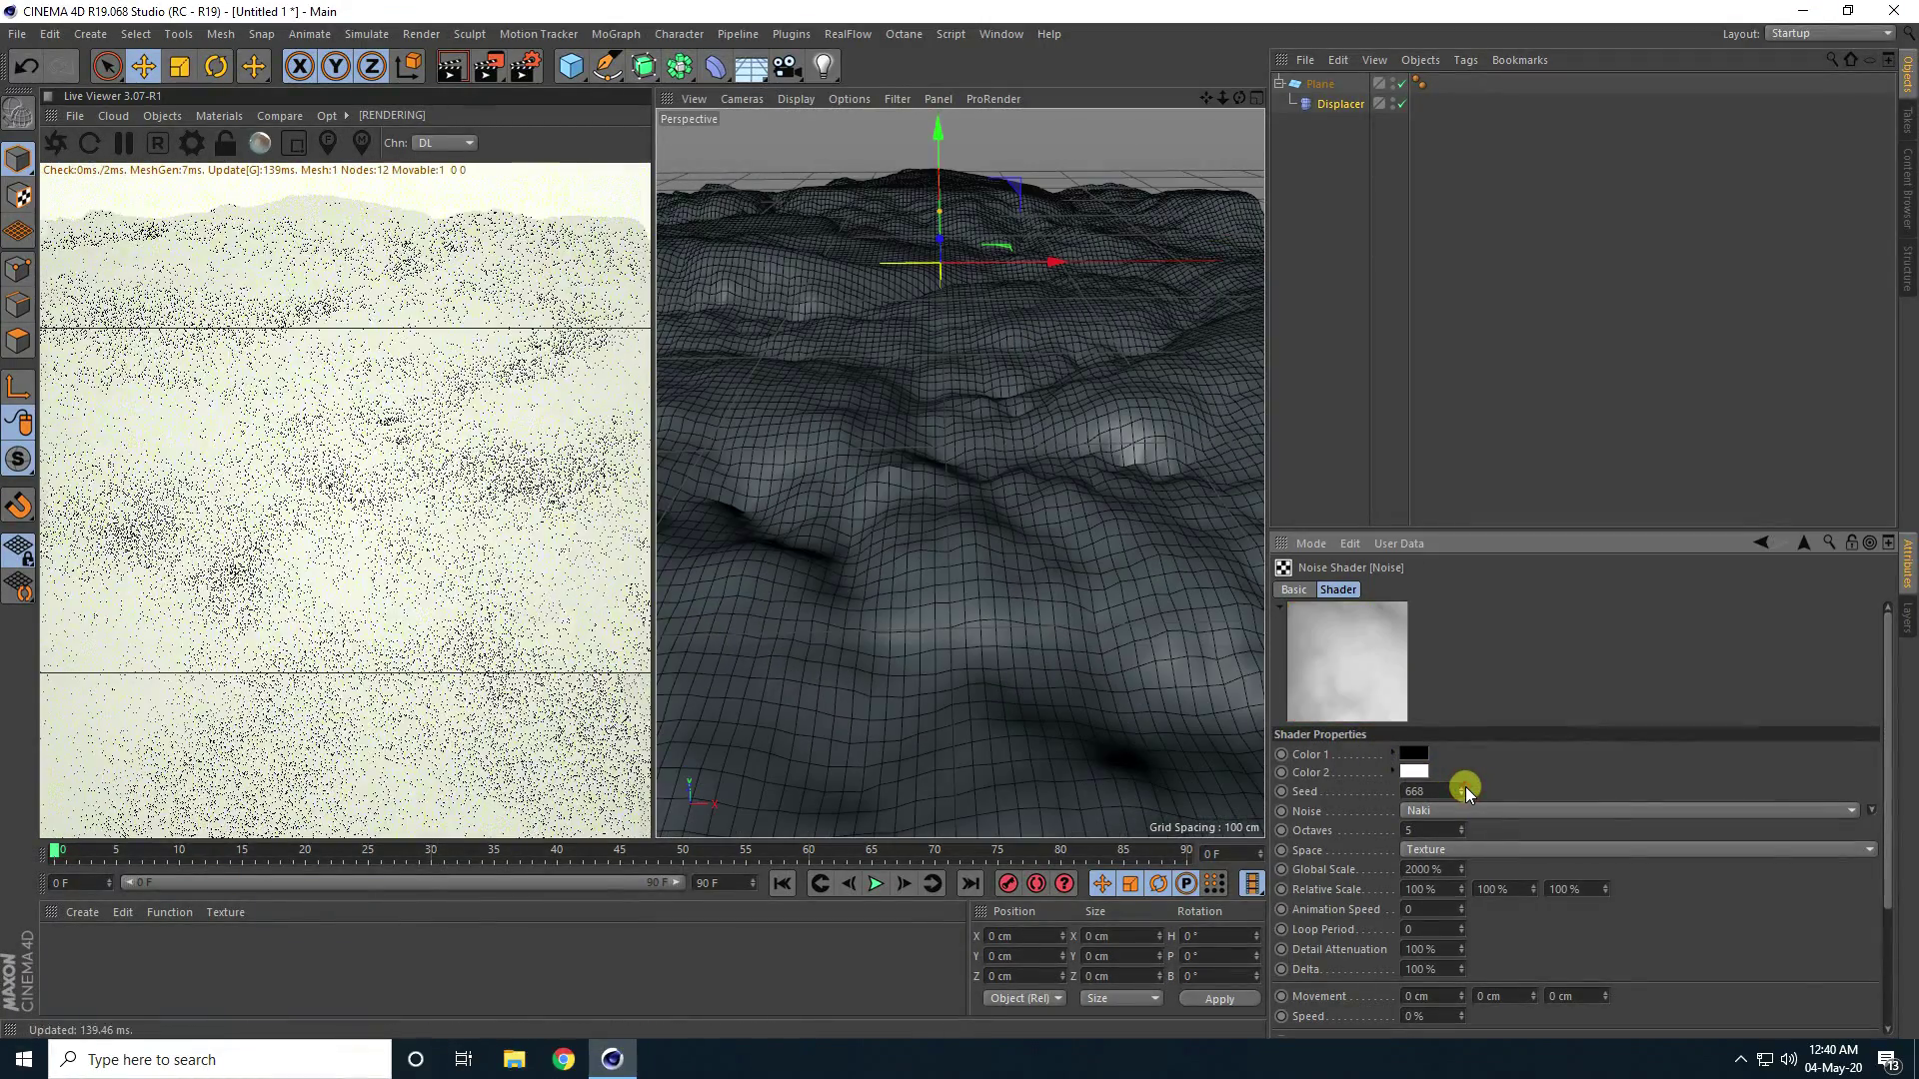
alt+drag(1019, 435, 932, 489)
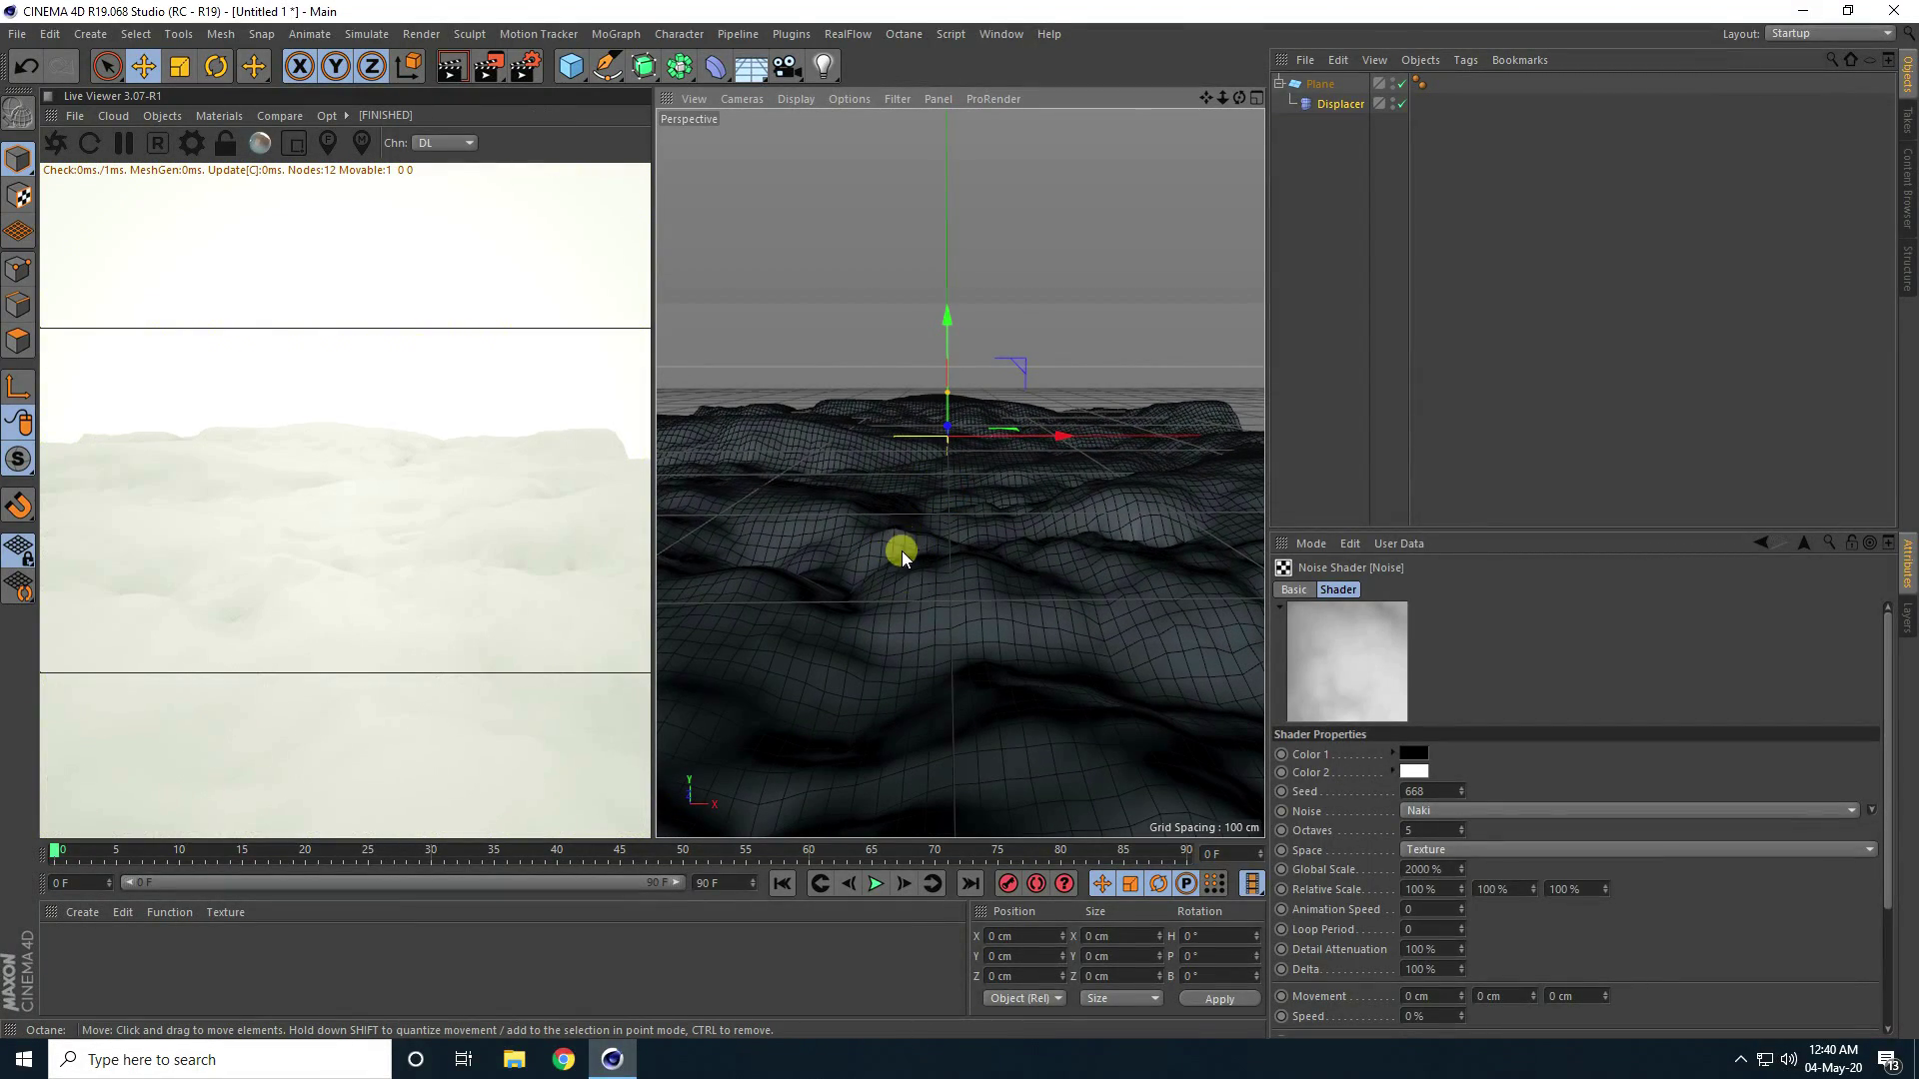
Create a new Octane Material
click(76, 911)
mouse_move(102, 769)
mouse_move(412, 722)
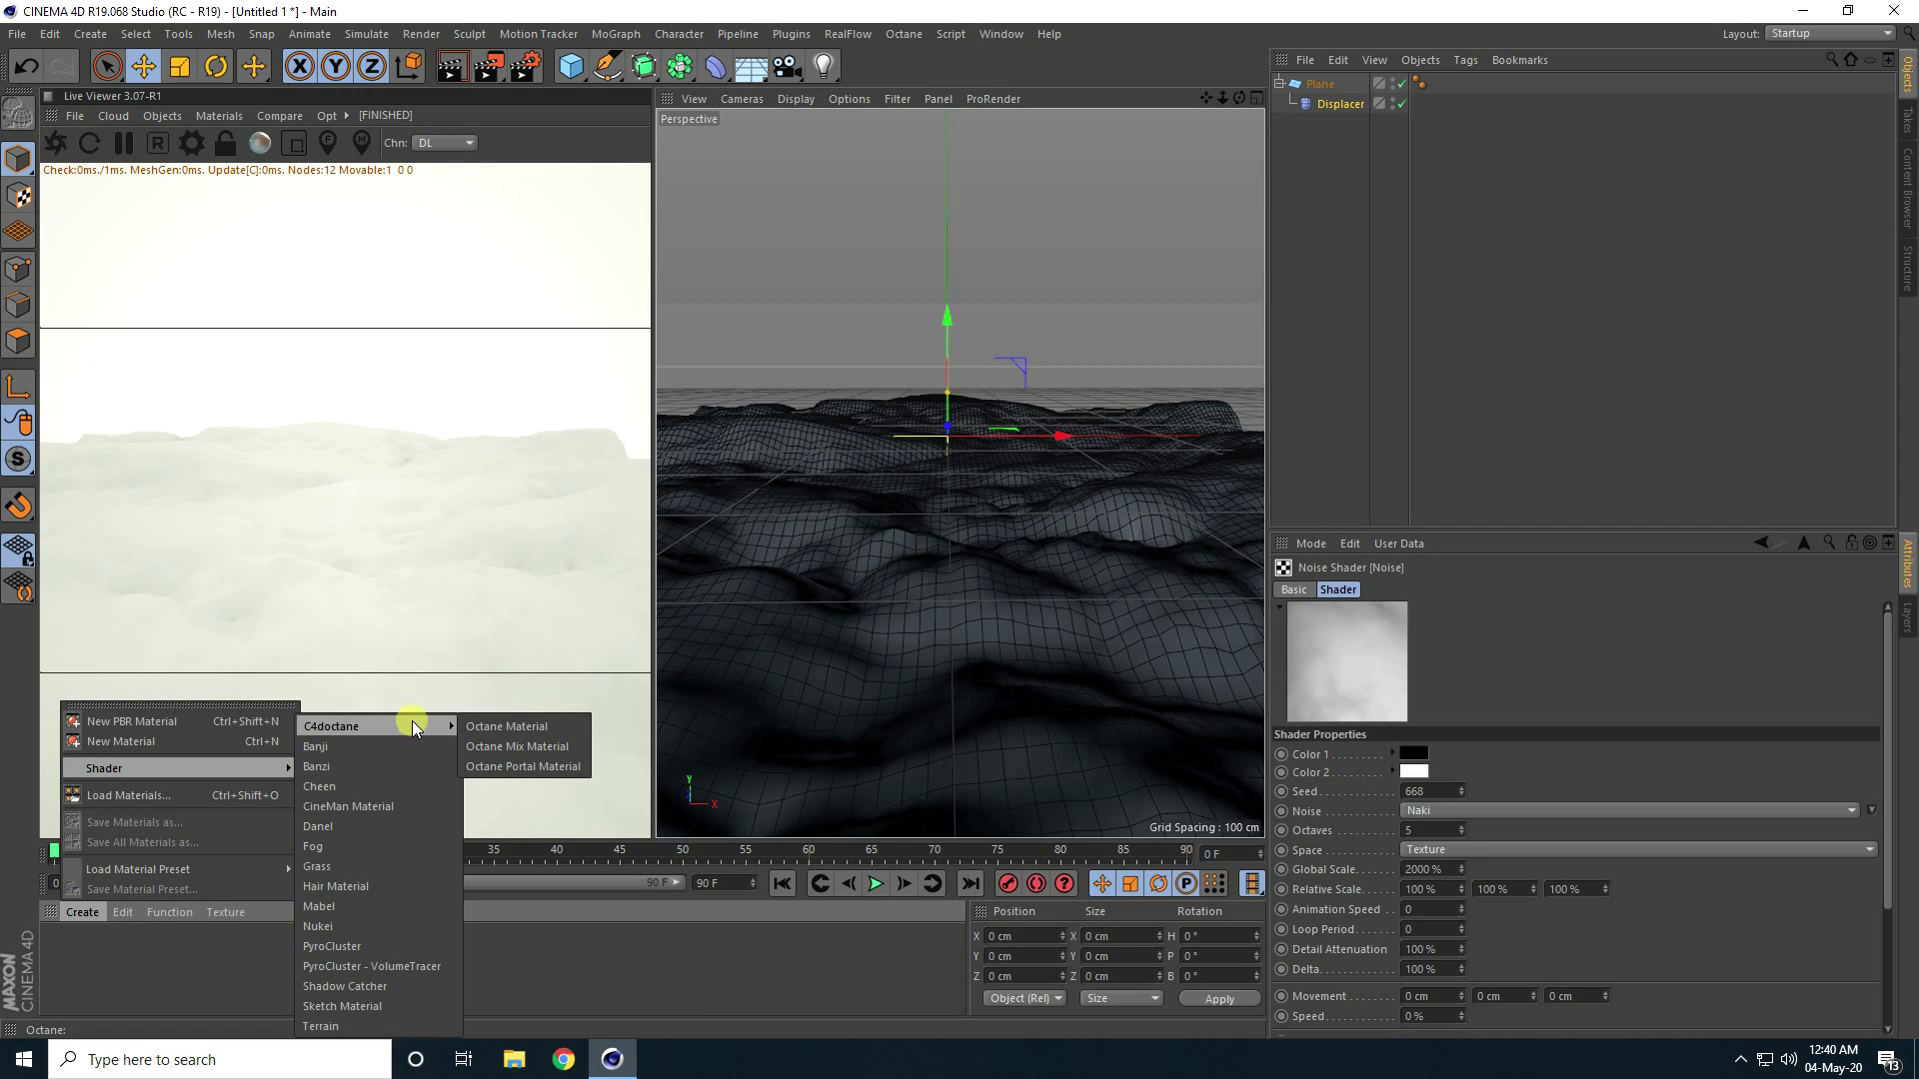
click(528, 728)
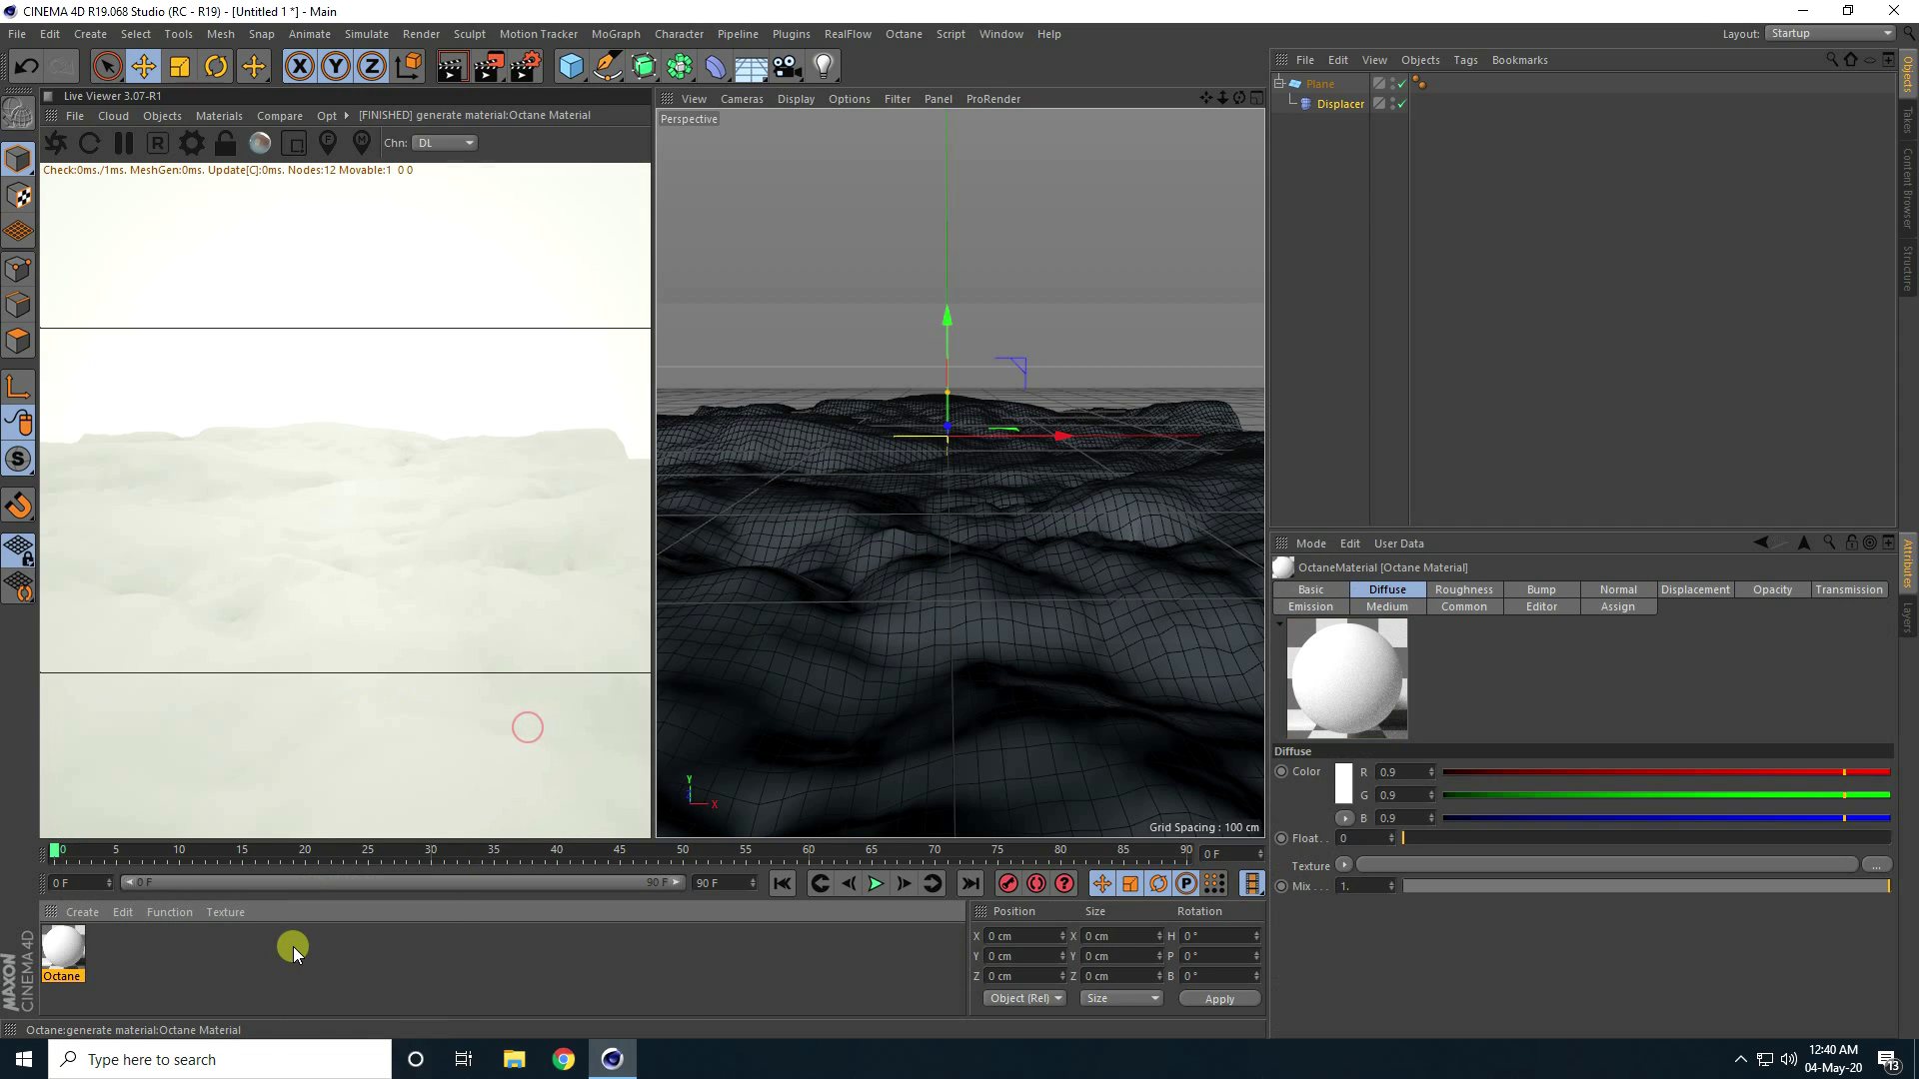
Switch to File Explorer and open the Ground037_8K-JPG folder inside the desktop's tex folder
click(522, 1061)
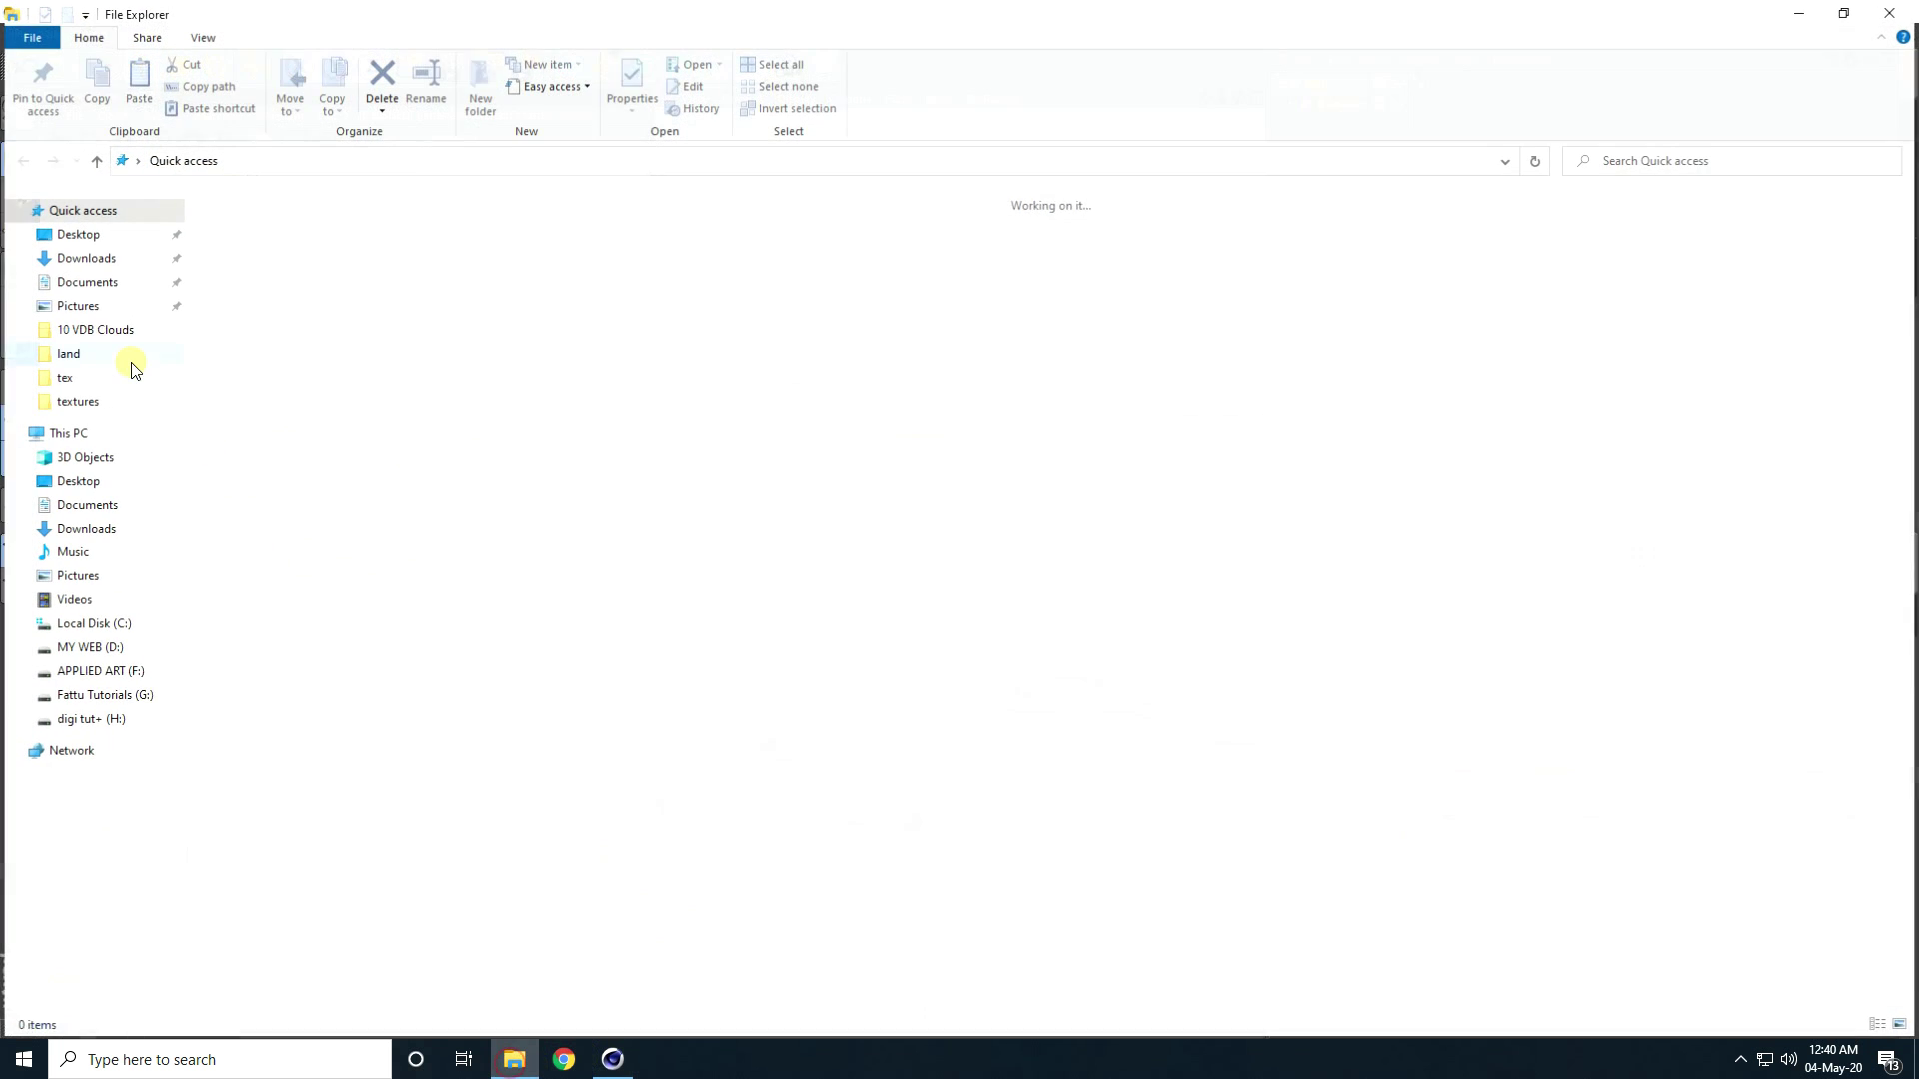
click(82, 257)
click(65, 236)
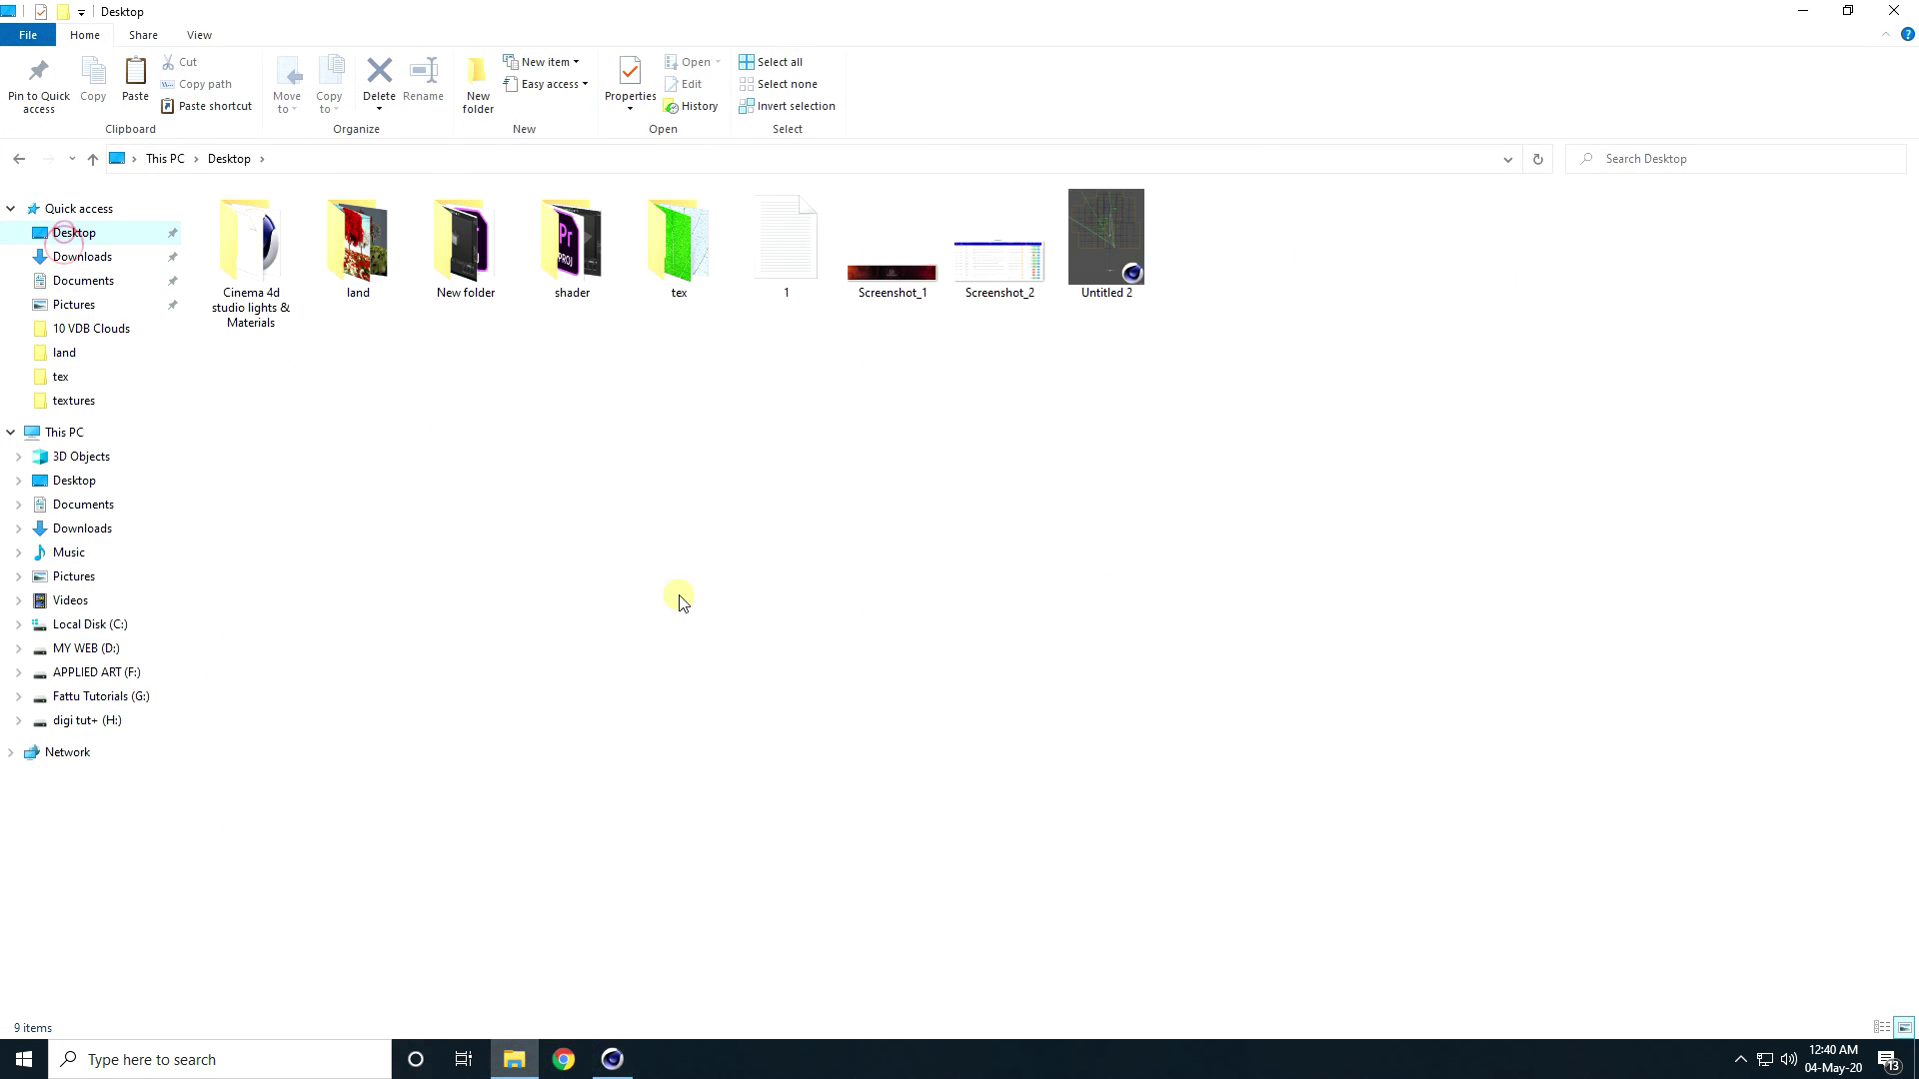
double_click(678, 244)
right_click(375, 365)
click(406, 459)
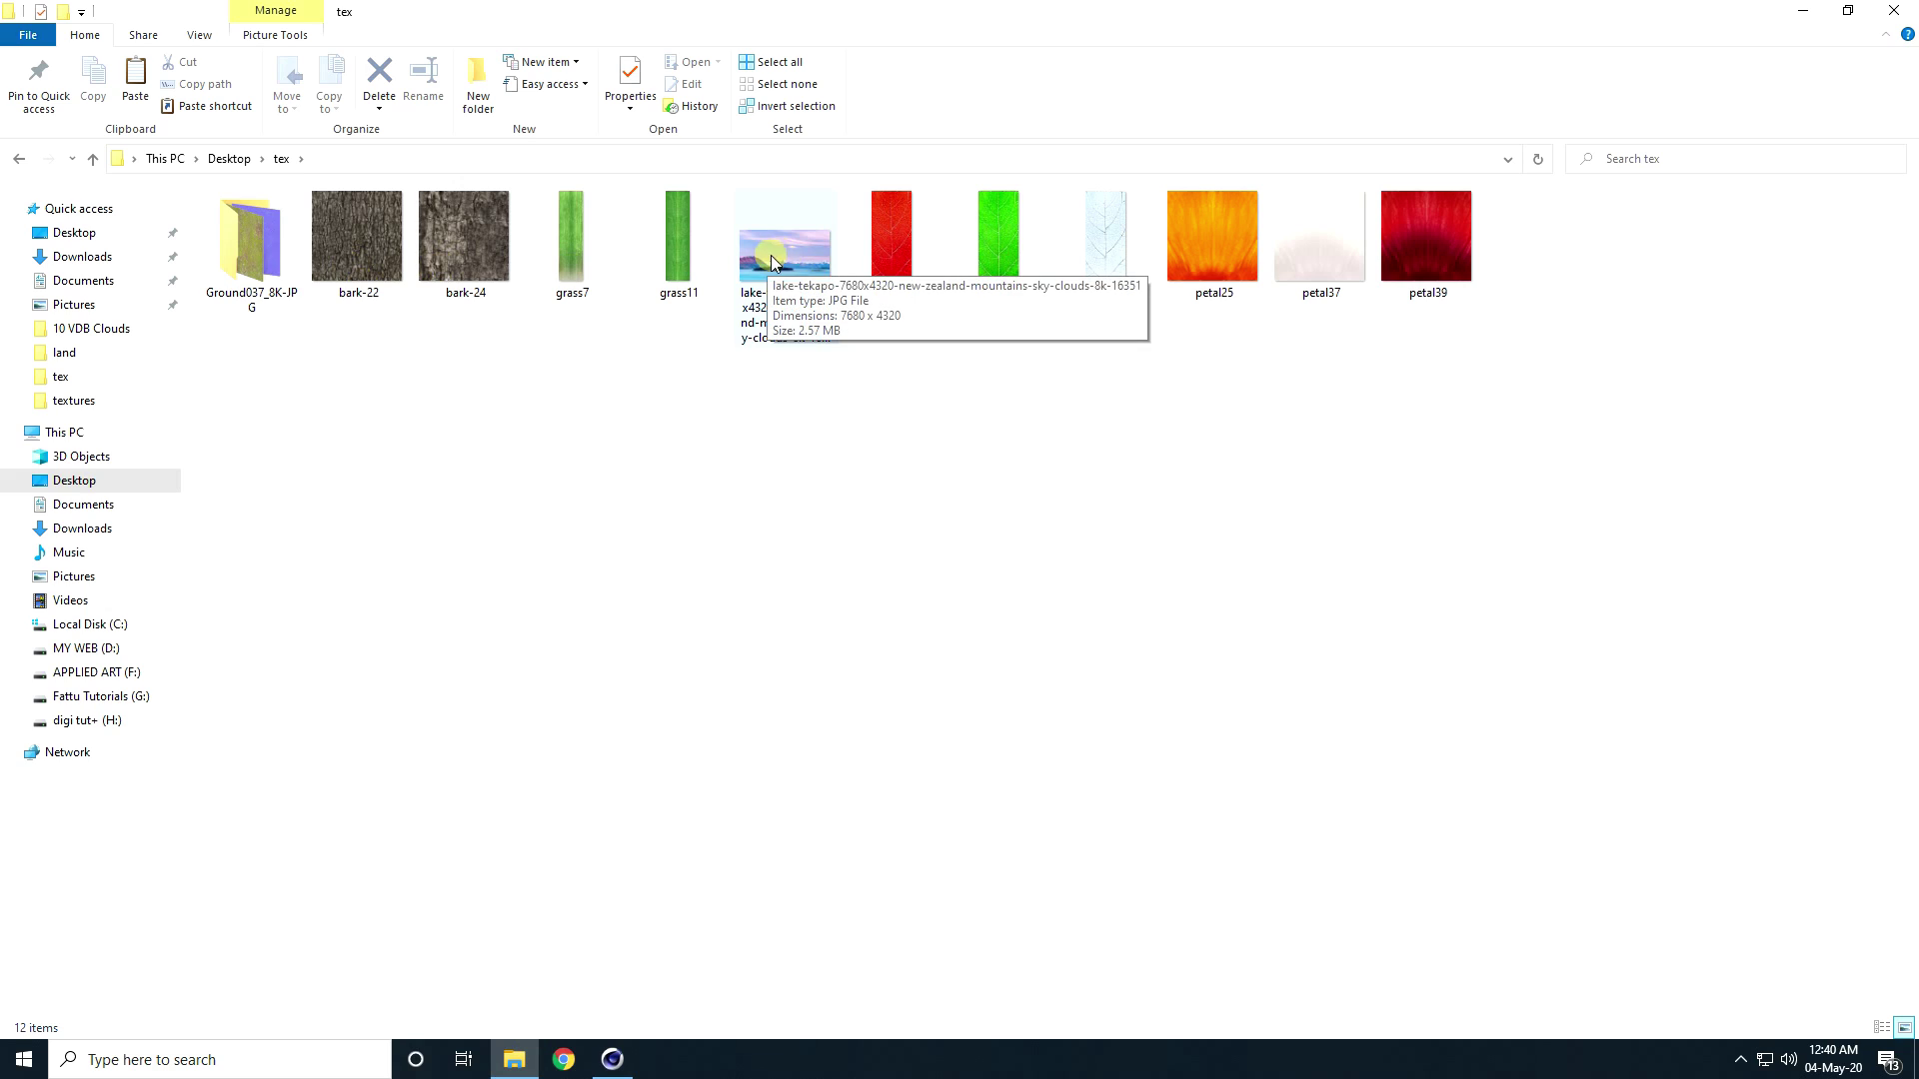
double_click(255, 250)
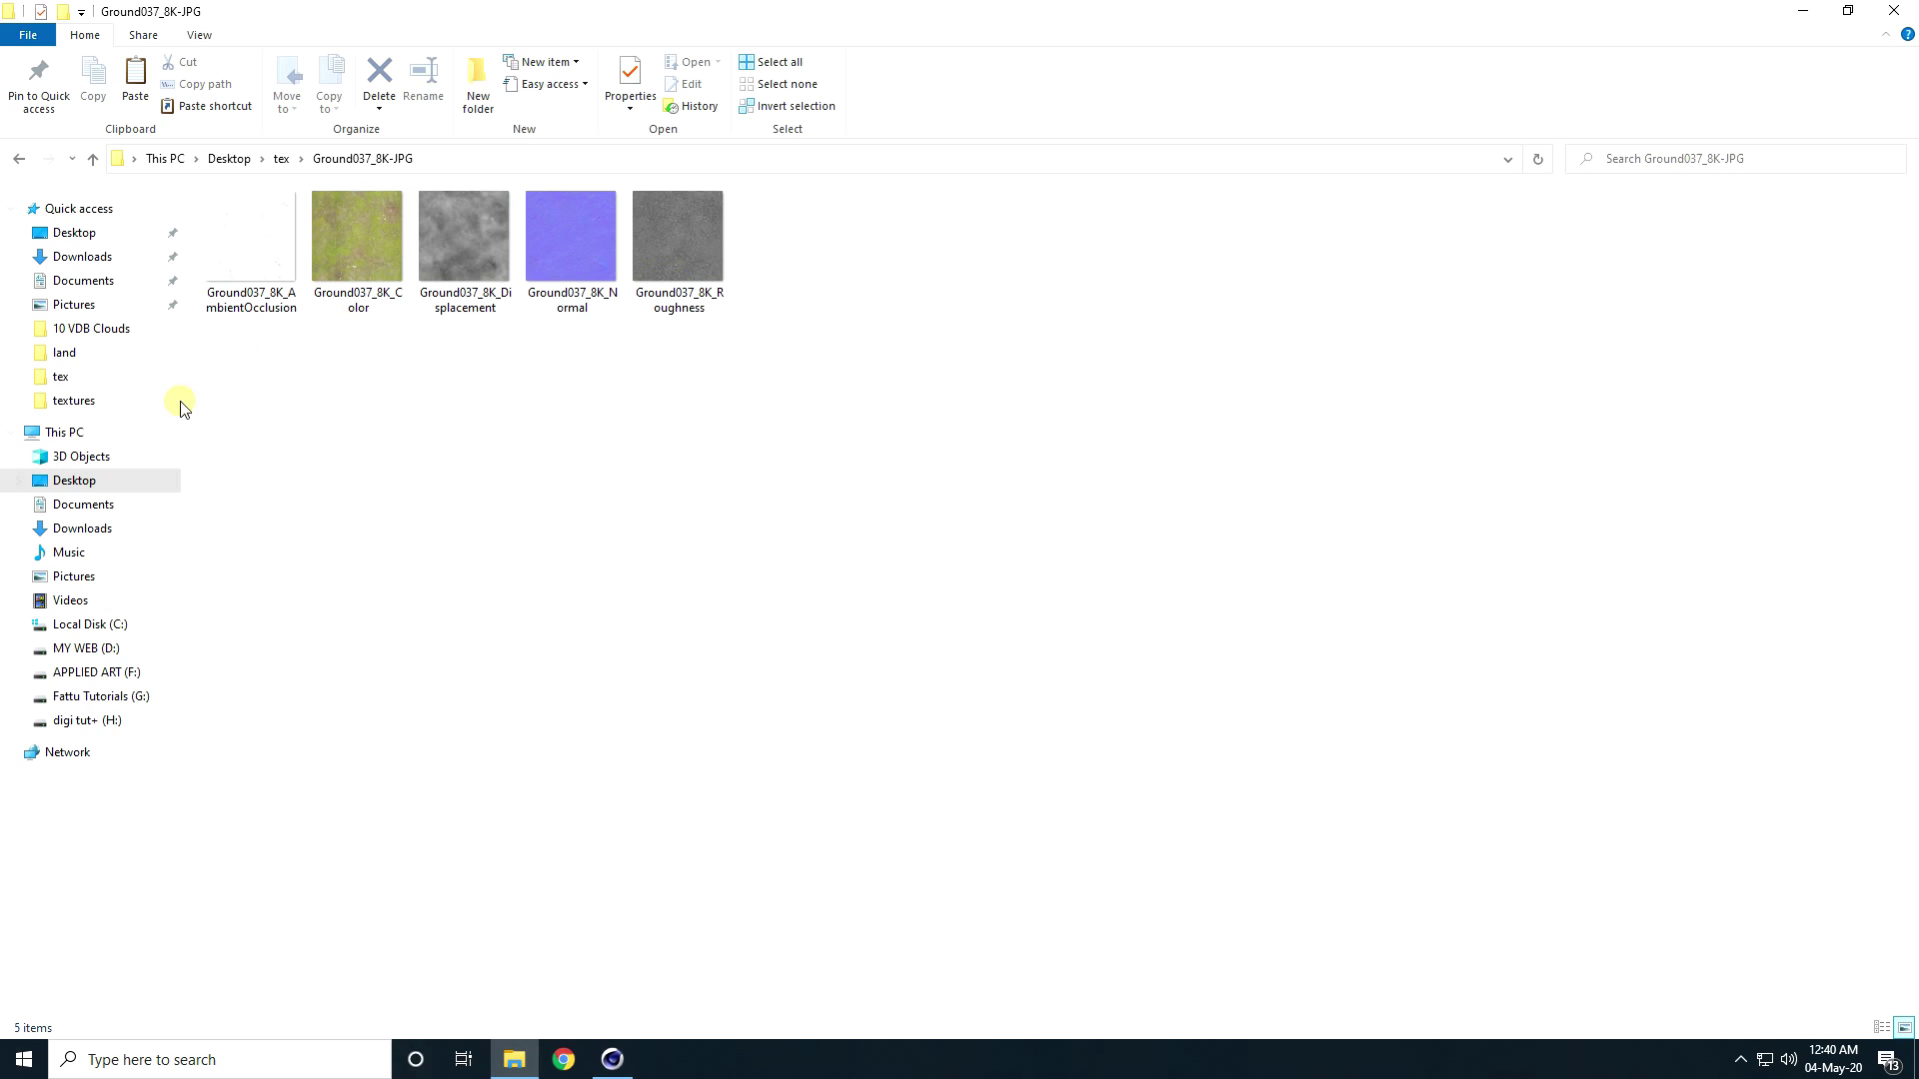
Return to Cinema 4D, open the Octane material in a maximized Node Editor and move its node to leave room for textures
click(613, 1060)
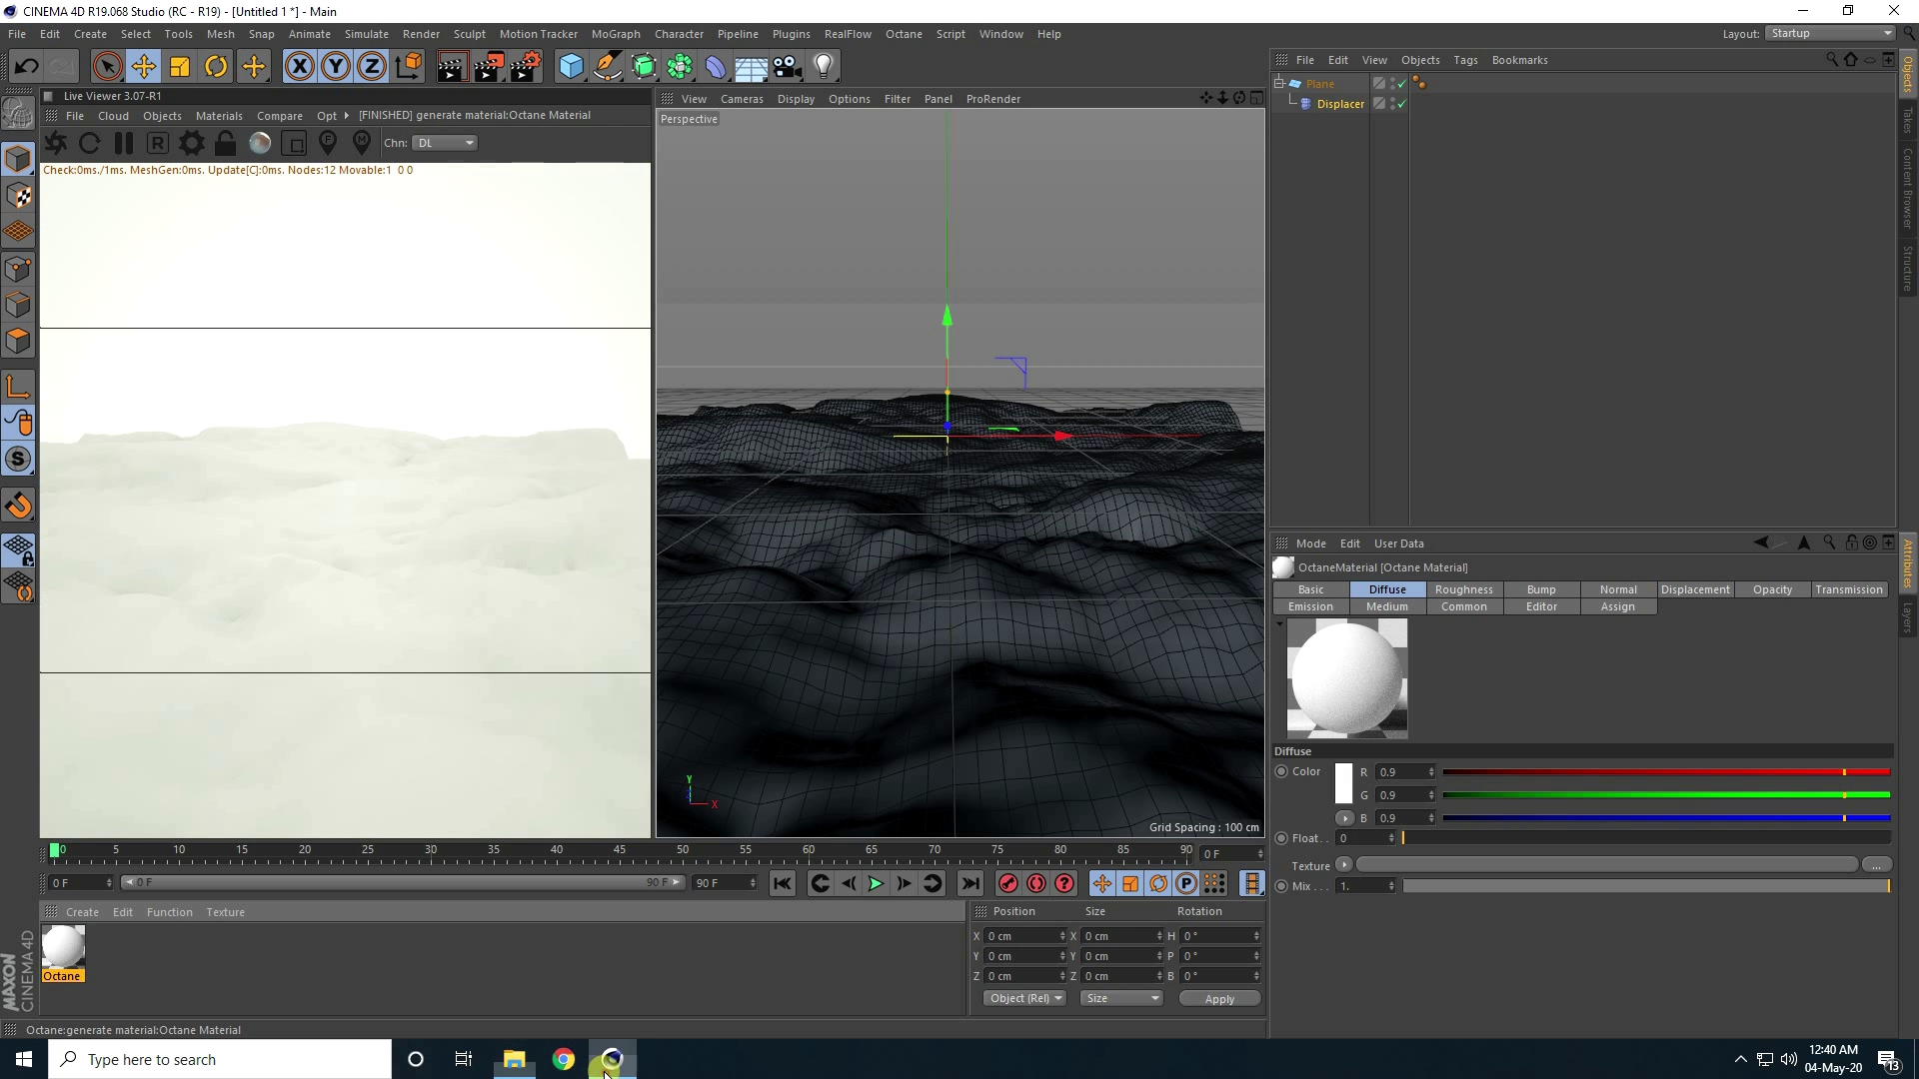
double_click(60, 947)
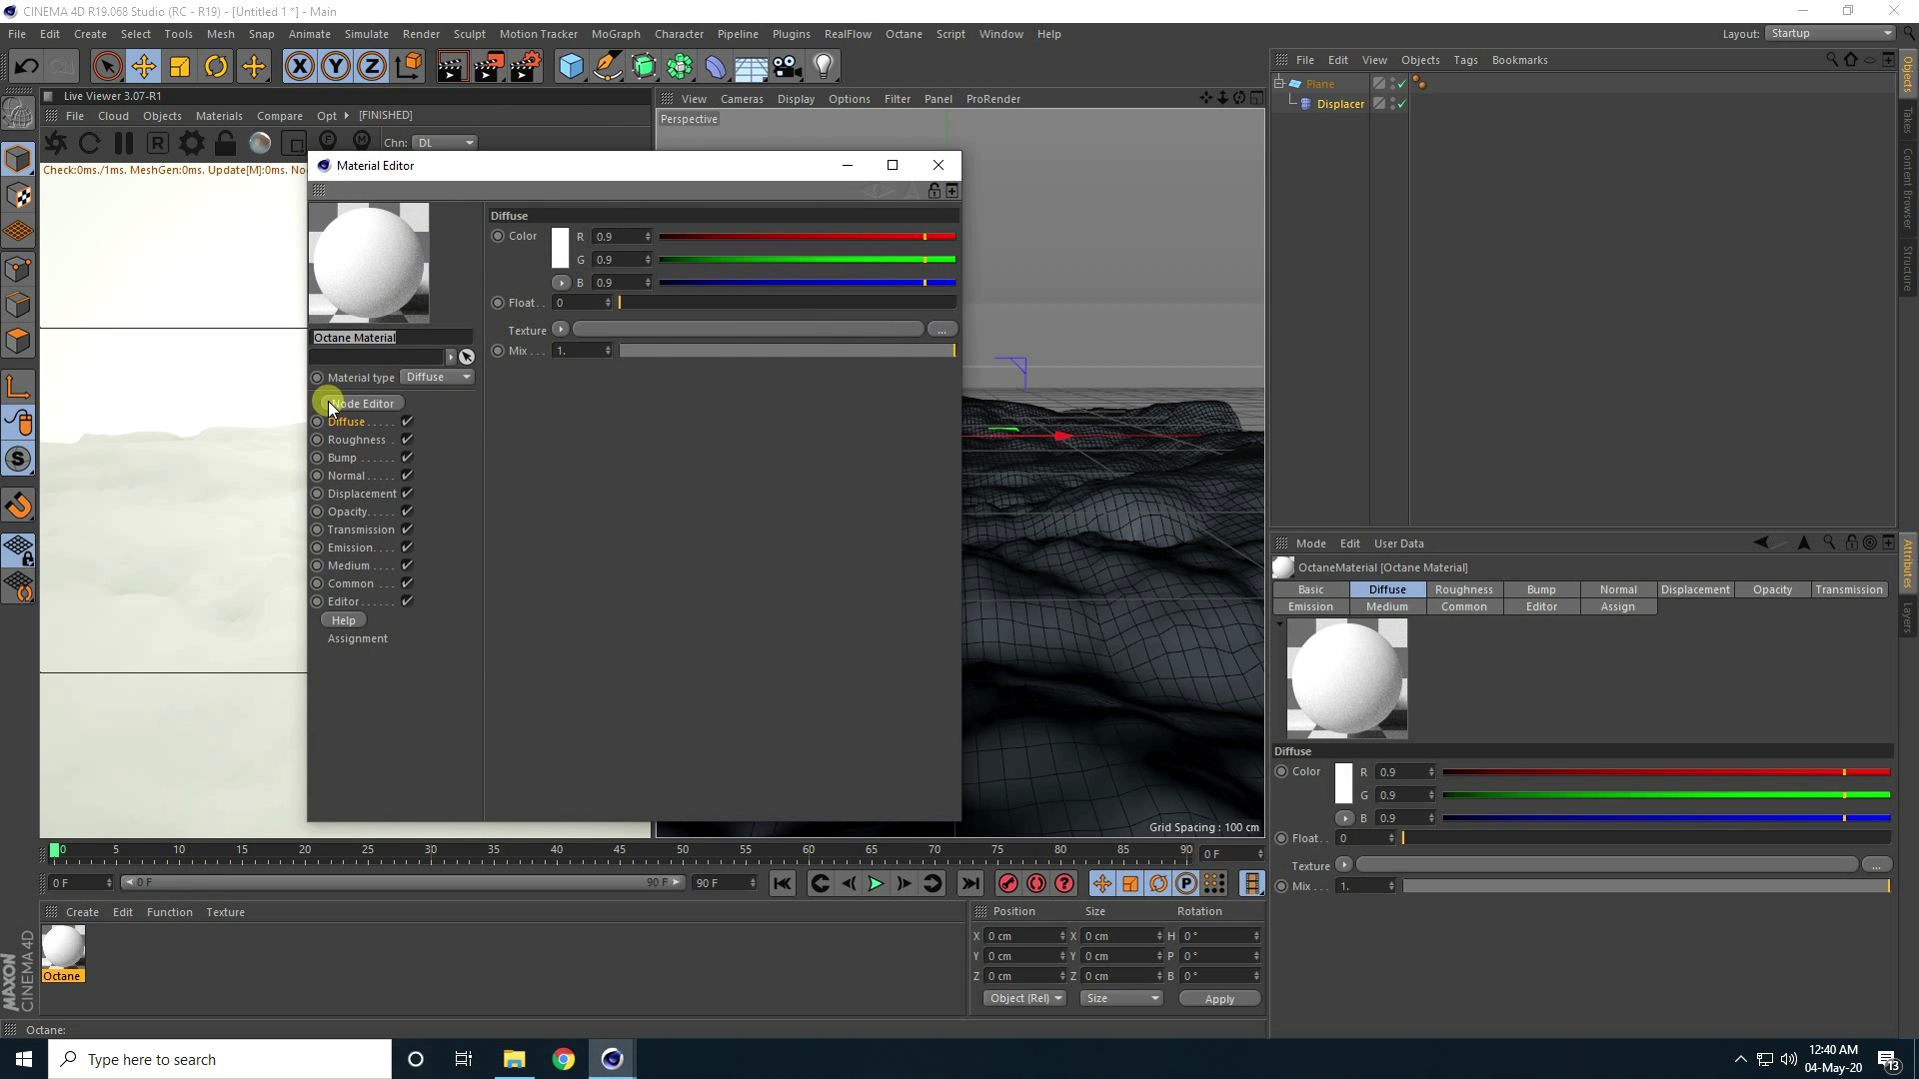
click(376, 402)
drag(687, 430, 479, 226)
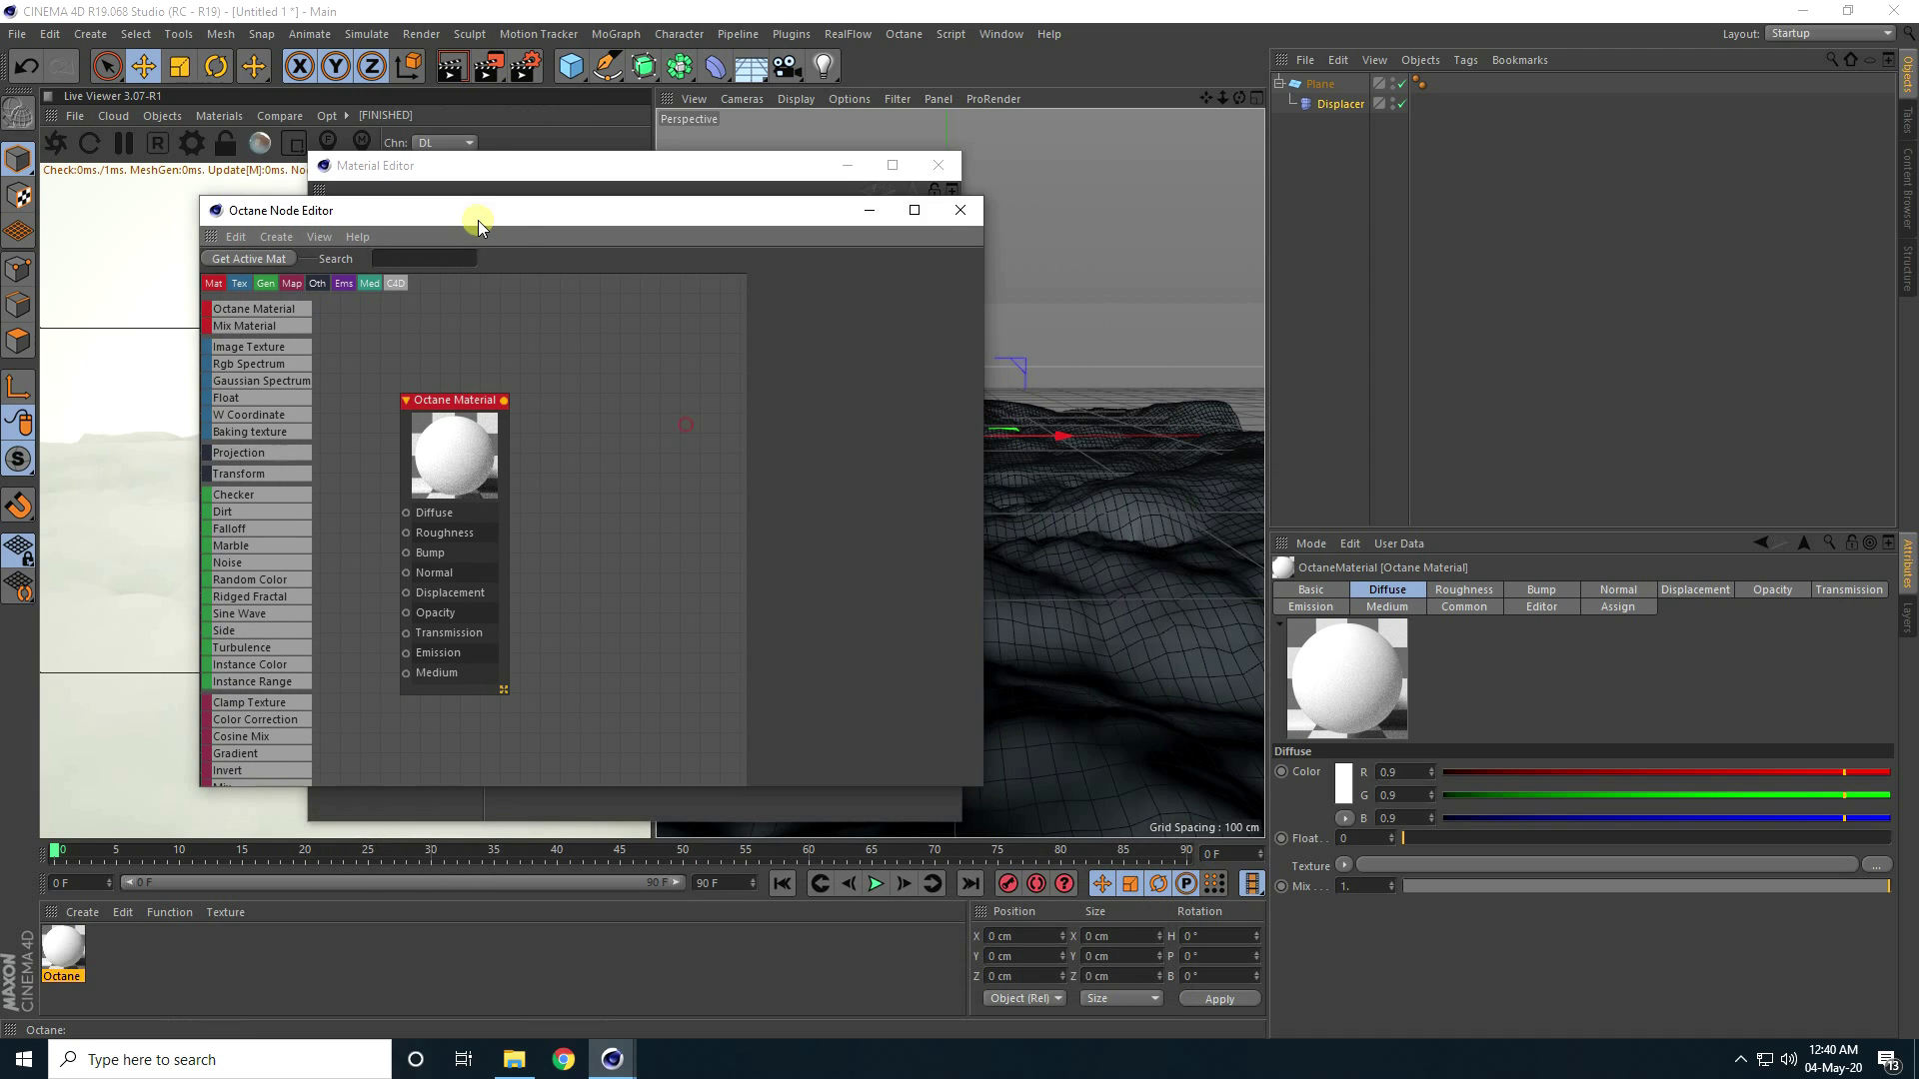
click(914, 209)
scroll(478, 353, down, 3)
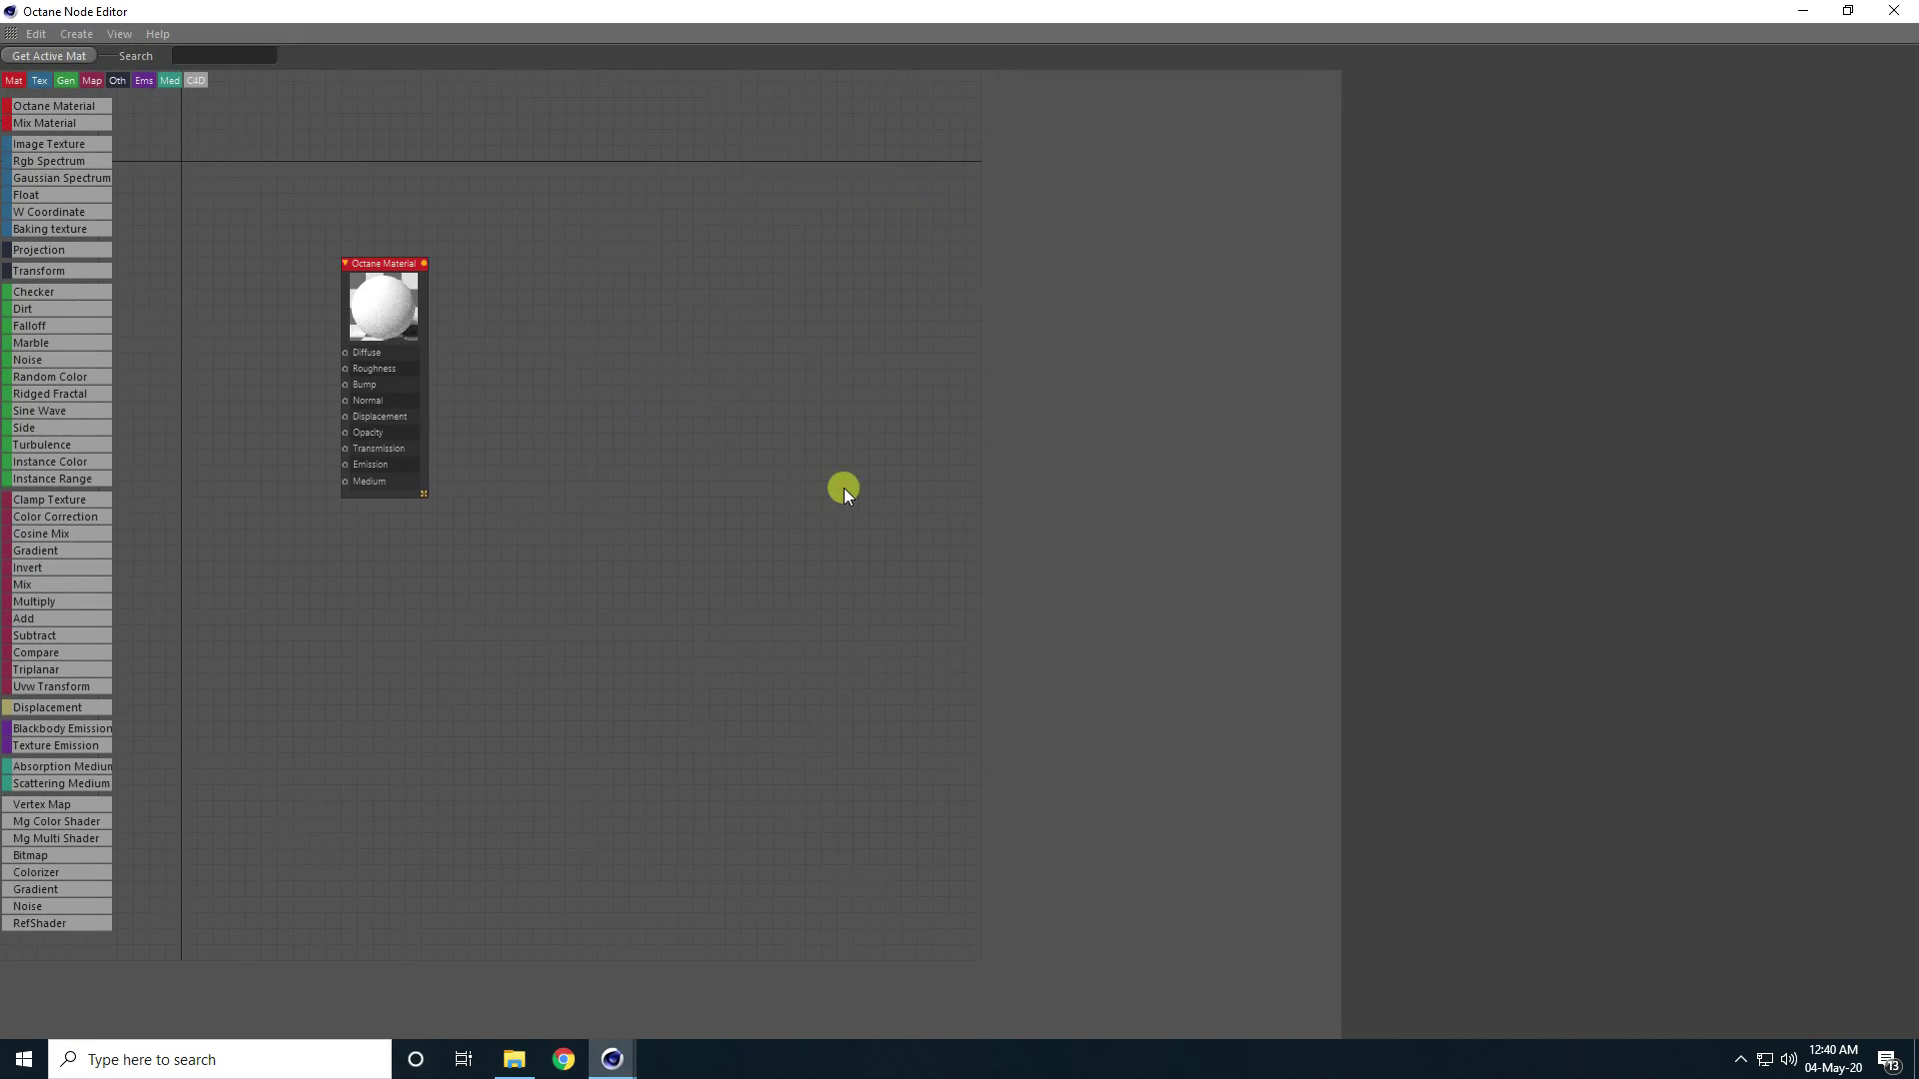
scroll(260, 398, up, 2)
drag(494, 262, 944, 400)
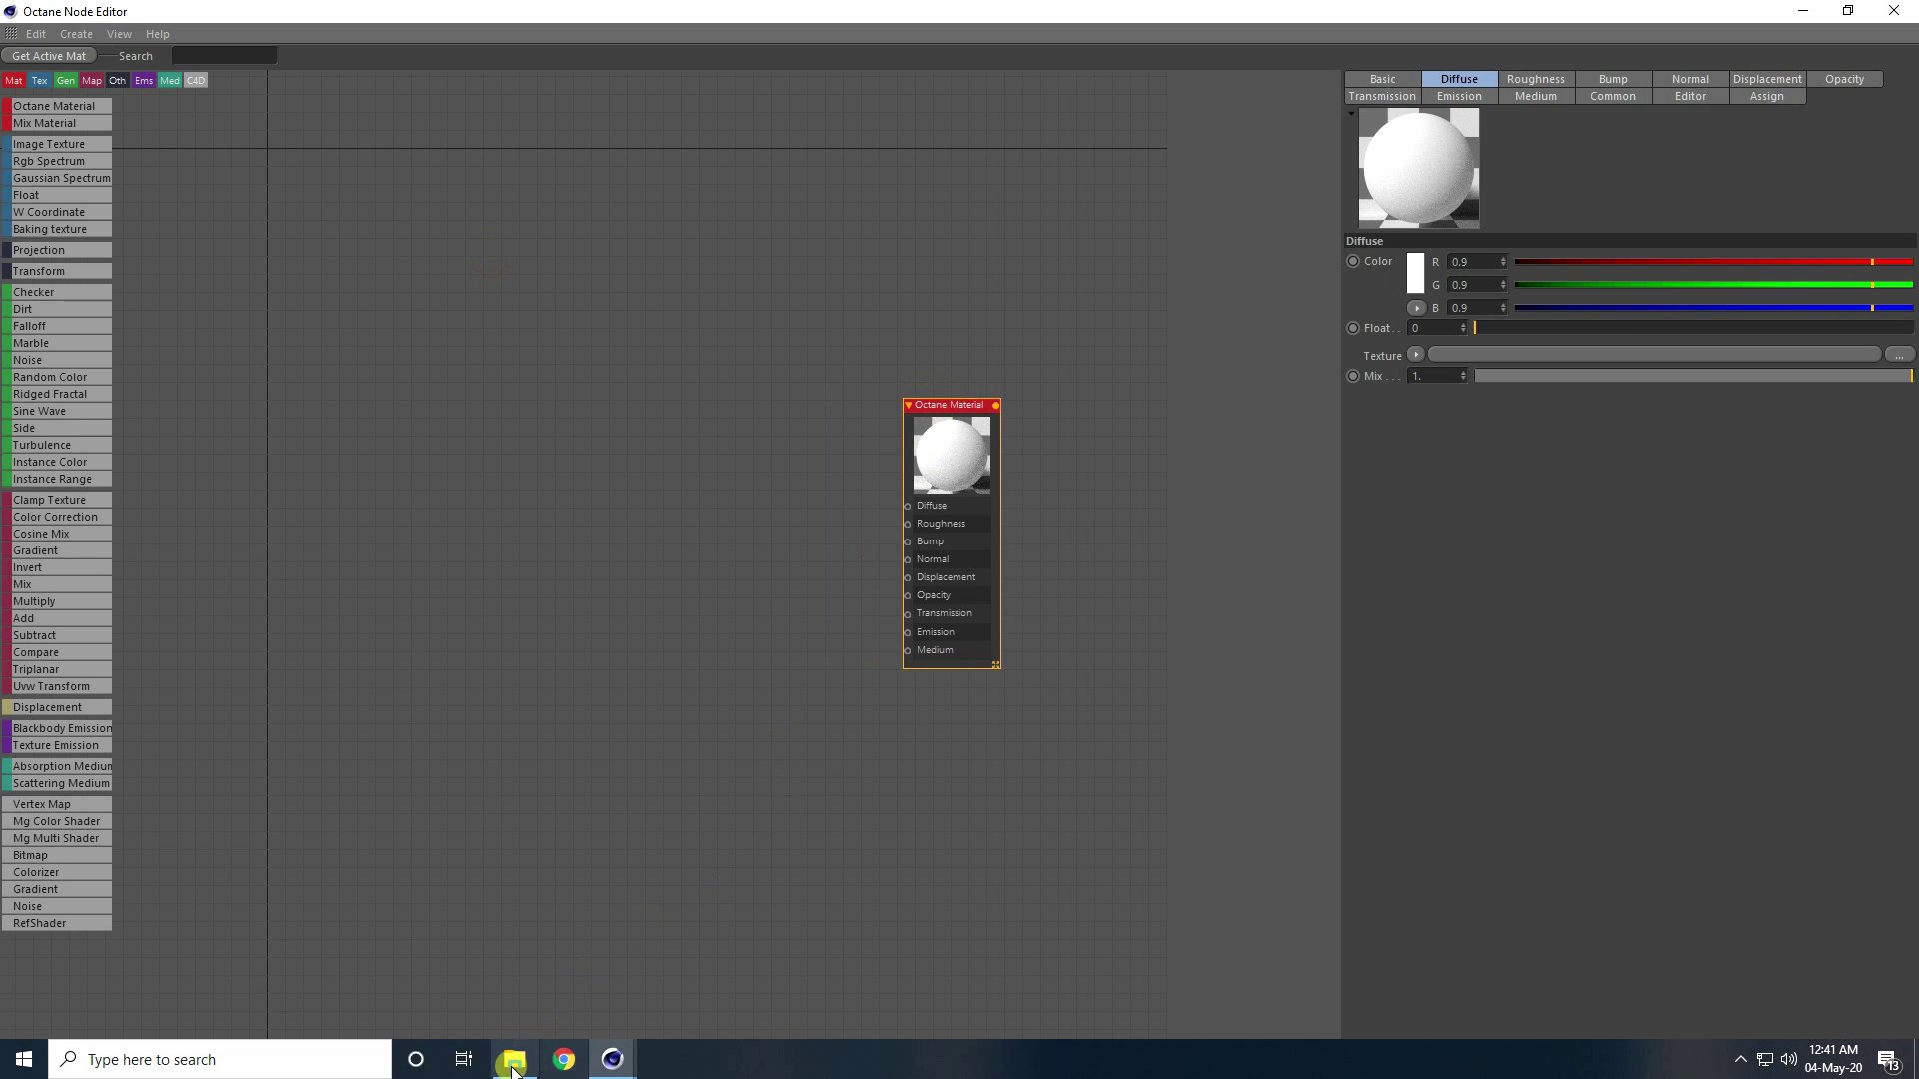
Bring all five Ground037_8K images from File Explorer into the Node Editor as image textures and spread their nodes apart
click(514, 1059)
drag(224, 400, 825, 188)
drag(230, 262, 791, 952)
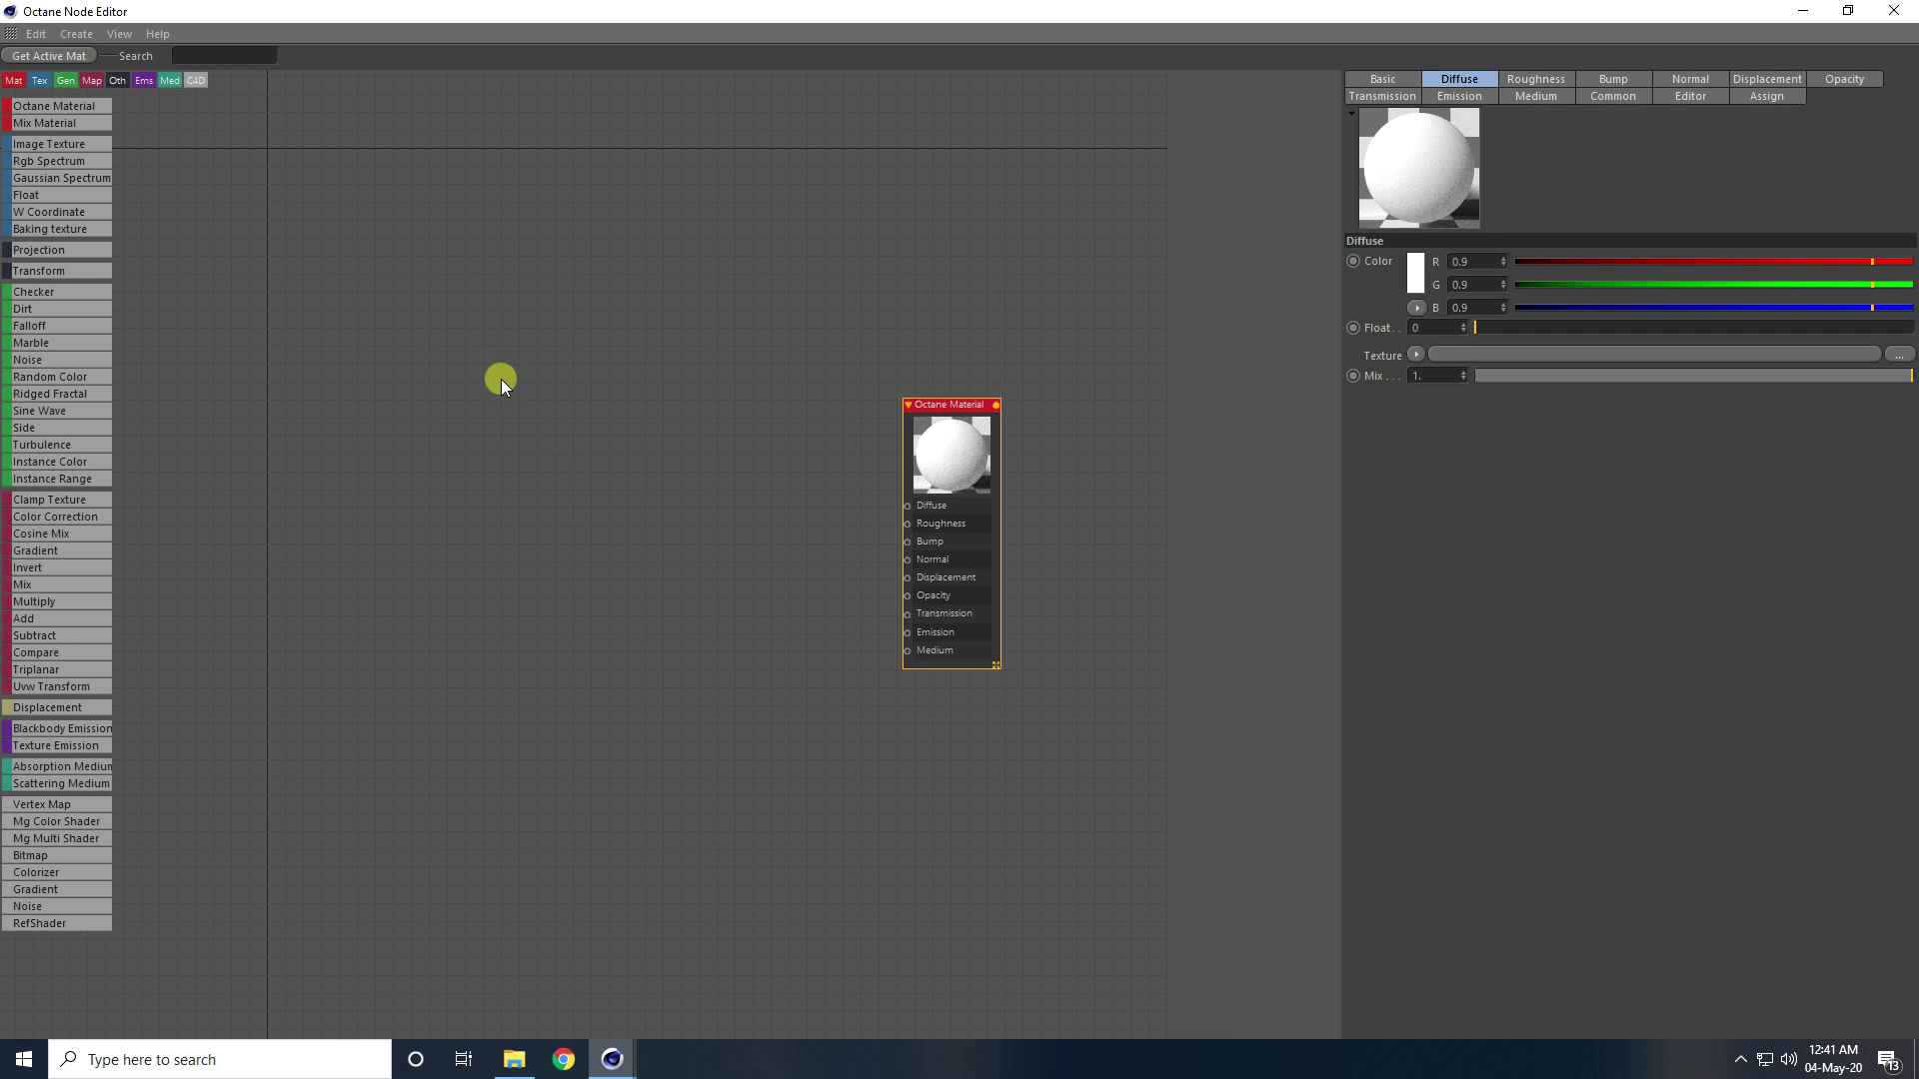
drag(500, 379, 500, 406)
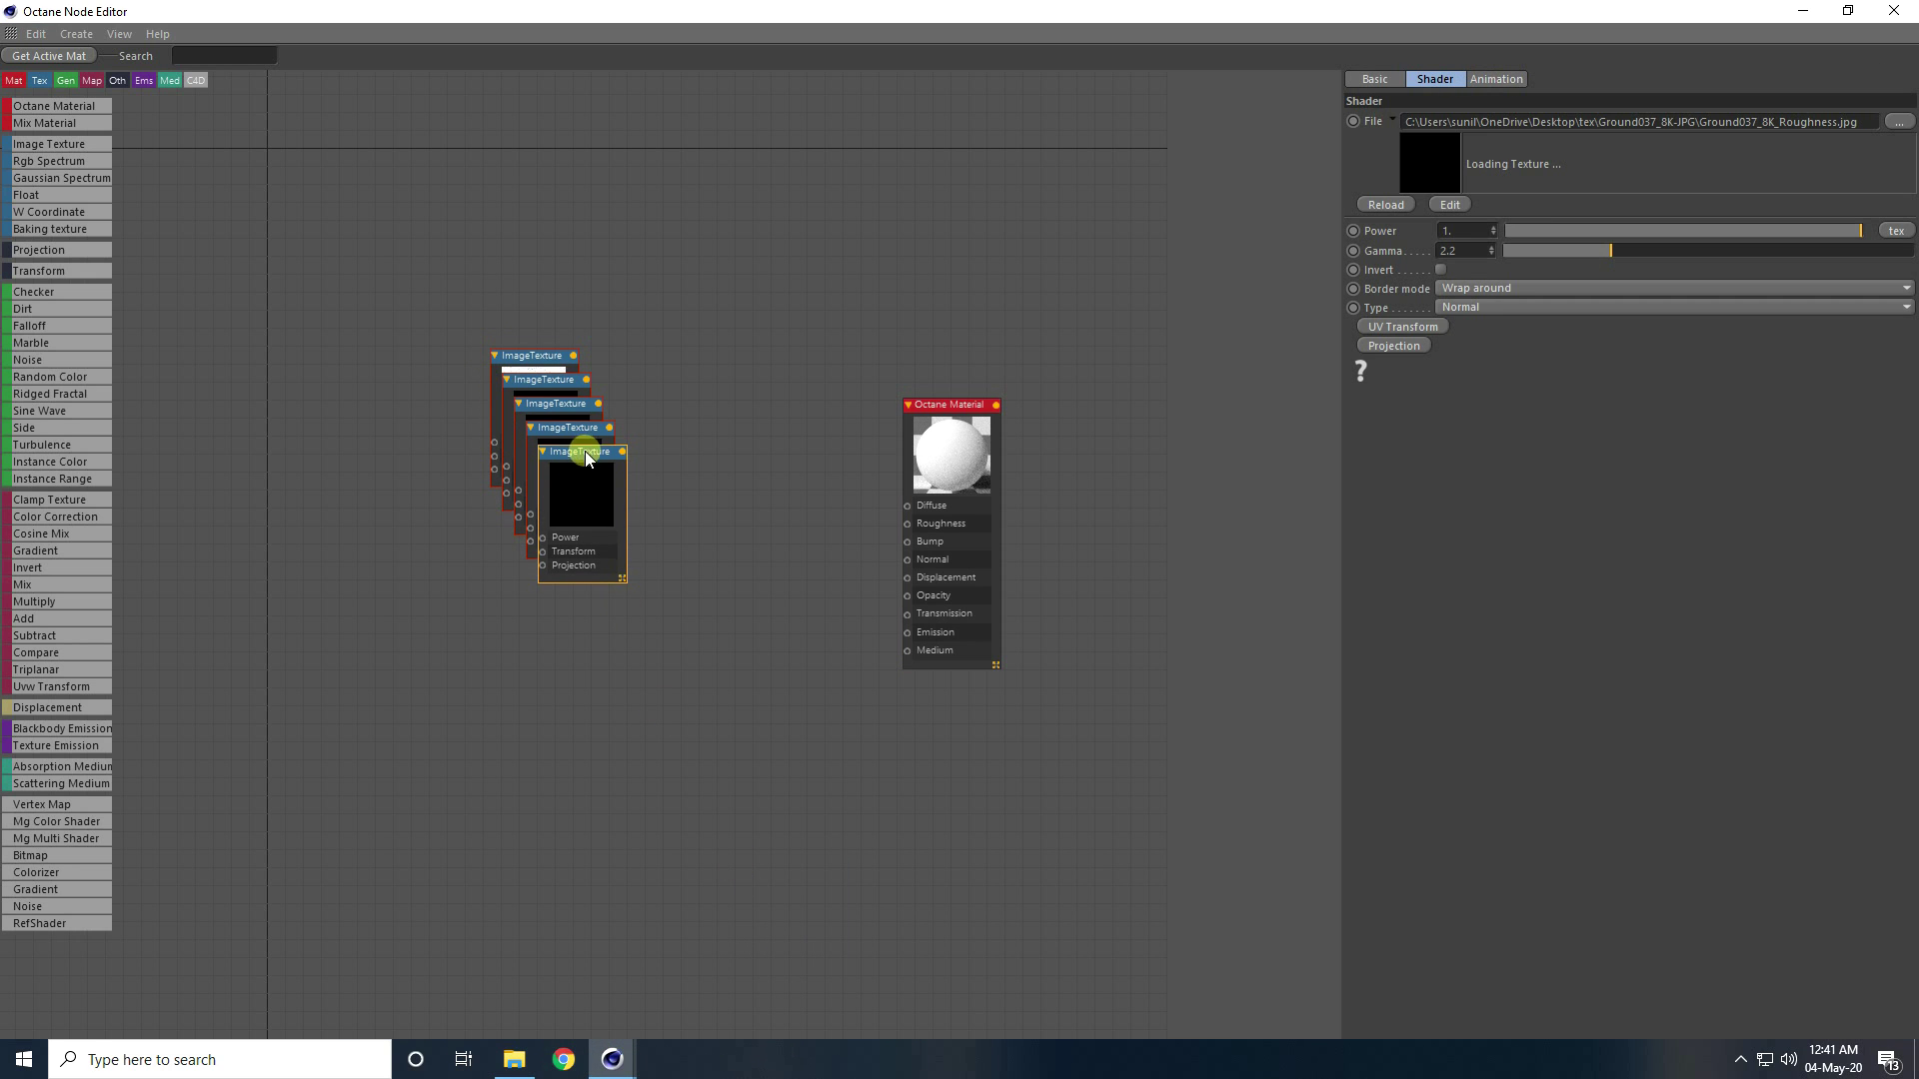
drag(585, 452, 555, 689)
drag(570, 454, 632, 574)
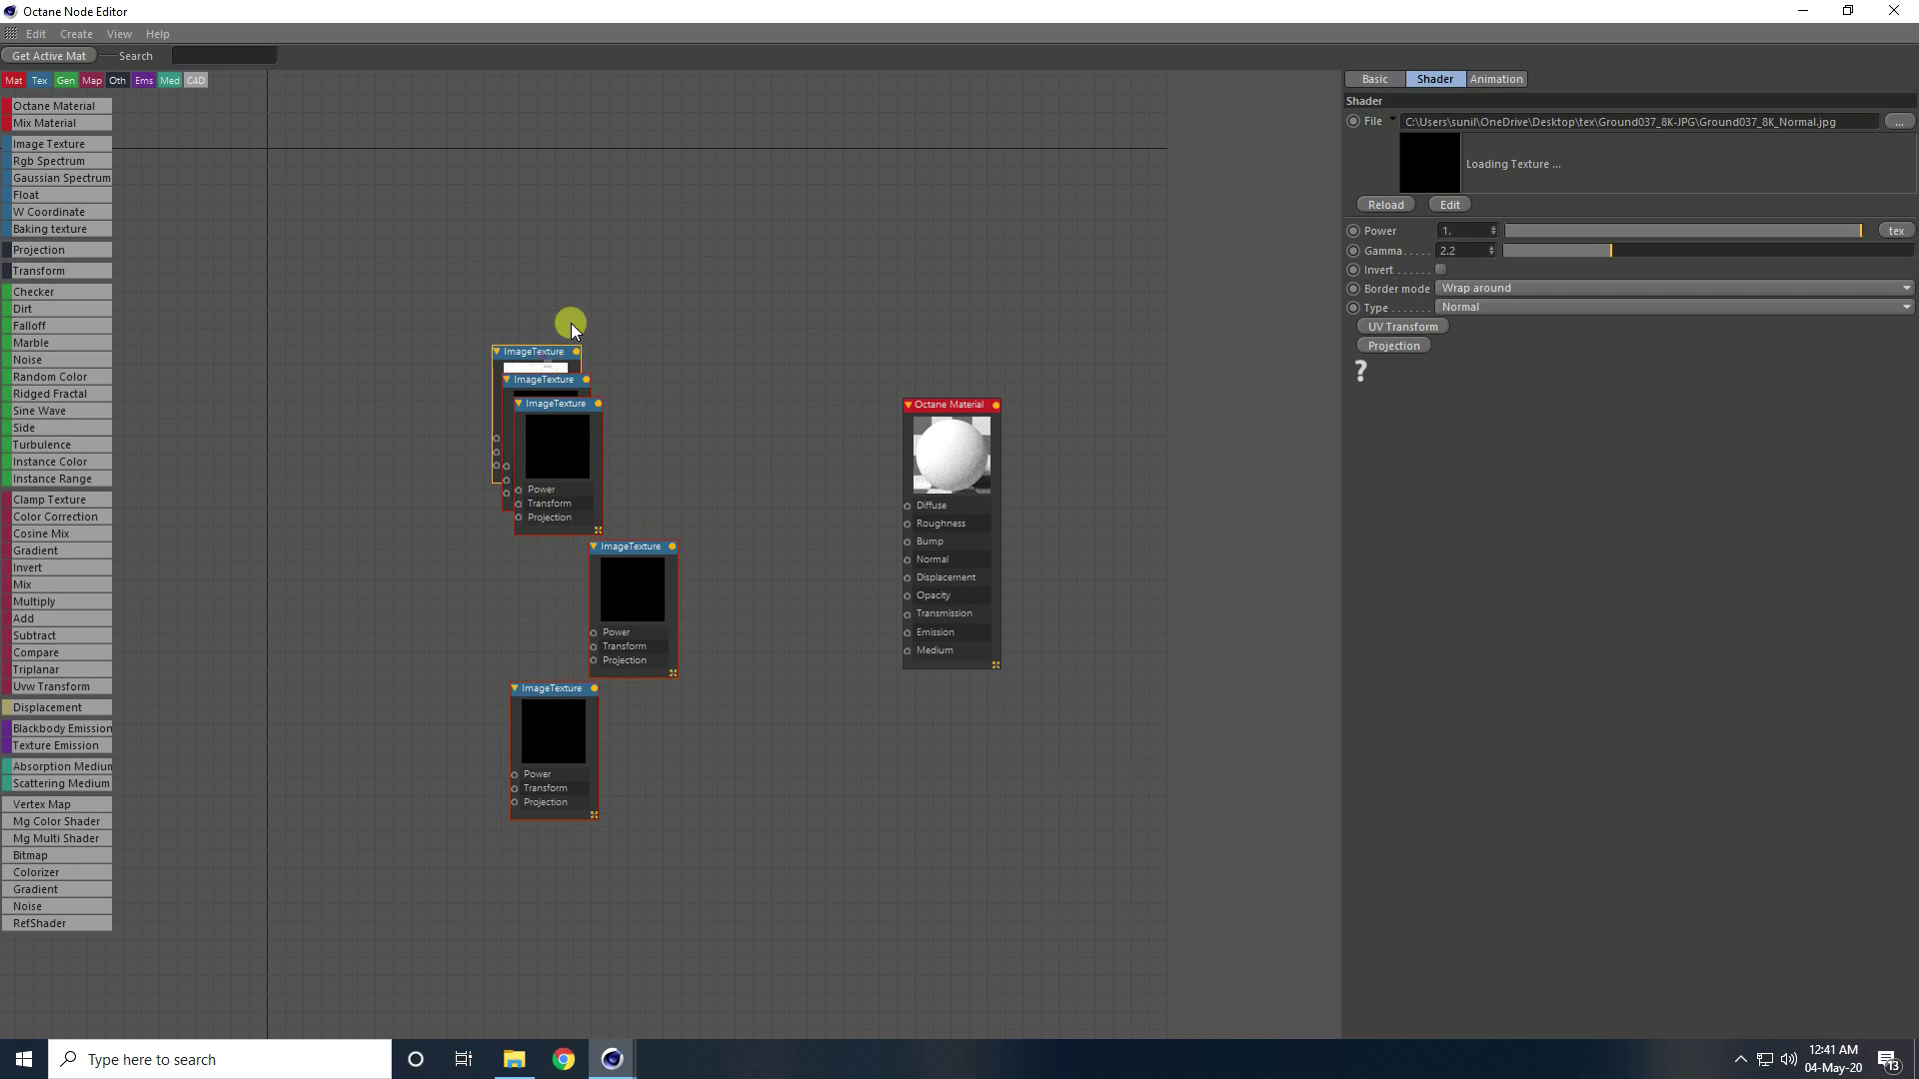
drag(542, 360, 530, 211)
Connect the color texture to the material's Diffuse input and the normal texture to its Normal input
drag(531, 378, 901, 506)
scroll(861, 440, up, 2)
drag(613, 557, 893, 583)
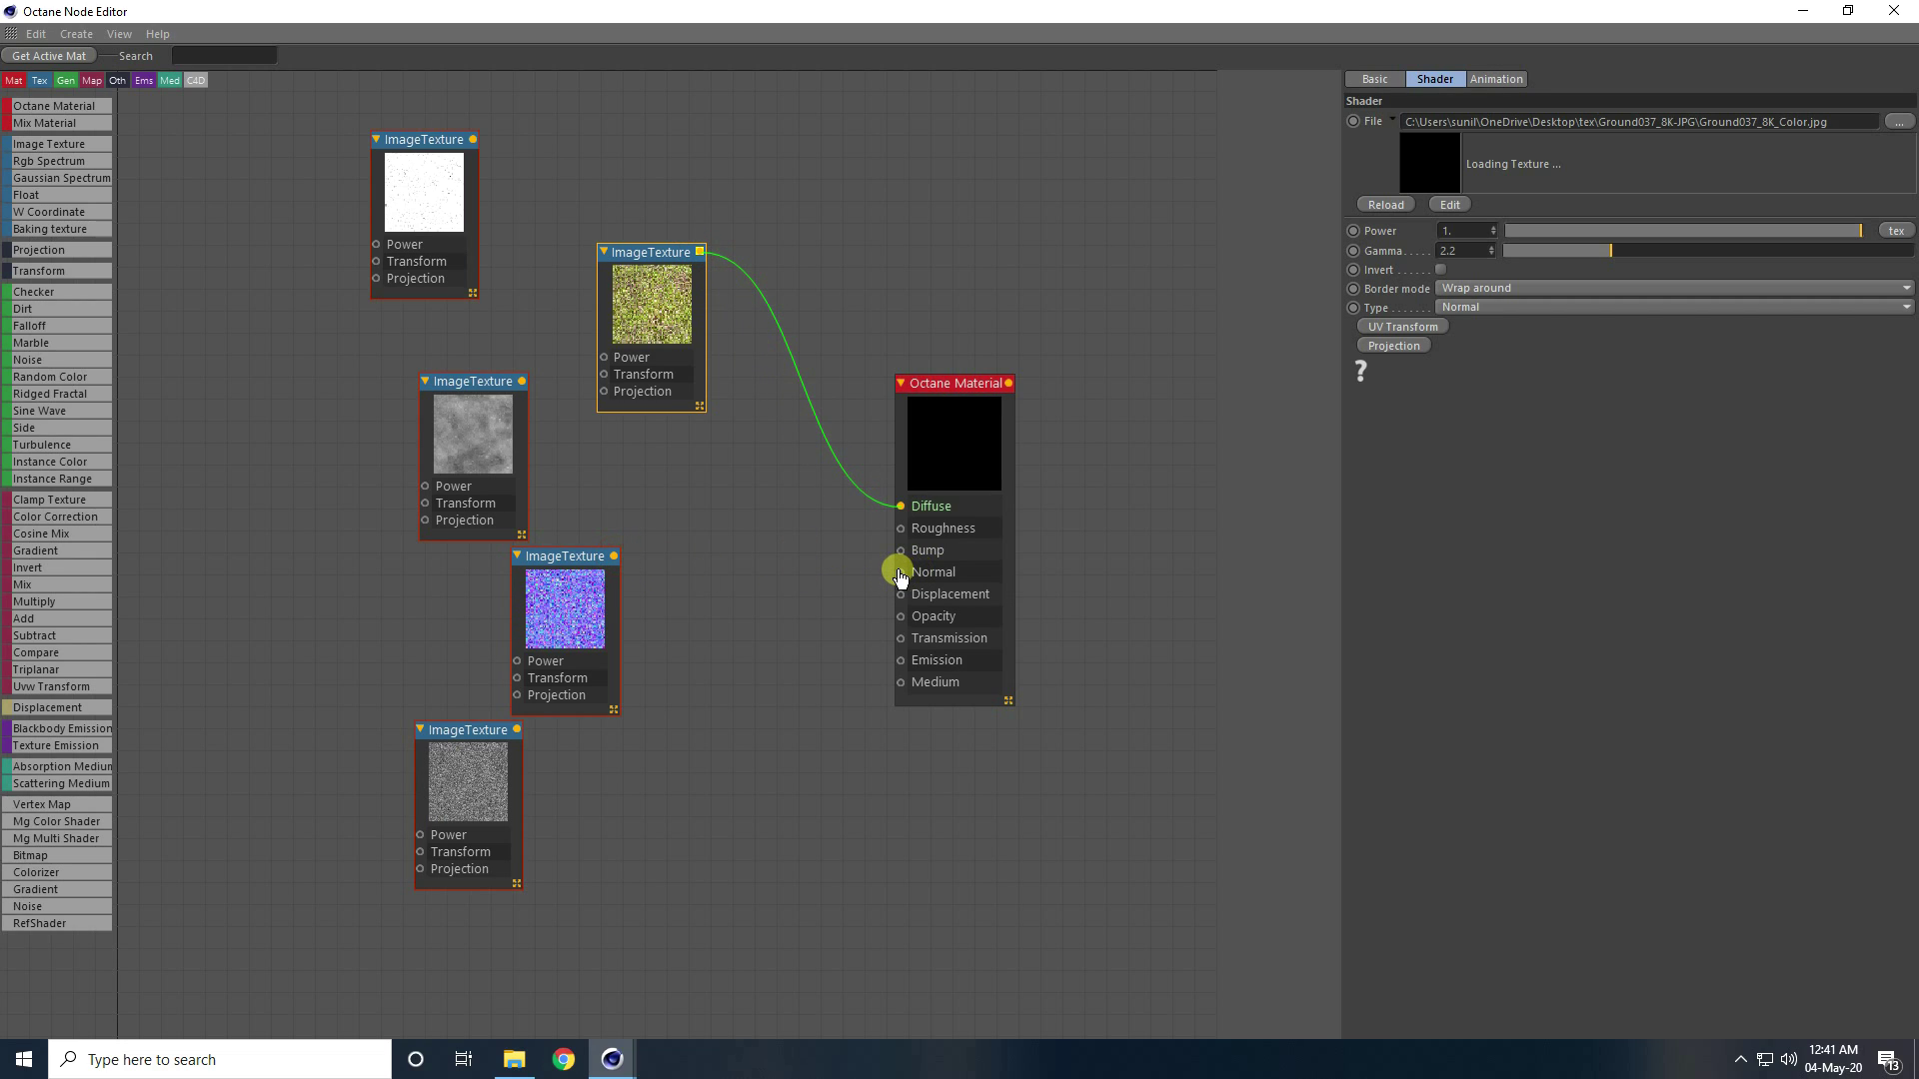
drag(614, 555, 894, 579)
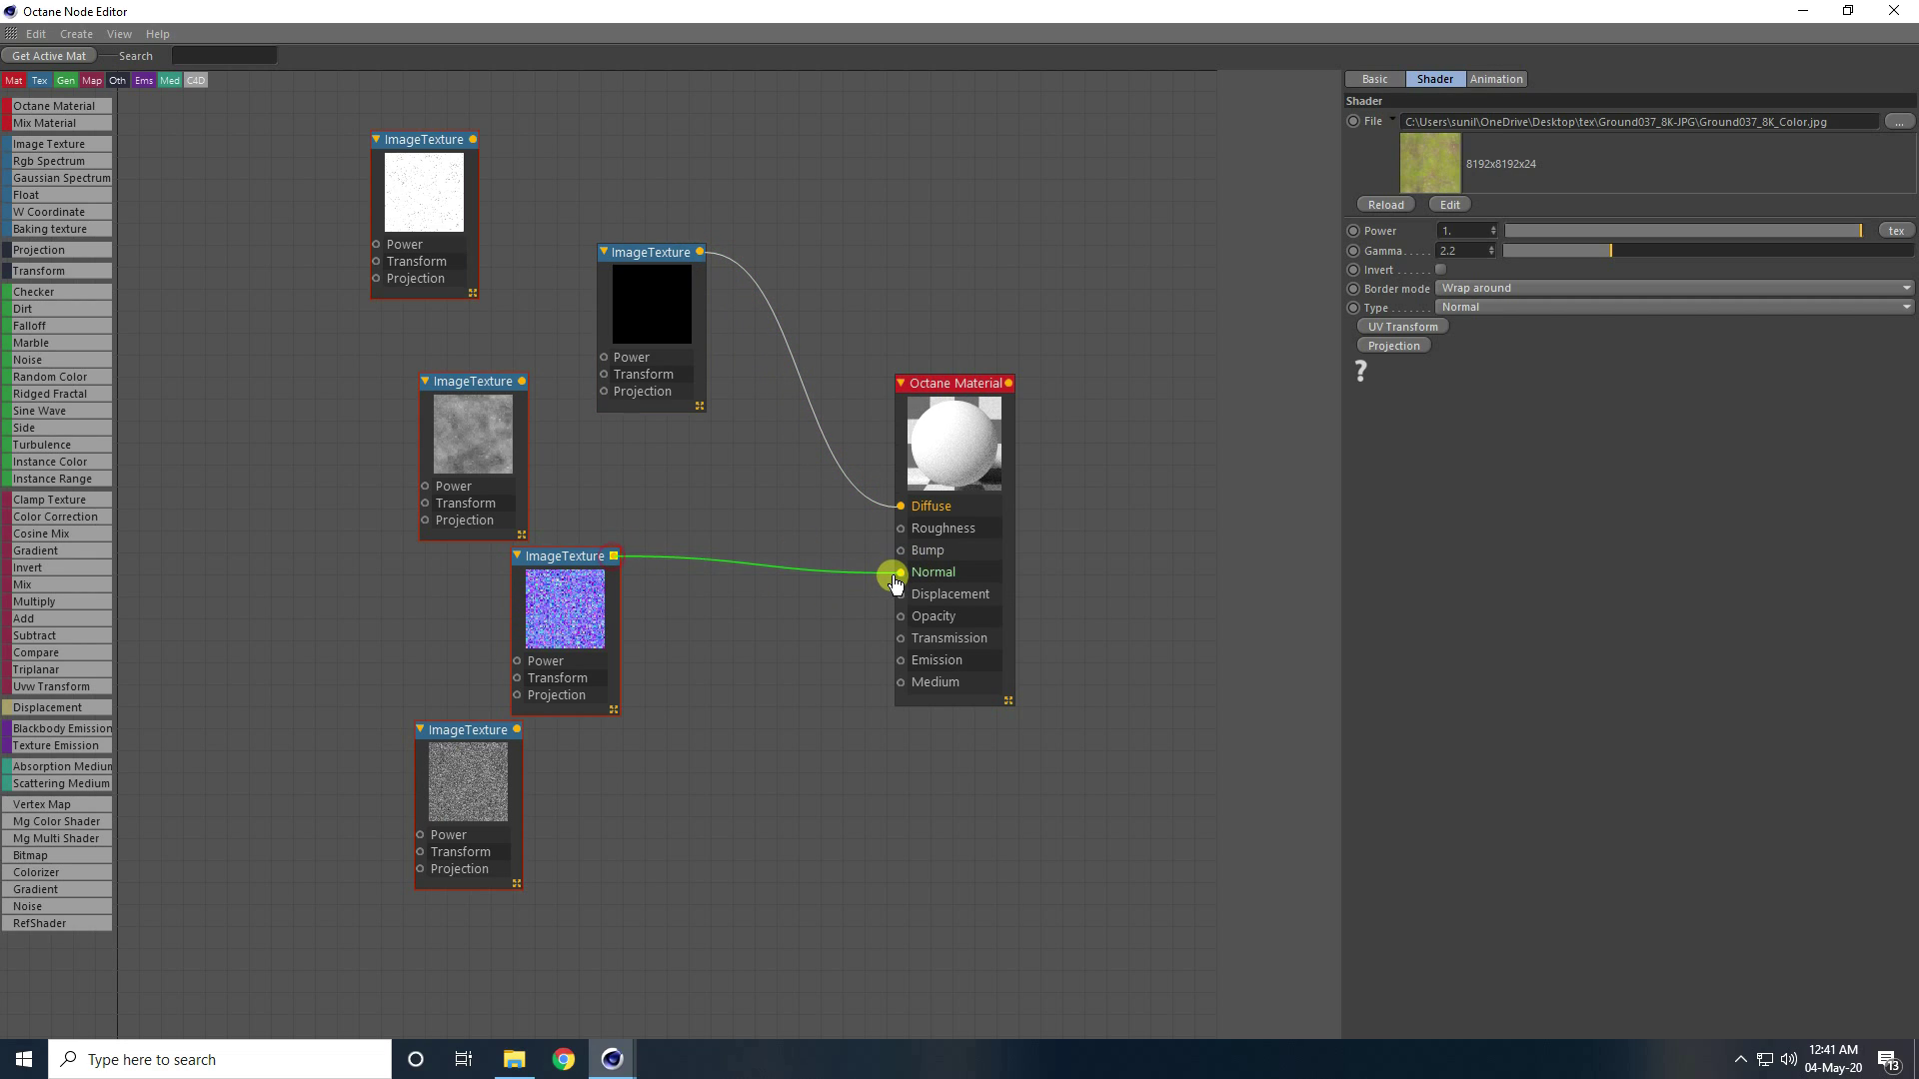
Connect the roughness texture to the material's Roughness input and the ambient occlusion texture to its Bump input
click(462, 768)
click(460, 742)
drag(515, 730, 900, 530)
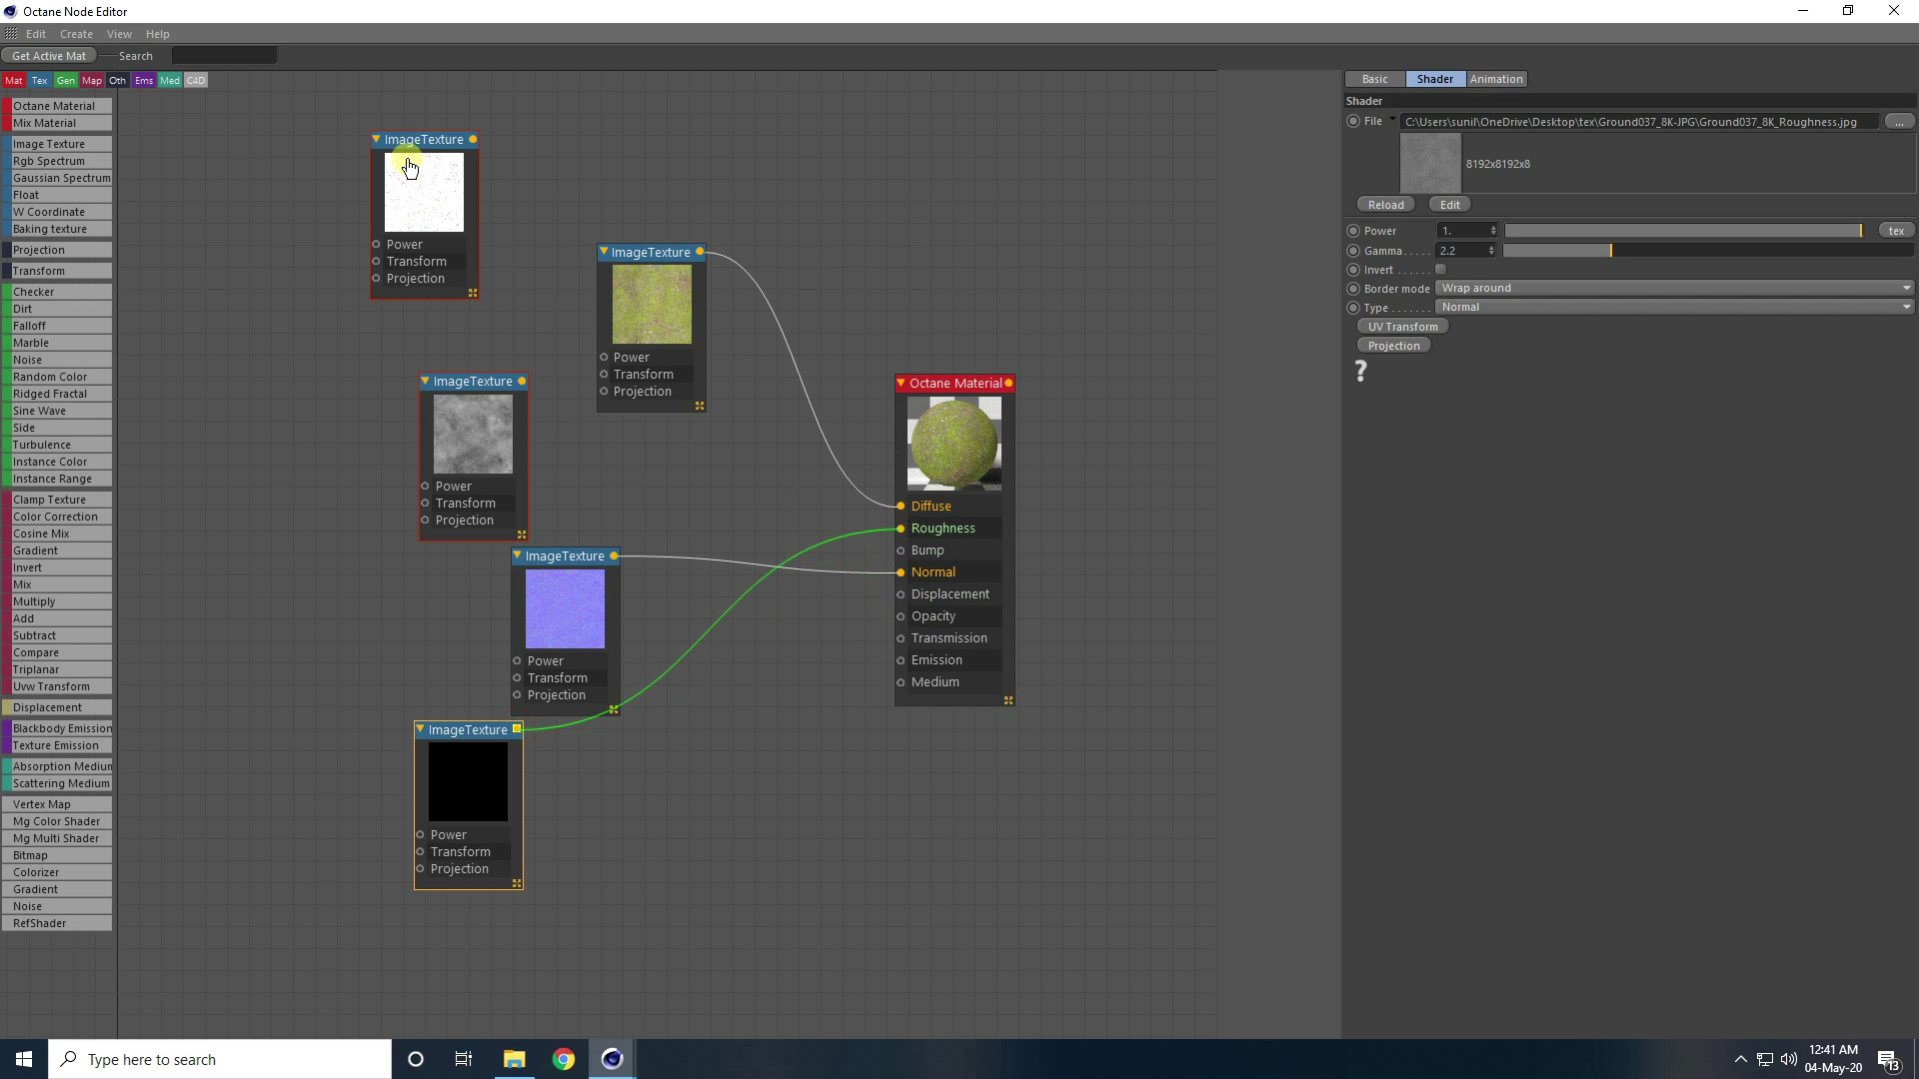
drag(416, 149, 901, 549)
Add a Displacement node and link the displacement texture through it to the material's Displacement input
drag(508, 448, 686, 765)
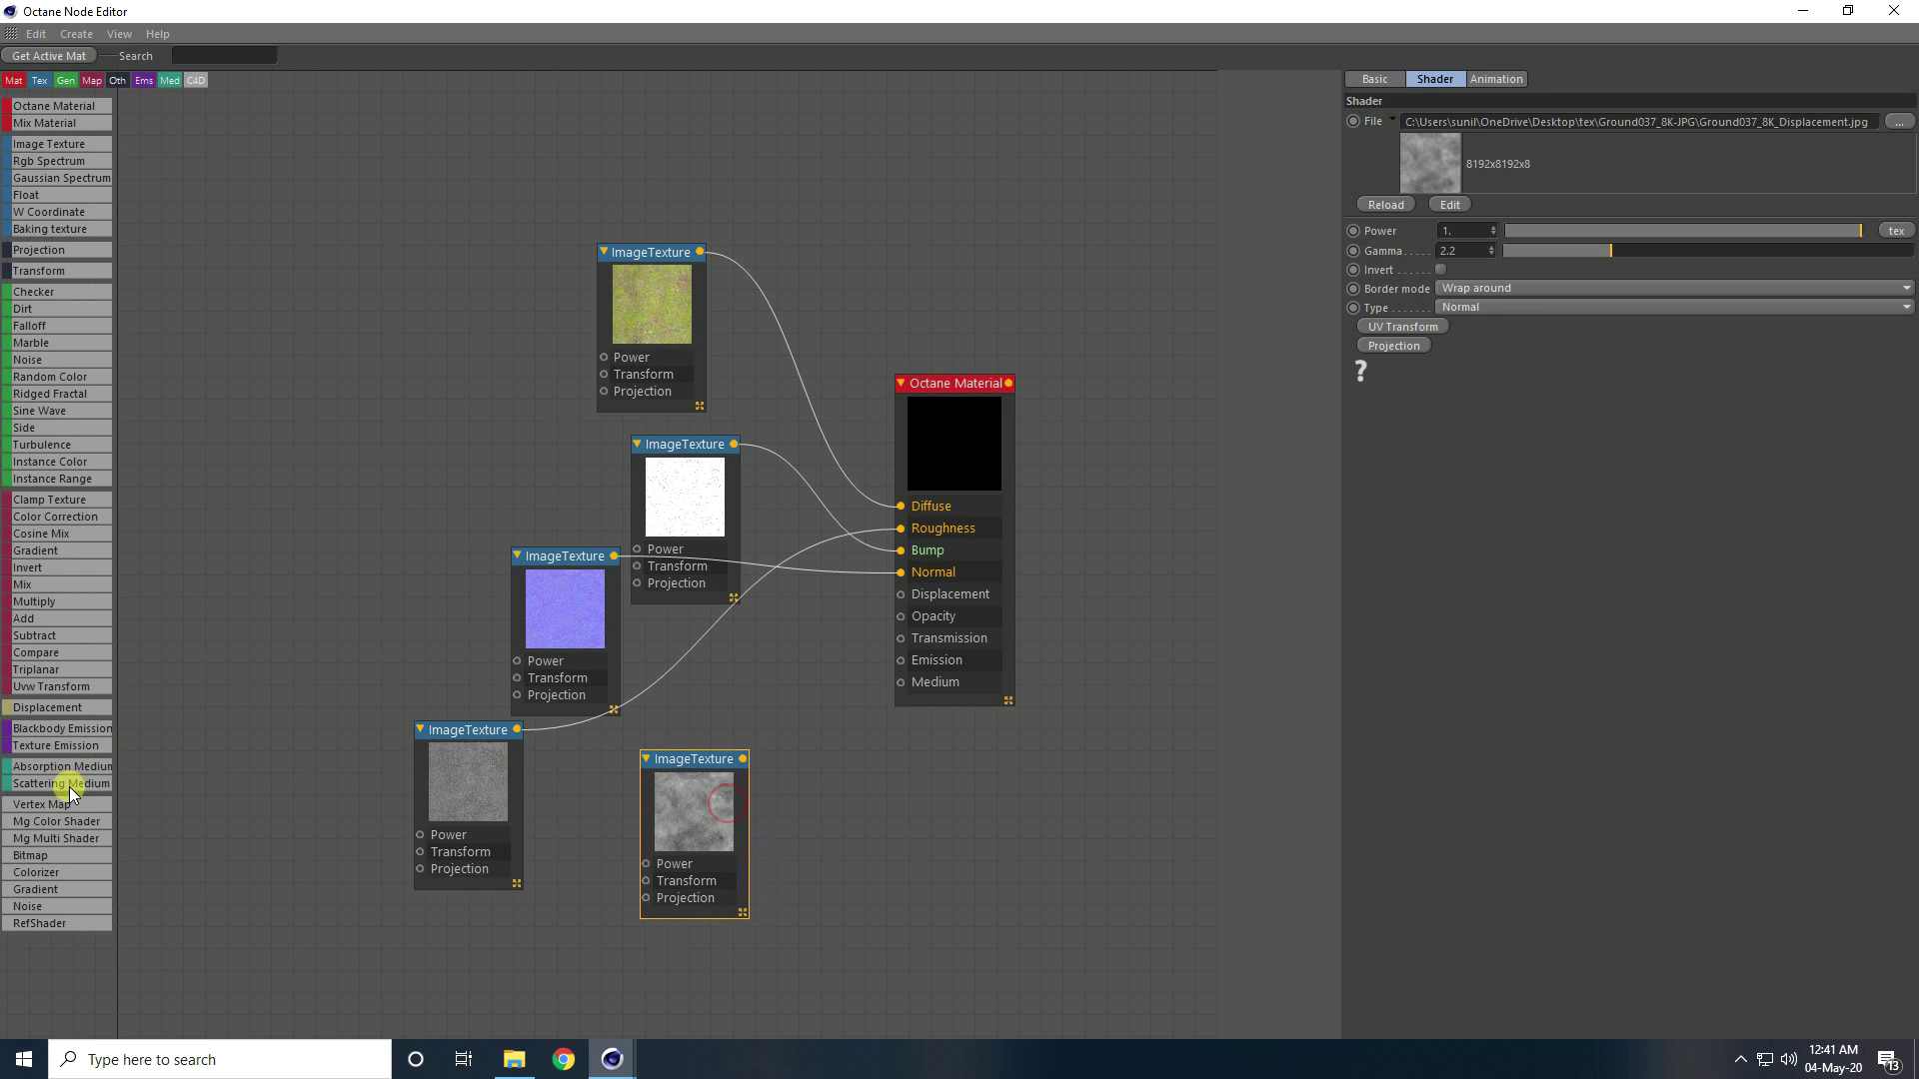
drag(35, 706, 831, 770)
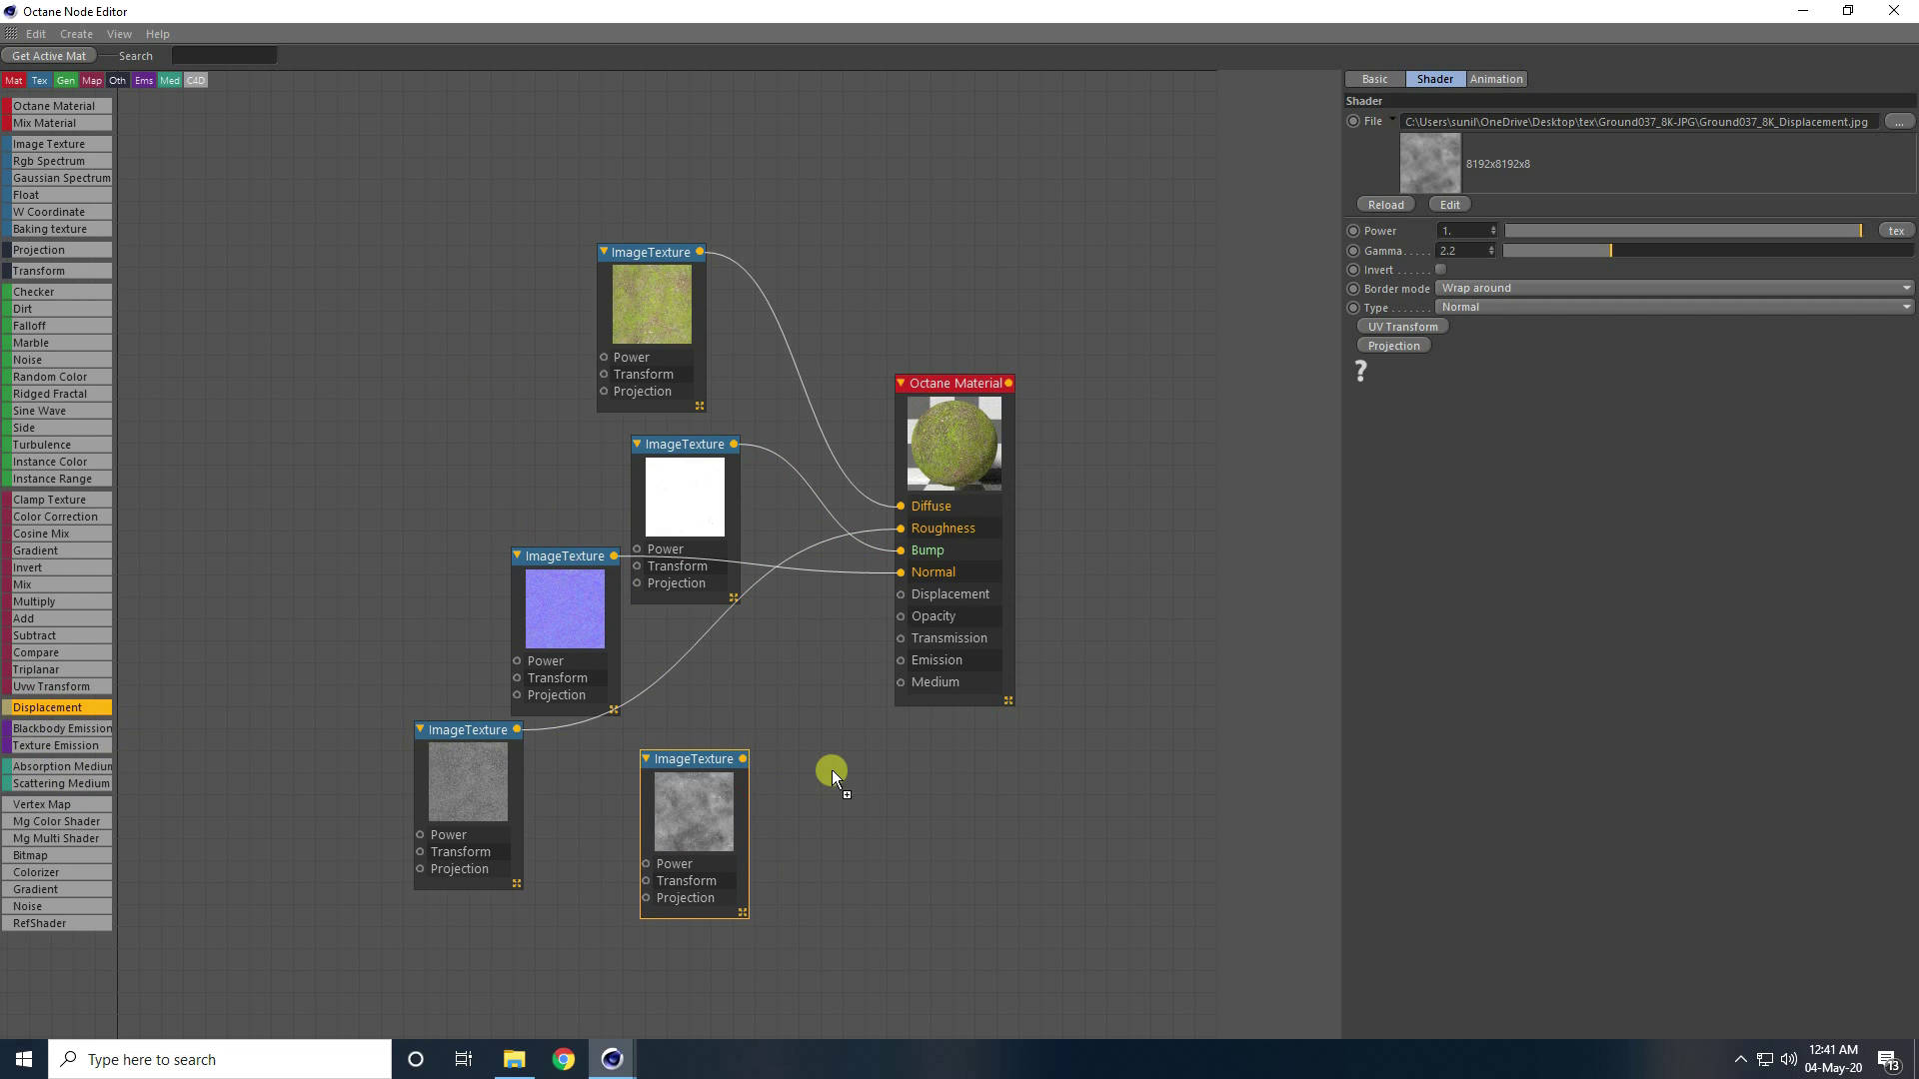
drag(945, 384, 1003, 347)
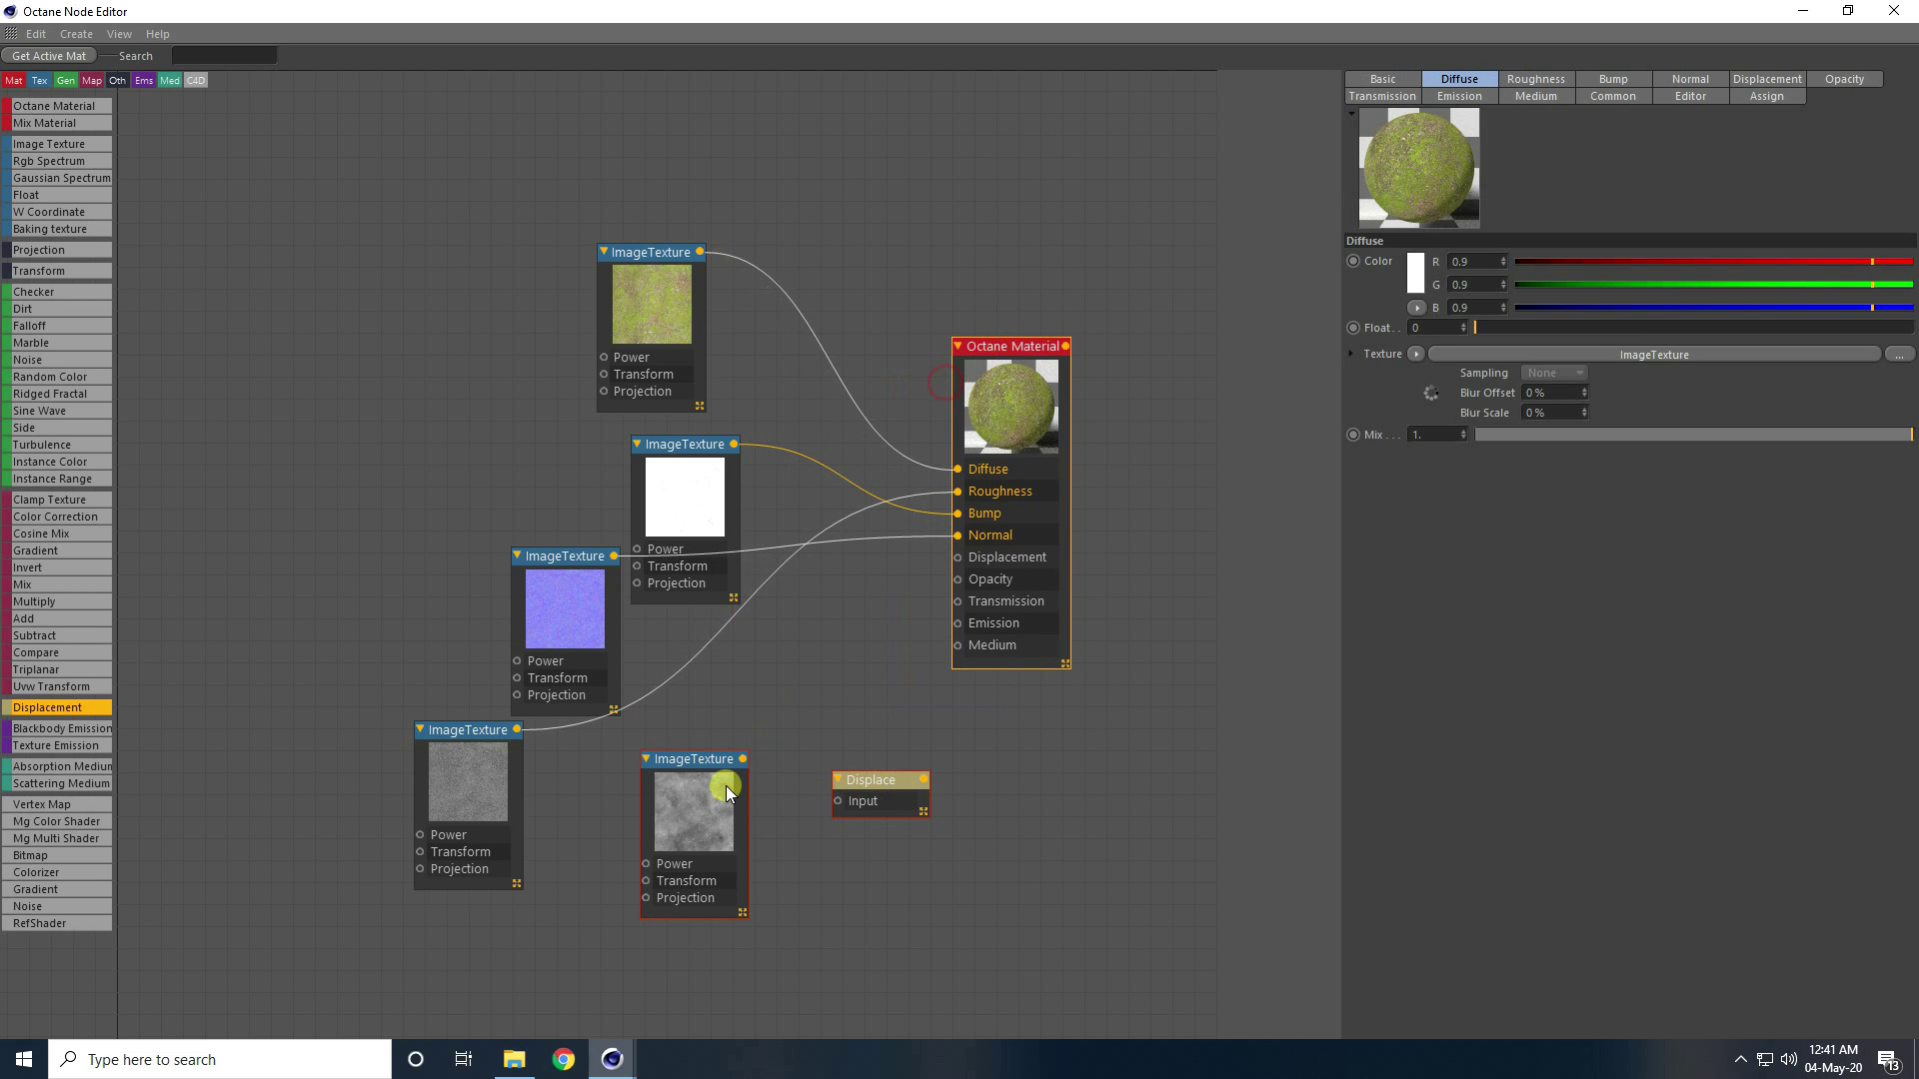
drag(742, 760, 960, 556)
drag(885, 788, 850, 761)
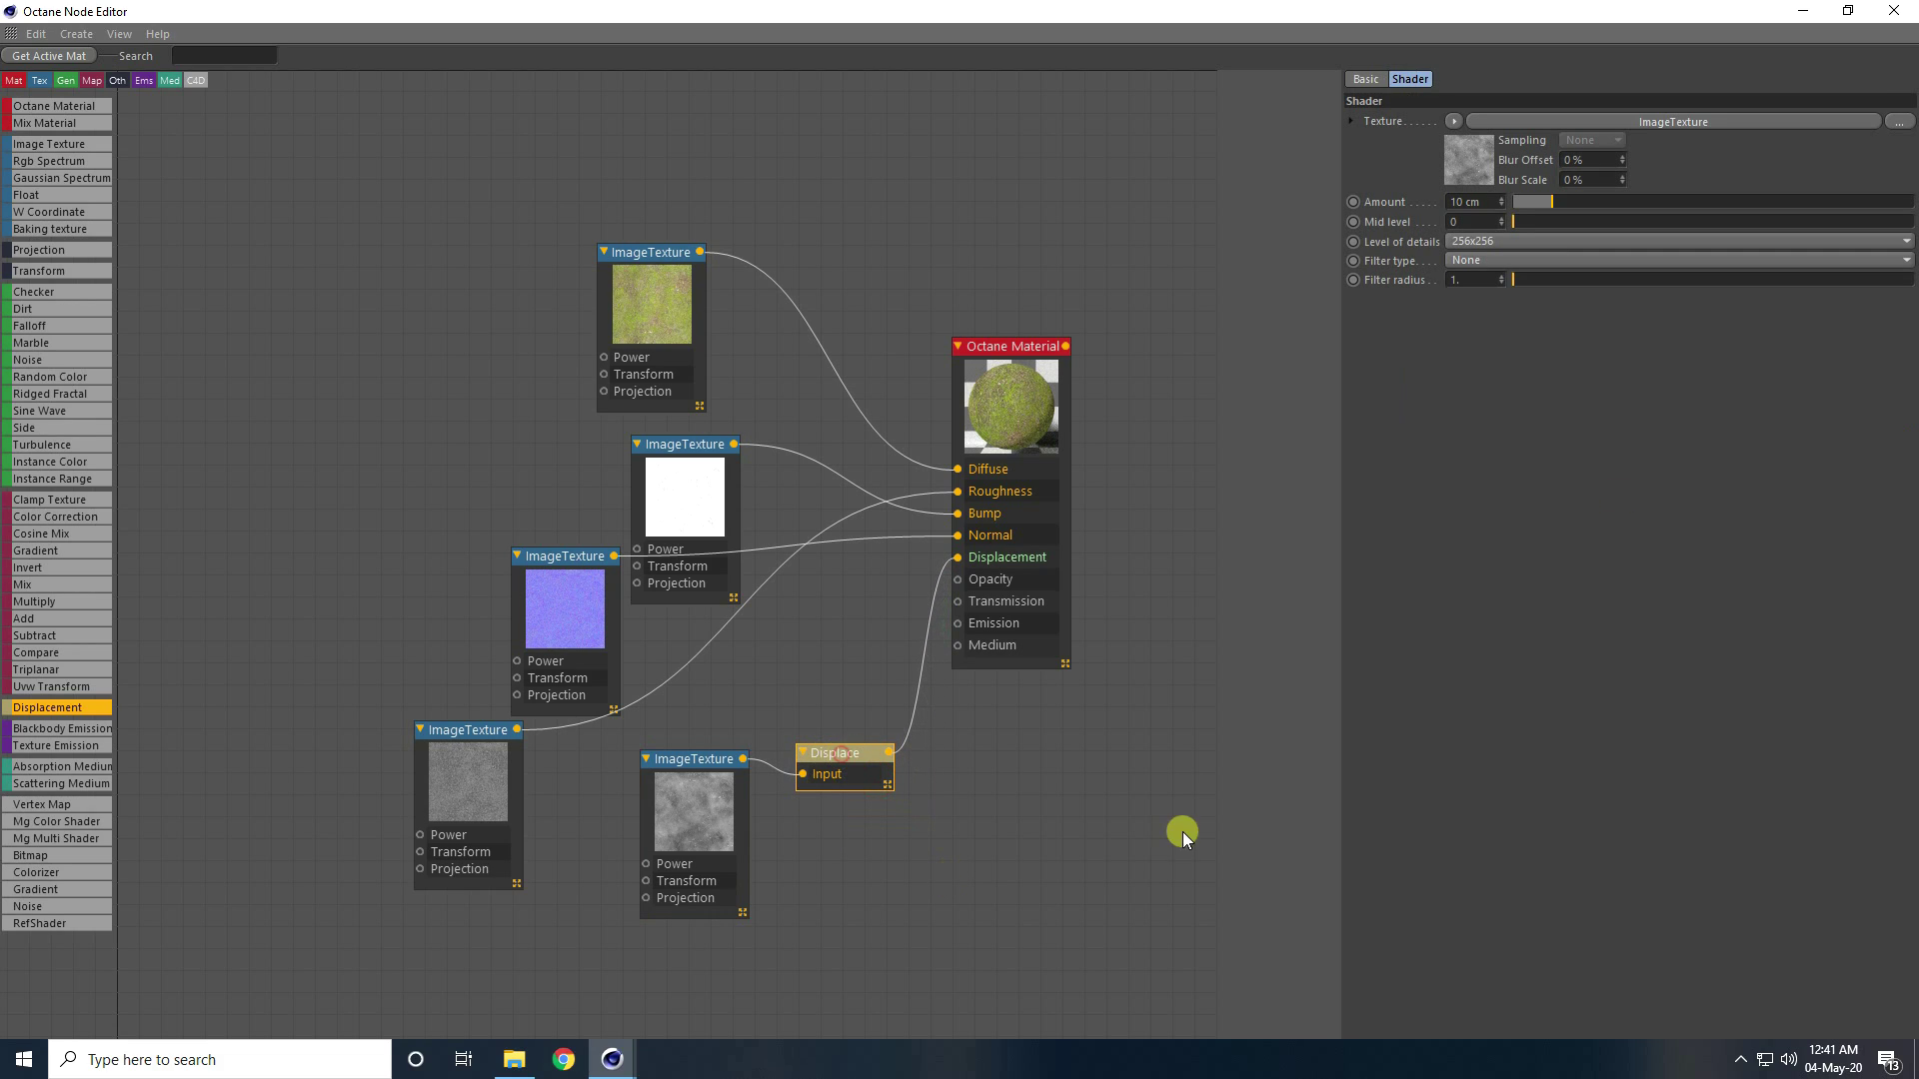
Set the Displacement node's level of detail to 8192x8192 and adjust its amount
click(1477, 240)
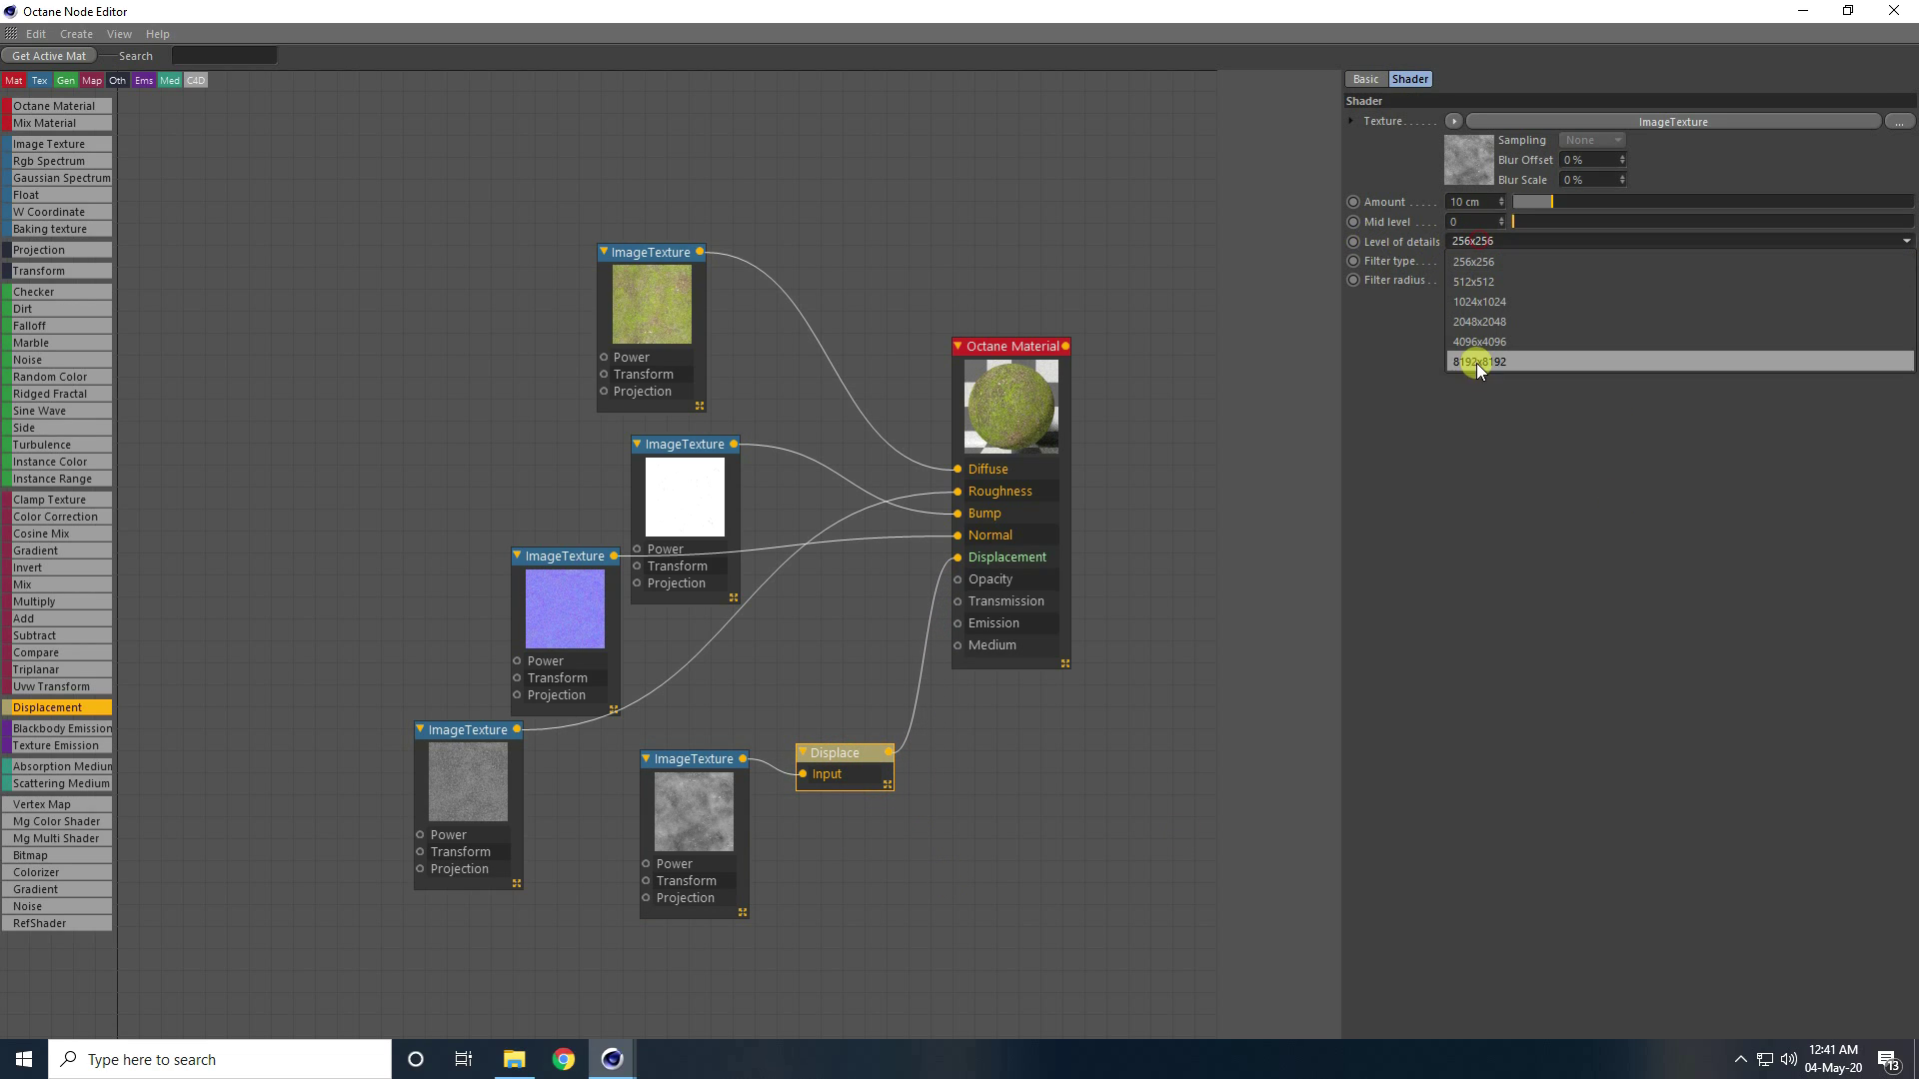
click(1473, 359)
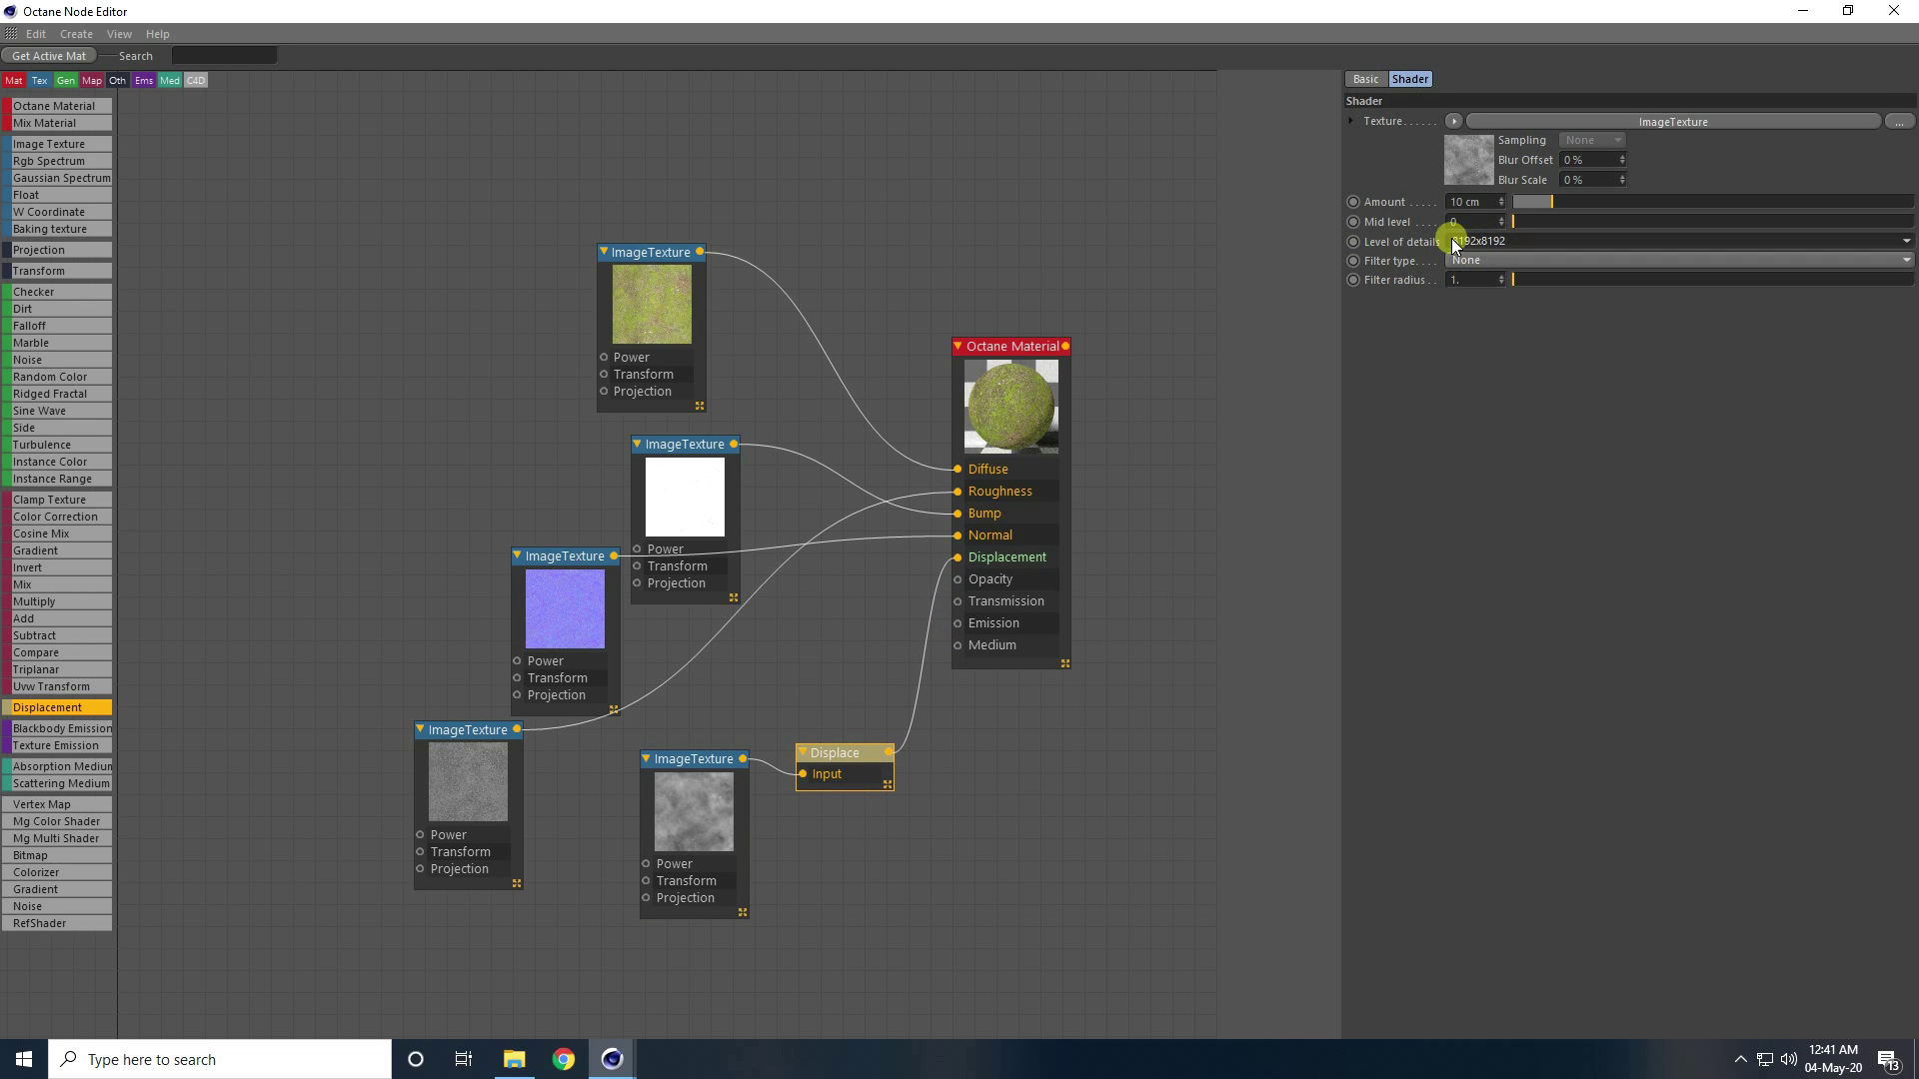
click(1516, 201)
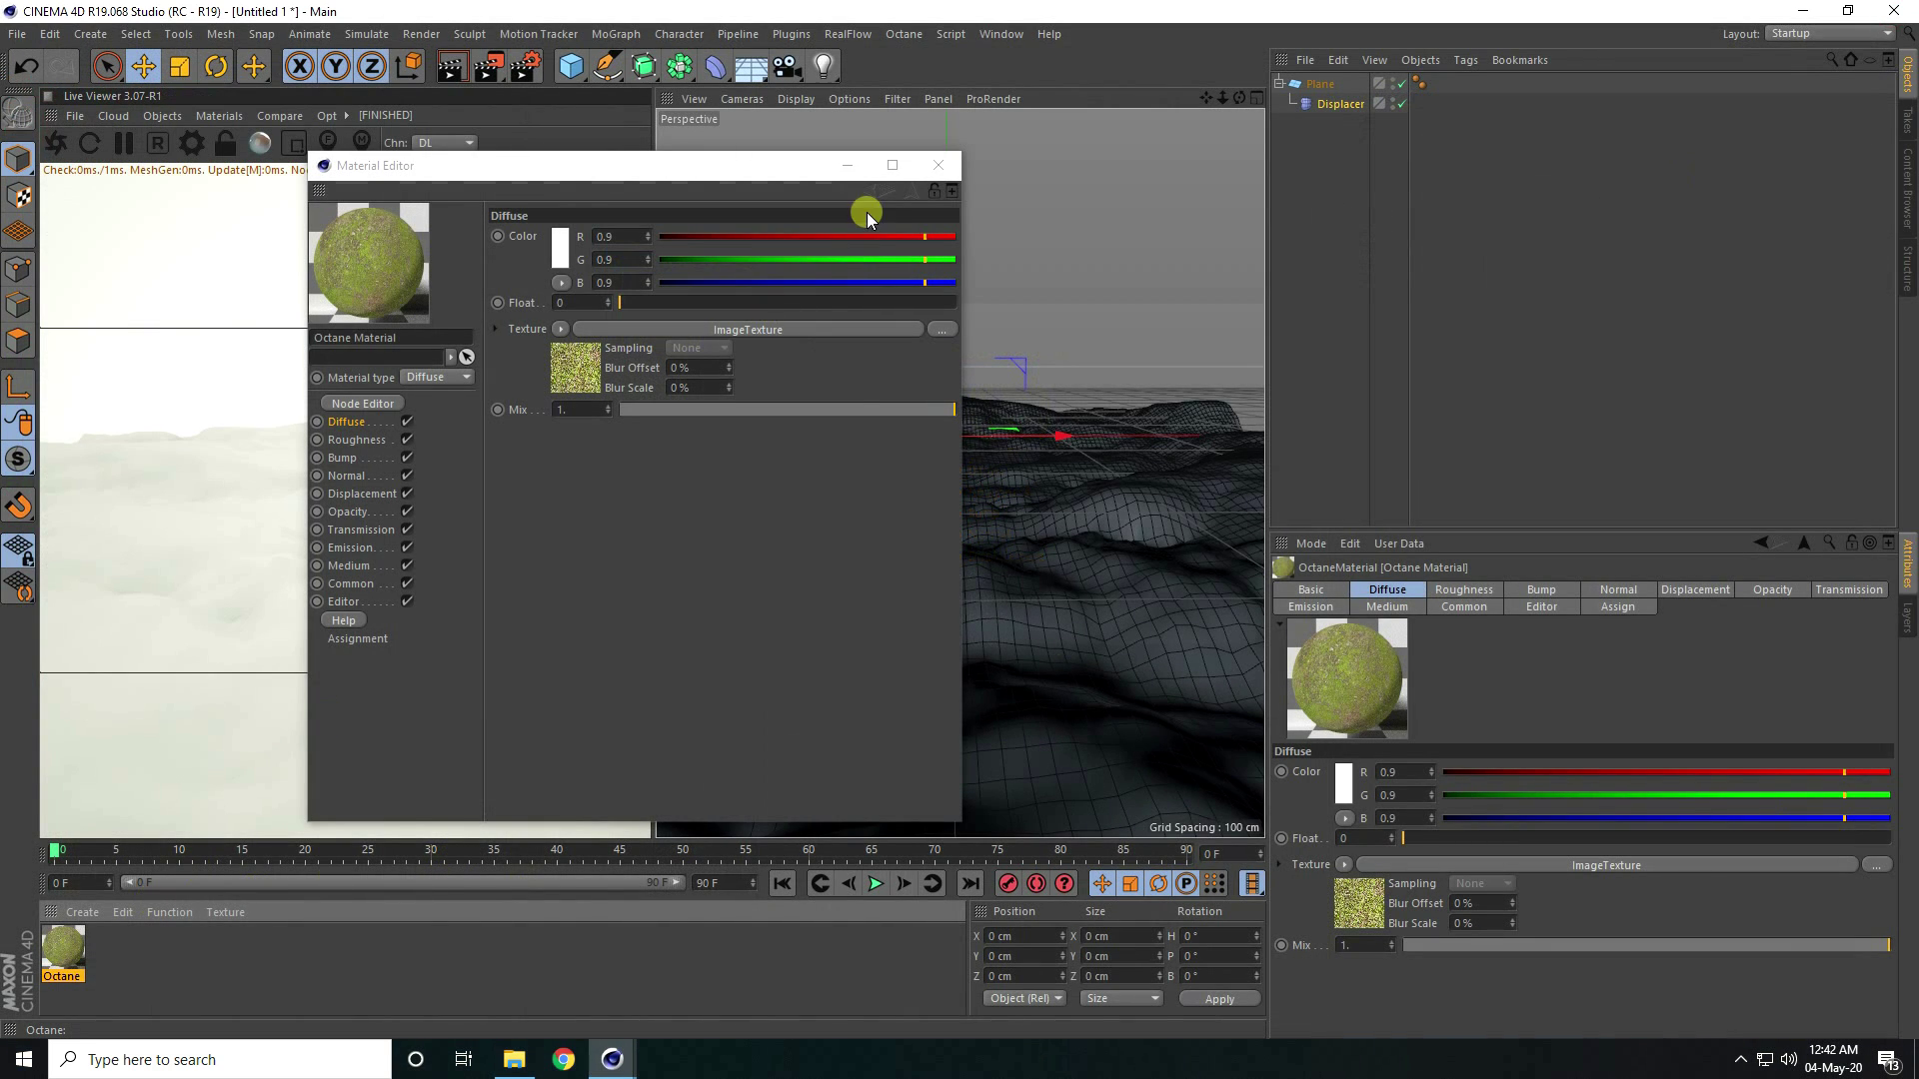
Close the Material Editor and apply the Octane material to the Plane, collapsing its hierarchy
click(935, 166)
drag(1193, 322, 1335, 86)
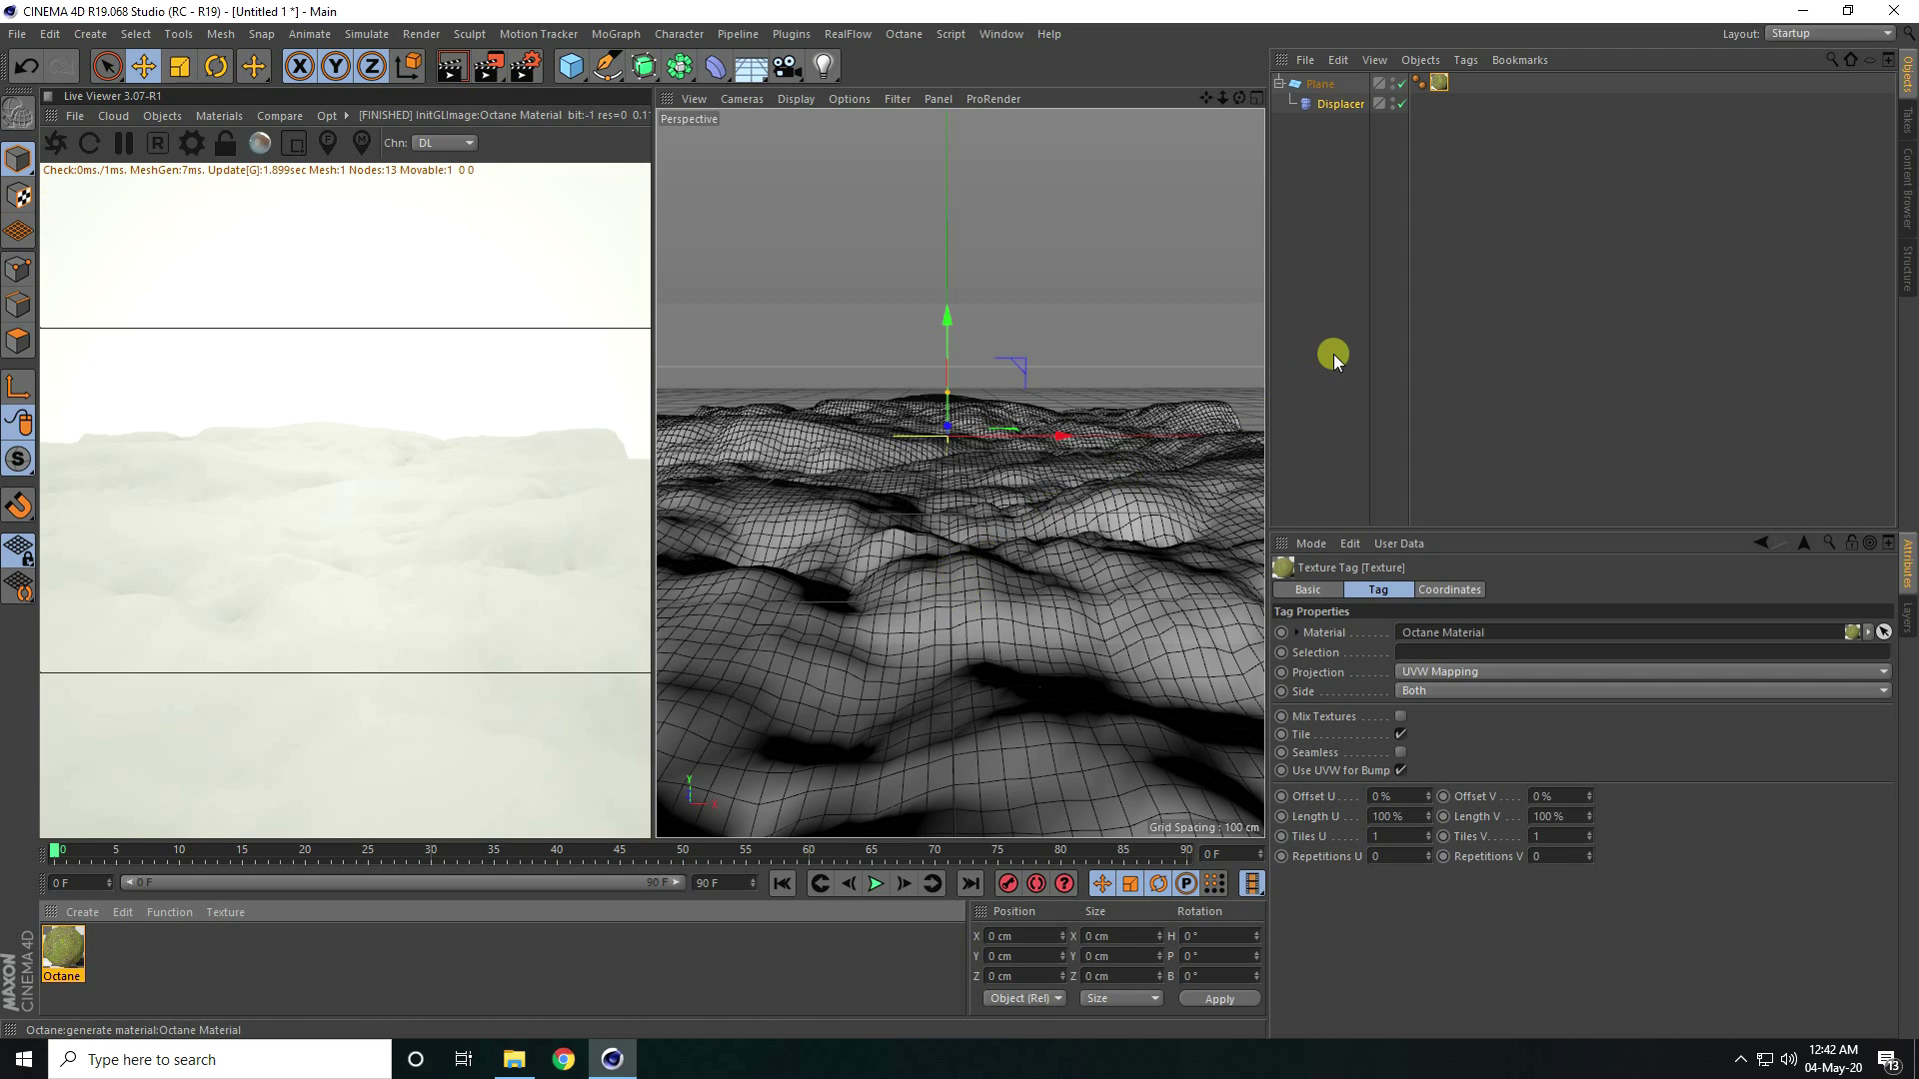
click(1280, 83)
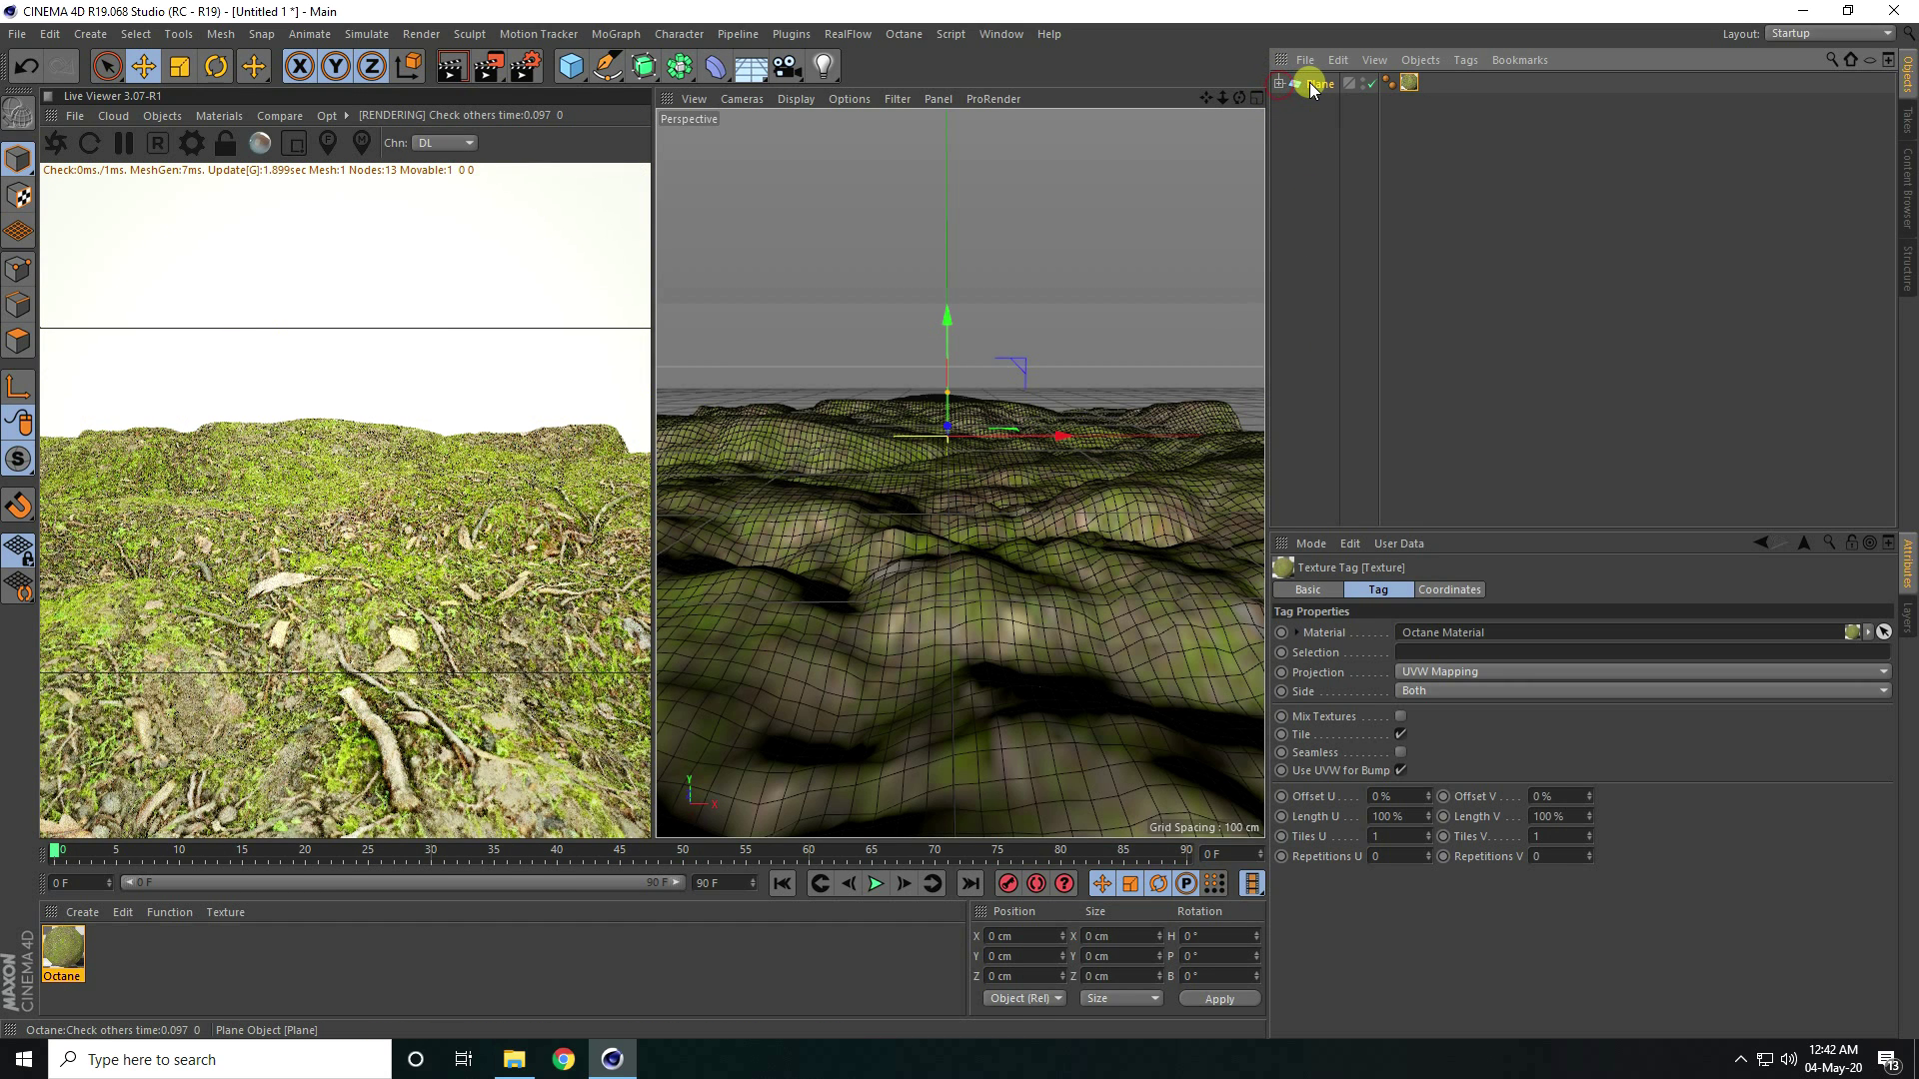
Select the Plane with its child Displacer and merge them into one polygon object with Connect Objects + Delete
click(1318, 84)
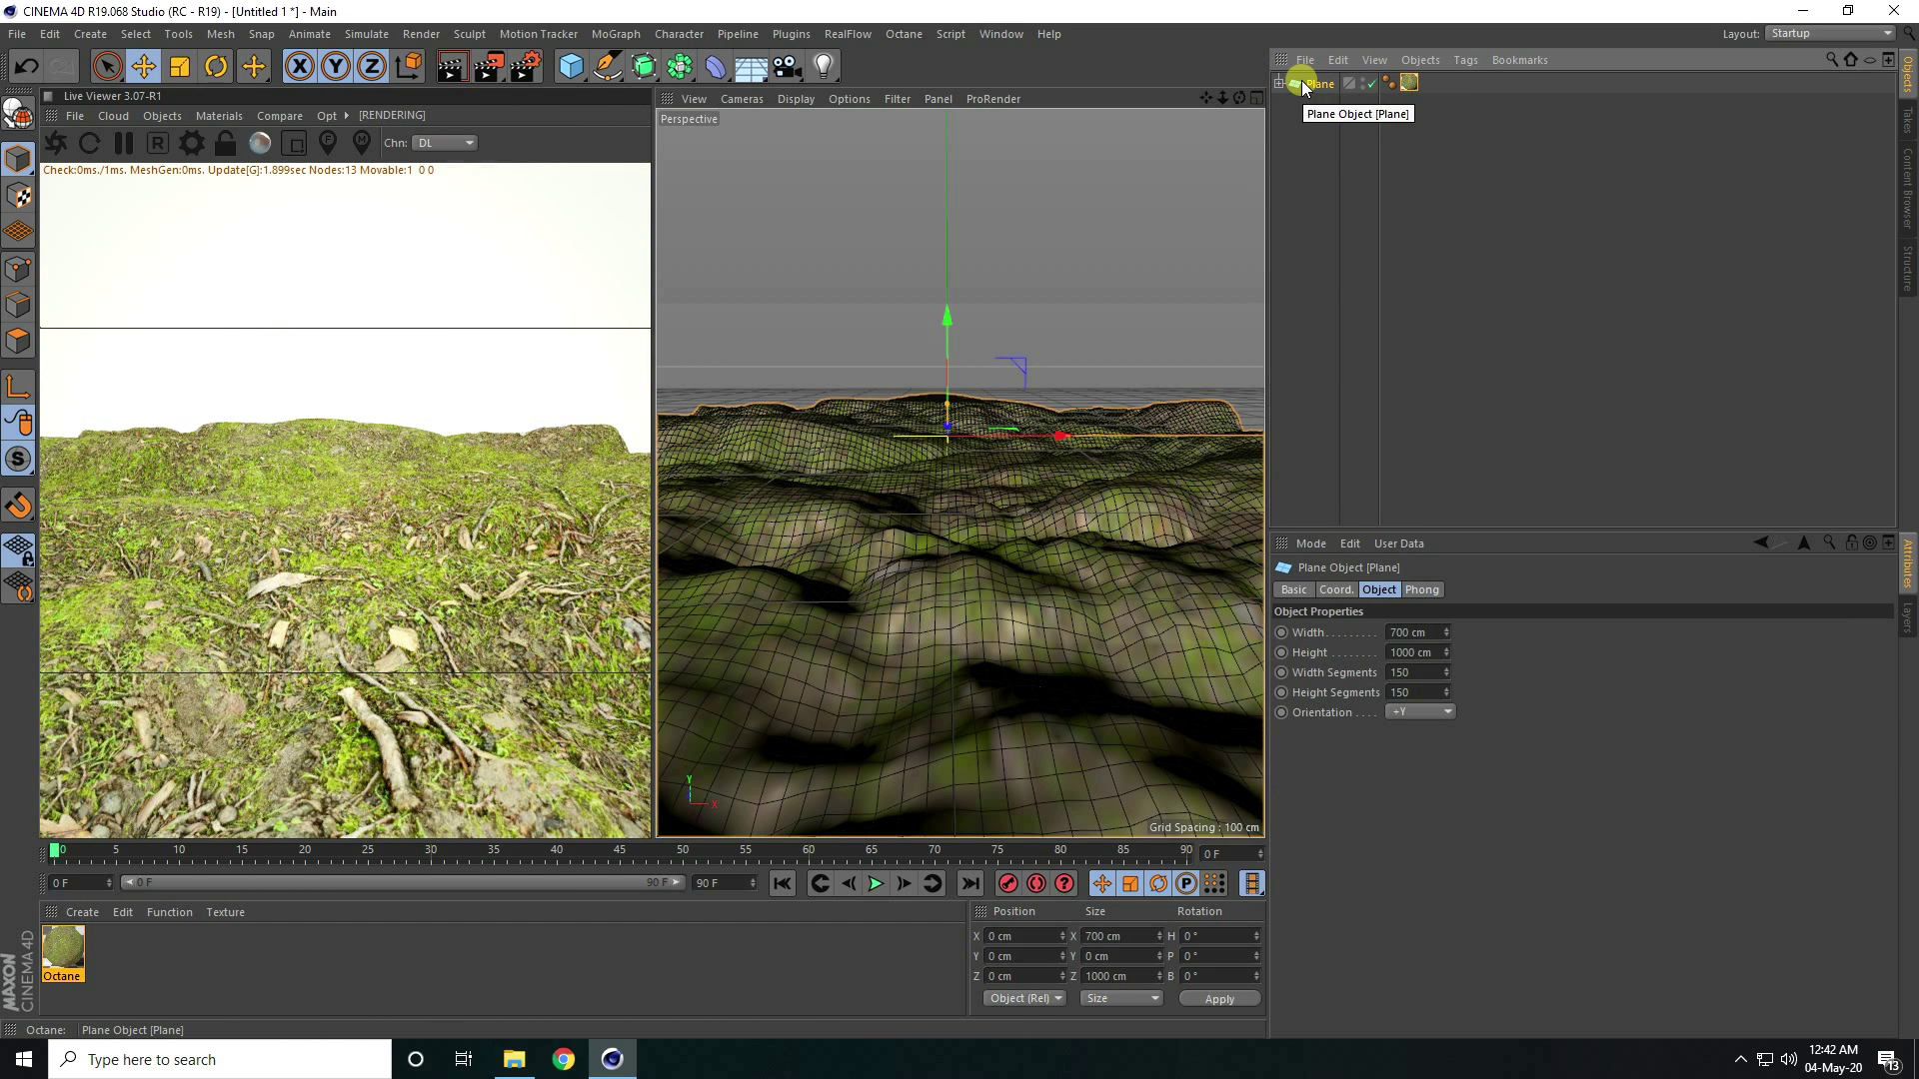
right_click(1305, 86)
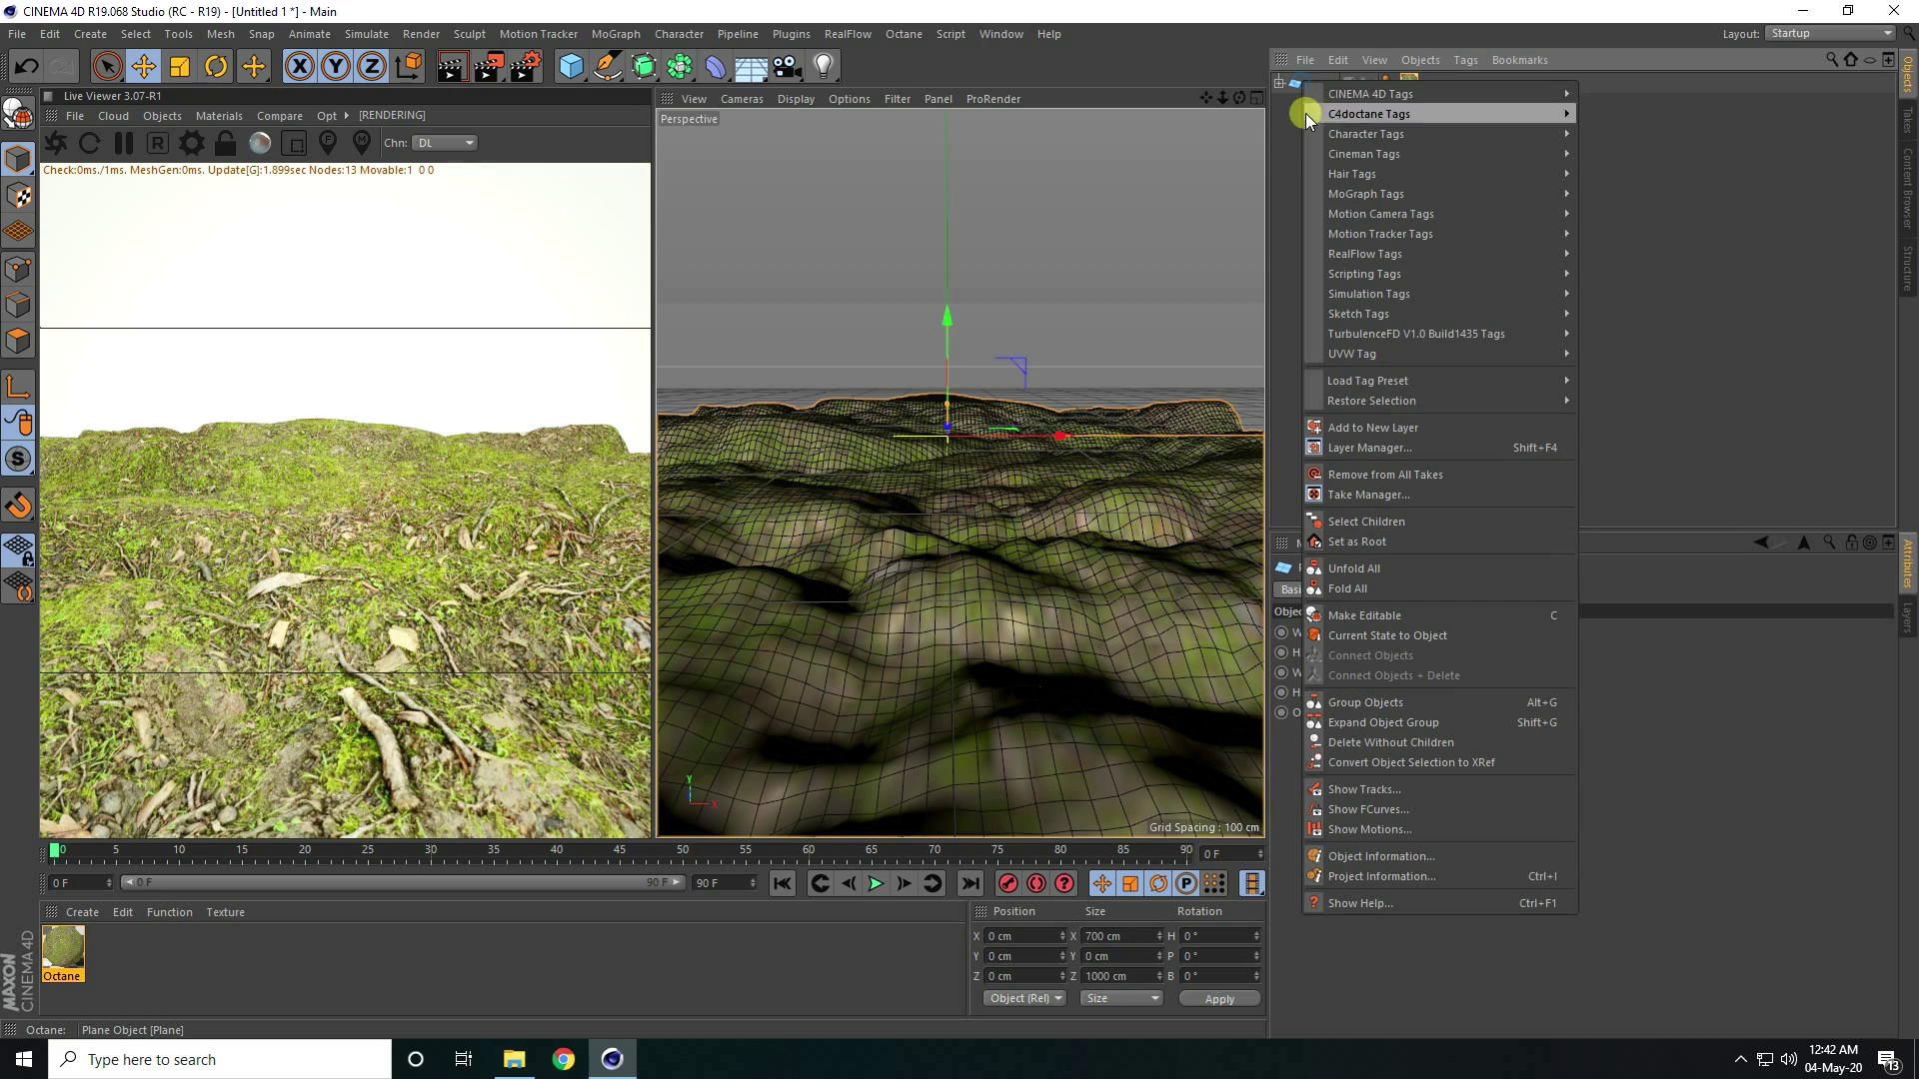
click(1354, 519)
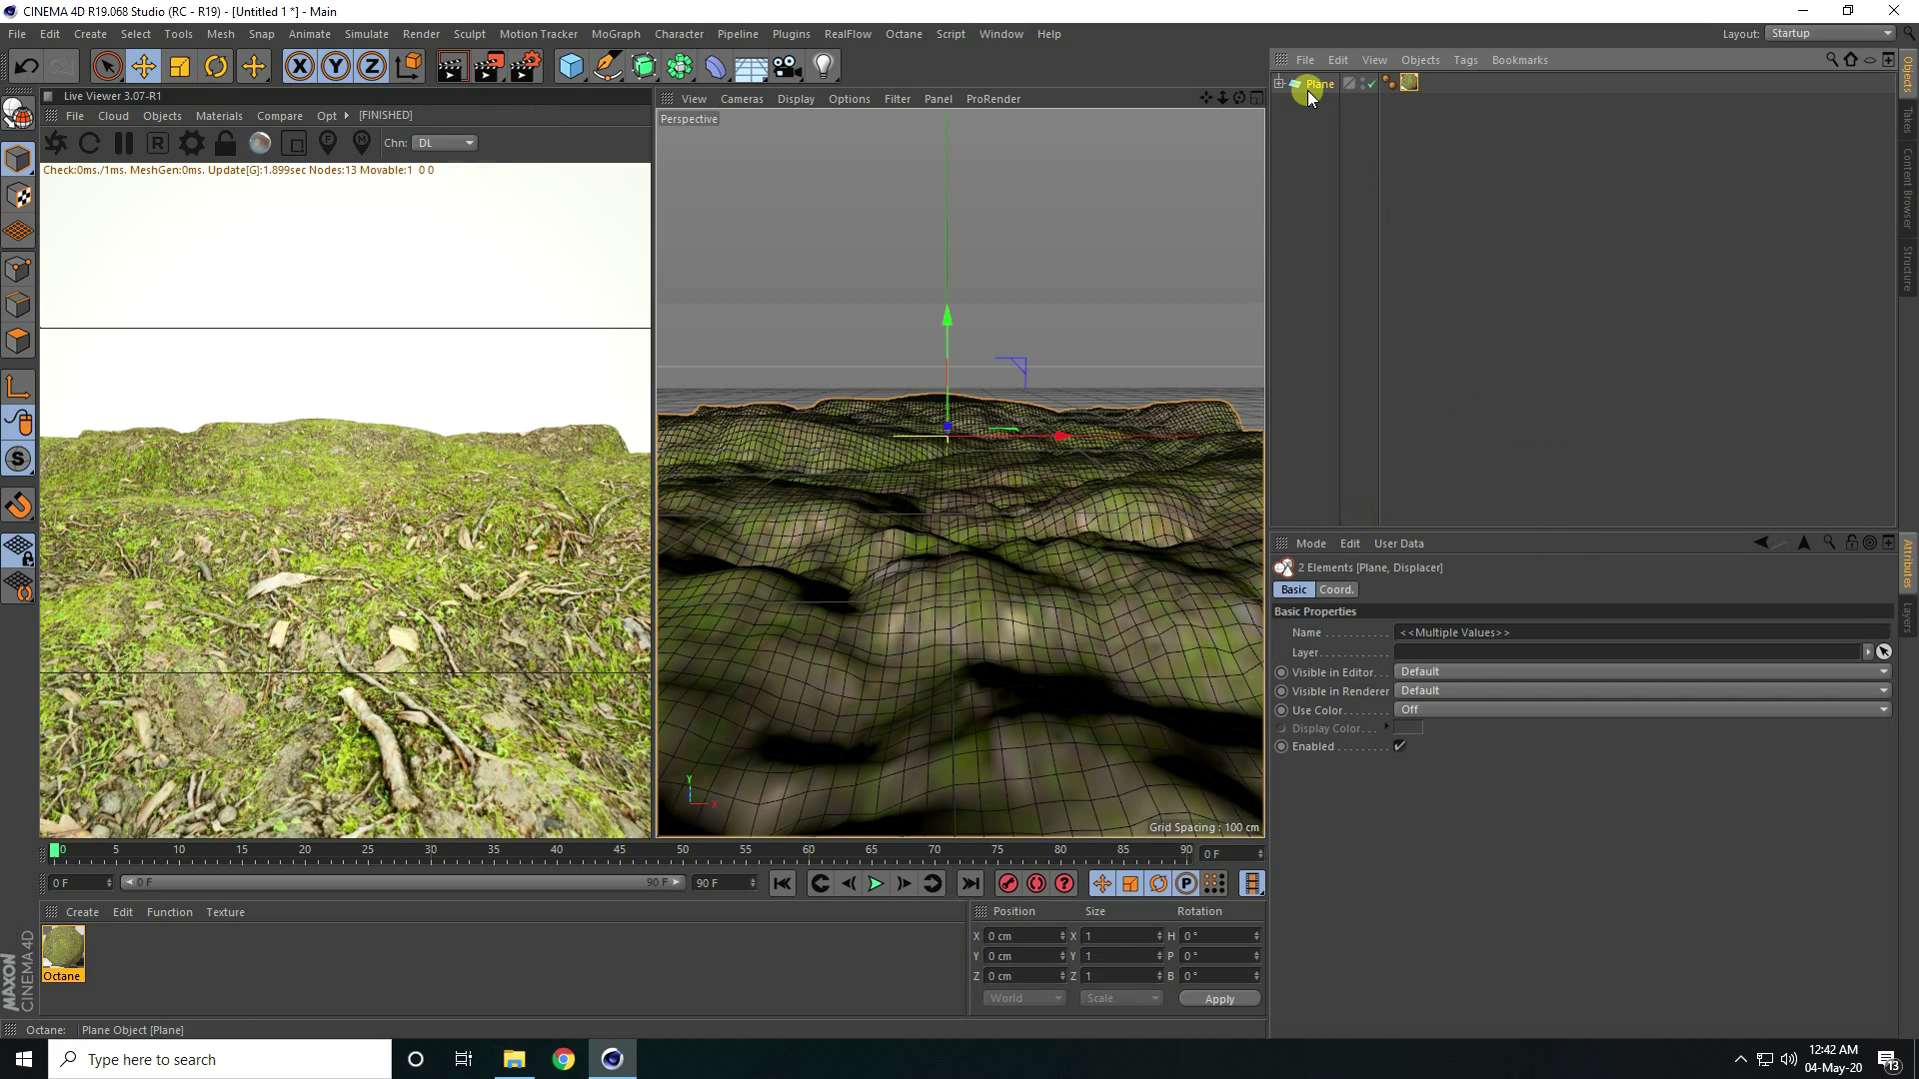
right_click(1310, 86)
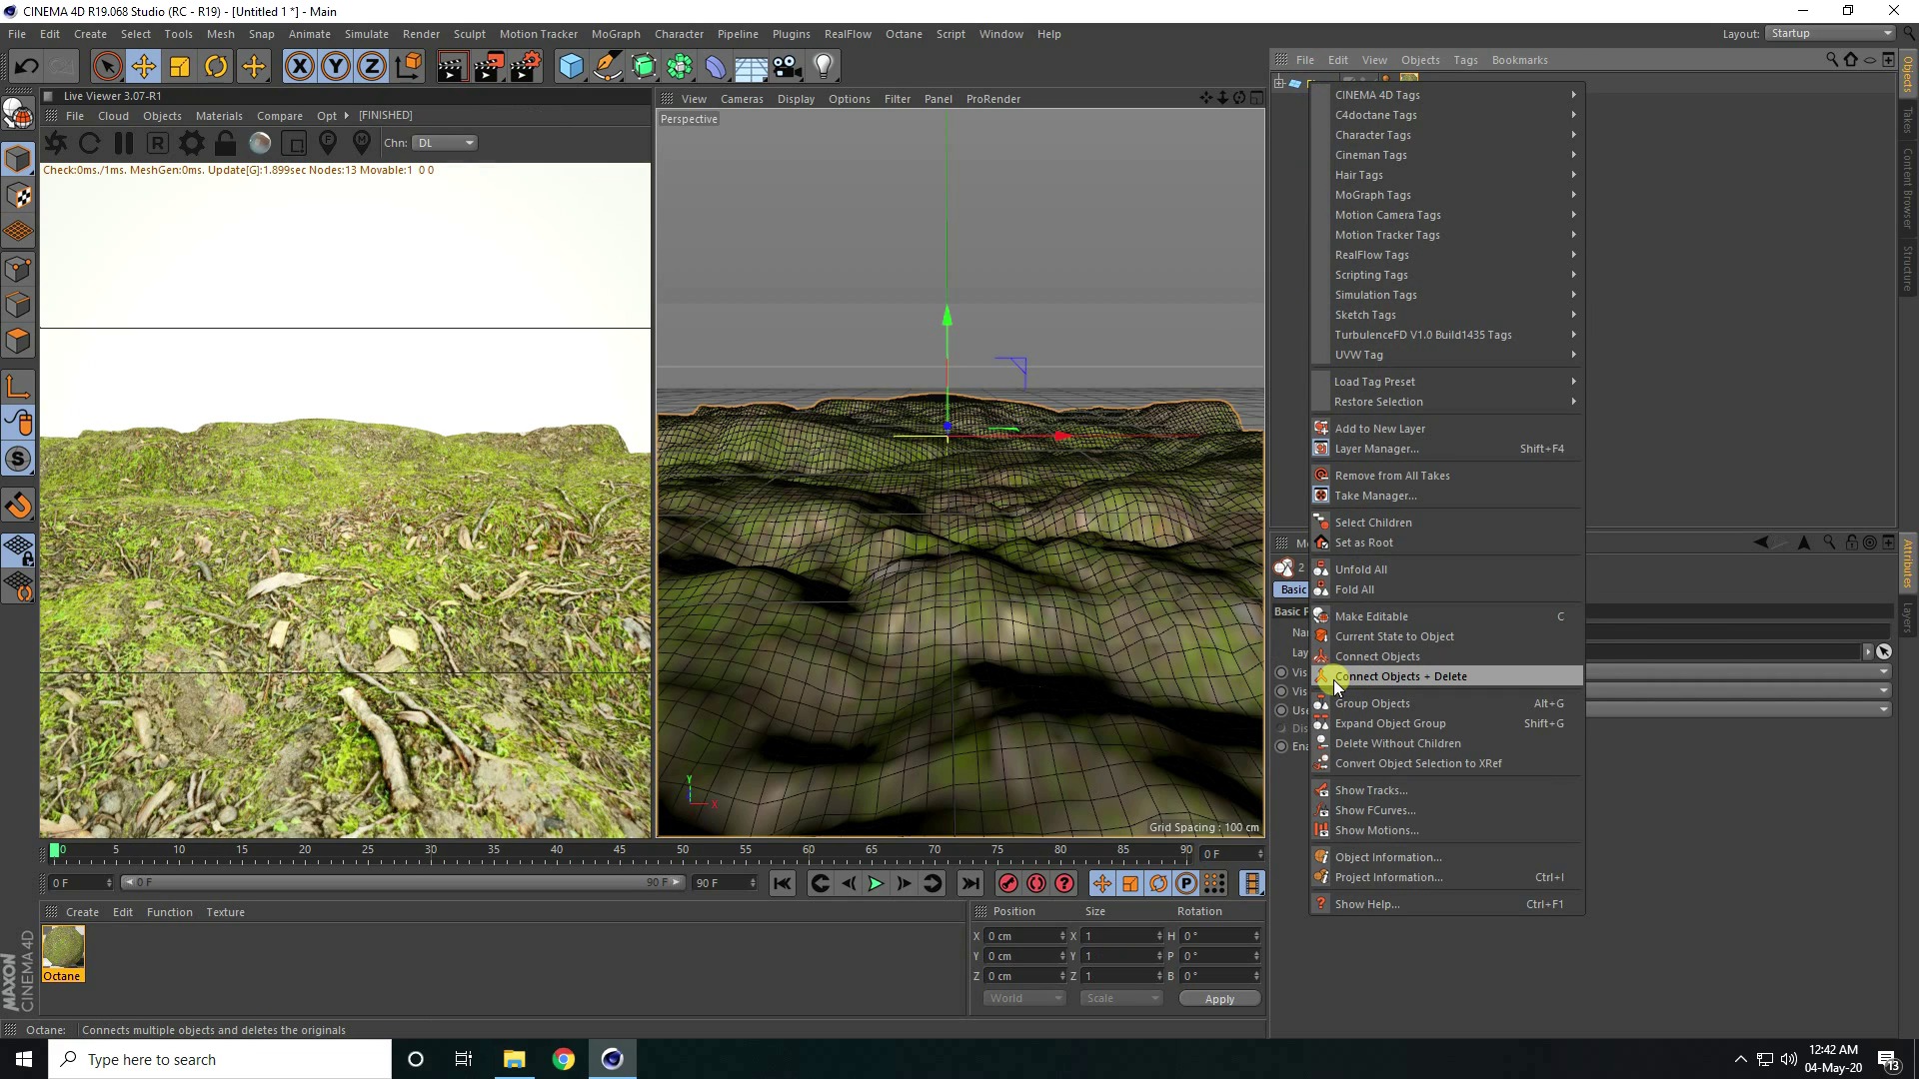
click(1451, 675)
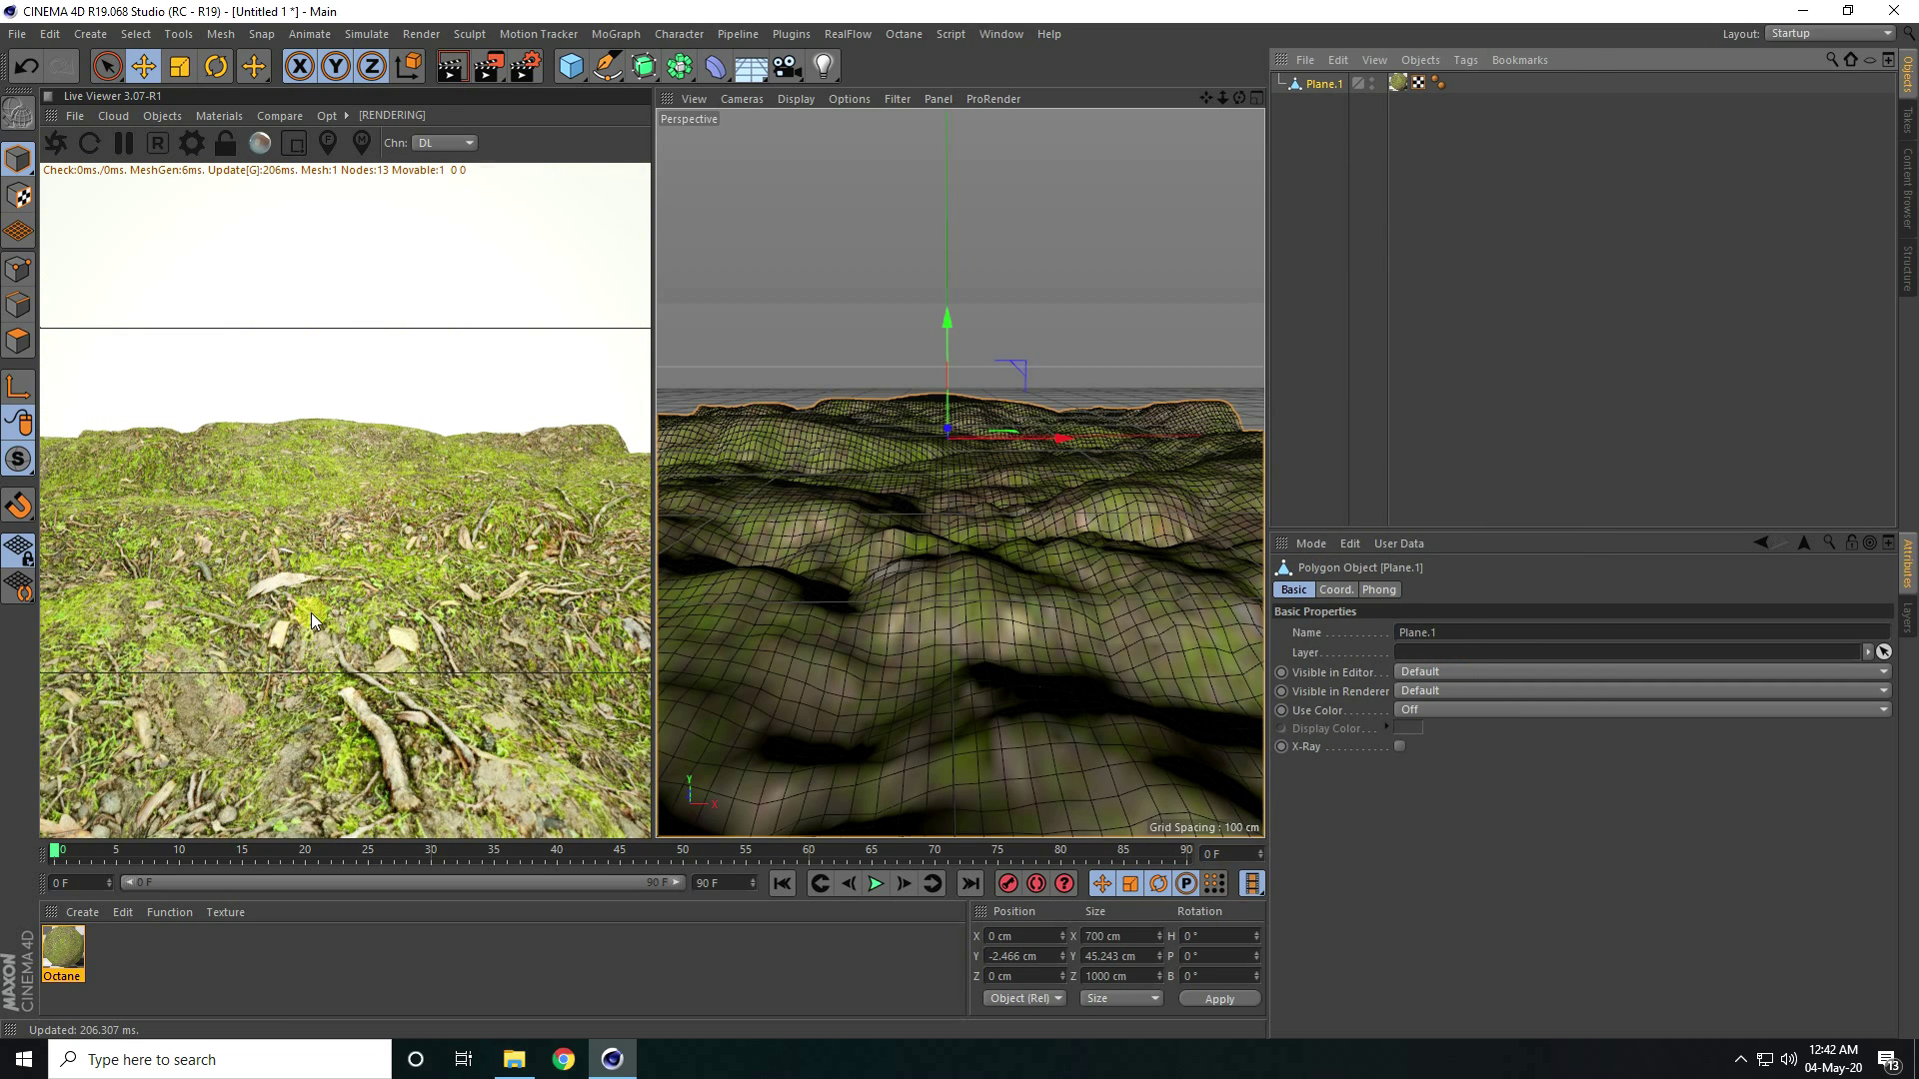
Set Length U and Length V of the terrain's texture tag to 10 %
click(1396, 84)
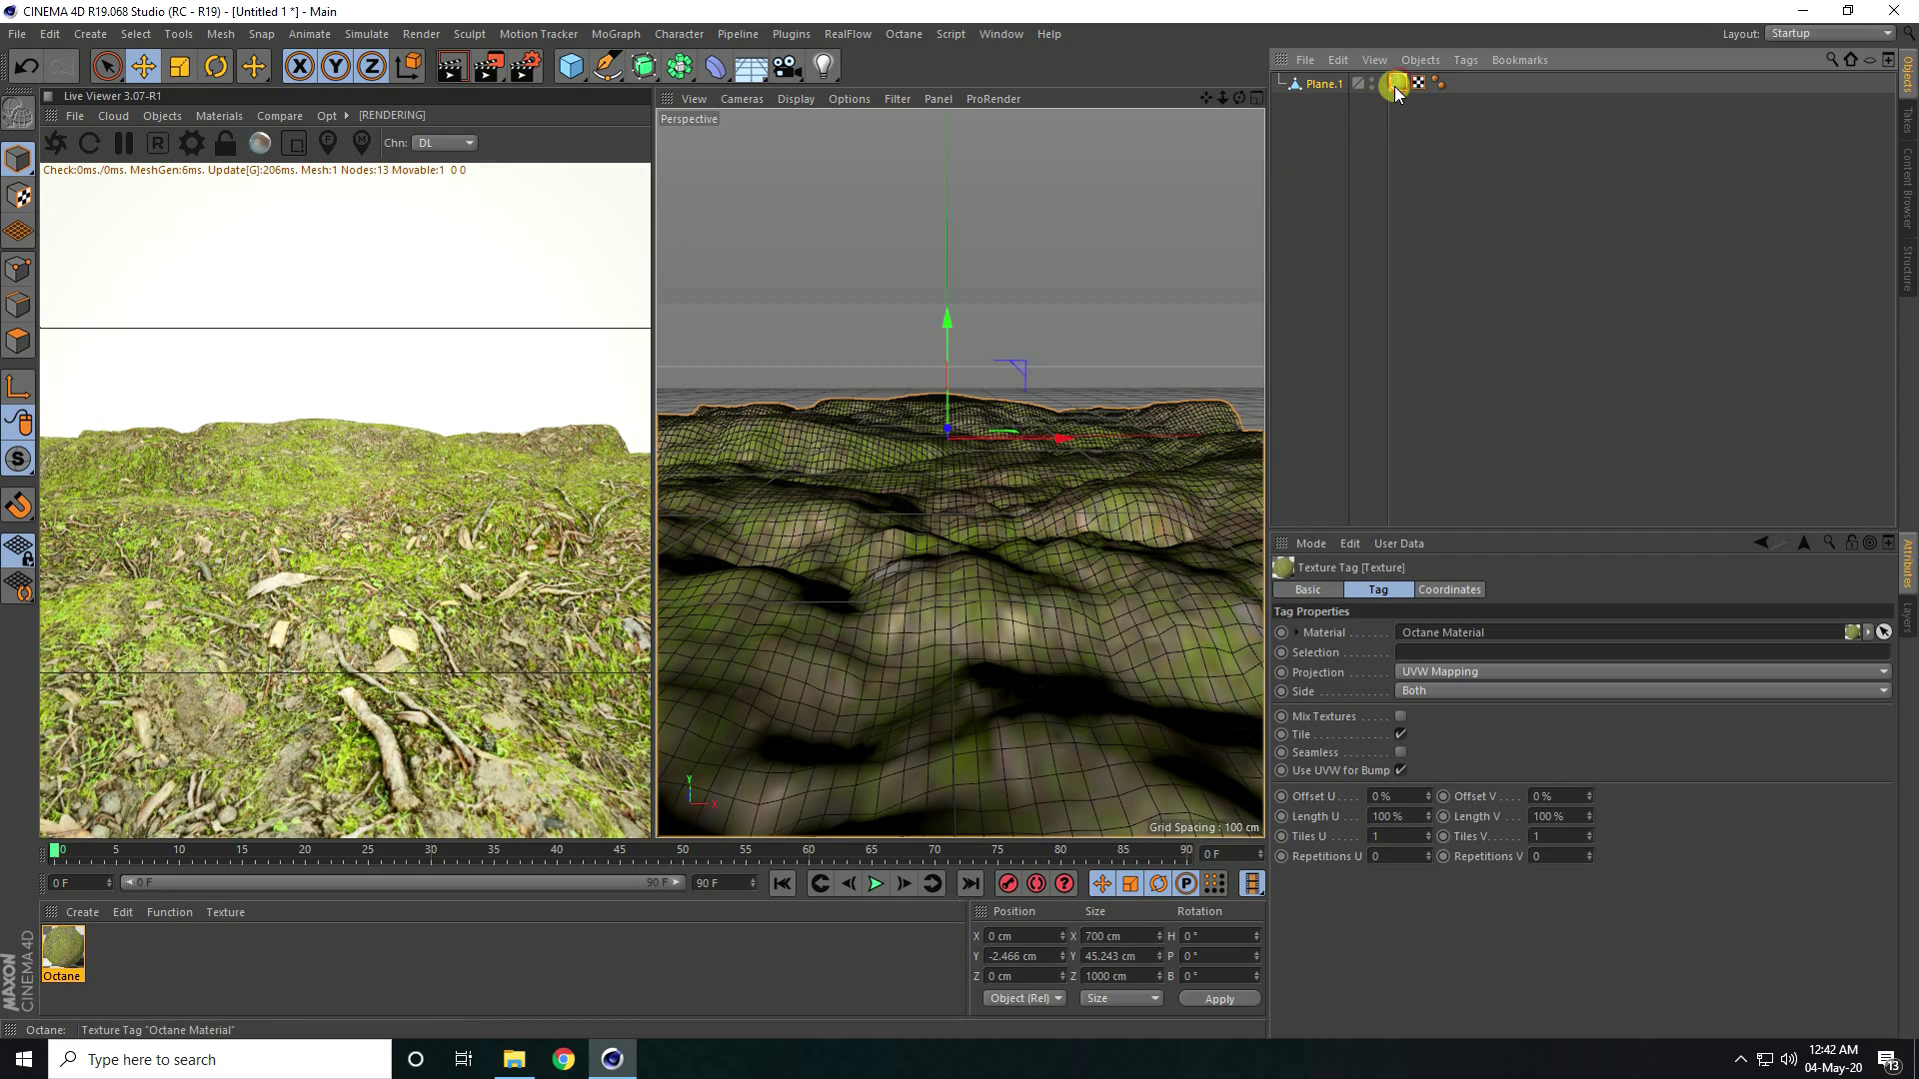
click(1394, 816)
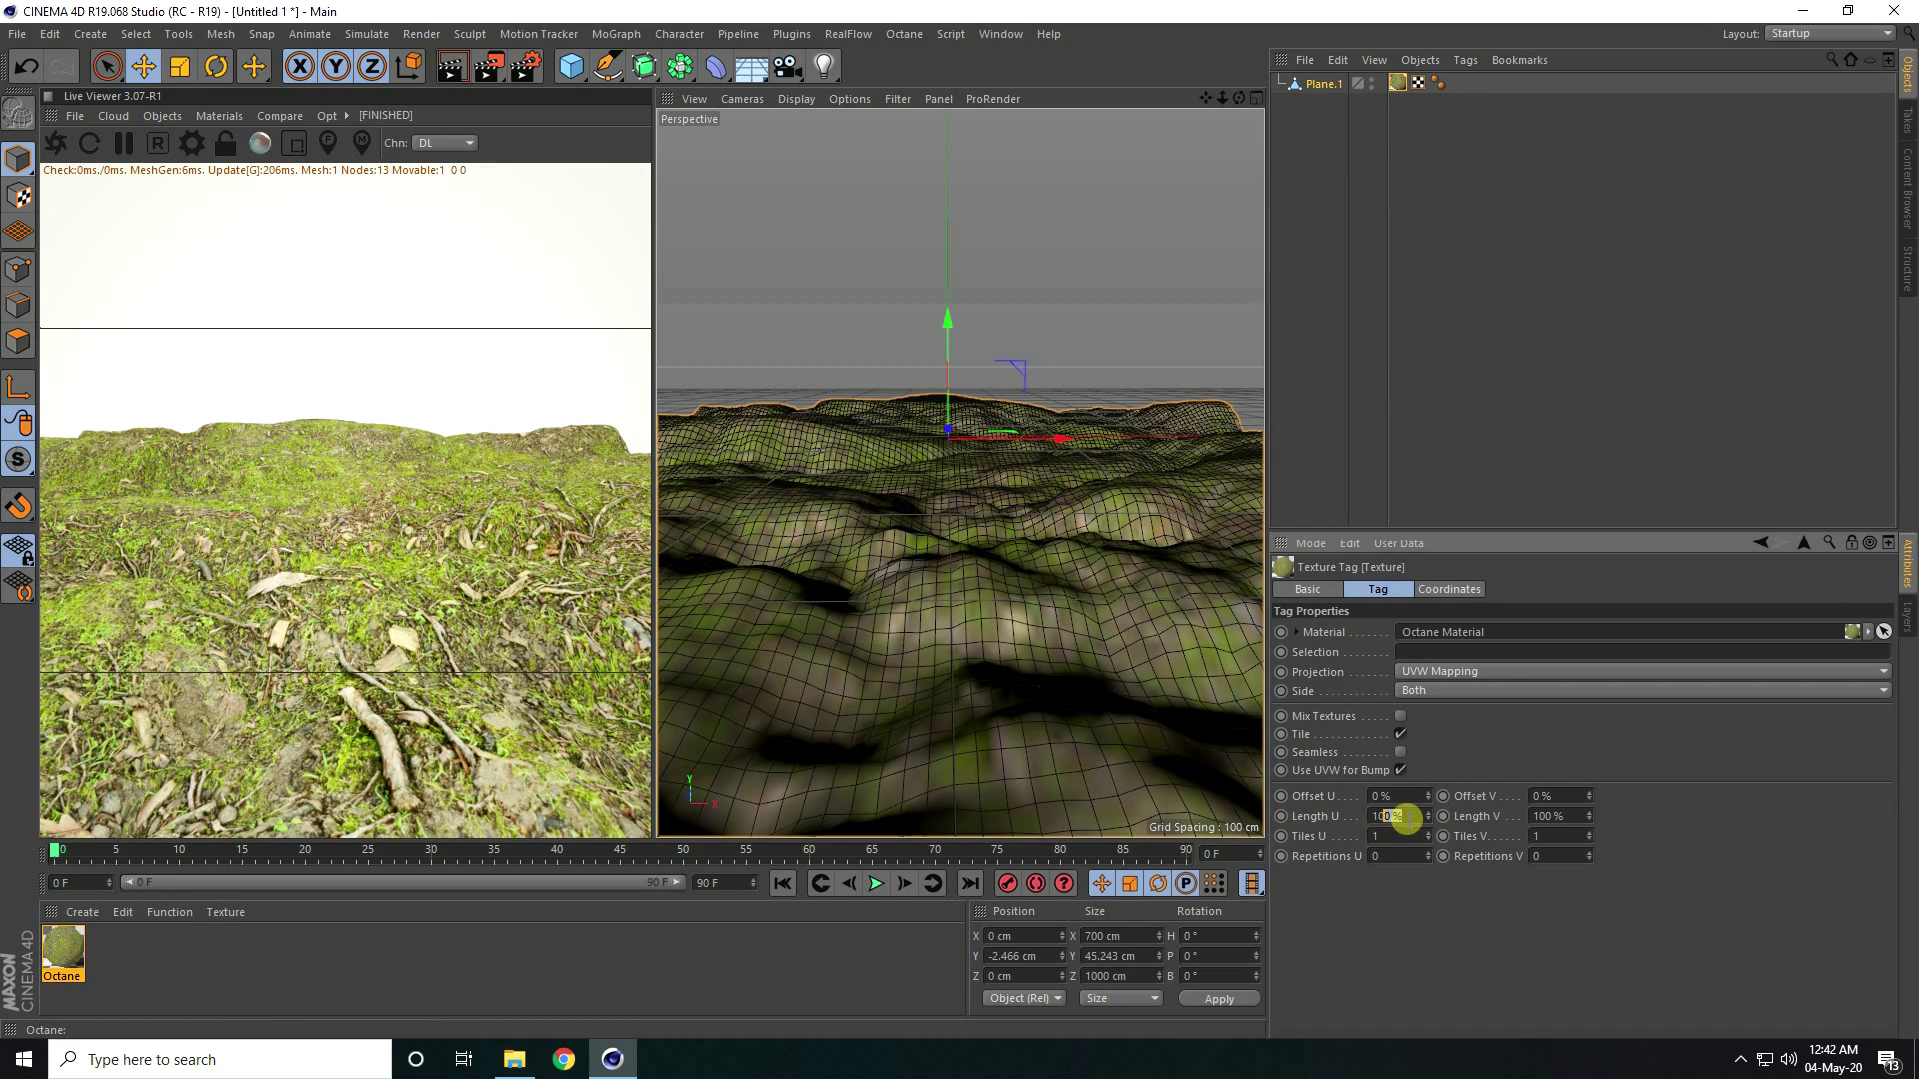
text(10)
click(1557, 817)
text(10)
key(Return)
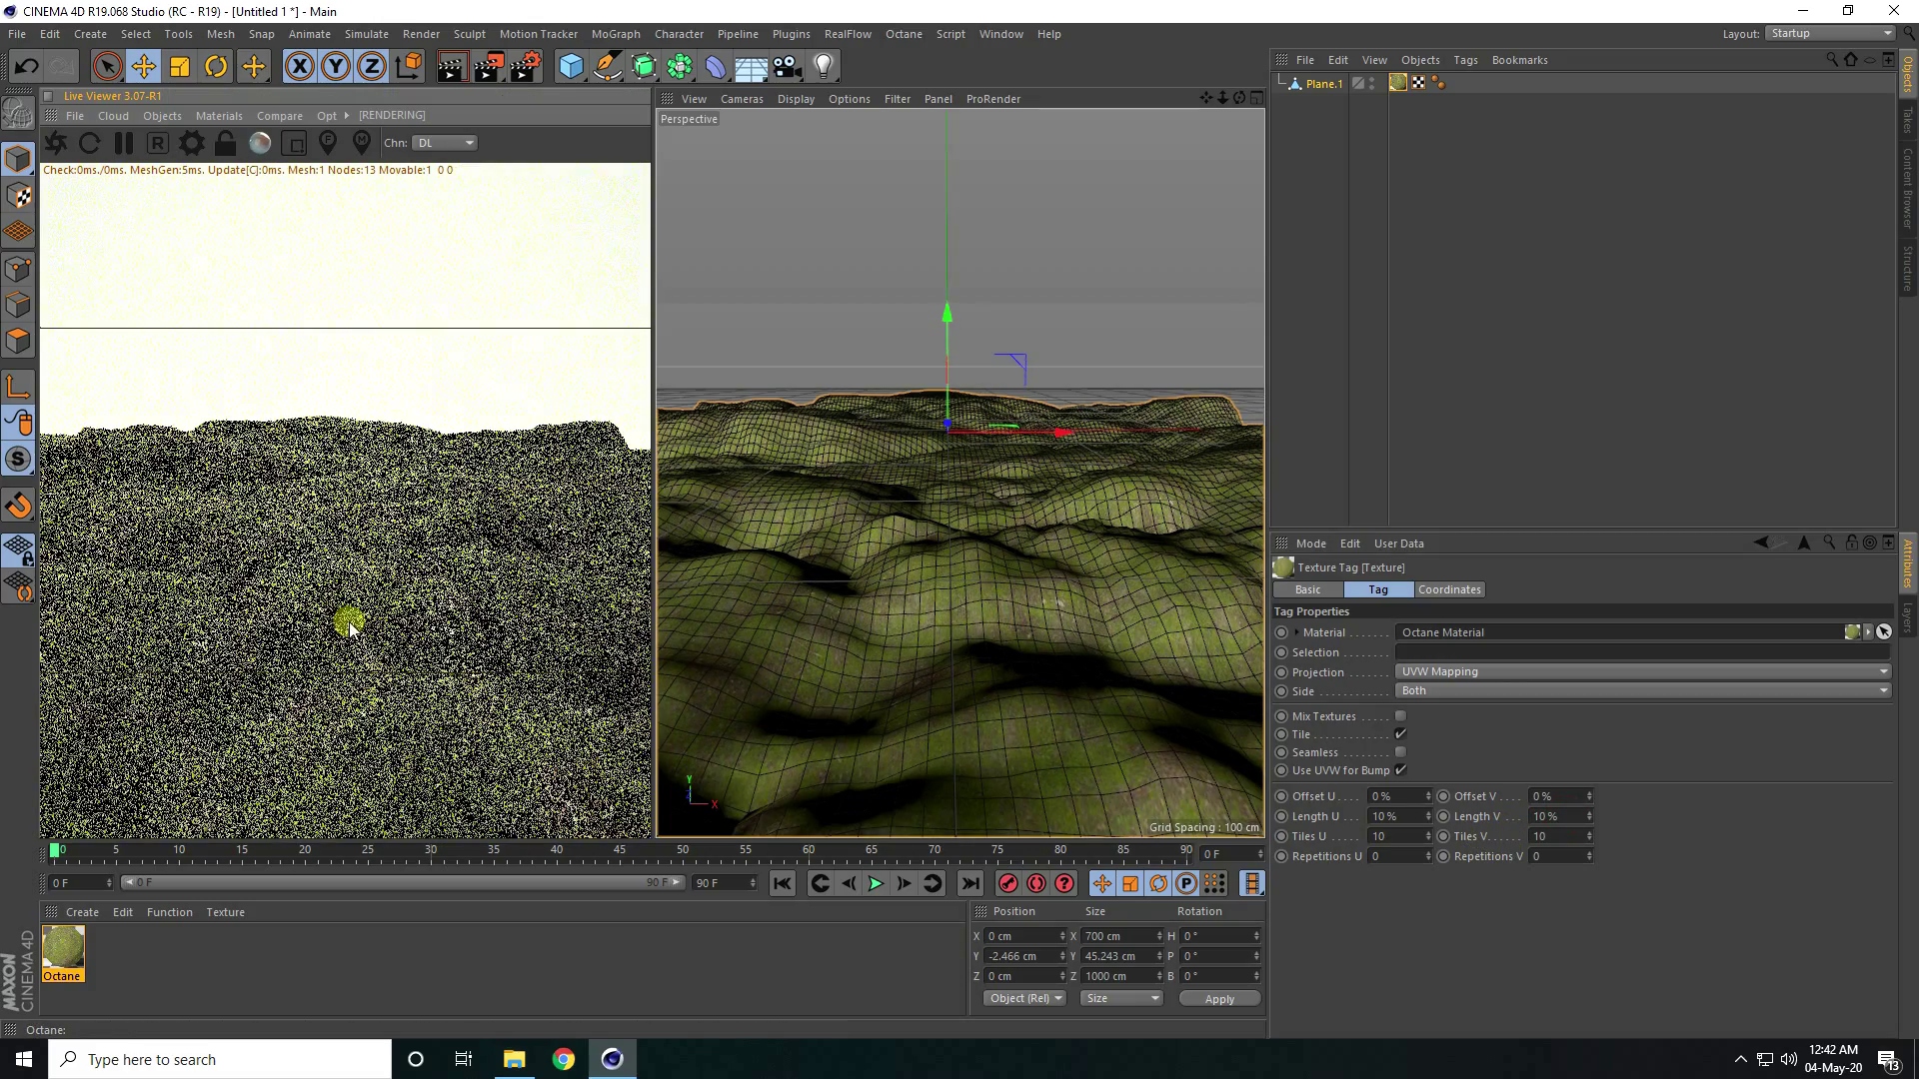
Add a Forester MultiFlora object to the terrain scene
alt+drag(993, 608, 952, 633)
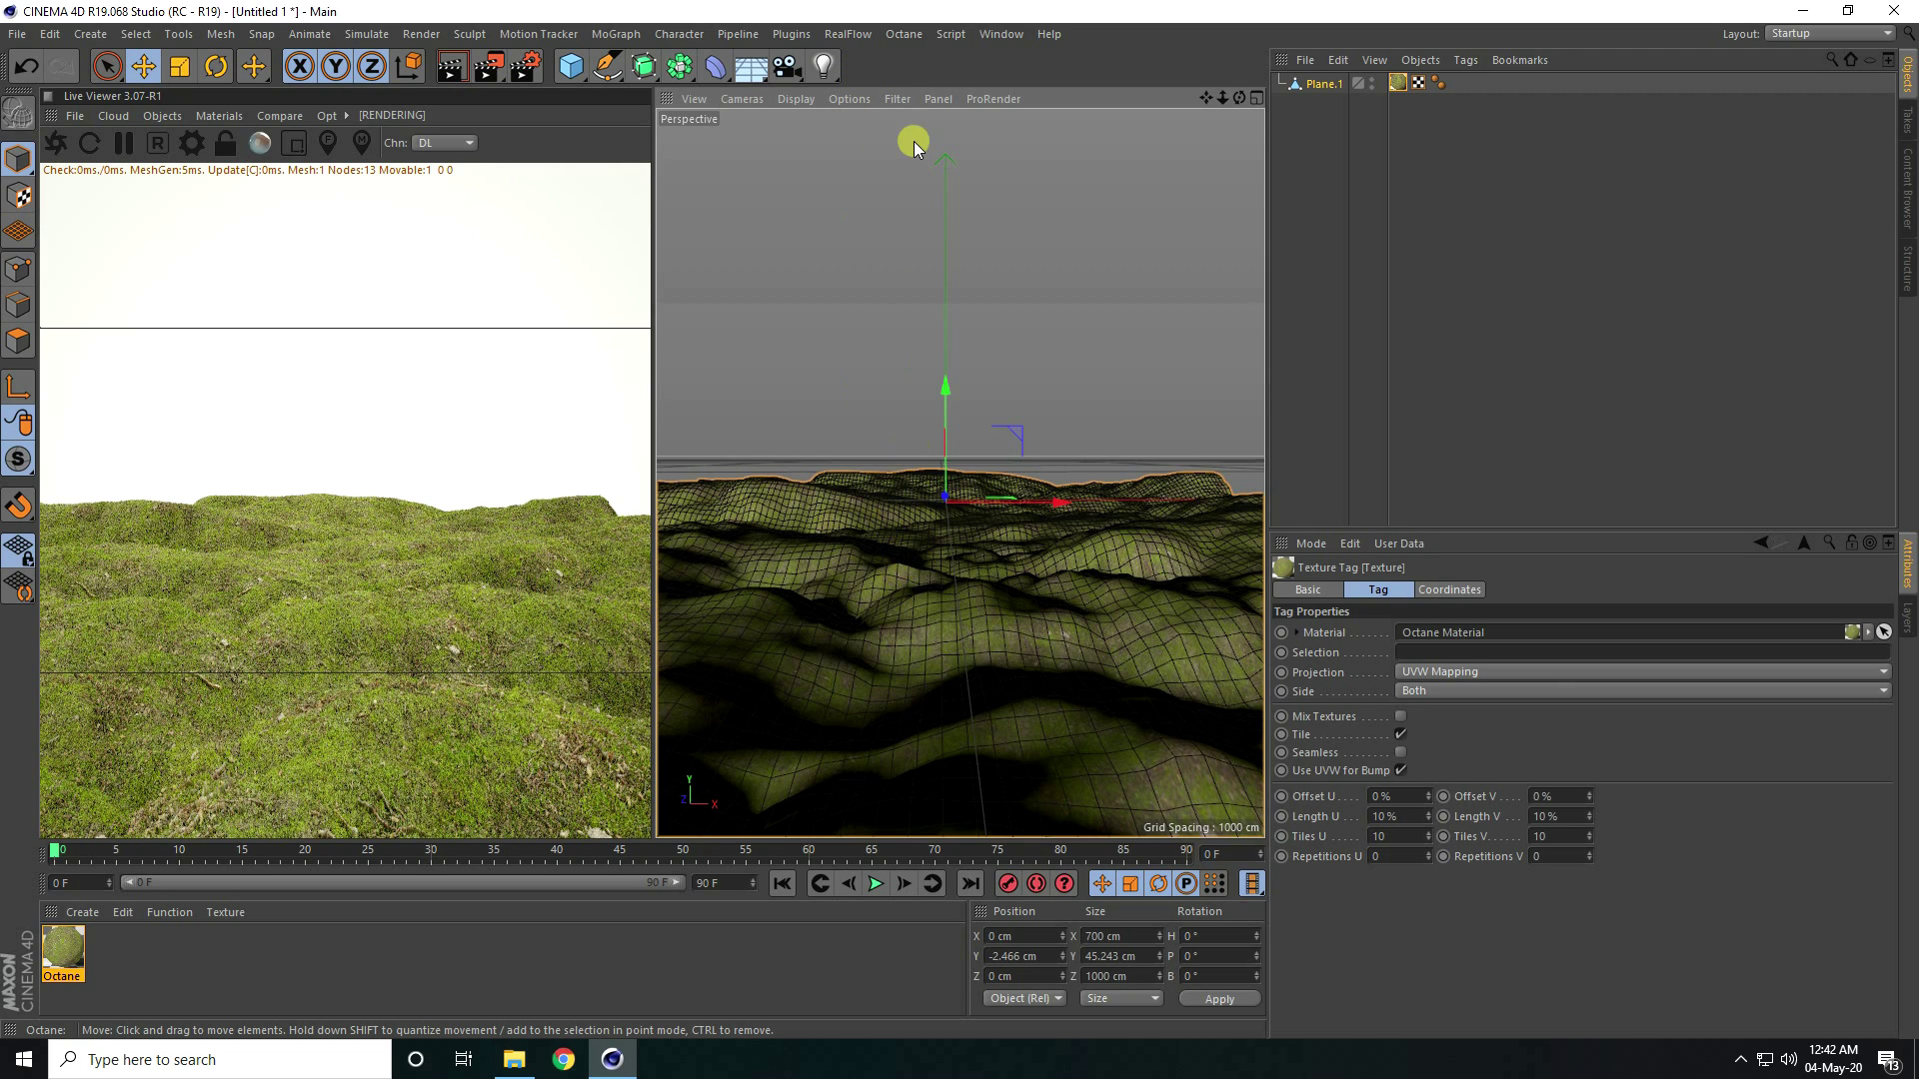
click(788, 36)
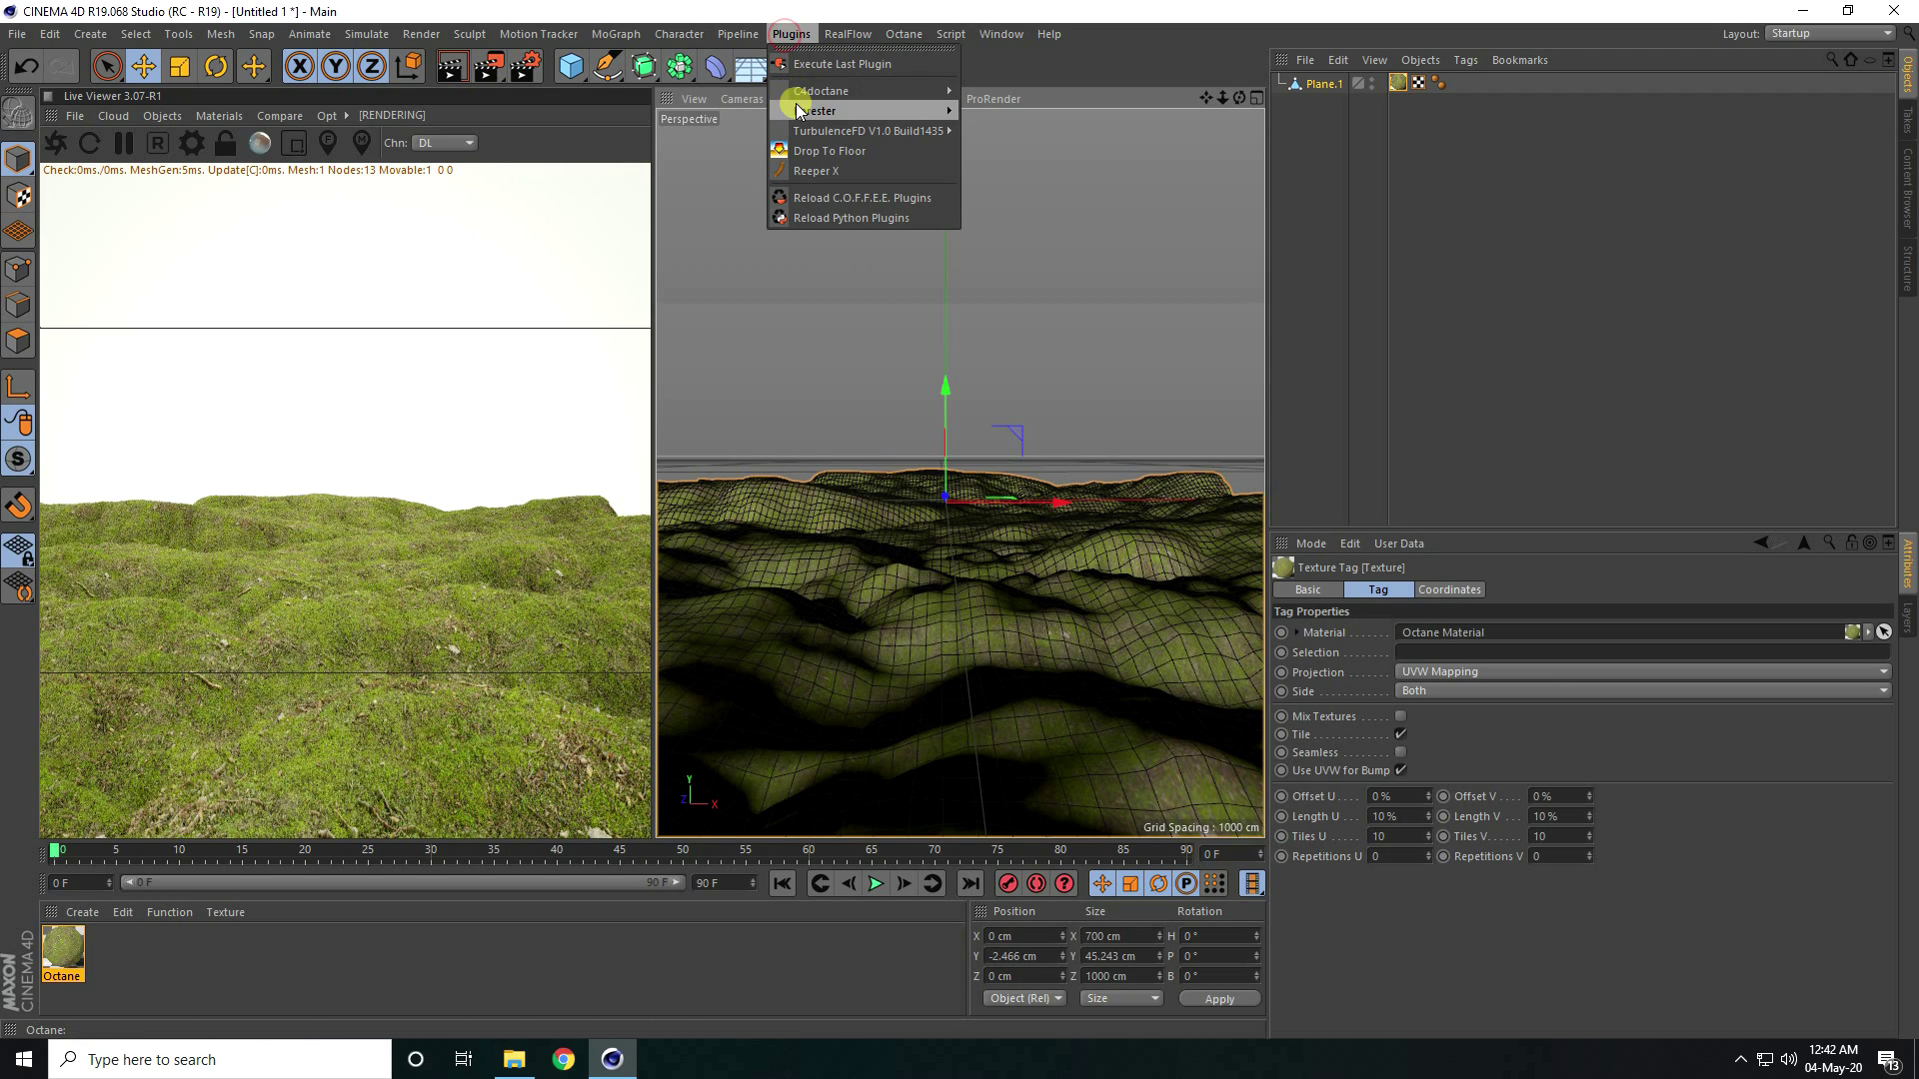
mouse_move(797, 116)
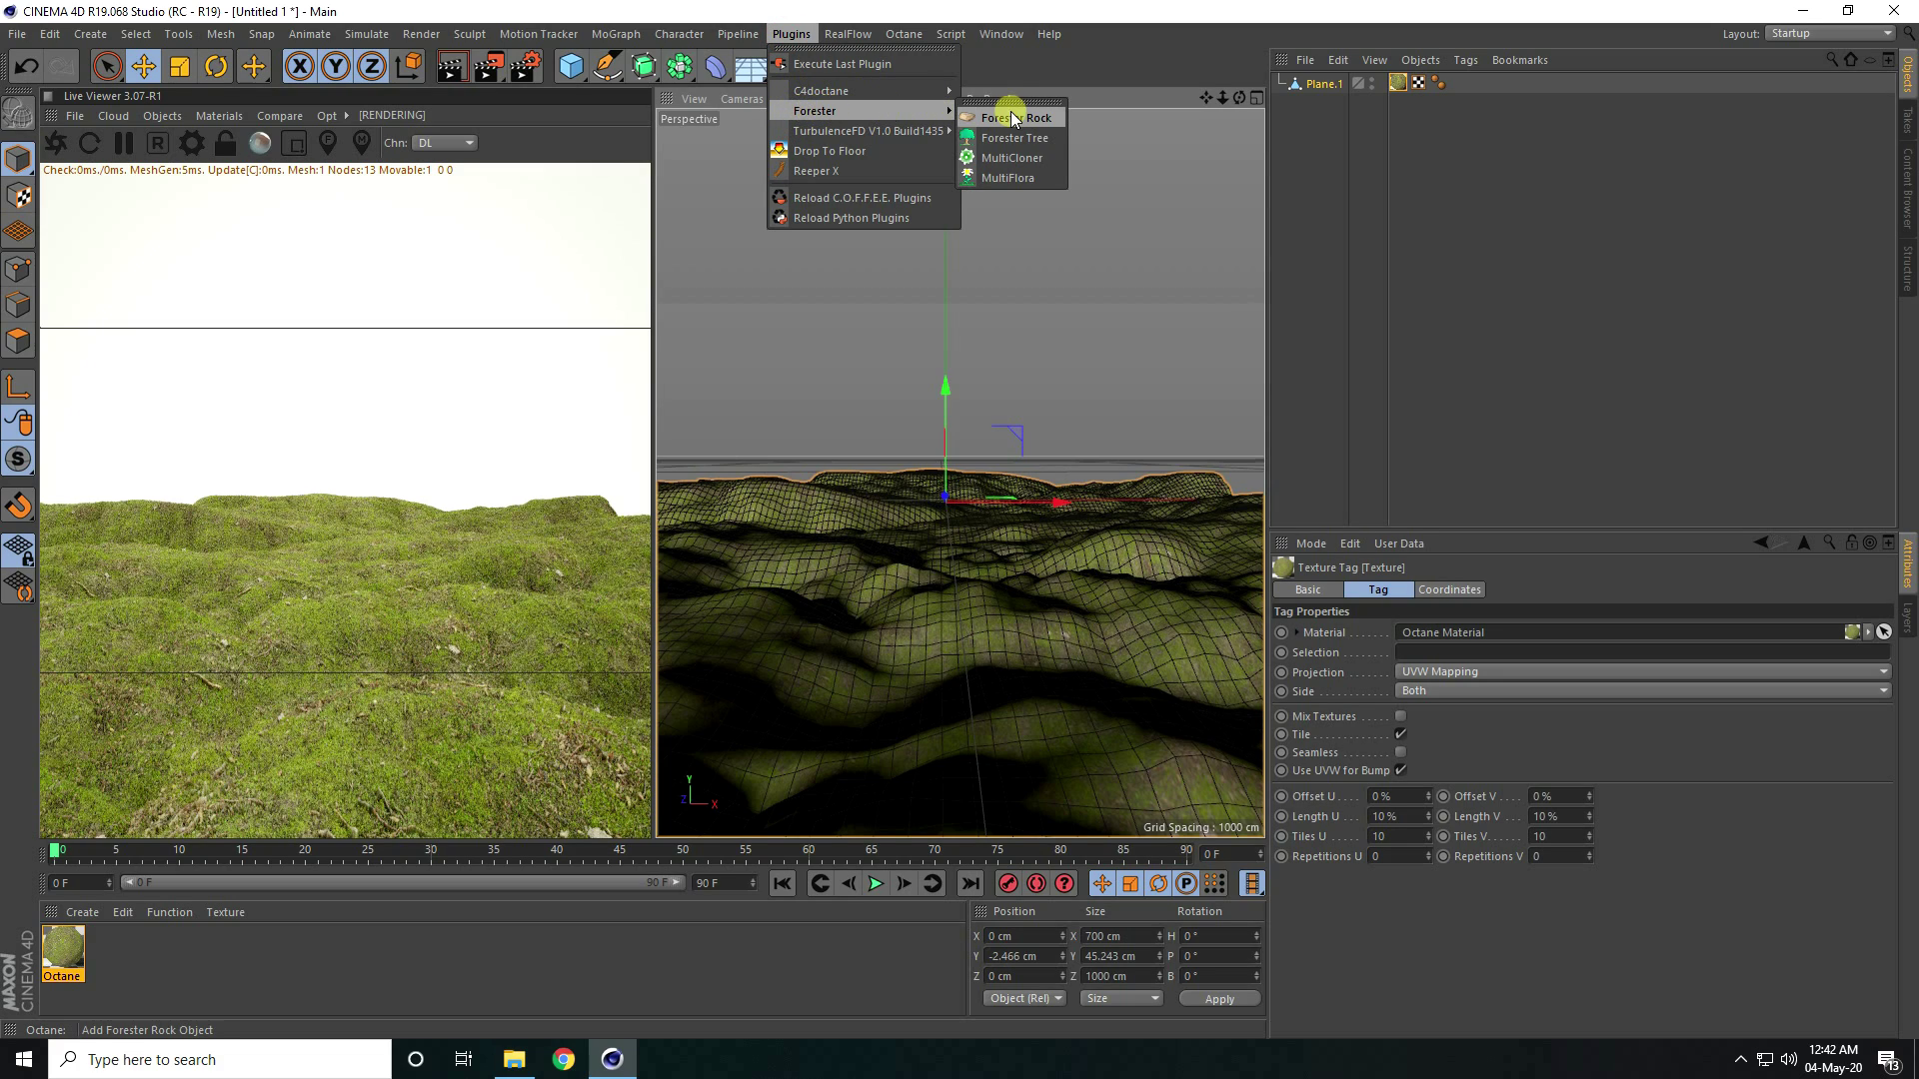
click(1030, 177)
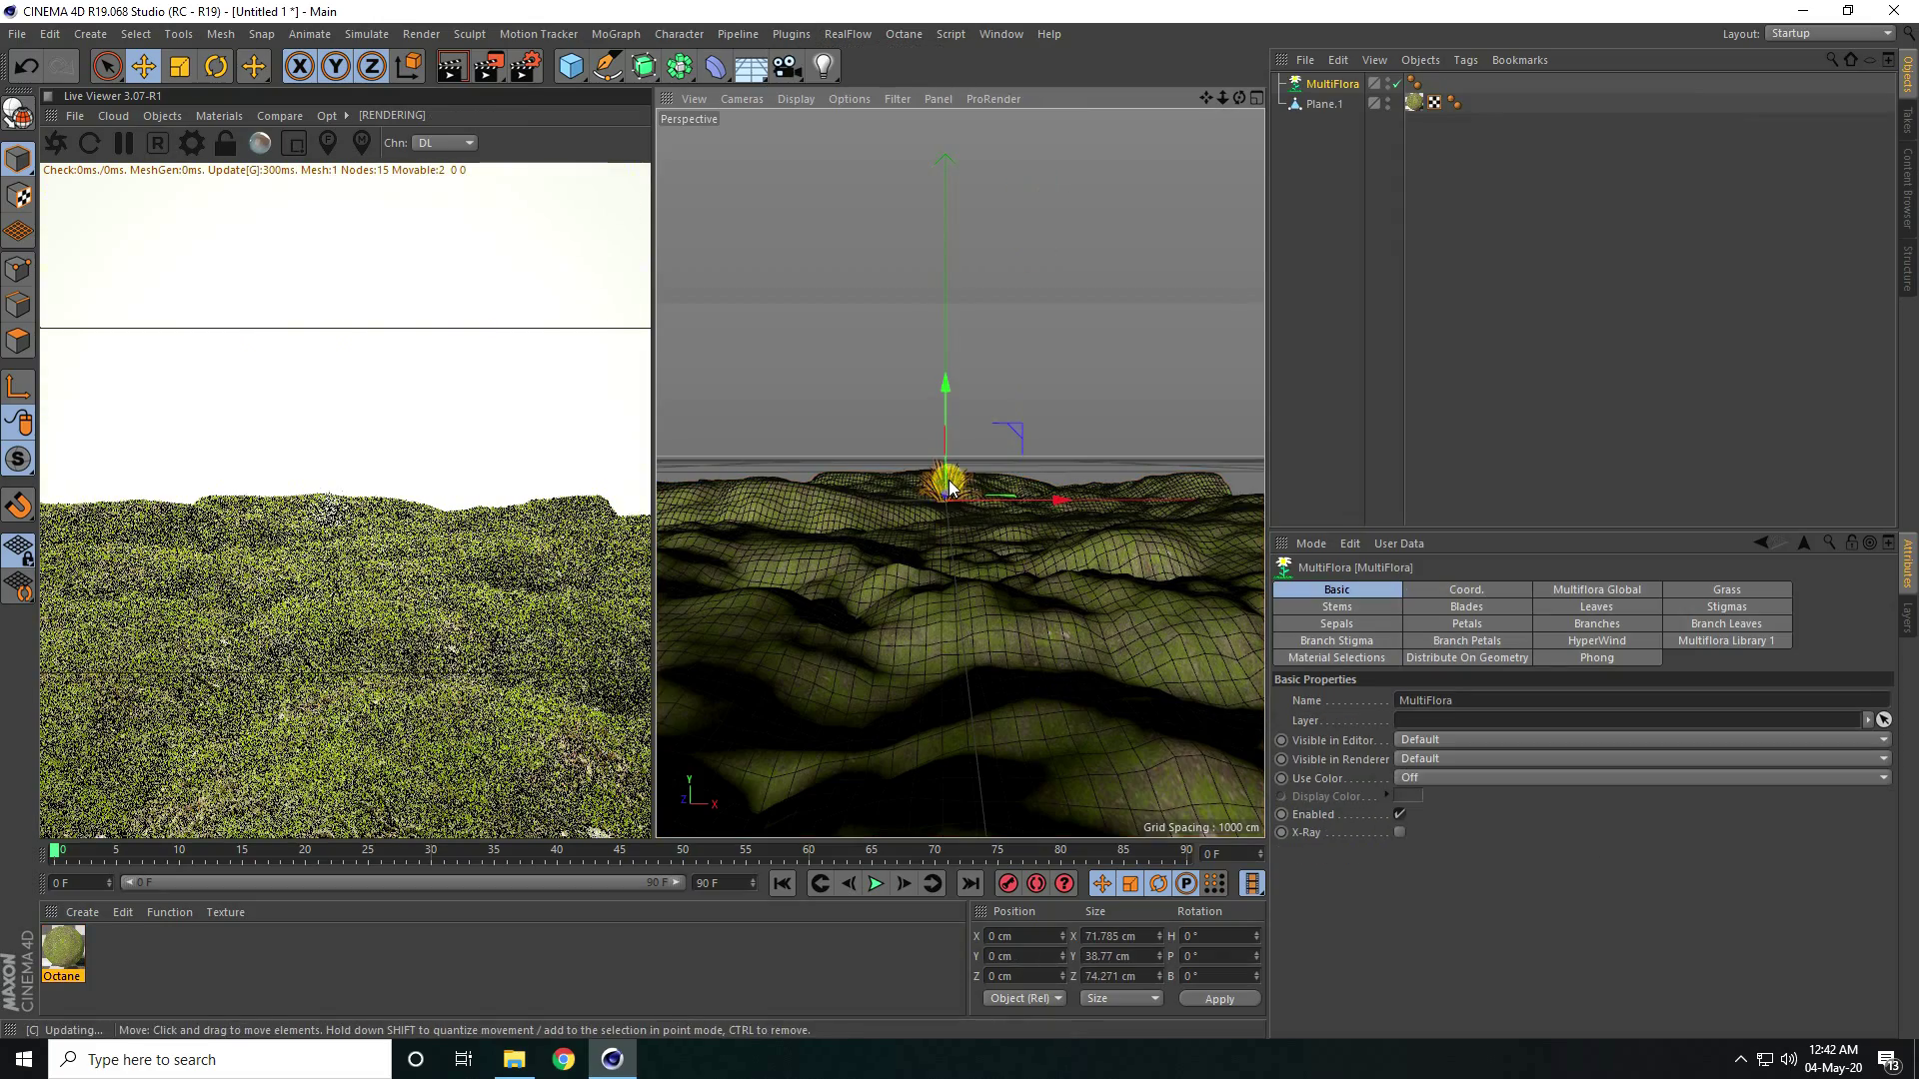
scroll(950, 487, up, 5)
scroll(911, 609, up, 5)
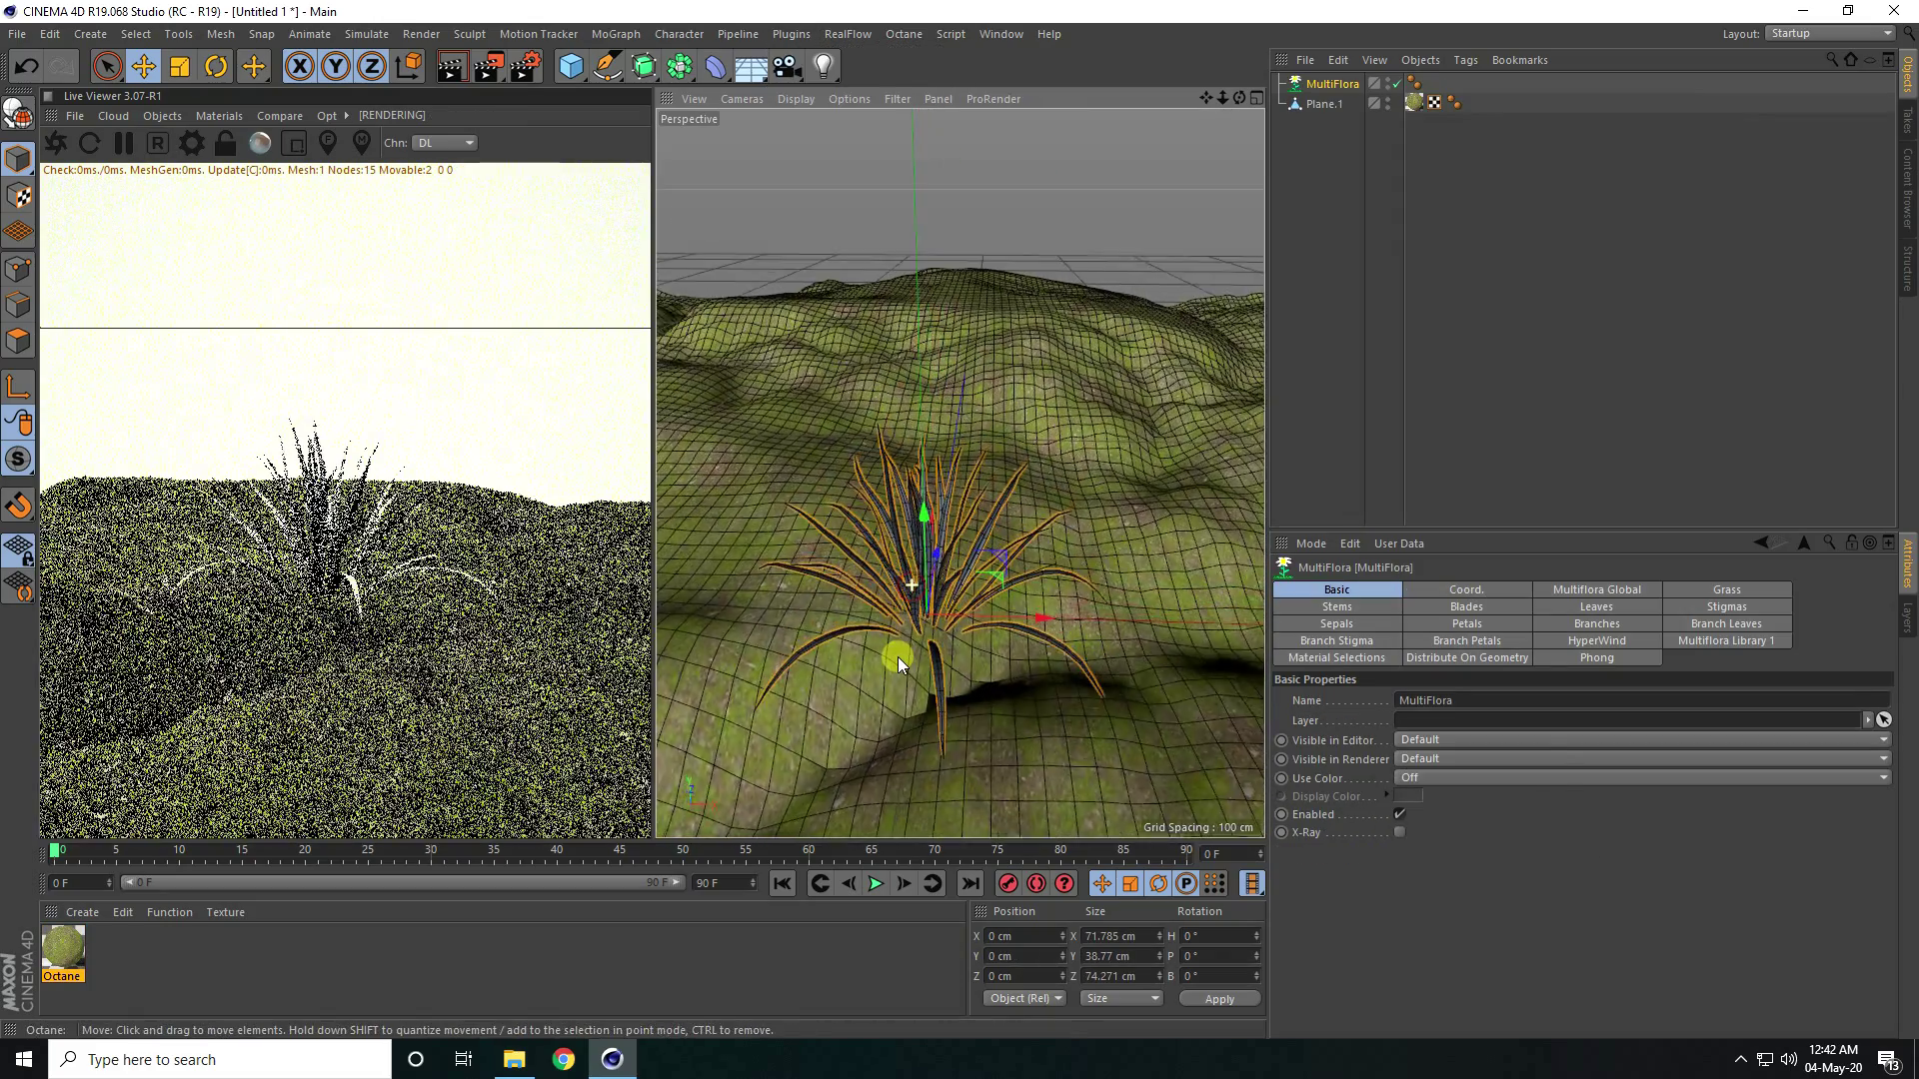
alt+middle_drag(891, 656, 962, 553)
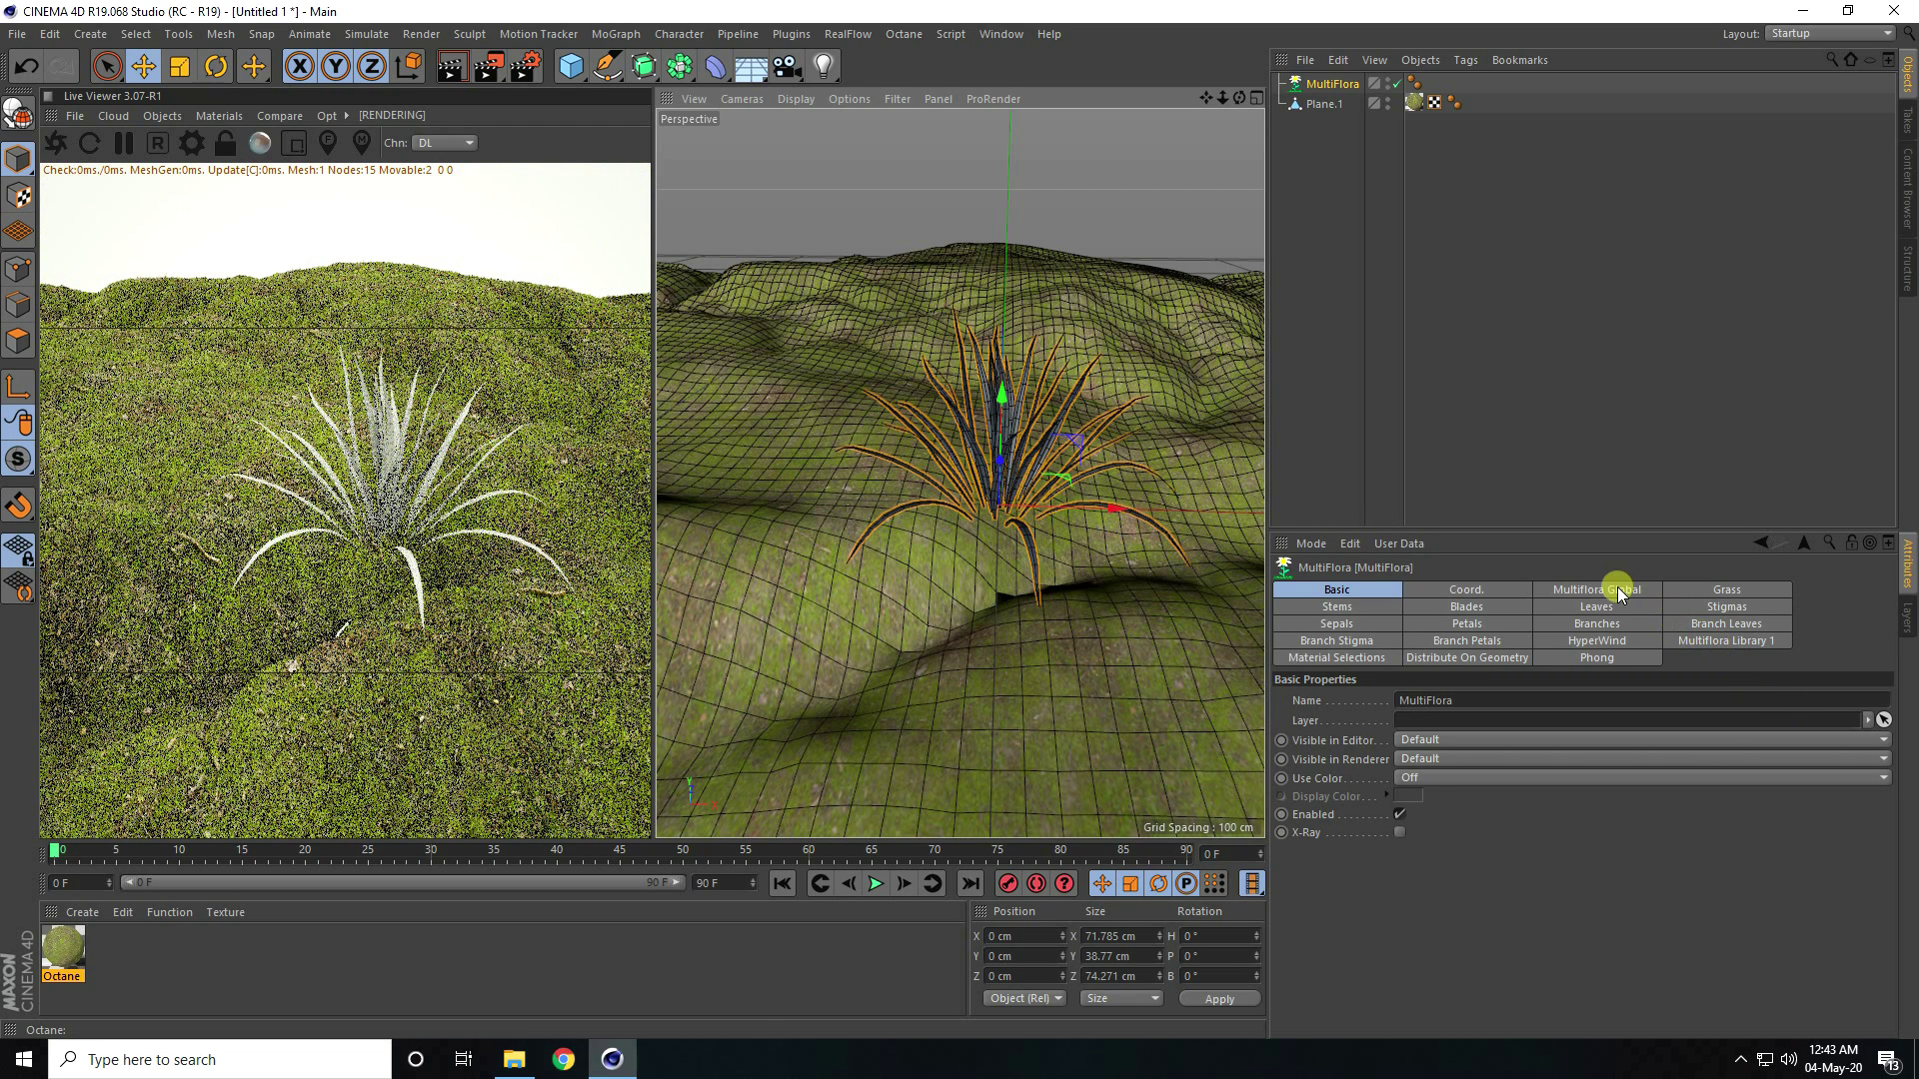
Load the White Aster preset from Multiflora Library 1 into the MultiFlora object
click(1692, 645)
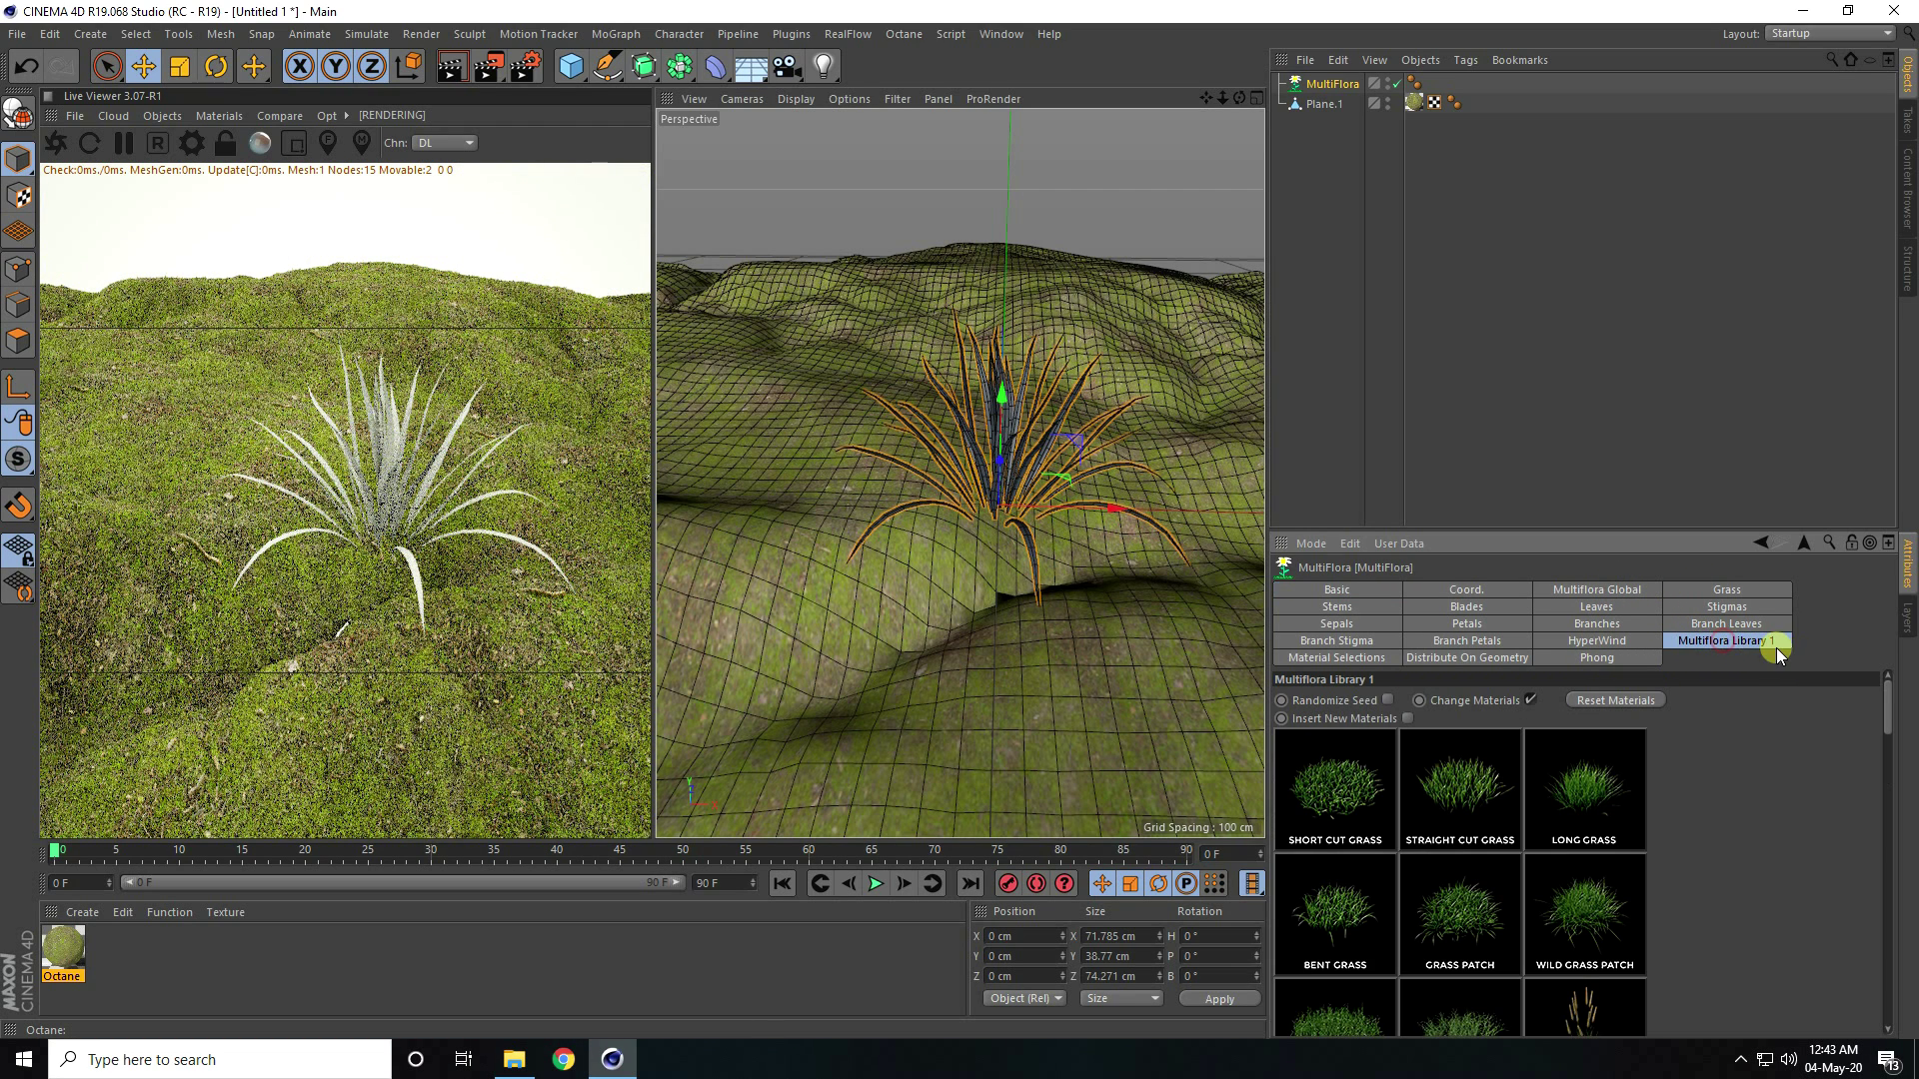
scroll(1741, 871, down, 10)
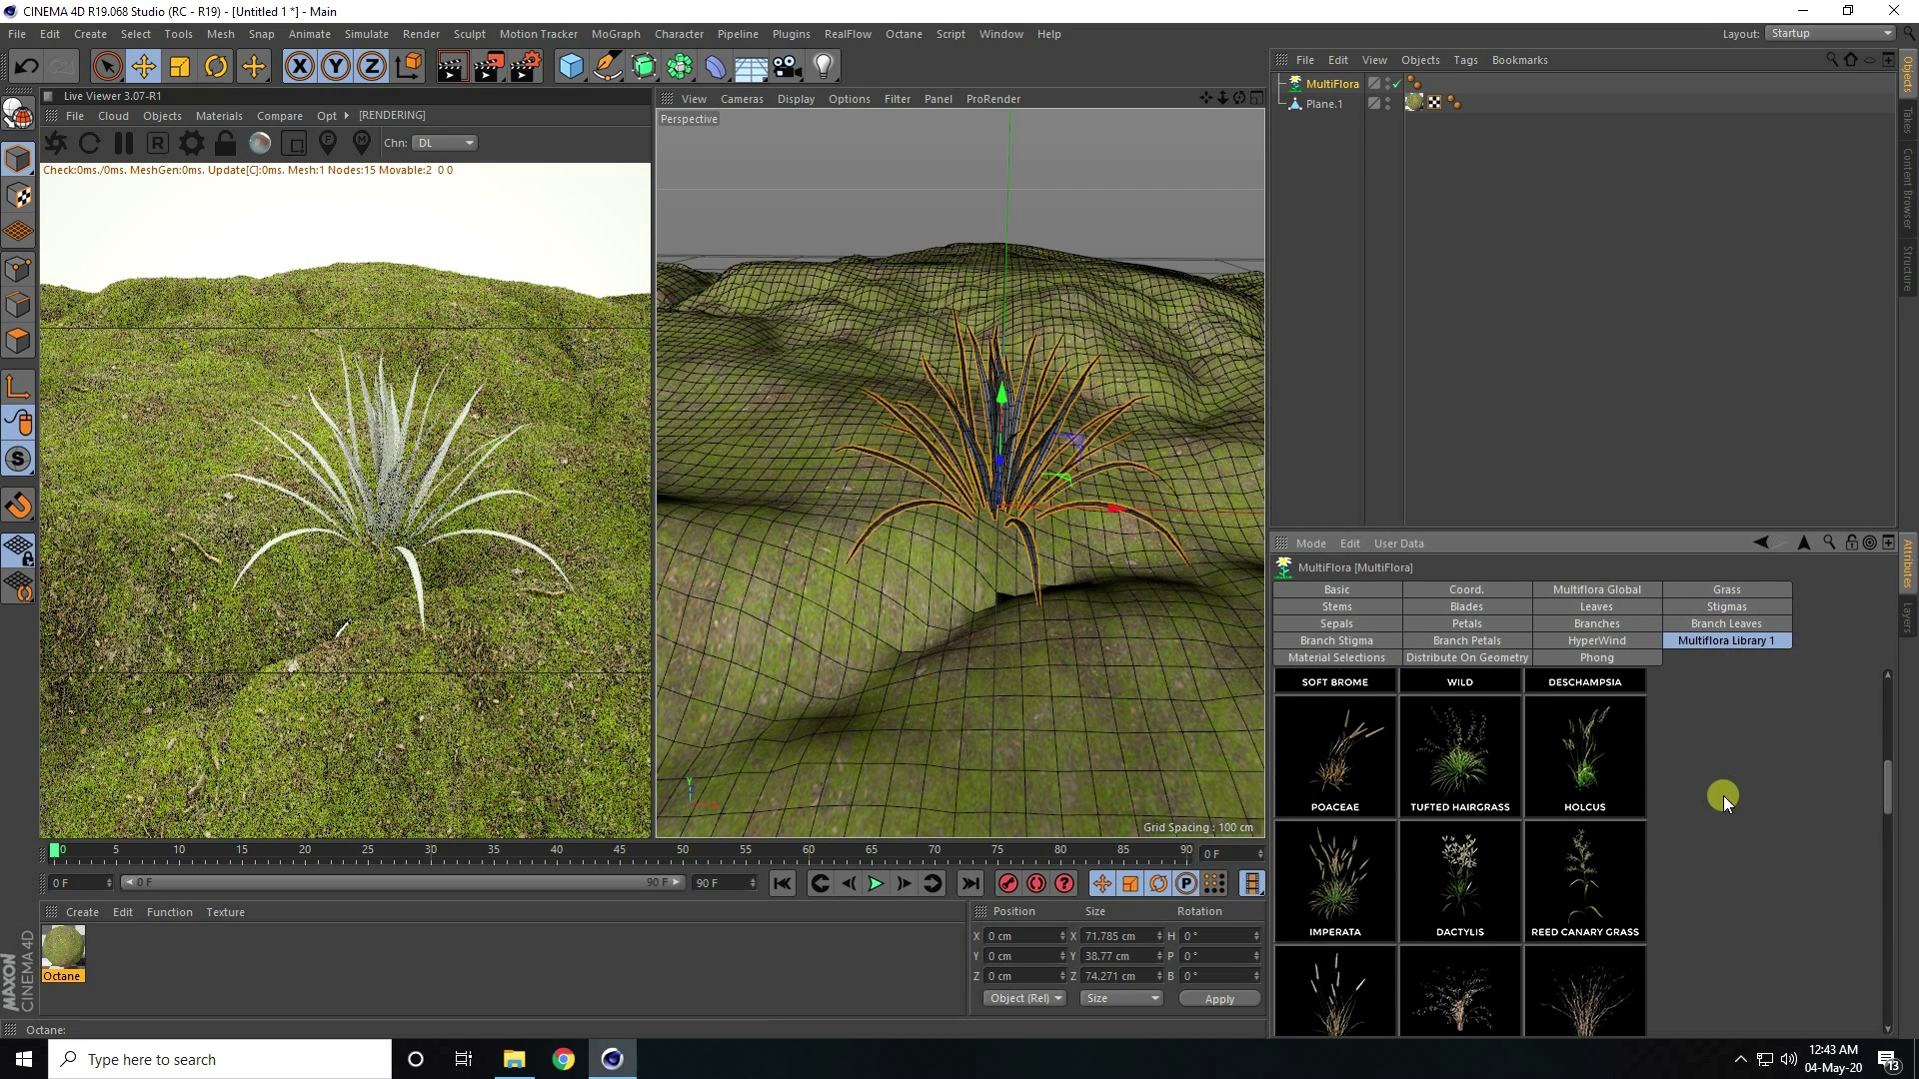
scroll(1719, 785, down, 8)
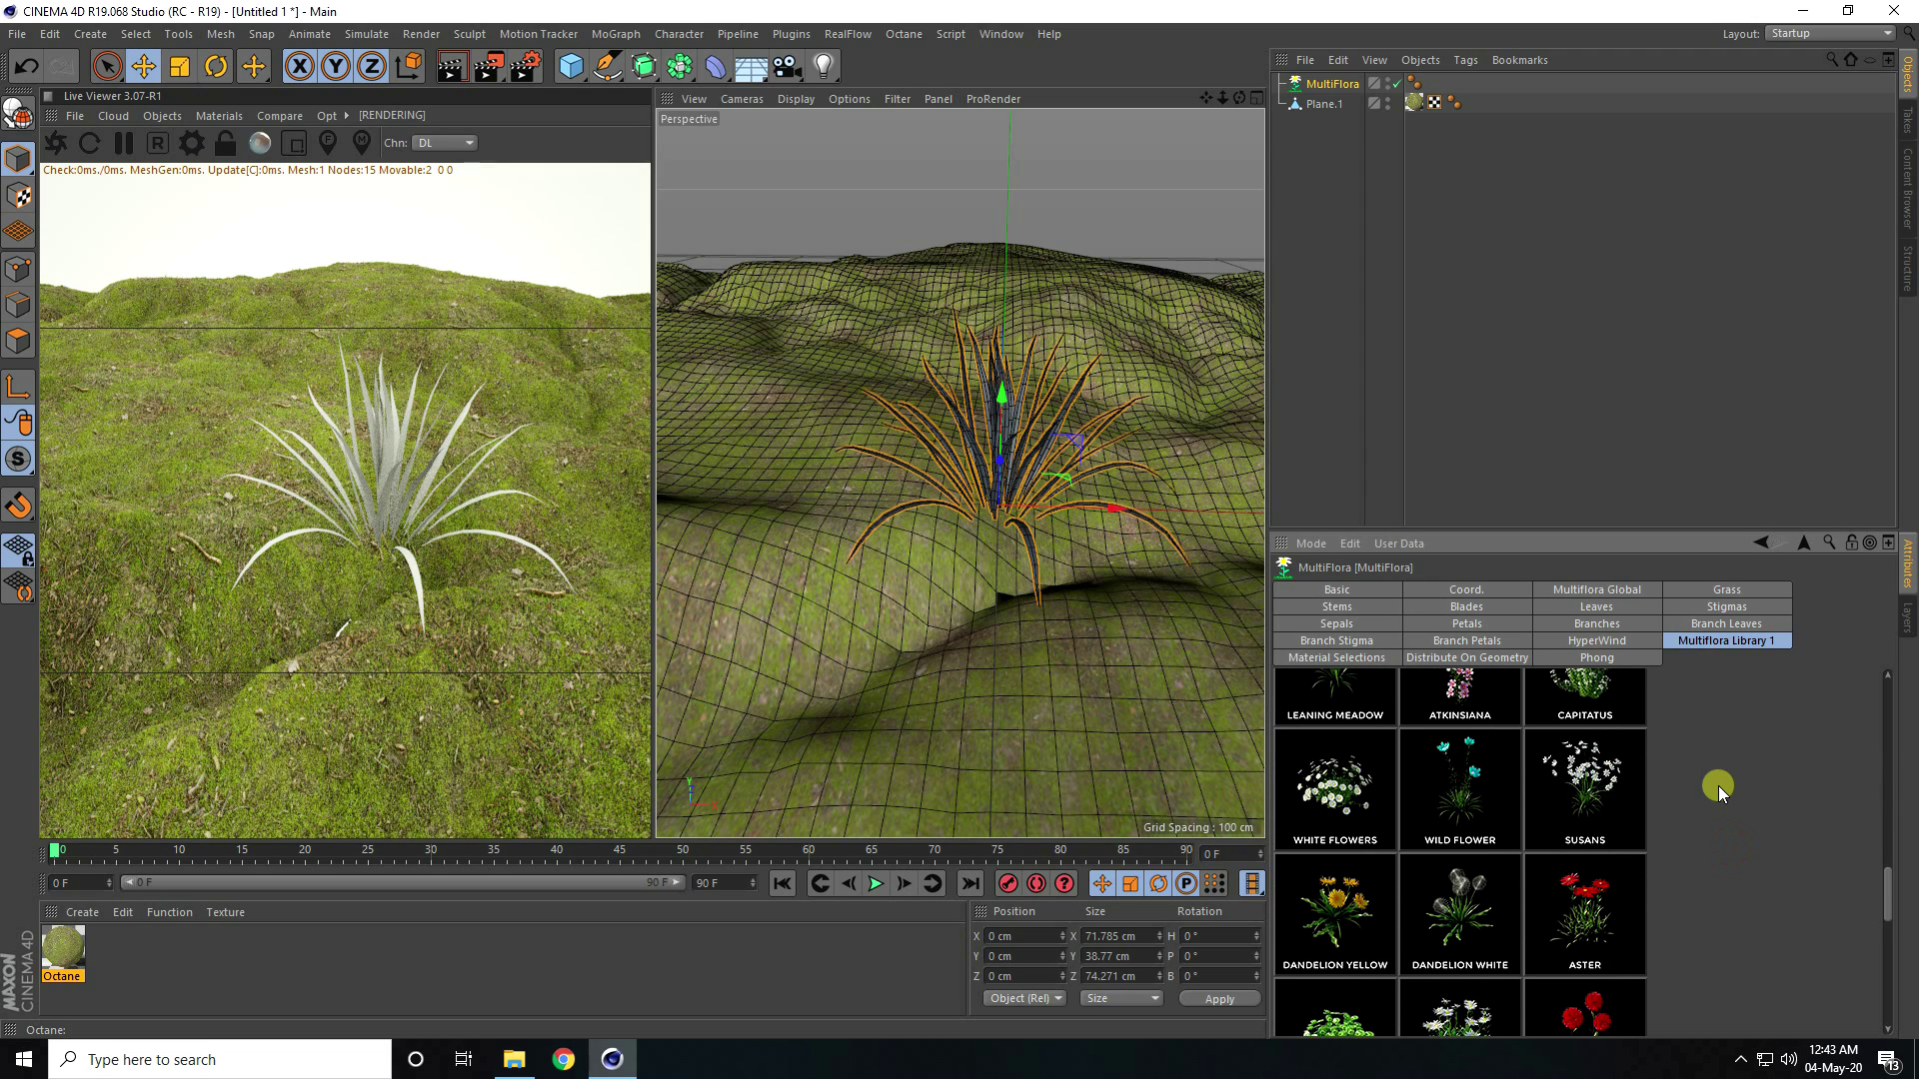
scroll(1718, 785, down, 1)
click(1457, 924)
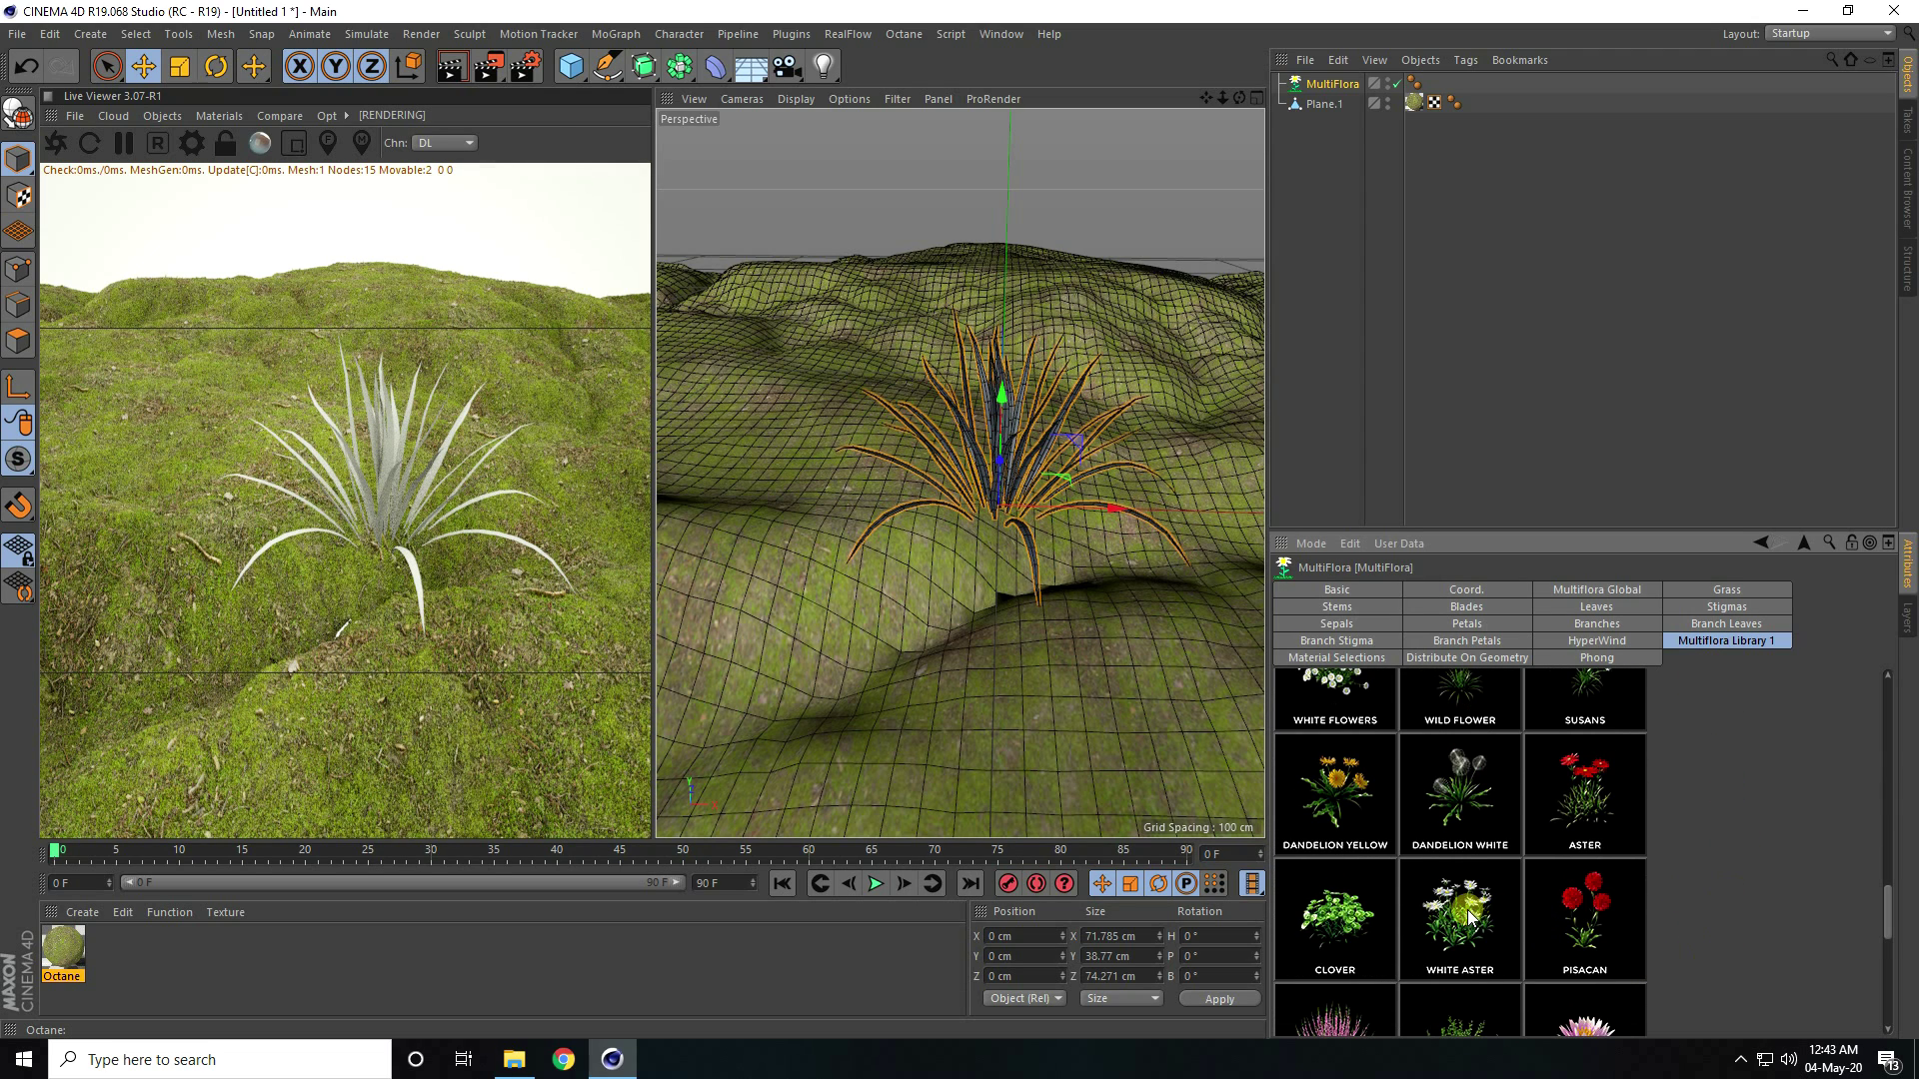
scroll(950, 450, down, 3)
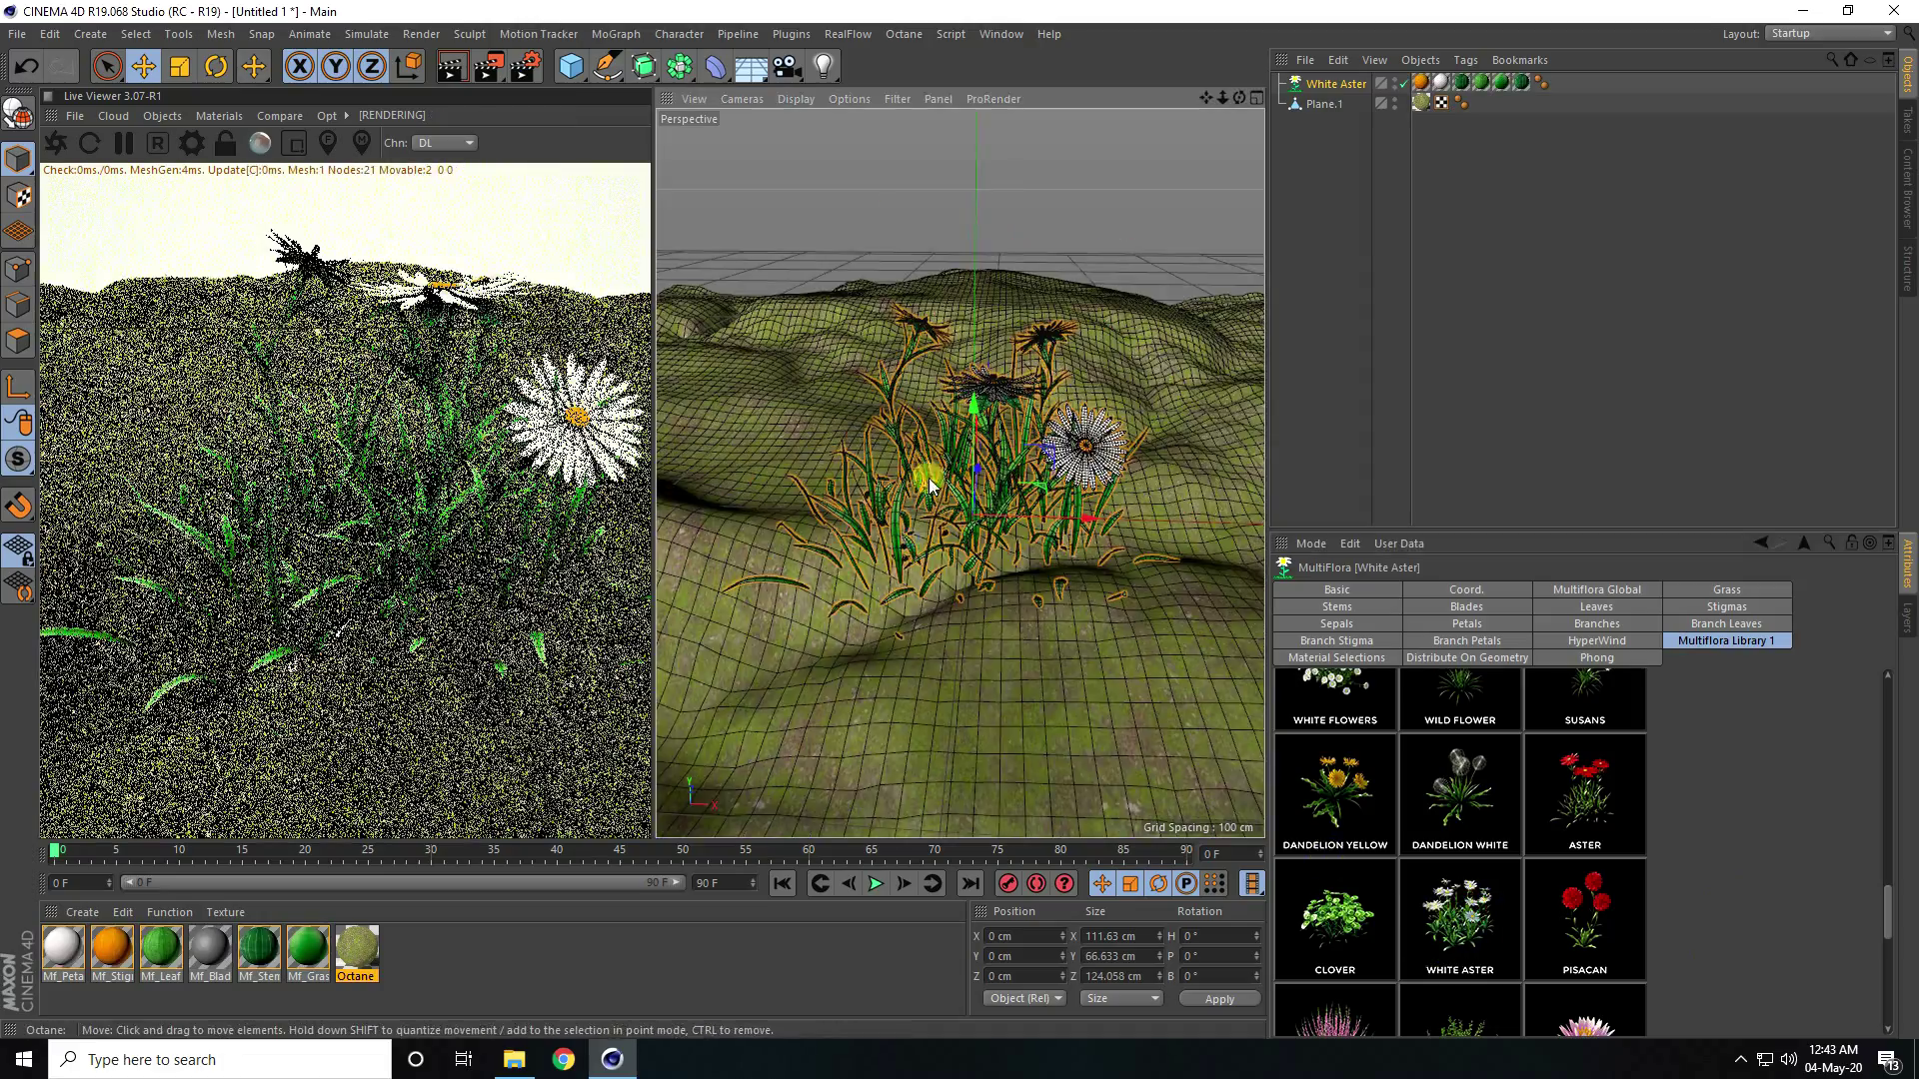
scroll(969, 368, up, 8)
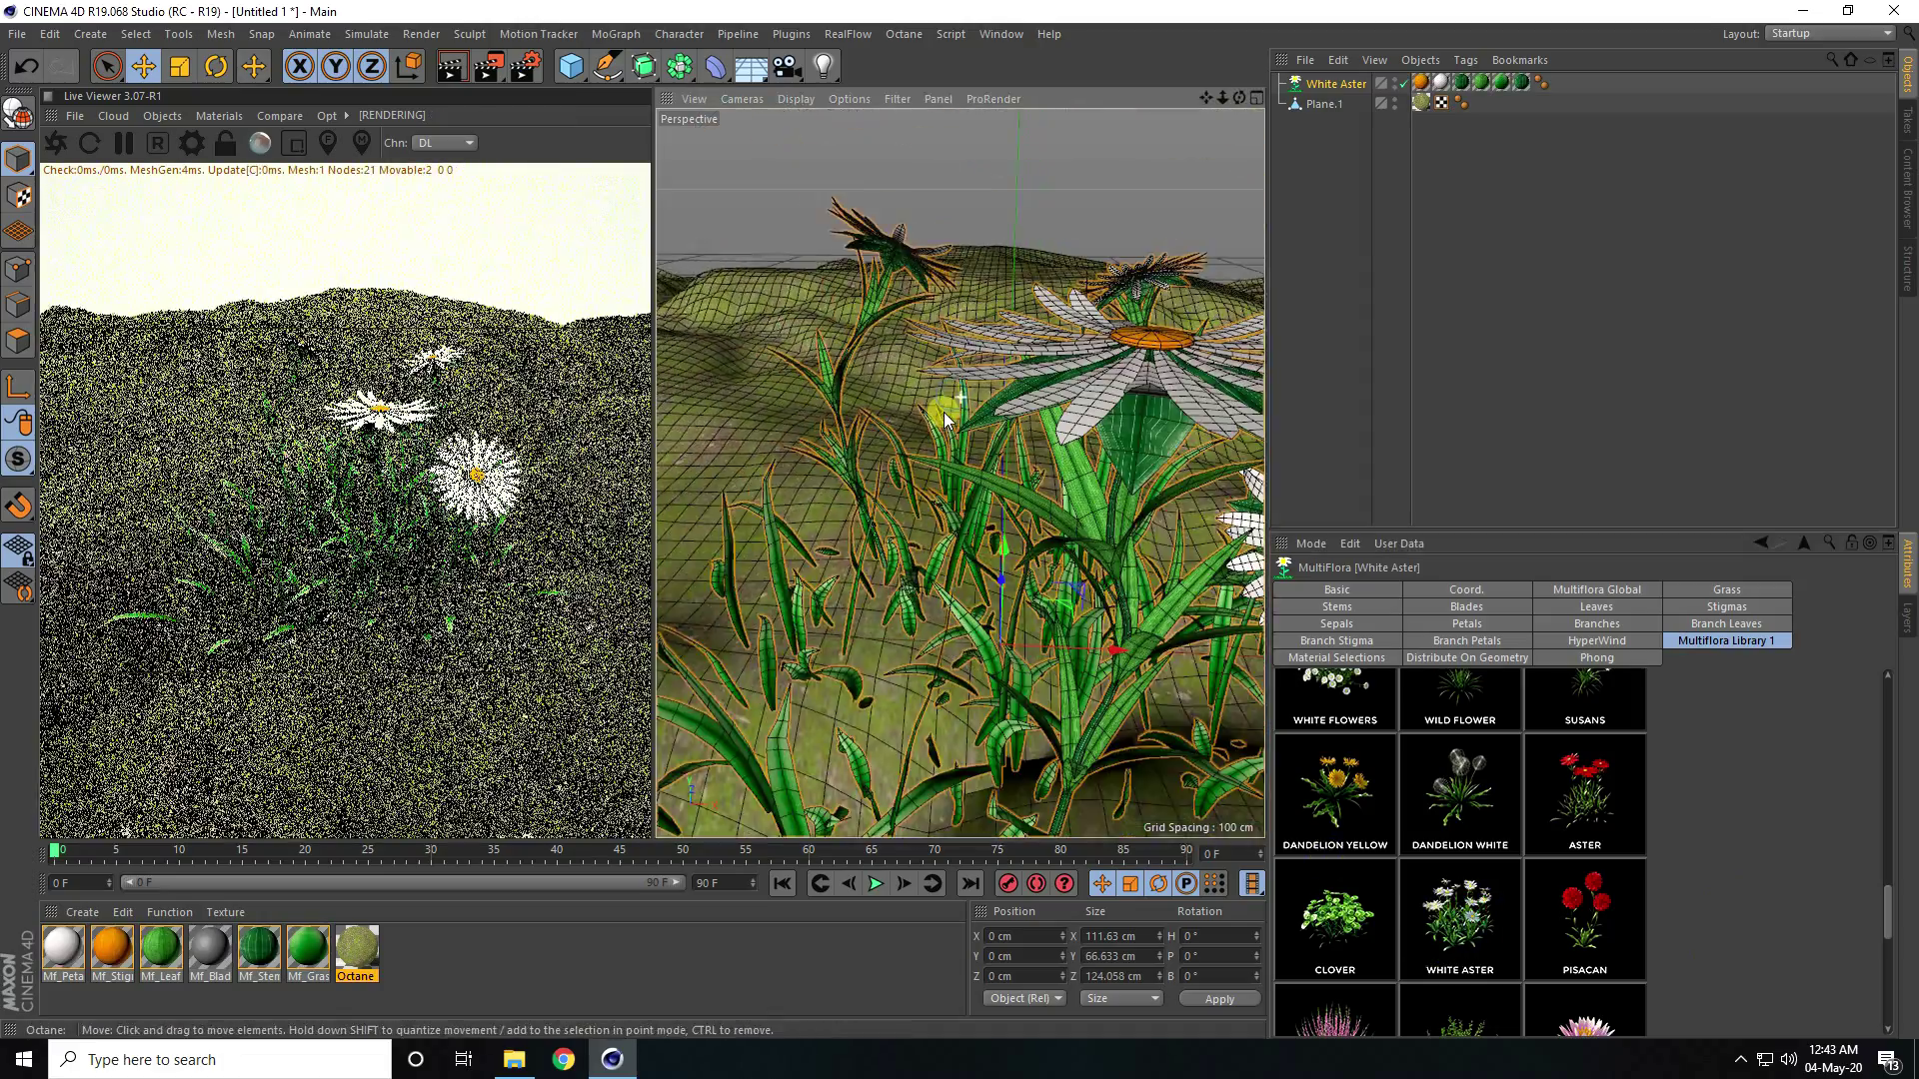
scroll(1131, 483, up, 5)
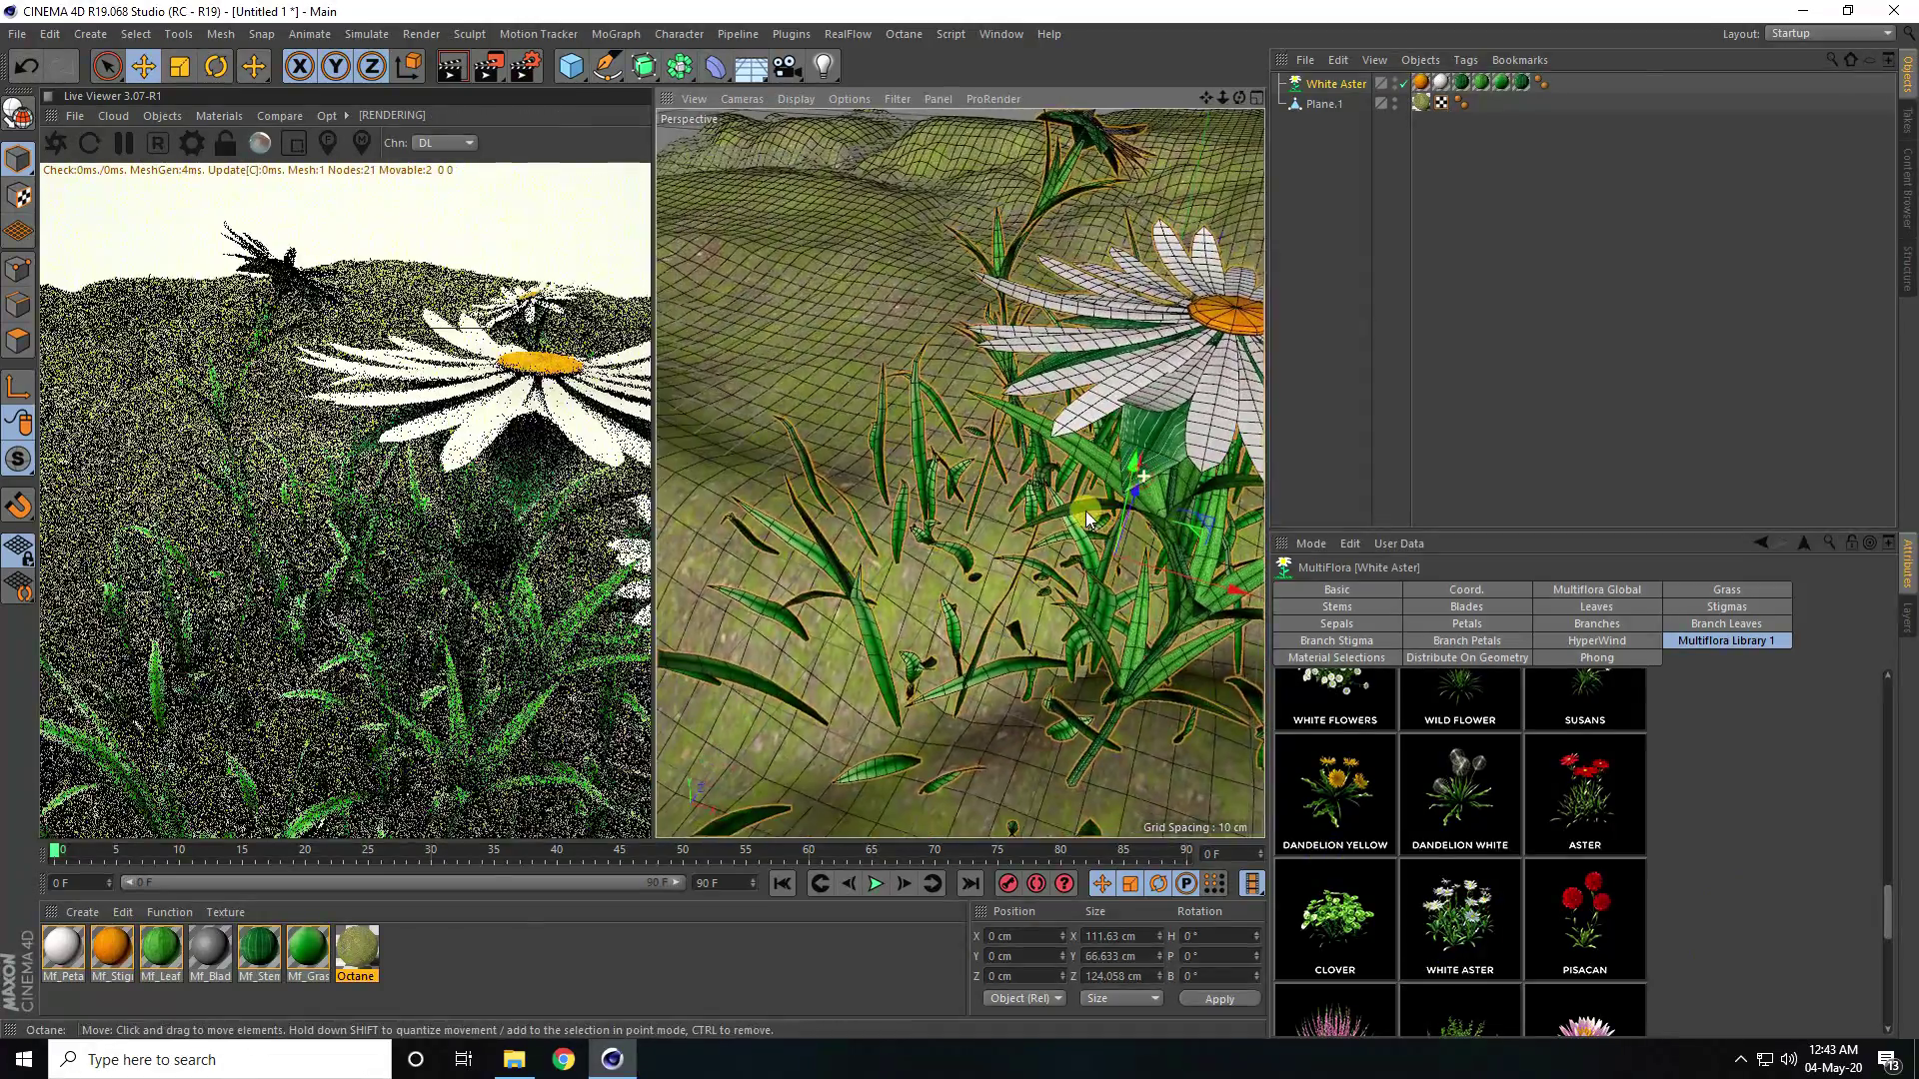
alt+drag(1132, 483, 1039, 618)
scroll(870, 559, down, 6)
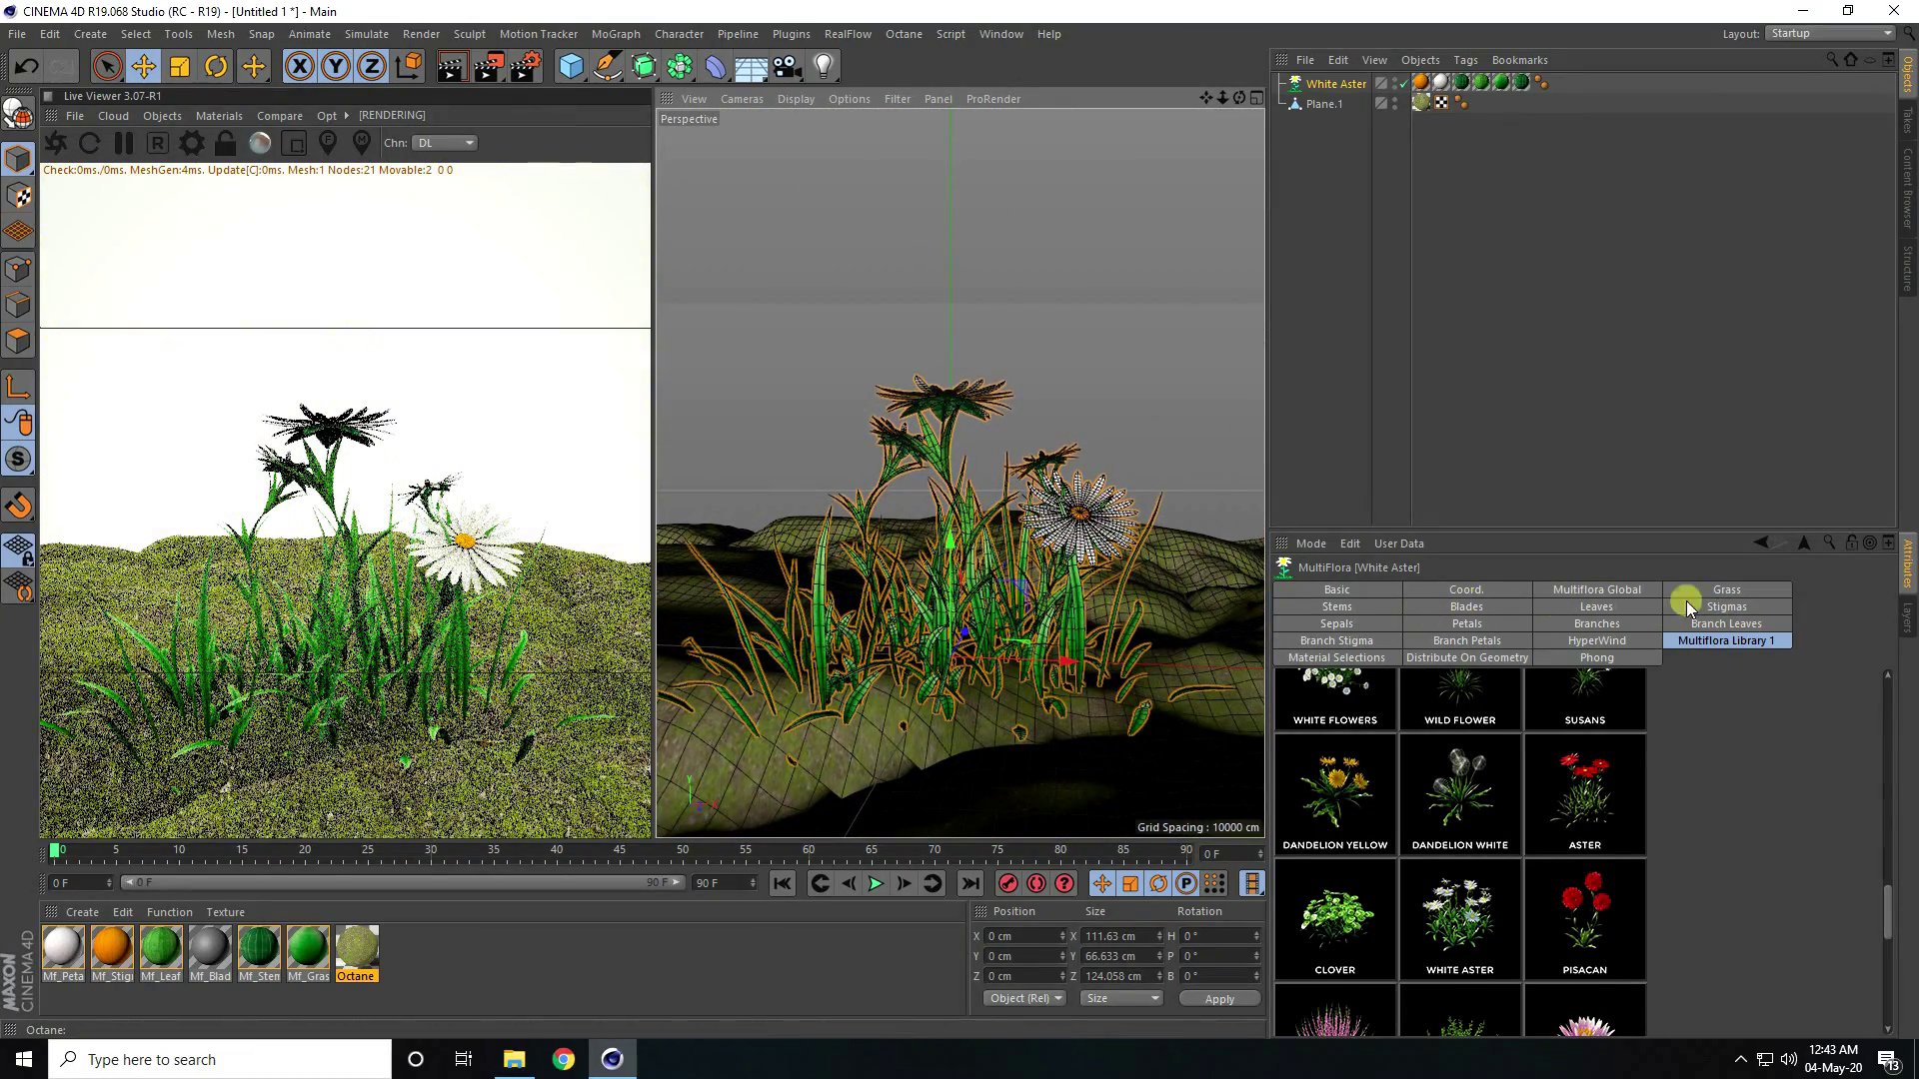
Reduce the White Aster's Grass Size to 0.58
click(1732, 593)
scroll(1509, 814, up, 5)
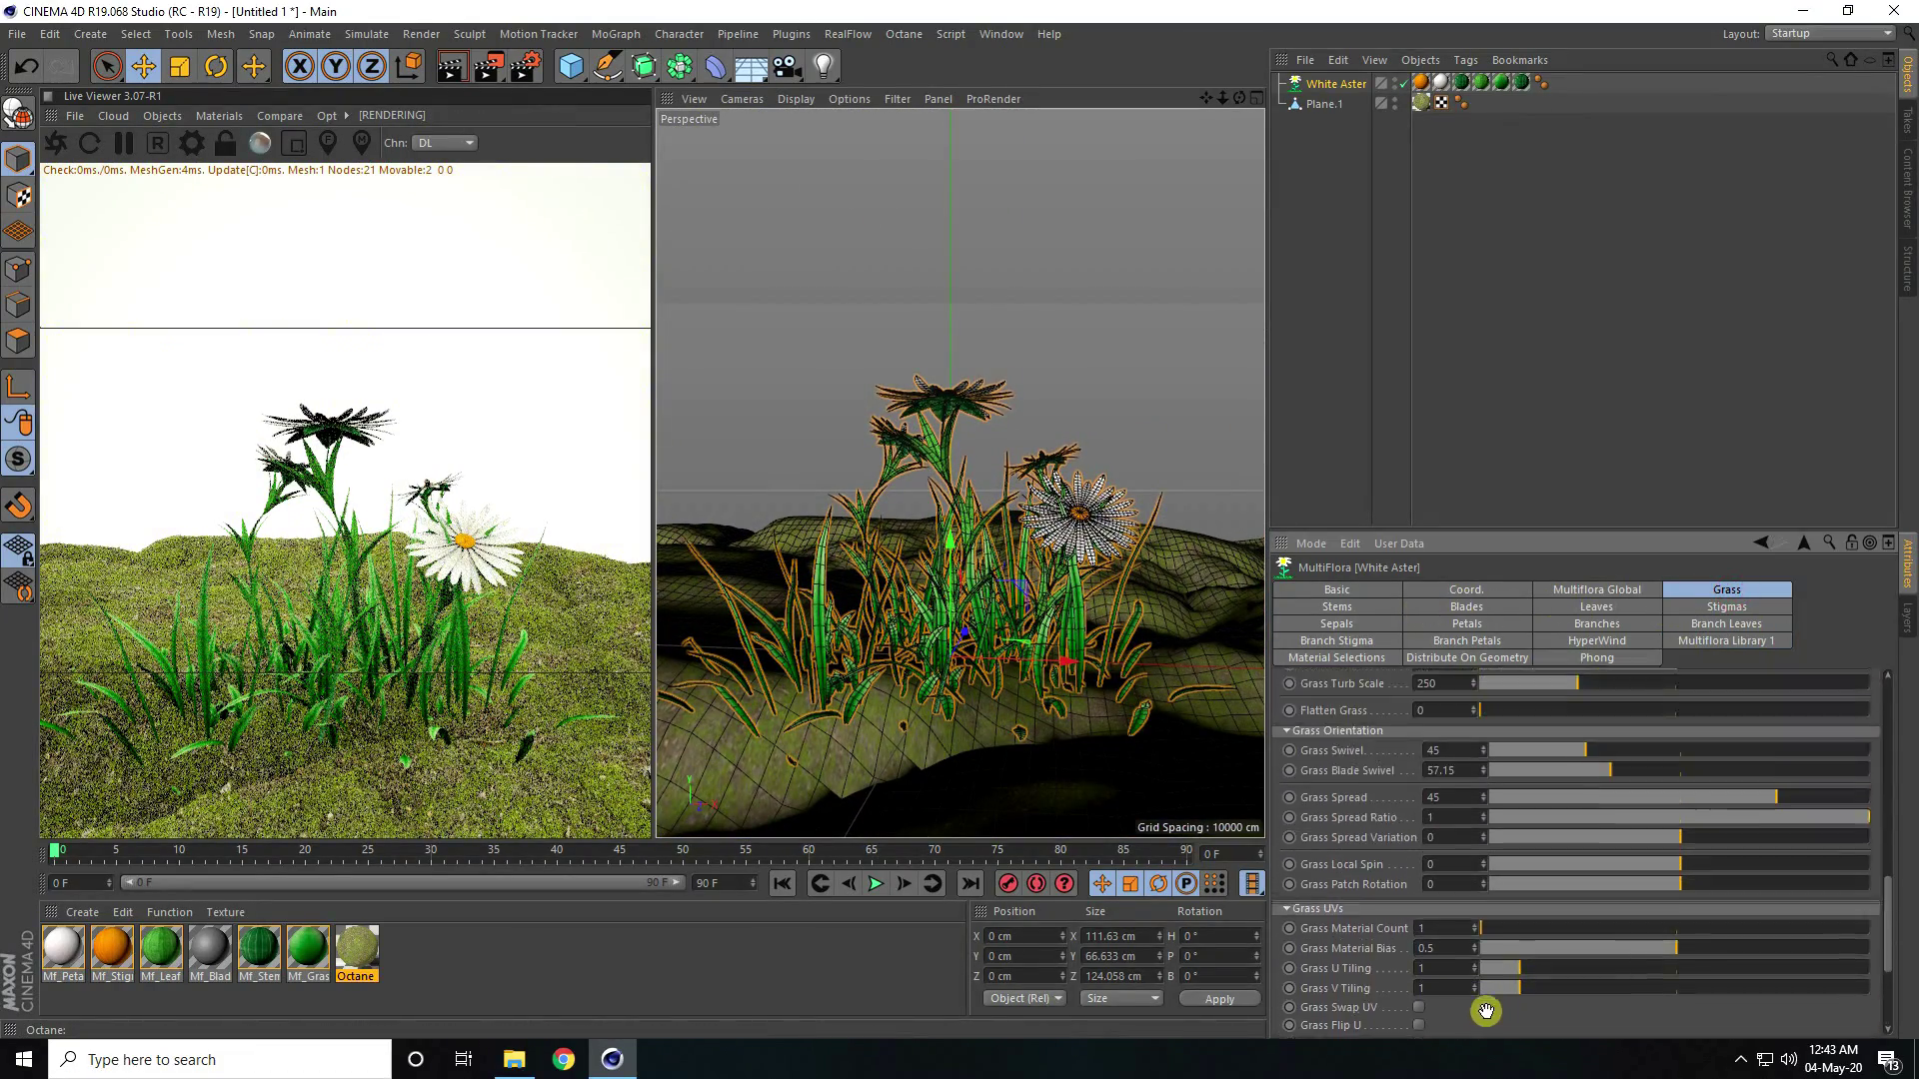
drag(1892, 924, 1889, 699)
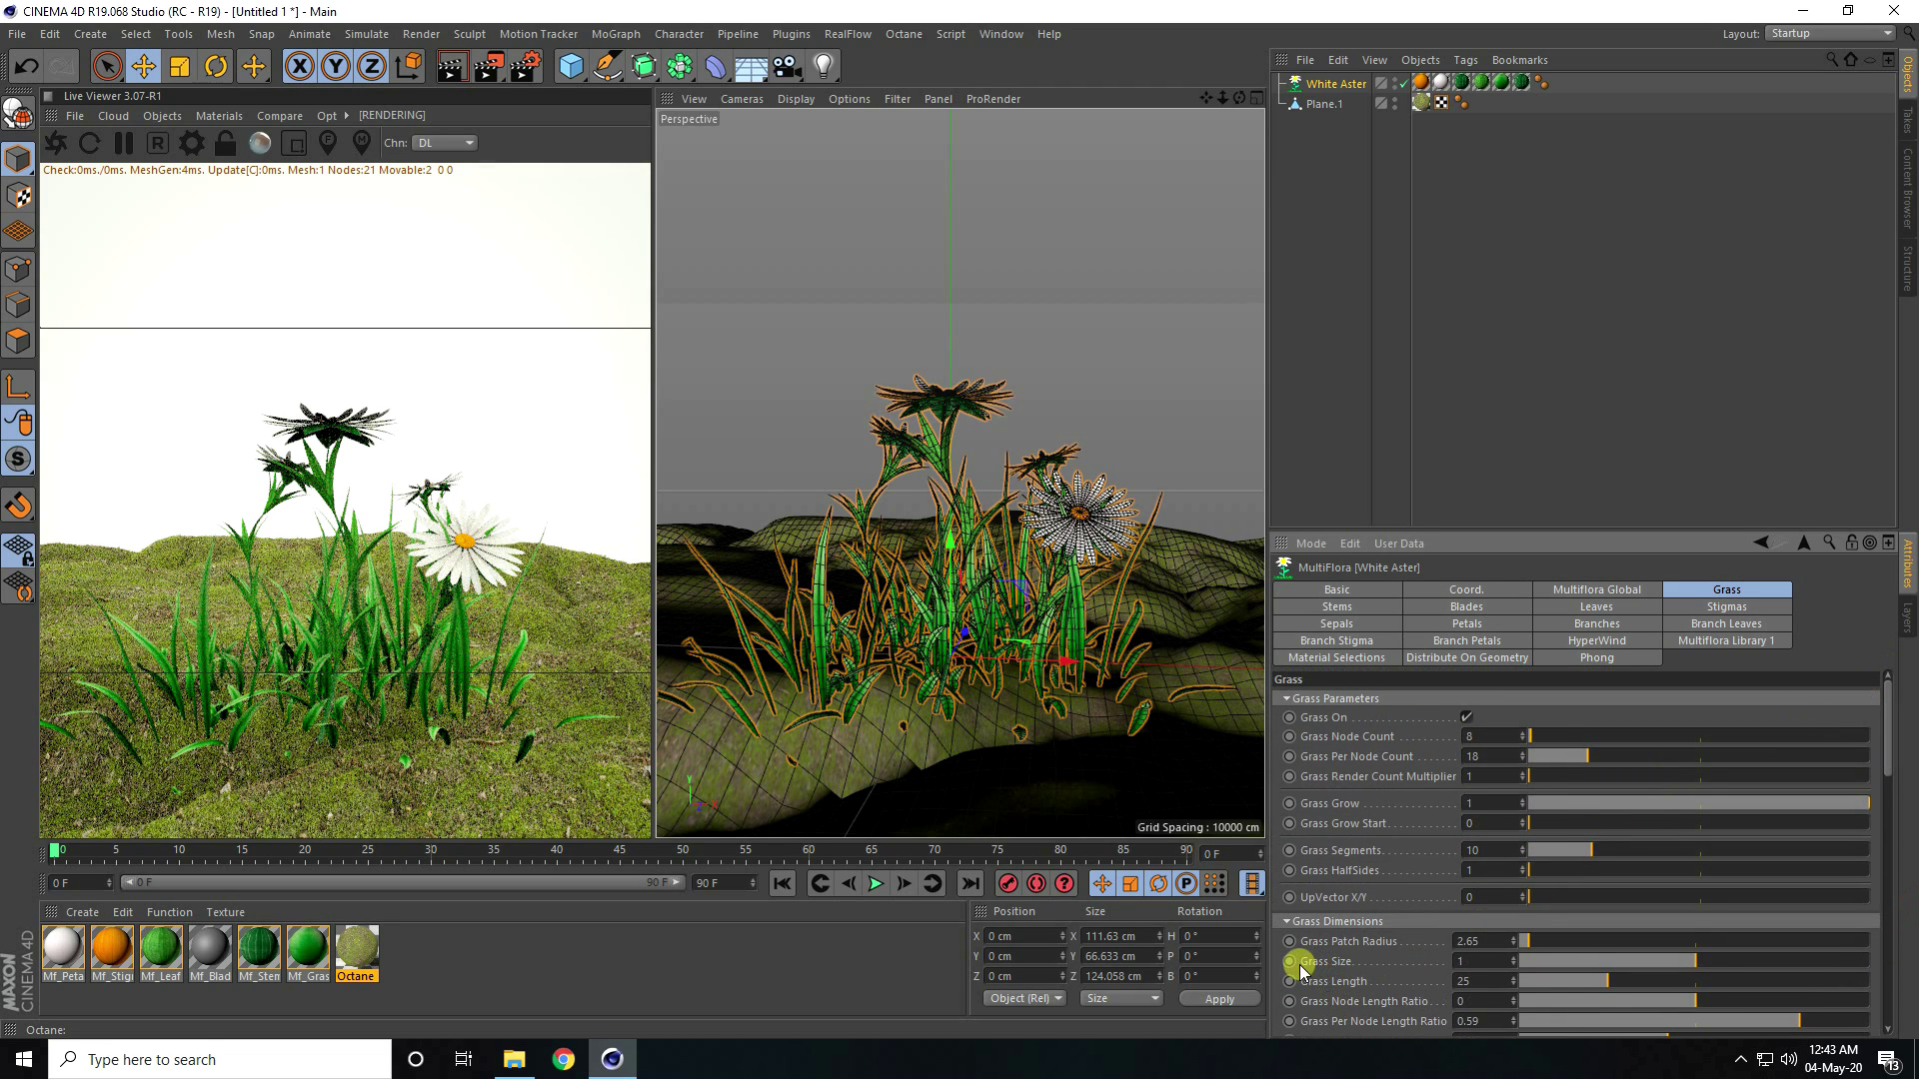
drag(1691, 960, 1619, 962)
alt+drag(1058, 547, 993, 561)
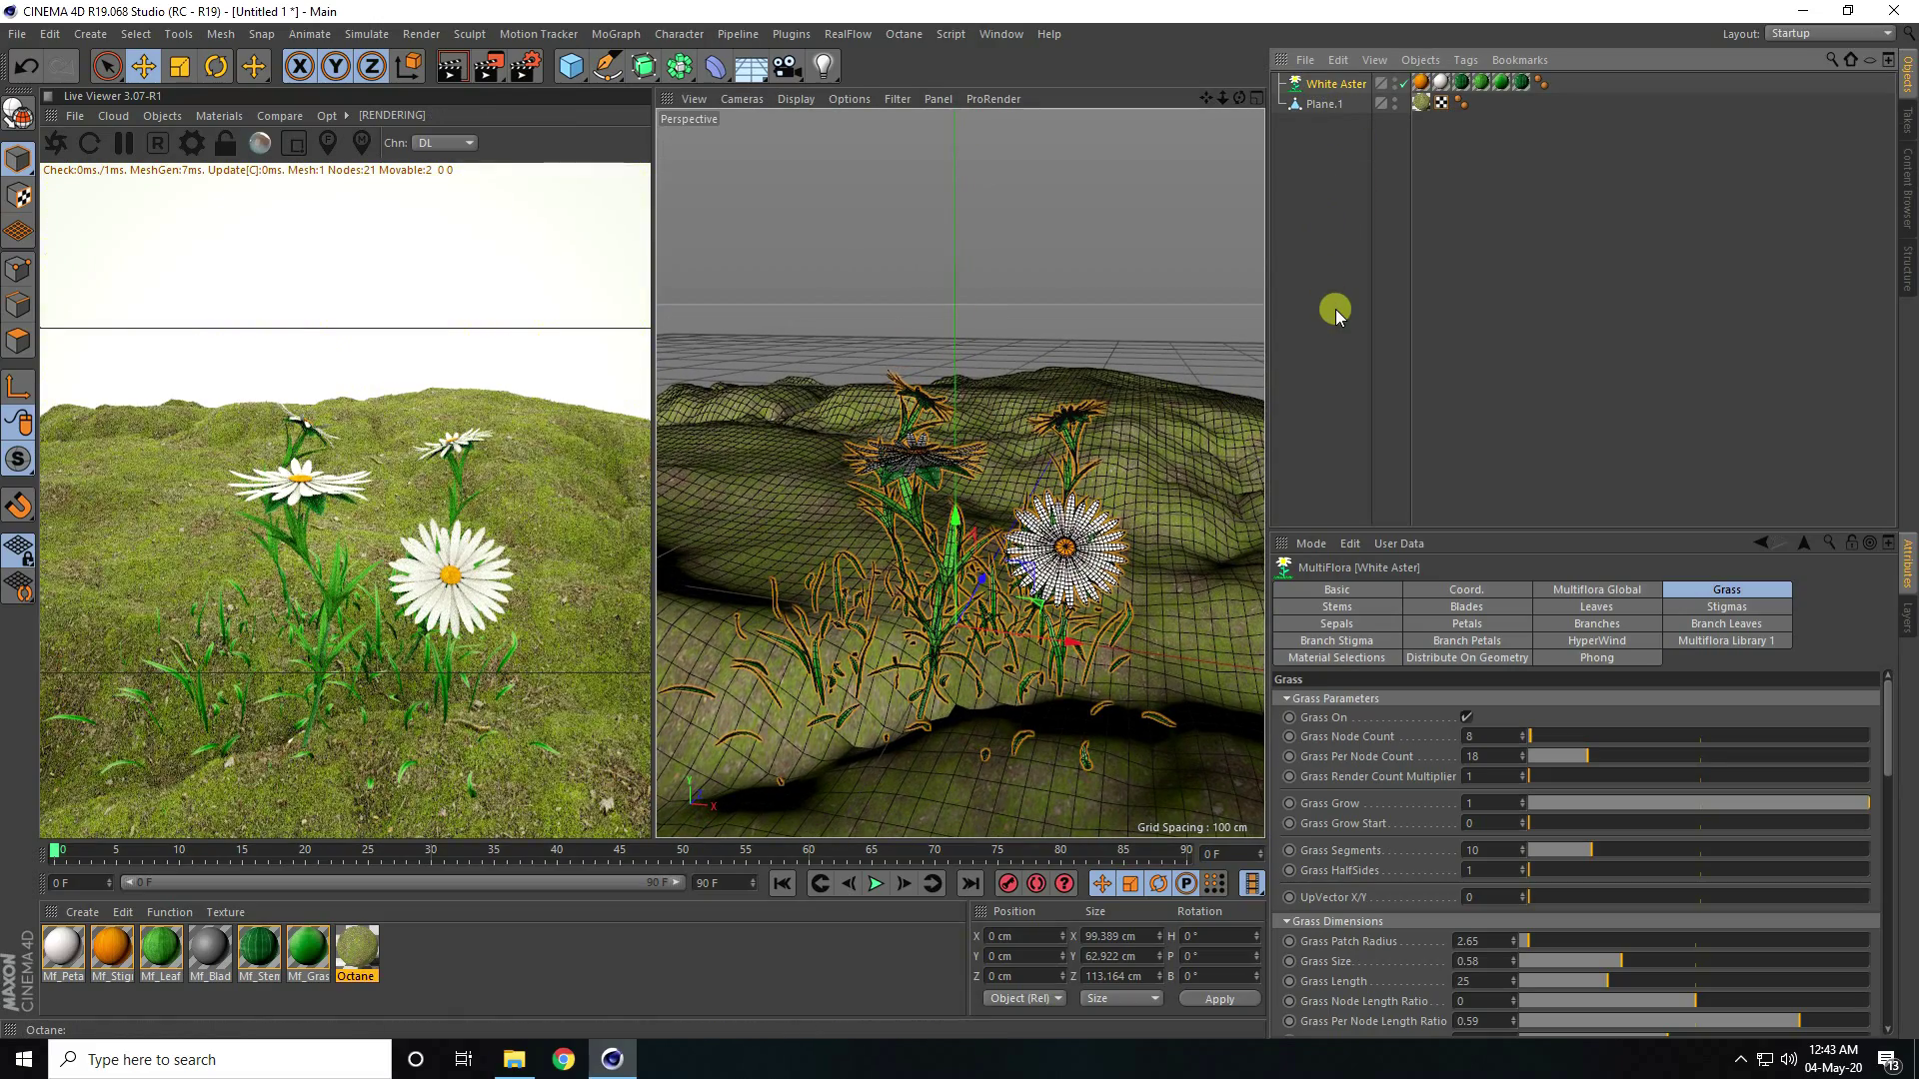
Duplicate the White Aster object and set the copy's Random Seed to 1239 for a different flower arrangement
key(ctrl+v)
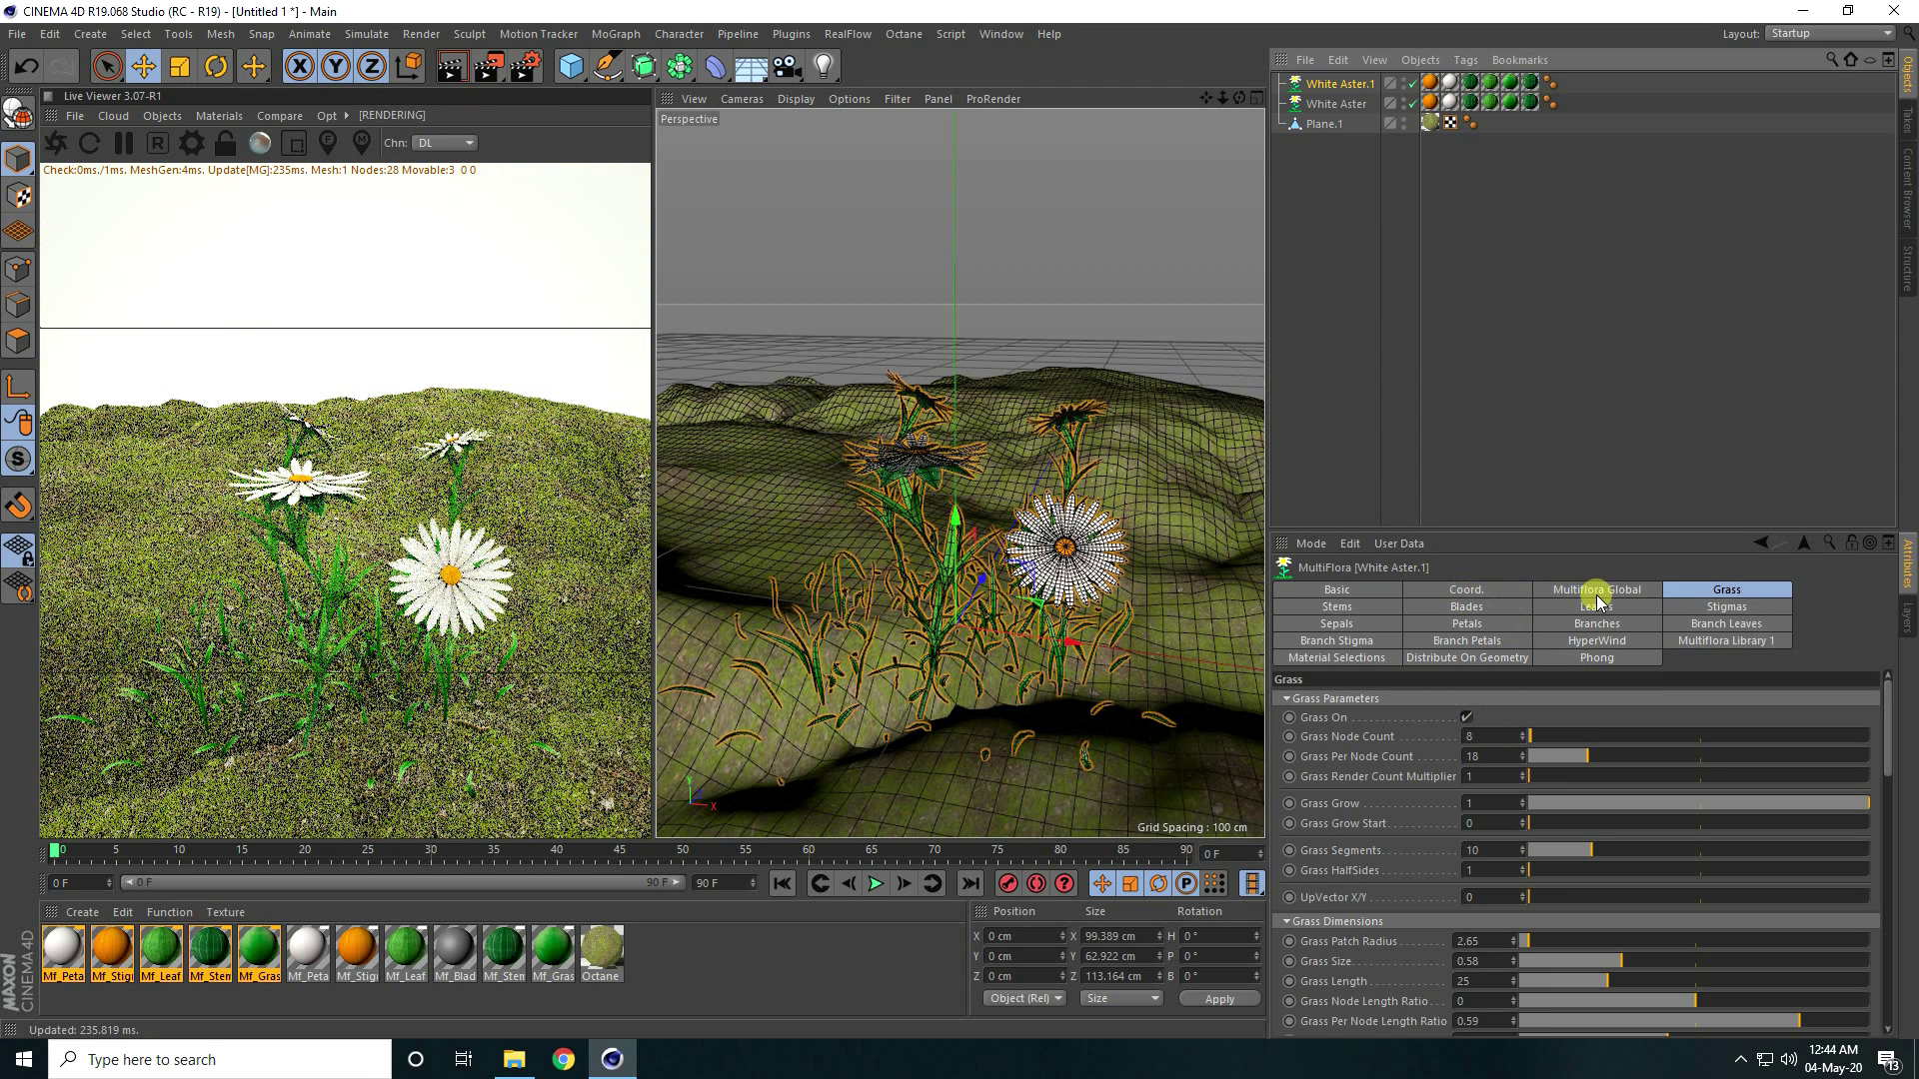
click(1566, 590)
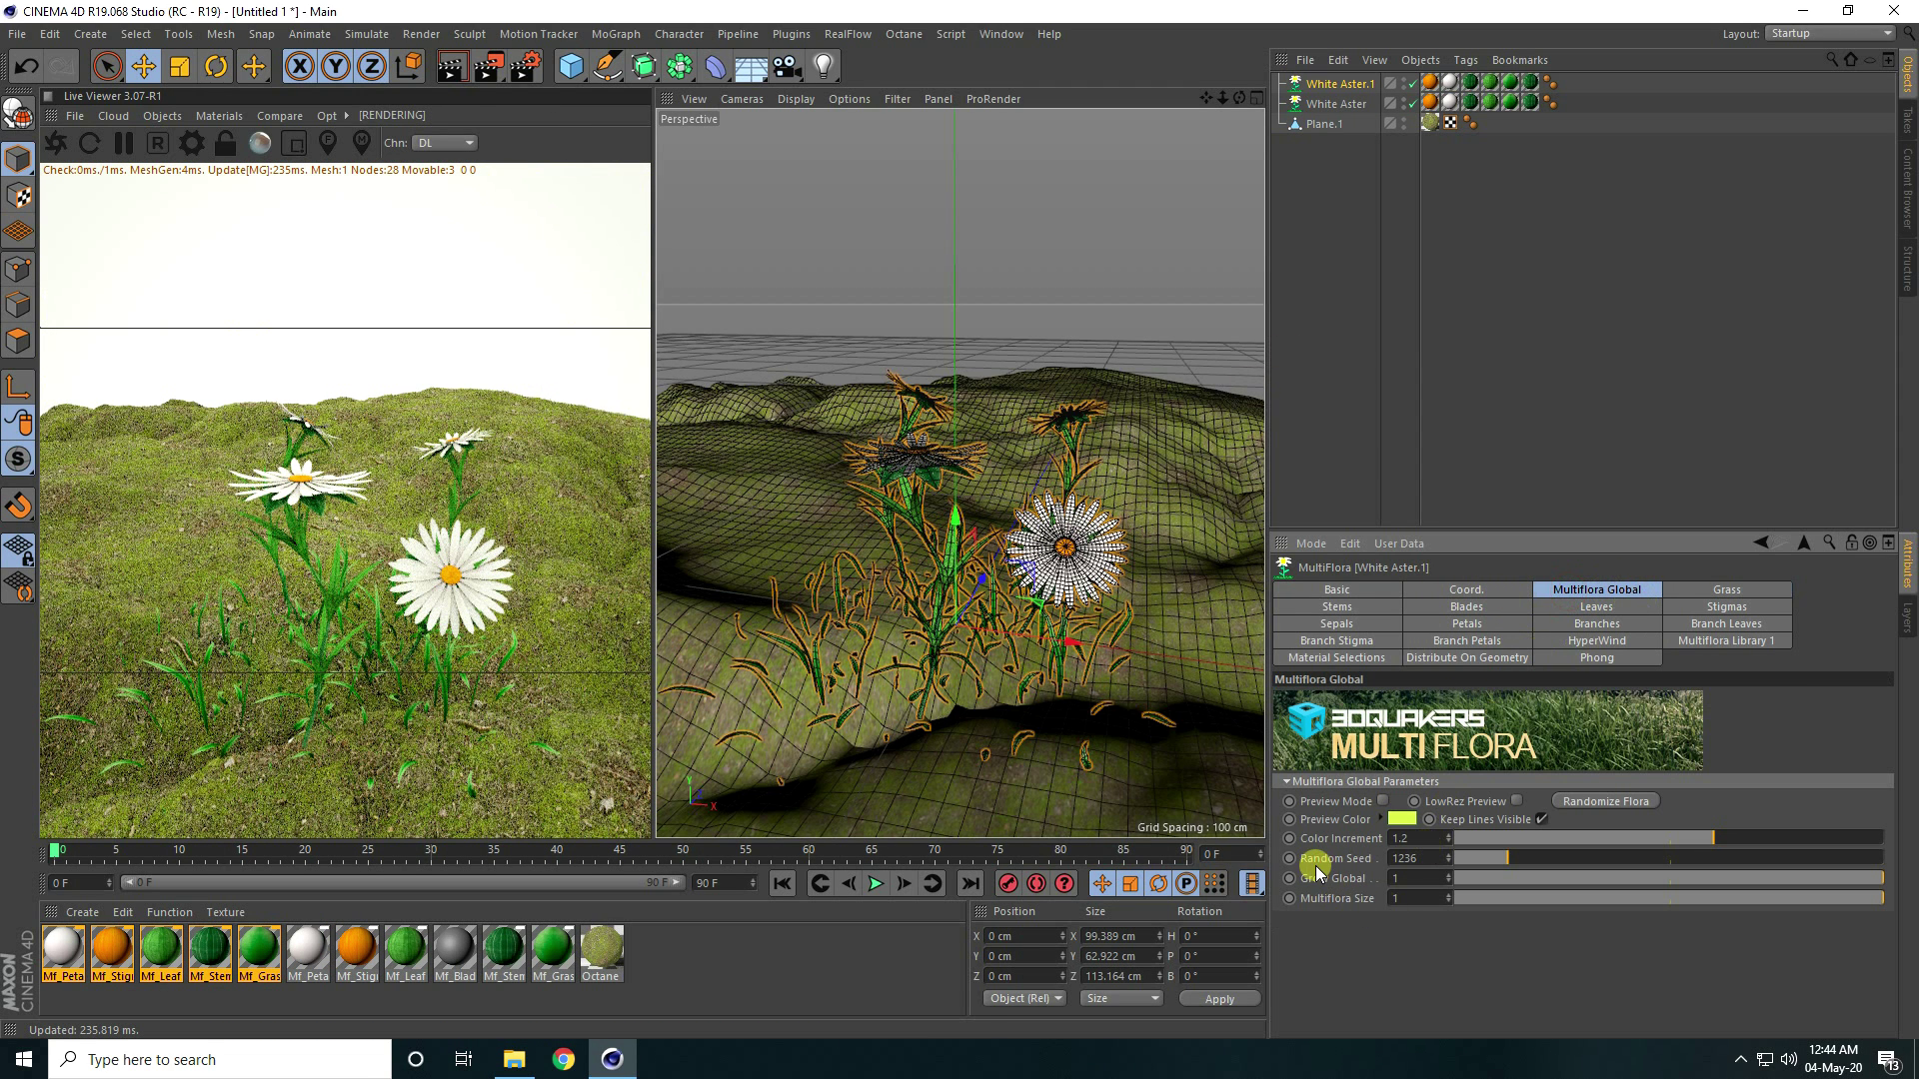
click(1448, 855)
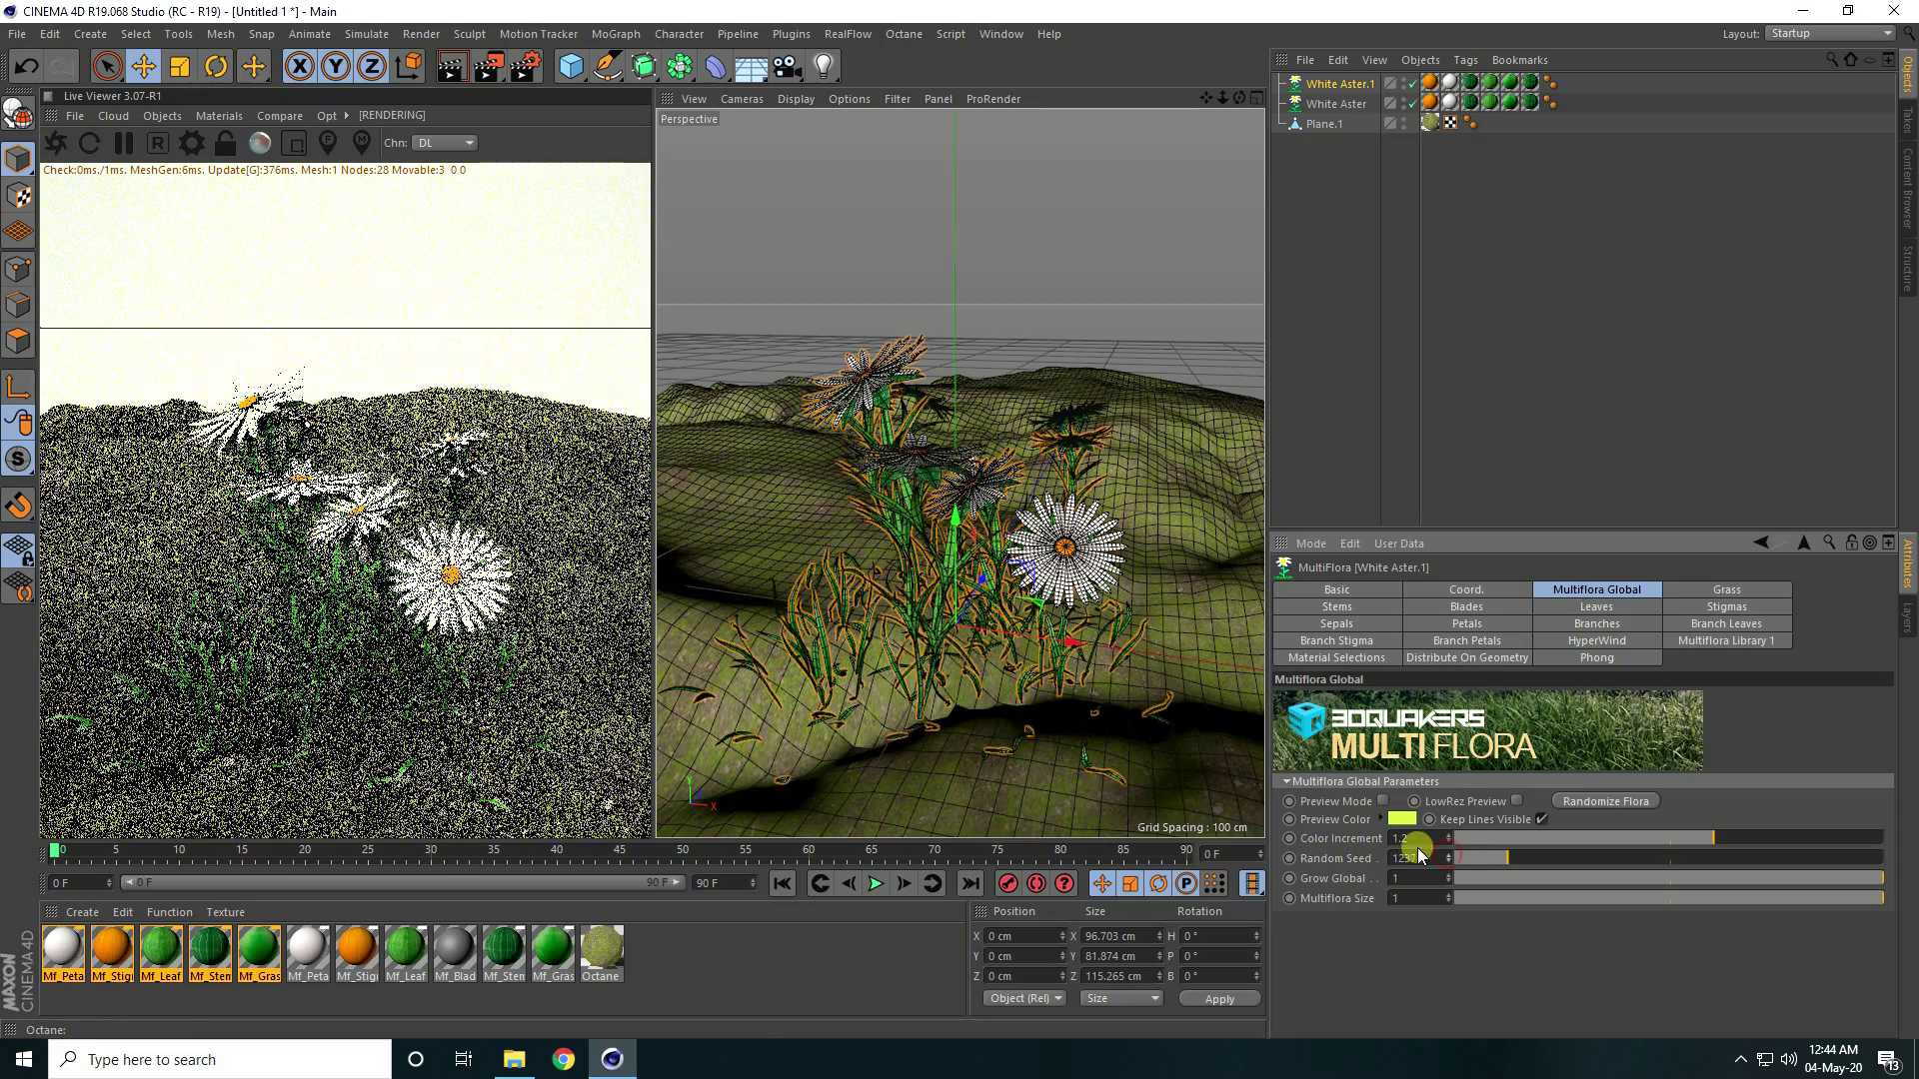
alt+drag(1059, 700, 1112, 704)
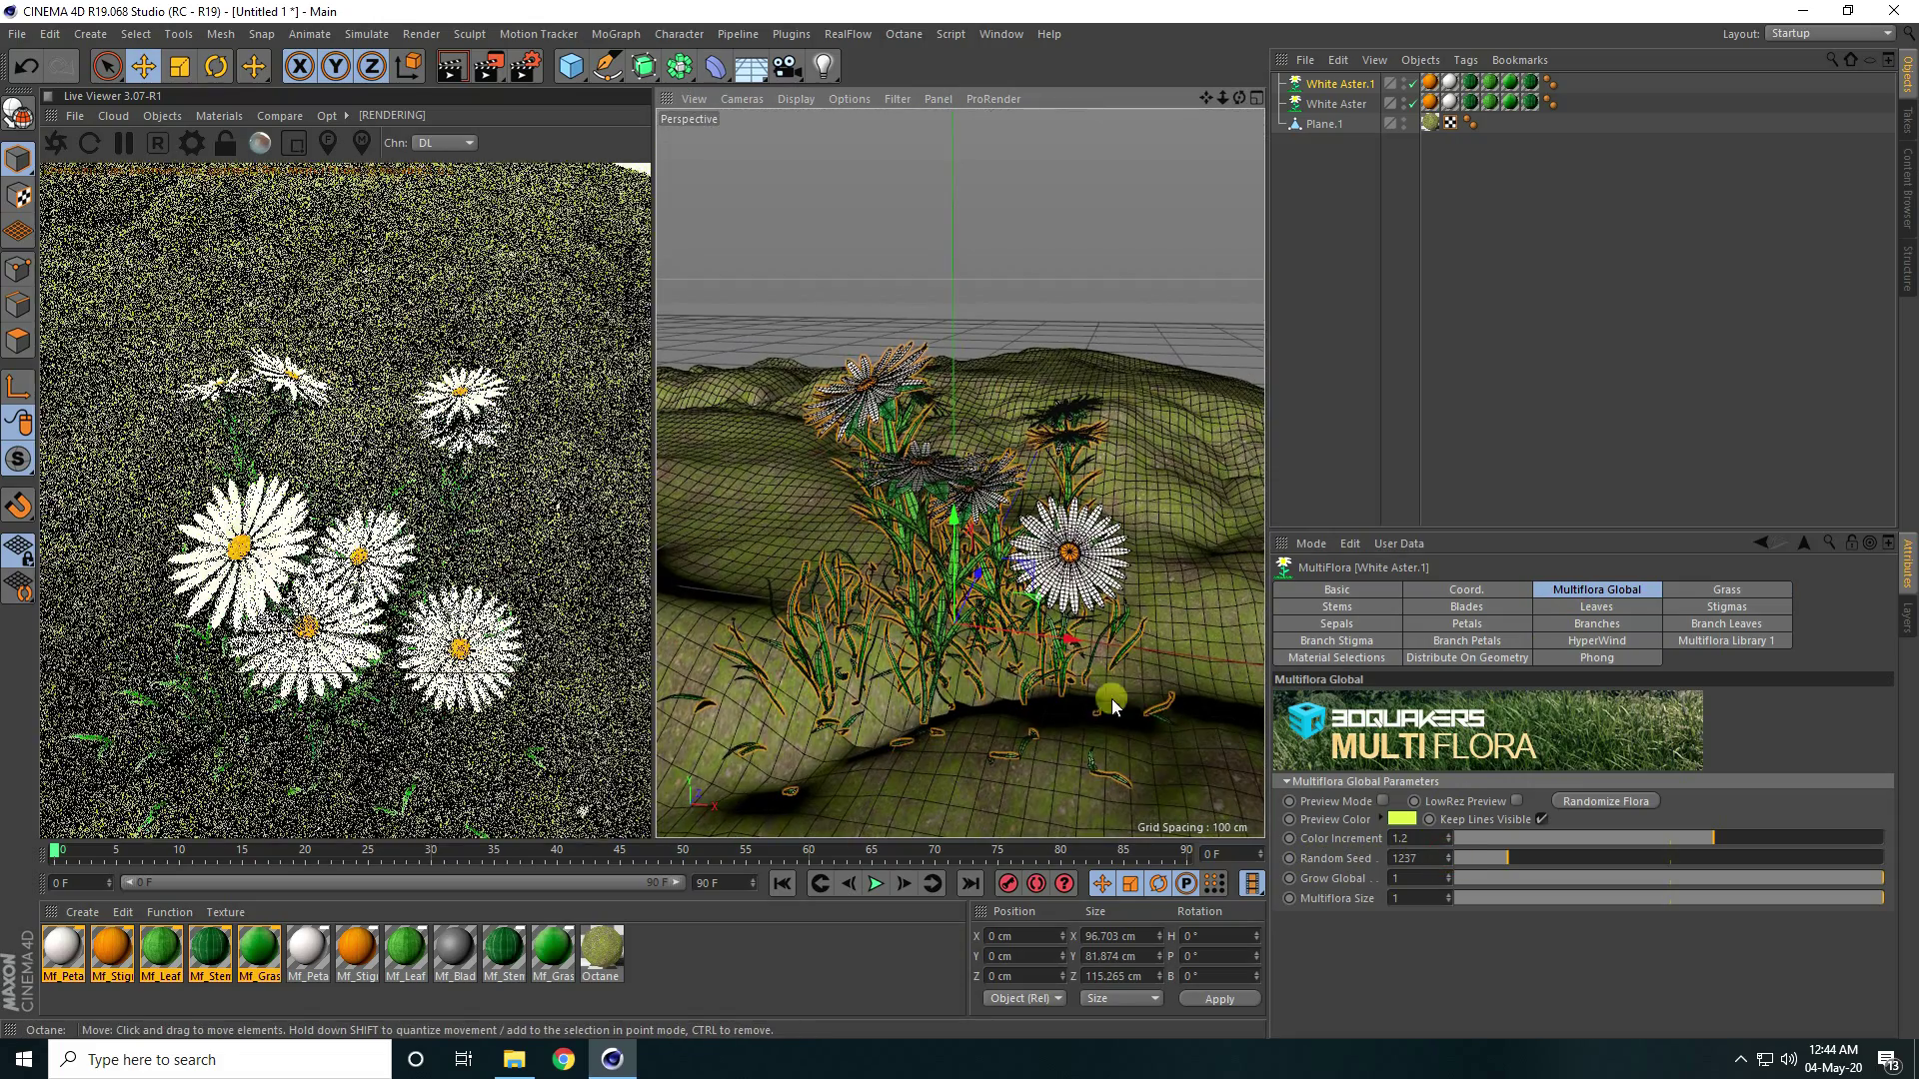
click(1448, 855)
click(1448, 854)
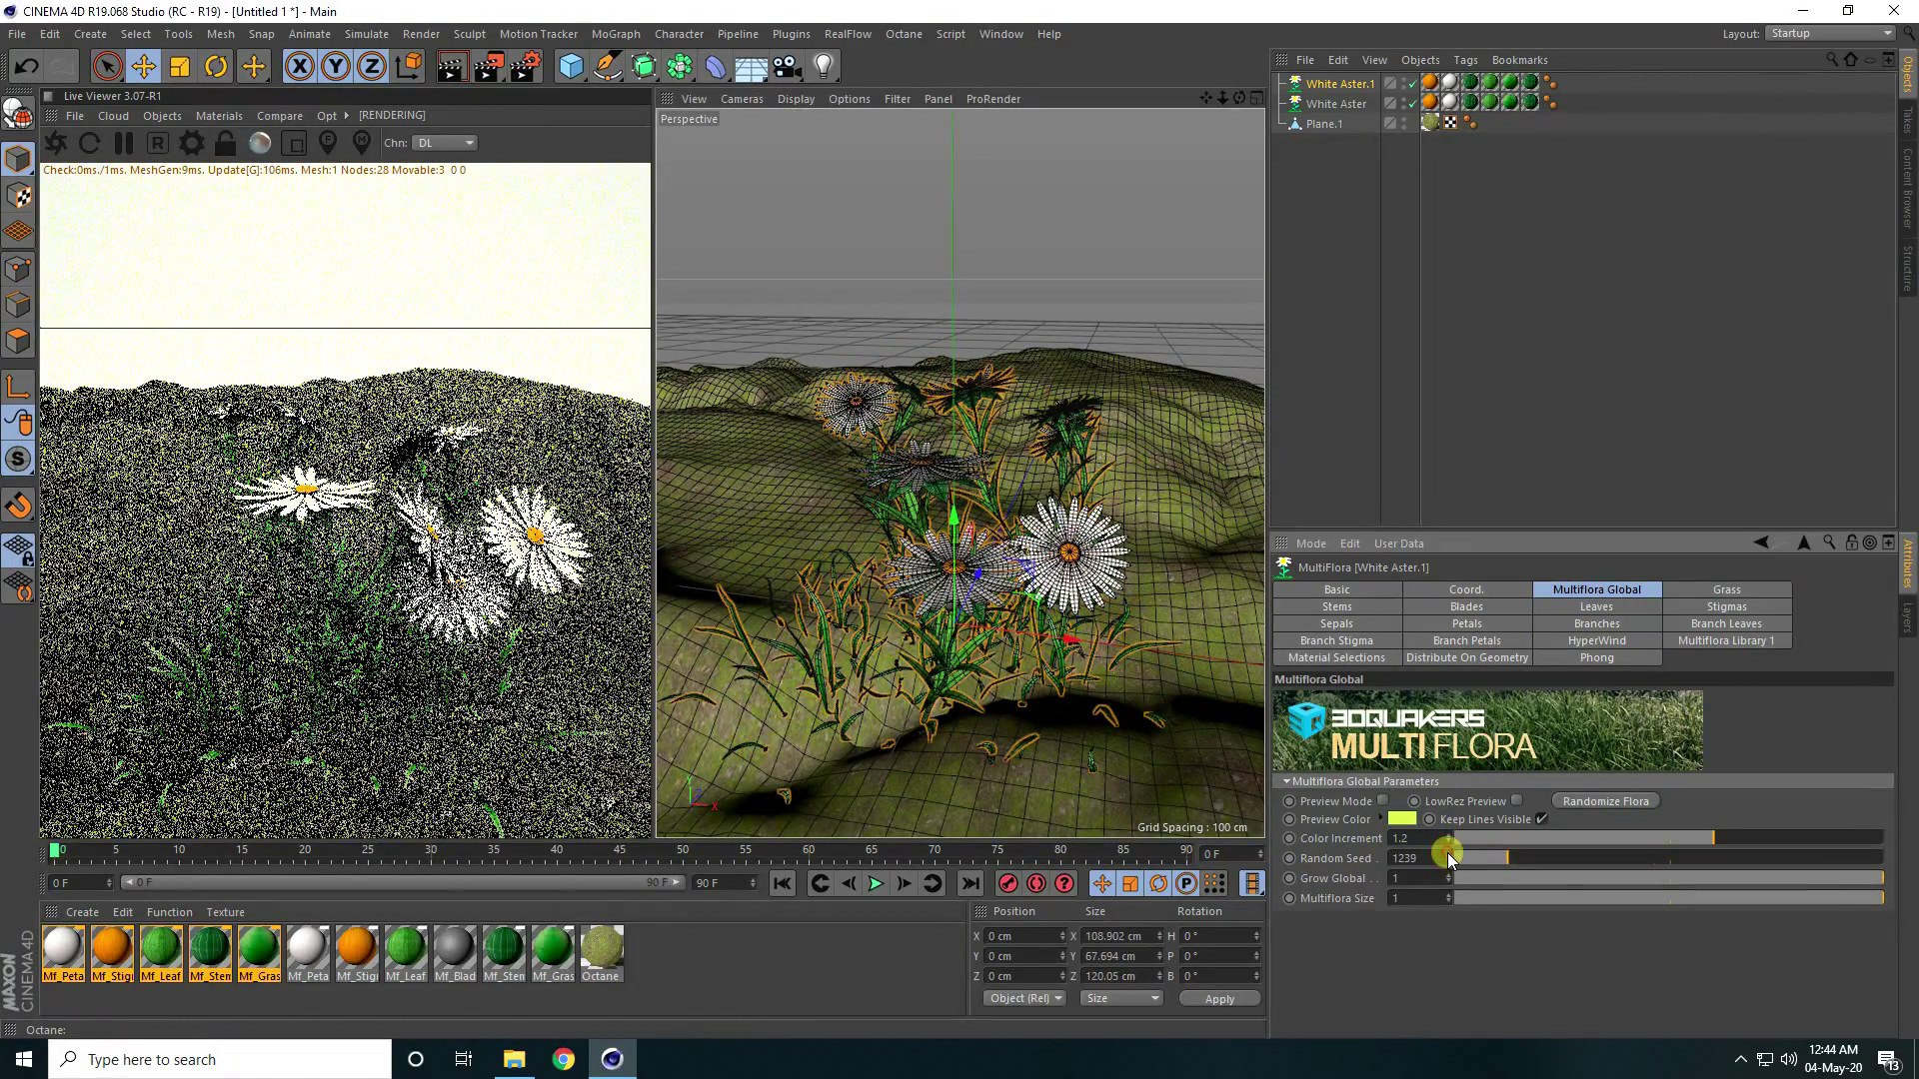
scroll(978, 529, up, 2)
mouse_move(978, 530)
alt+mouse_down()
mouse_move(1021, 448)
mouse_move(961, 550)
mouse_move(971, 534)
alt+mouse_up()
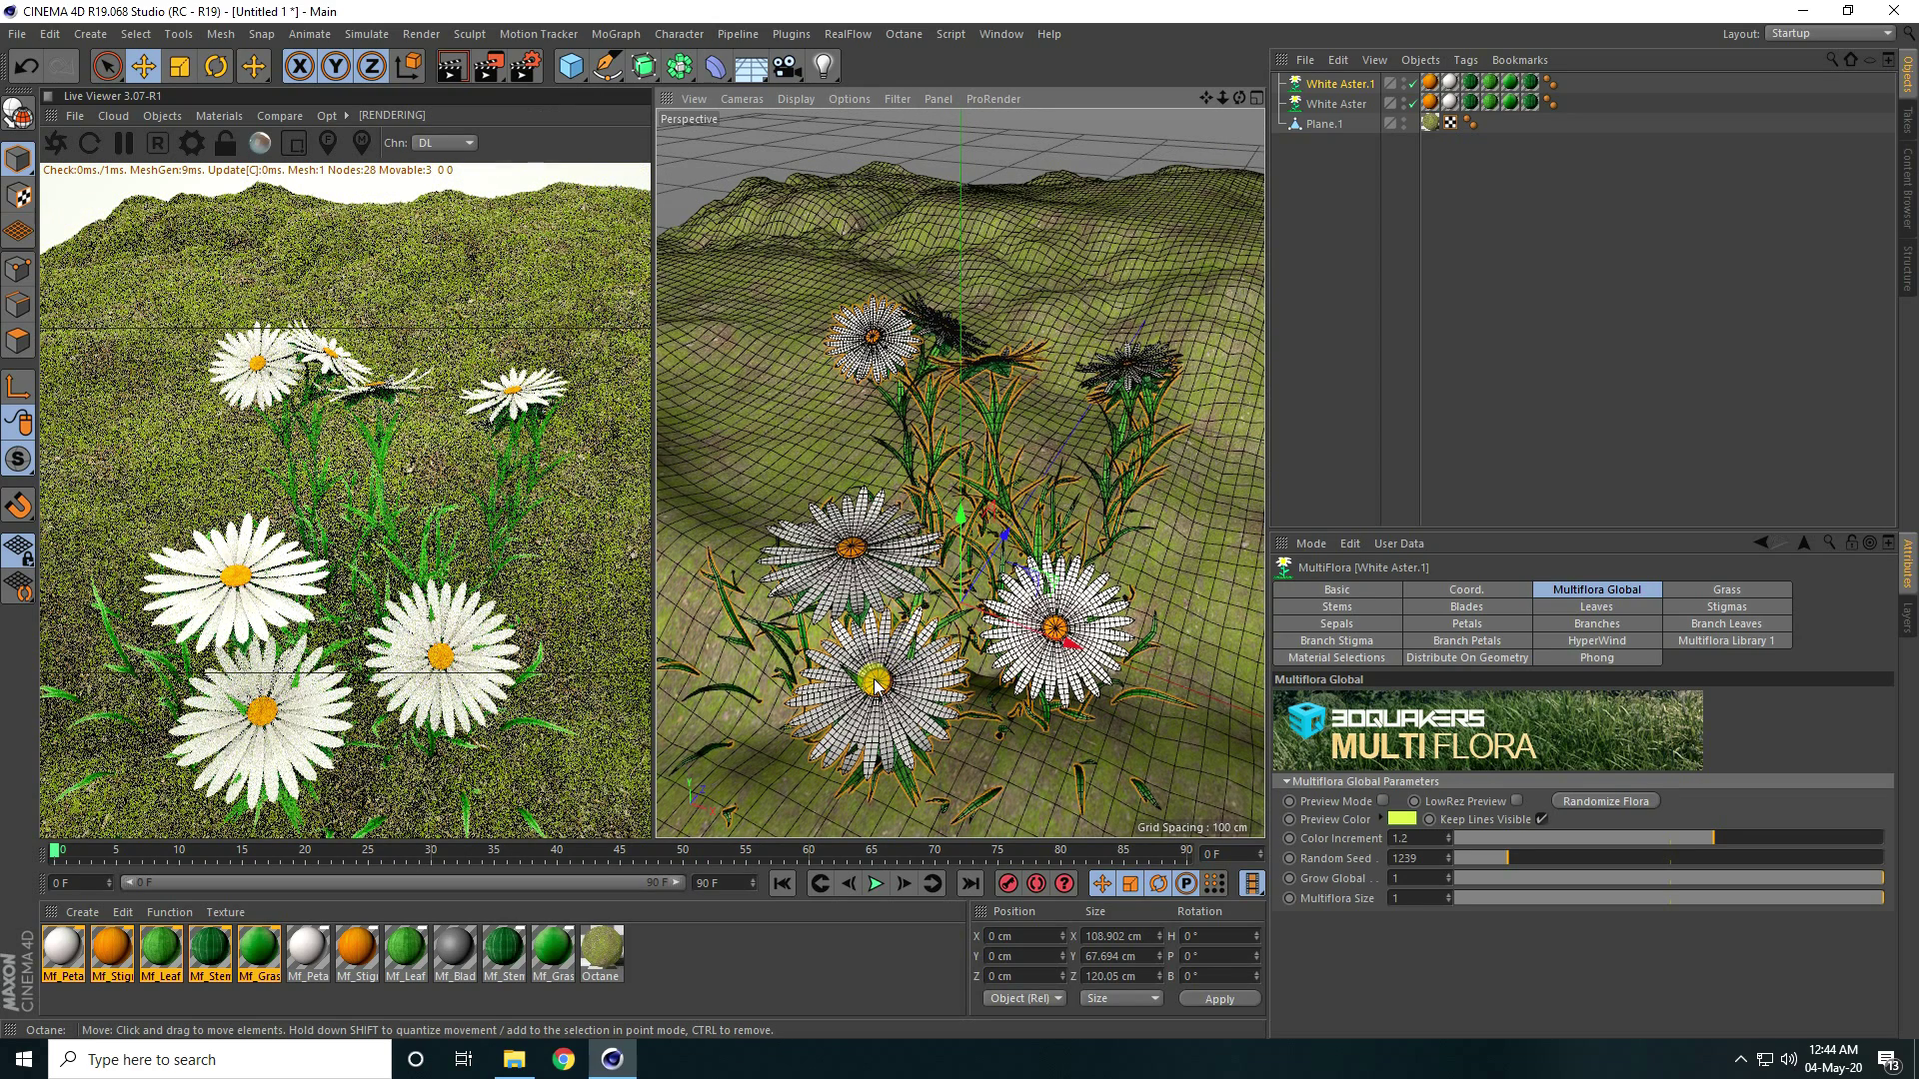
Create a new Octane Material and open it in the Octane Node Editor
click(82, 913)
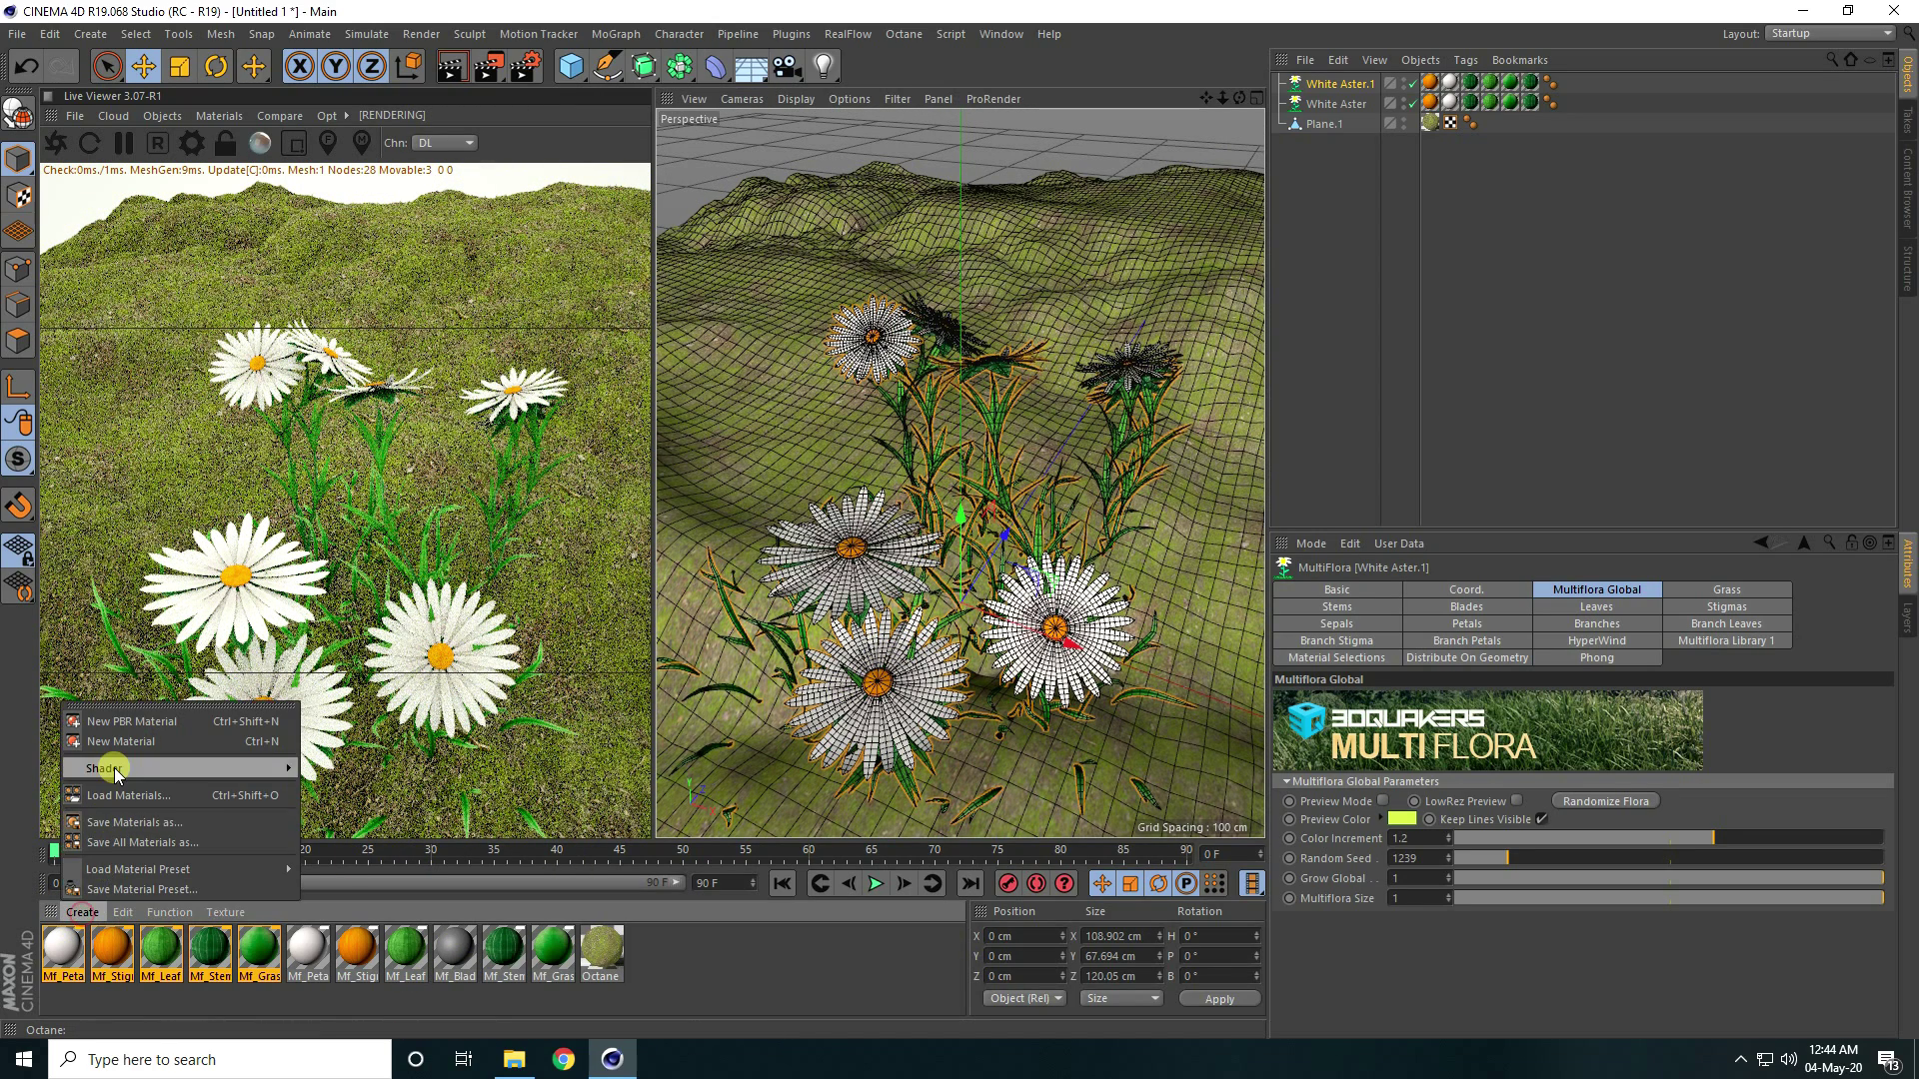
mouse_move(140, 768)
mouse_move(380, 726)
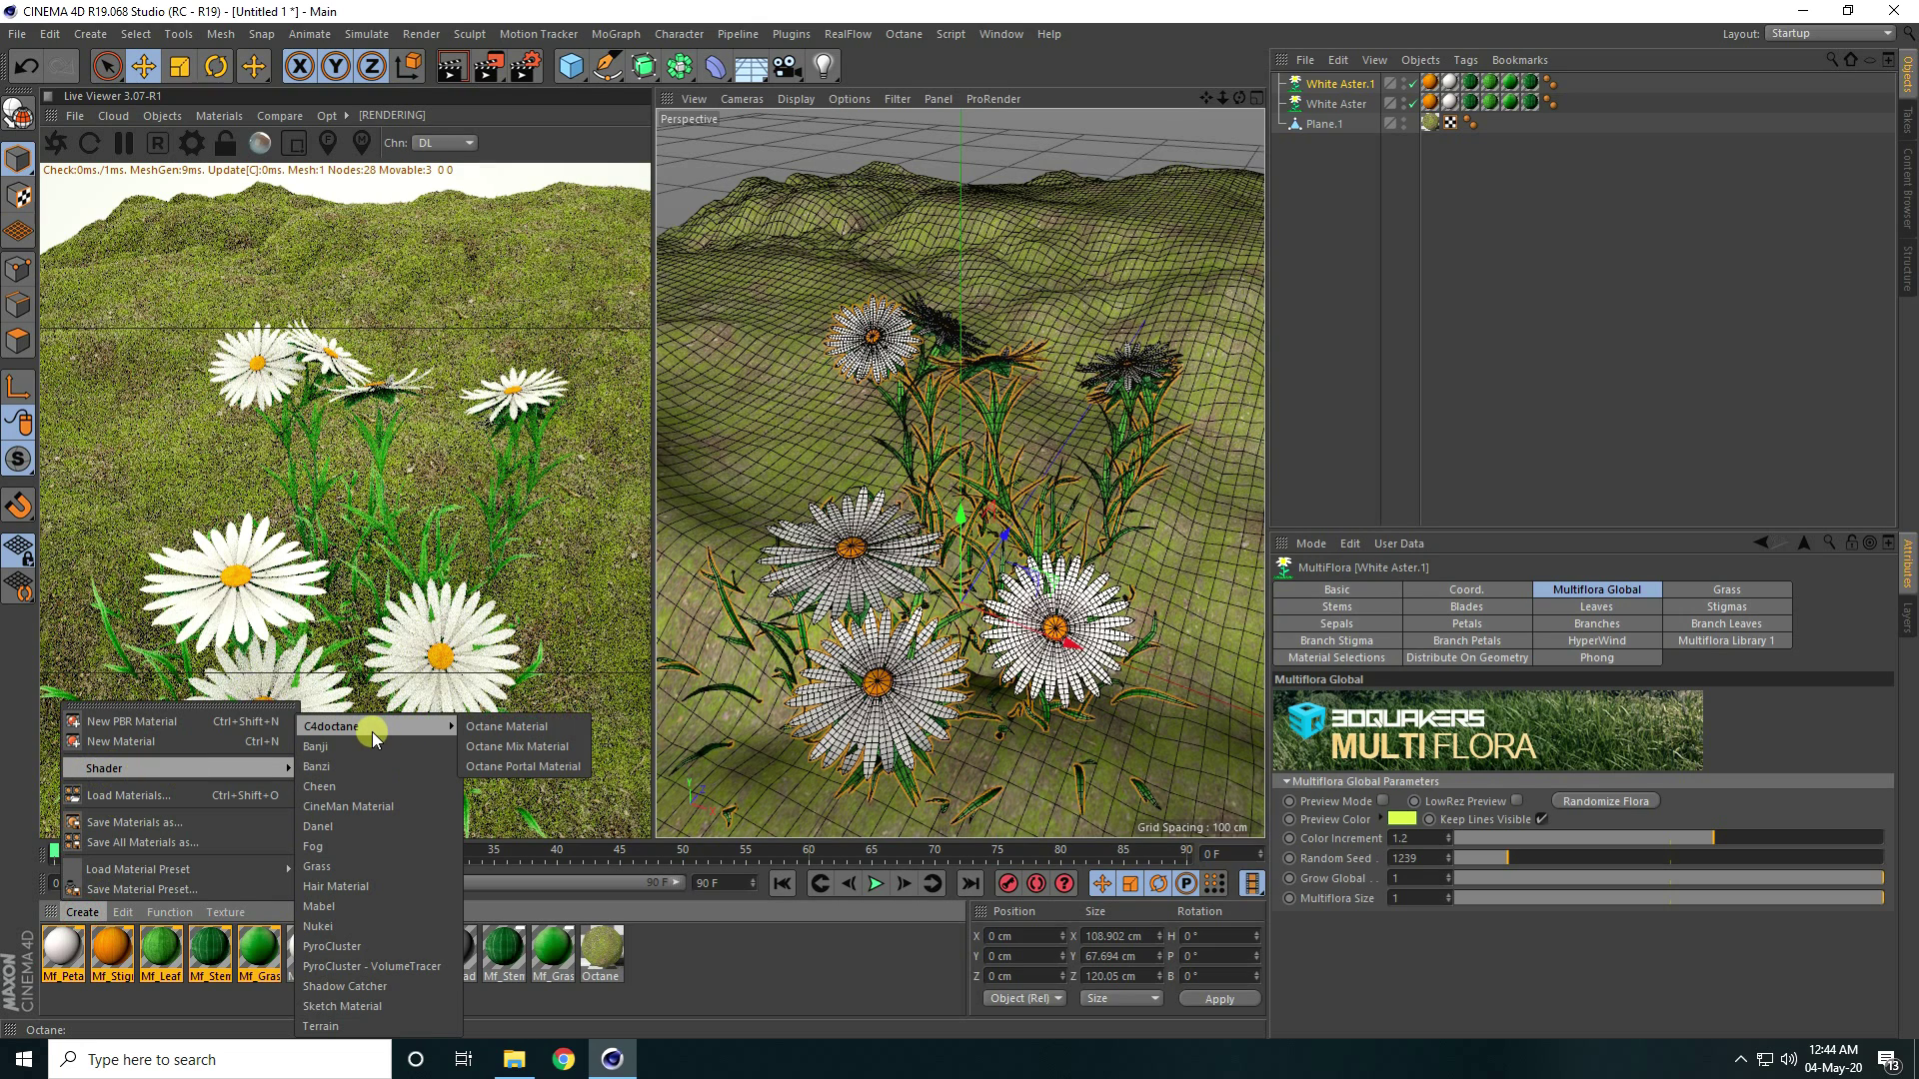
click(512, 728)
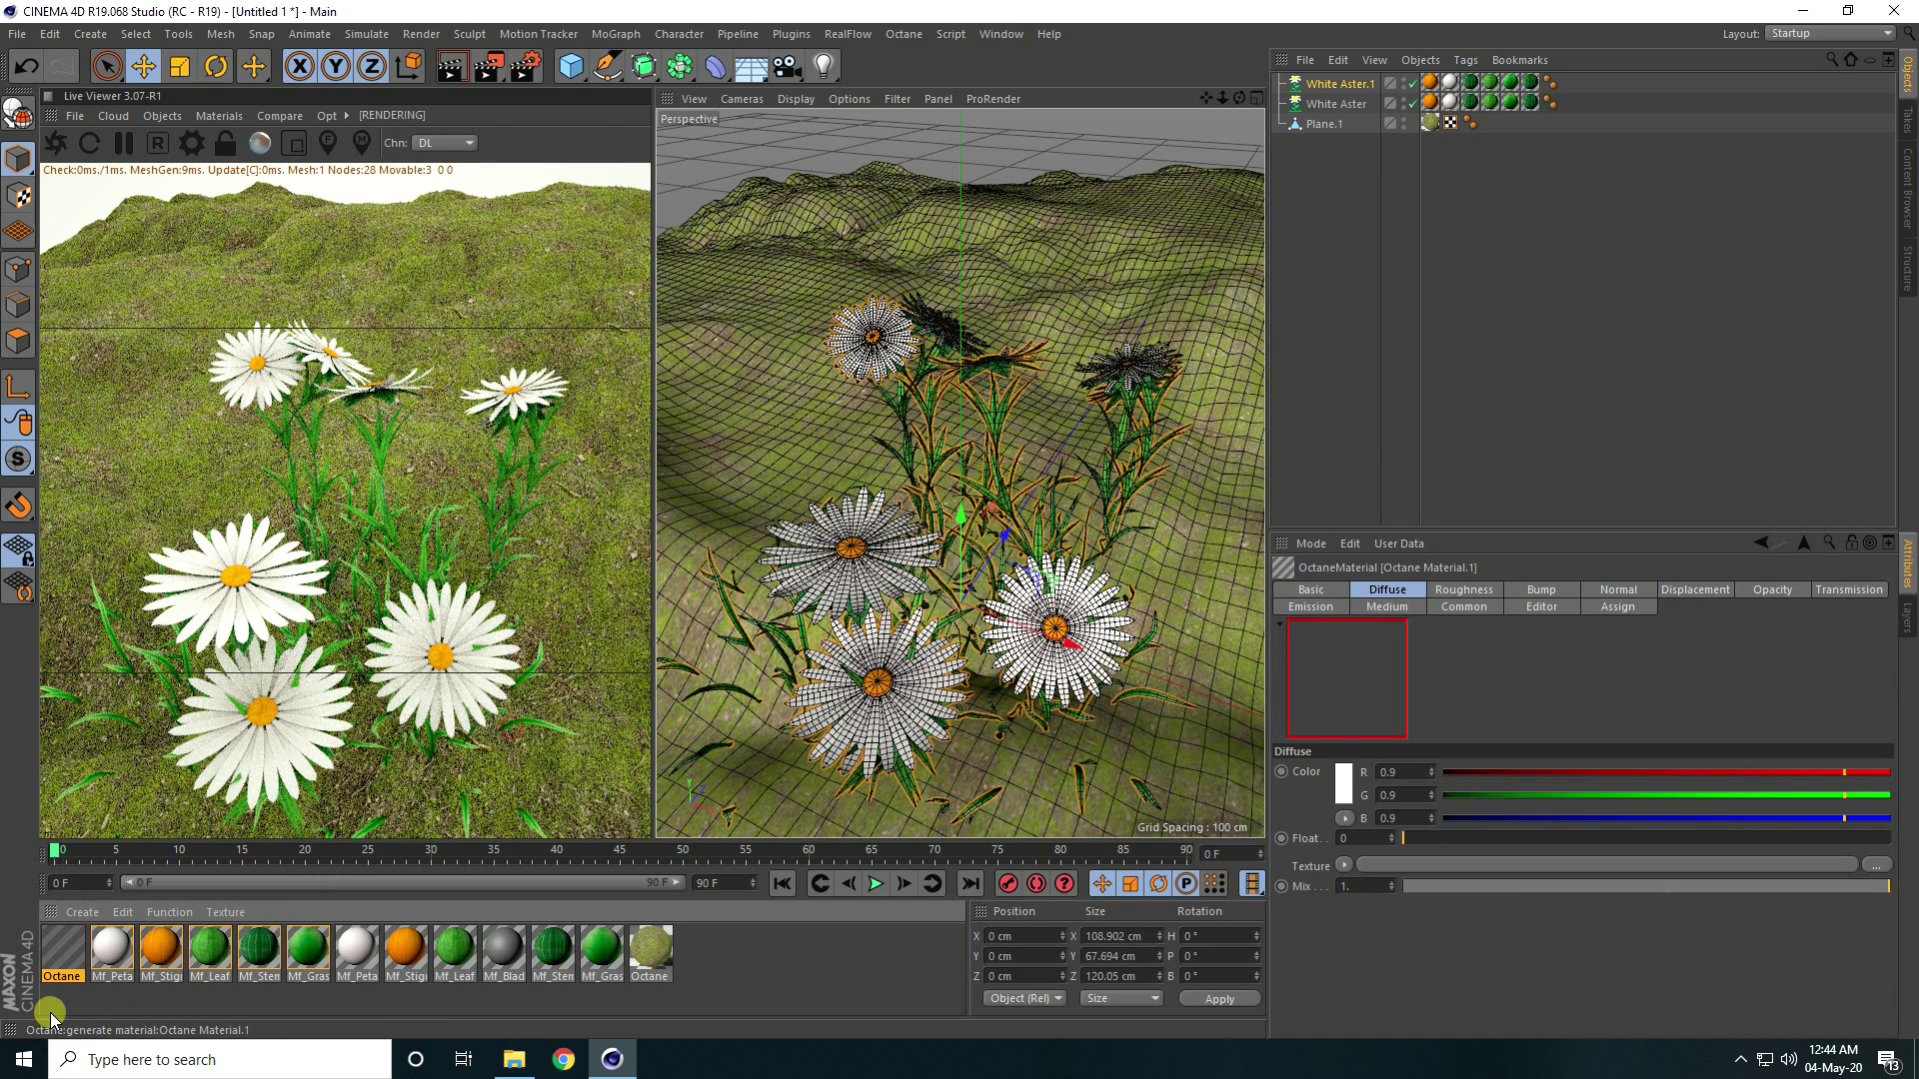
double_click(62, 950)
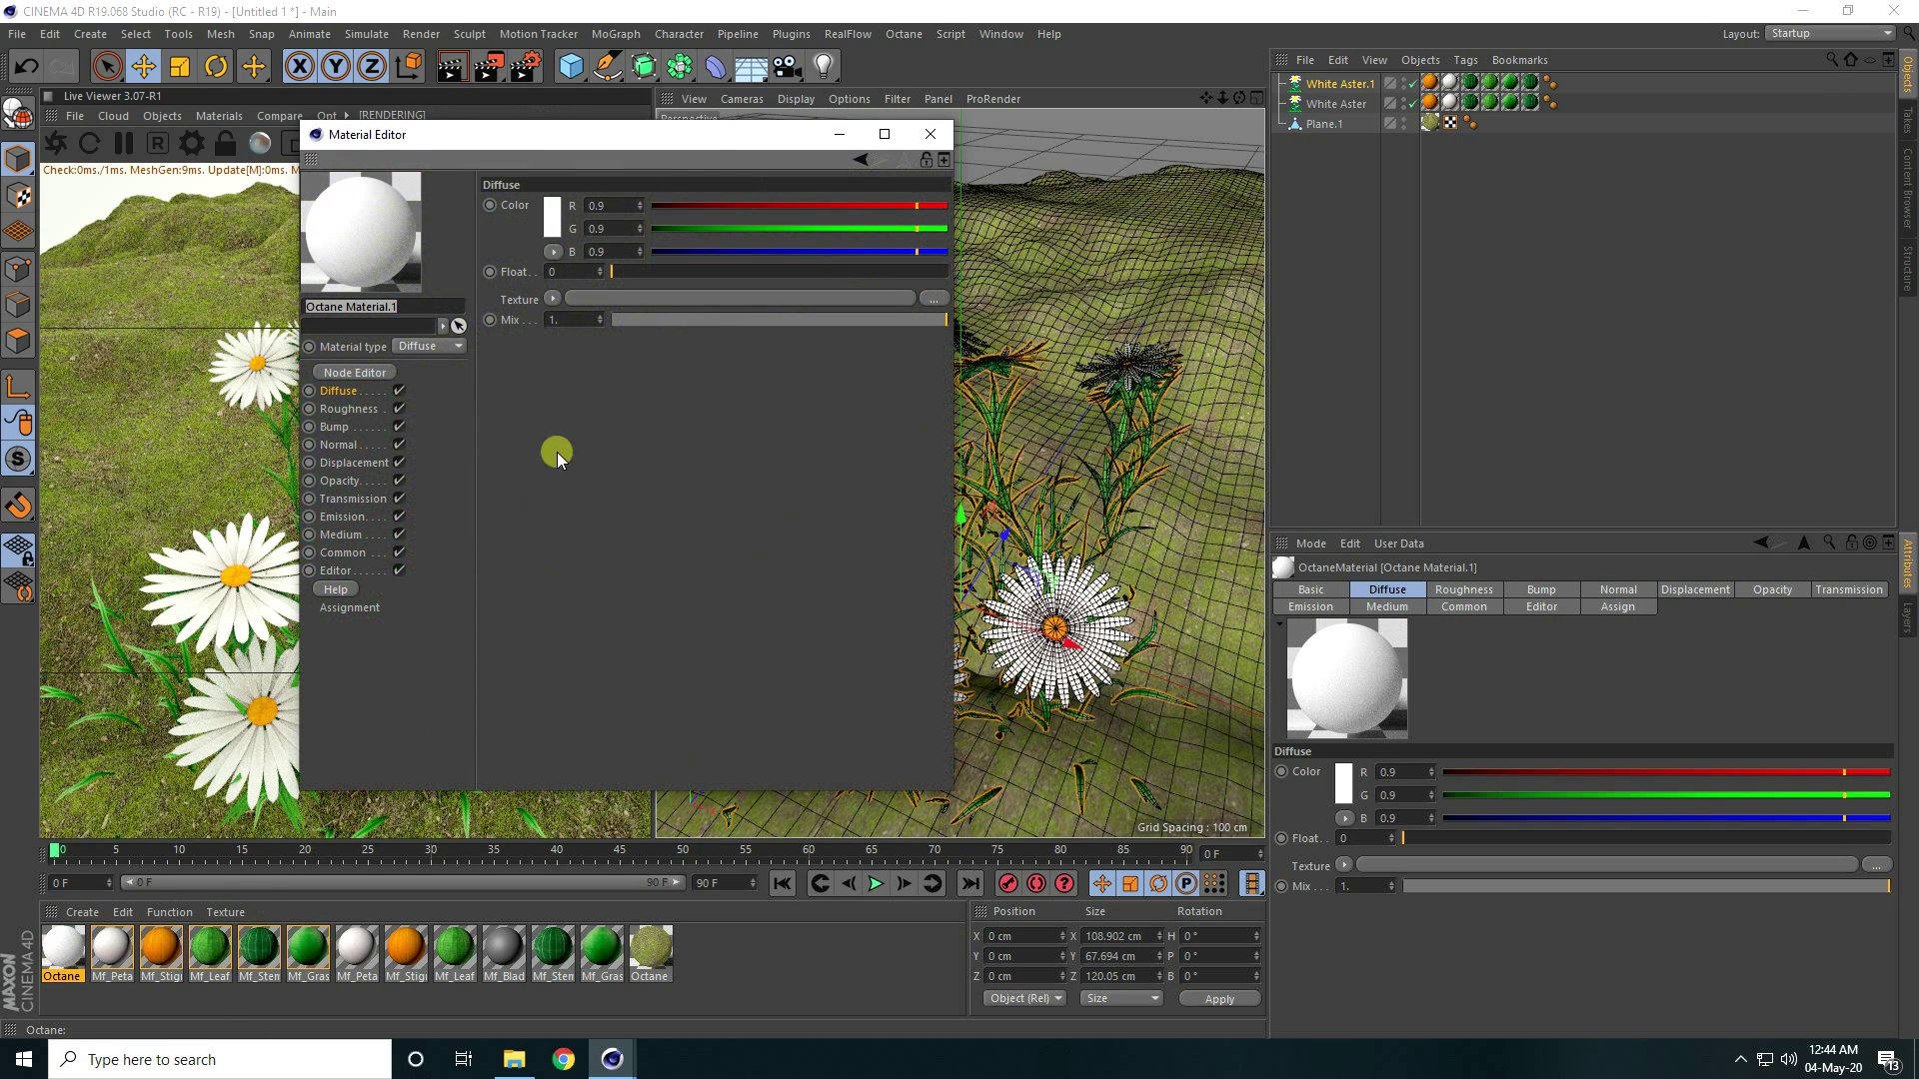
click(363, 372)
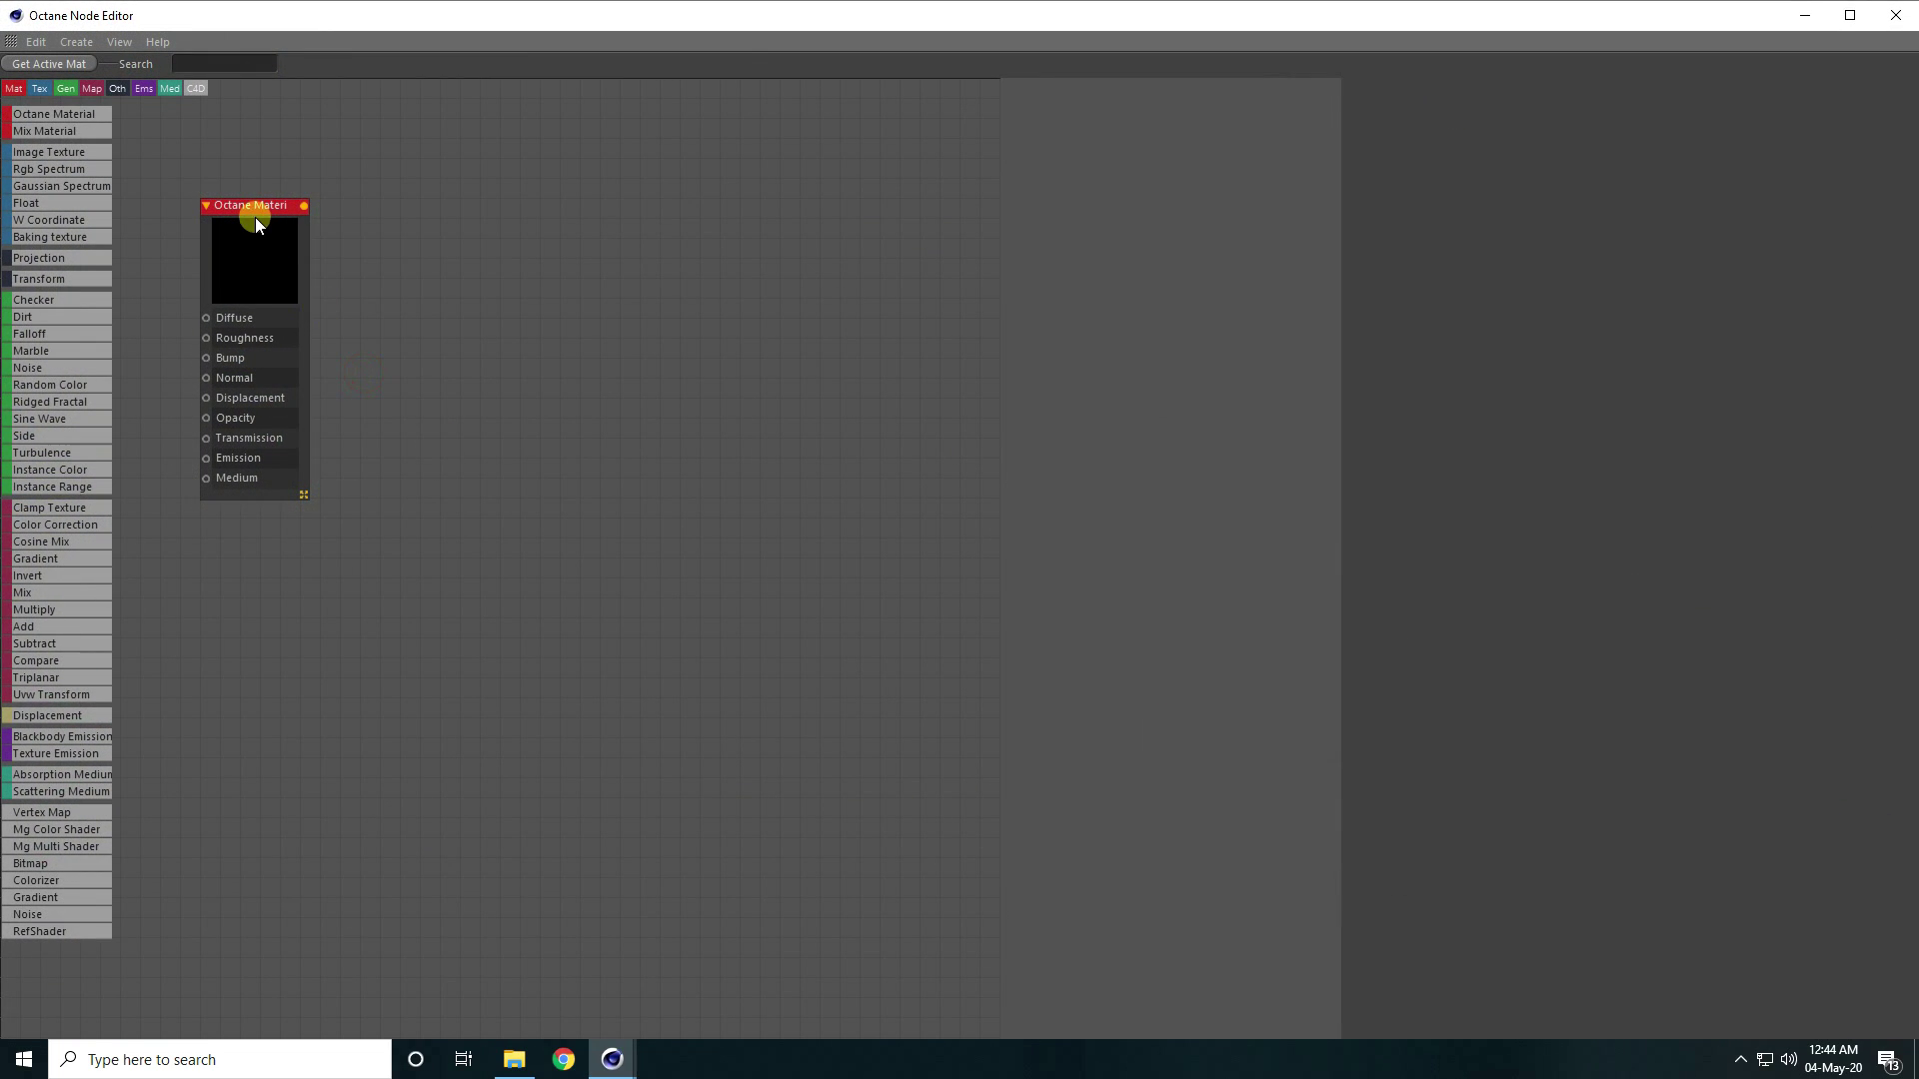
Add an Image Texture node beside the material node and load the grass11 image from the tex folder into it
drag(238, 205, 586, 340)
drag(50, 152, 260, 316)
click(309, 380)
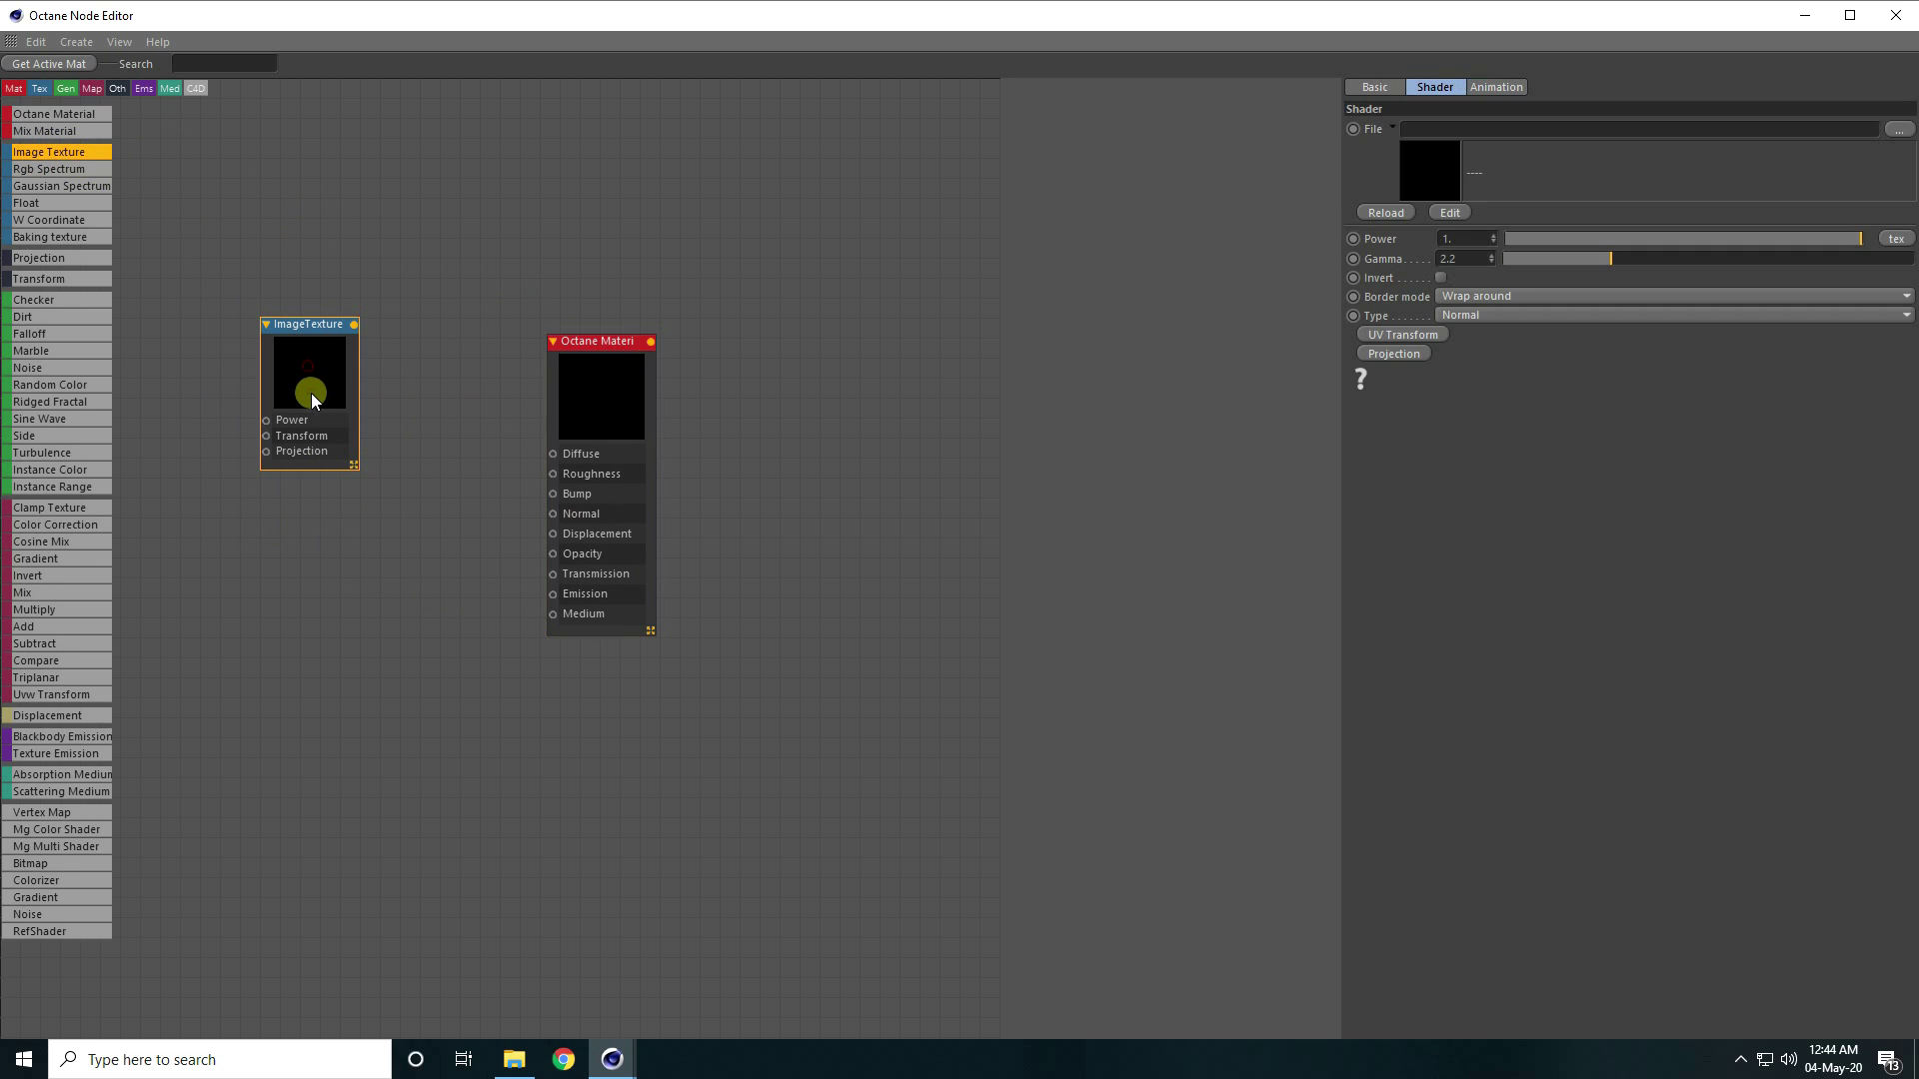
click(1898, 129)
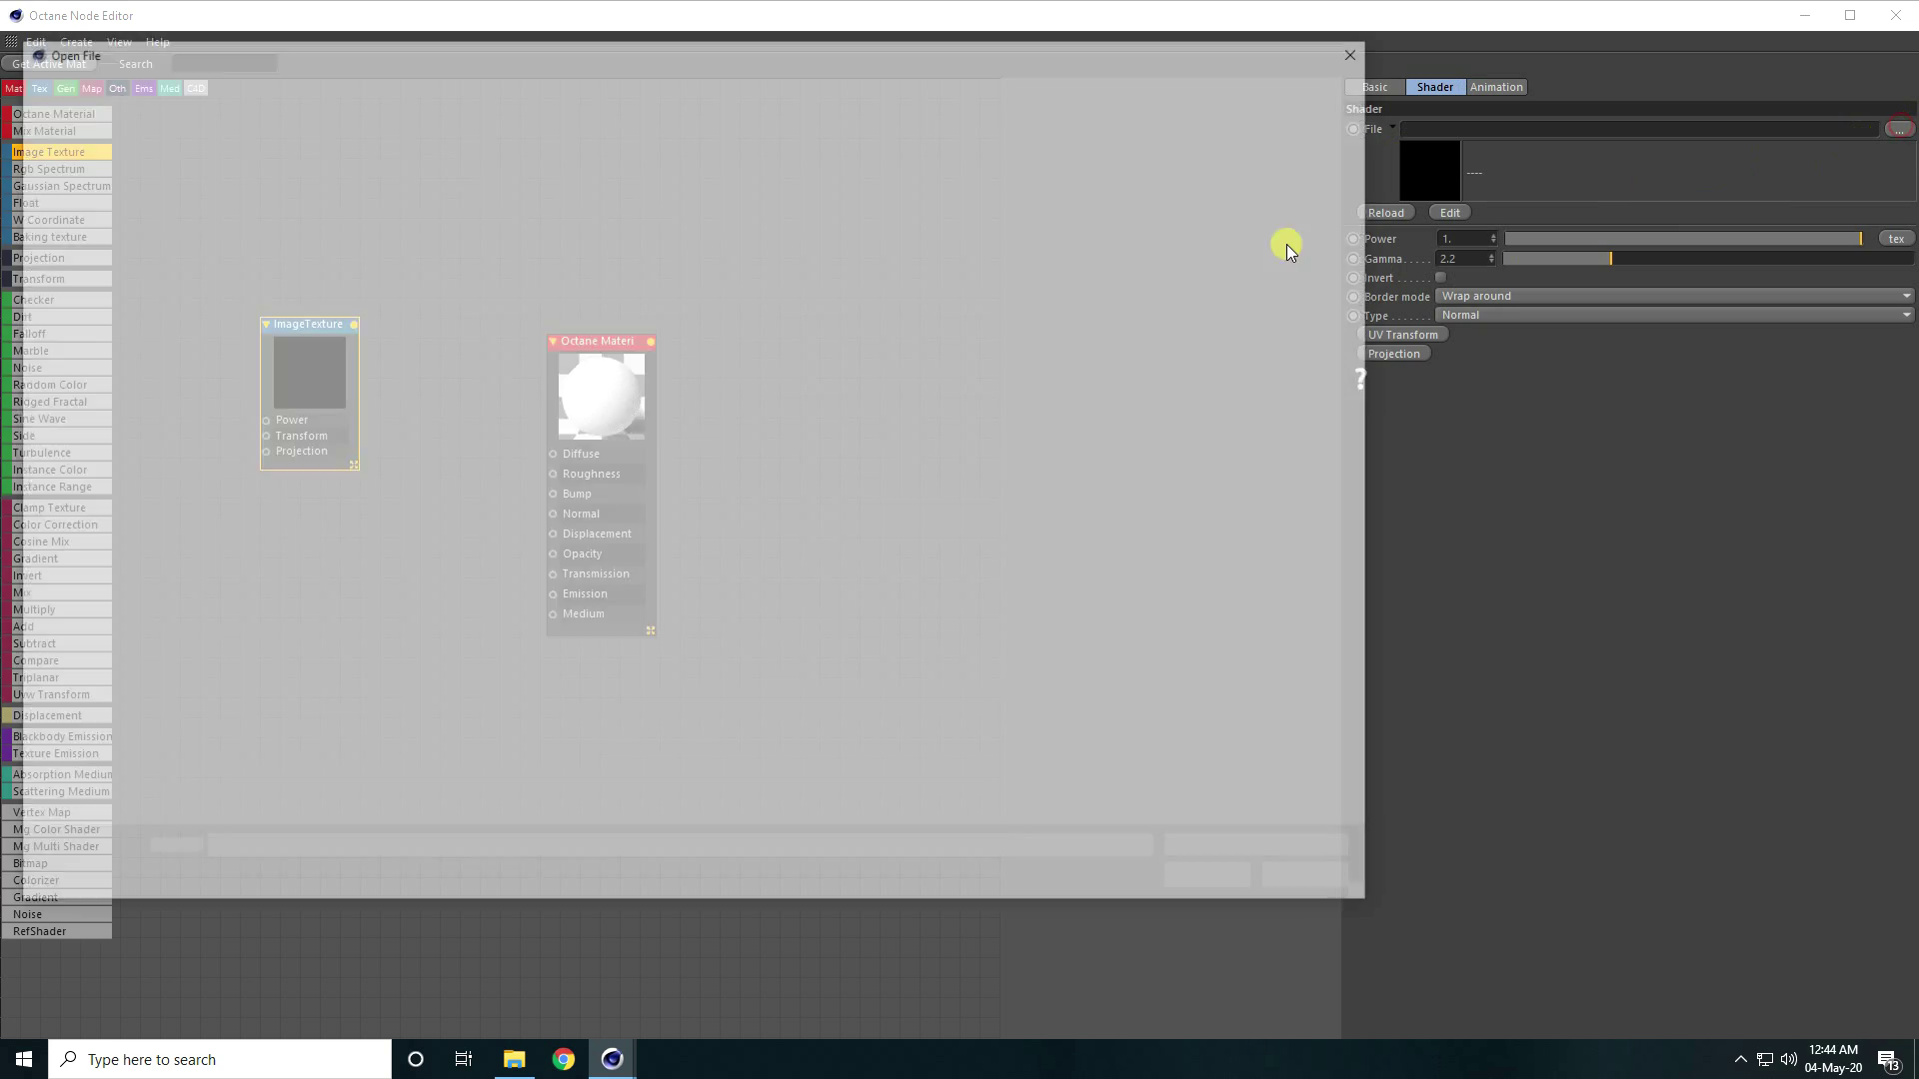
click(651, 193)
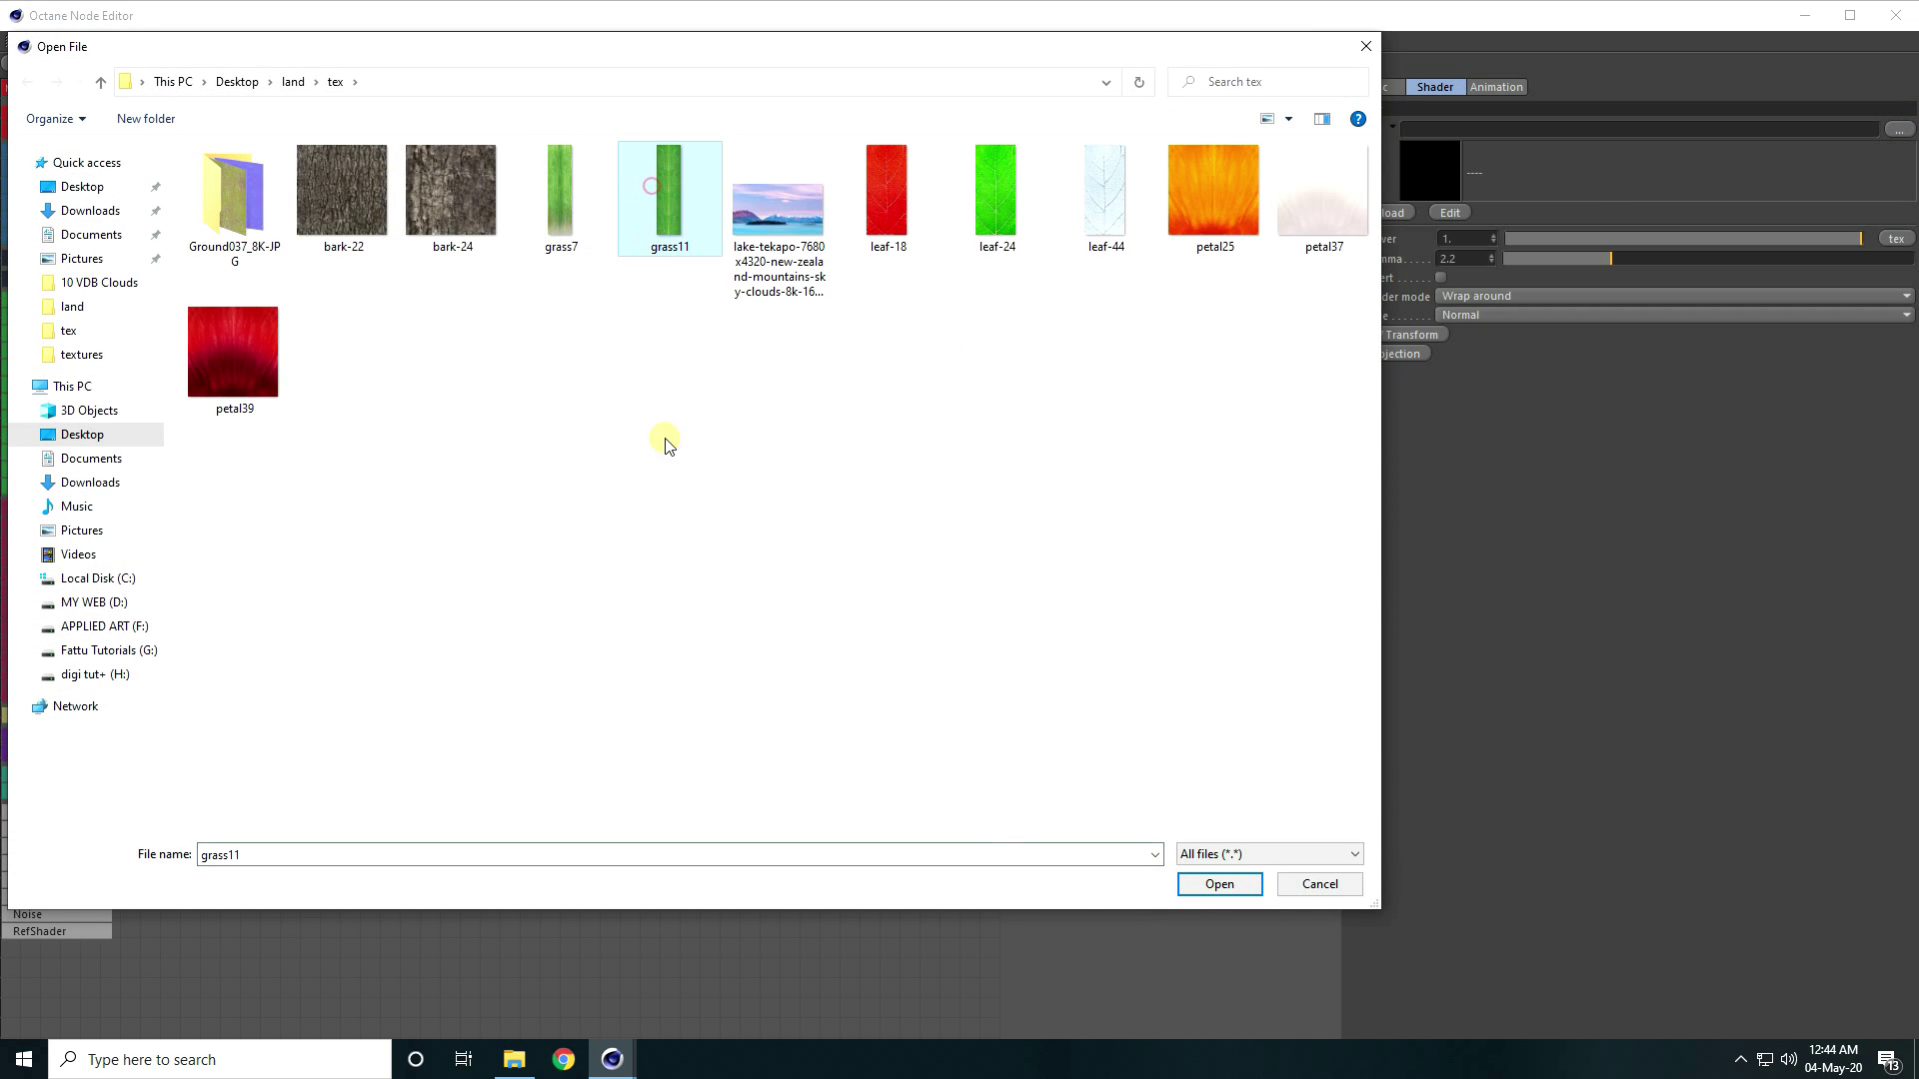
click(1219, 884)
click(1072, 600)
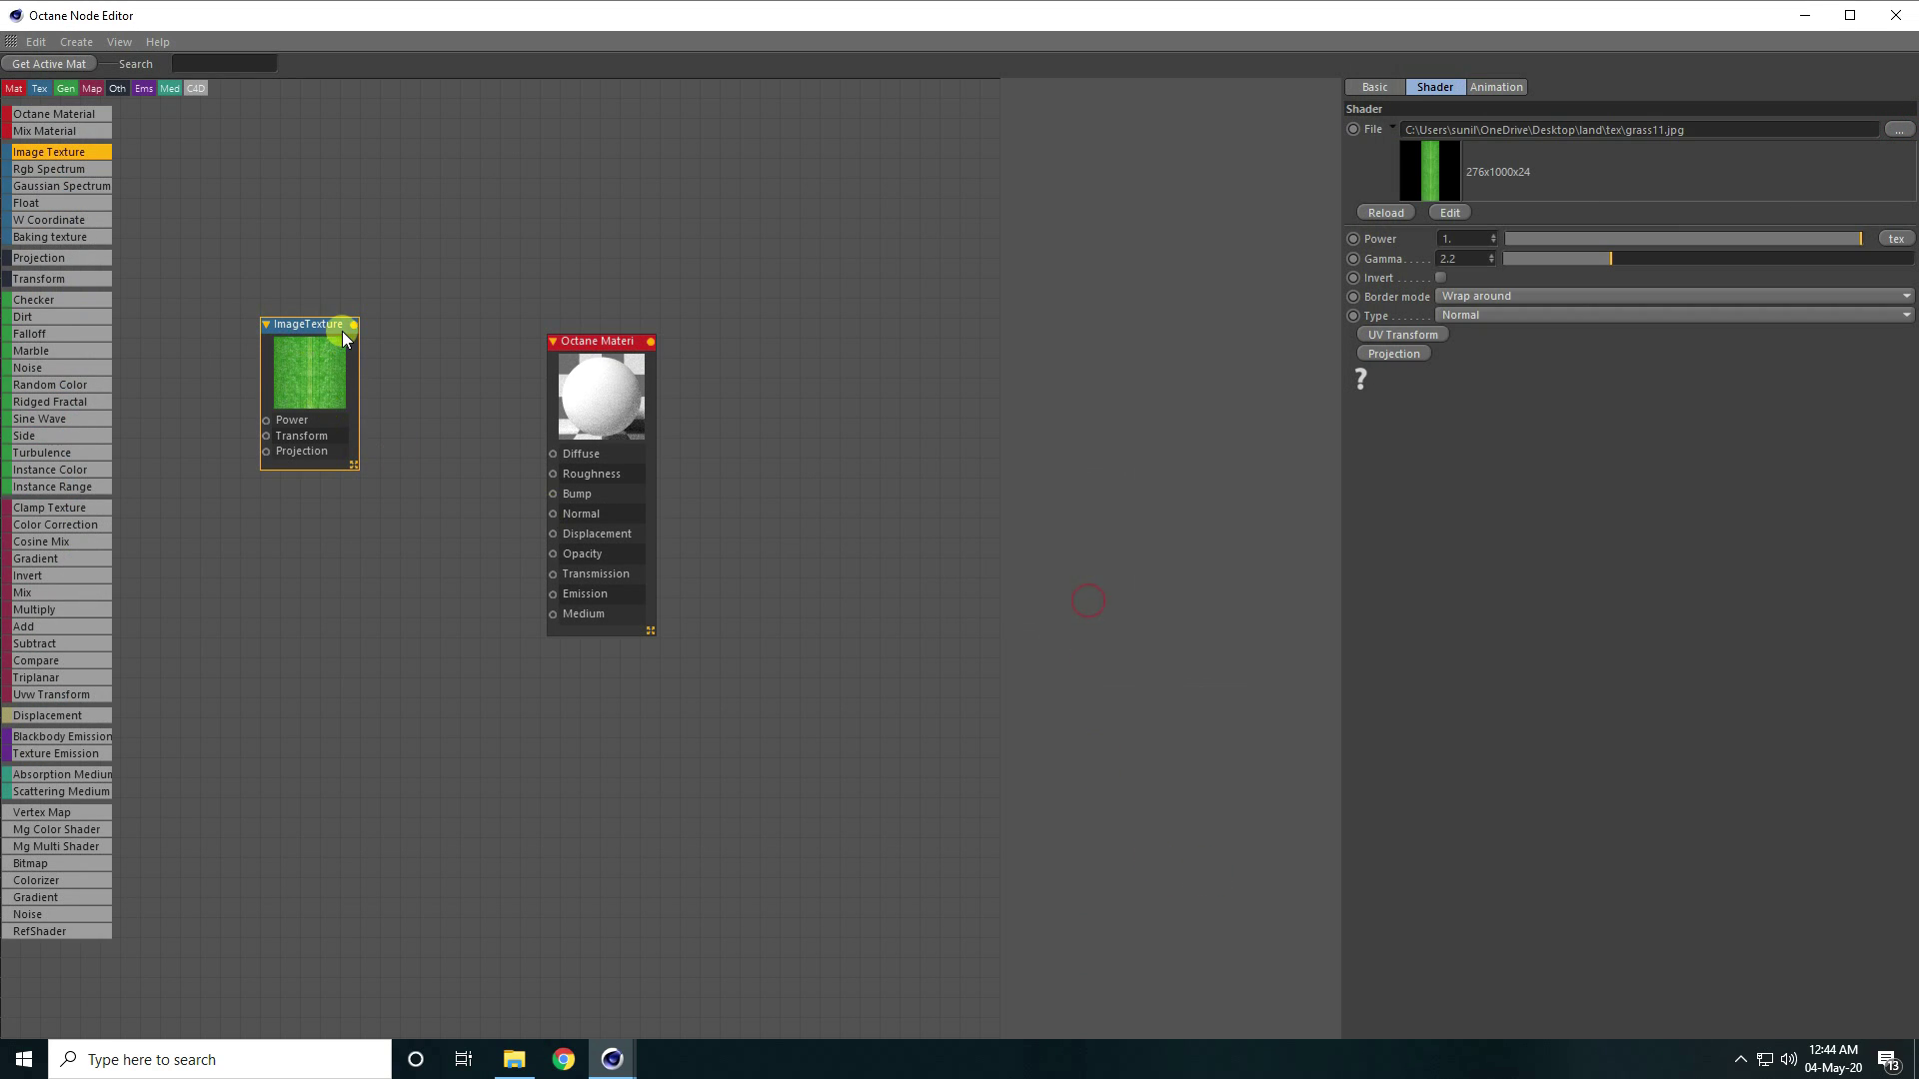
Connect the grass image texture to the material's Diffuse and Bump inputs, and close the node and material editors
drag(357, 331, 552, 455)
drag(356, 330, 549, 503)
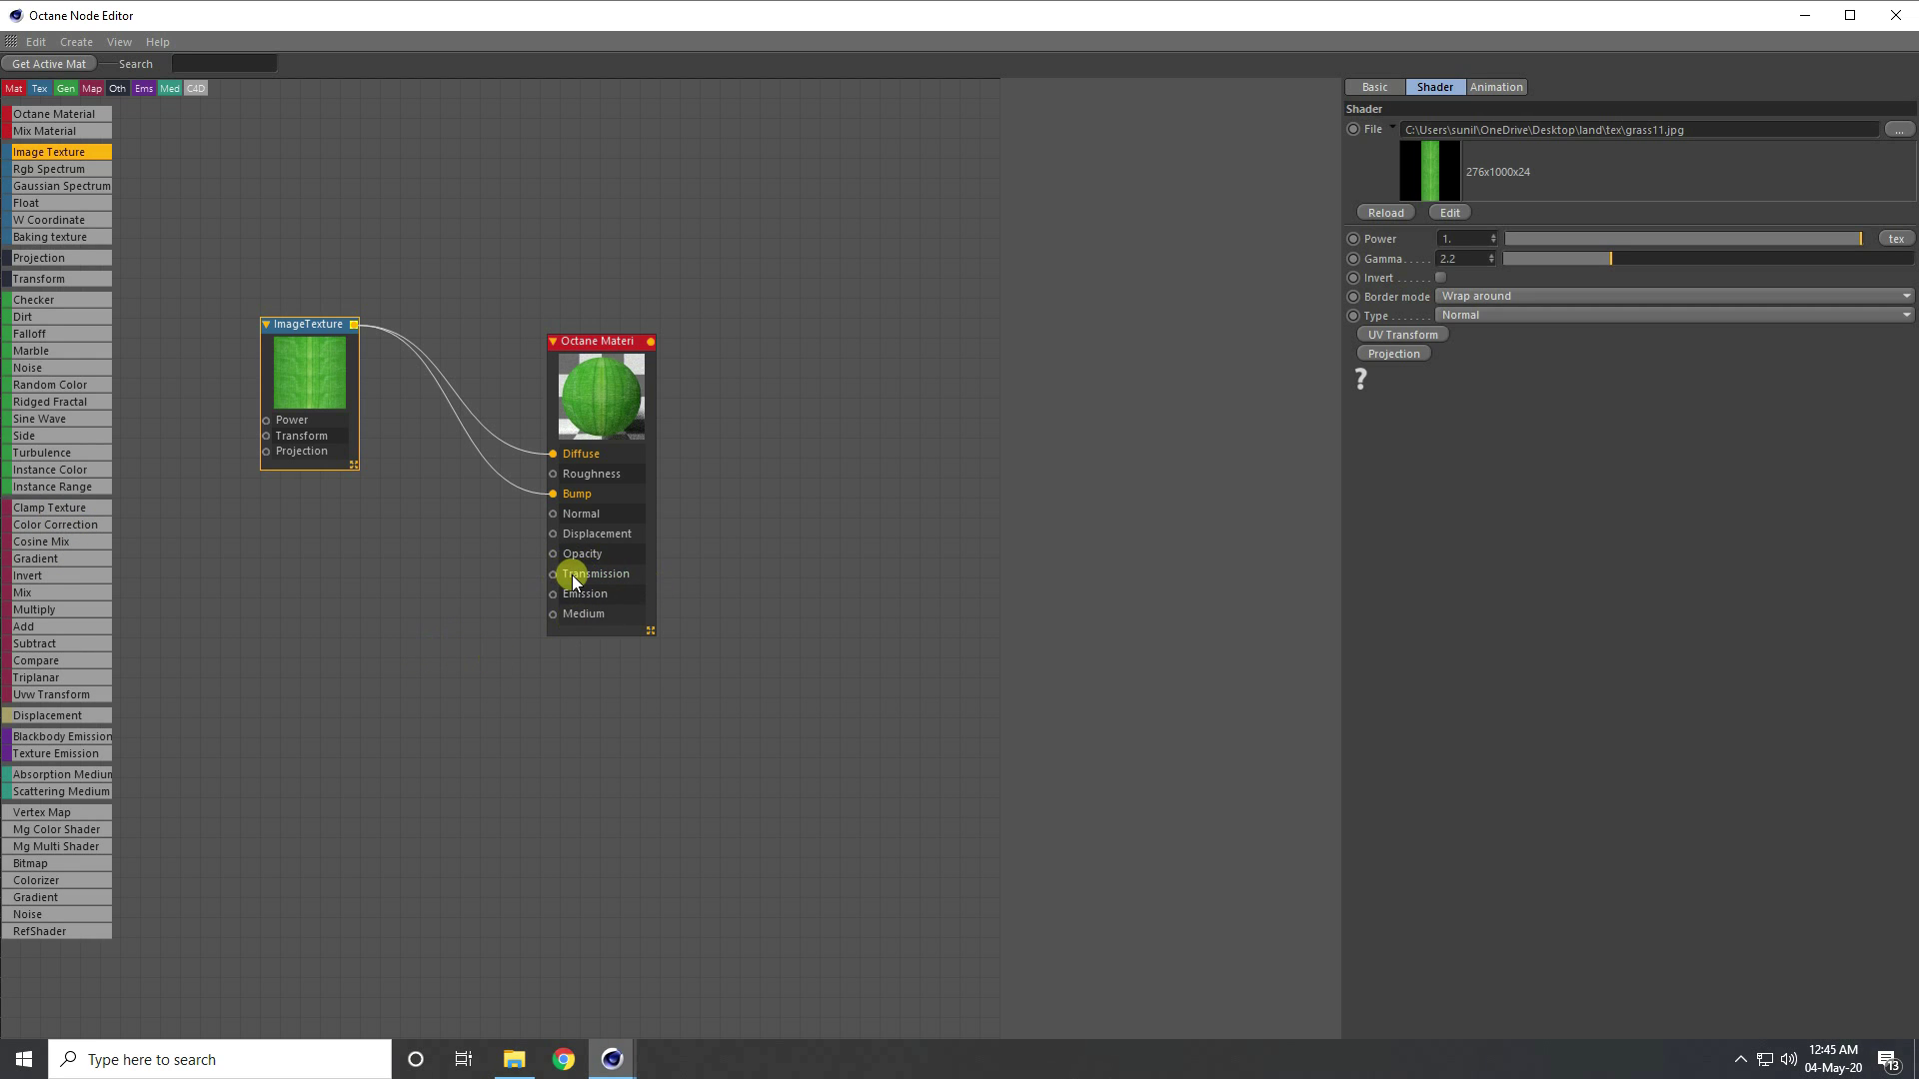
click(1895, 15)
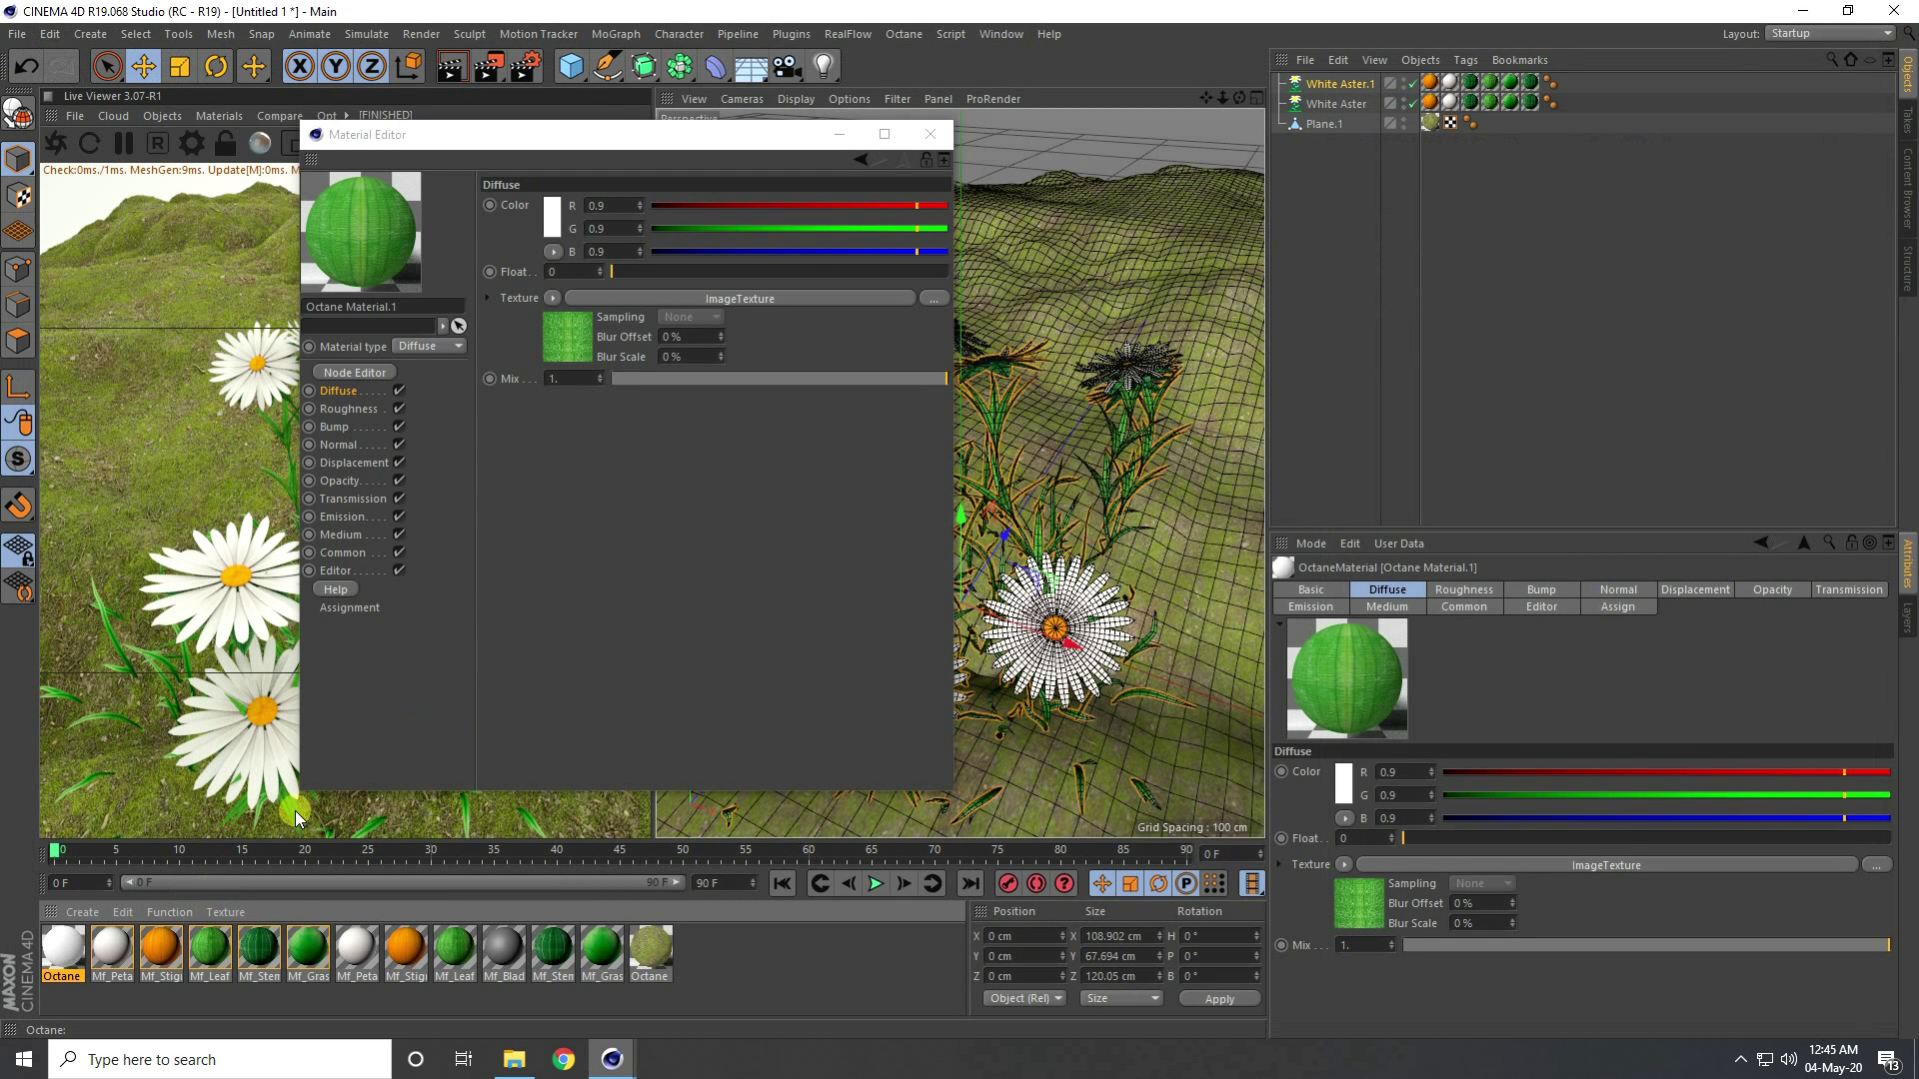
click(931, 134)
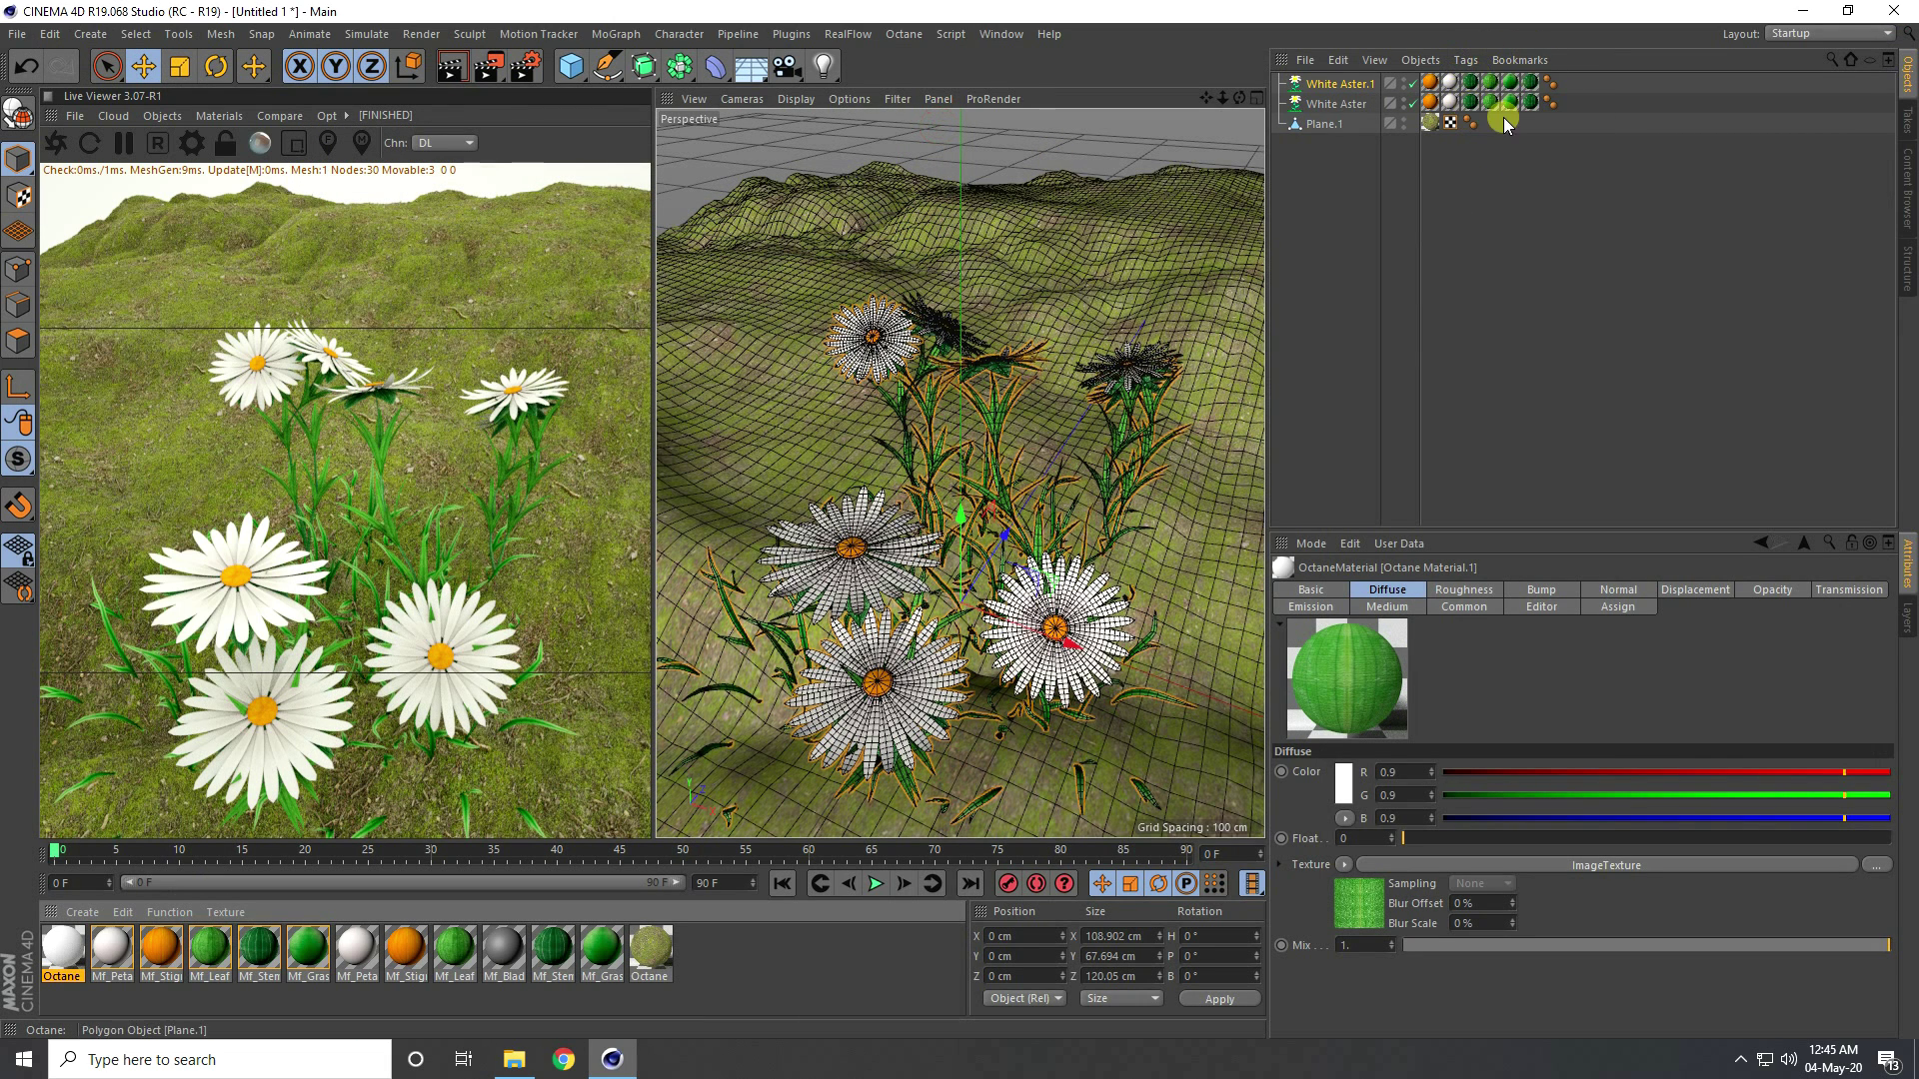
Assign the grass11 Octane material to the last green material tag of both the White Aster and White Aster.1 objects
drag(57, 954, 1530, 101)
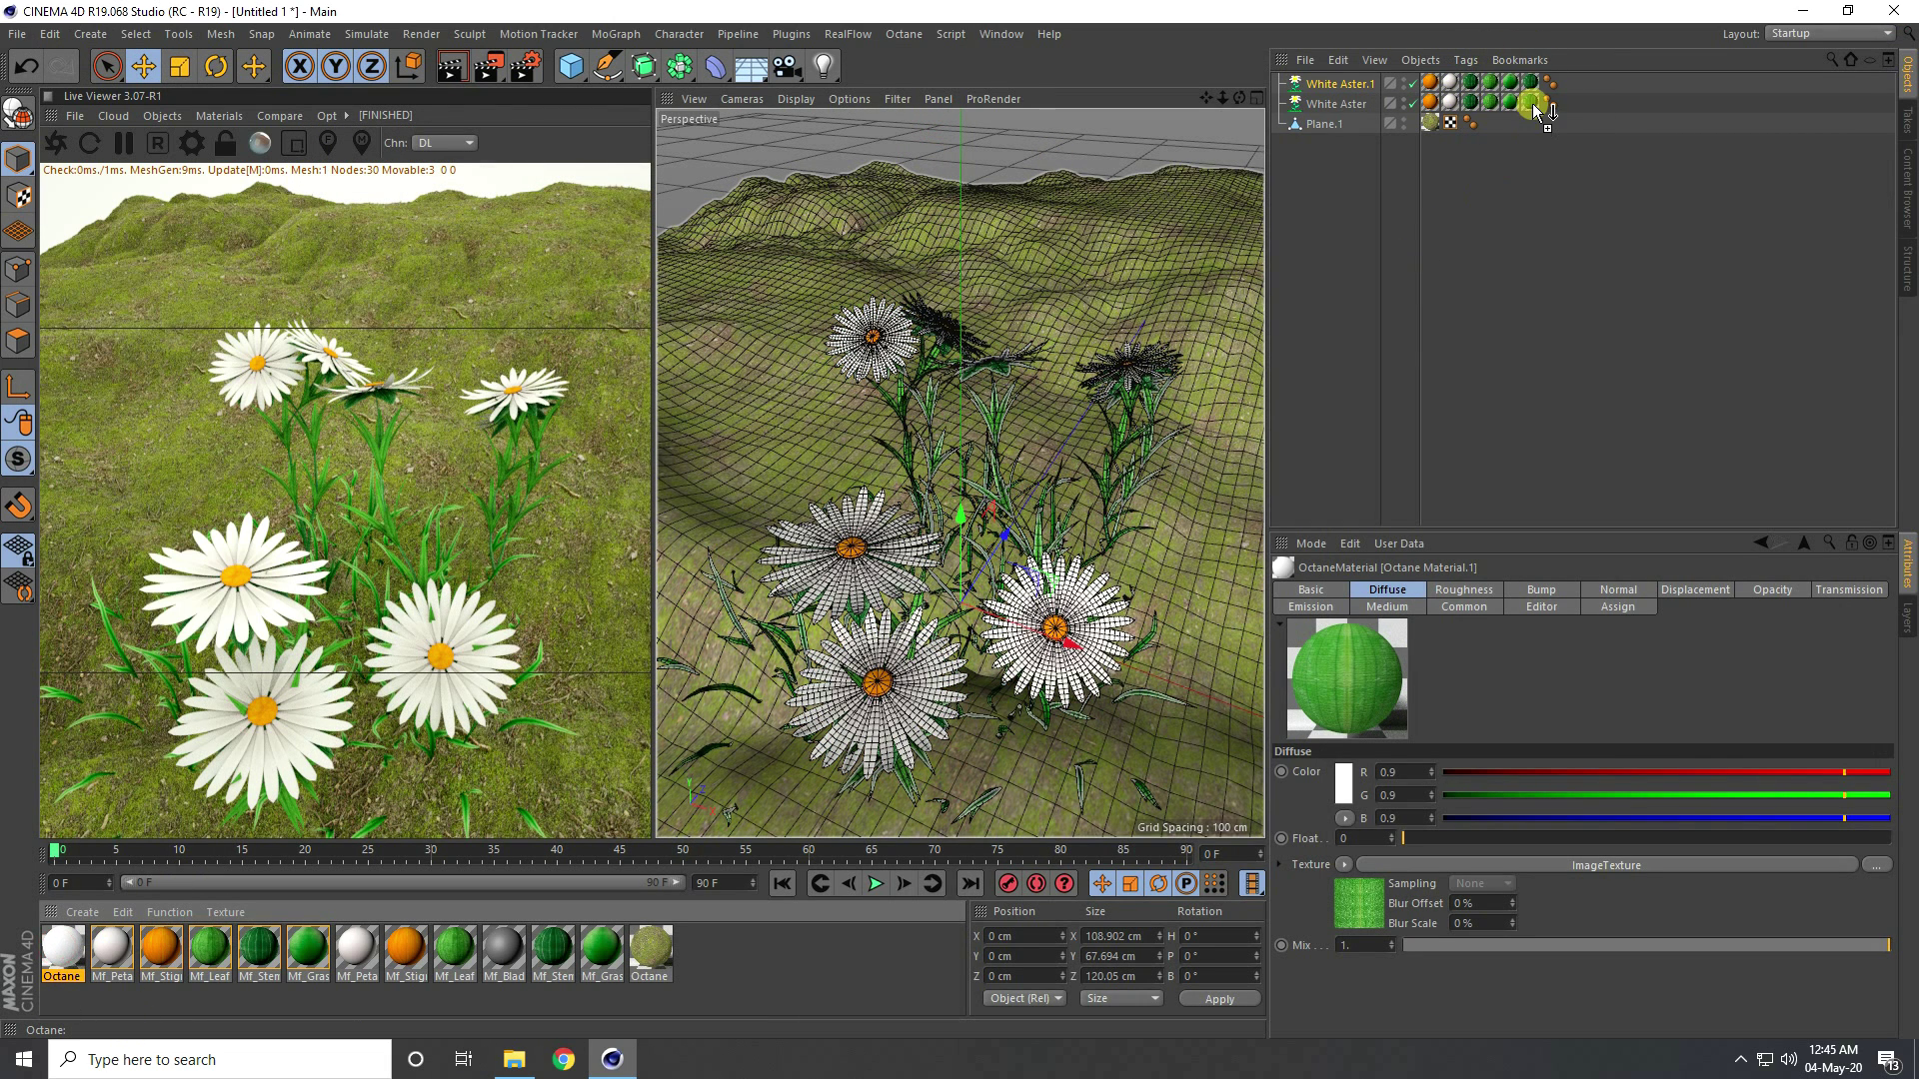
drag(1562, 265, 1530, 83)
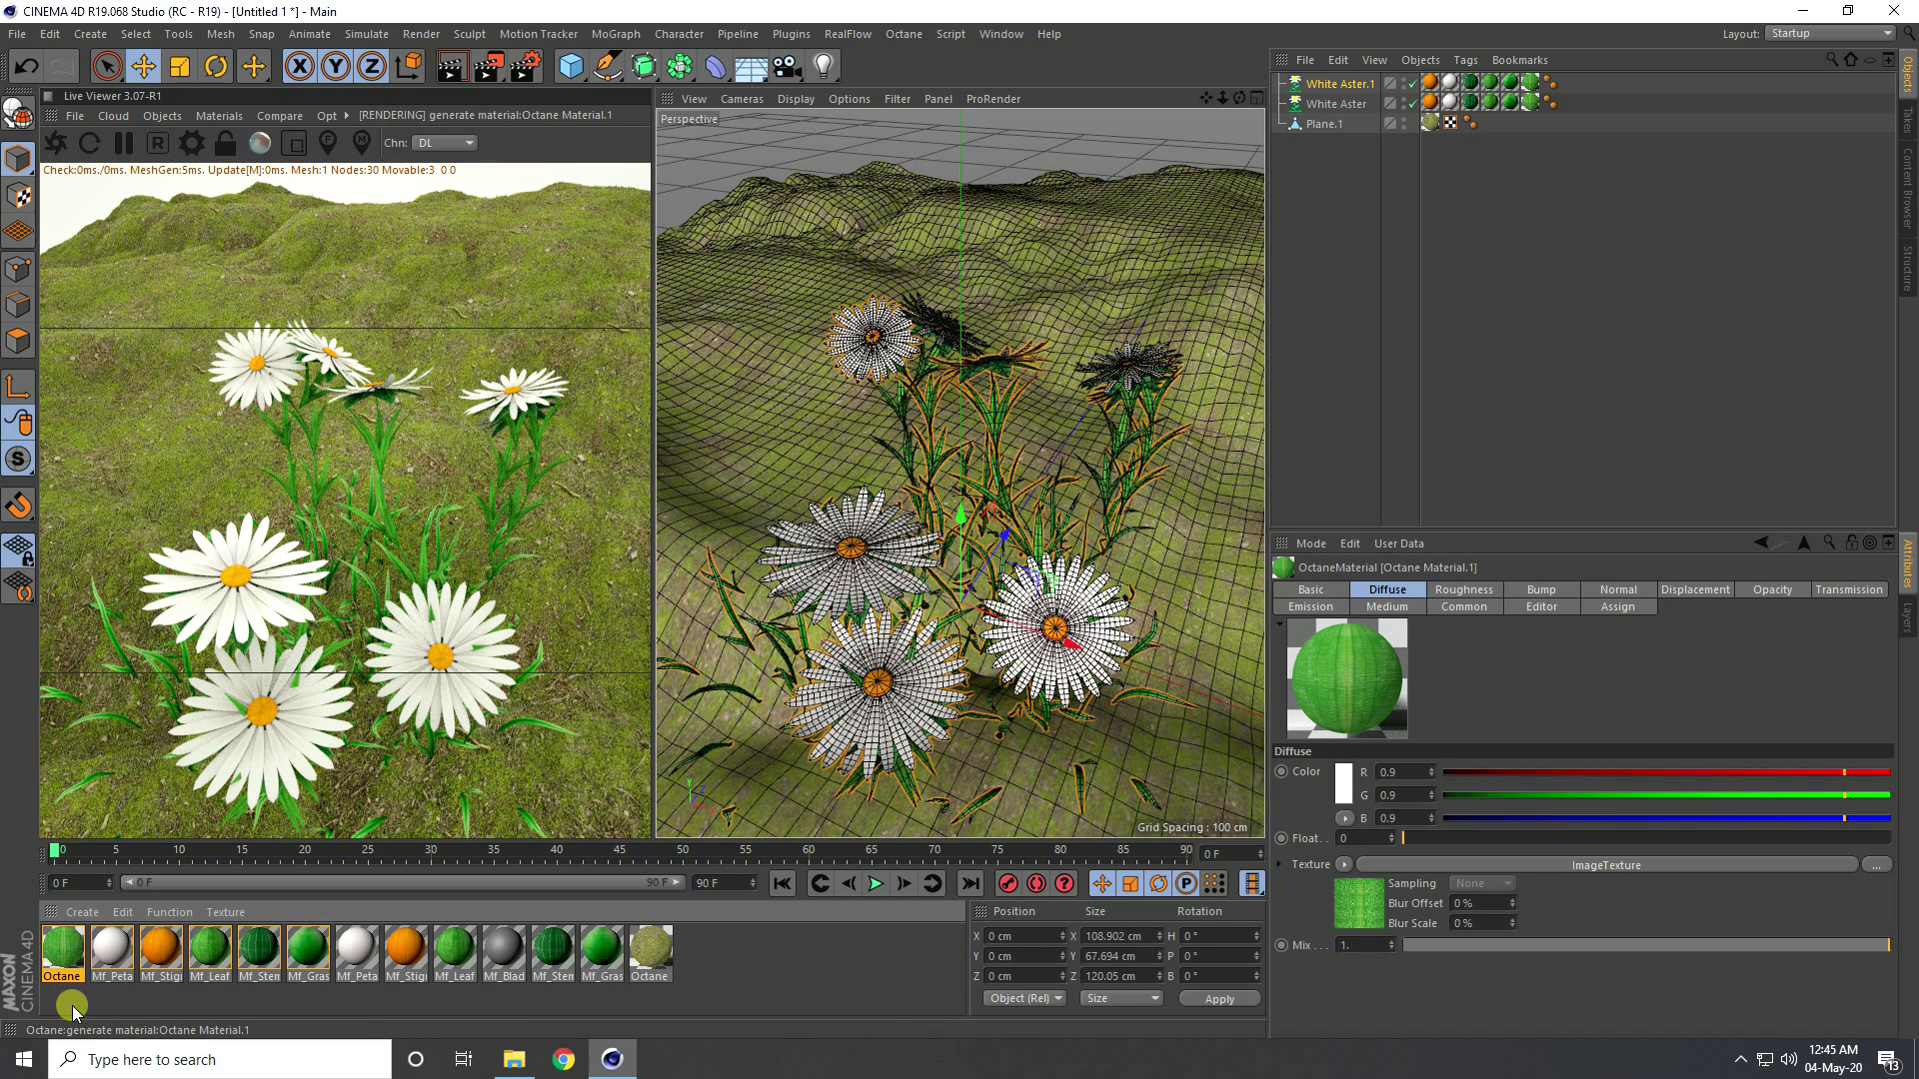
Duplicate the grass11 material and load grass7 from the Desktop tex folder into the copy's Image Texture, without copying it to the project
double_click(64, 949)
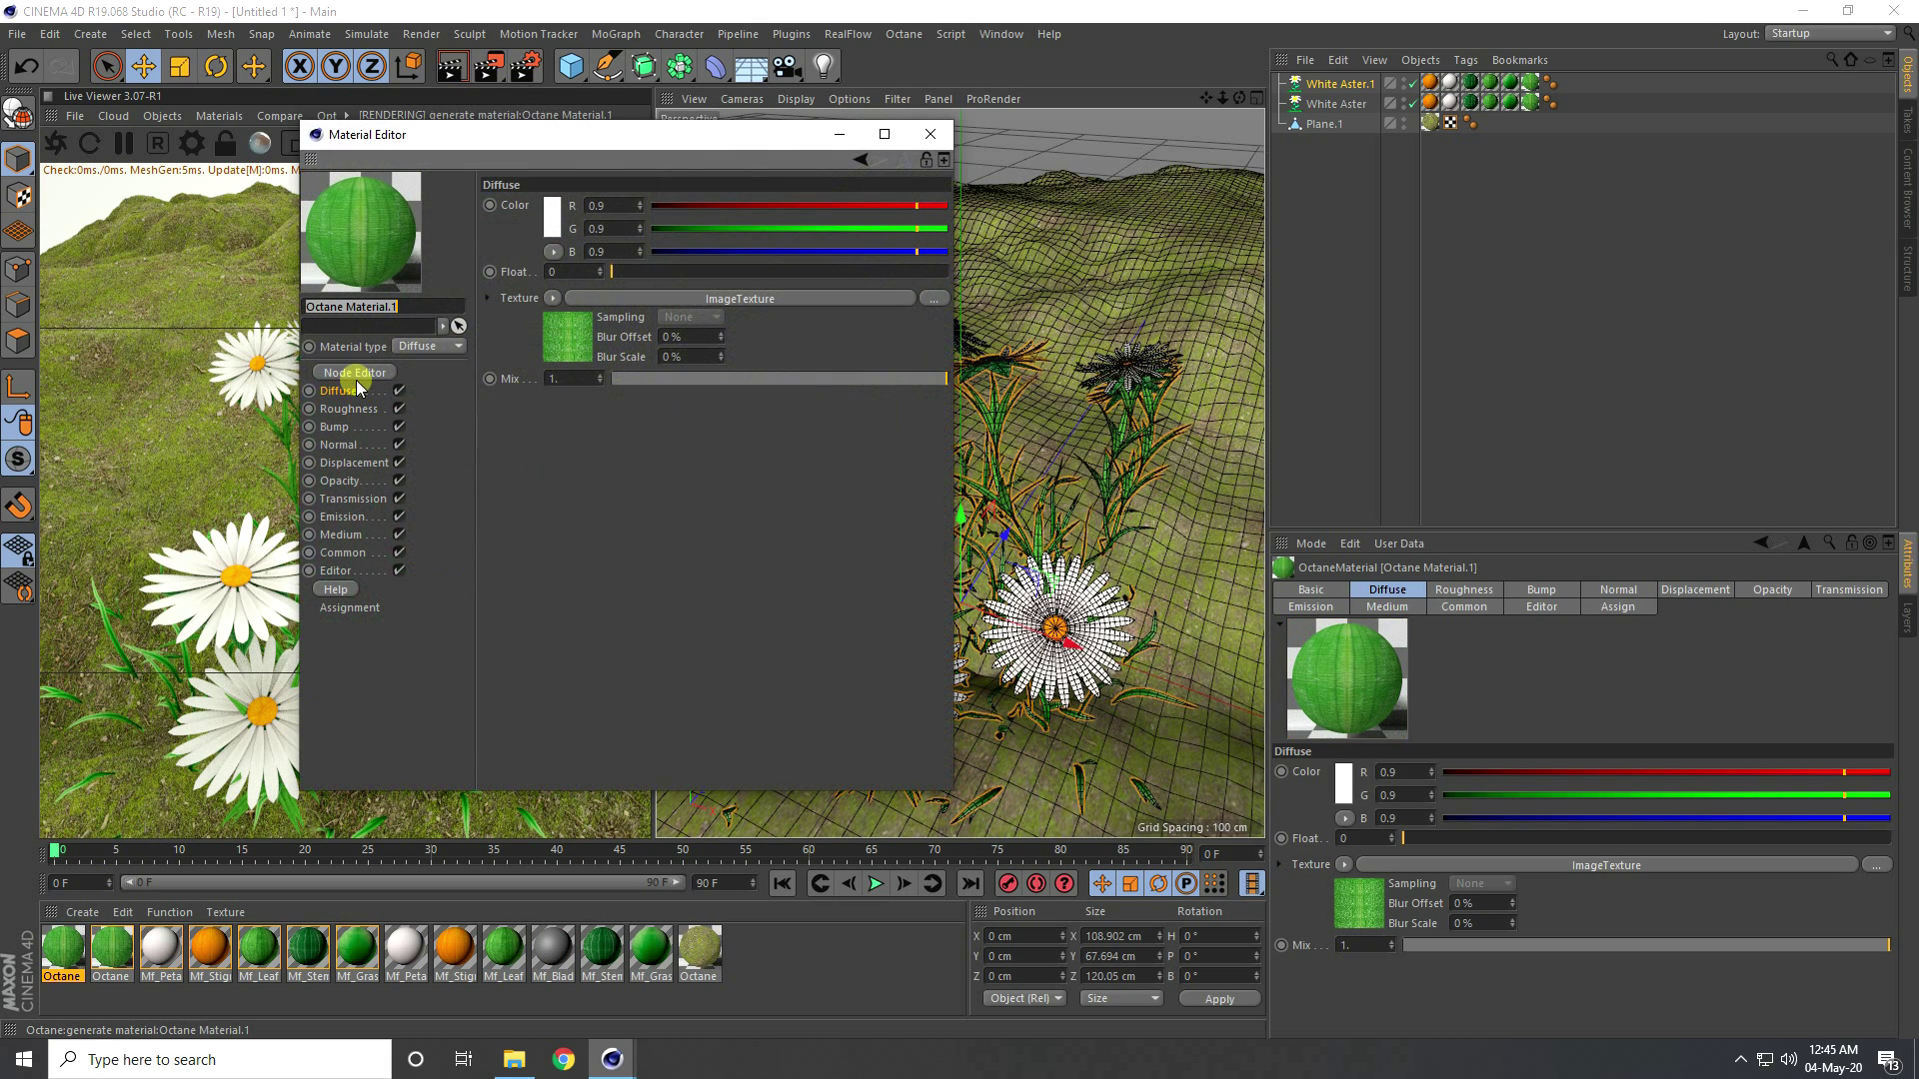
click(351, 374)
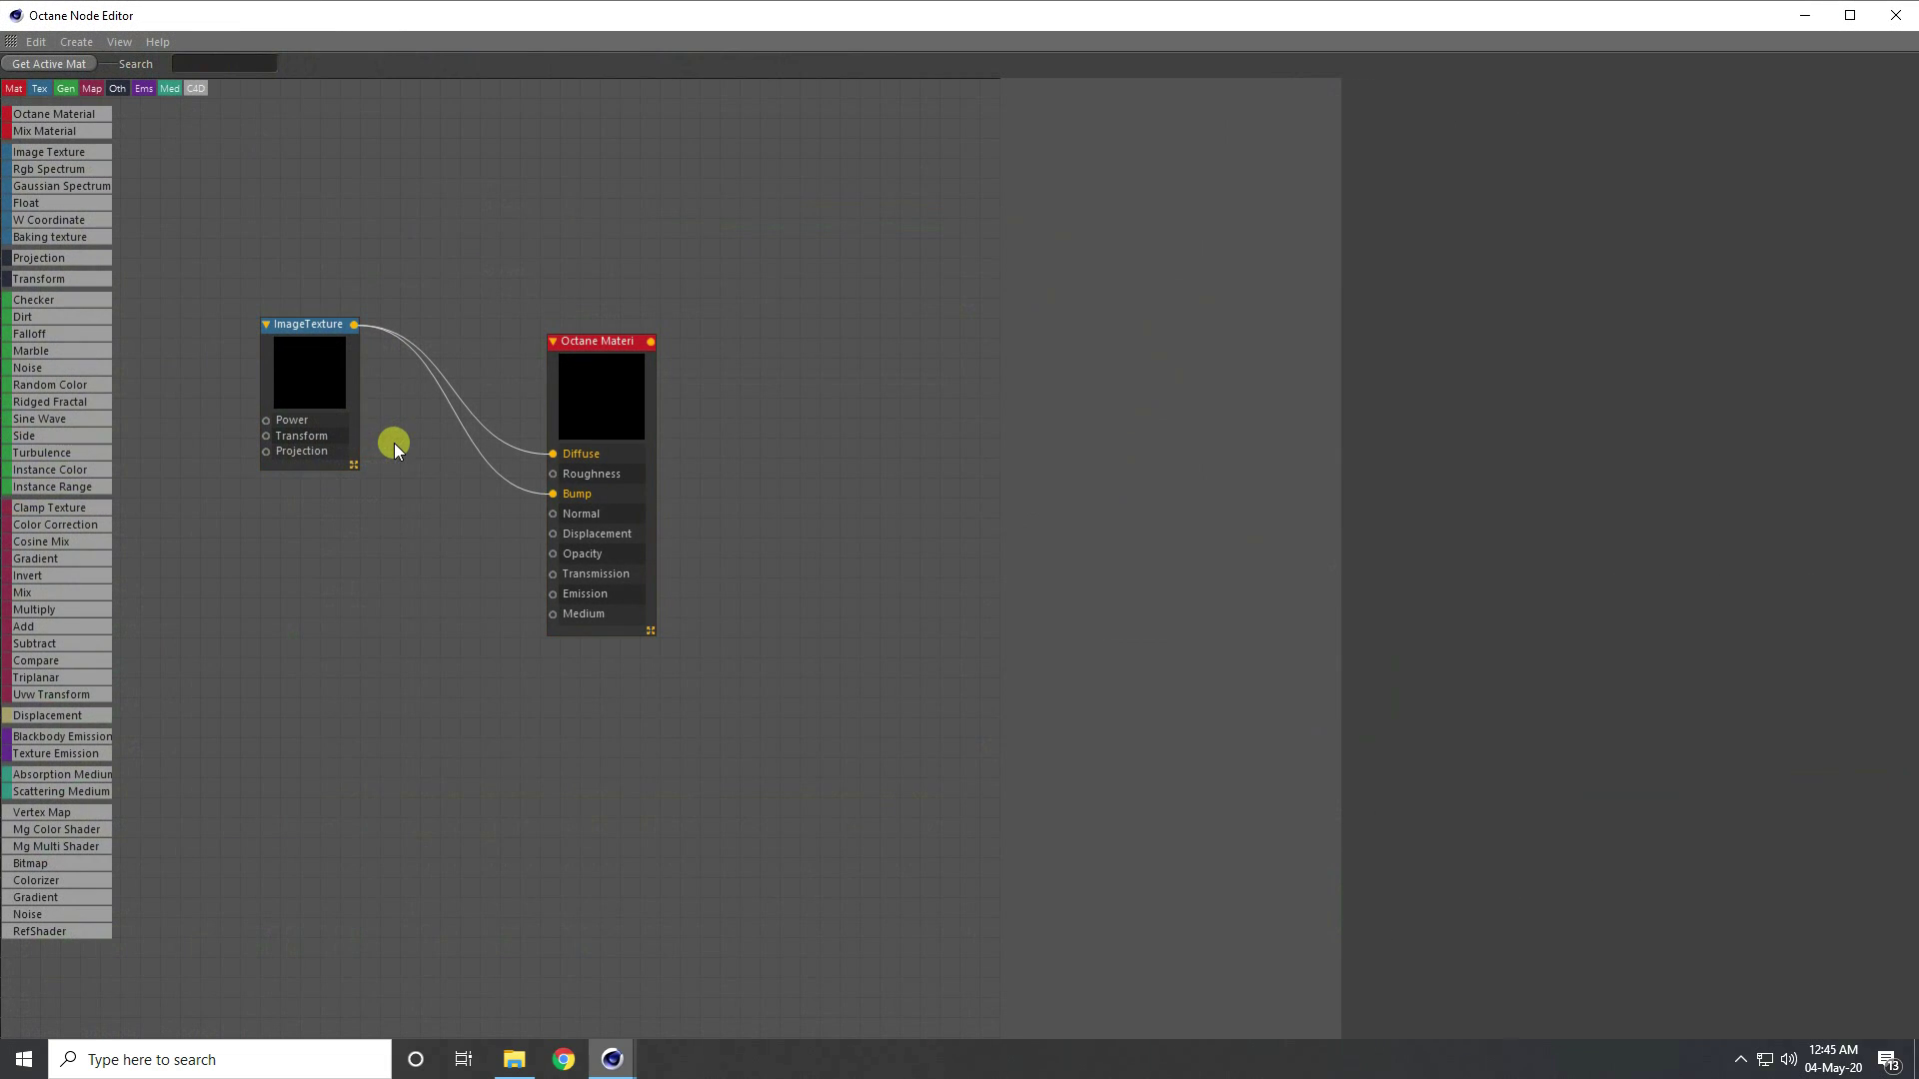
click(309, 350)
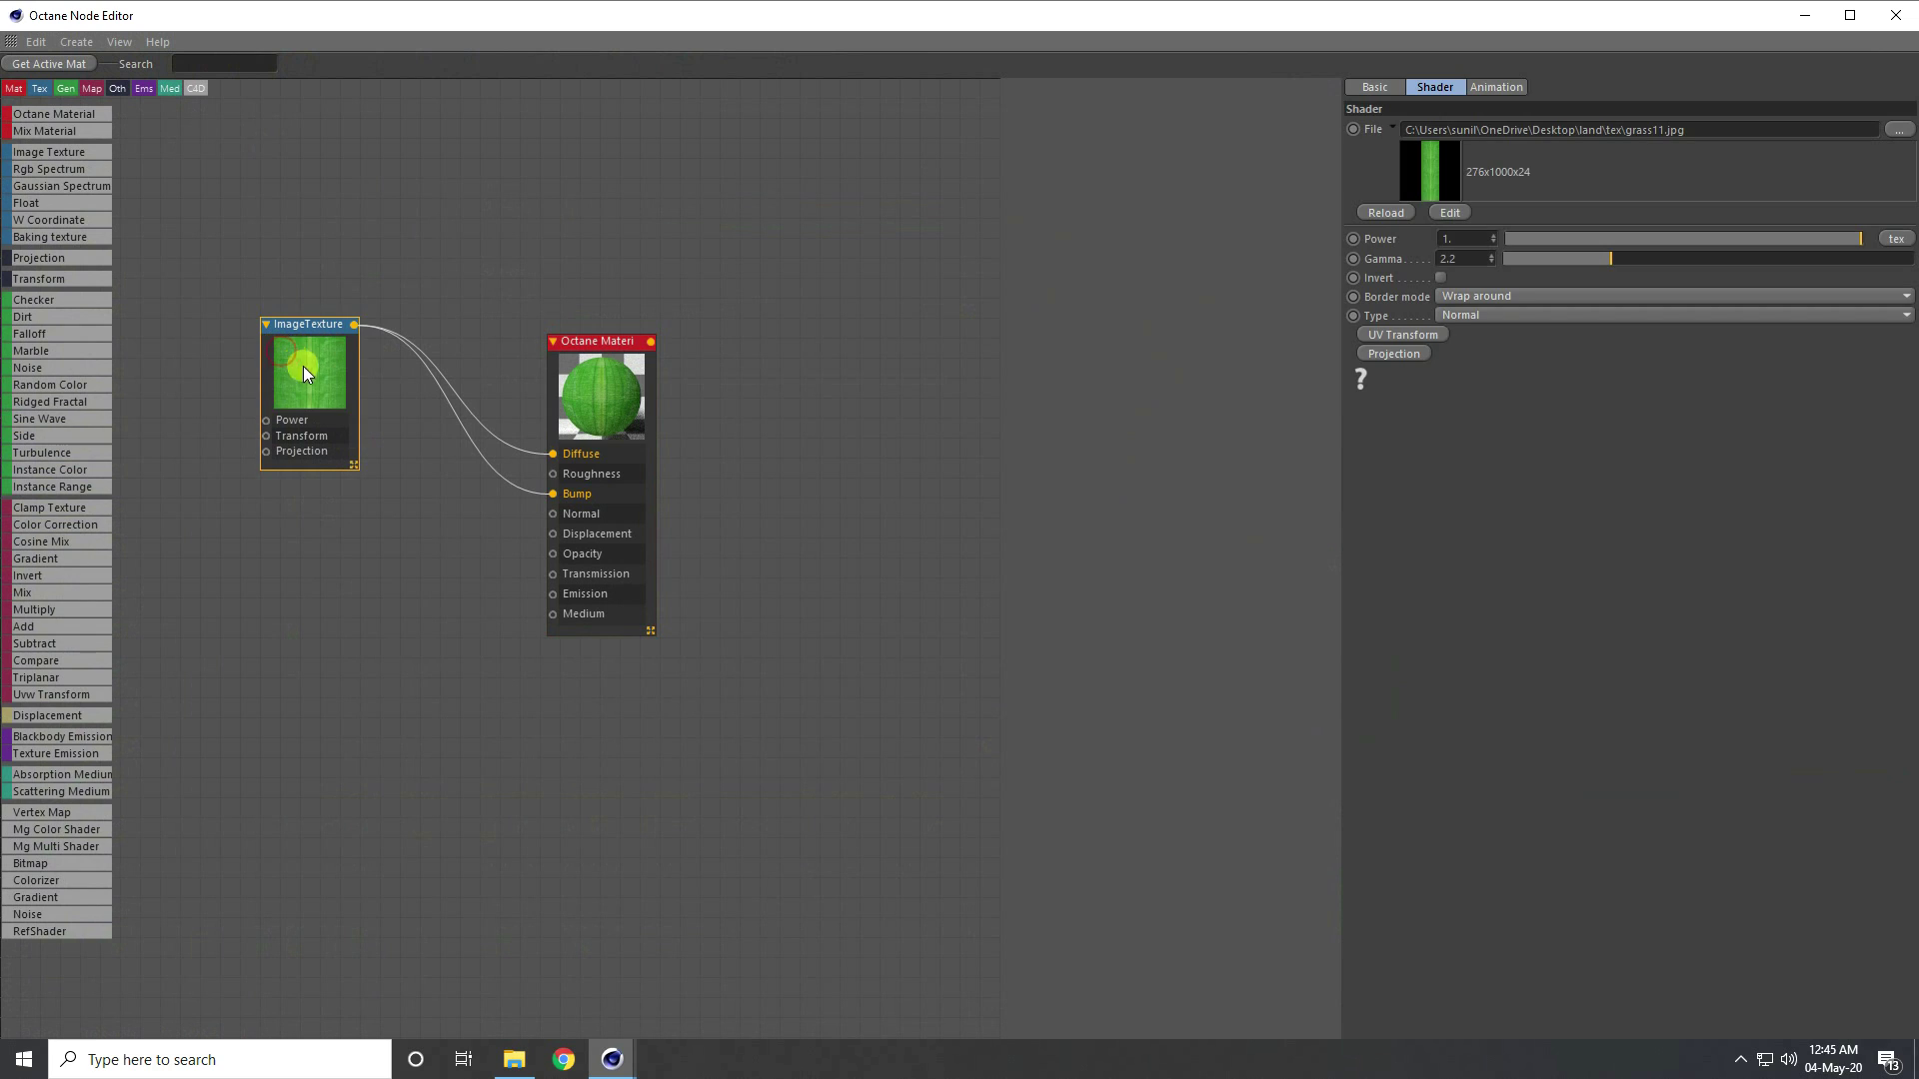
click(1897, 129)
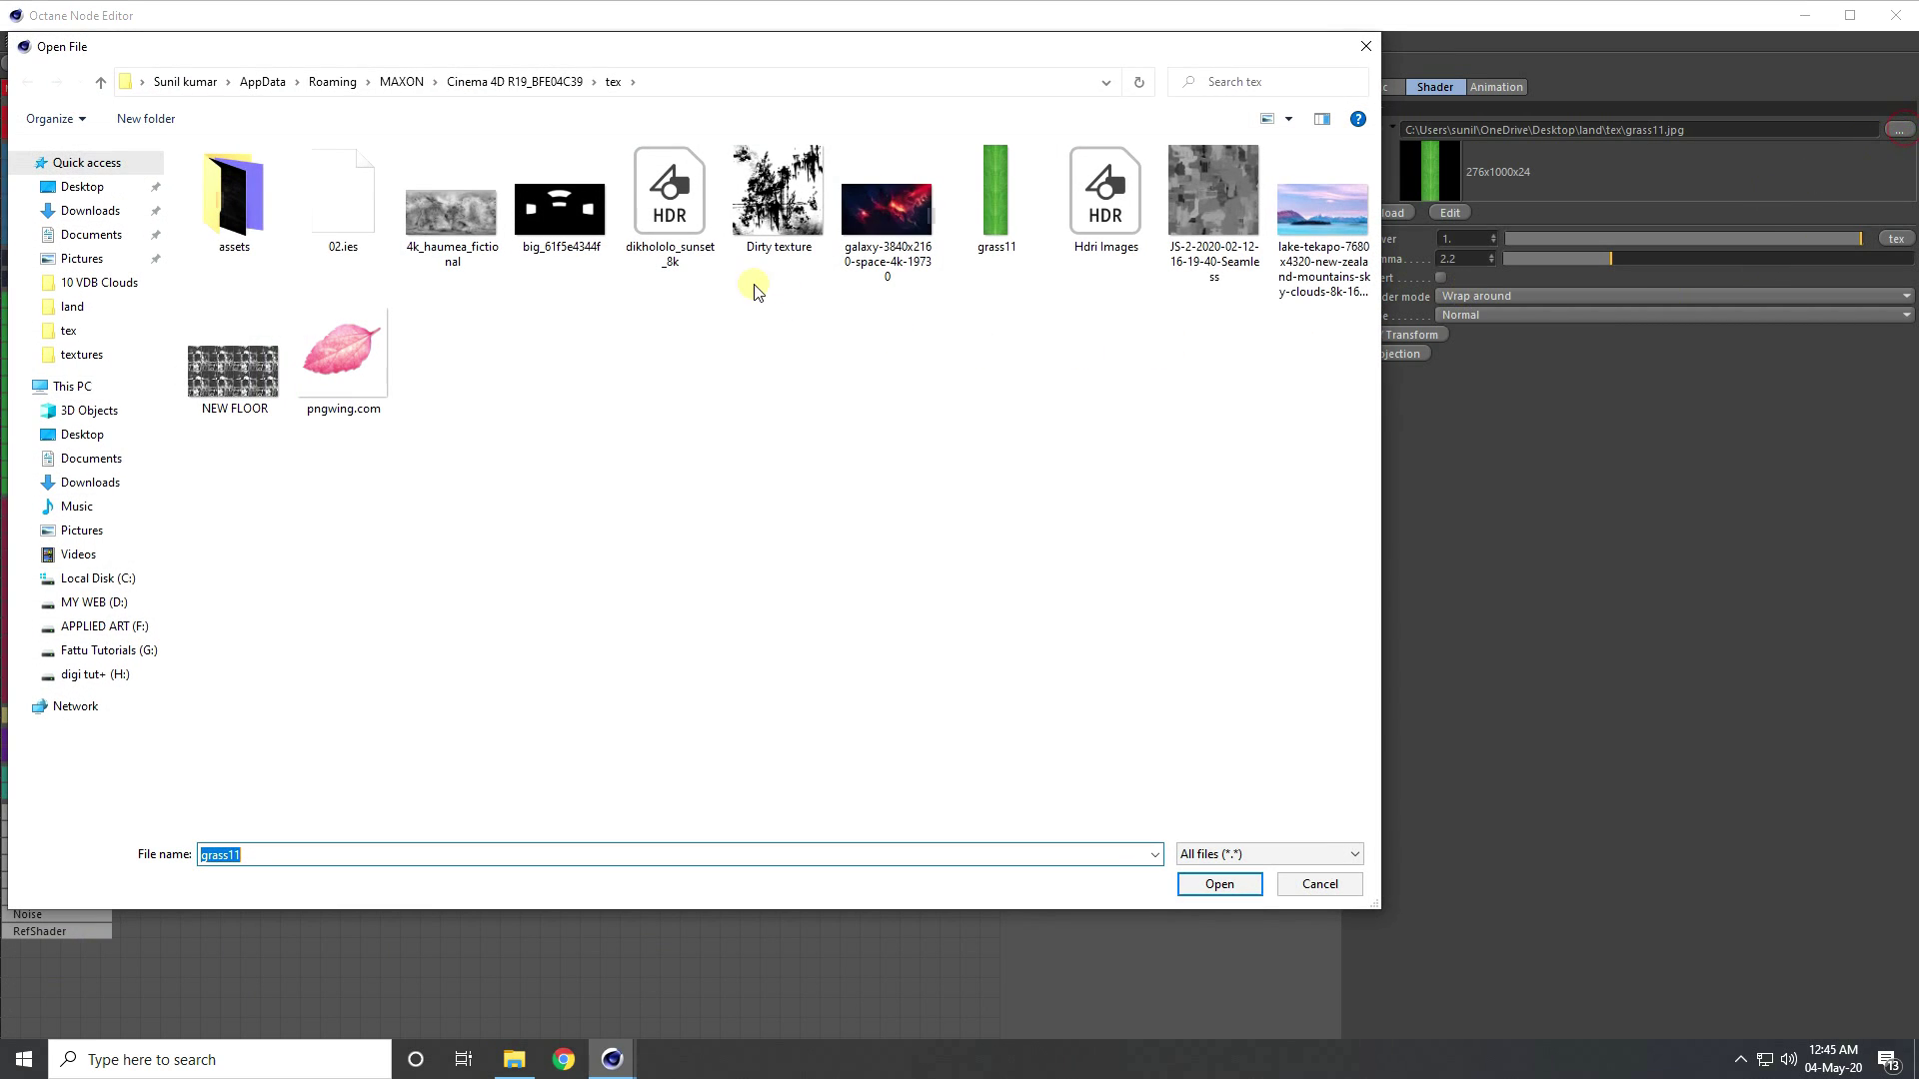
click(84, 188)
double_click(618, 222)
click(553, 217)
click(1206, 885)
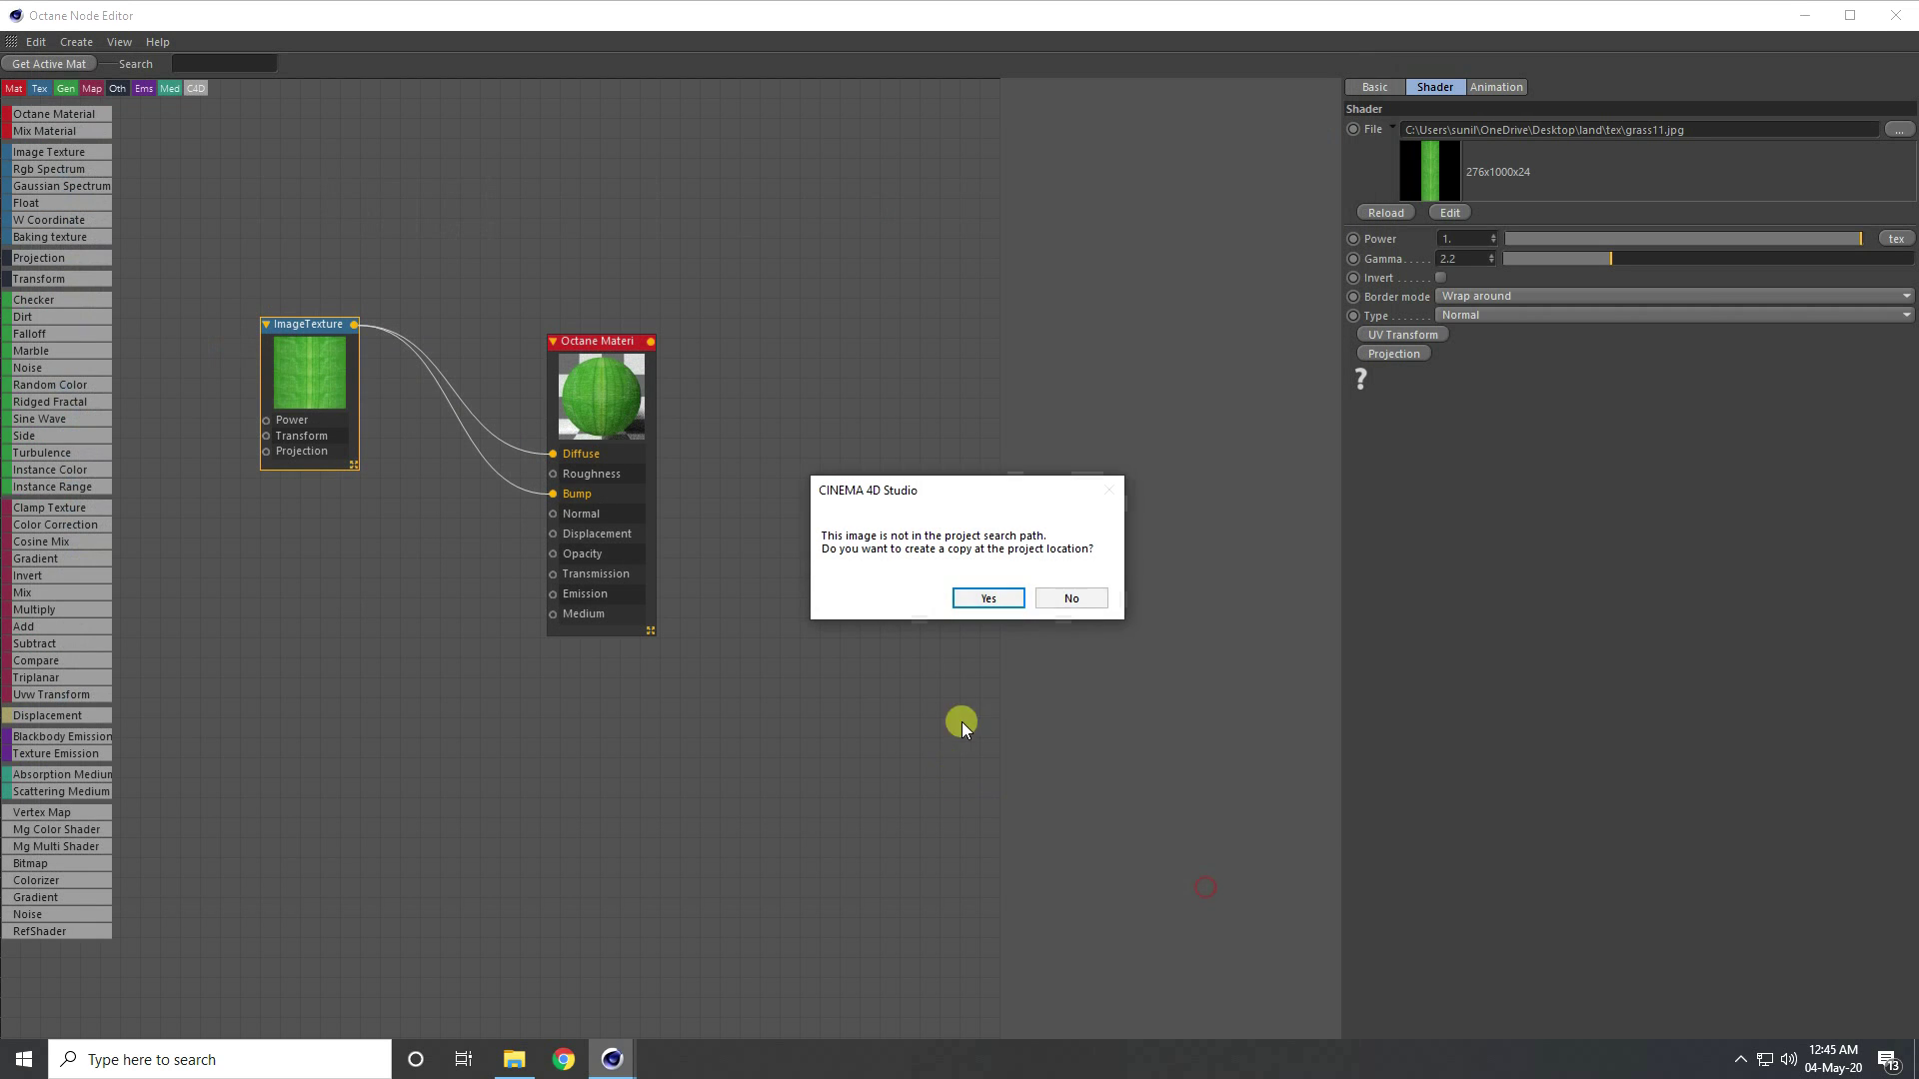
click(1070, 598)
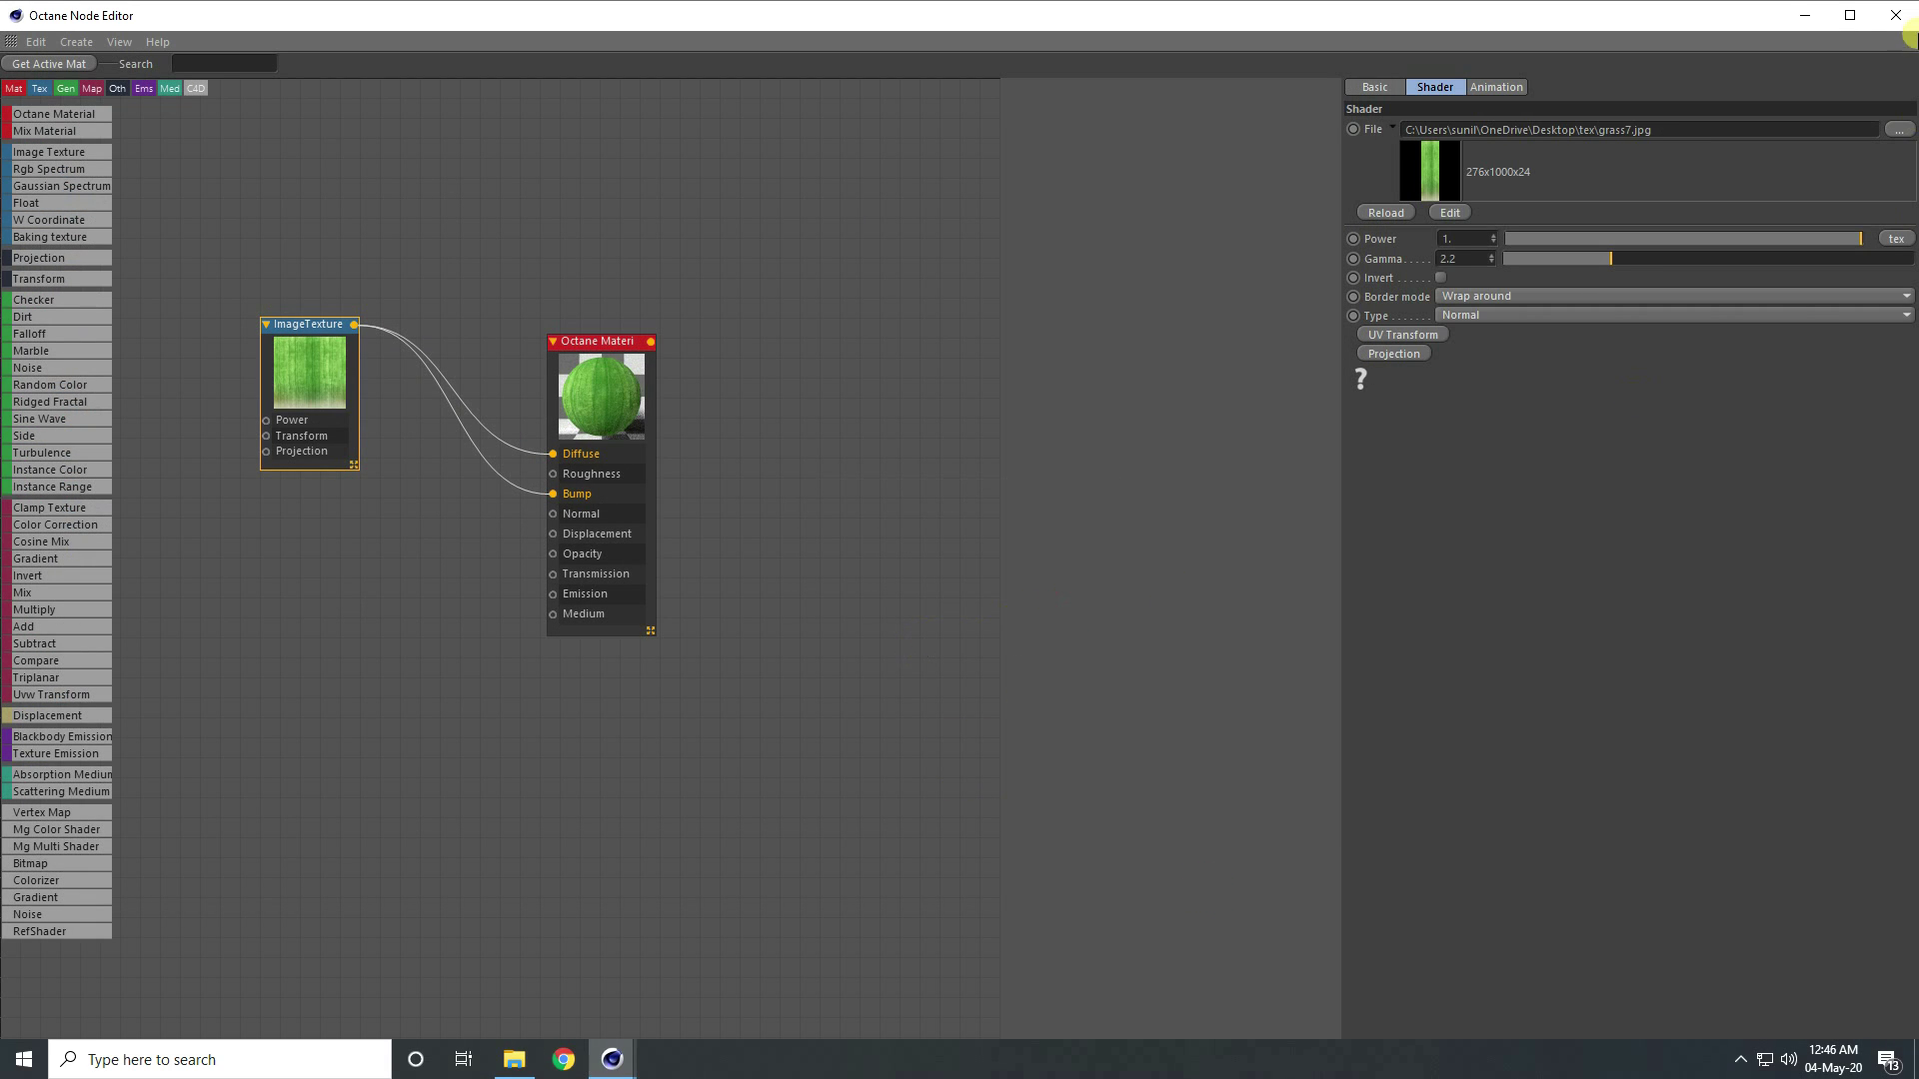
Close the node and material editors and assign the grass7 material to the remaining green material tags of both White Aster objects
click(1897, 18)
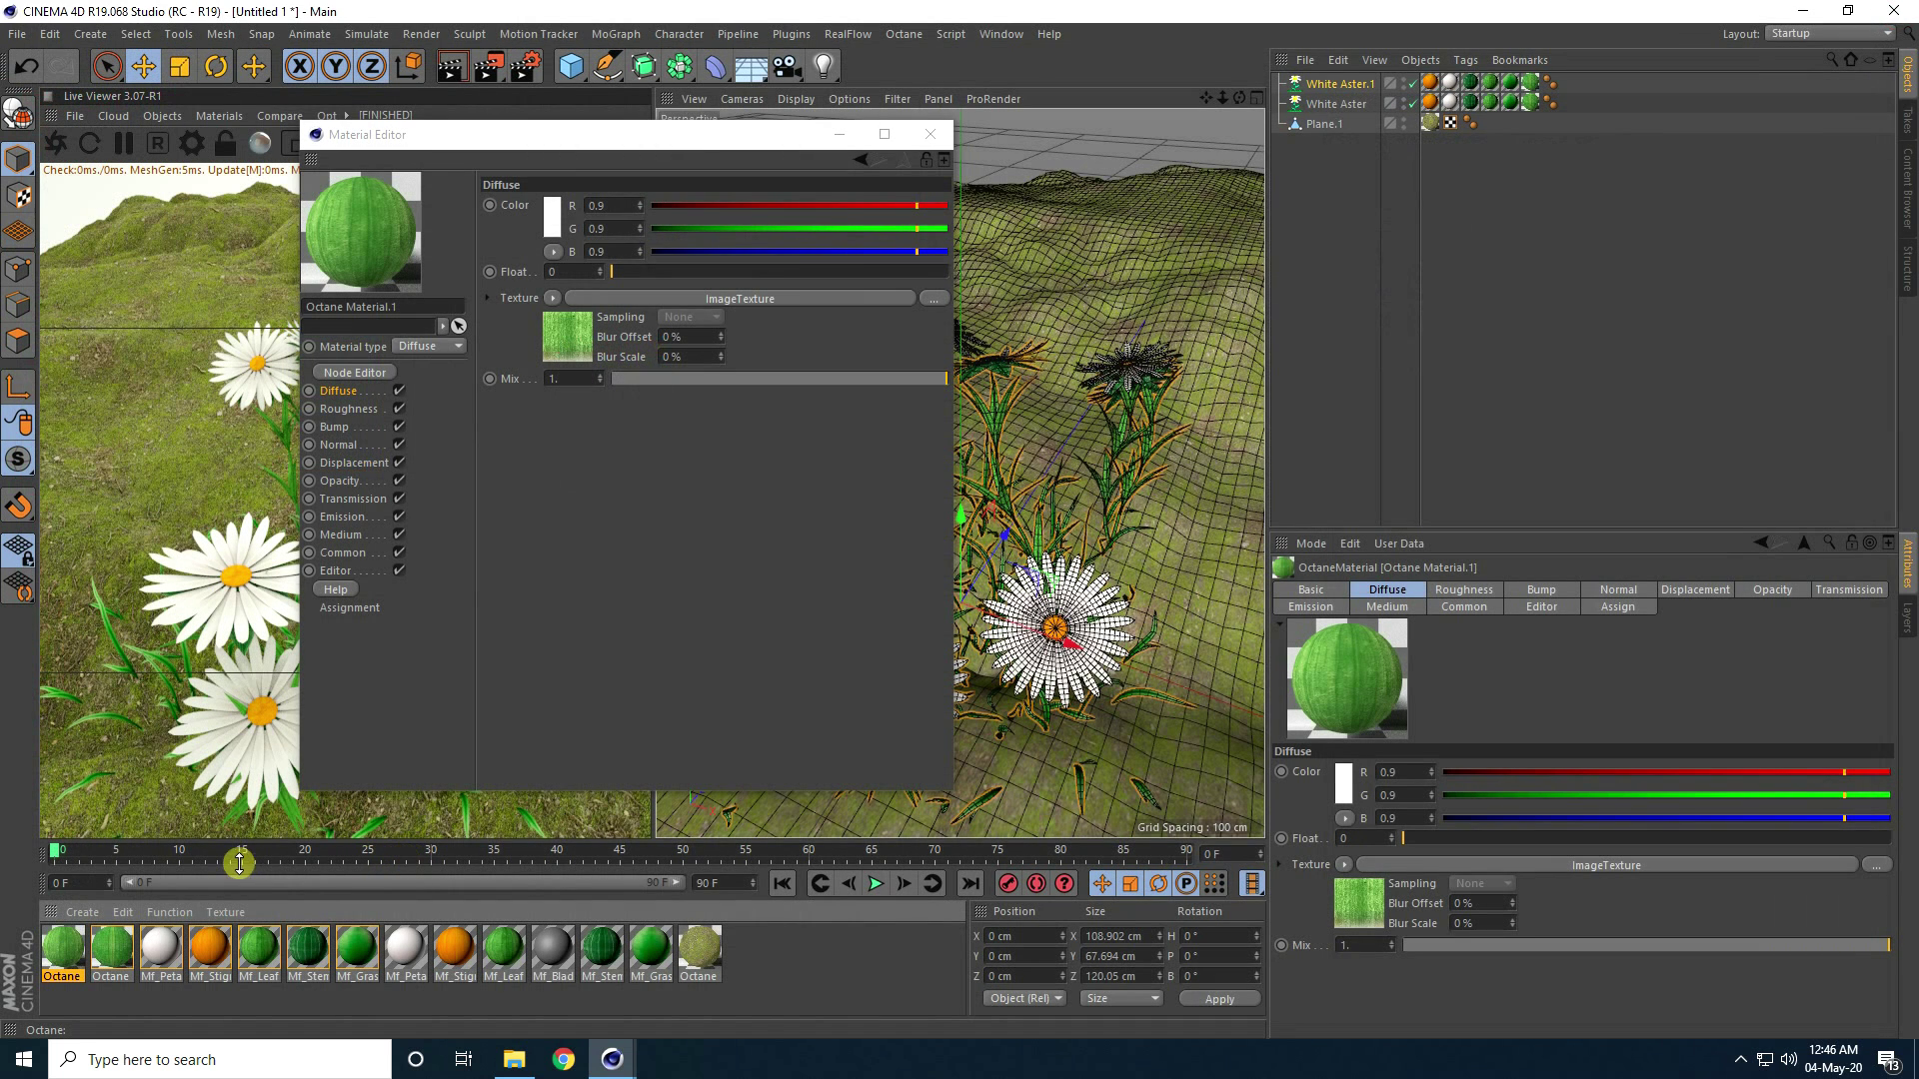
click(930, 134)
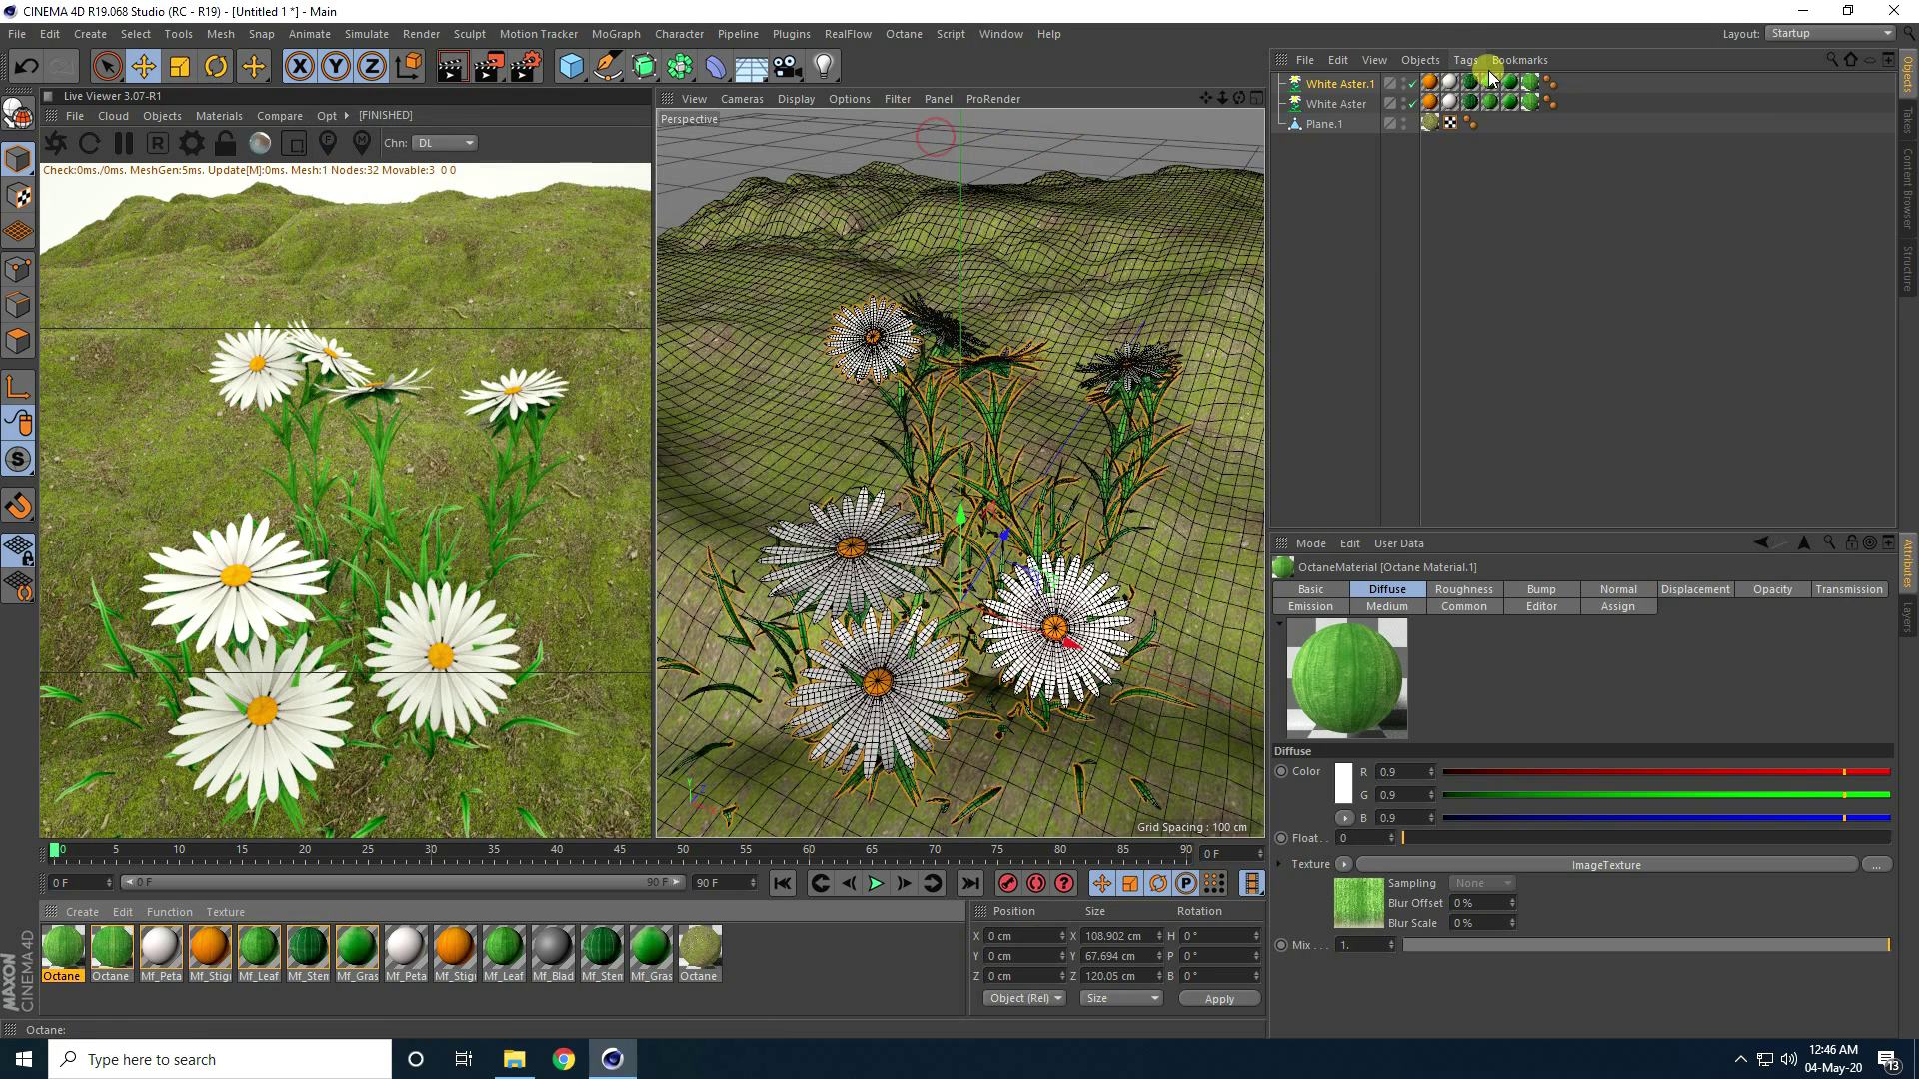
drag(62, 964, 1499, 108)
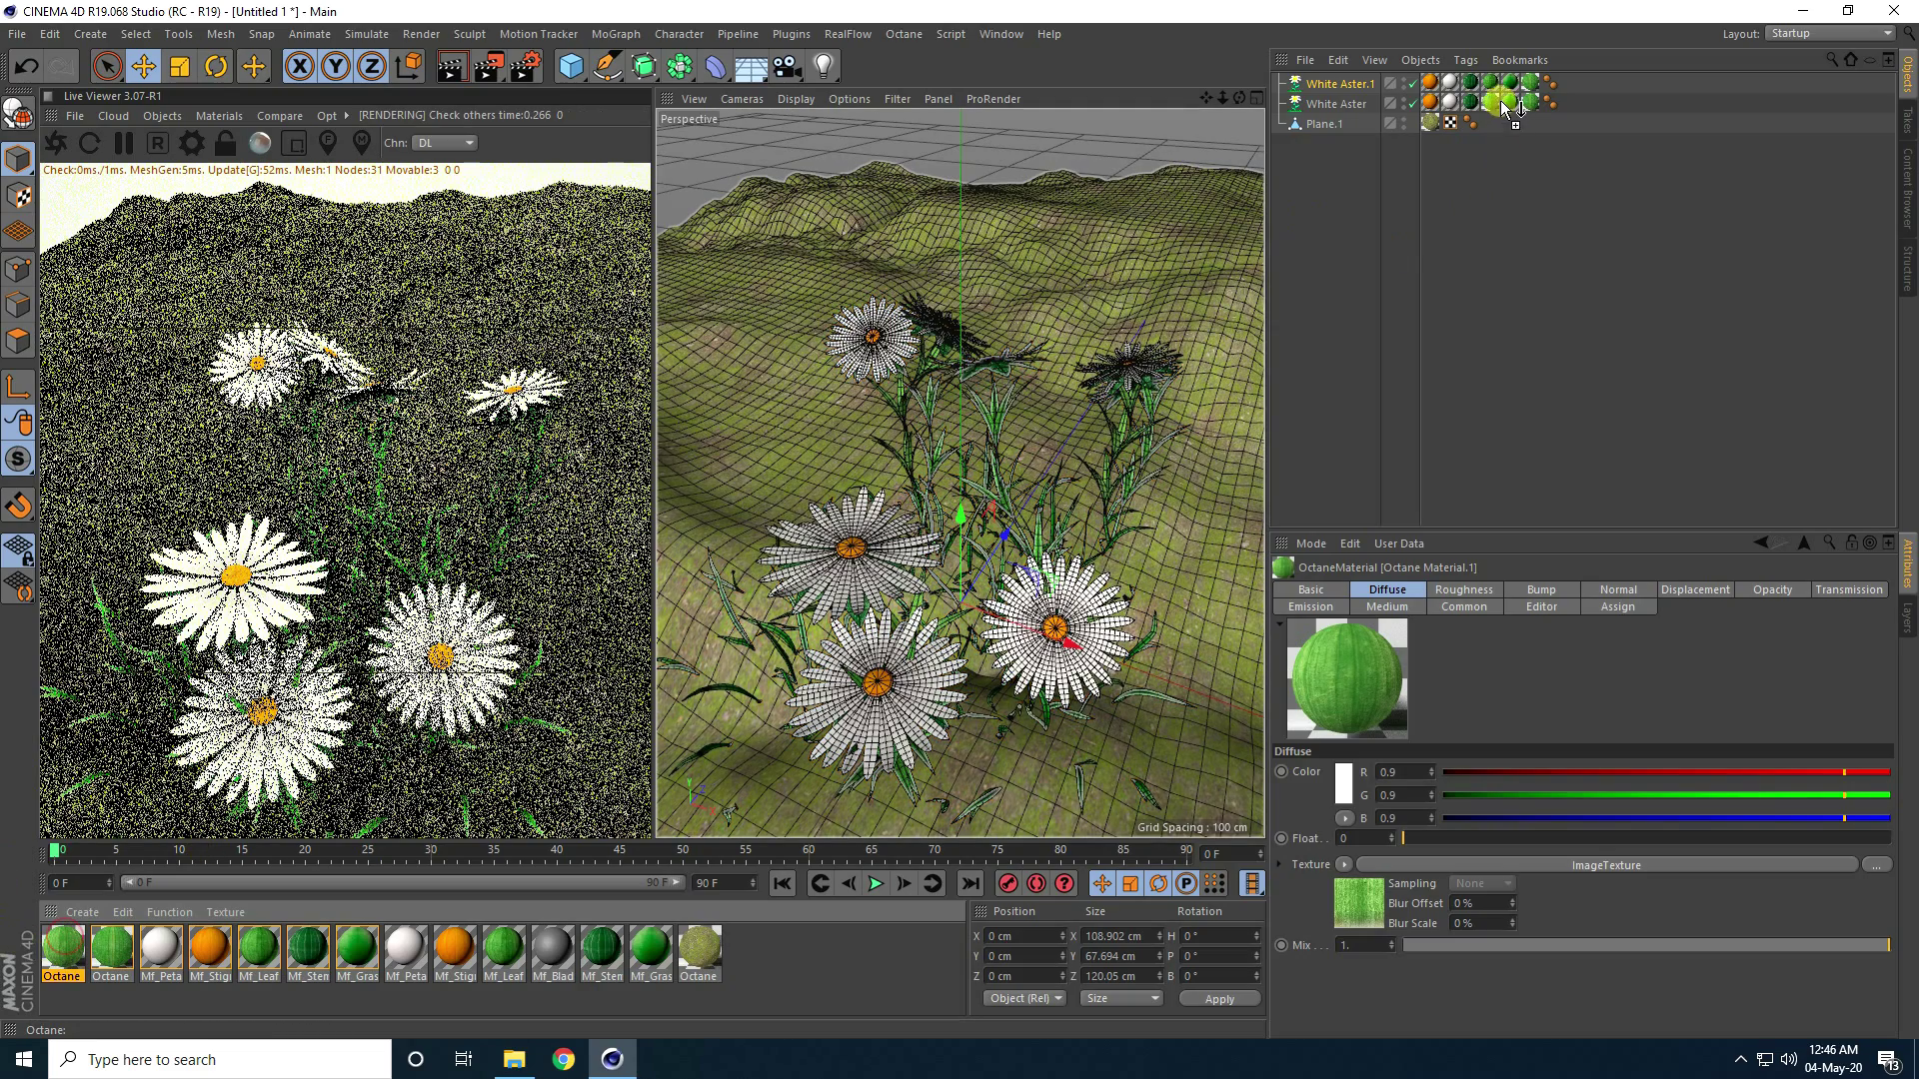
drag(1509, 108, 852, 355)
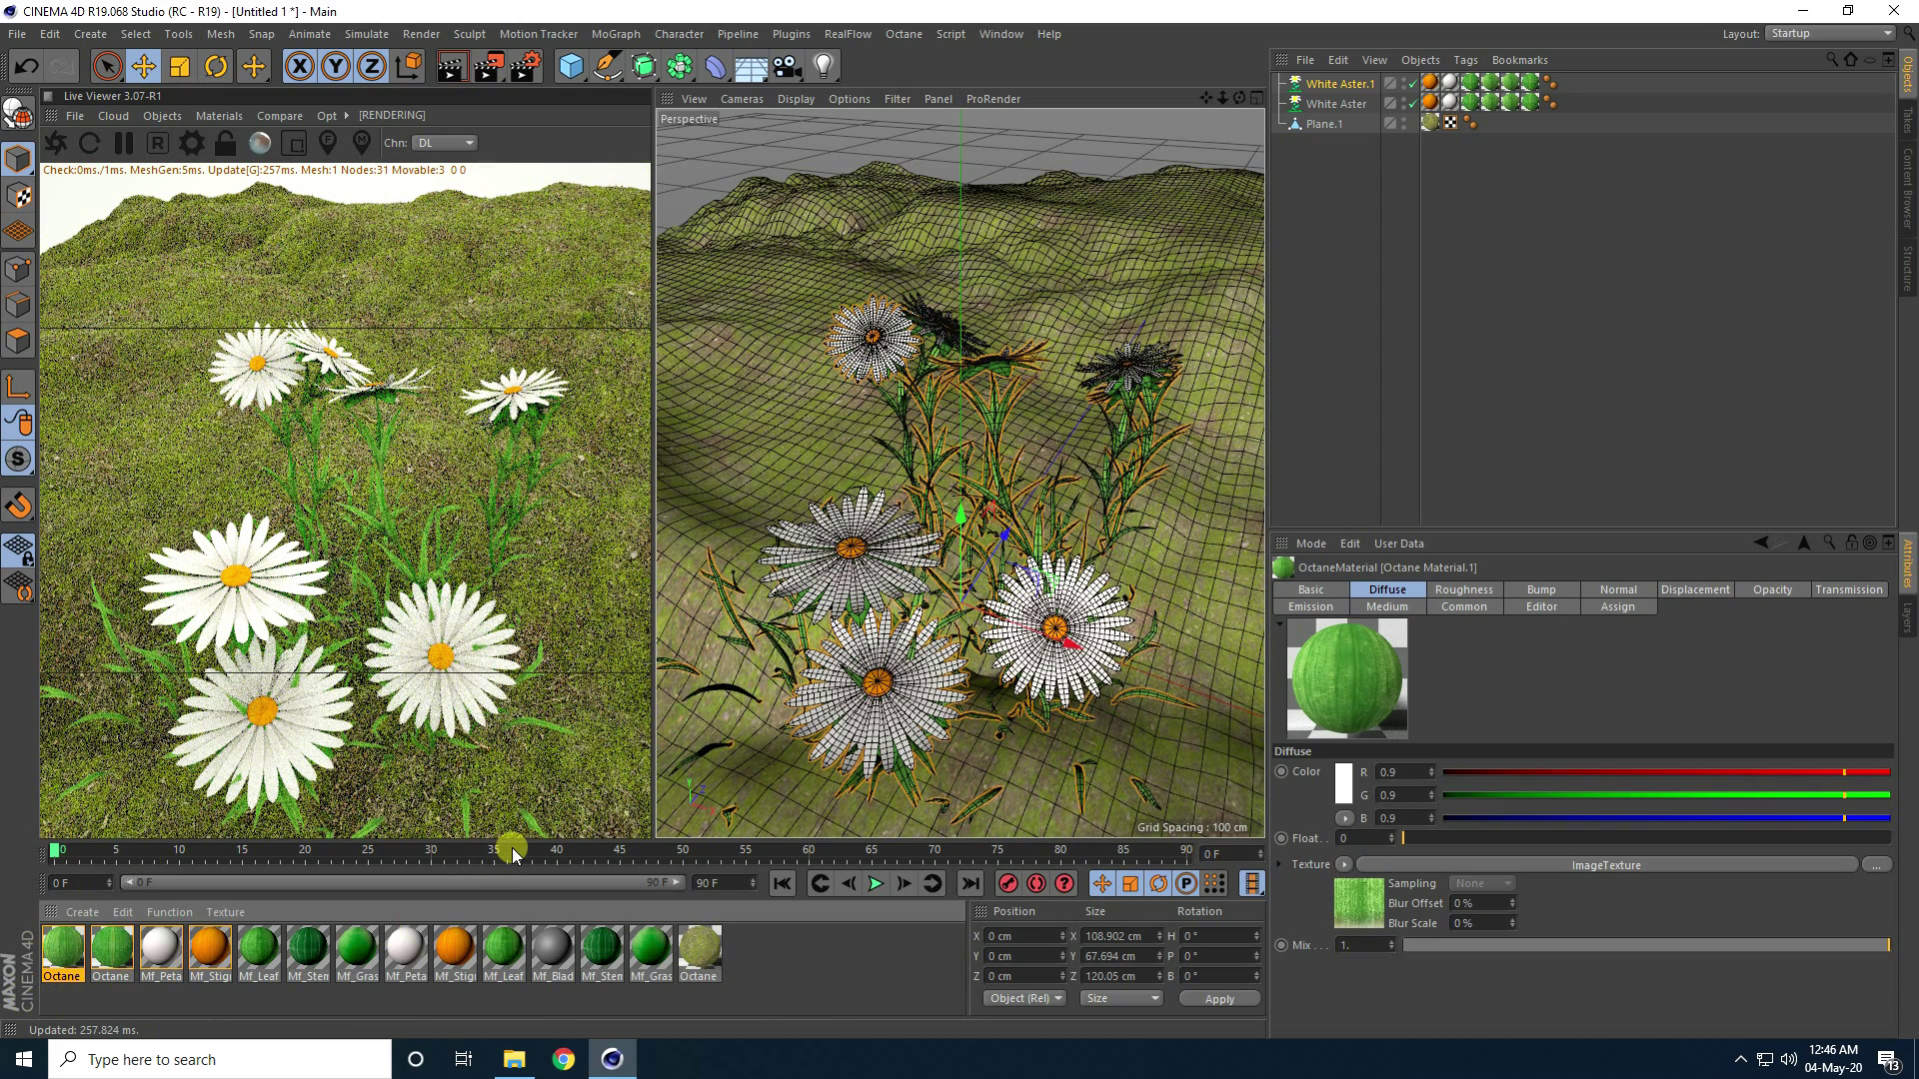
Duplicate the grass7 material and load the petal39 image into the copy's Image Texture, without copying it to the project
click(91, 926)
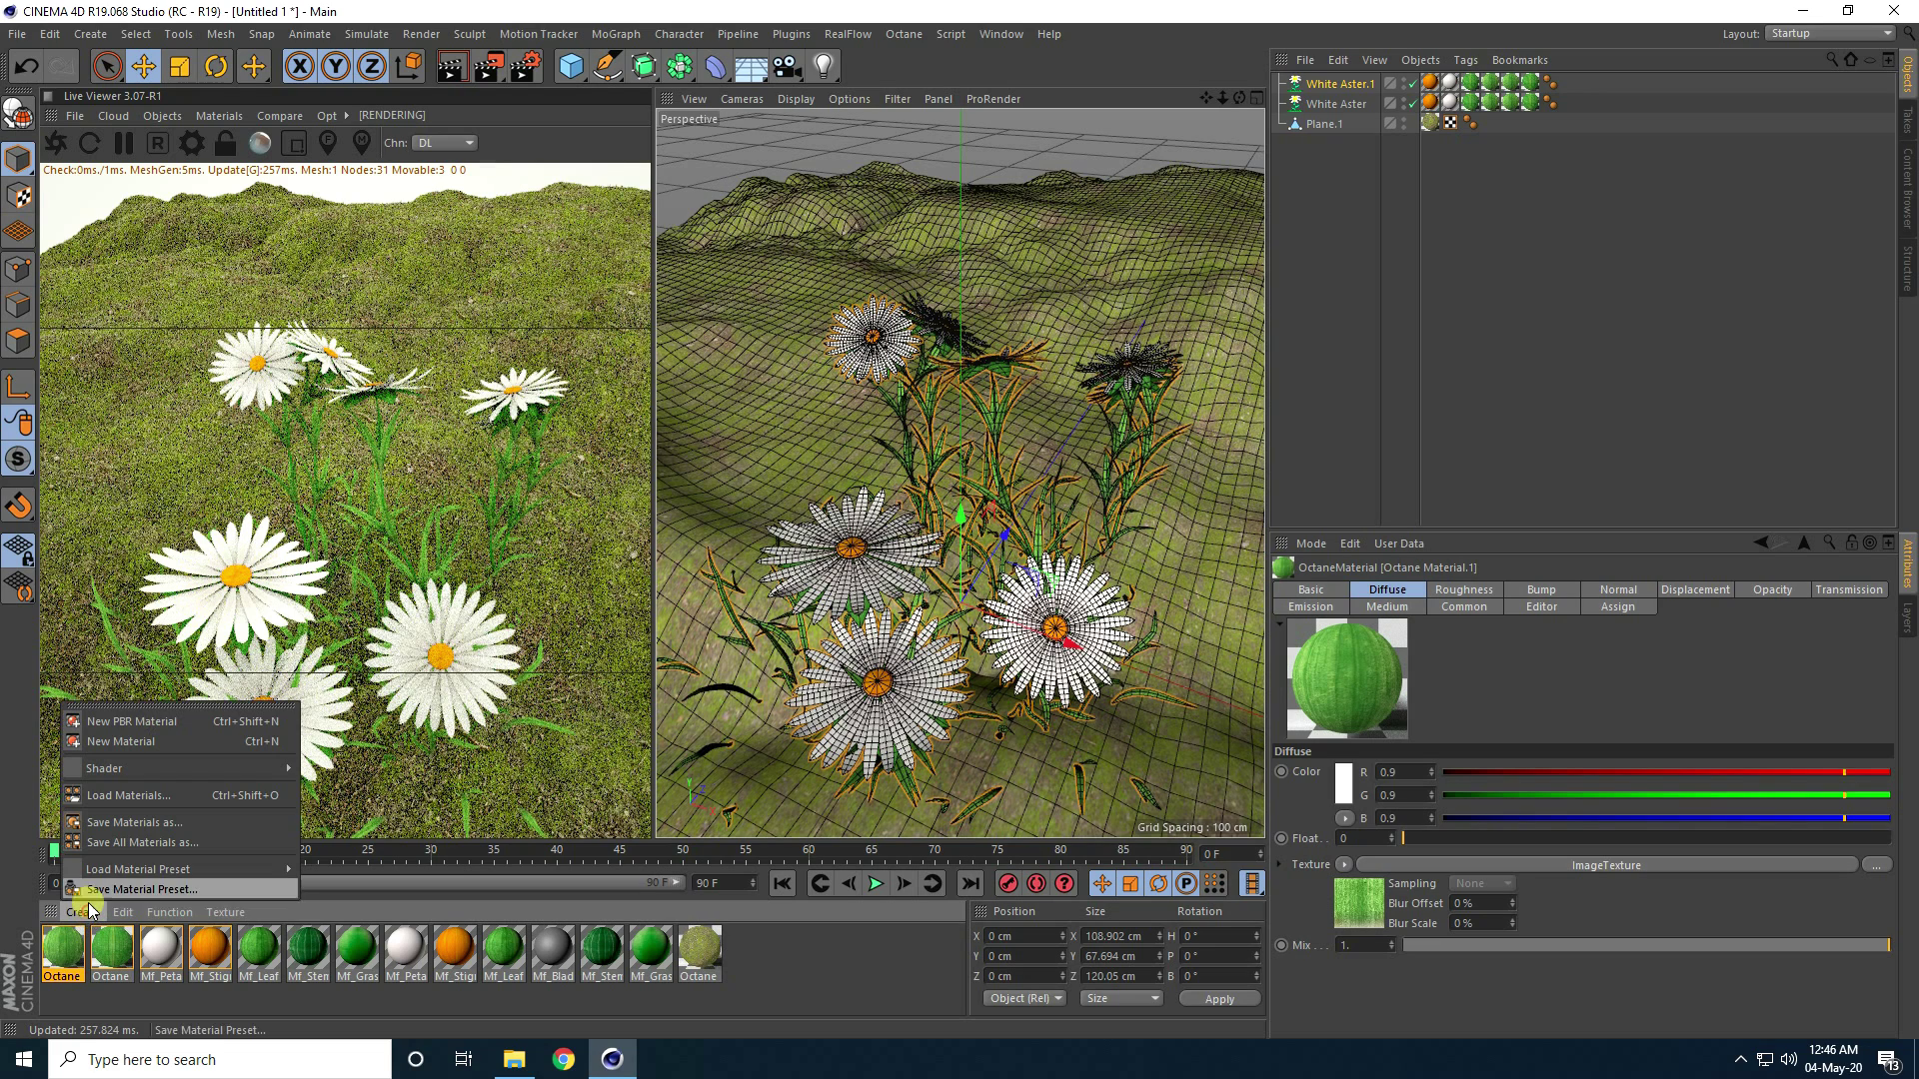
click(72, 949)
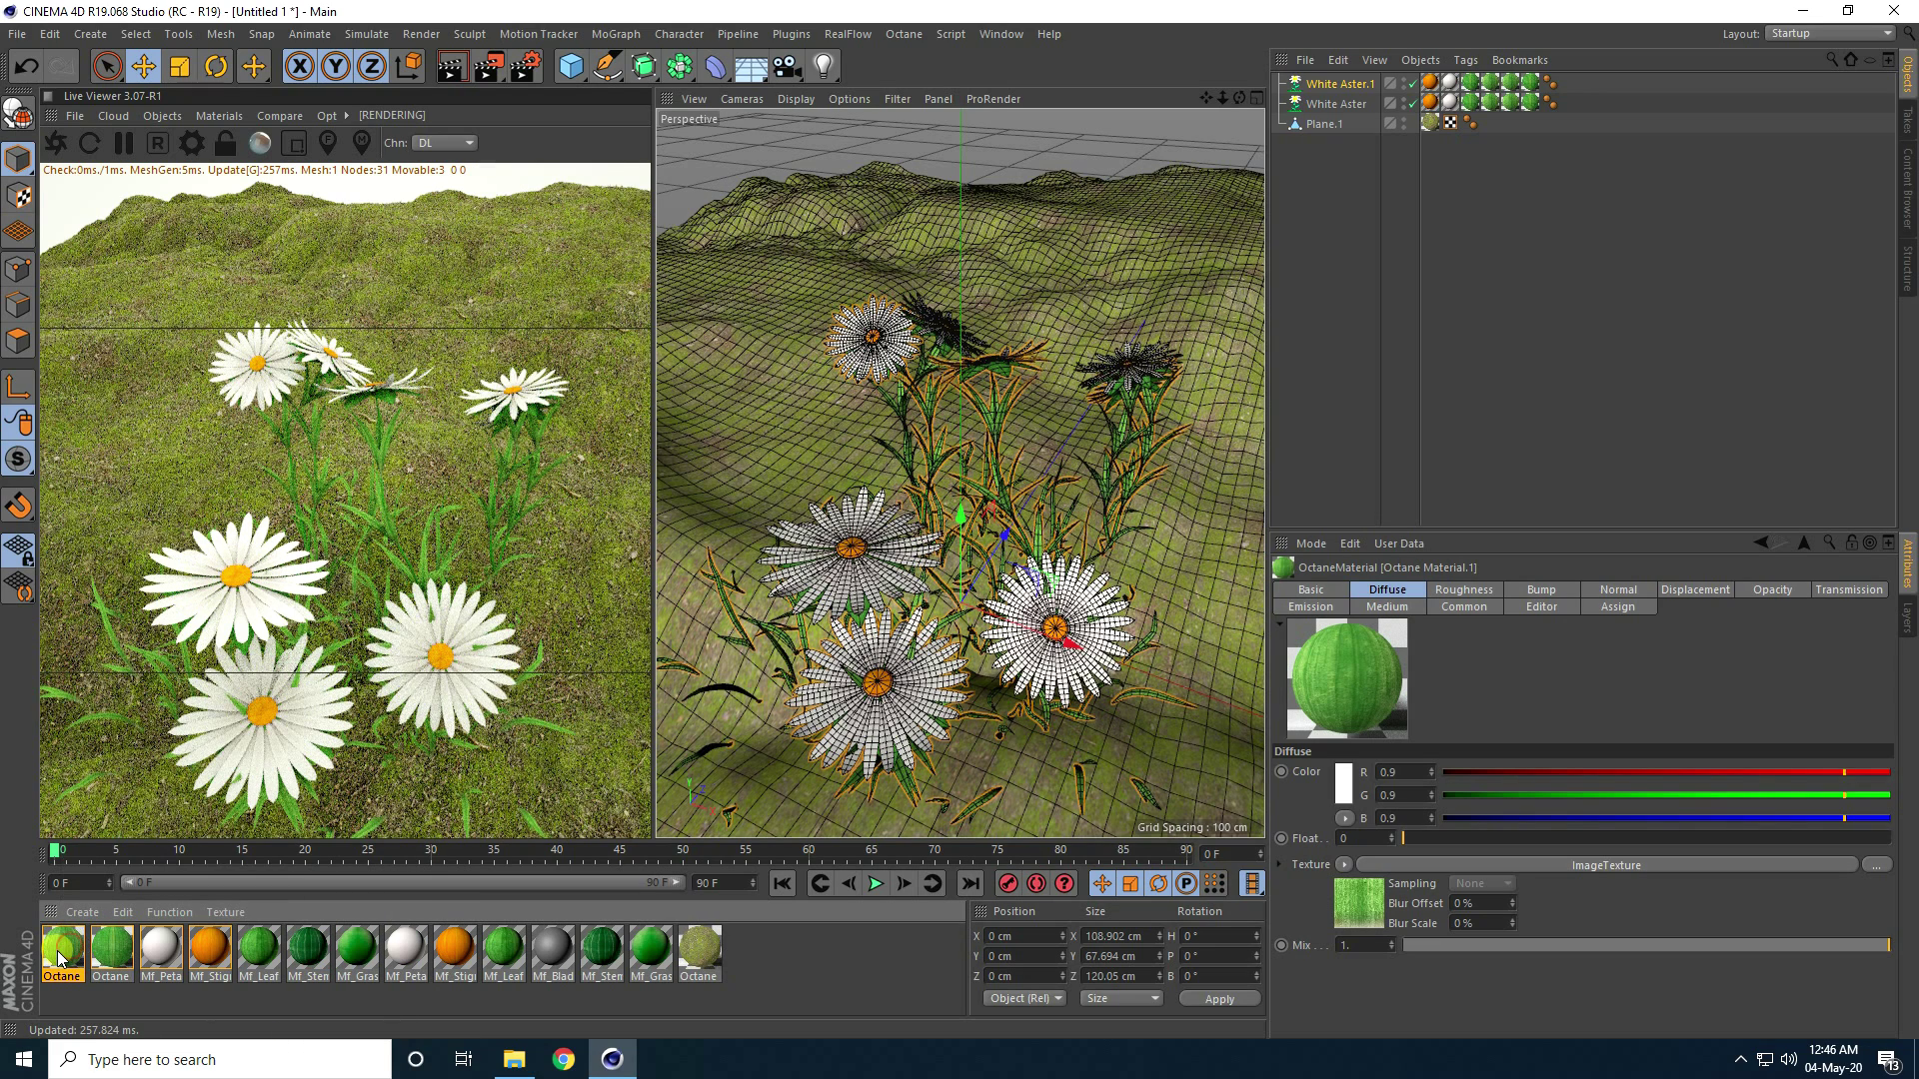
click(80, 987)
click(61, 957)
double_click(61, 957)
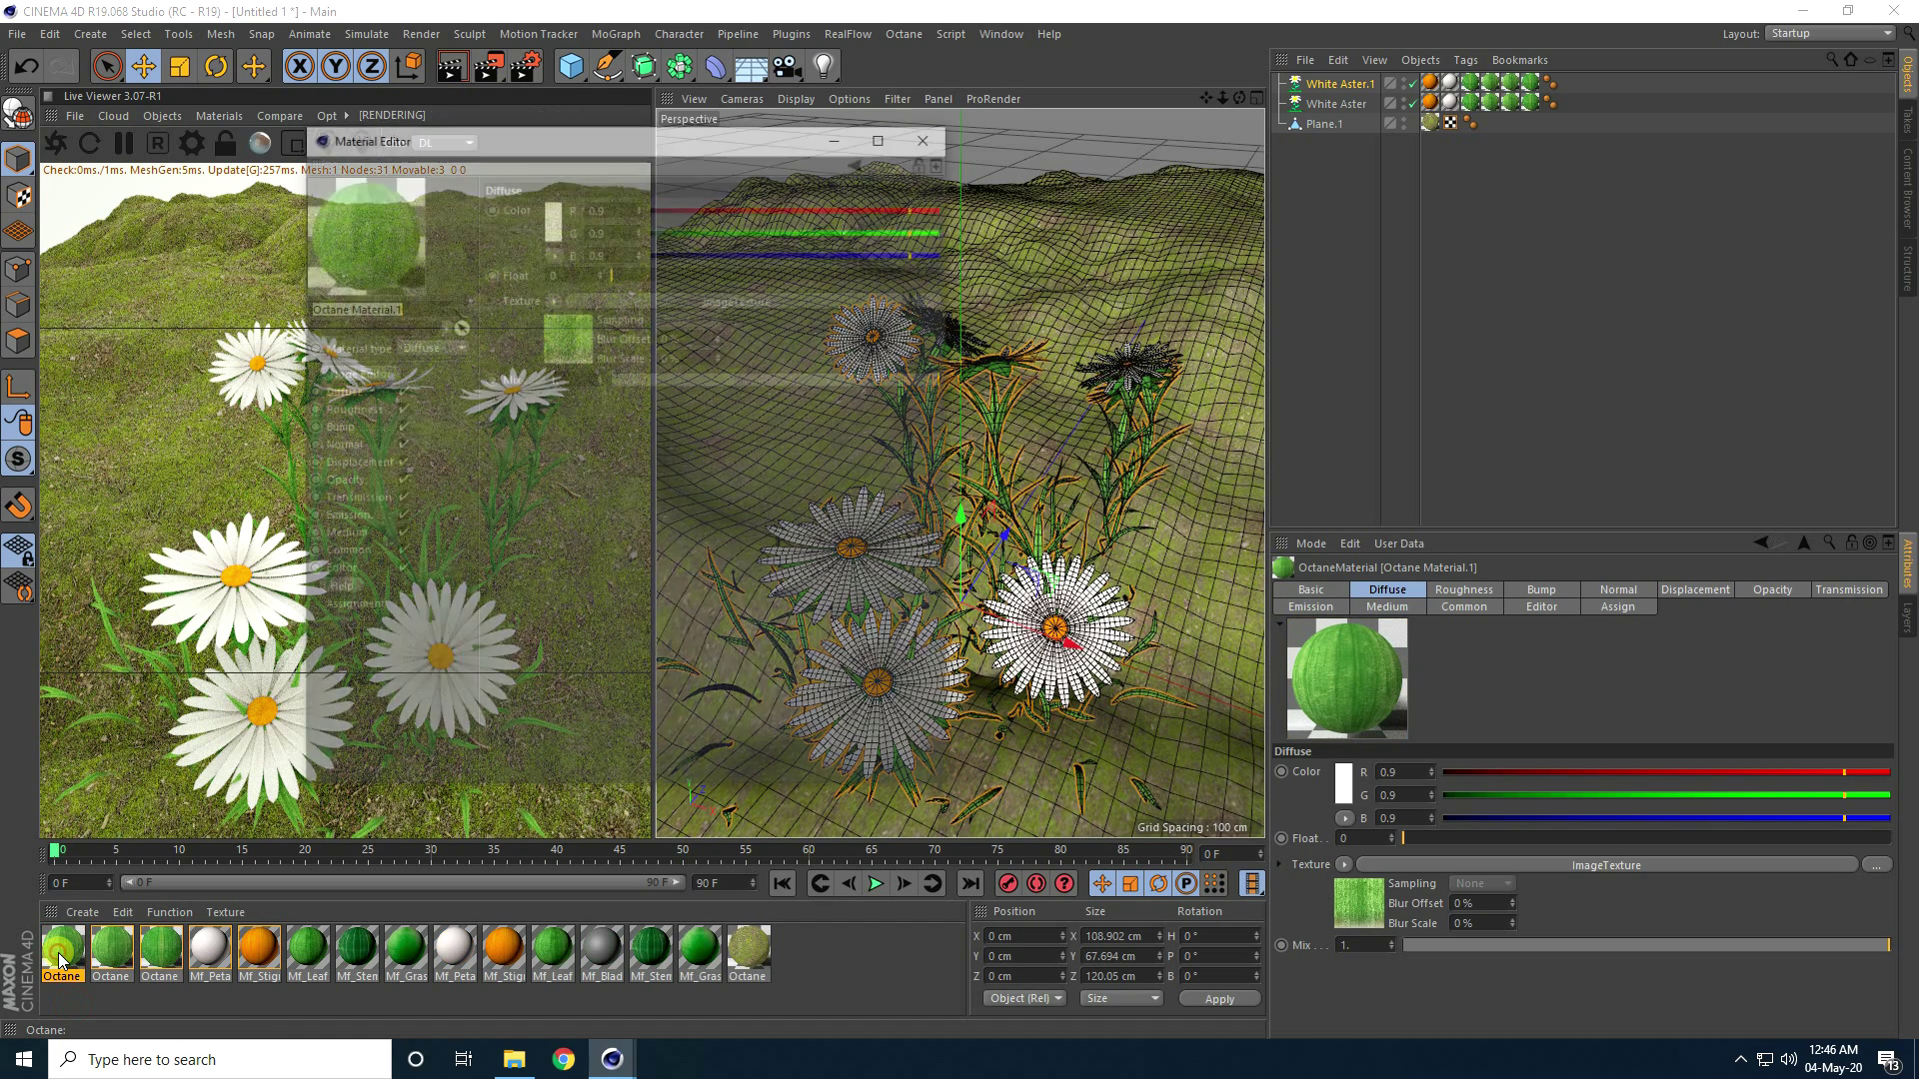
click(348, 372)
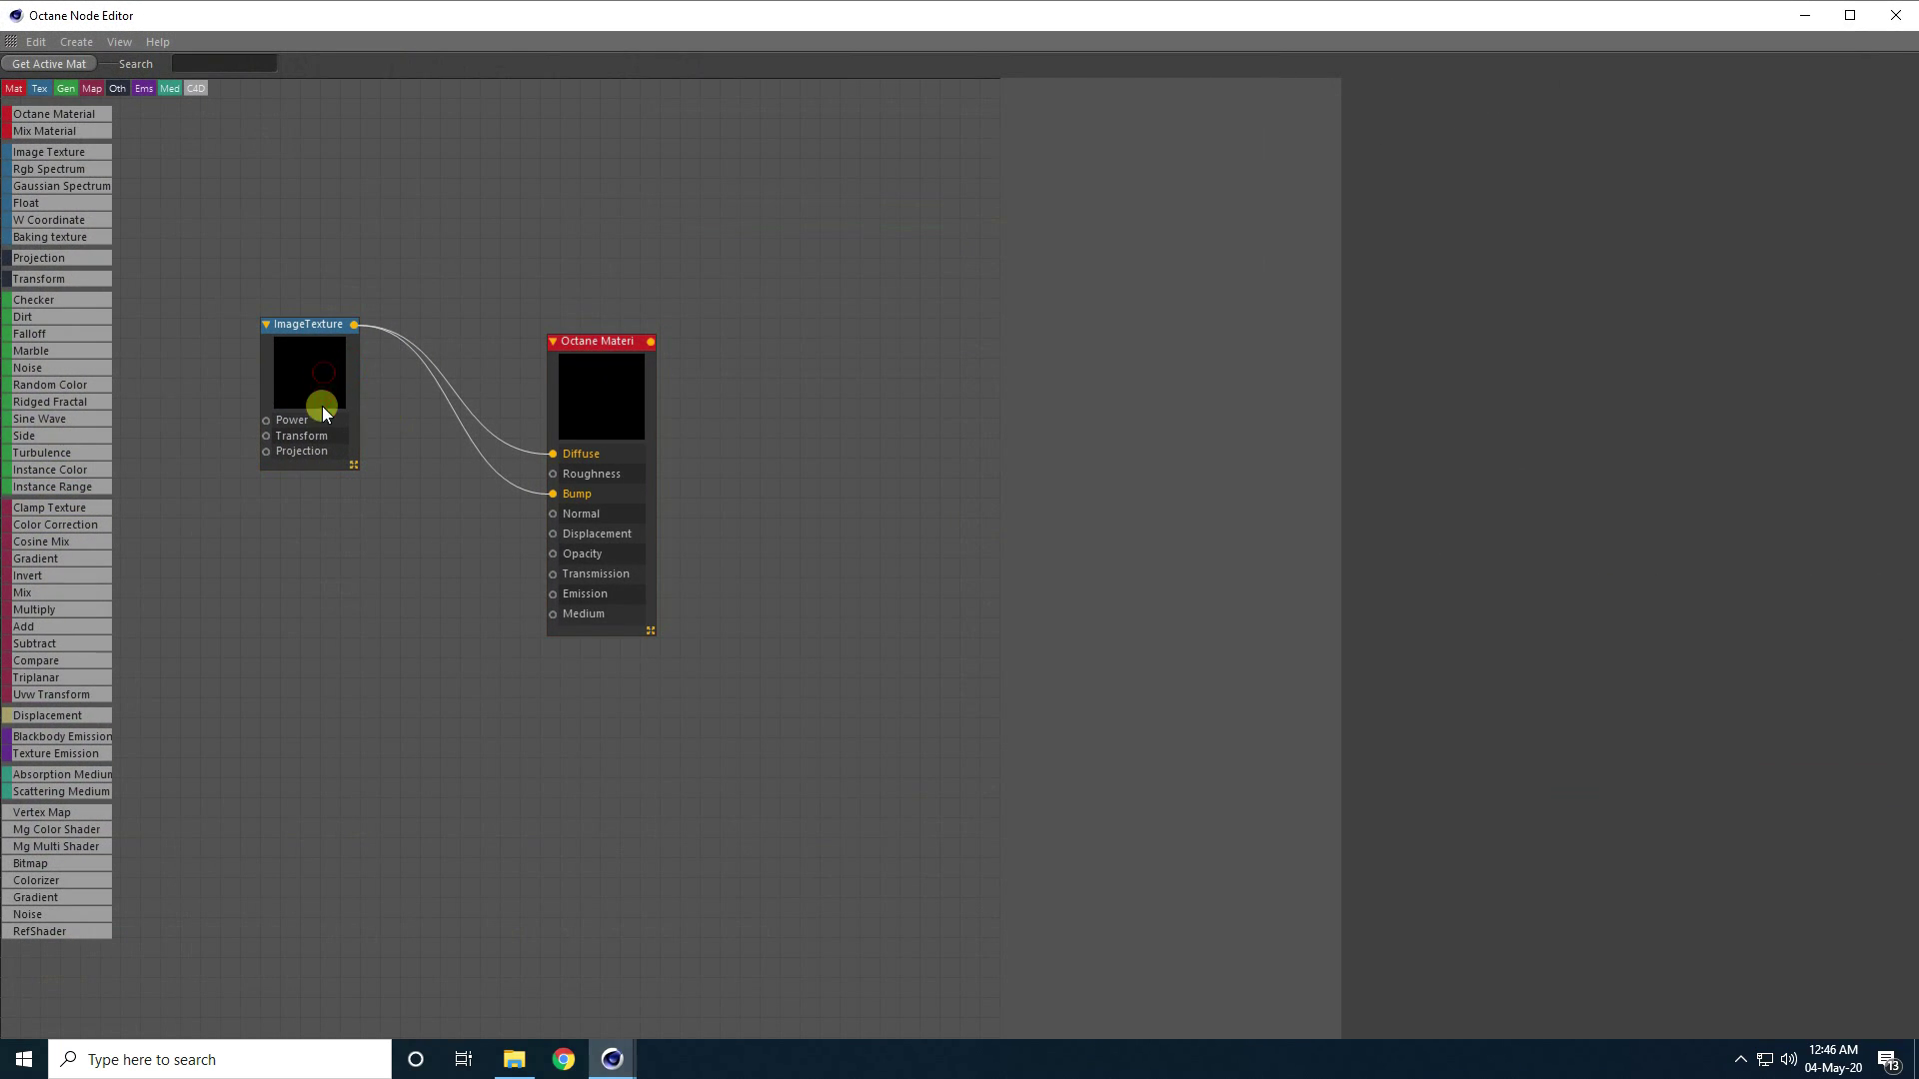
click(296, 330)
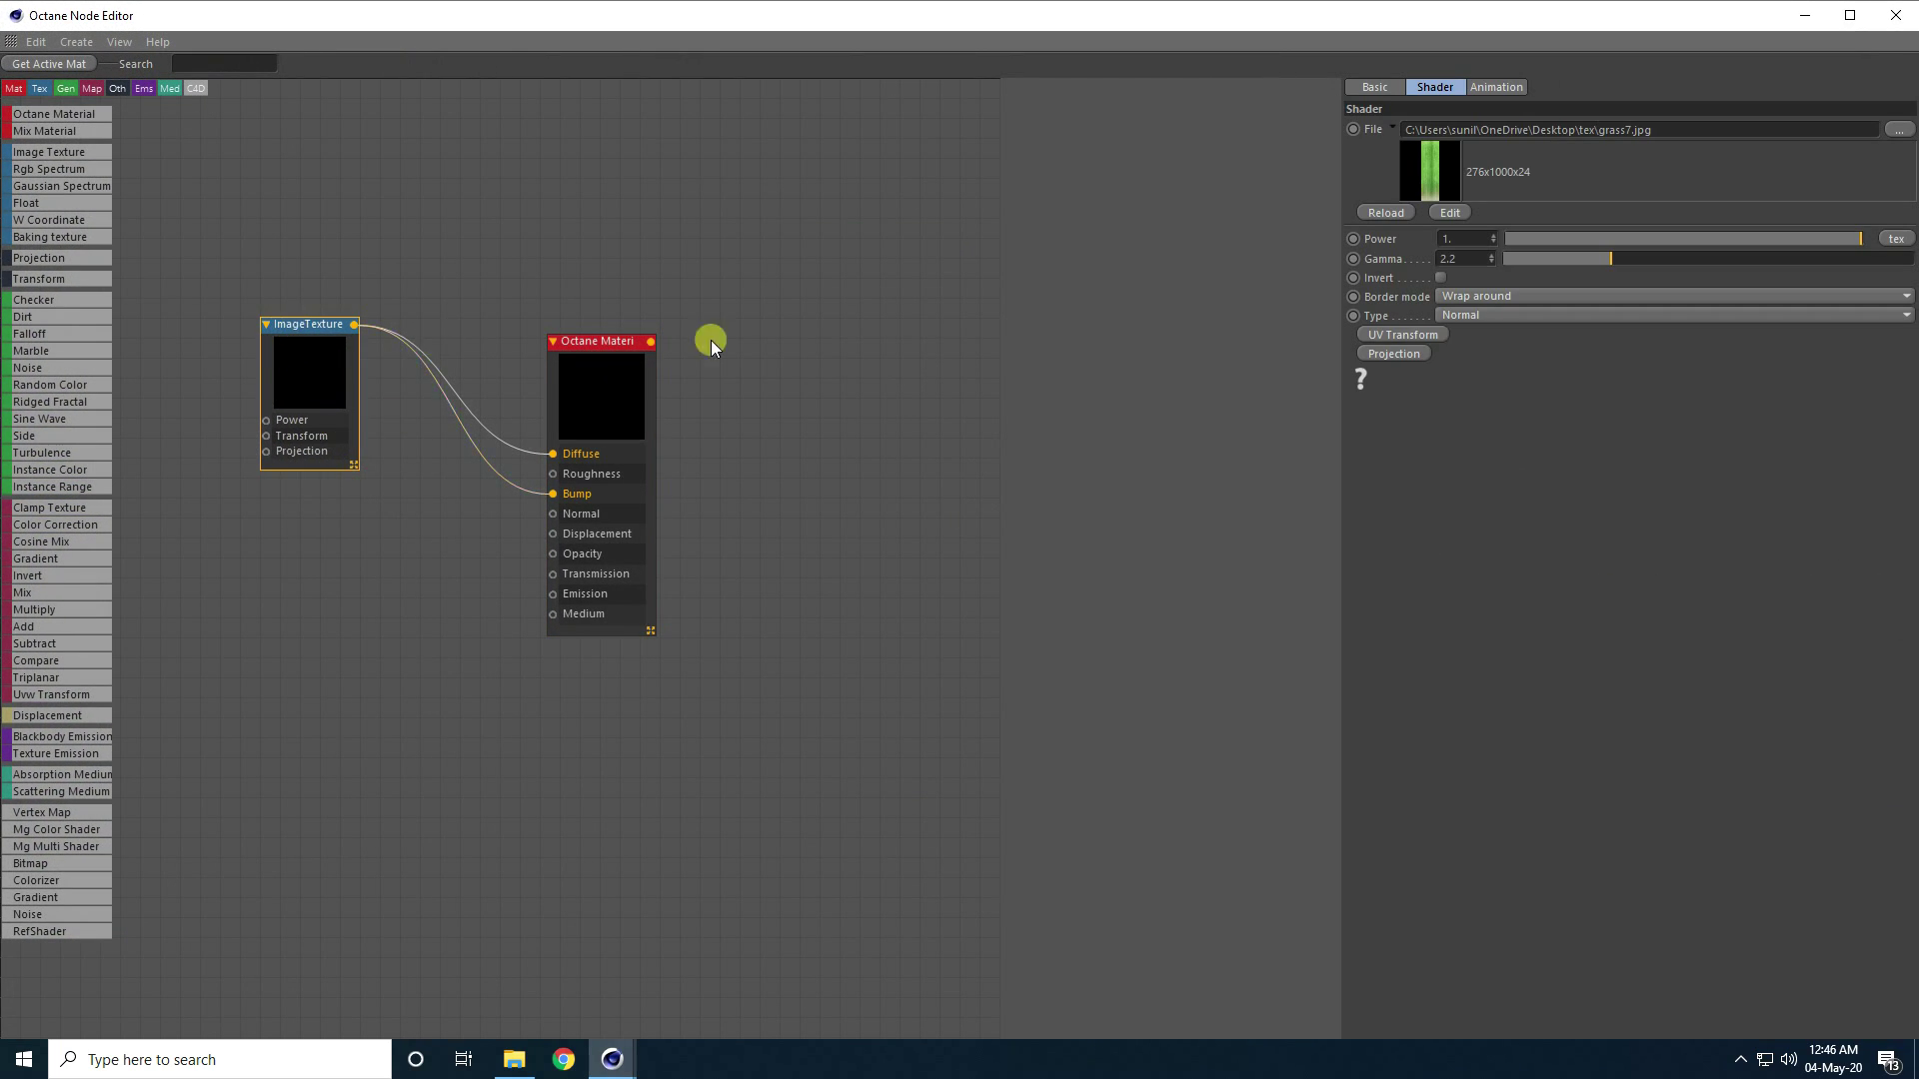
click(1898, 130)
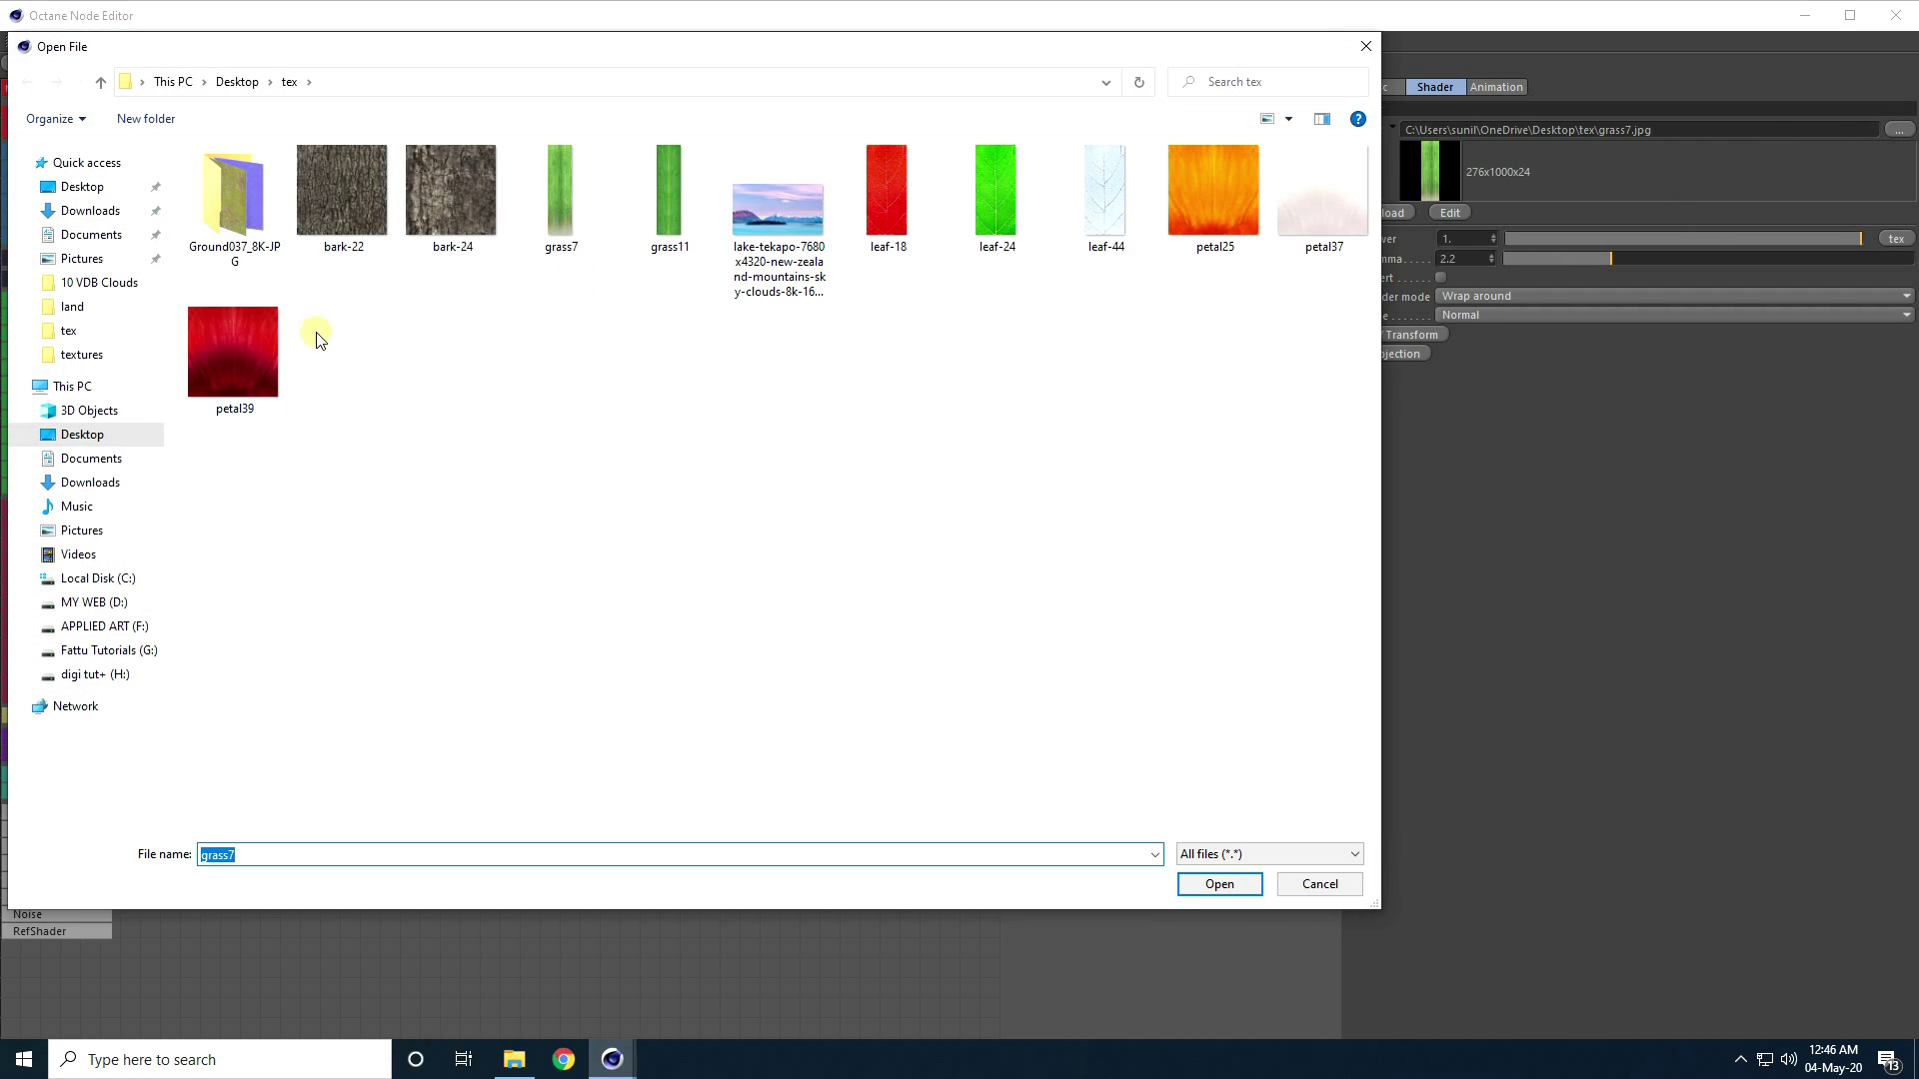
click(1220, 884)
click(1050, 605)
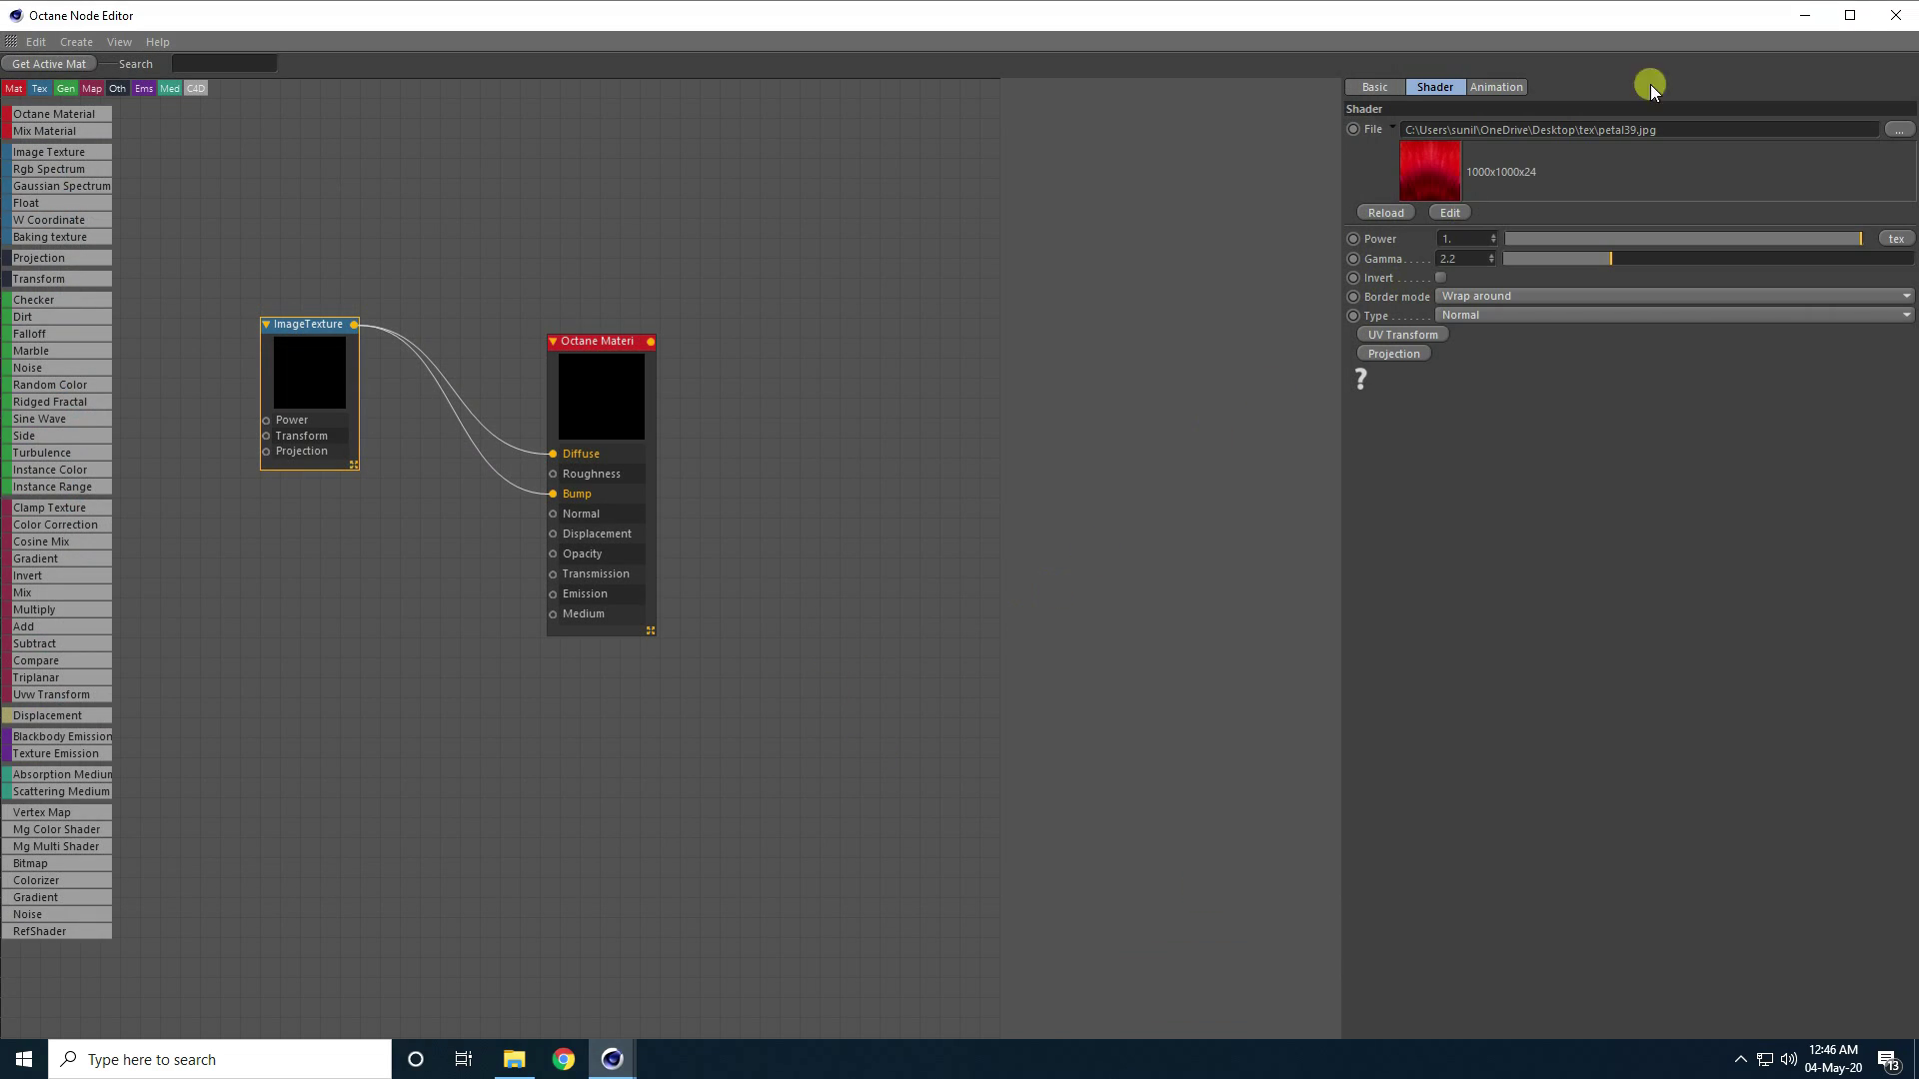
Close the node and material editors and assign the red petal39 material to White Aster.1's petal material tag
click(1896, 15)
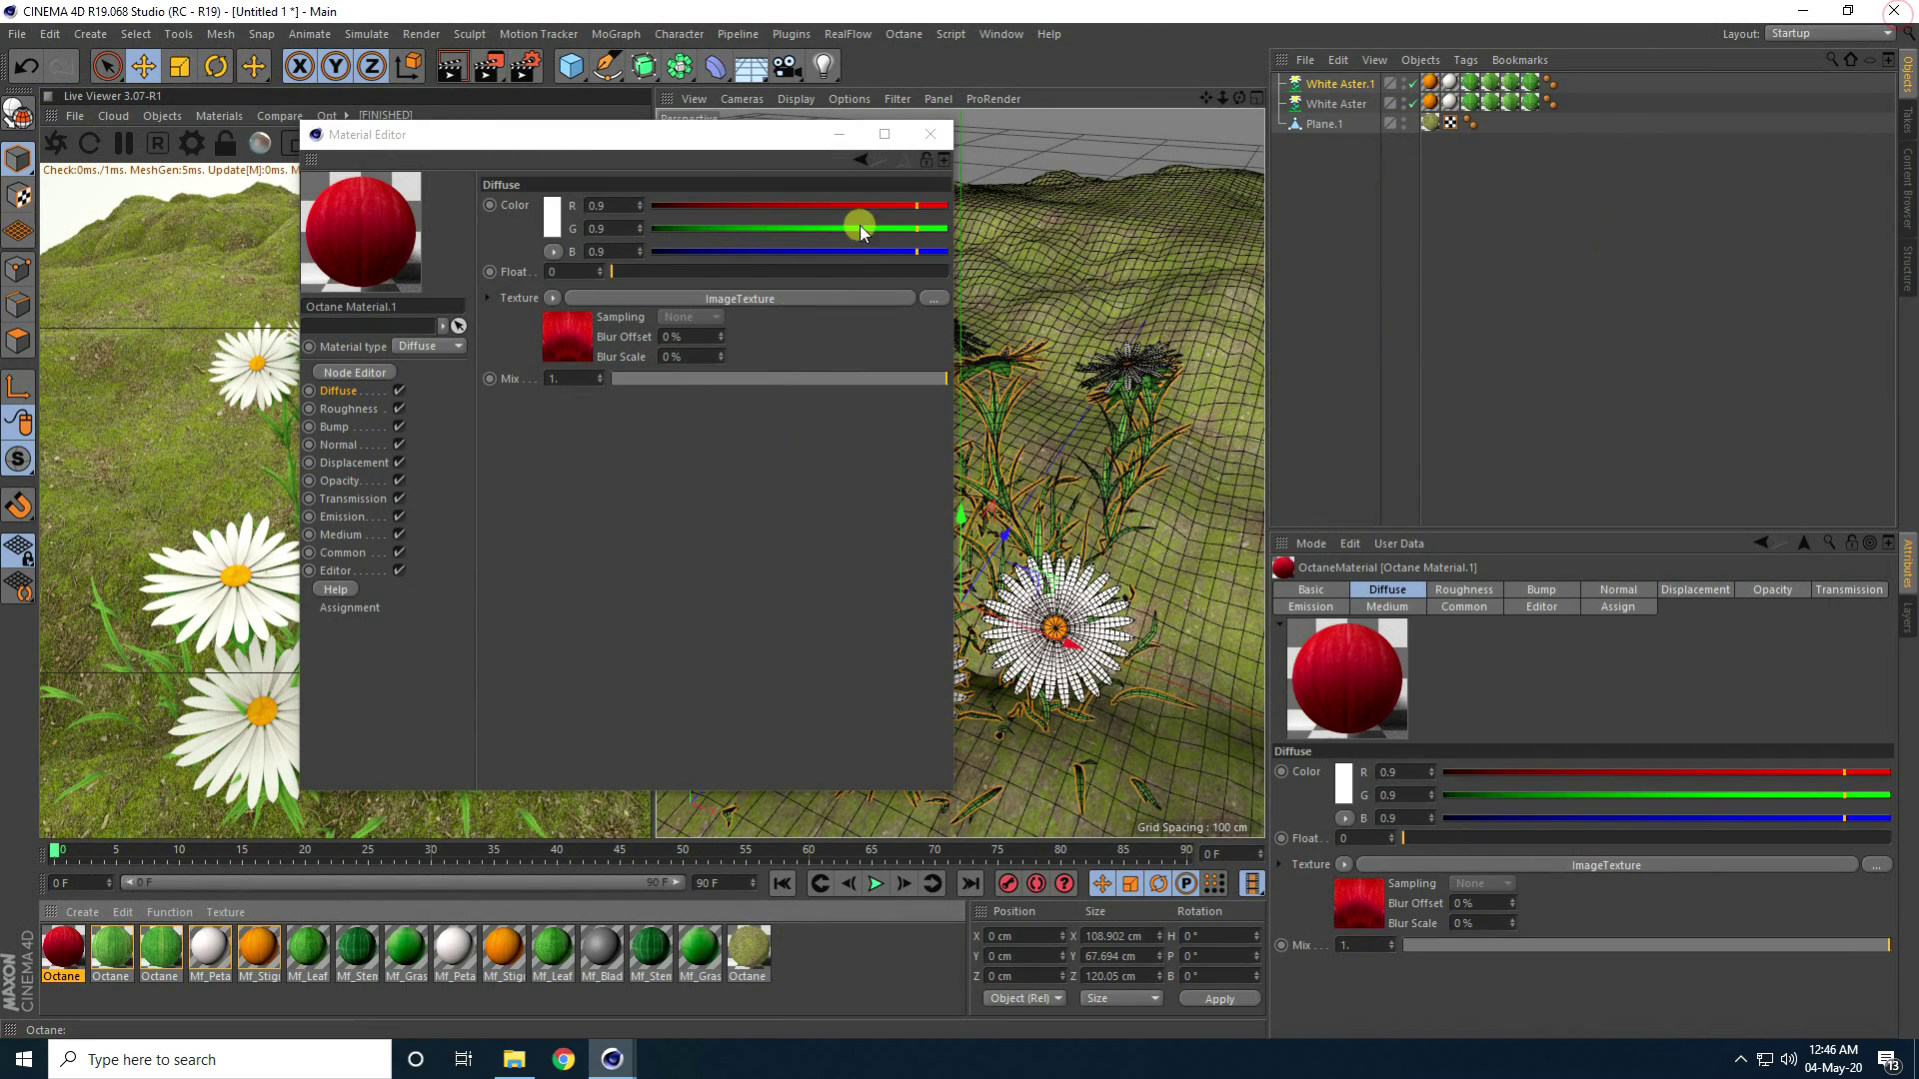
click(929, 134)
drag(392, 778, 1450, 83)
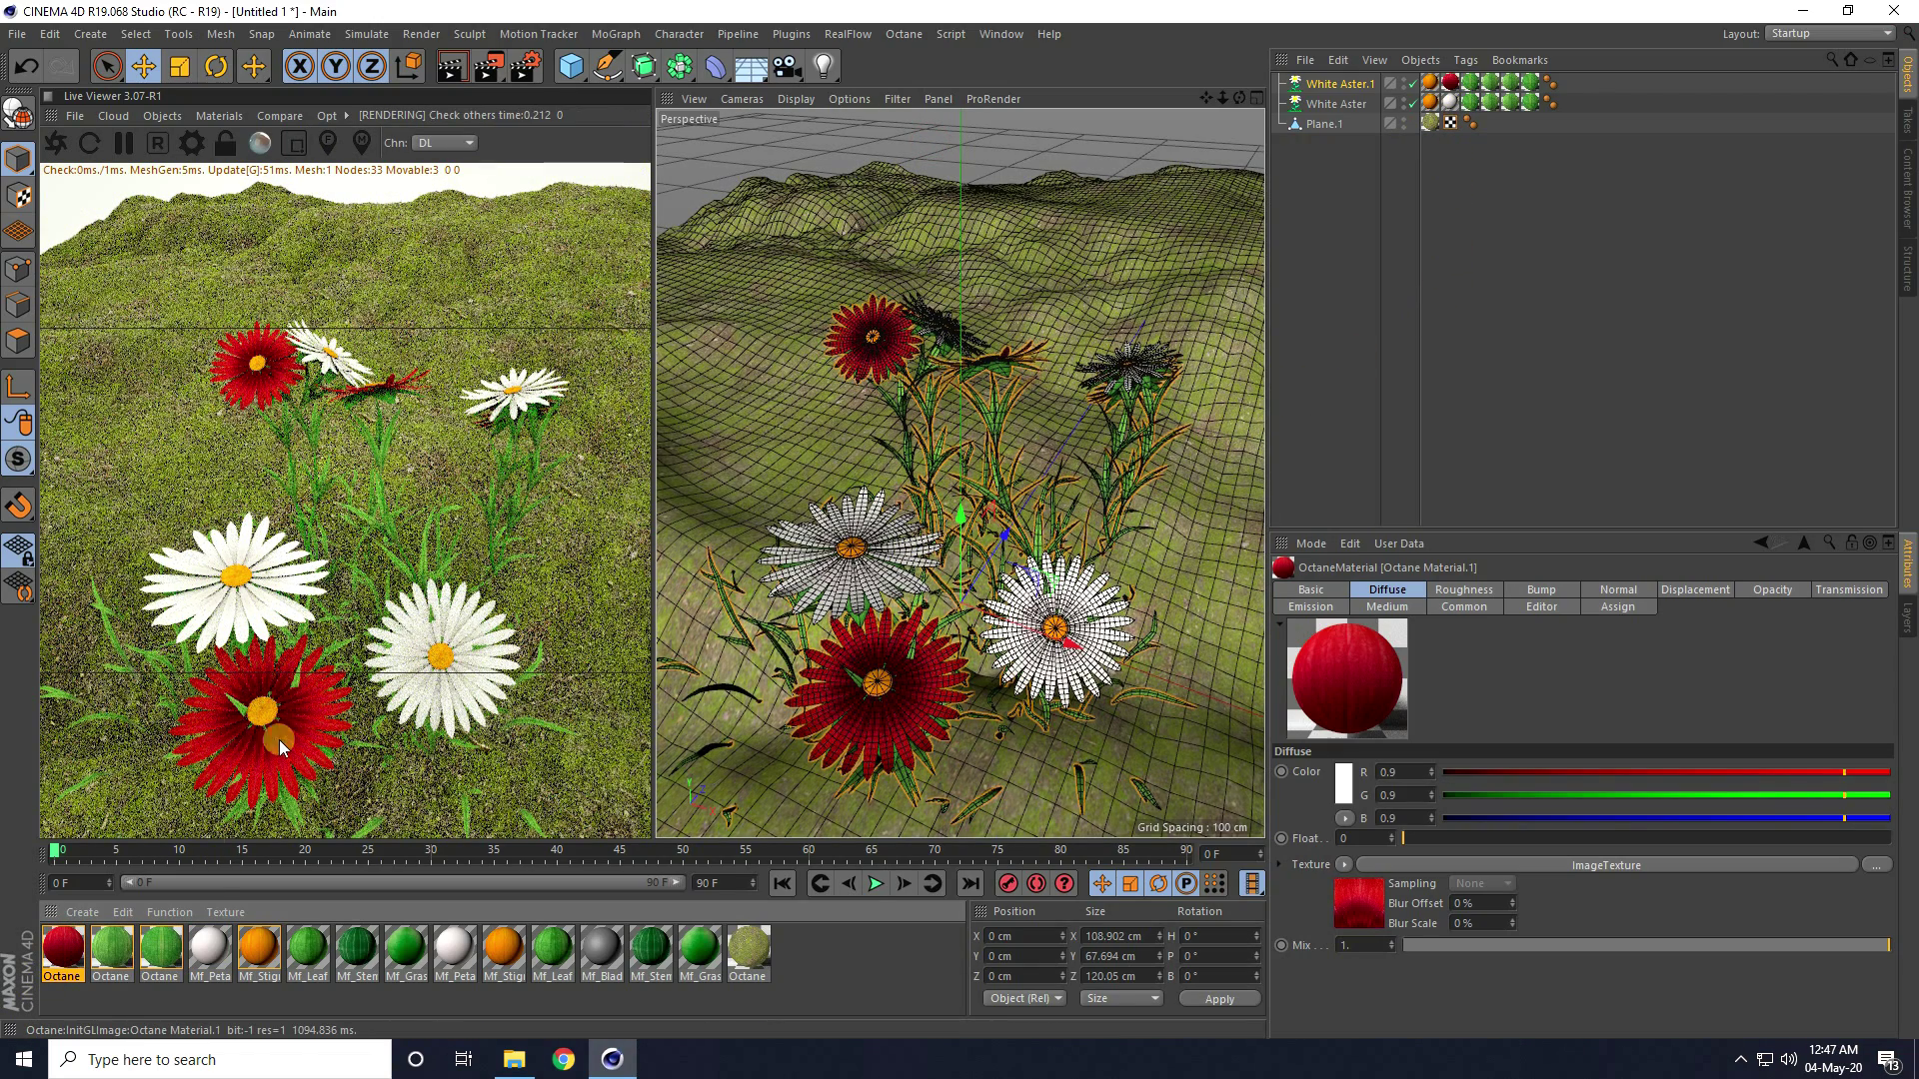
Duplicate the red petal material and load the petal37 image into the copy's Image Texture, without copying it to the project
ctrl+drag(62, 950, 394, 382)
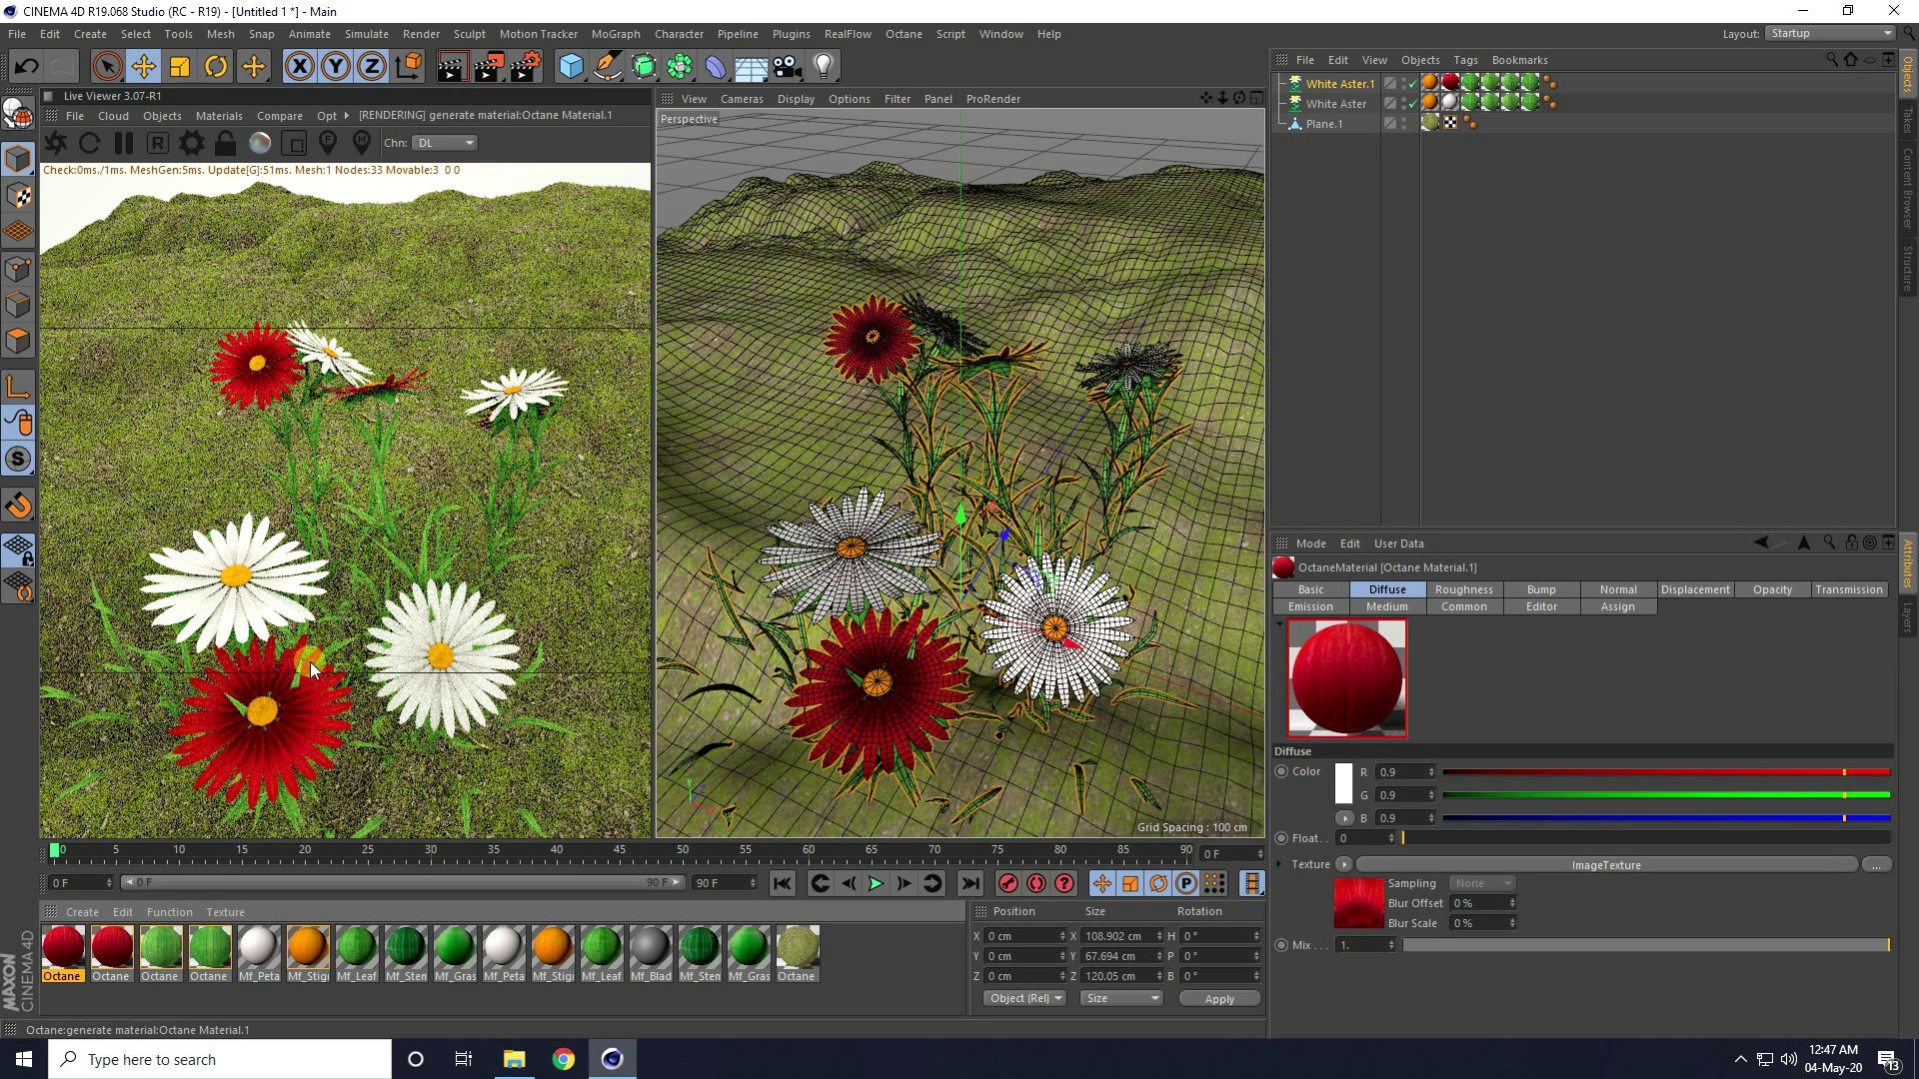
double_click(200, 747)
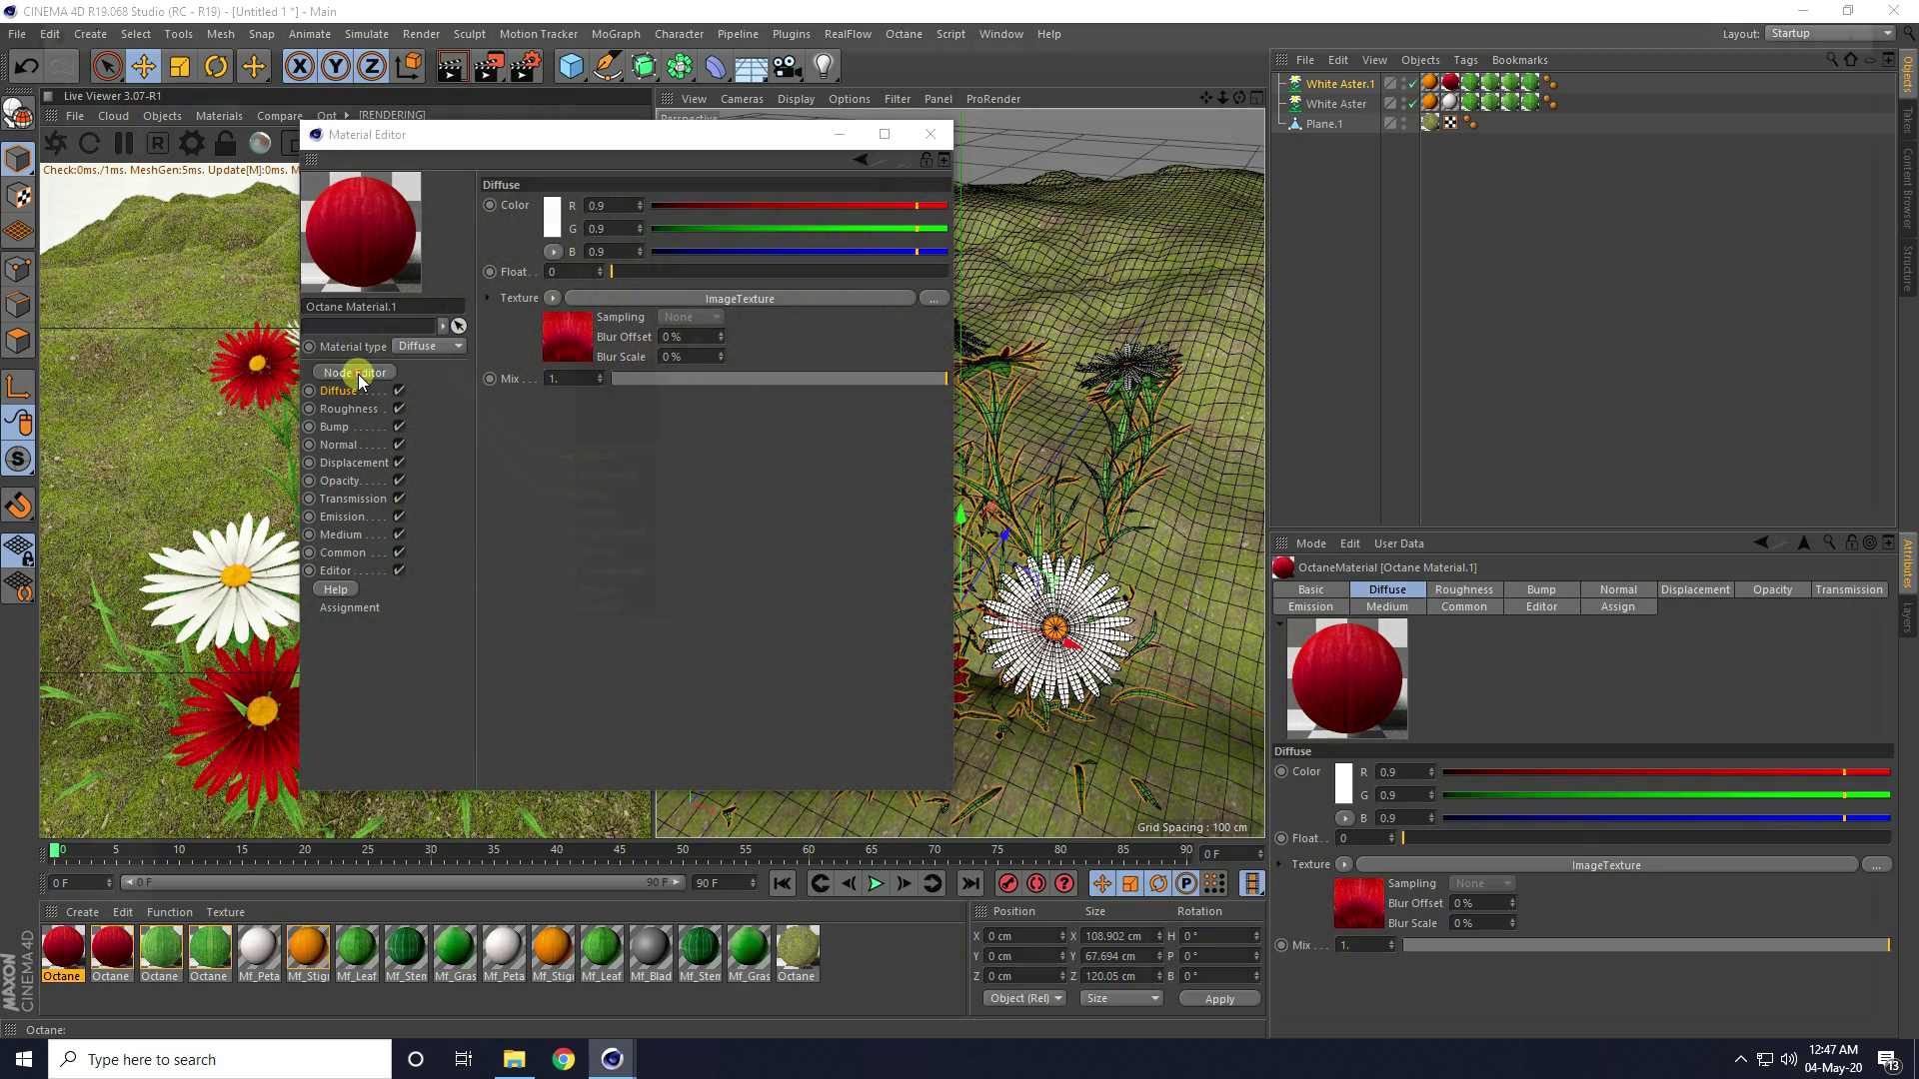
click(356, 372)
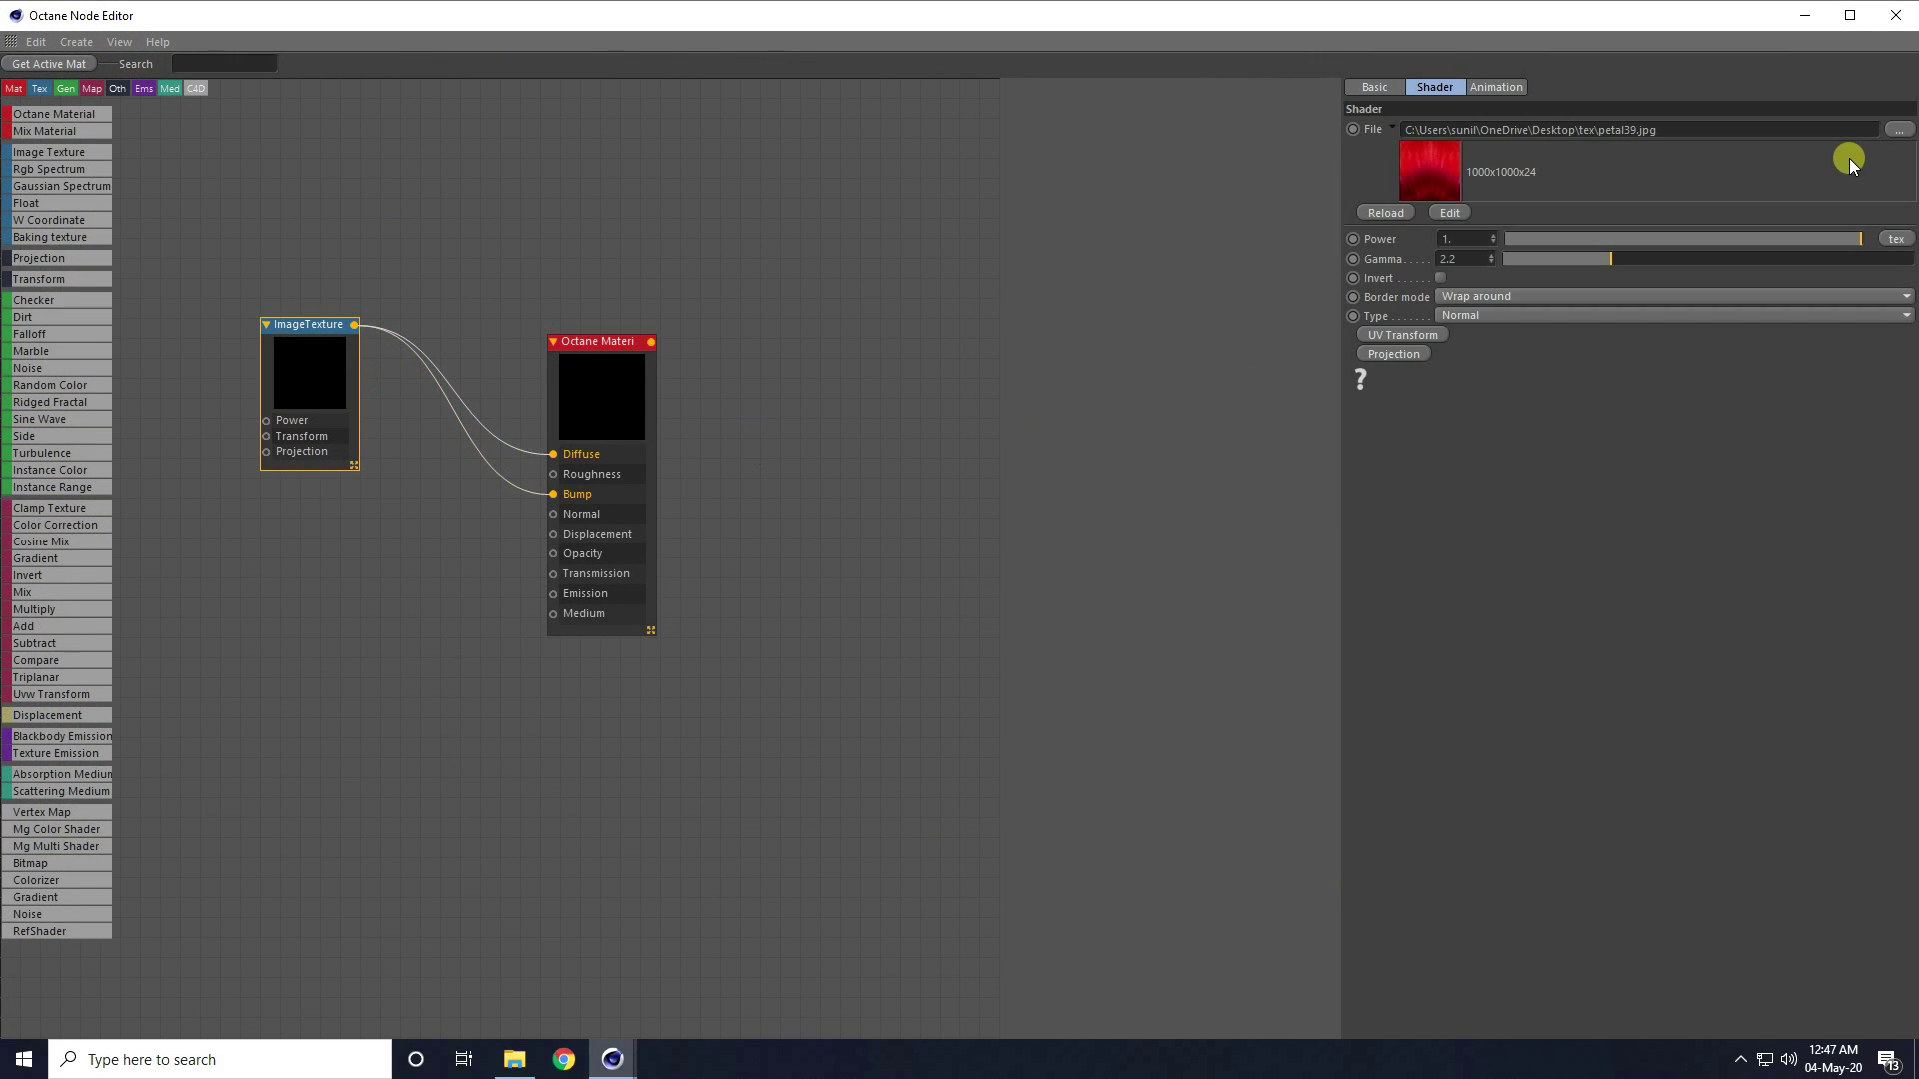
click(1899, 133)
click(1325, 206)
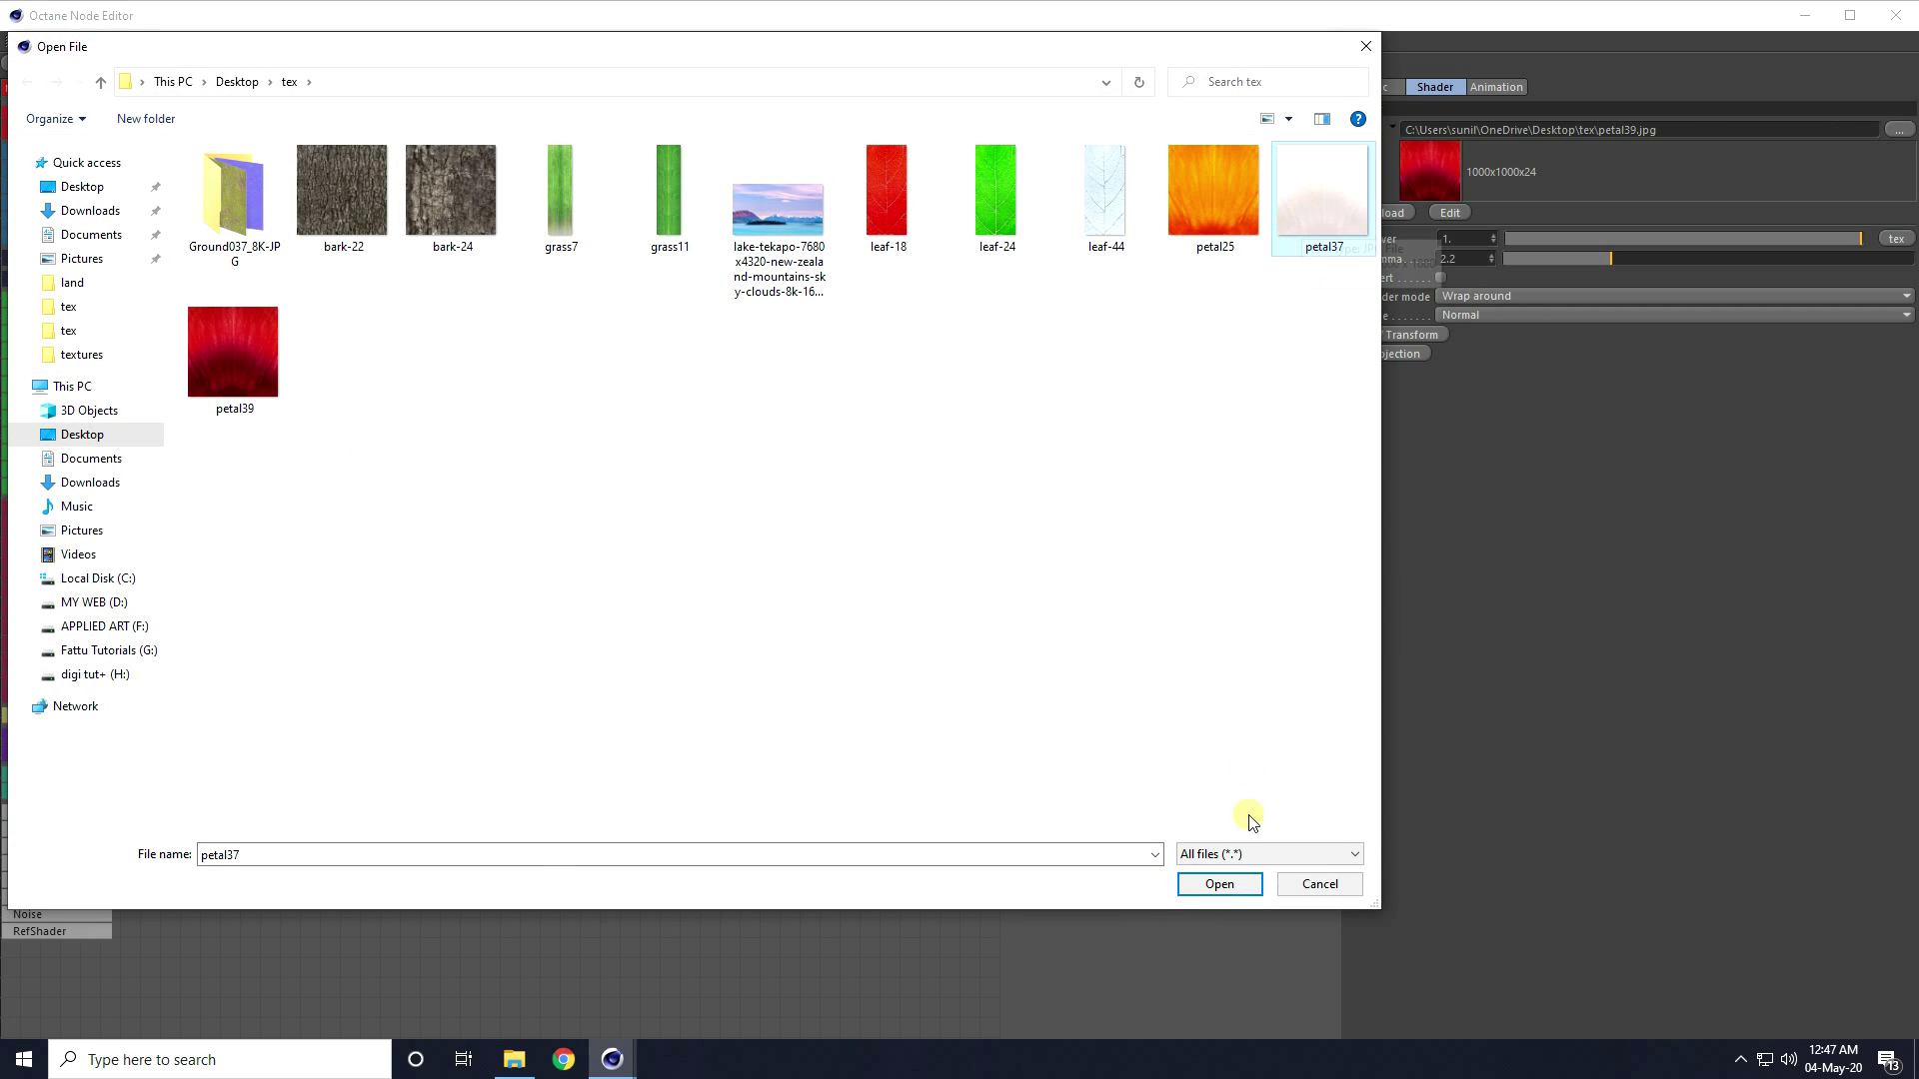
click(1228, 885)
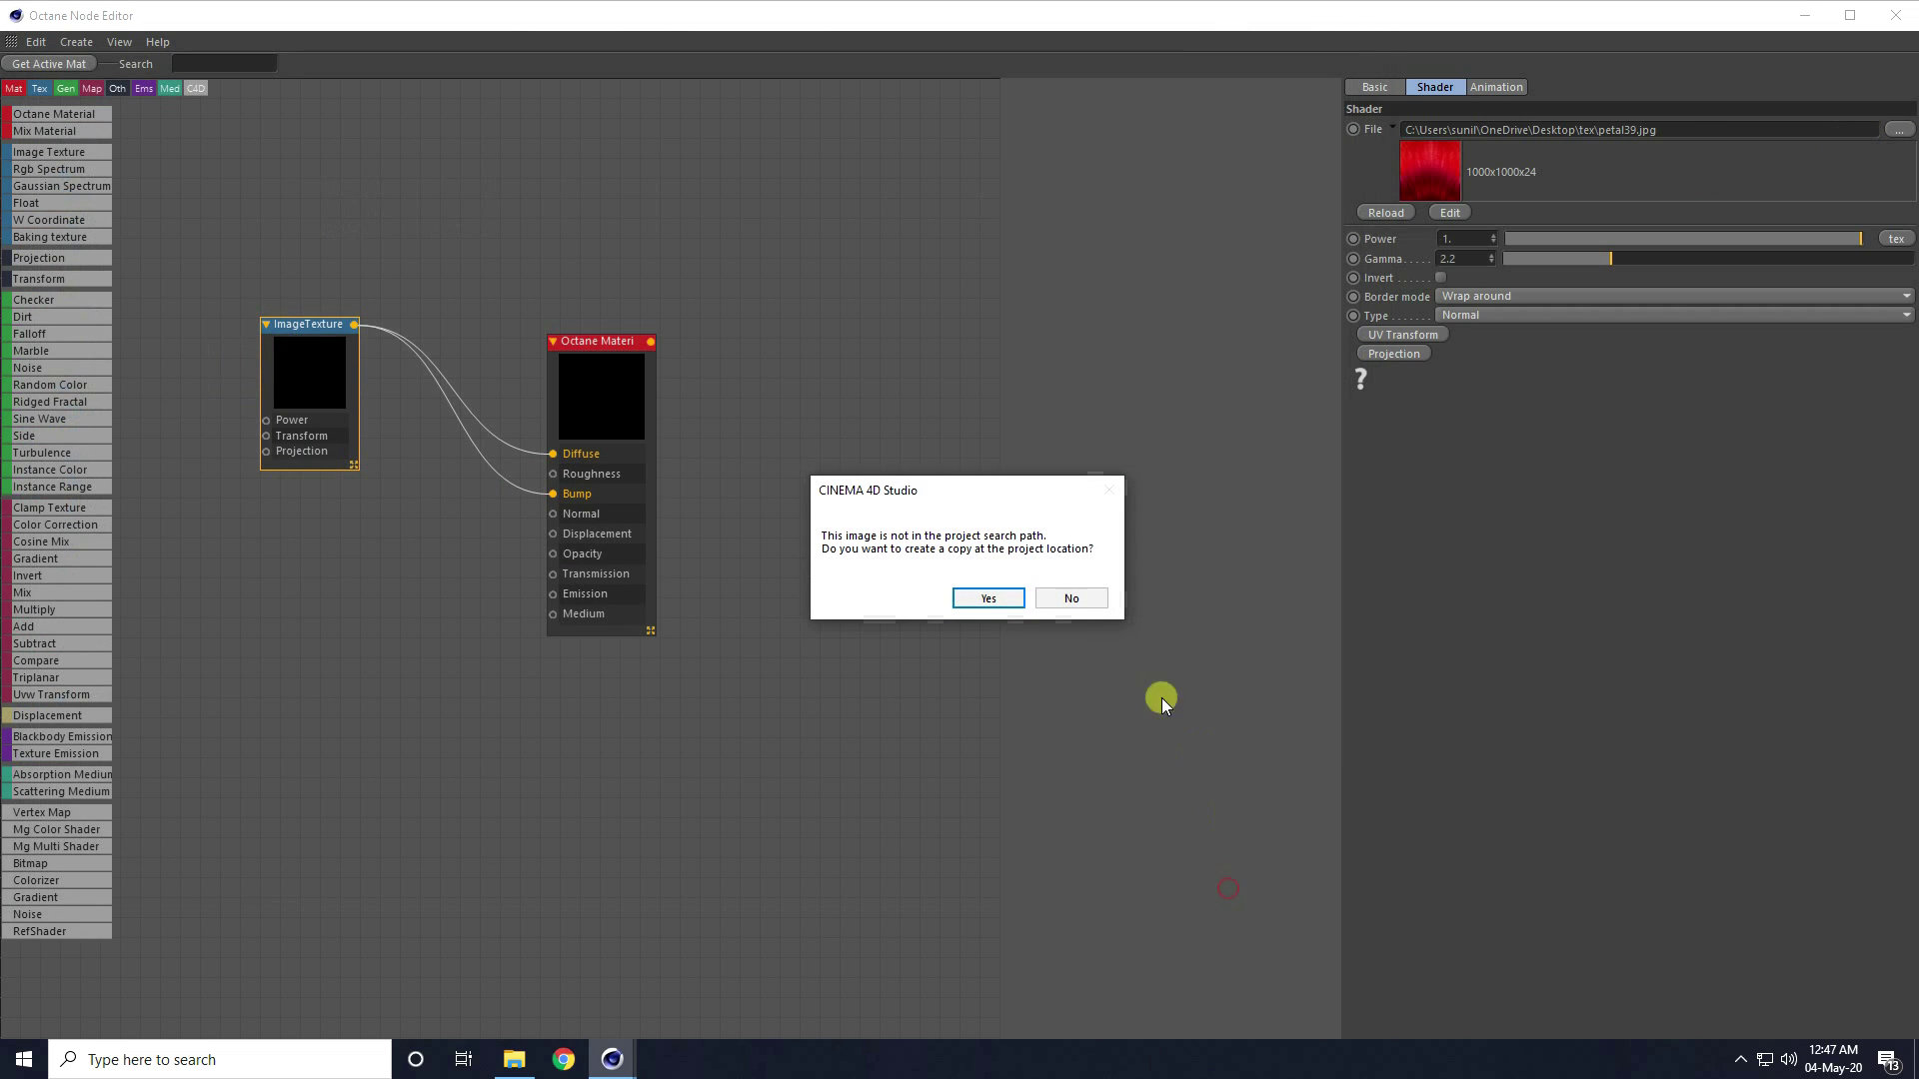
click(1069, 598)
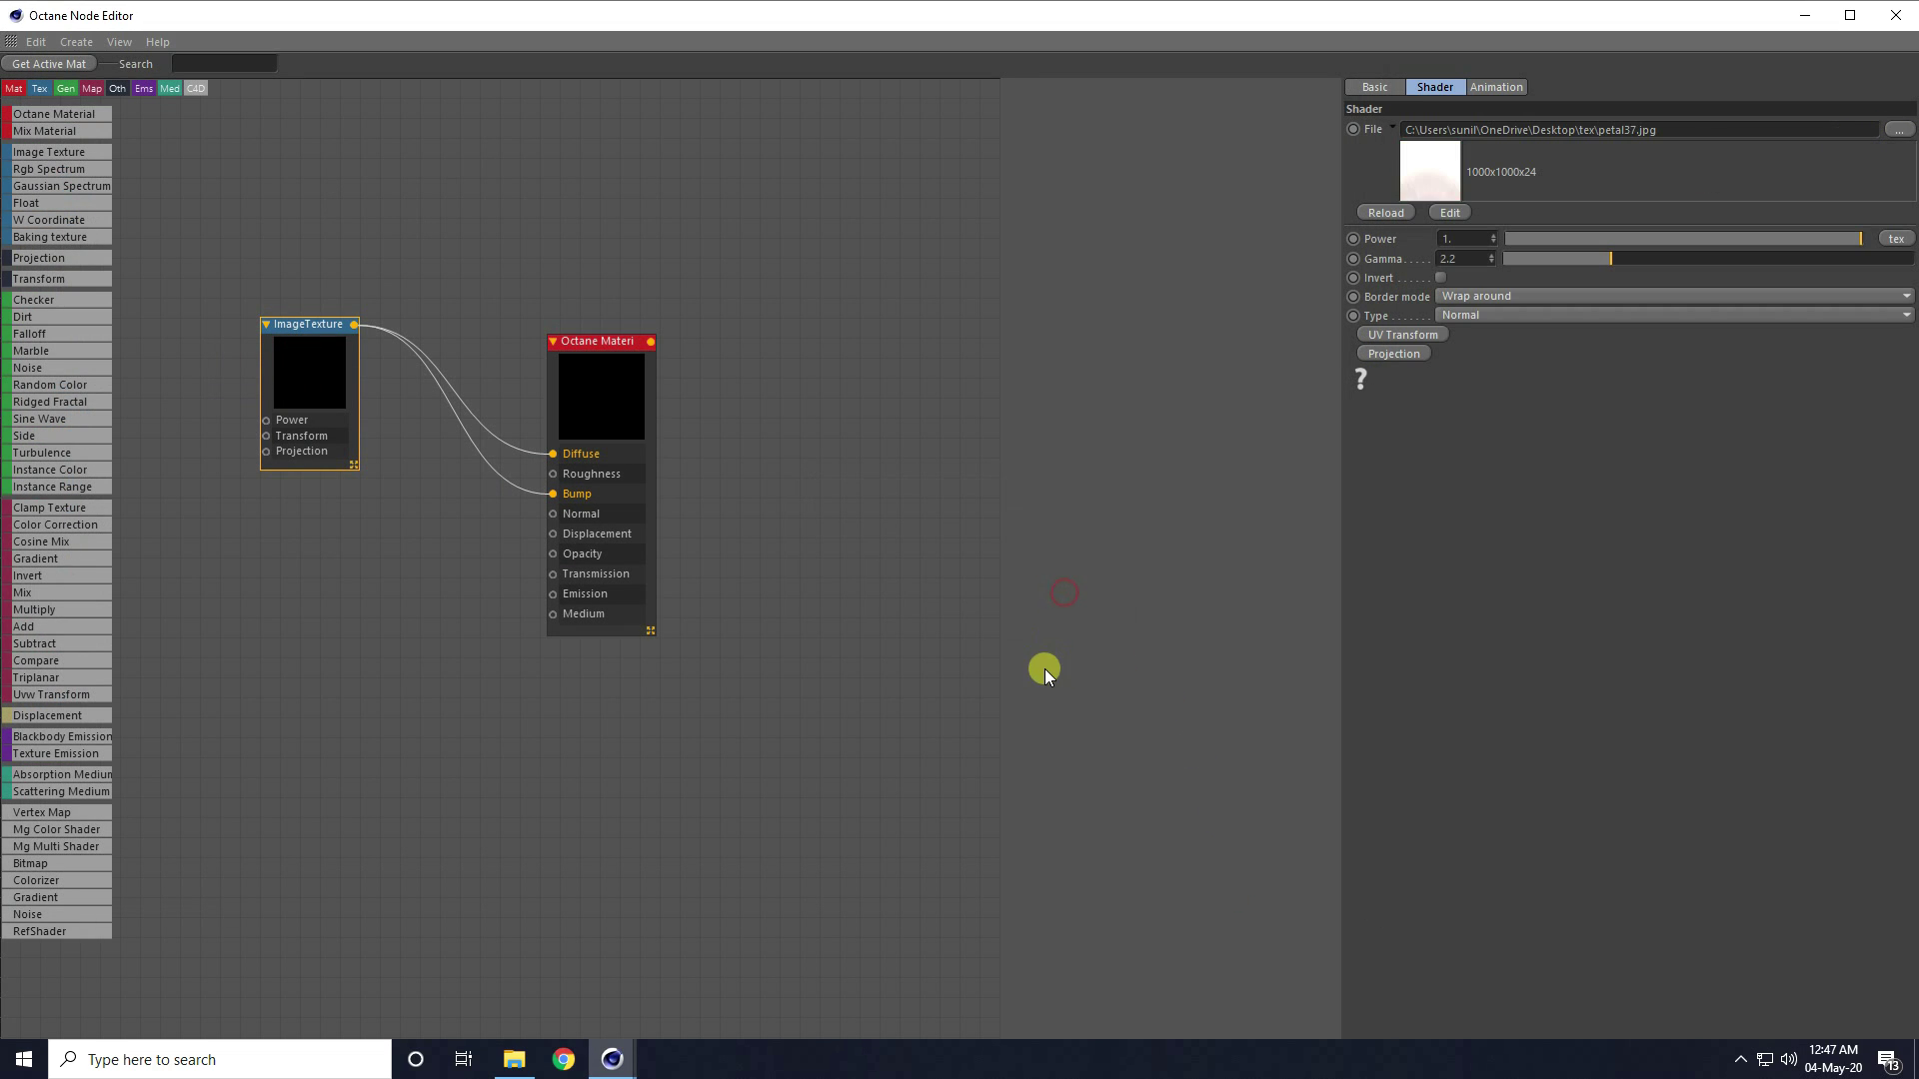
Close the node and material editors and assign the white petal37 material to White Aster's petal material tag
click(1894, 17)
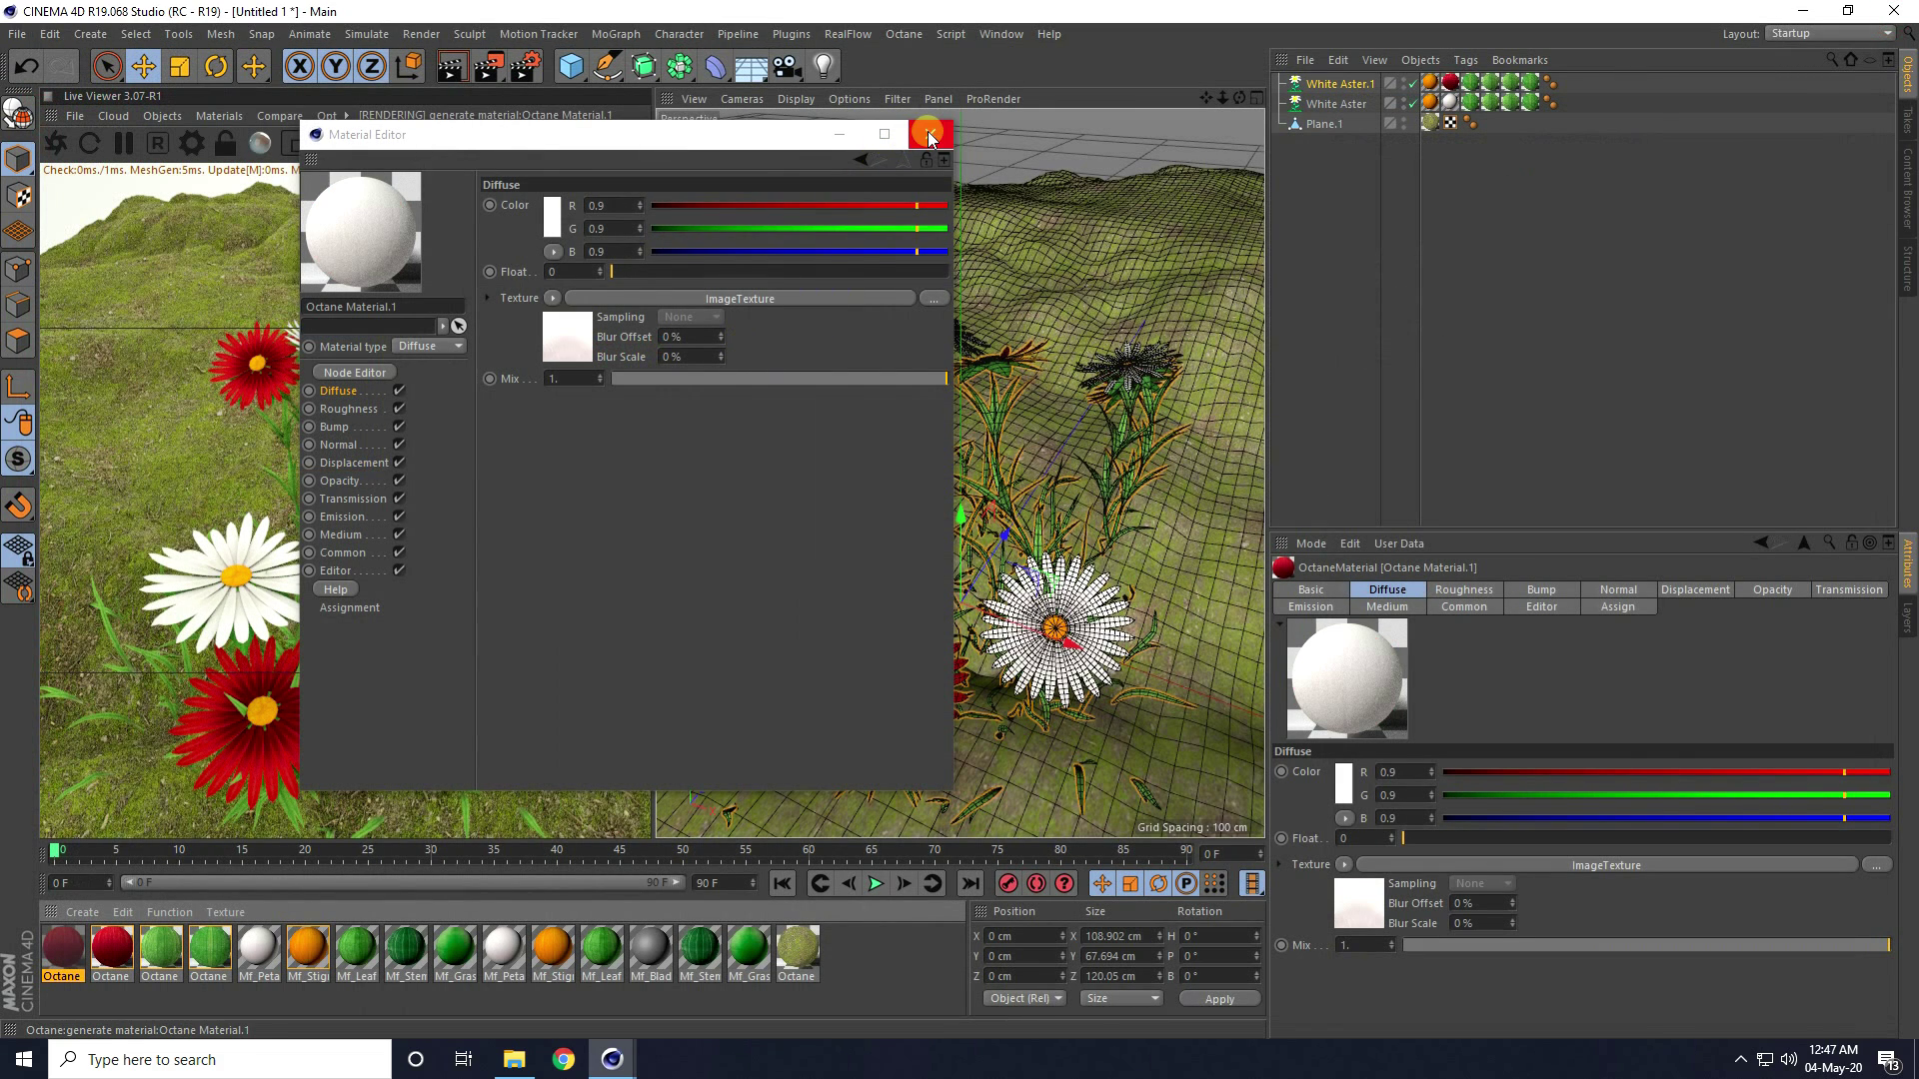
click(930, 135)
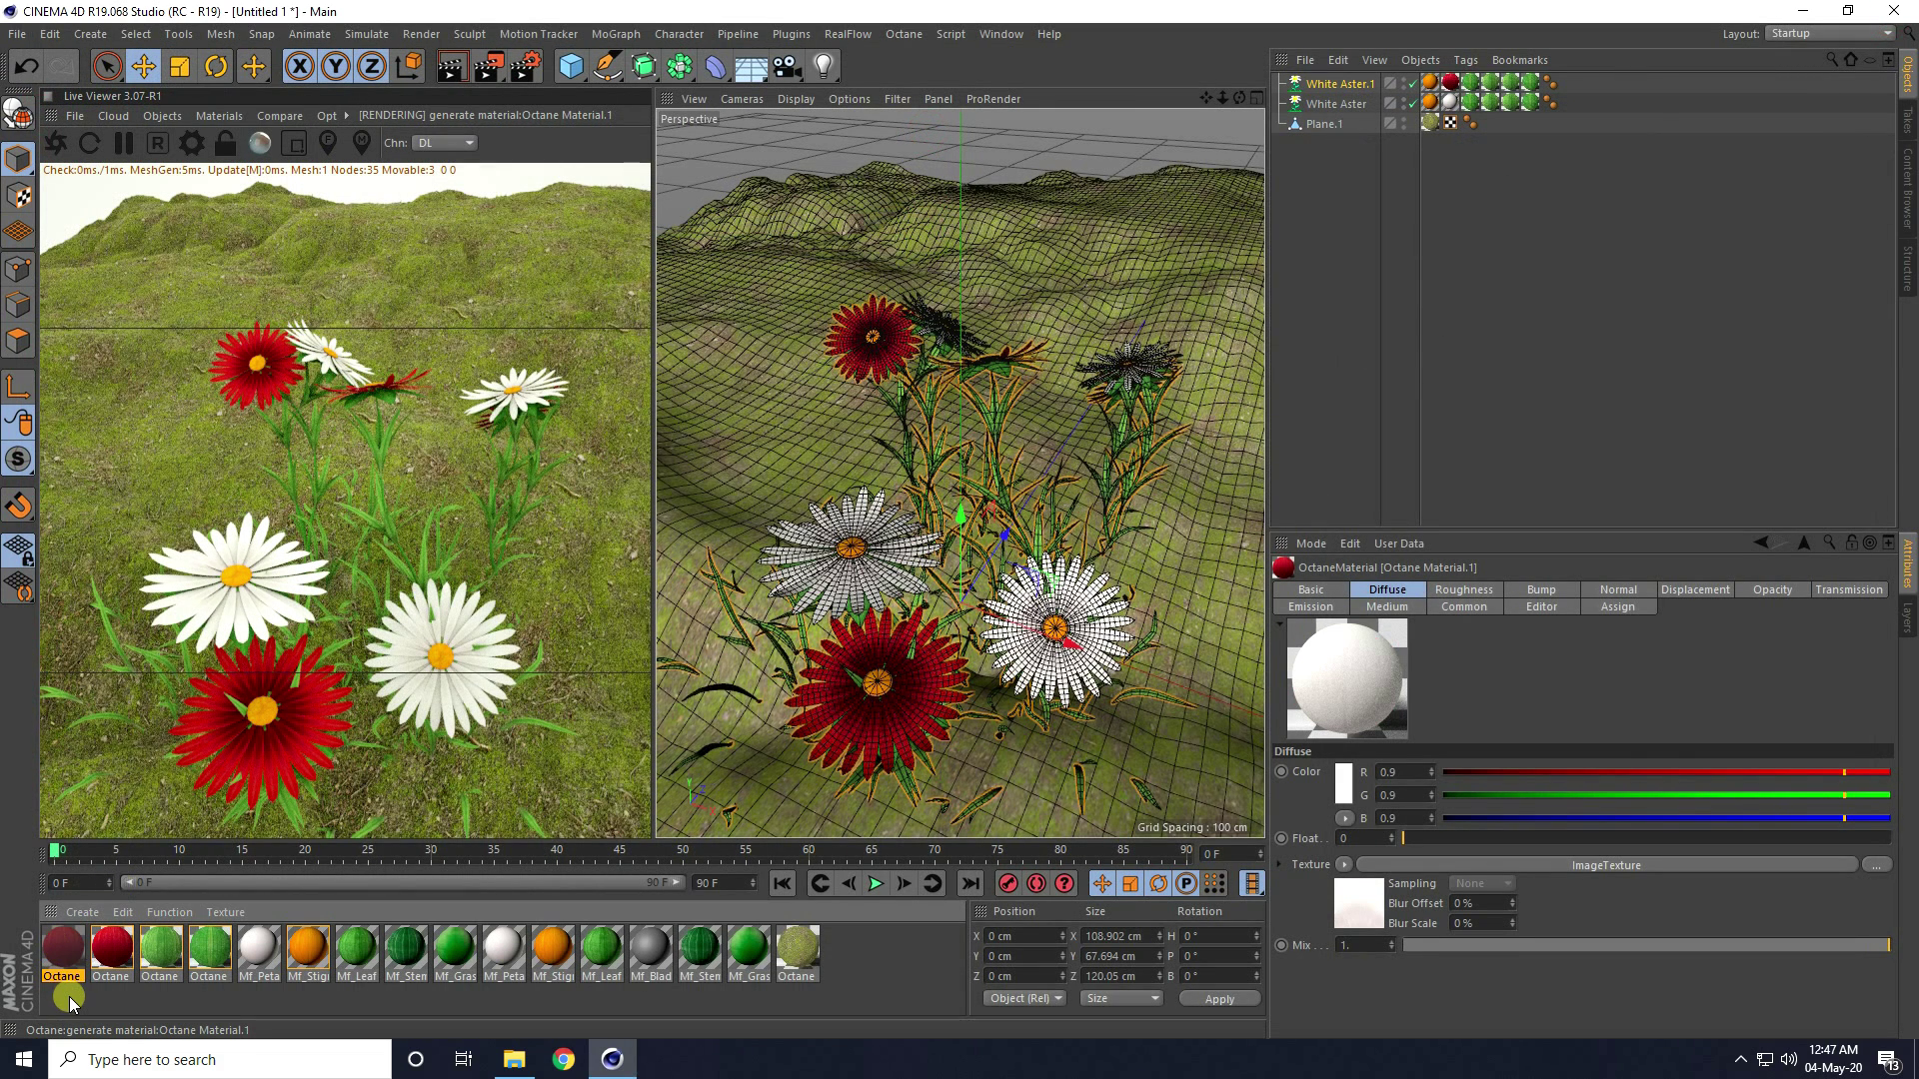
drag(63, 961, 1459, 105)
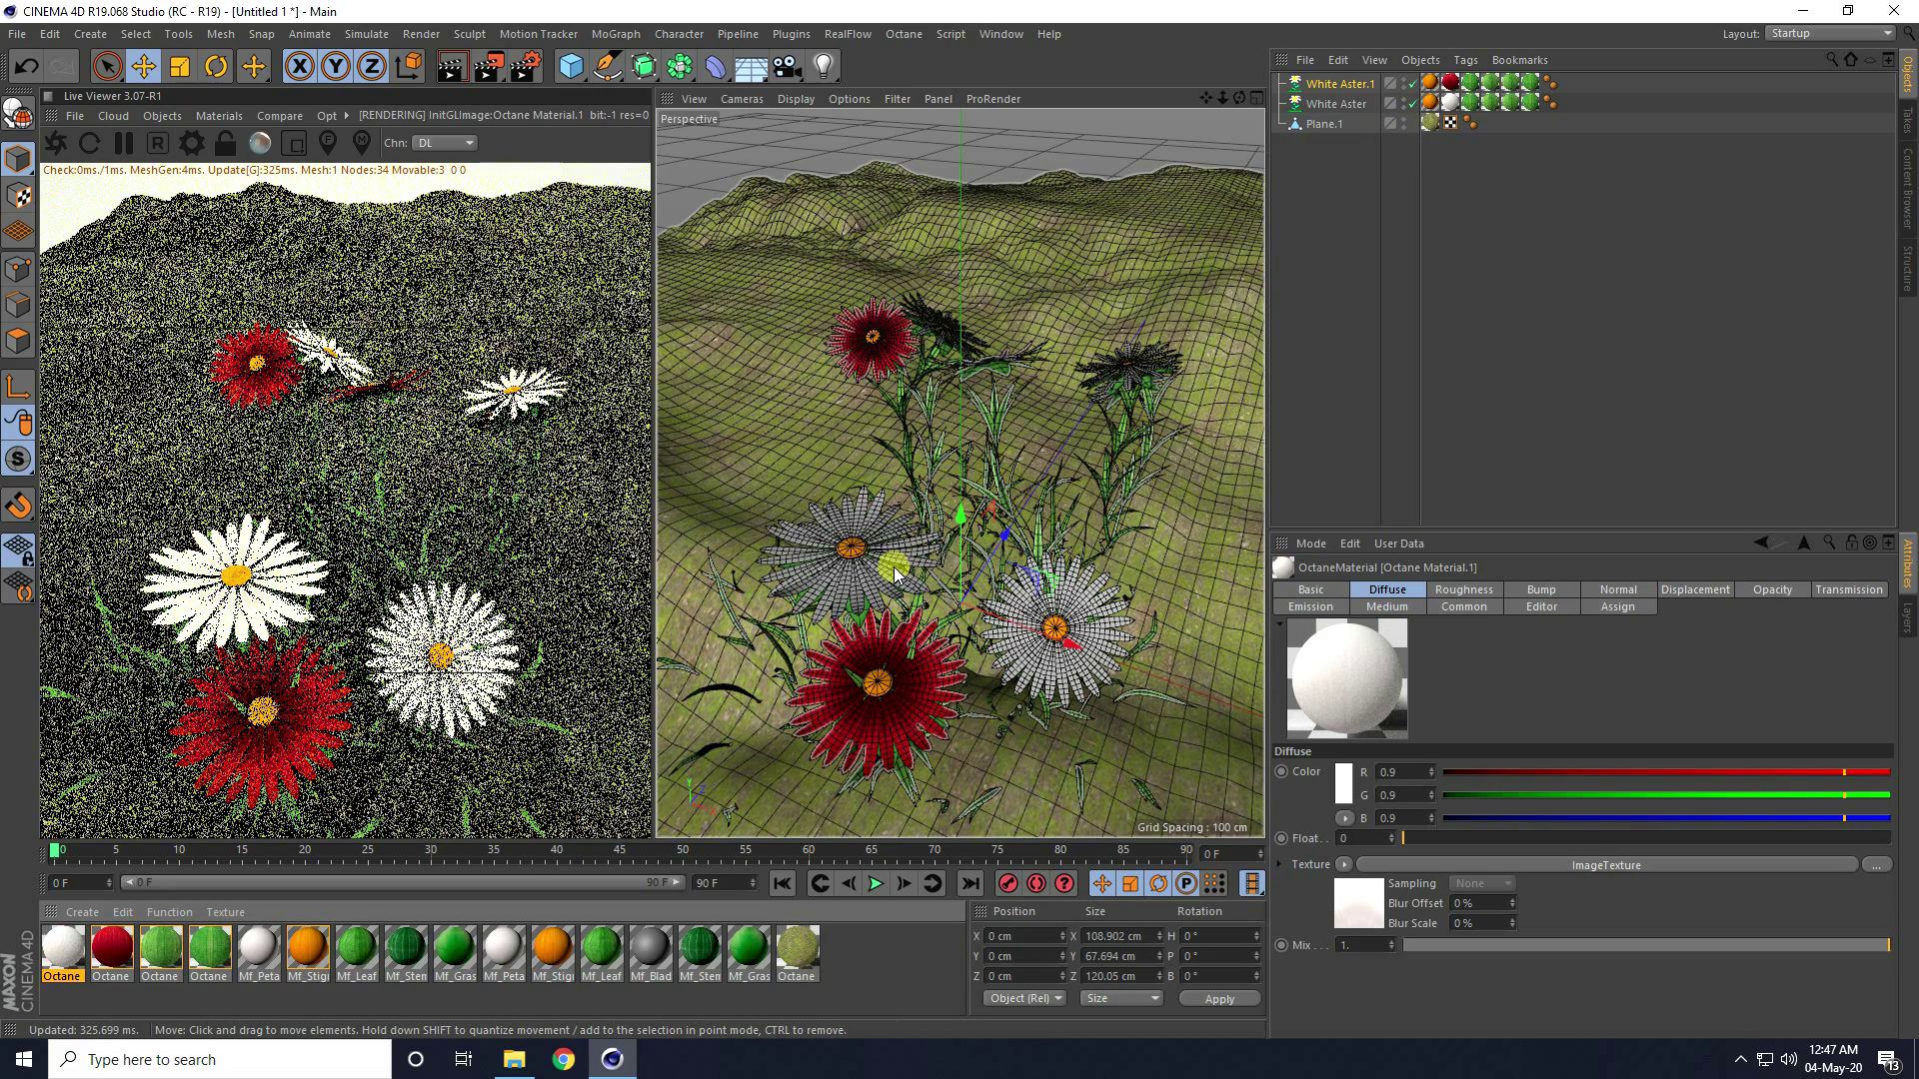
Duplicate the white petal37 material and load the petal25 image into the copy's Image Texture, without copying it to the project
click(62, 955)
key(ctrl+c)
key(ctrl+v)
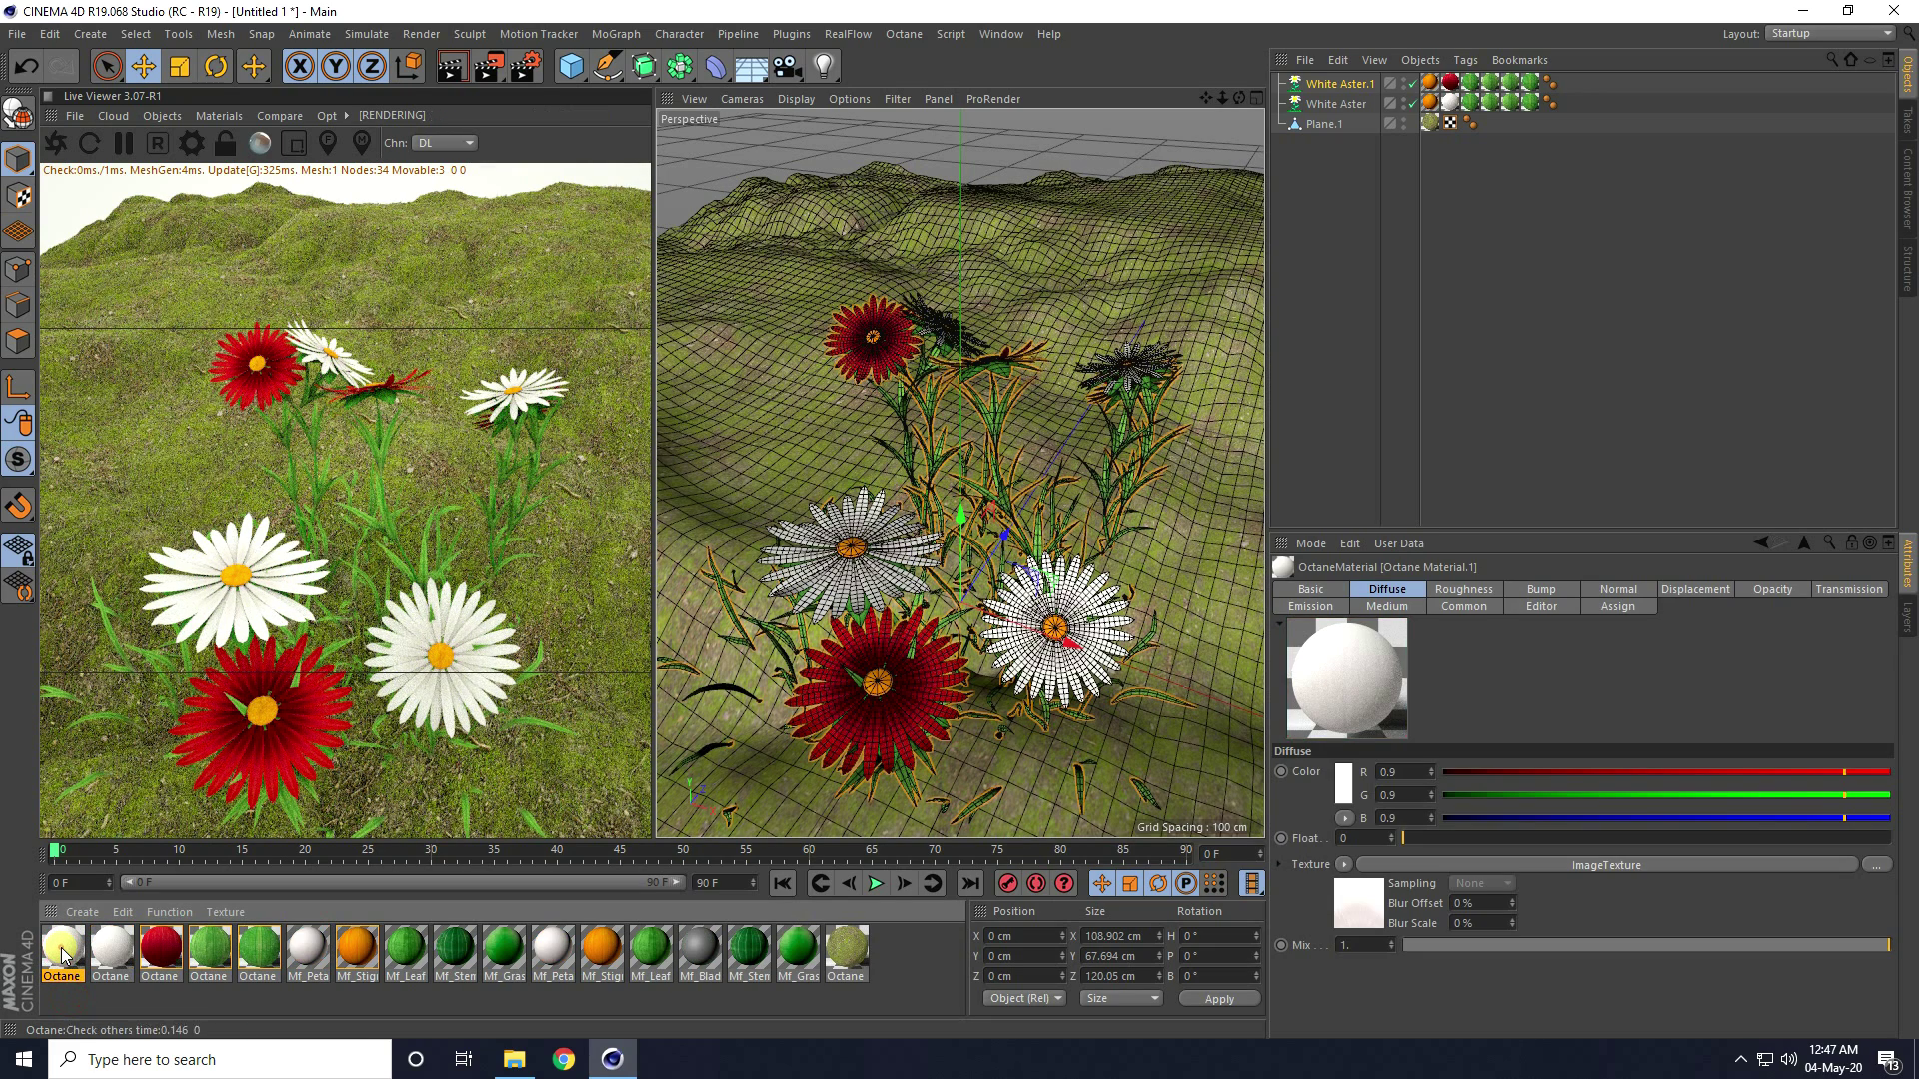
double_click(62, 954)
click(354, 373)
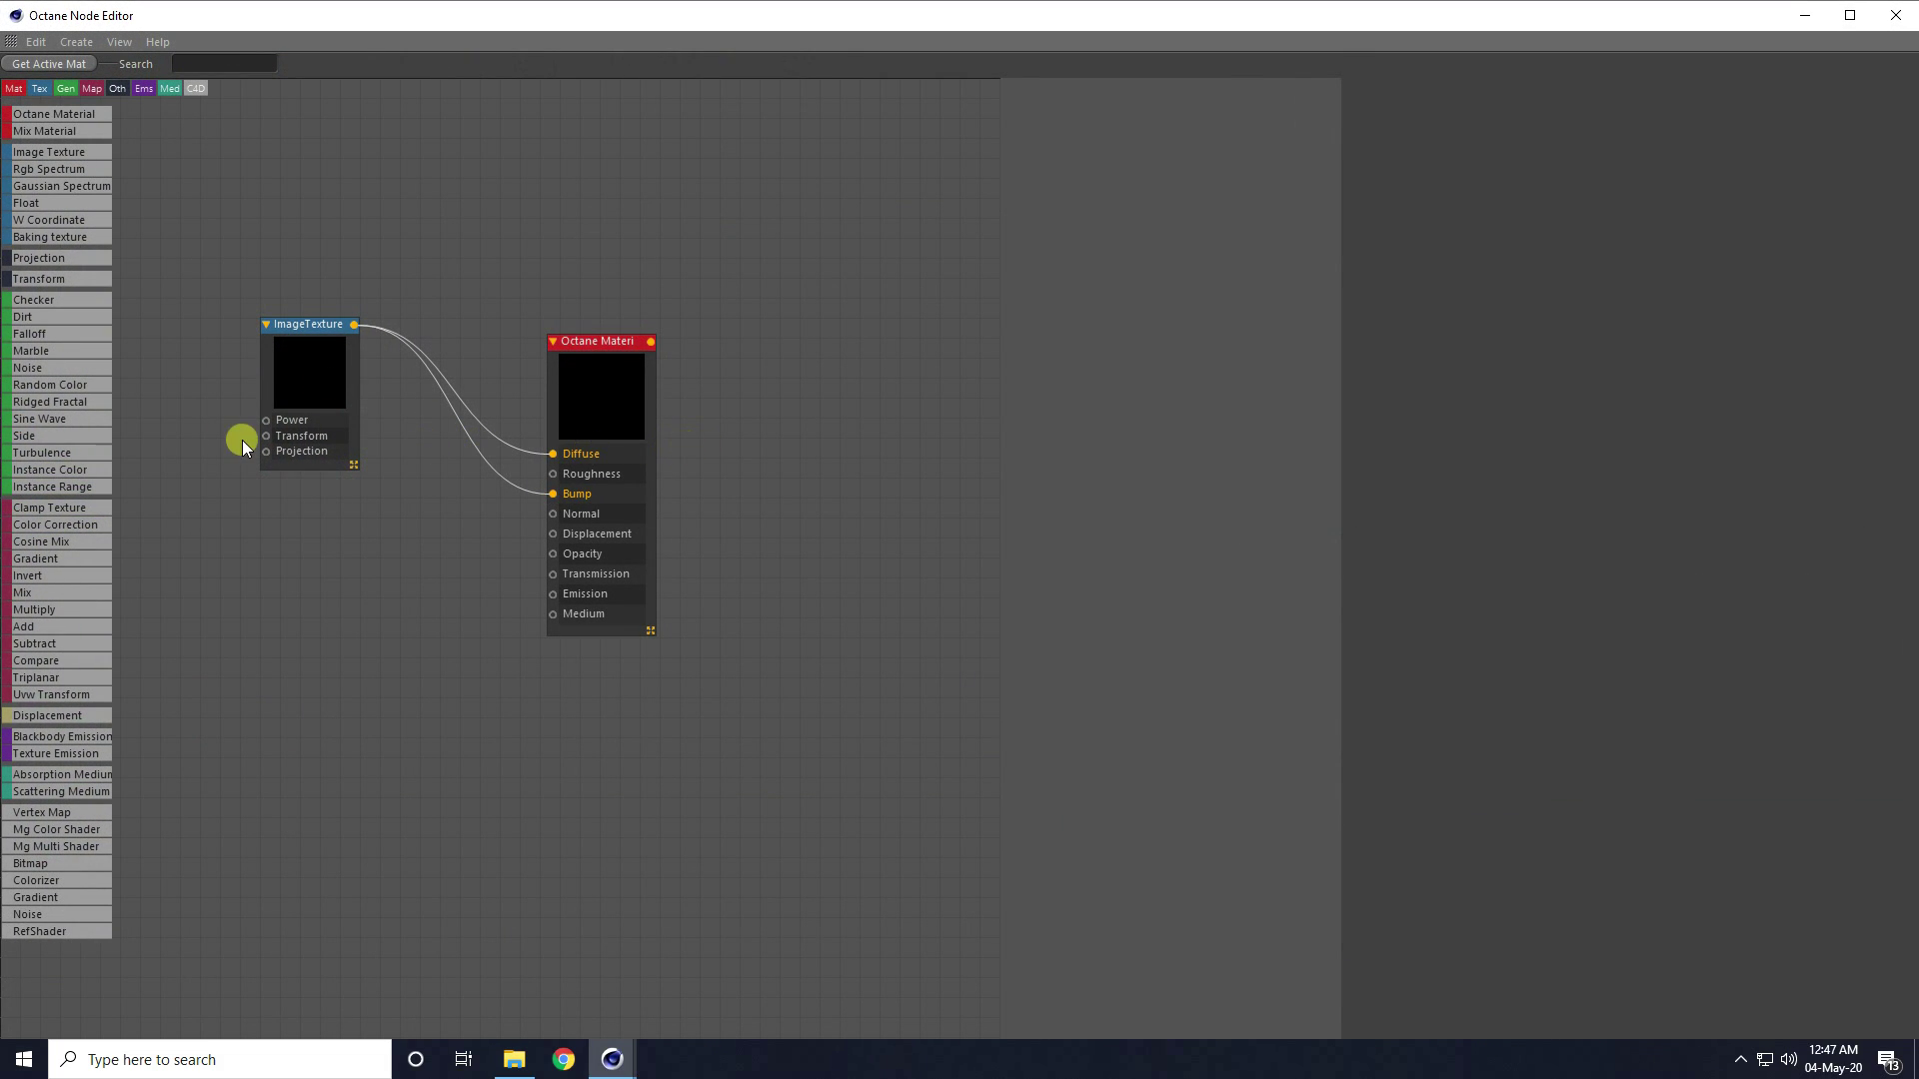
click(297, 378)
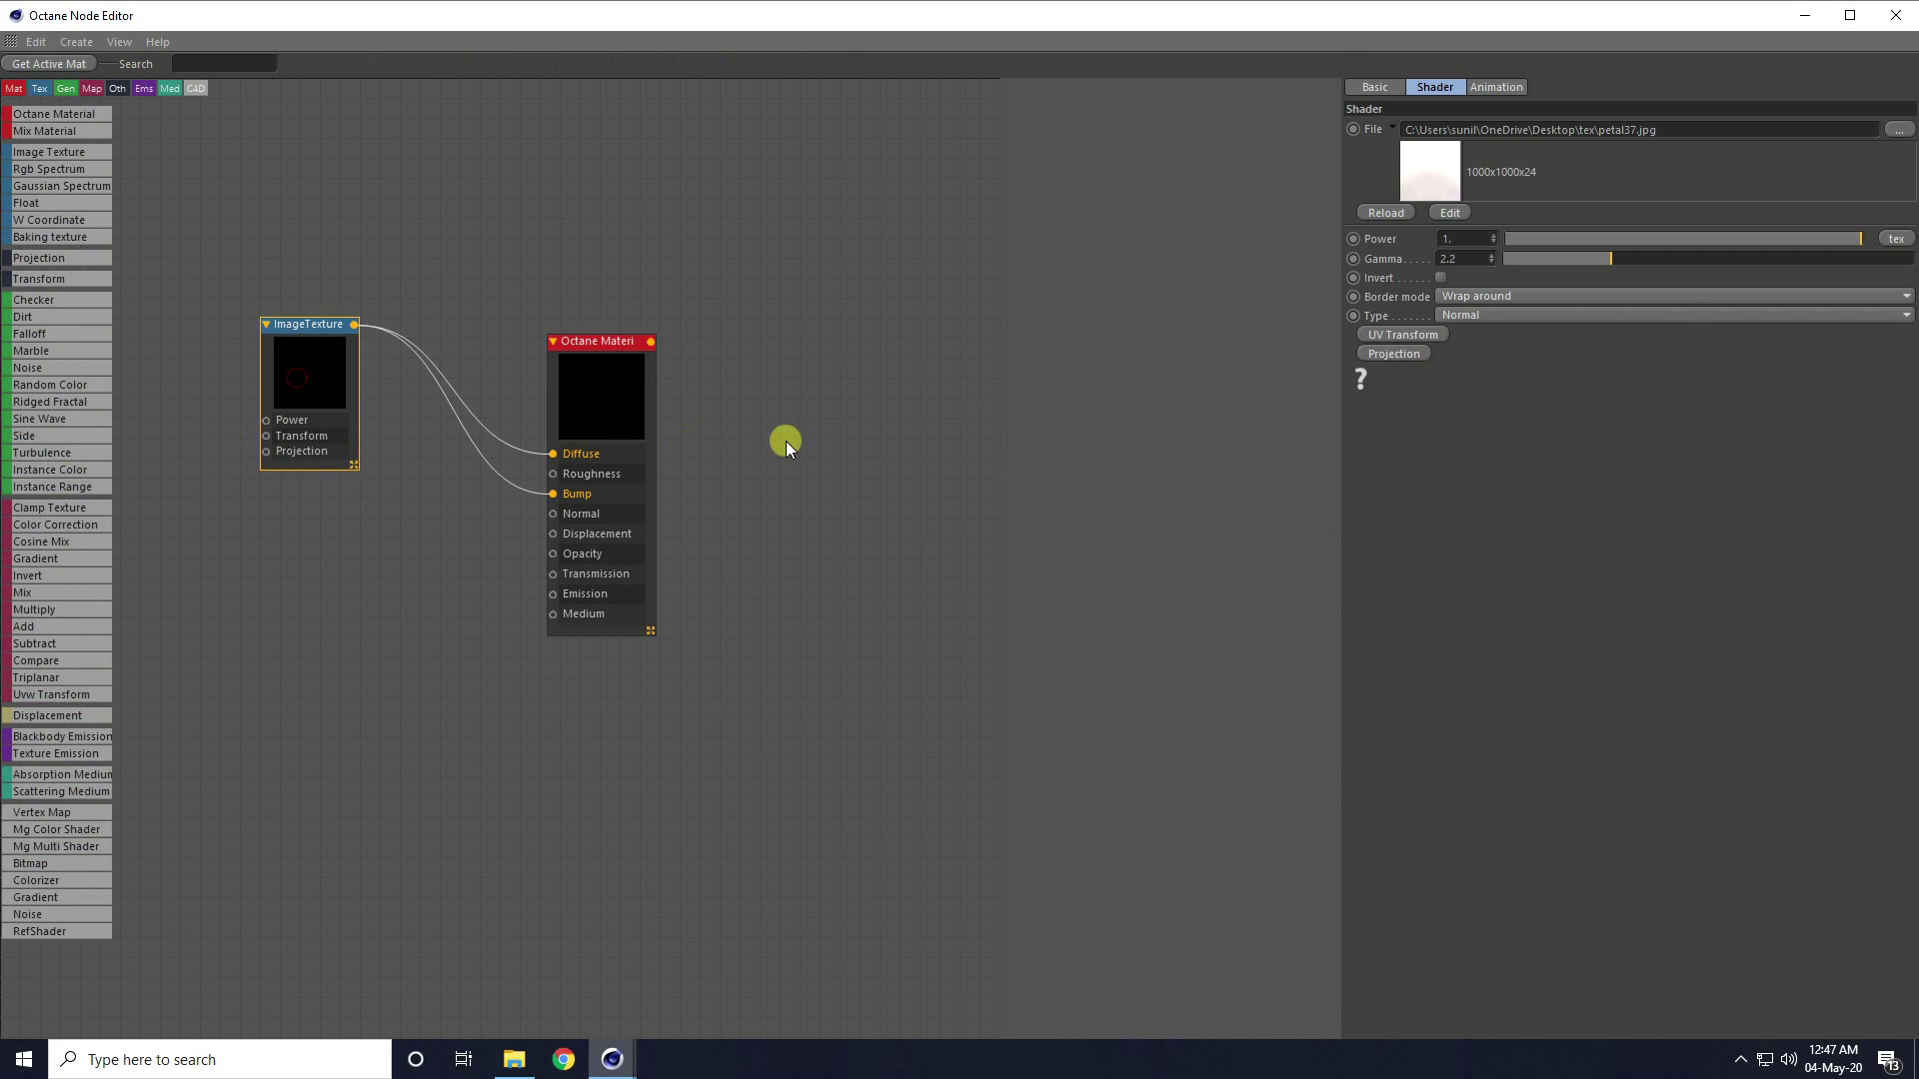
click(1898, 130)
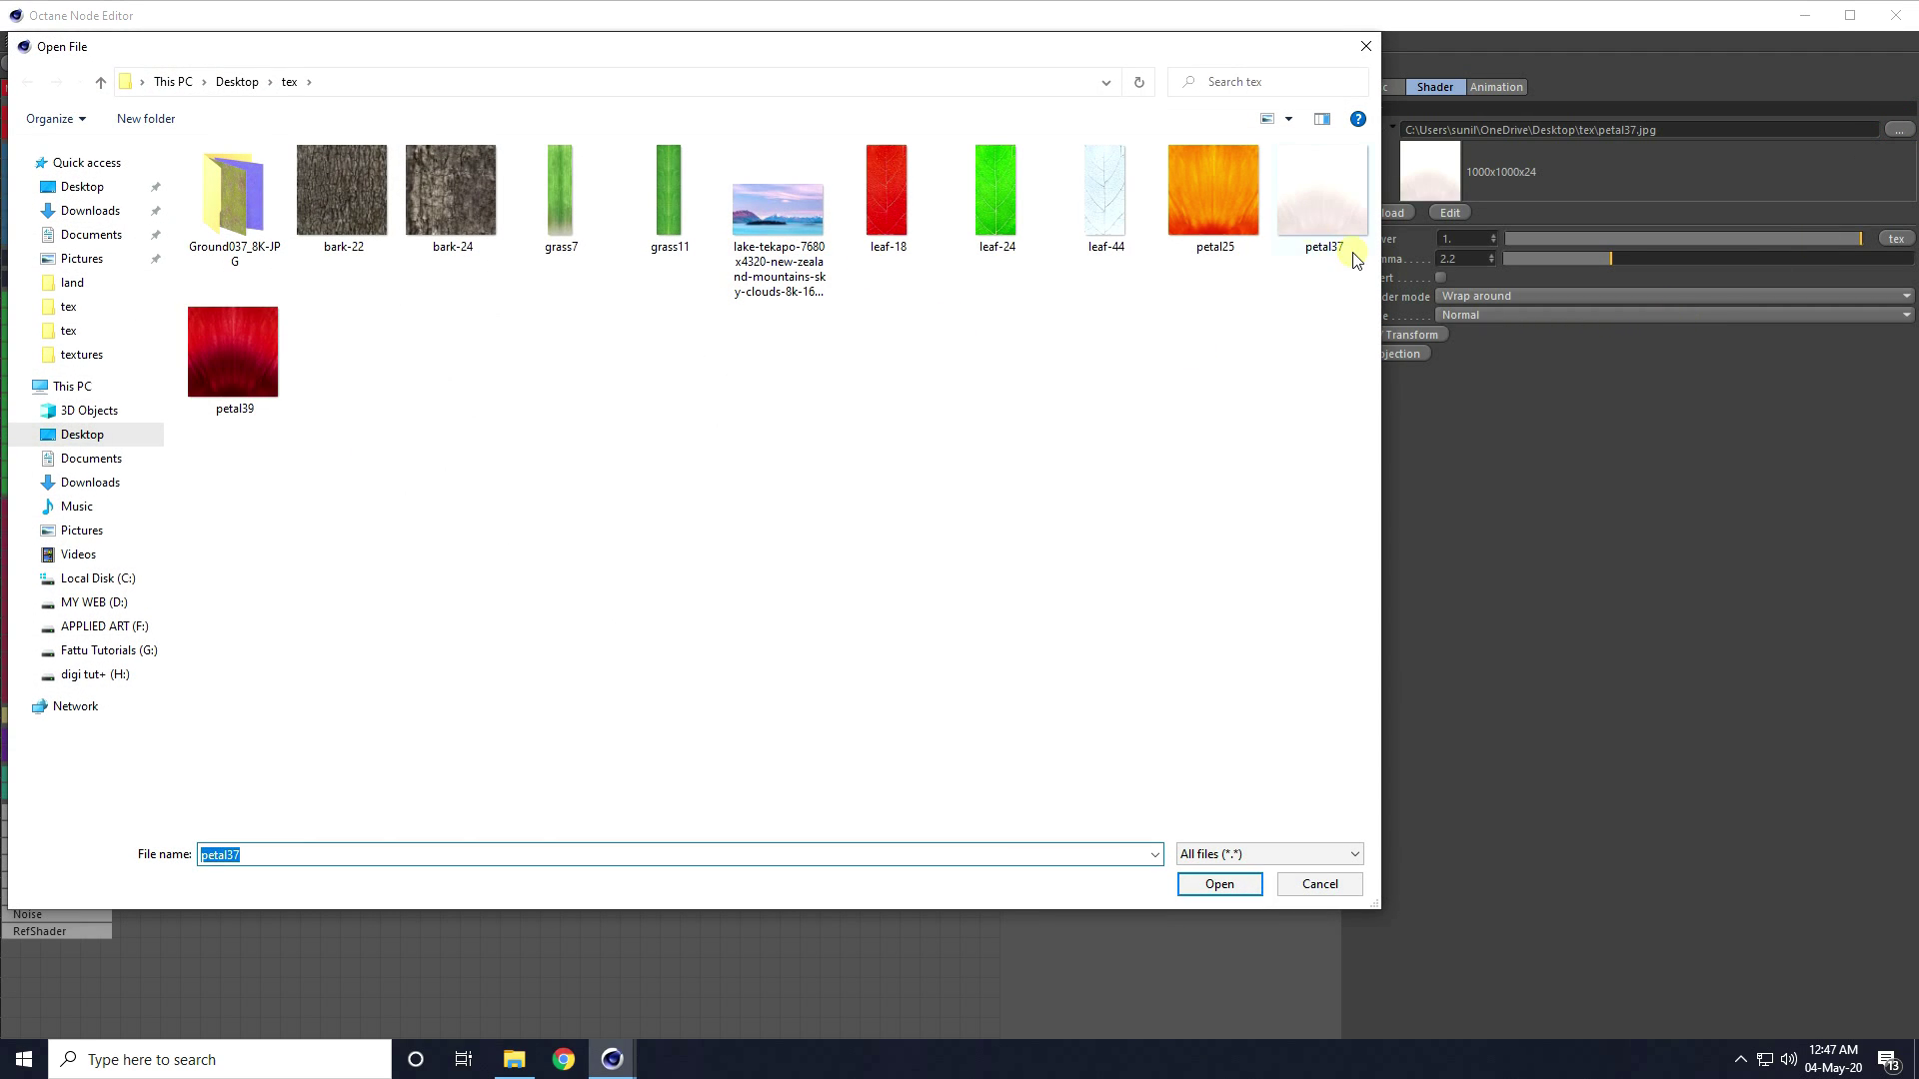
click(1220, 214)
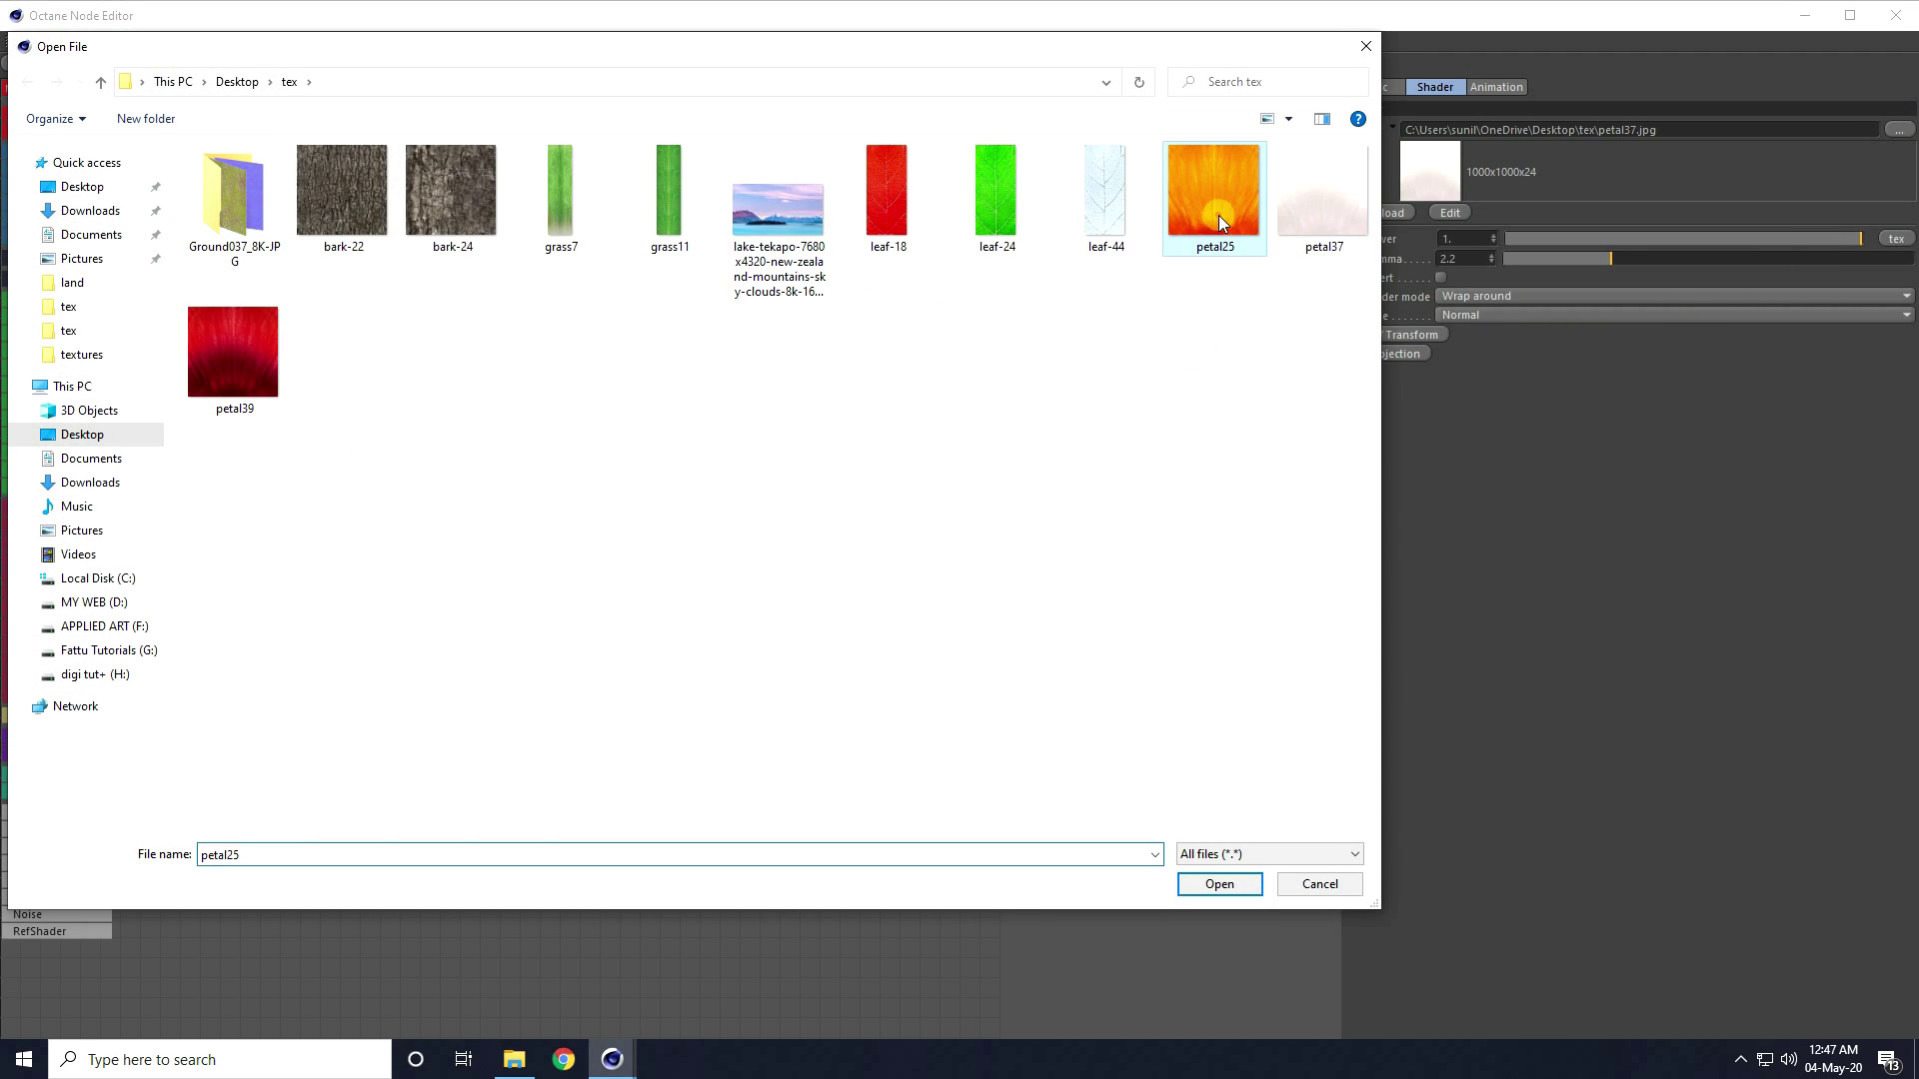
click(1219, 885)
click(1091, 600)
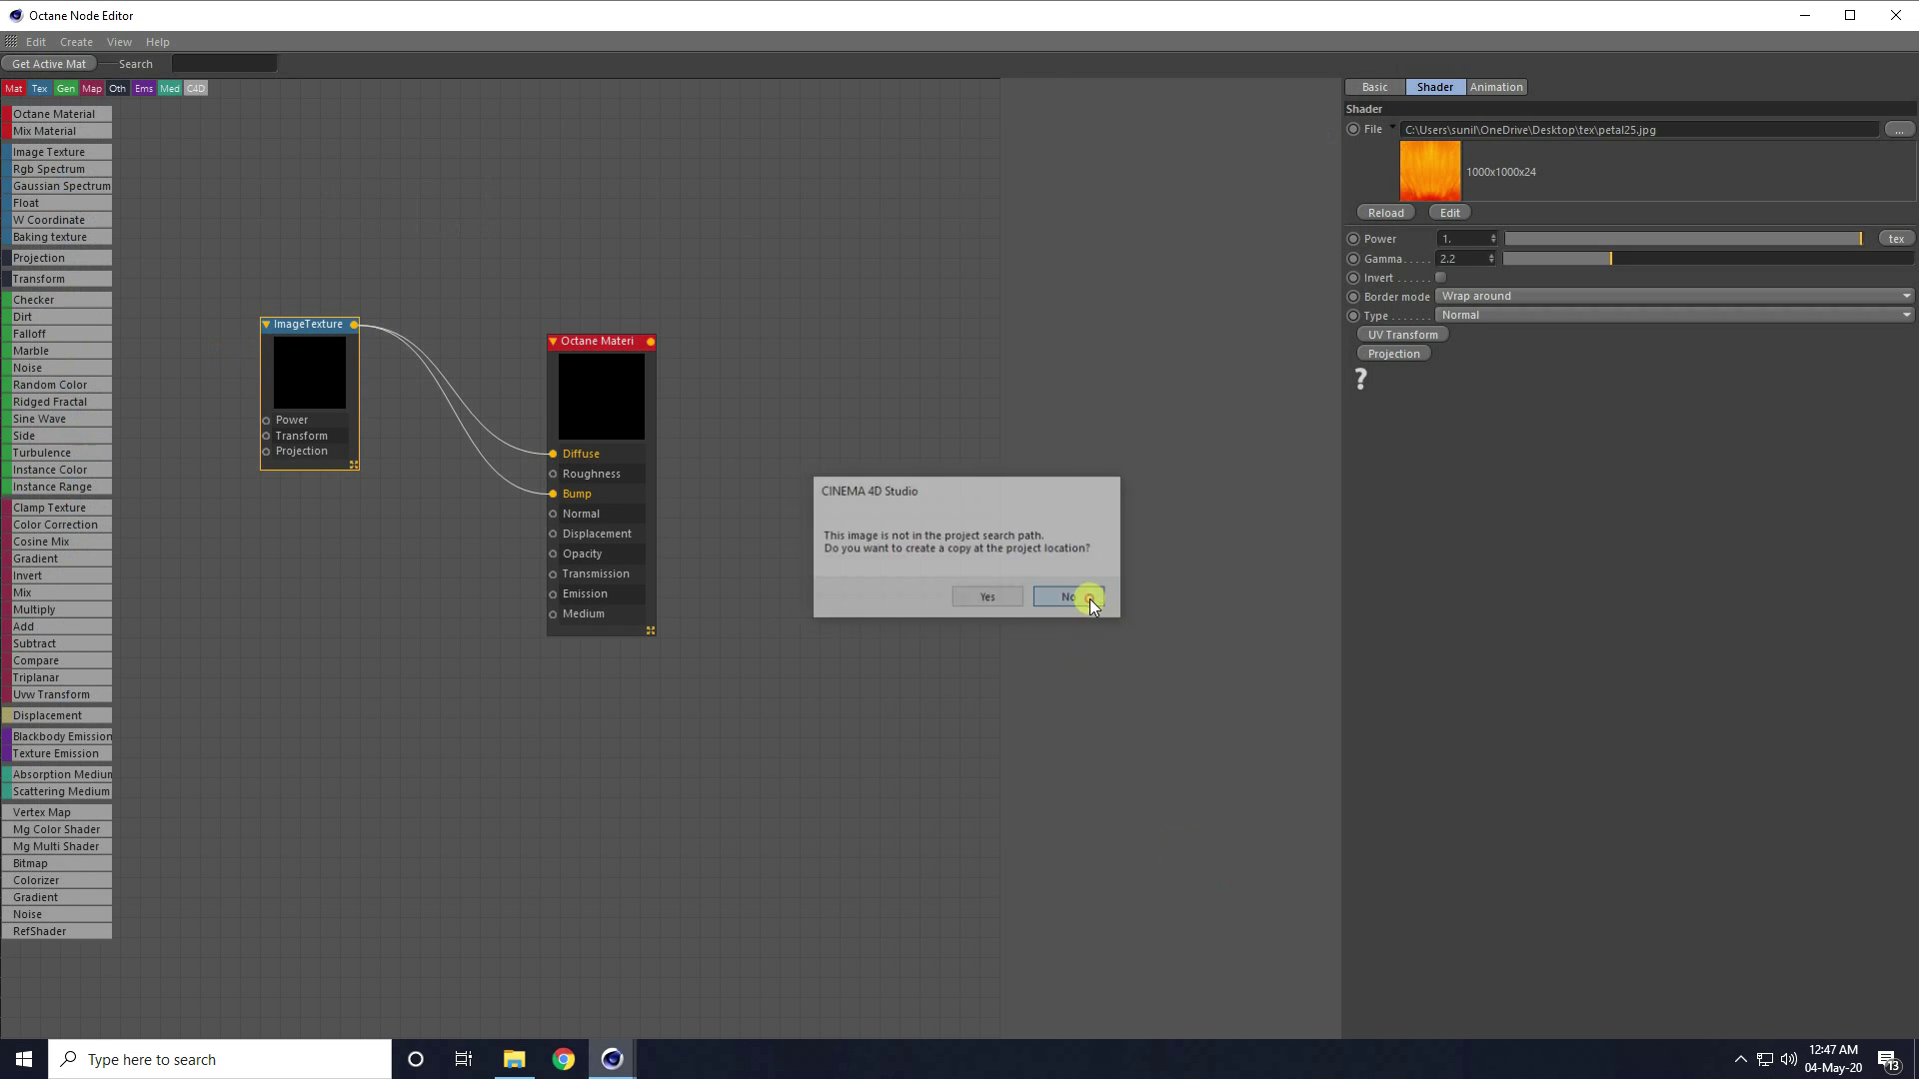
Close the node and material editors and assign the orange petal25 material to the stigma material tags of both White Aster objects
click(1899, 14)
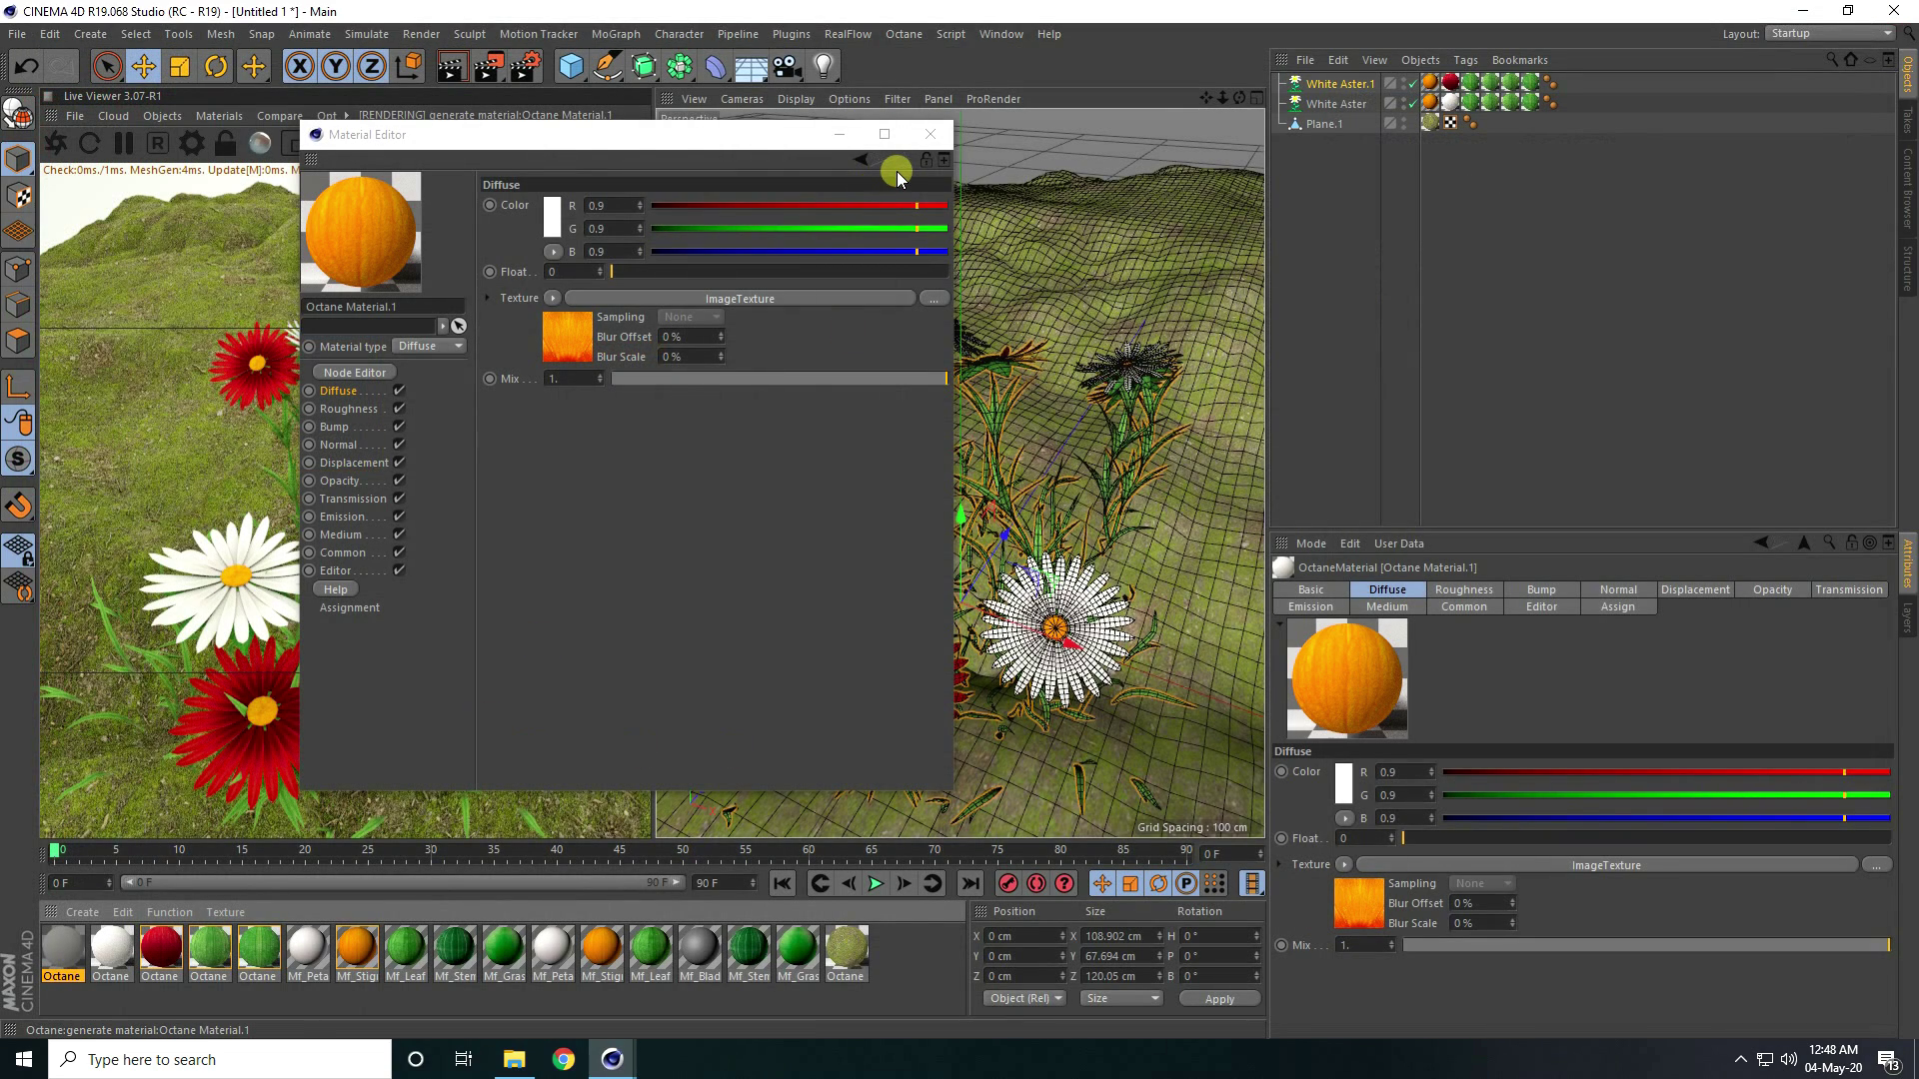
click(921, 135)
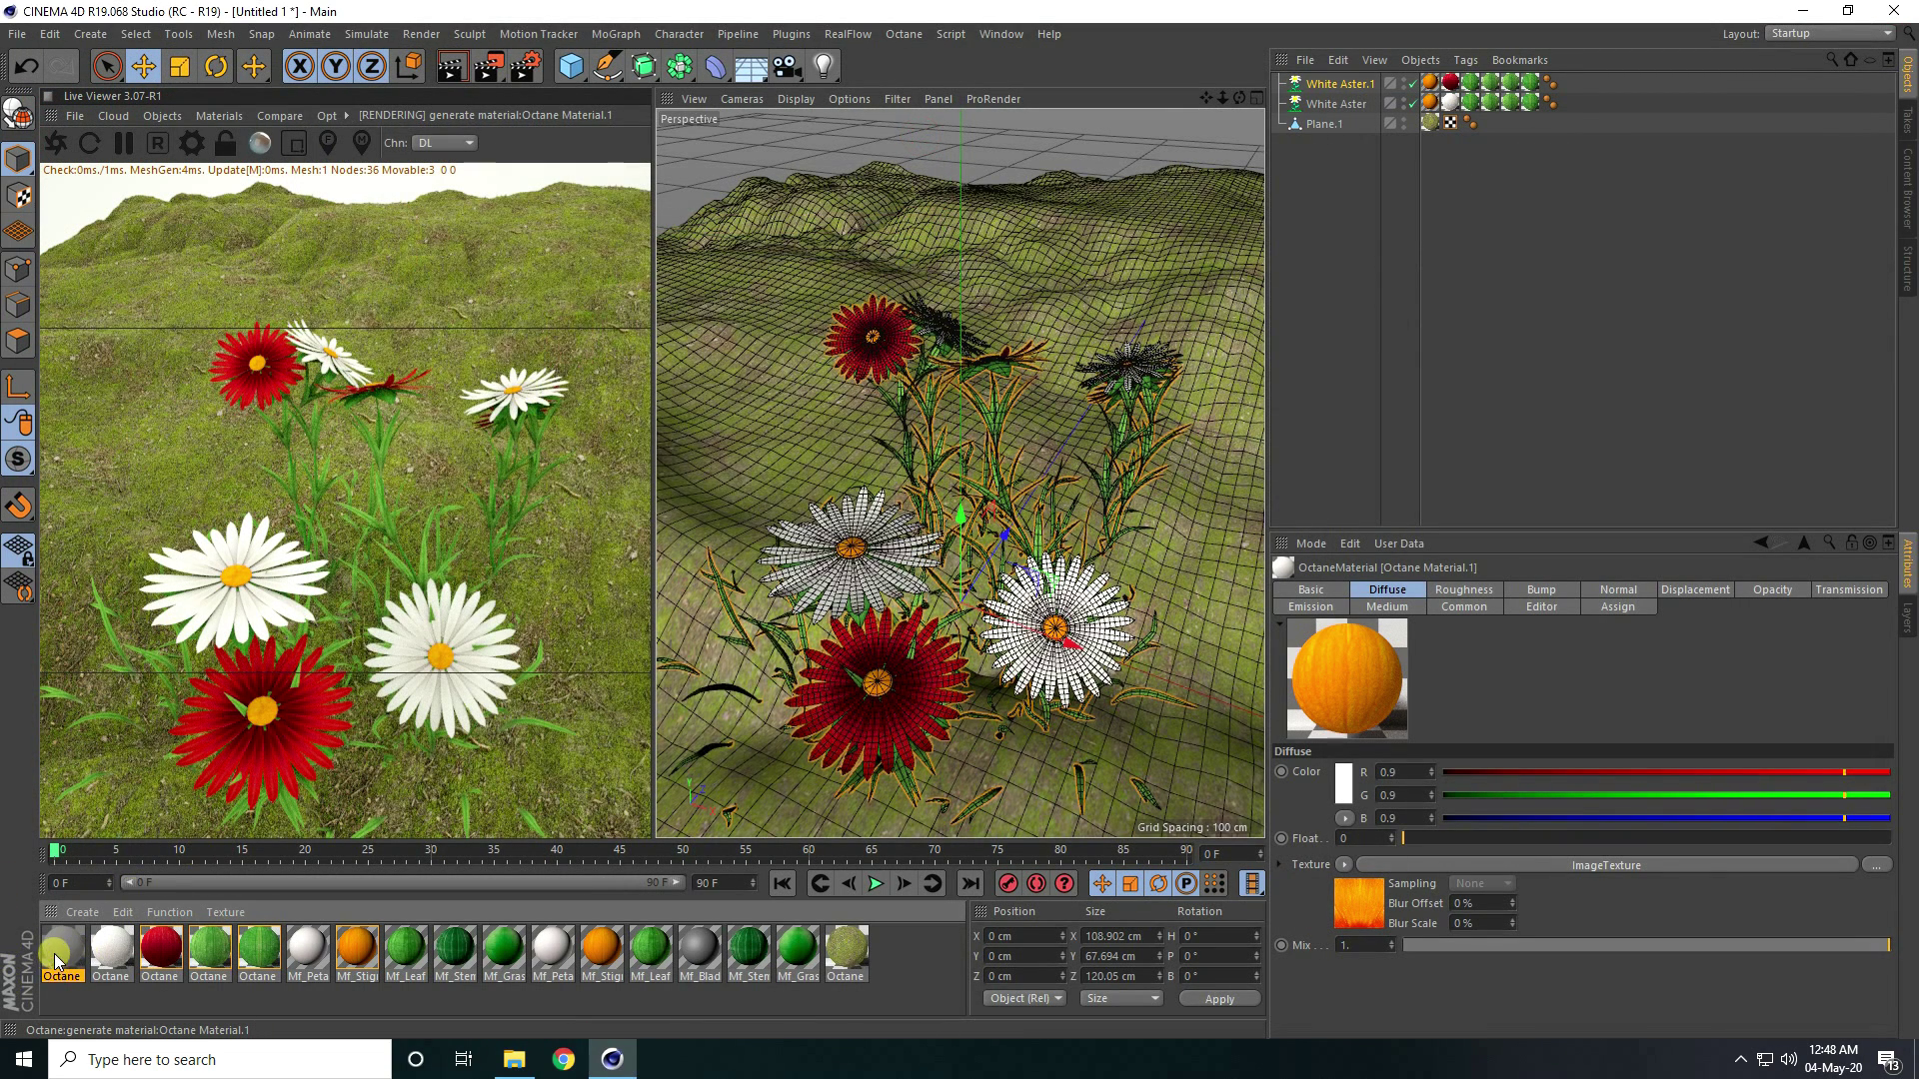
drag(63, 955, 920, 545)
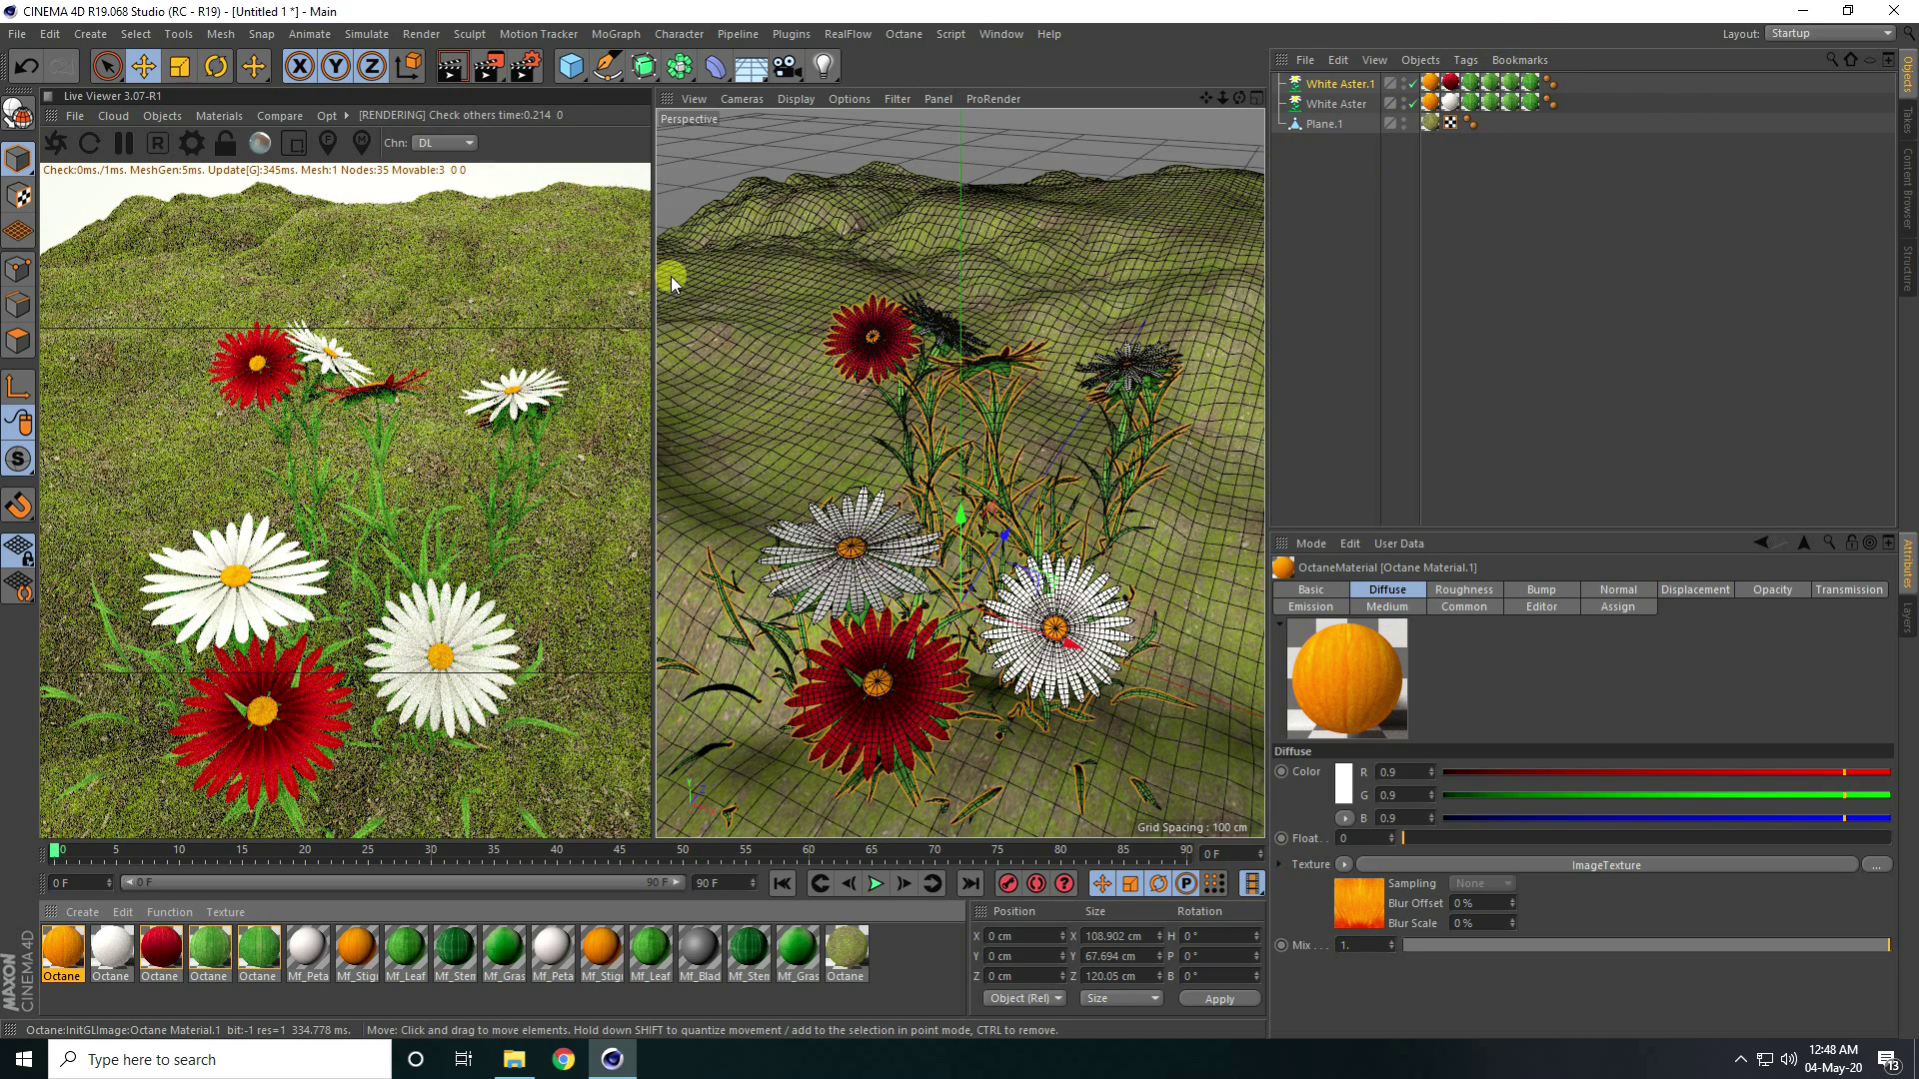
Add an Octane Scatter object and nest White Aster.1 and White Aster inside it
click(162, 117)
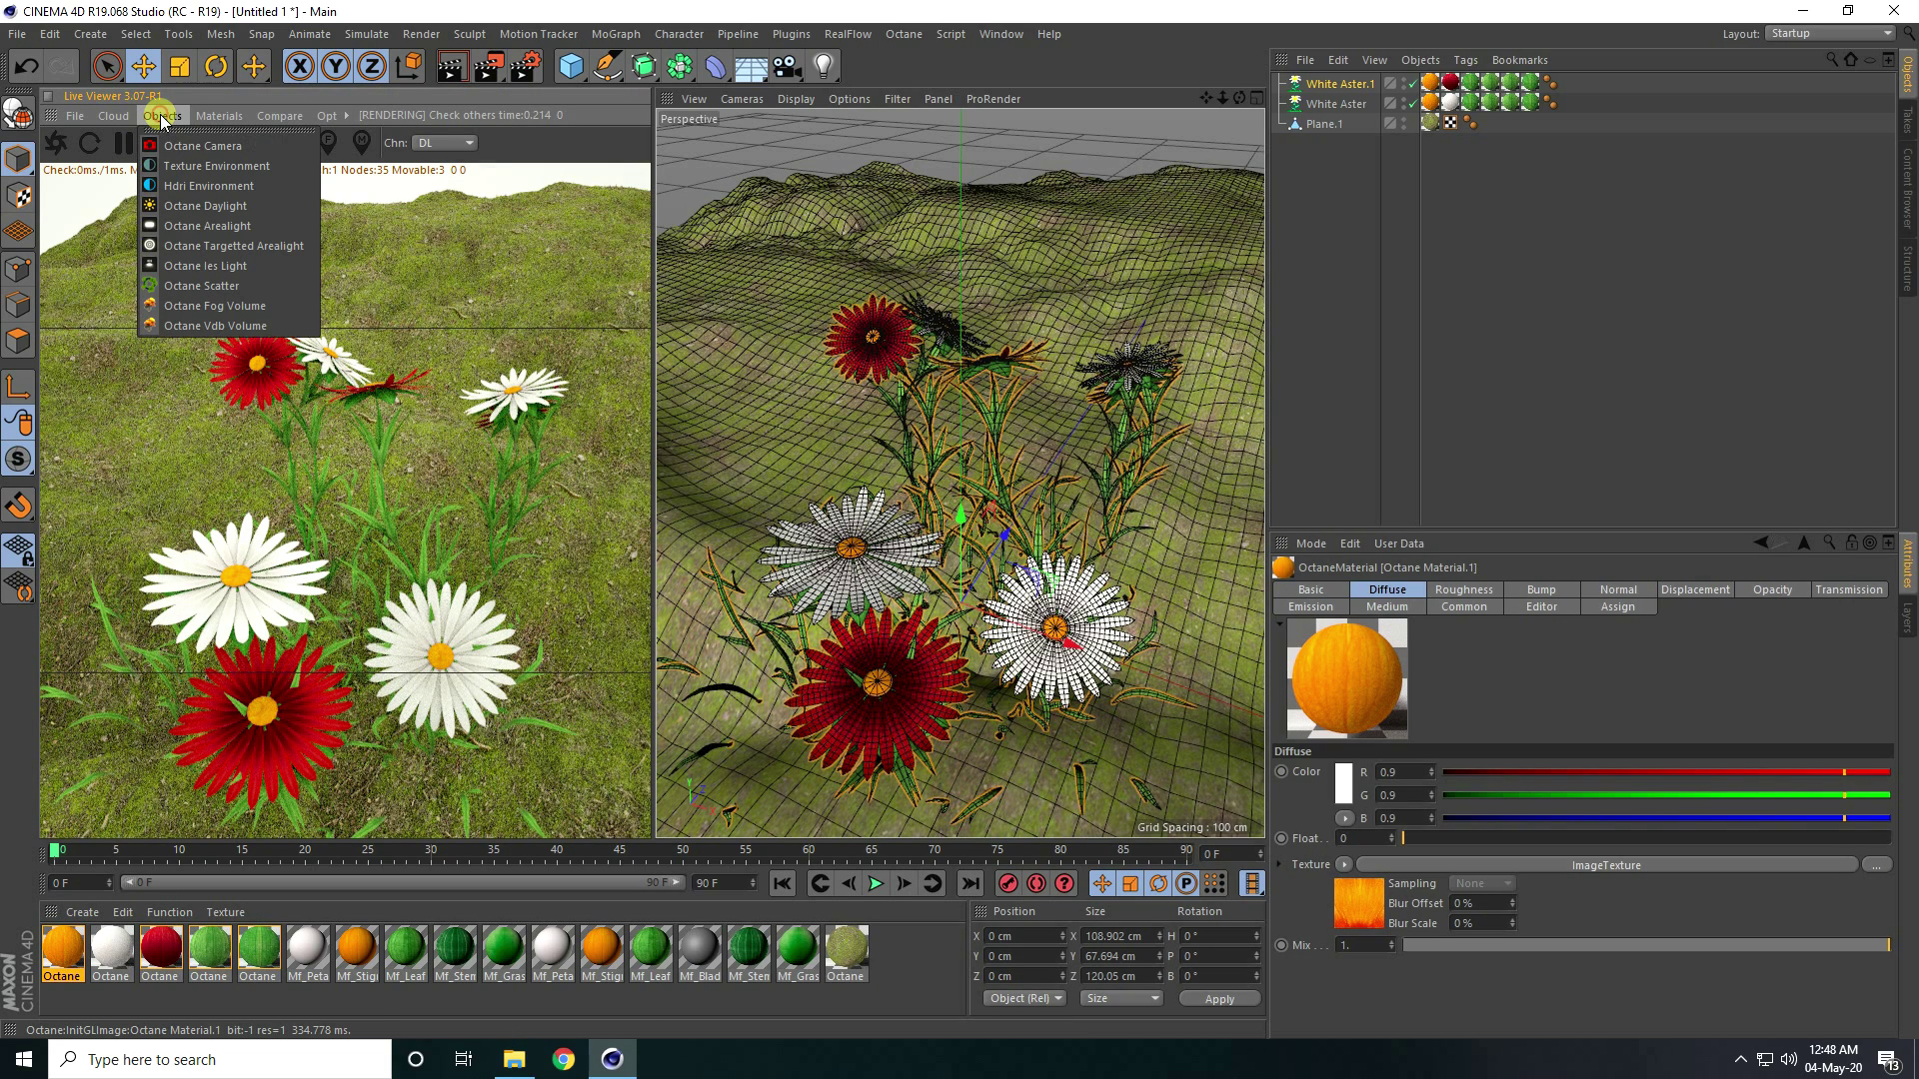
click(201, 286)
drag(1362, 120, 1325, 95)
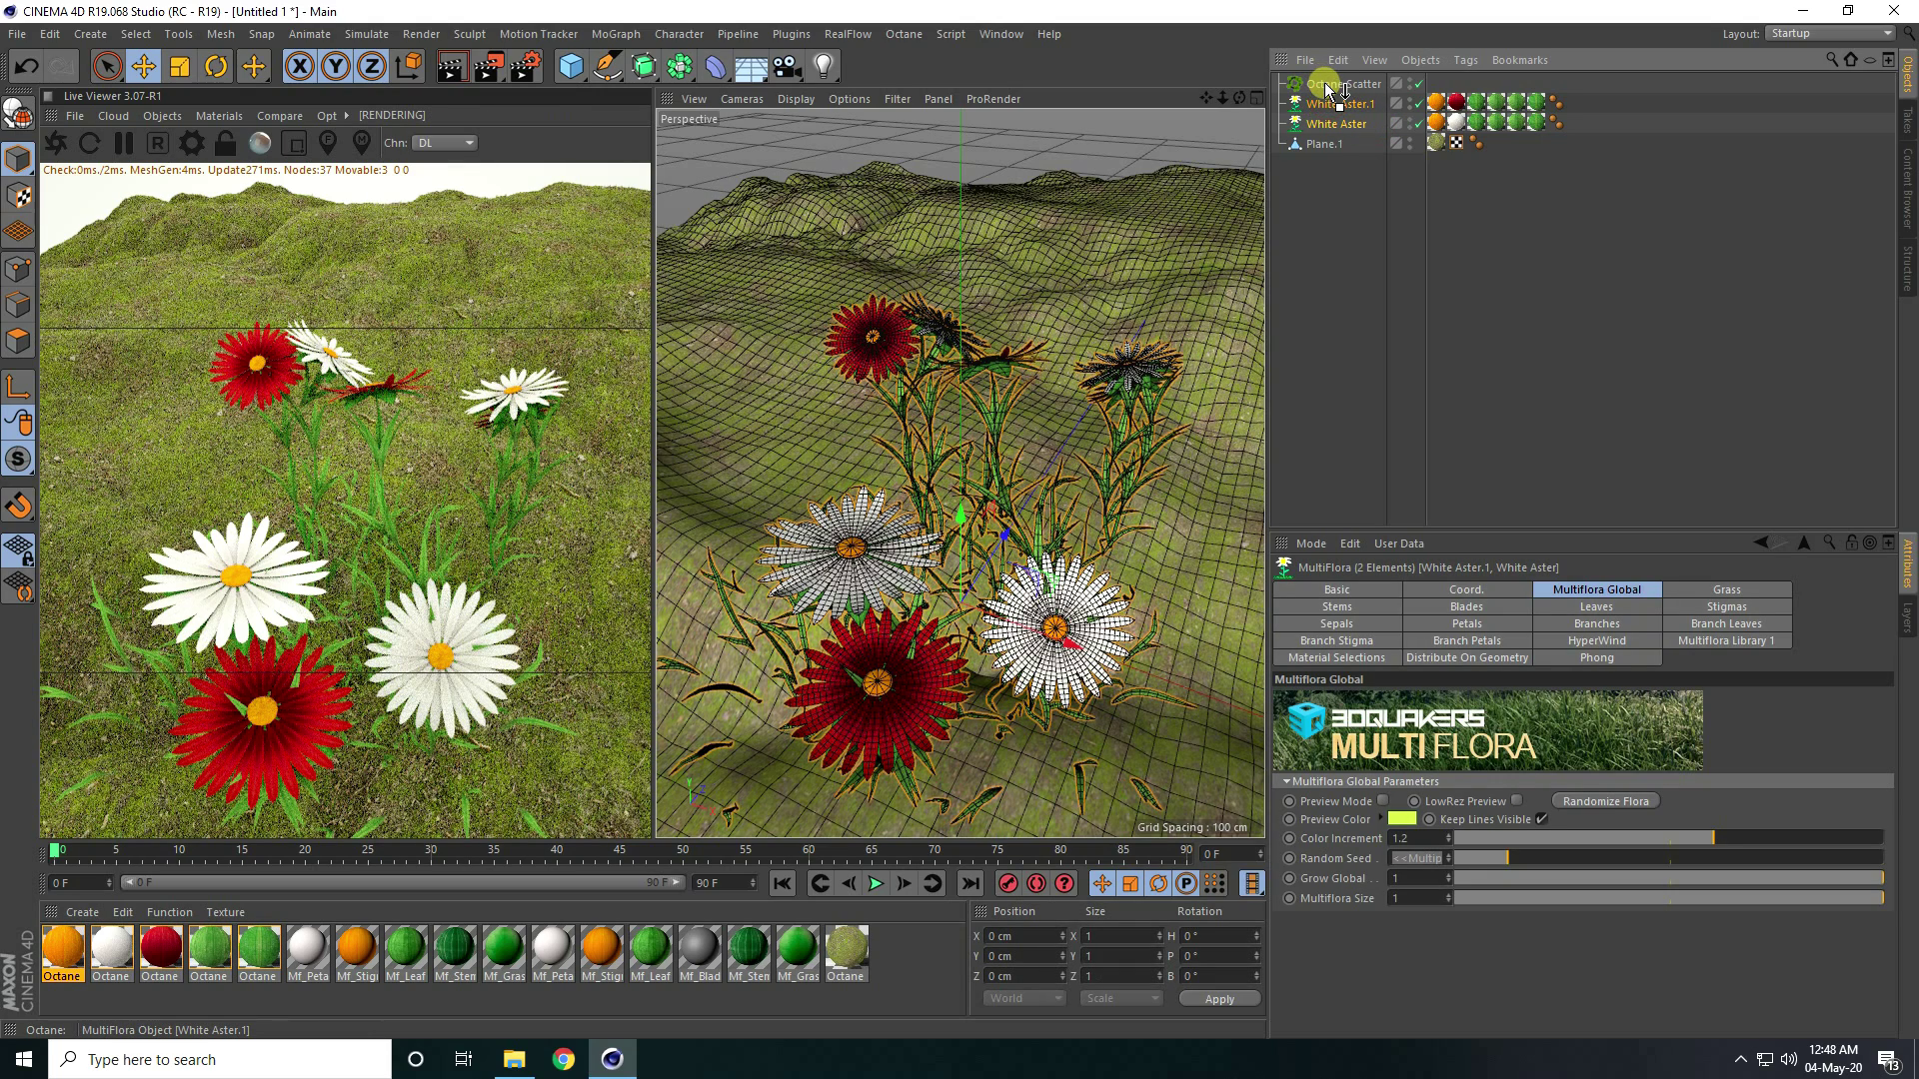
drag(1323, 82, 1325, 84)
Scatter the asters over Plane.1 using Surface distribution, and hide both source asters in the viewport
click(1353, 86)
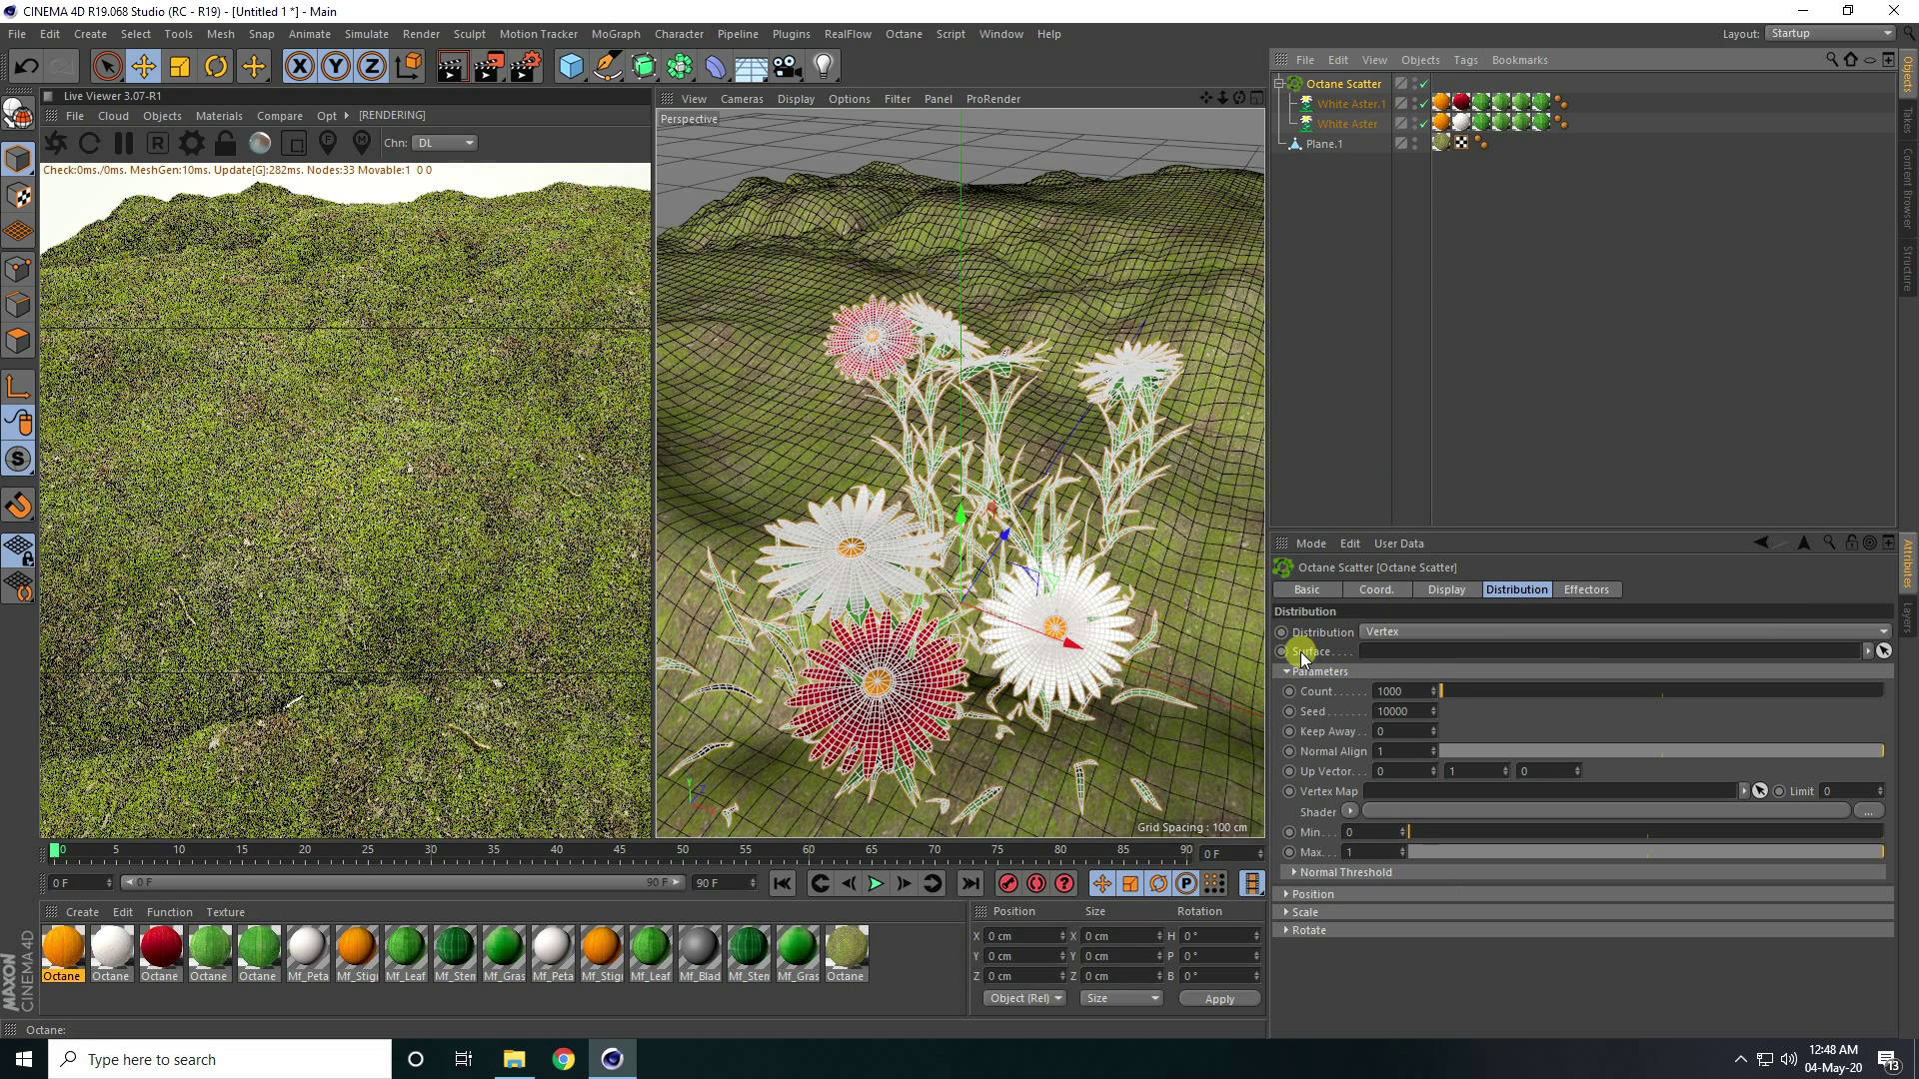
drag(1323, 146, 1400, 652)
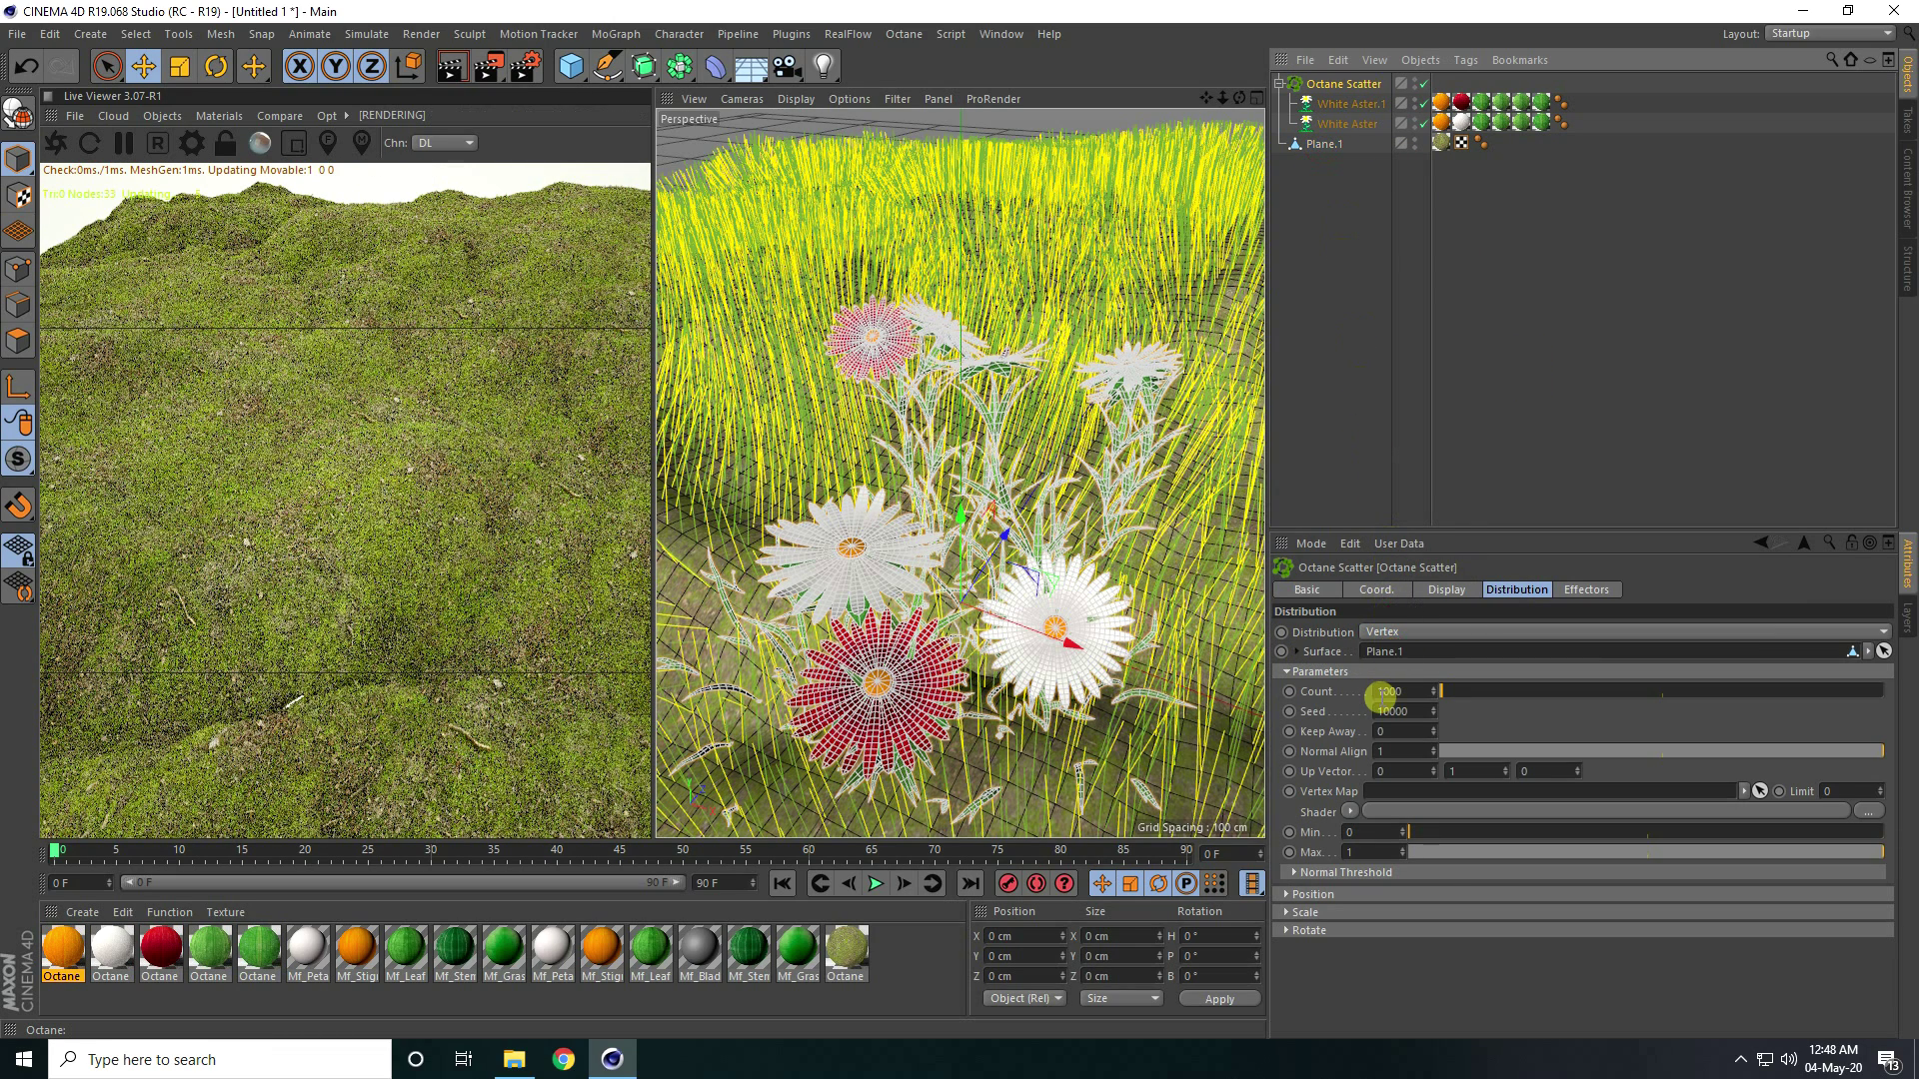
click(1399, 631)
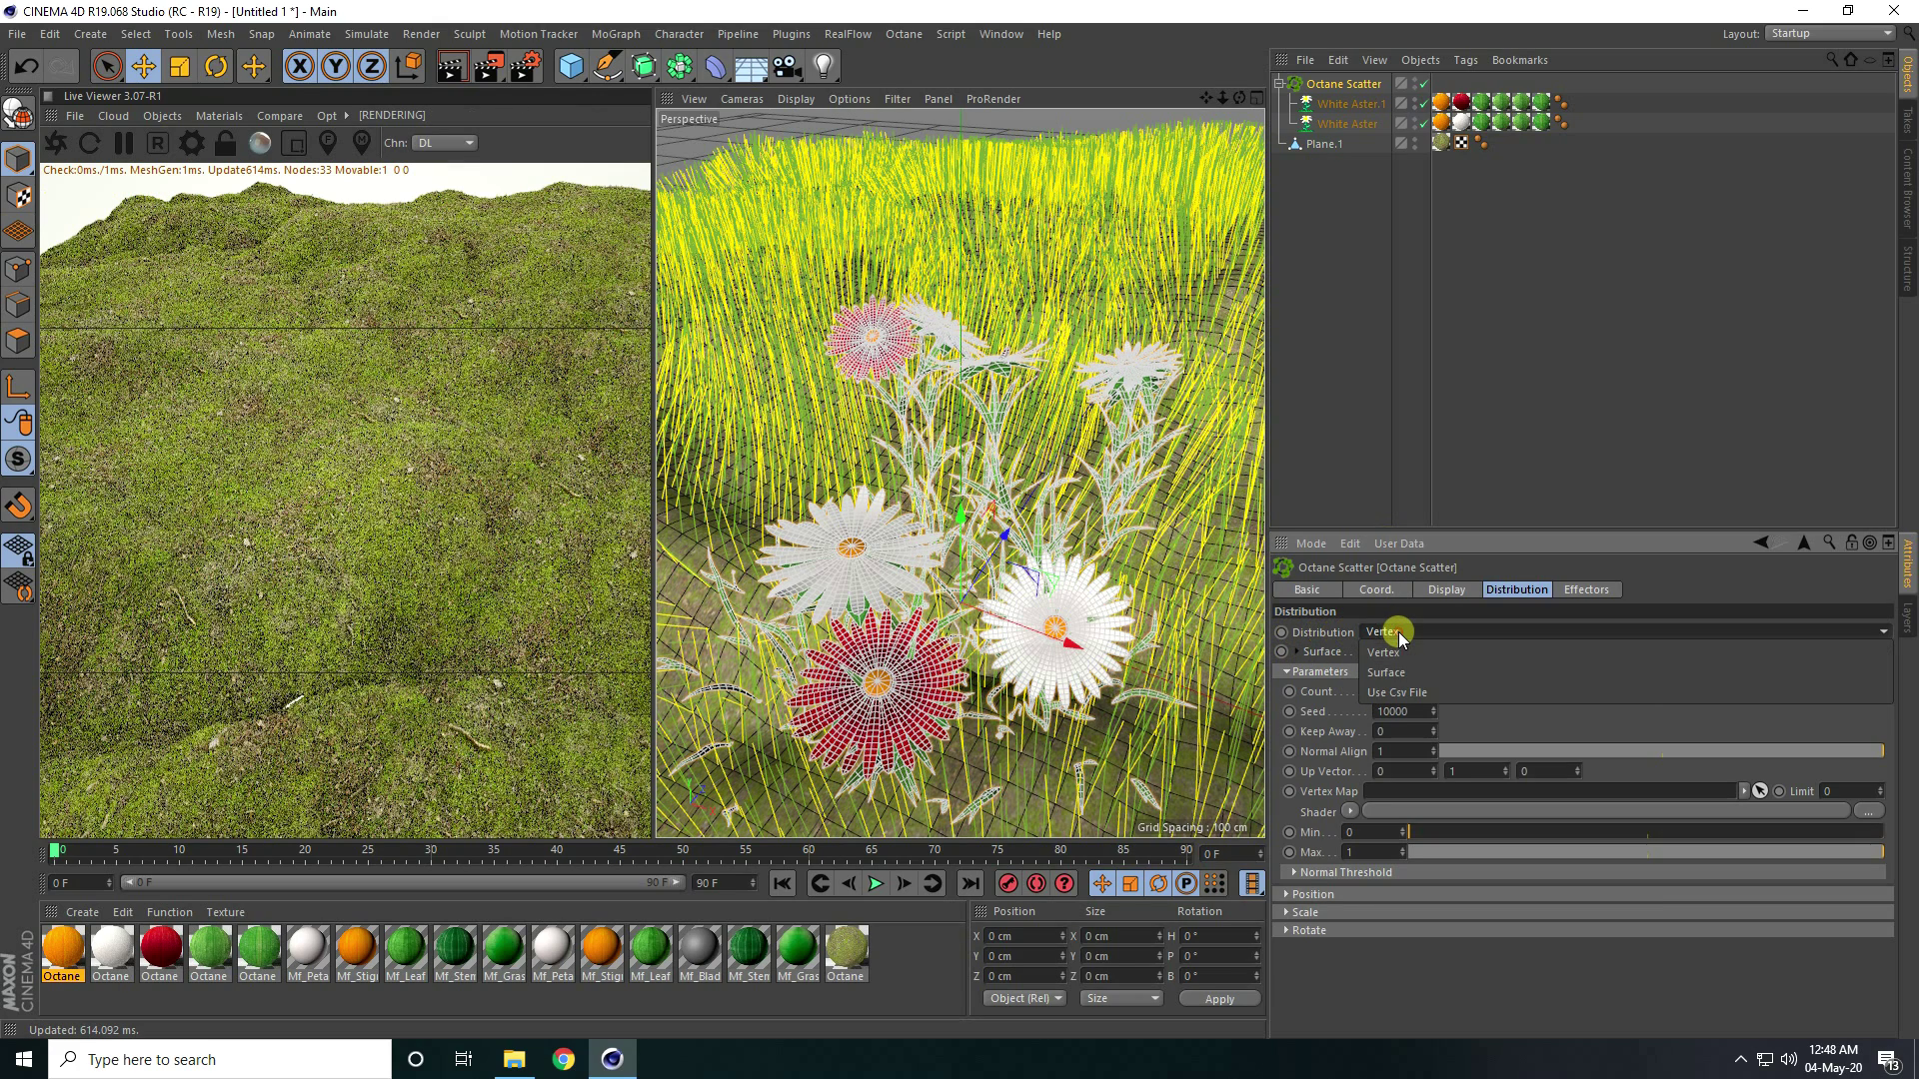
click(1417, 669)
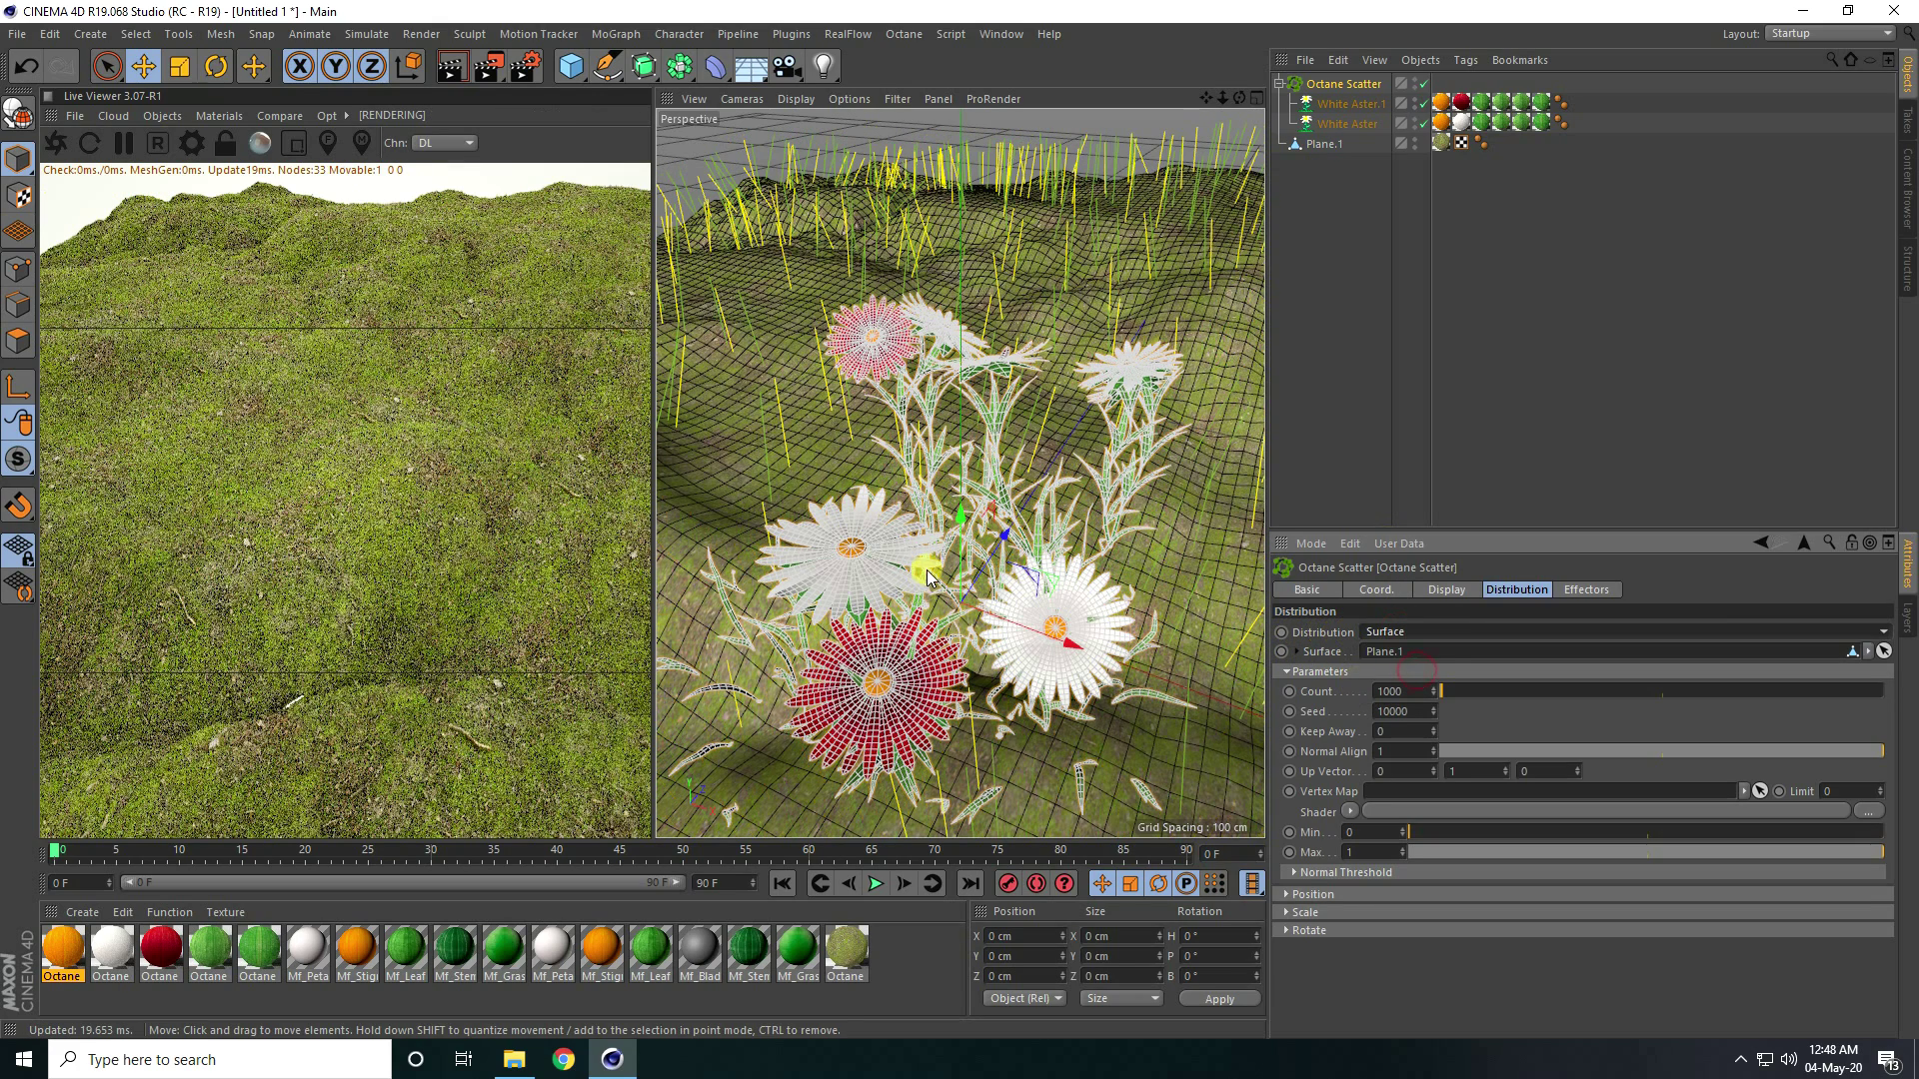
click(1414, 101)
click(1414, 120)
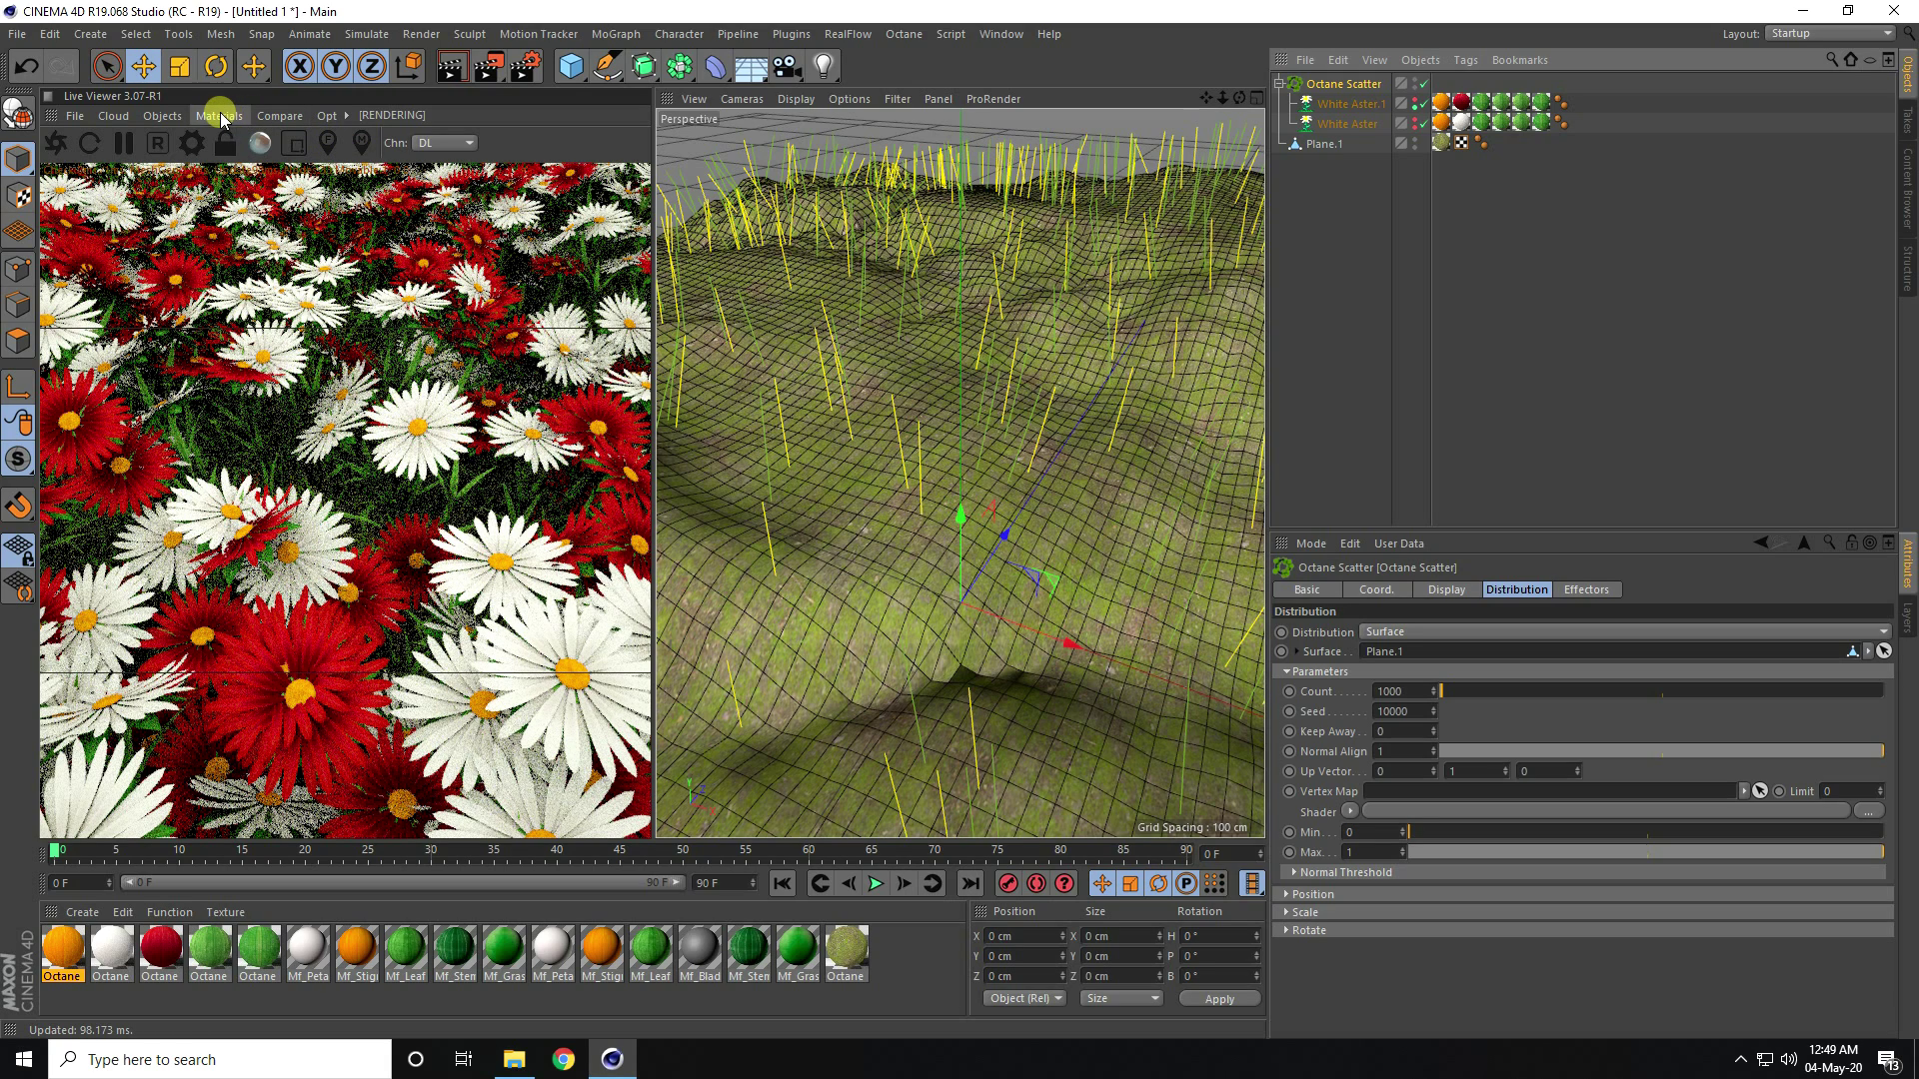
Add an Octane Camera, look through it, and set its H and P rotation to 0°
click(162, 117)
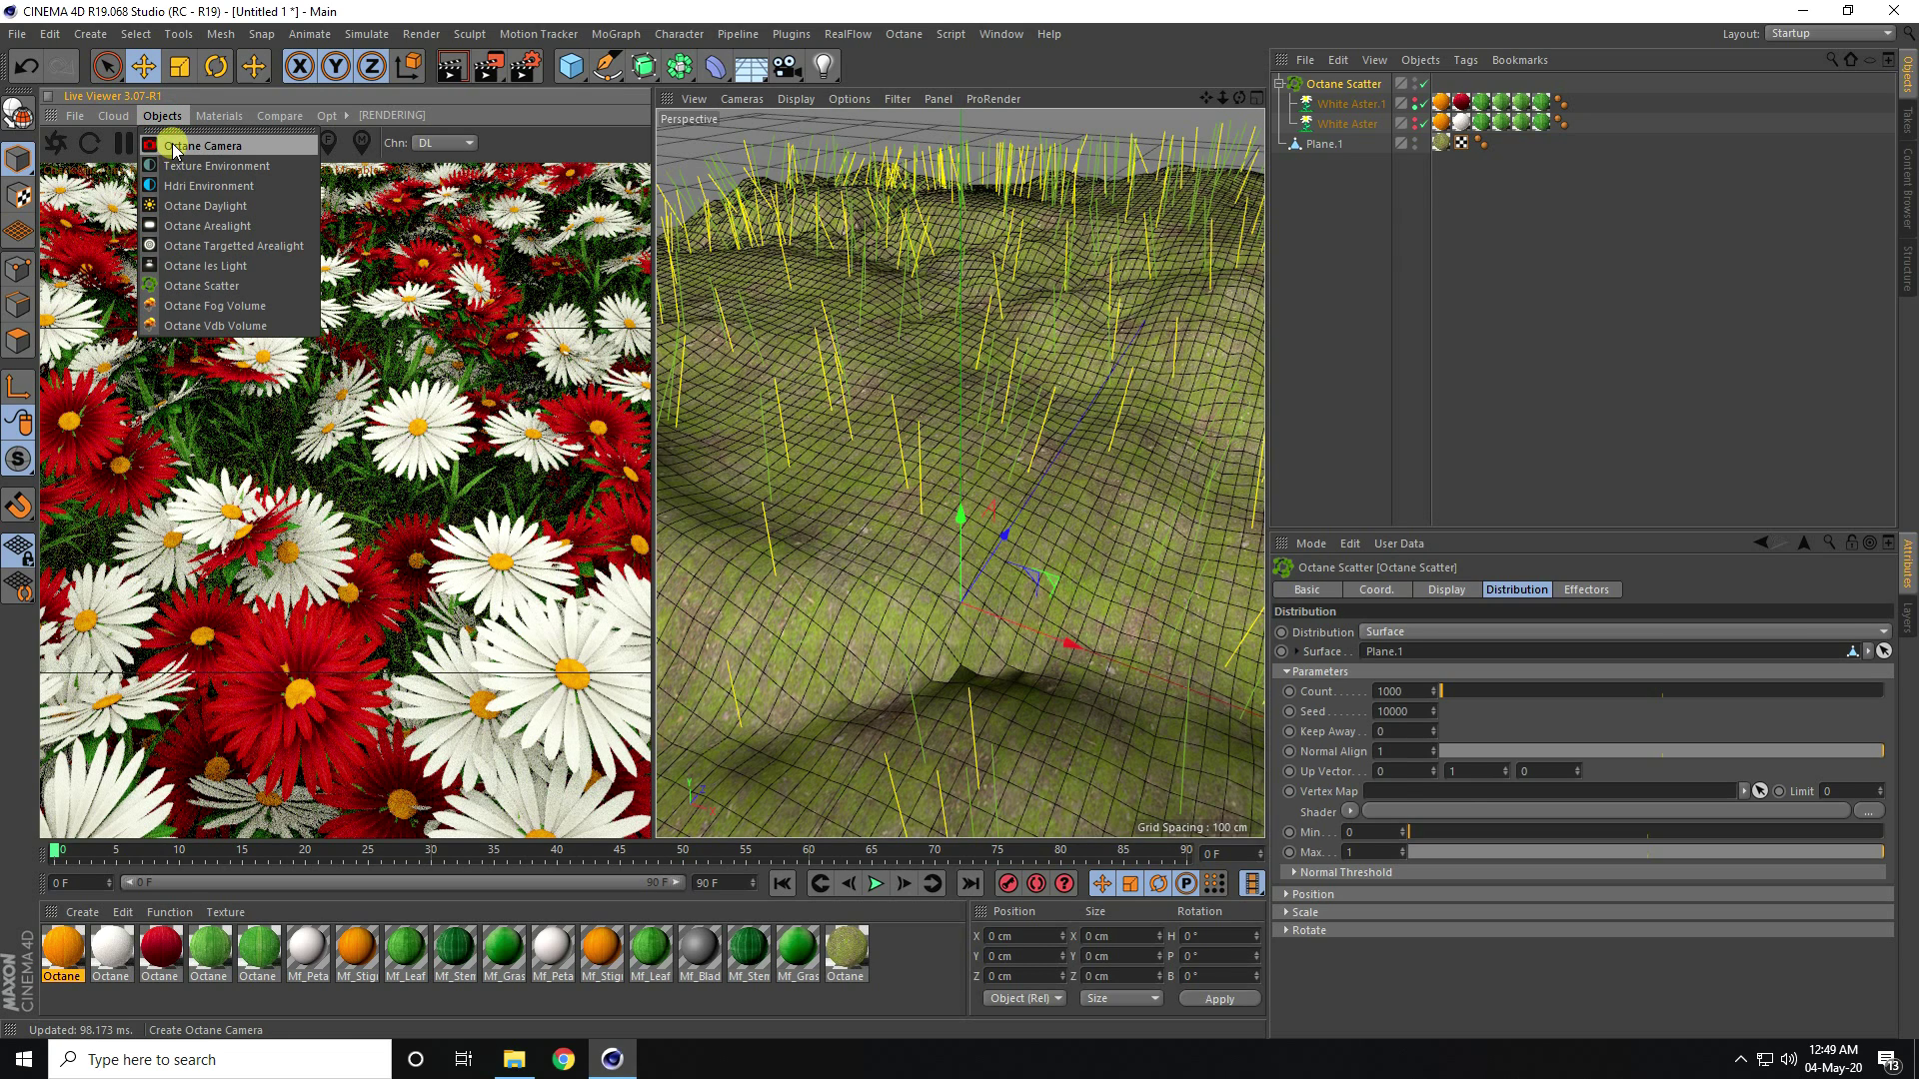
click(172, 146)
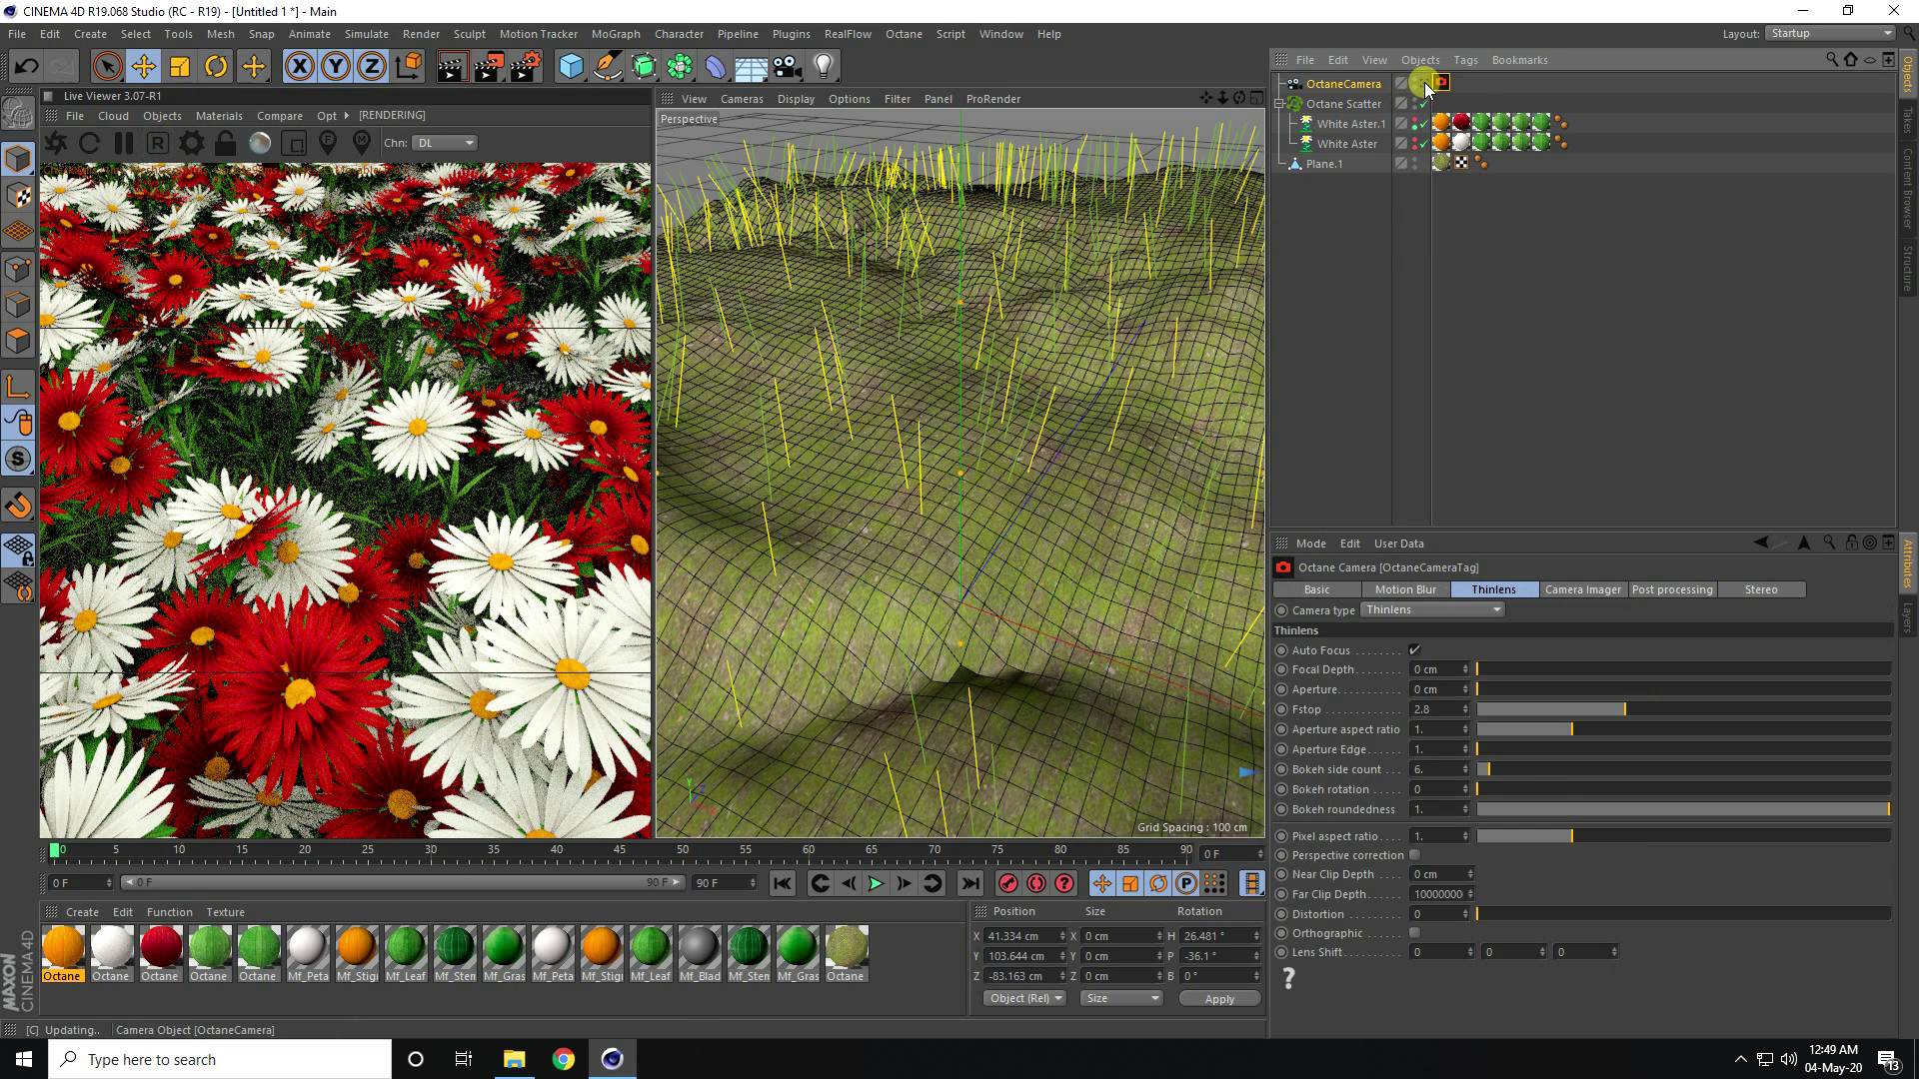
click(1341, 83)
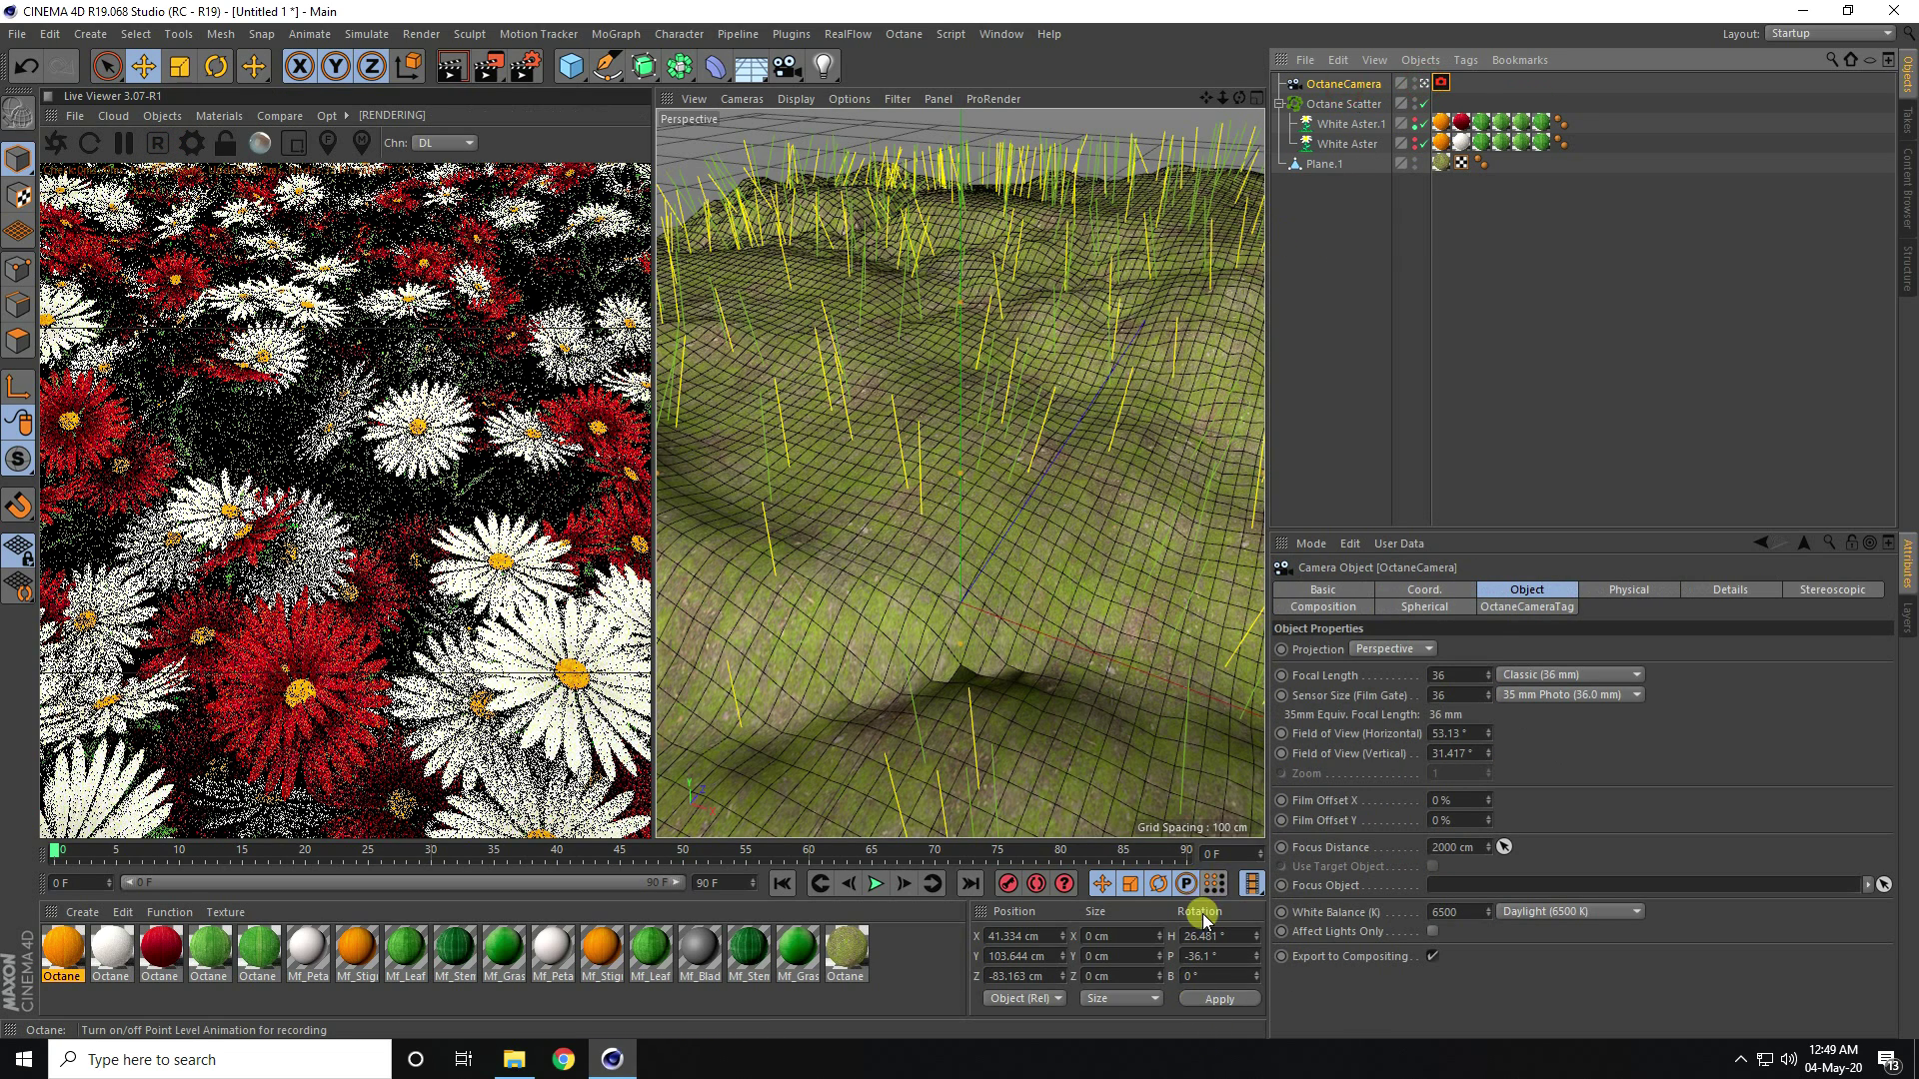
click(1206, 934)
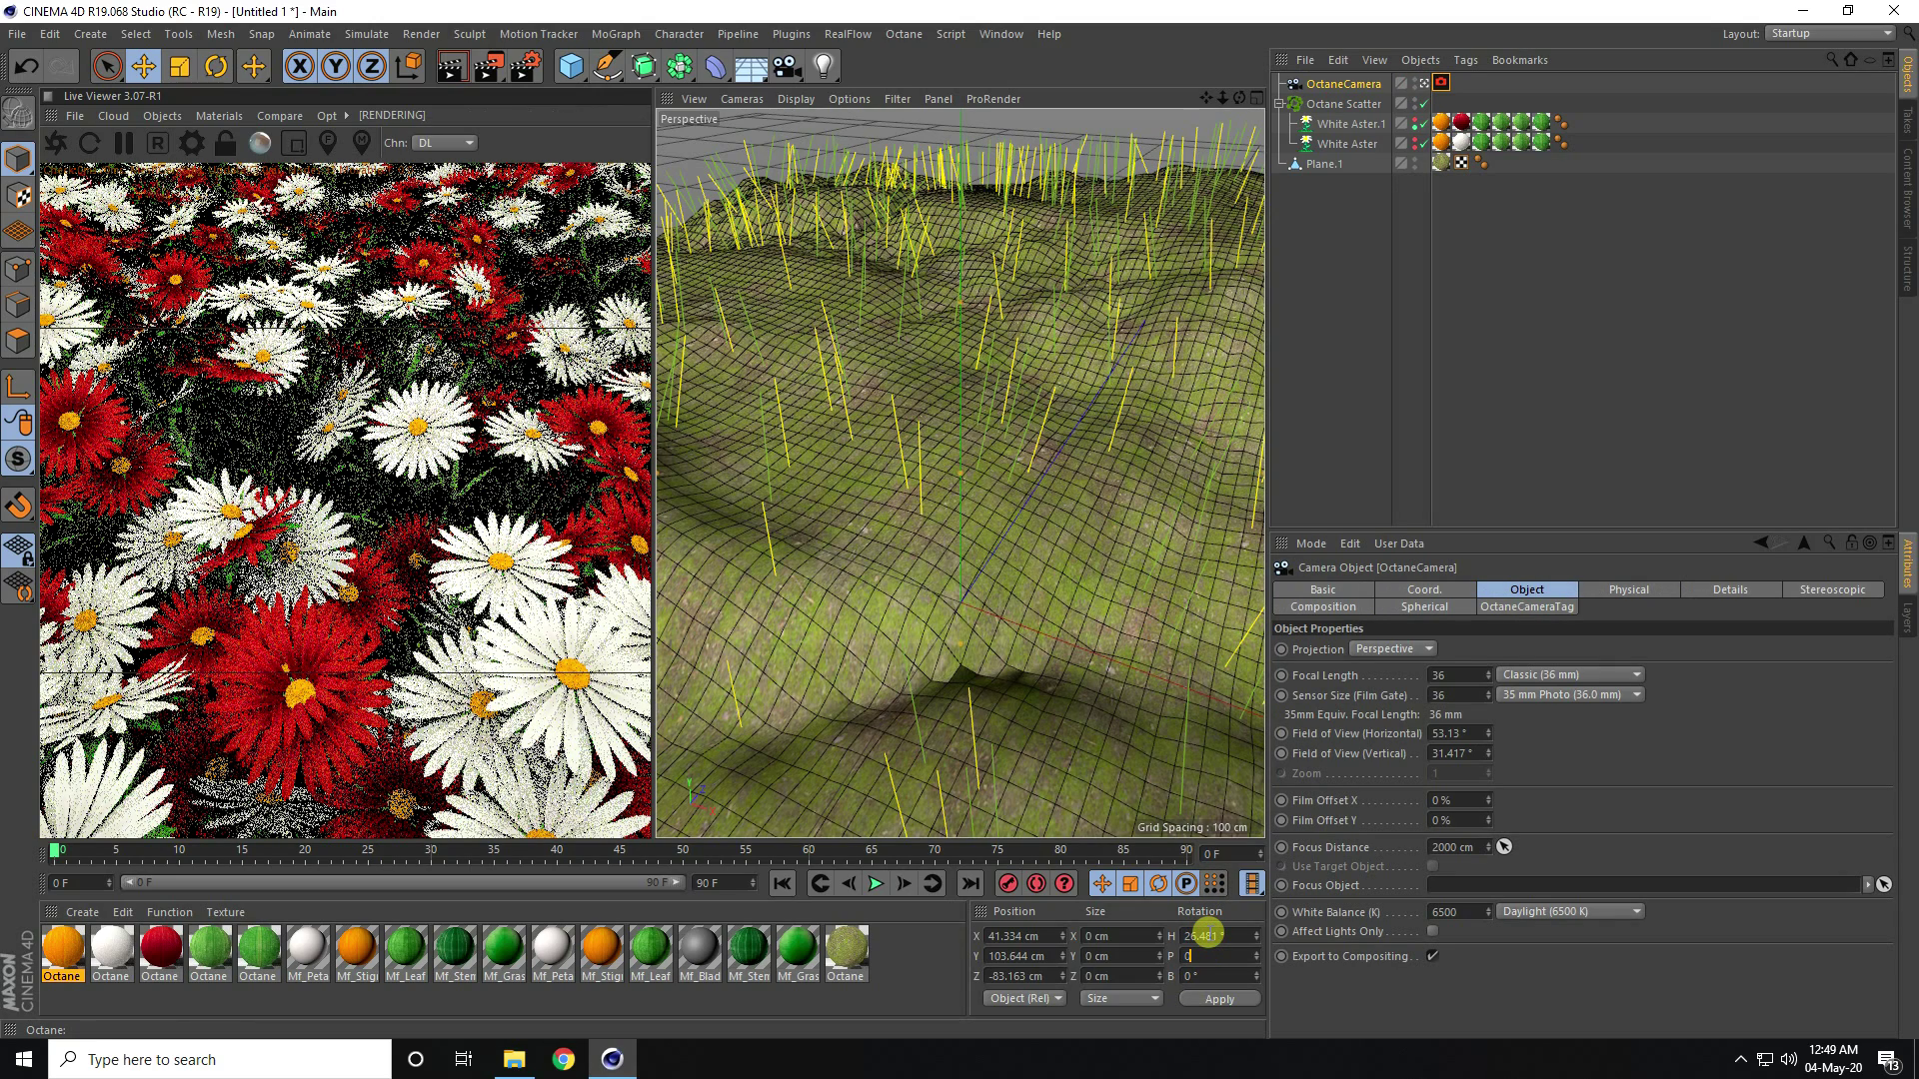
click(1206, 934)
key(Return)
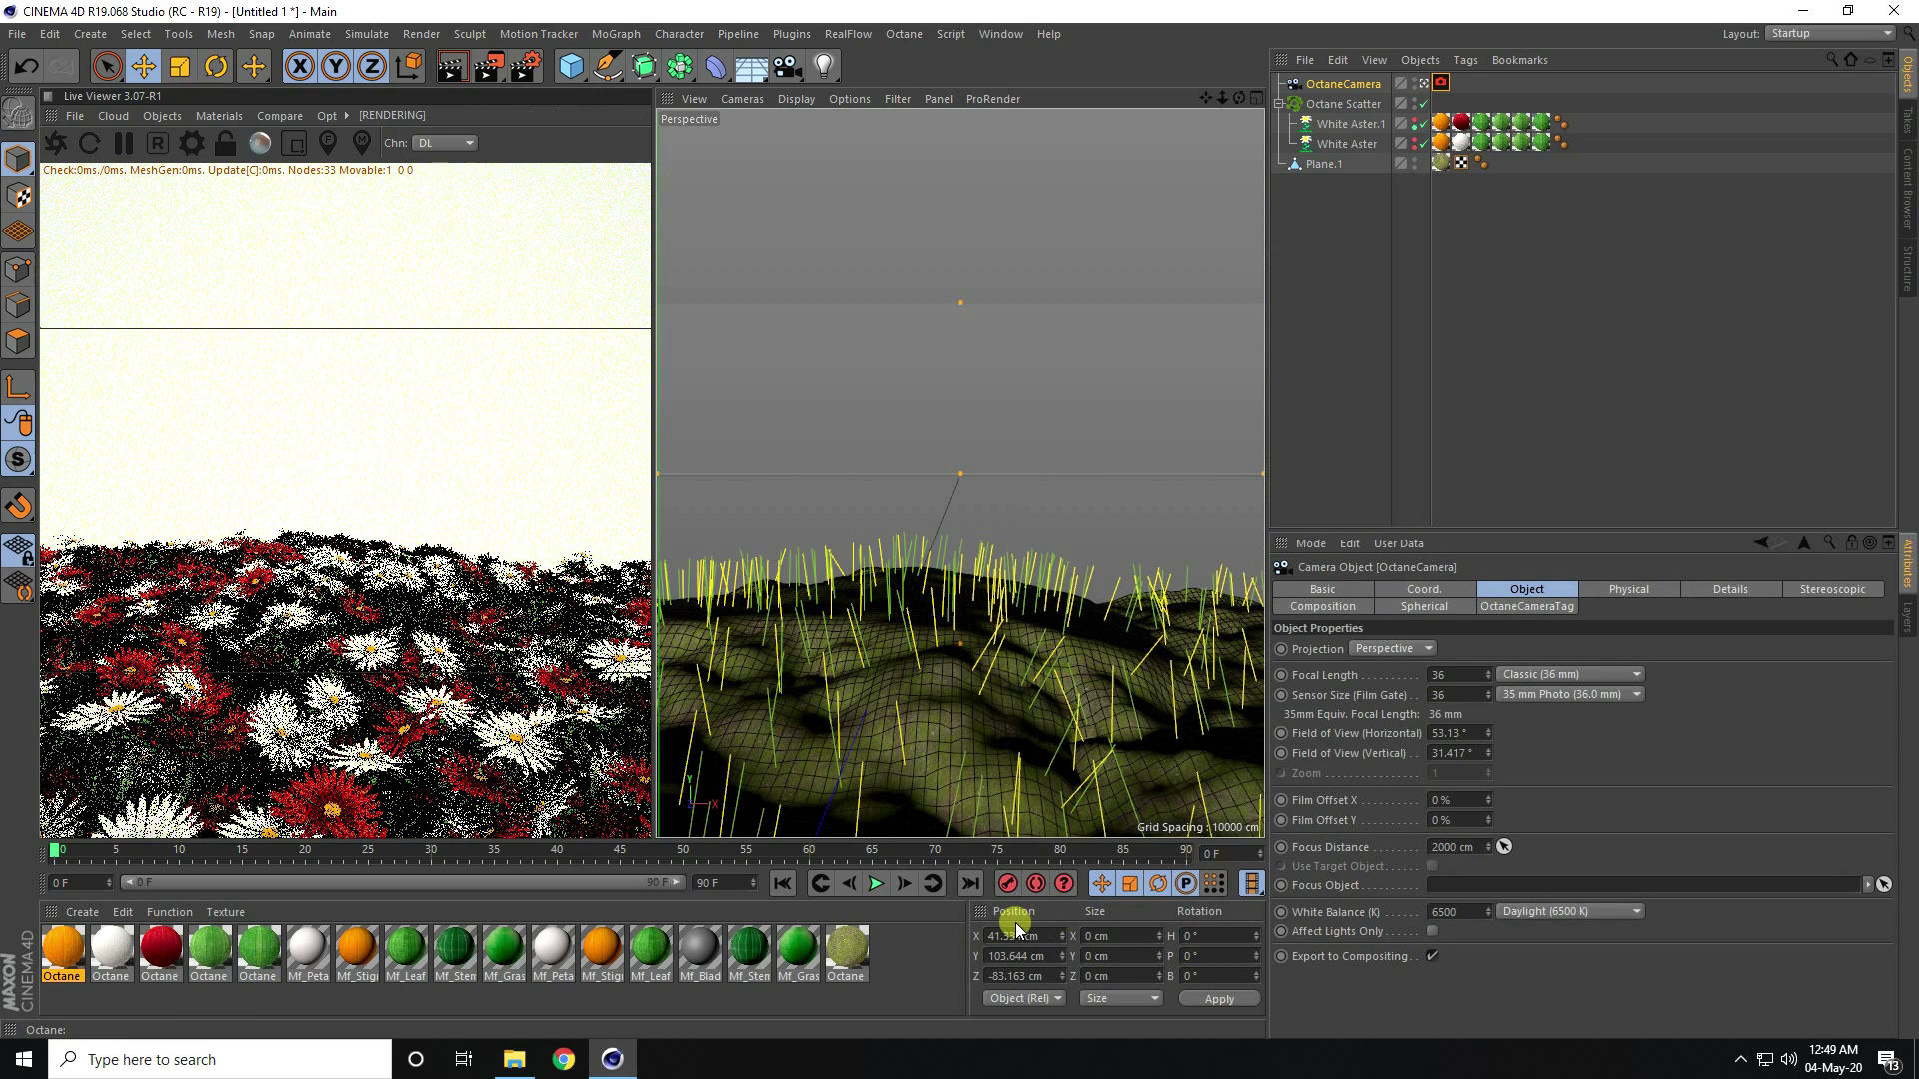
Set the camera's position to X 0 cm, Y 100 cm and Z -600 cm
click(1012, 936)
text(0)
key(Tab)
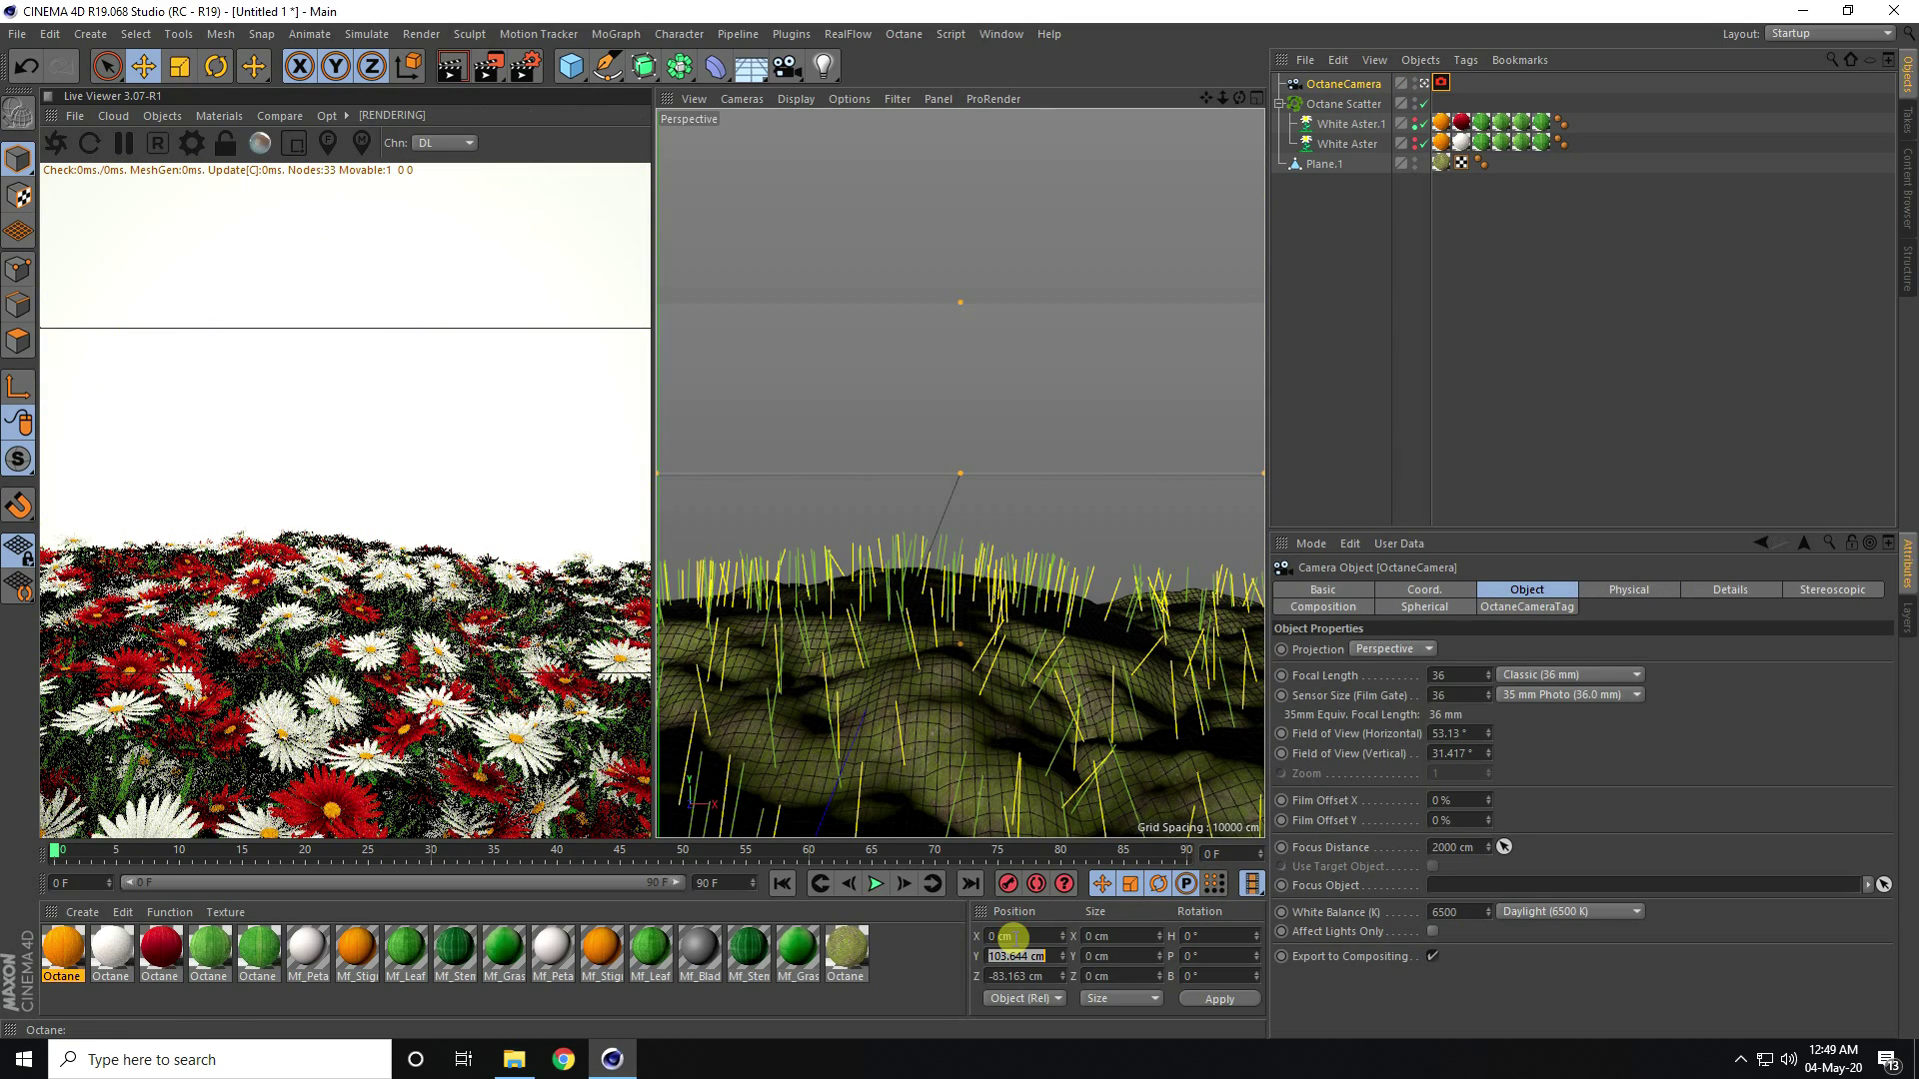
text(100)
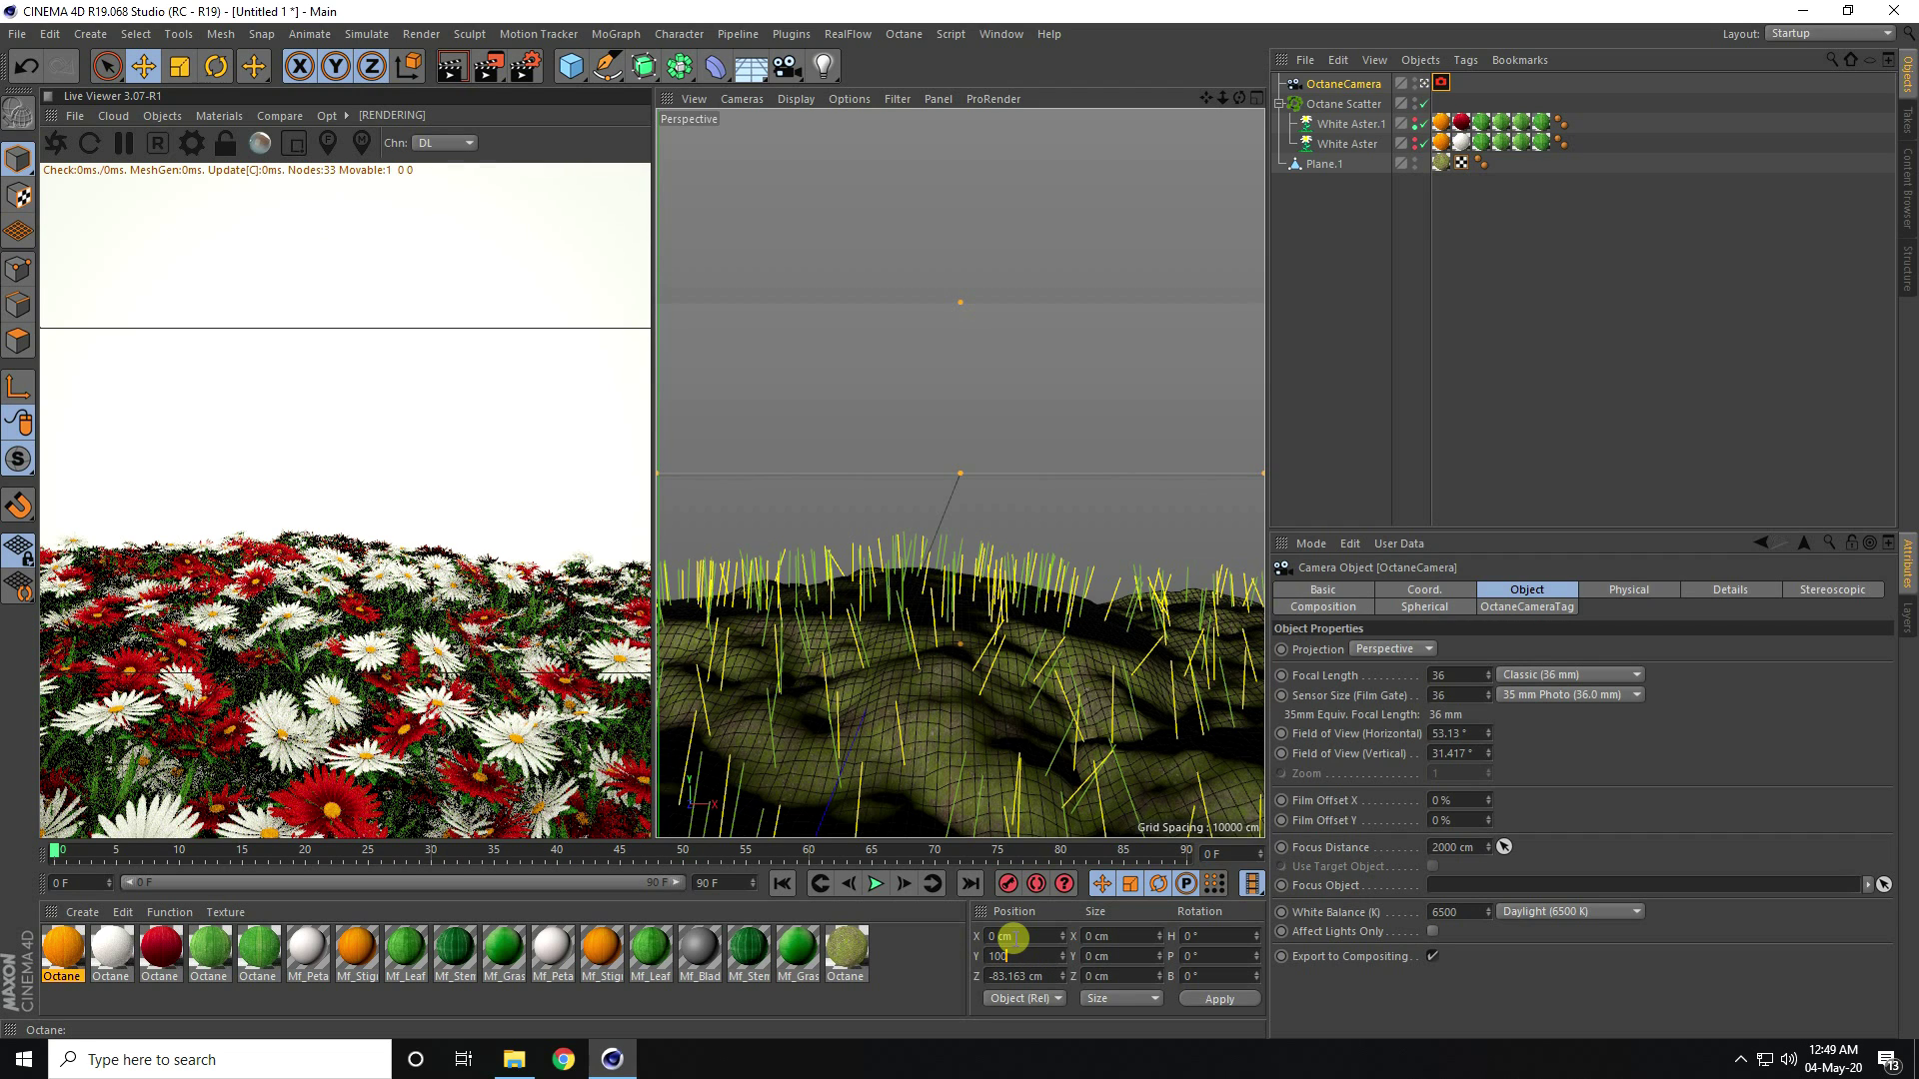
key(Return)
click(1009, 976)
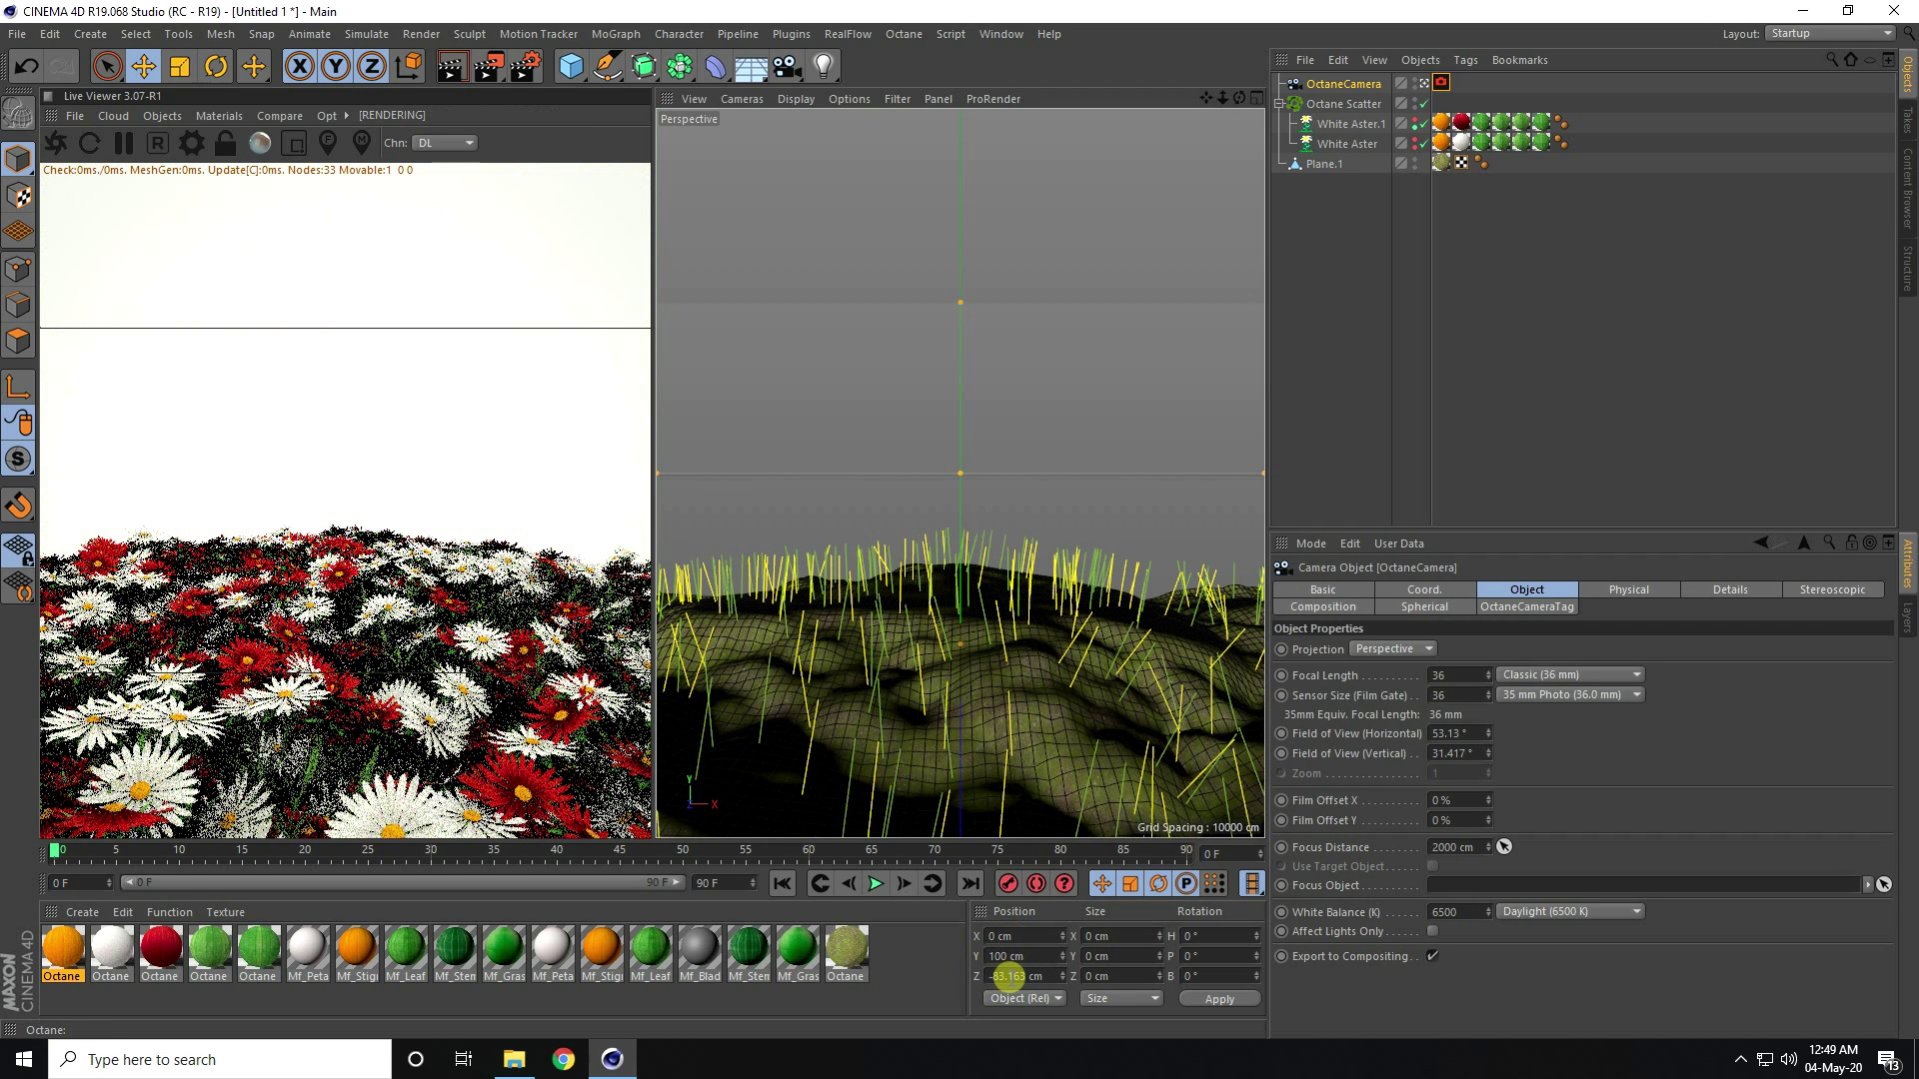
key(BackSpace)
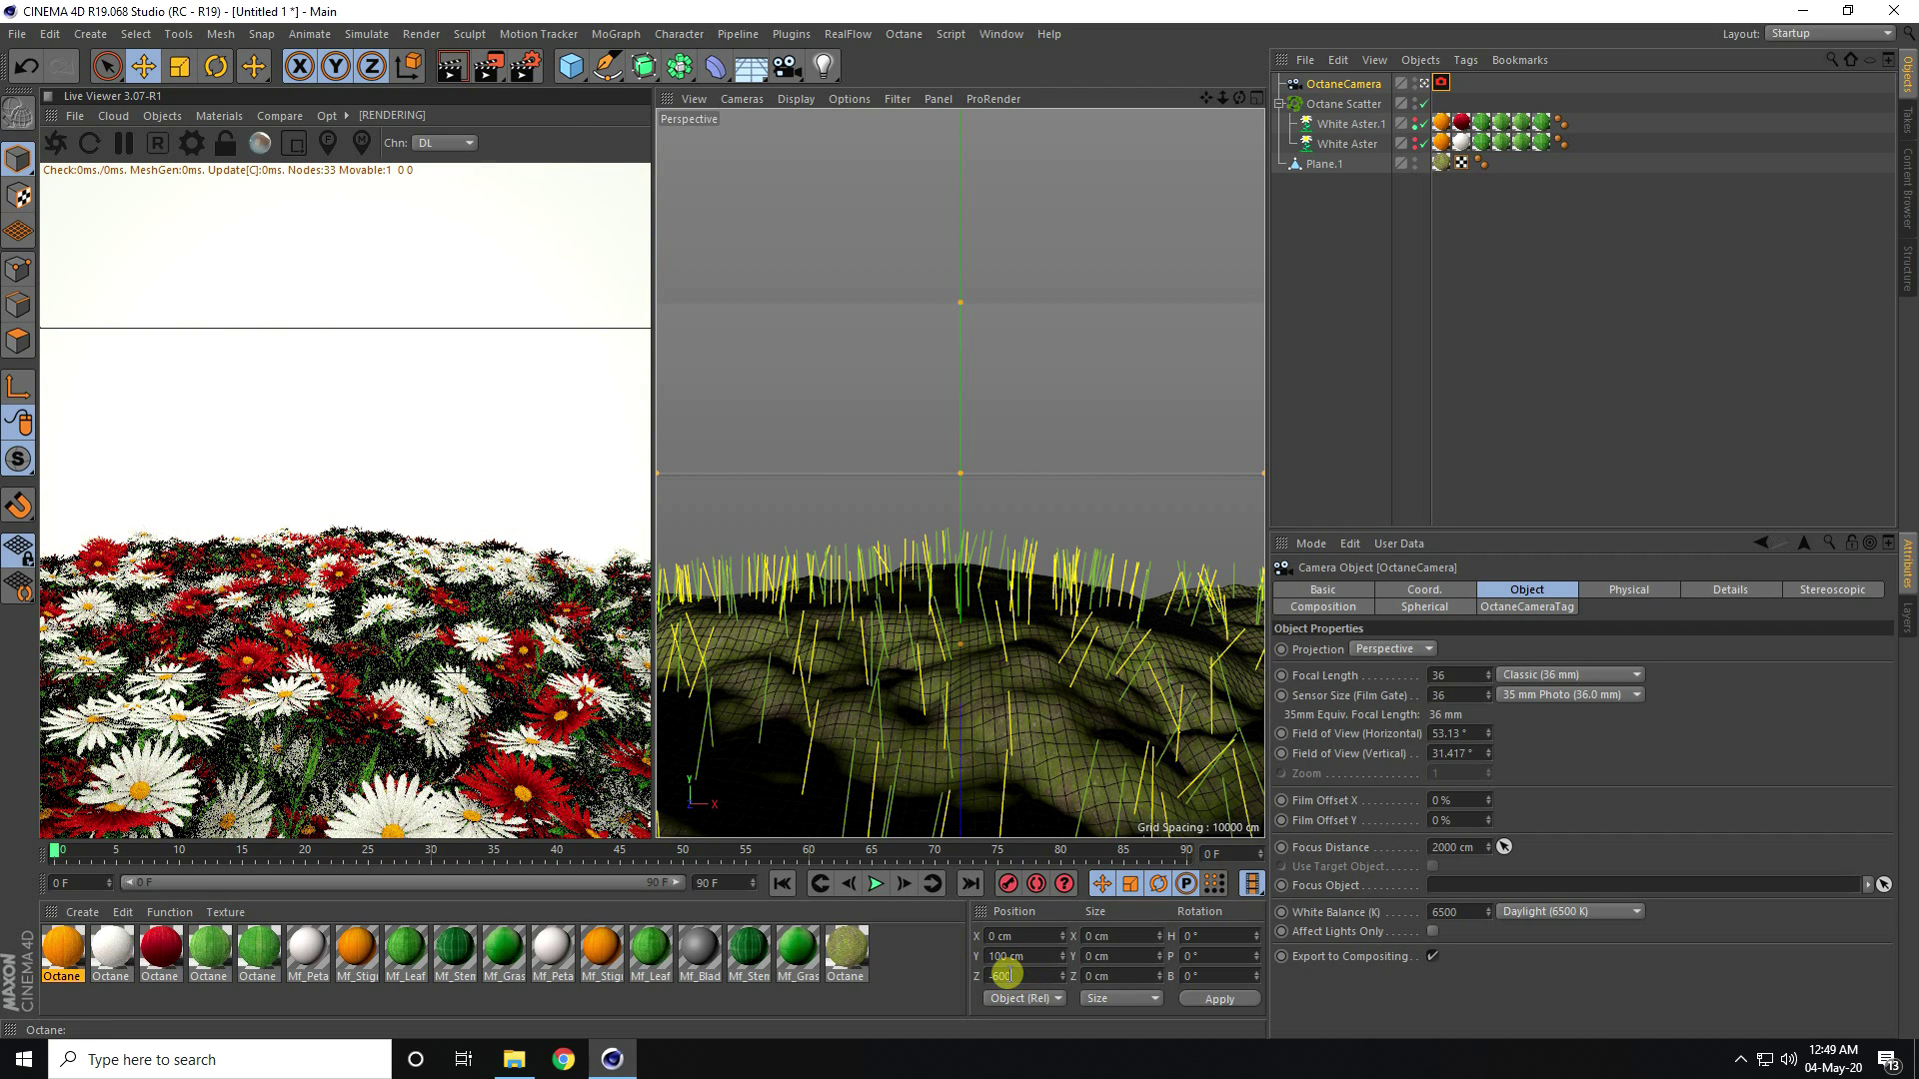
key(Return)
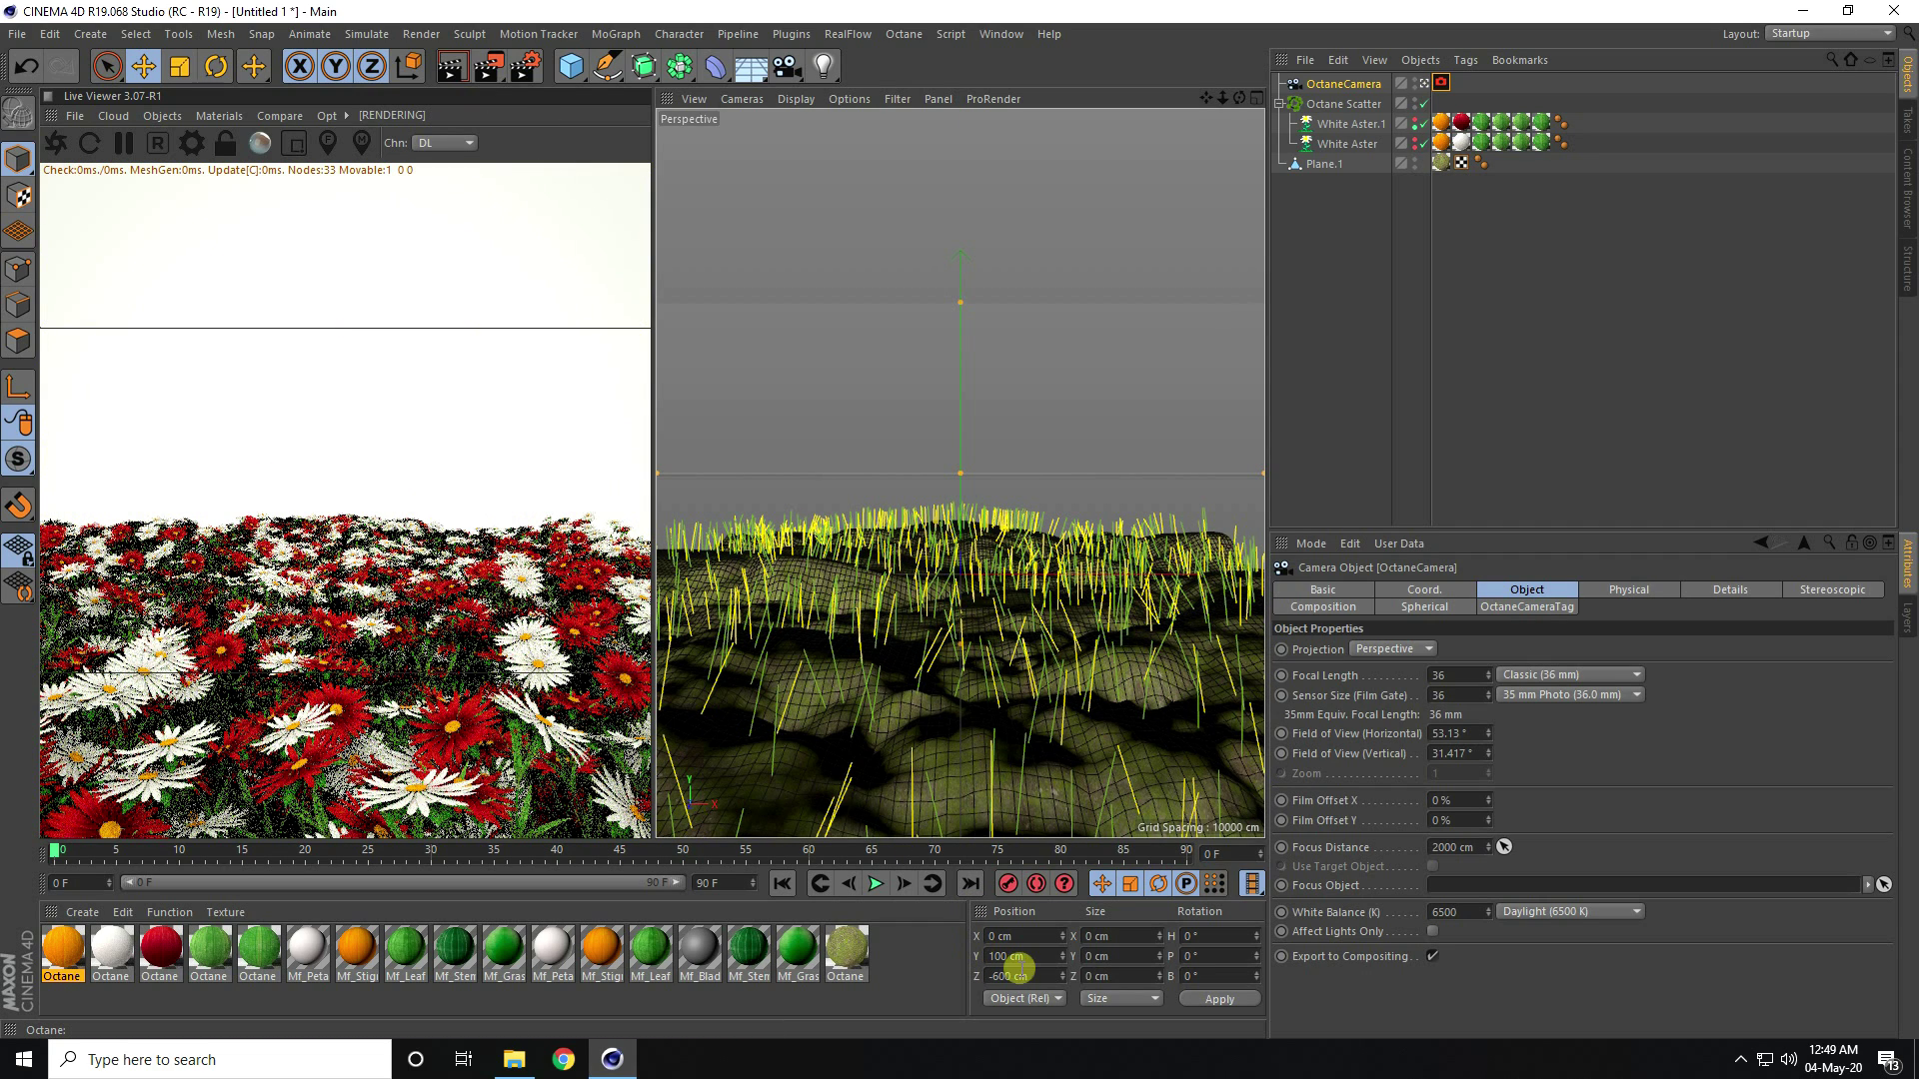
Try a camera Z position of -700 cm and settle on -650 cm
drag(1030, 975, 939, 972)
text(-700)
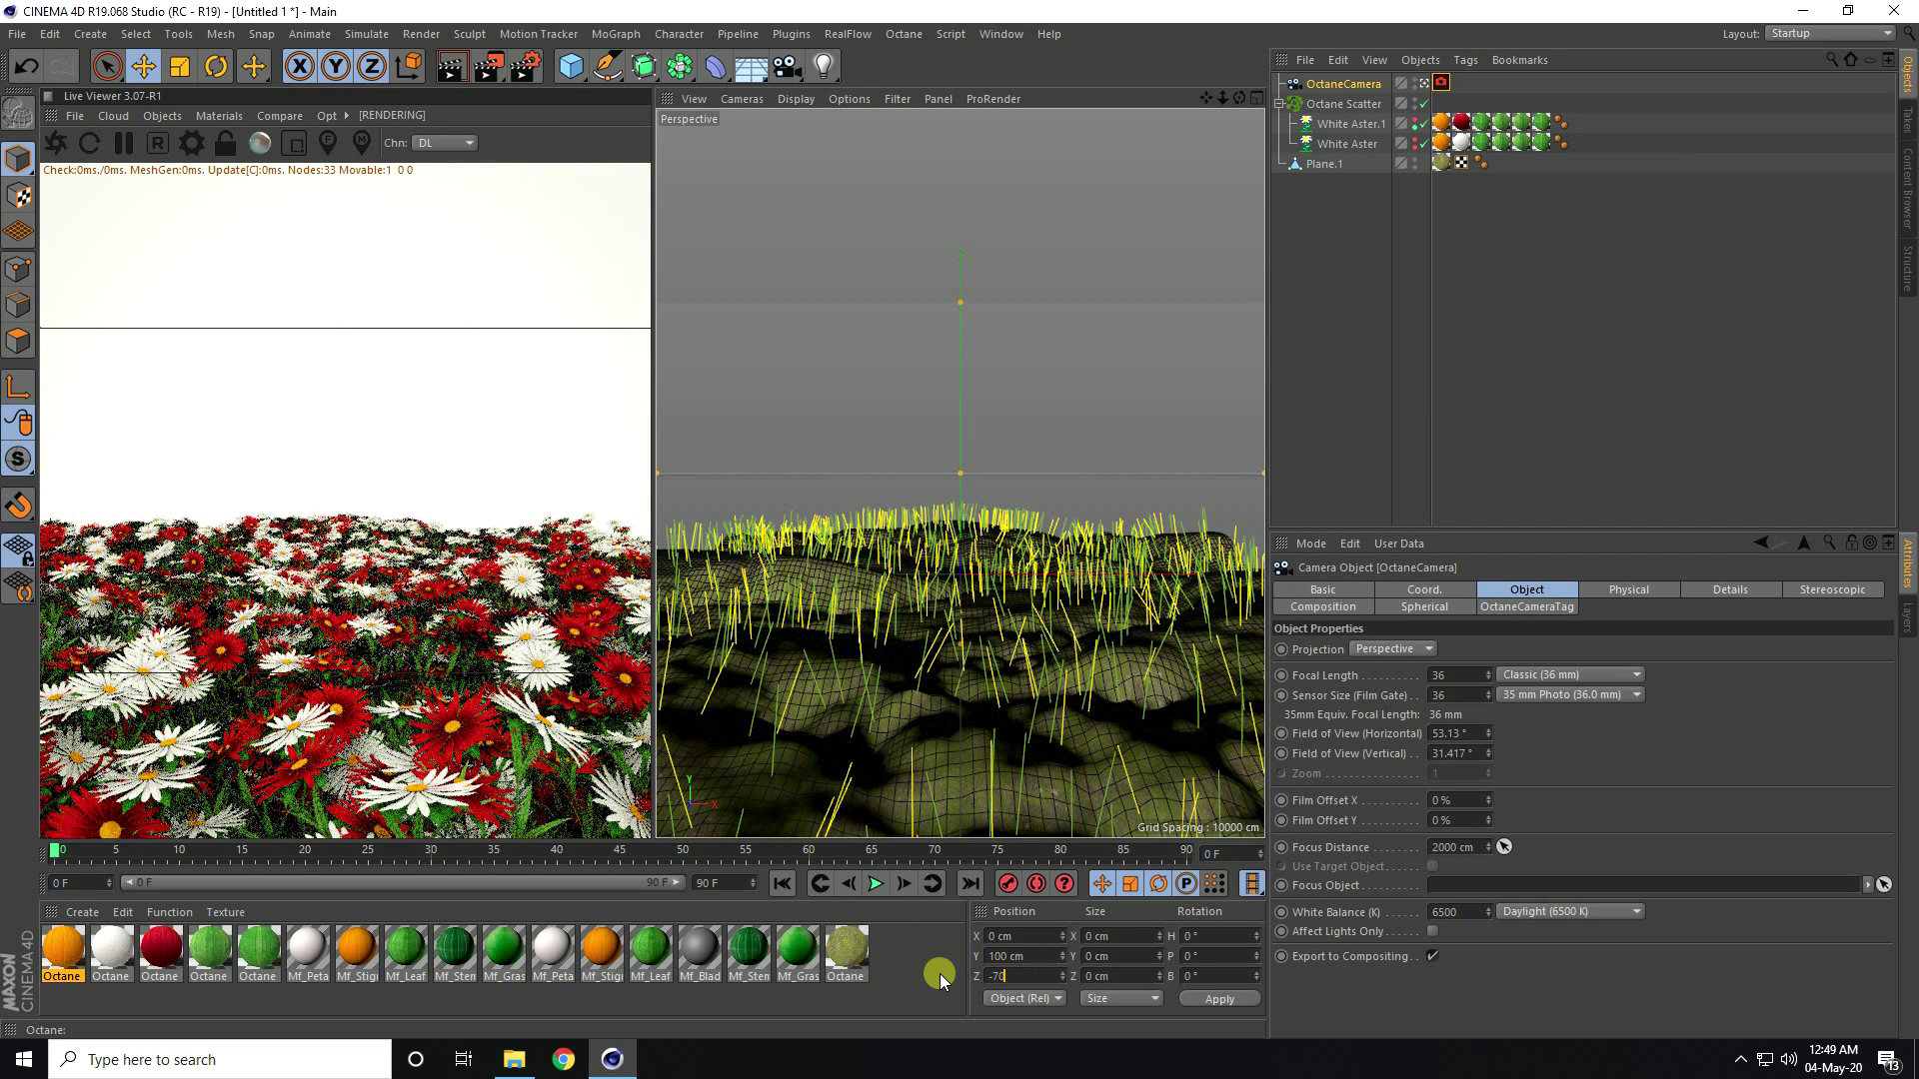
key(Return)
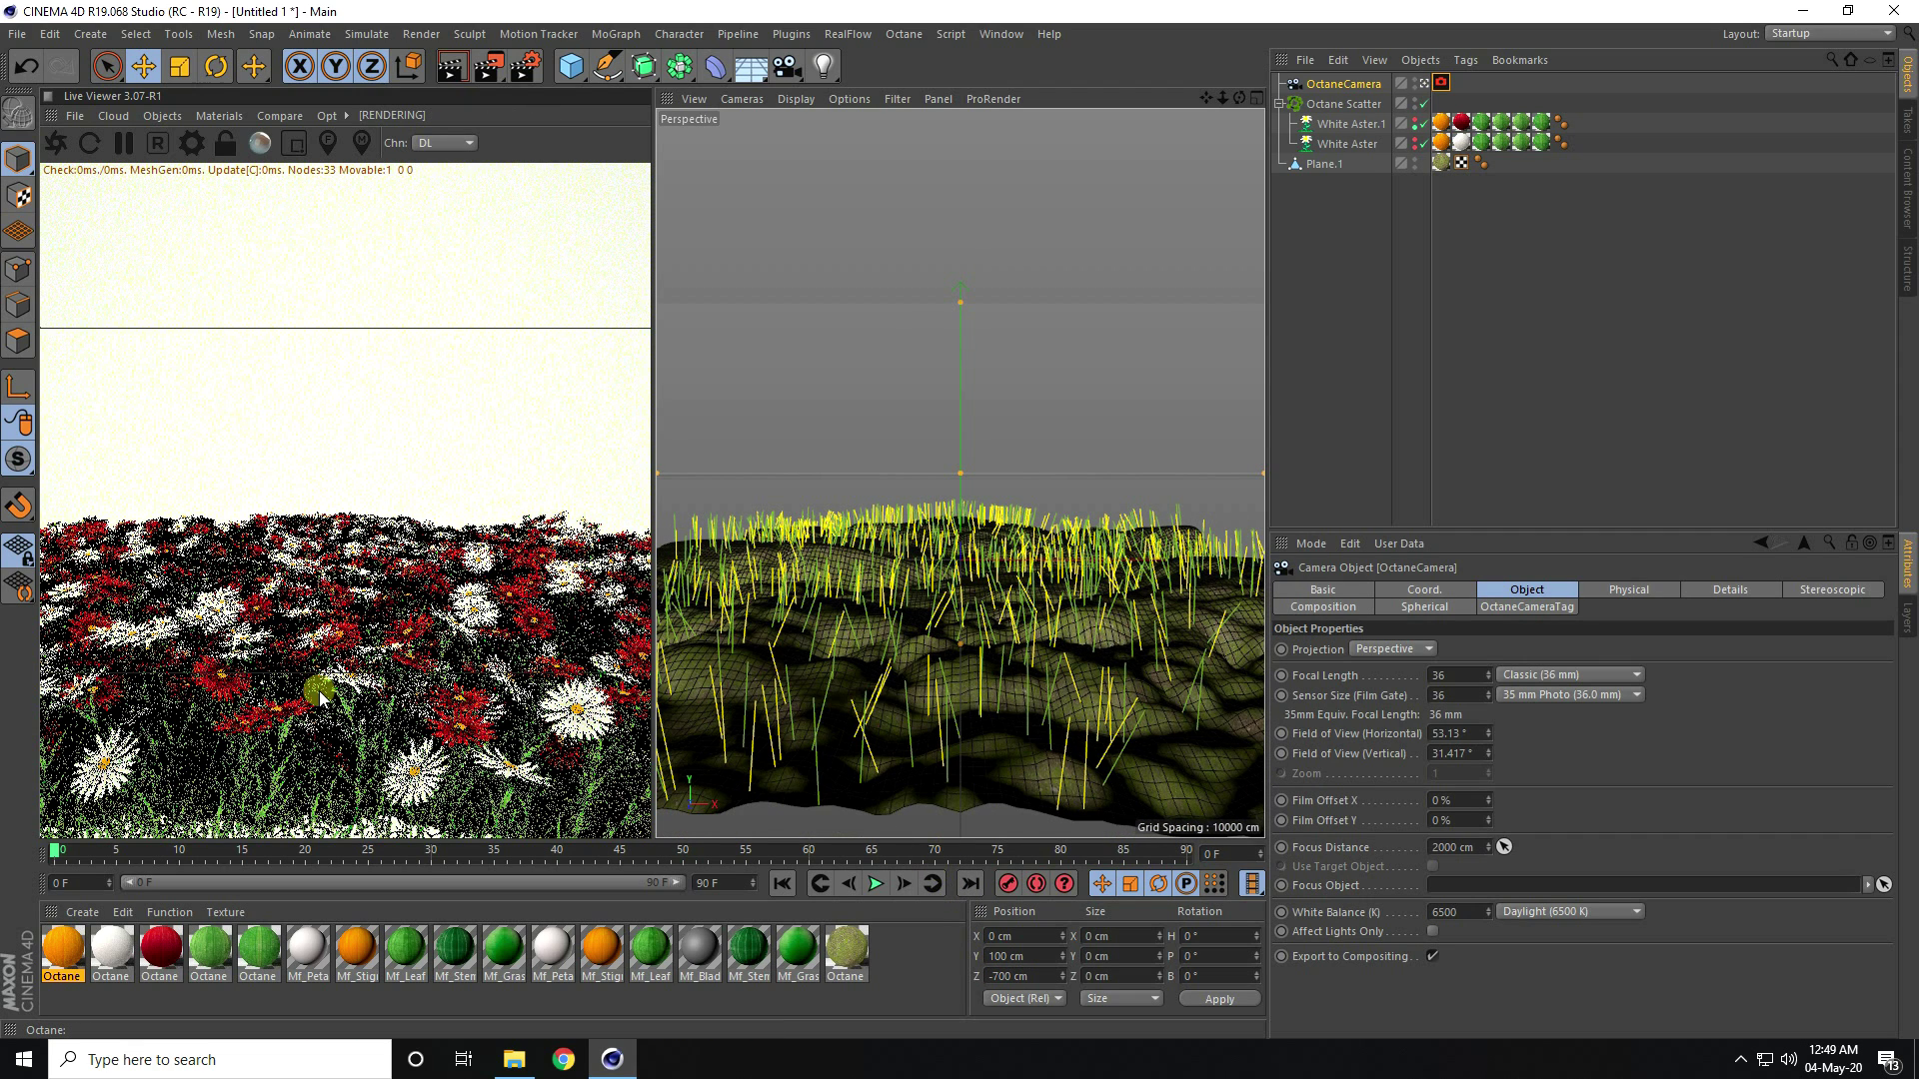
drag(1030, 975, 938, 976)
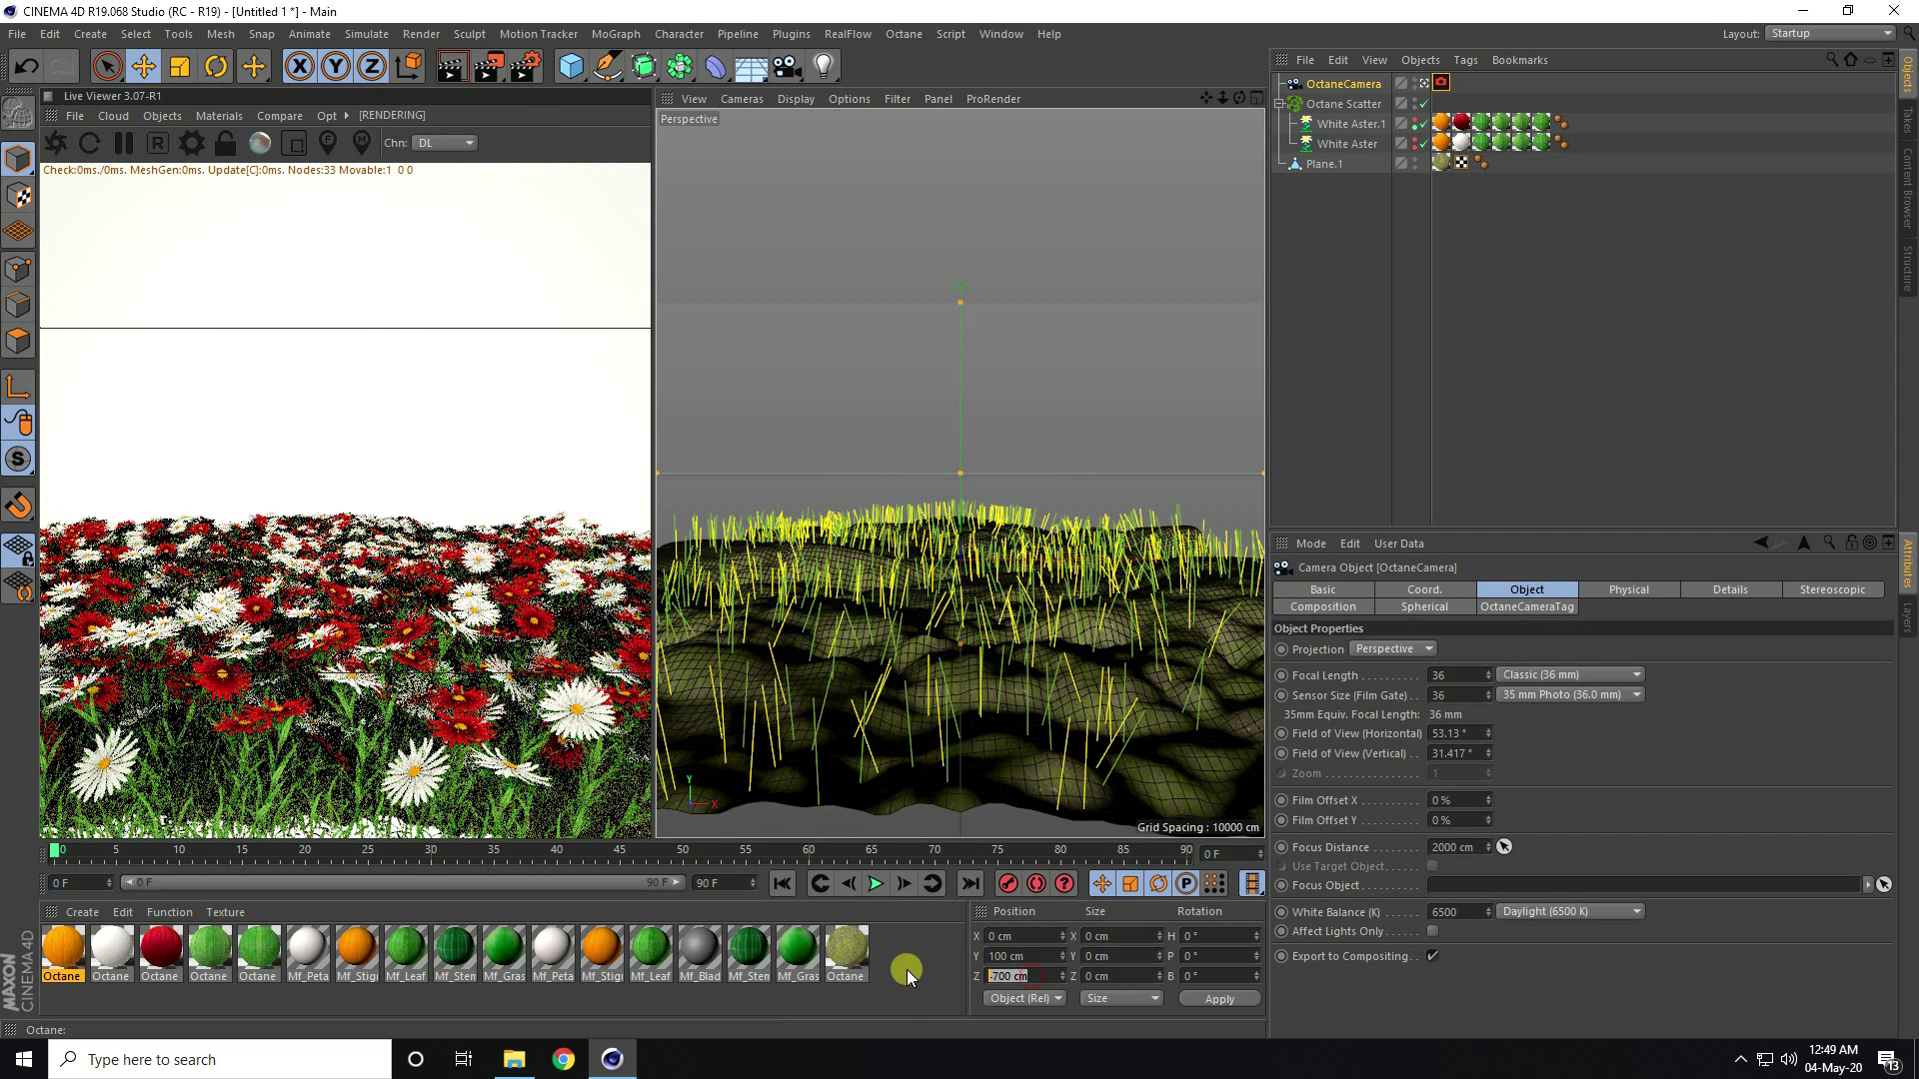
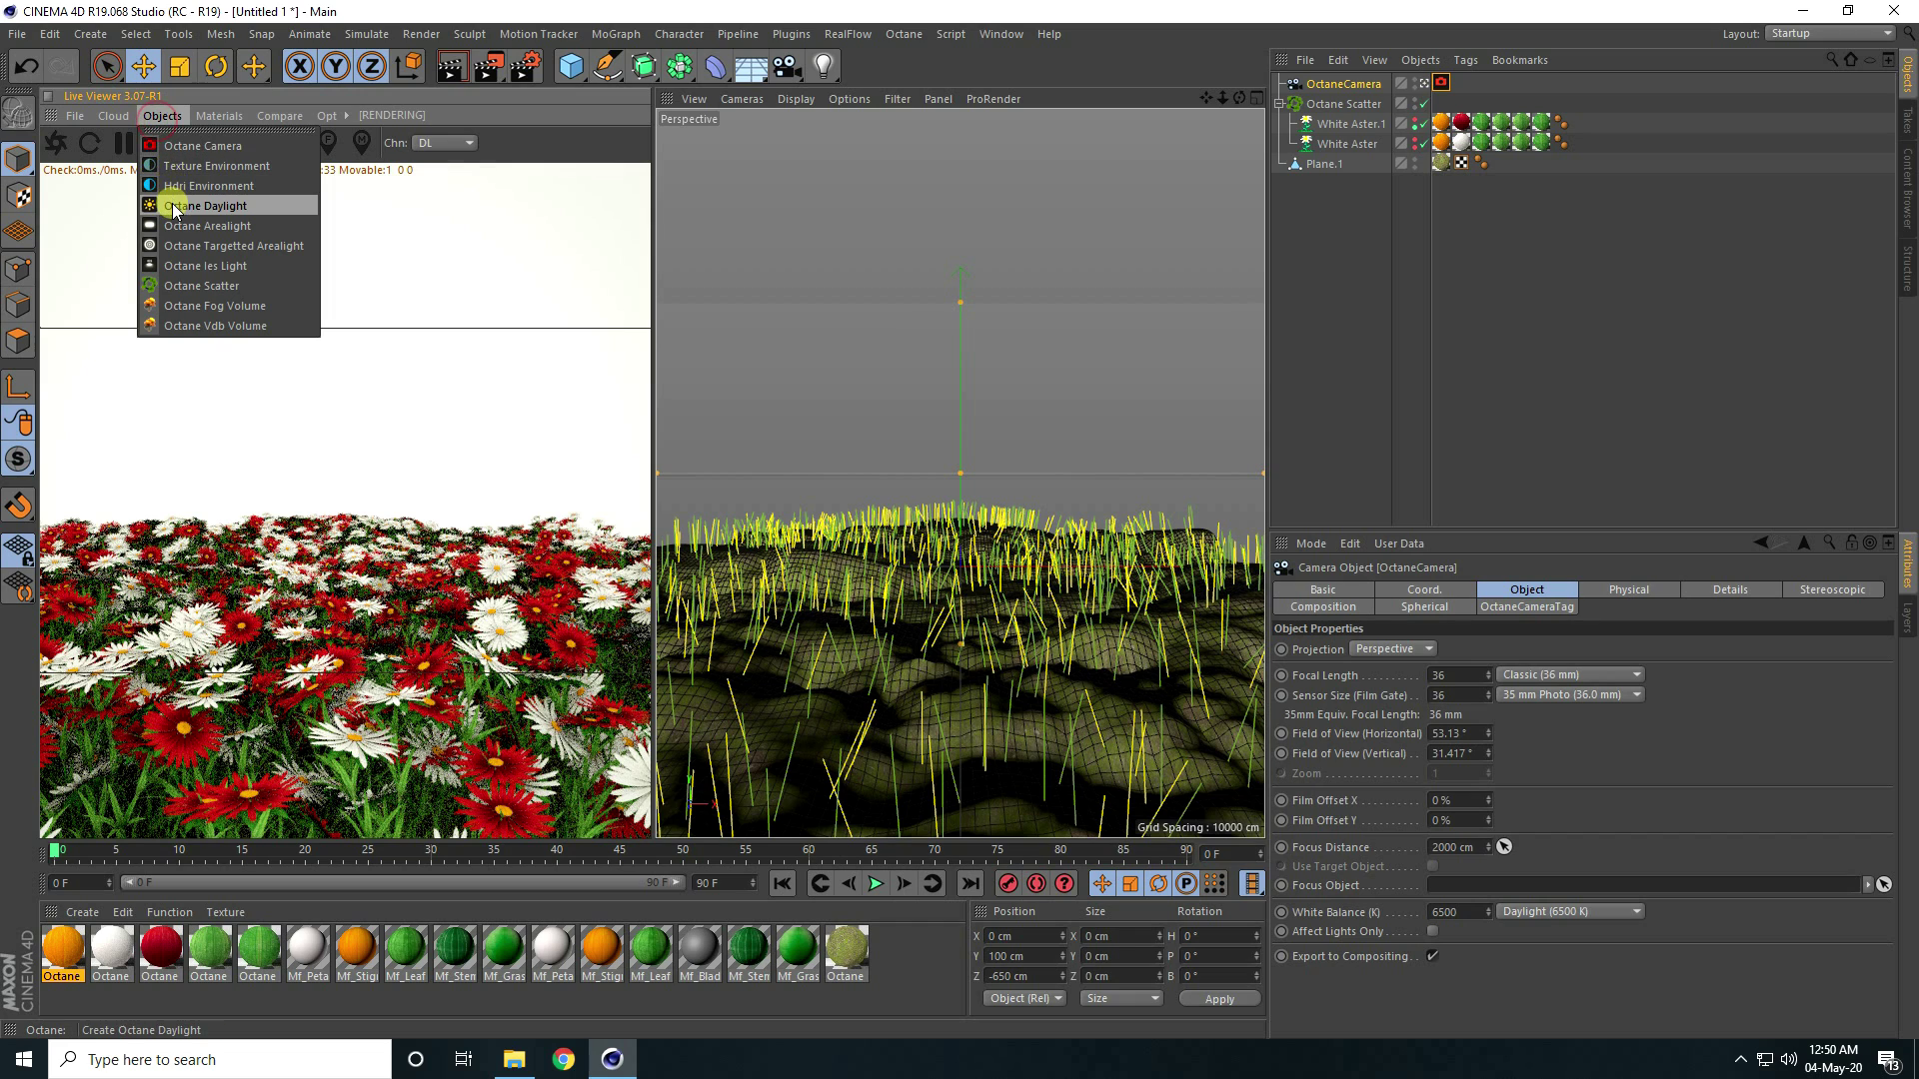
Add an HDRI environment with the lake-tekapo sky image, without copying it to the project, and restart the live render
click(228, 192)
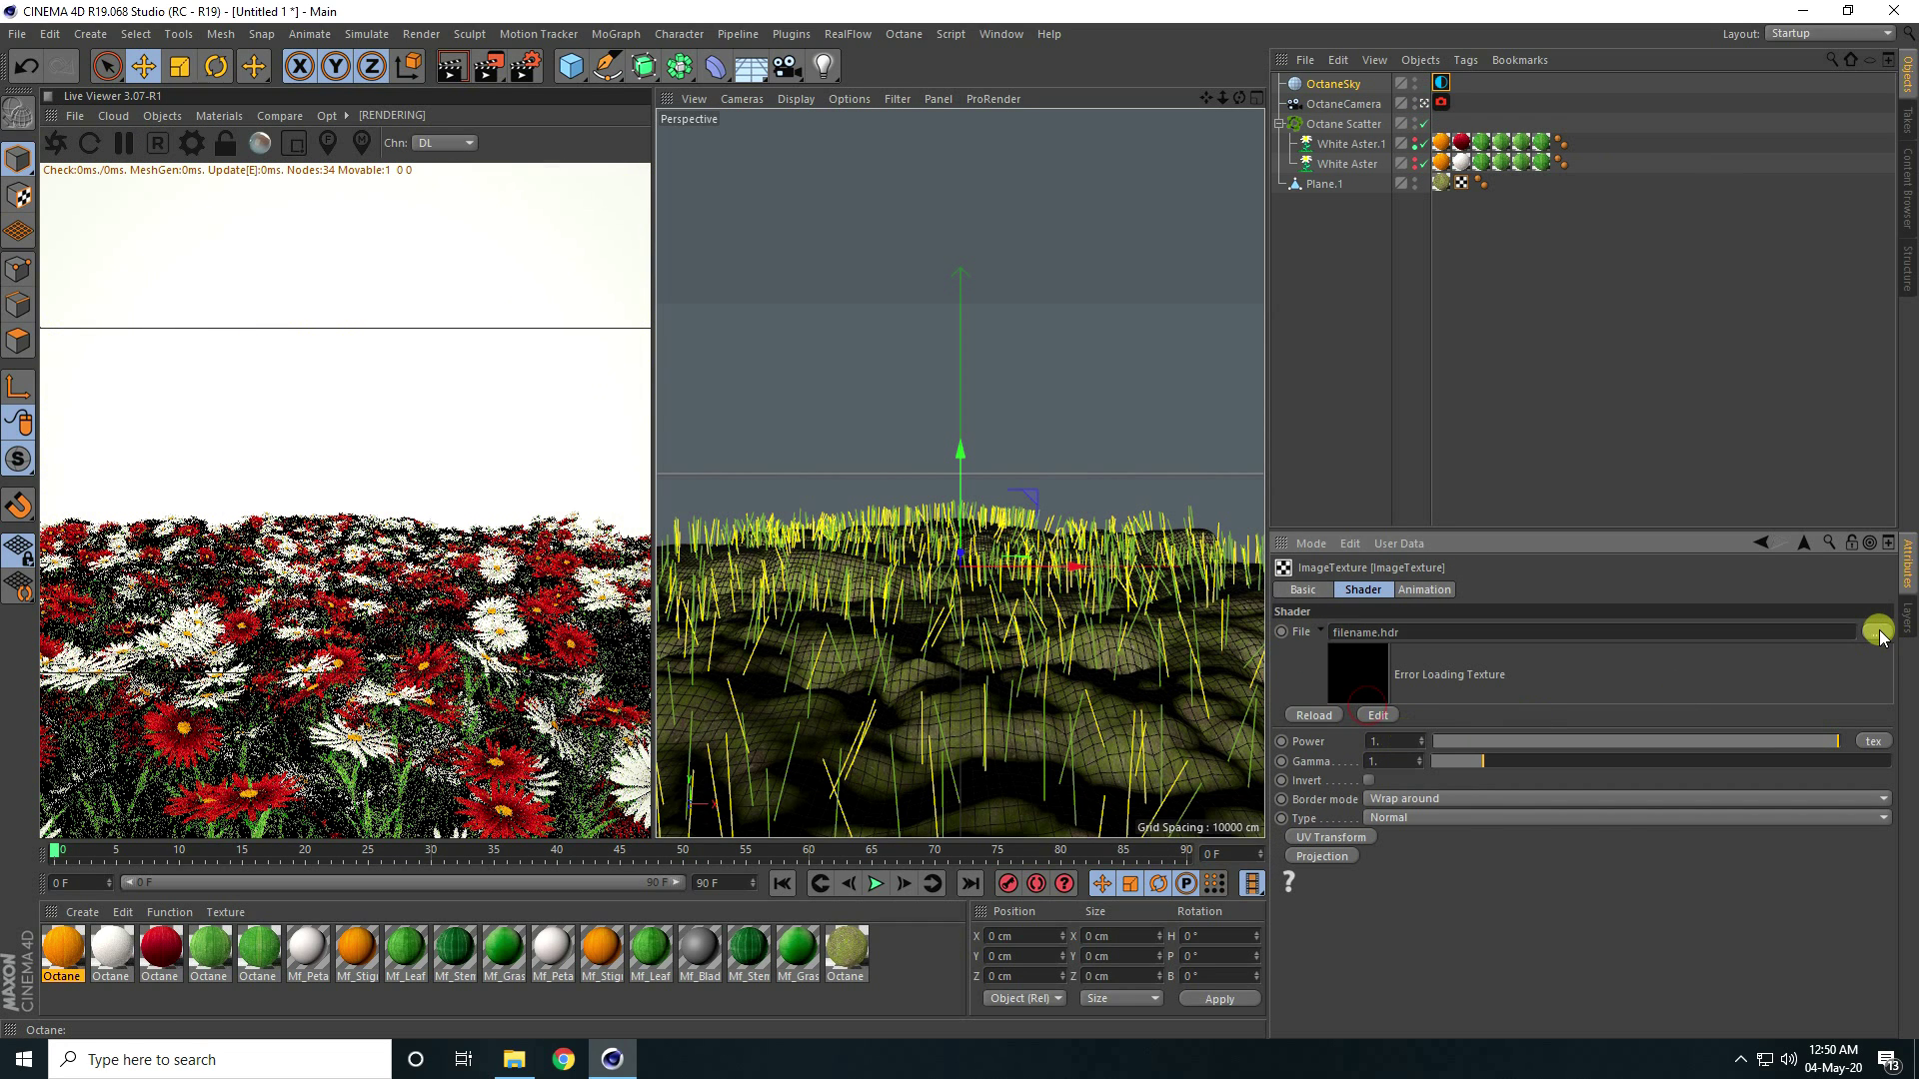
click(1876, 633)
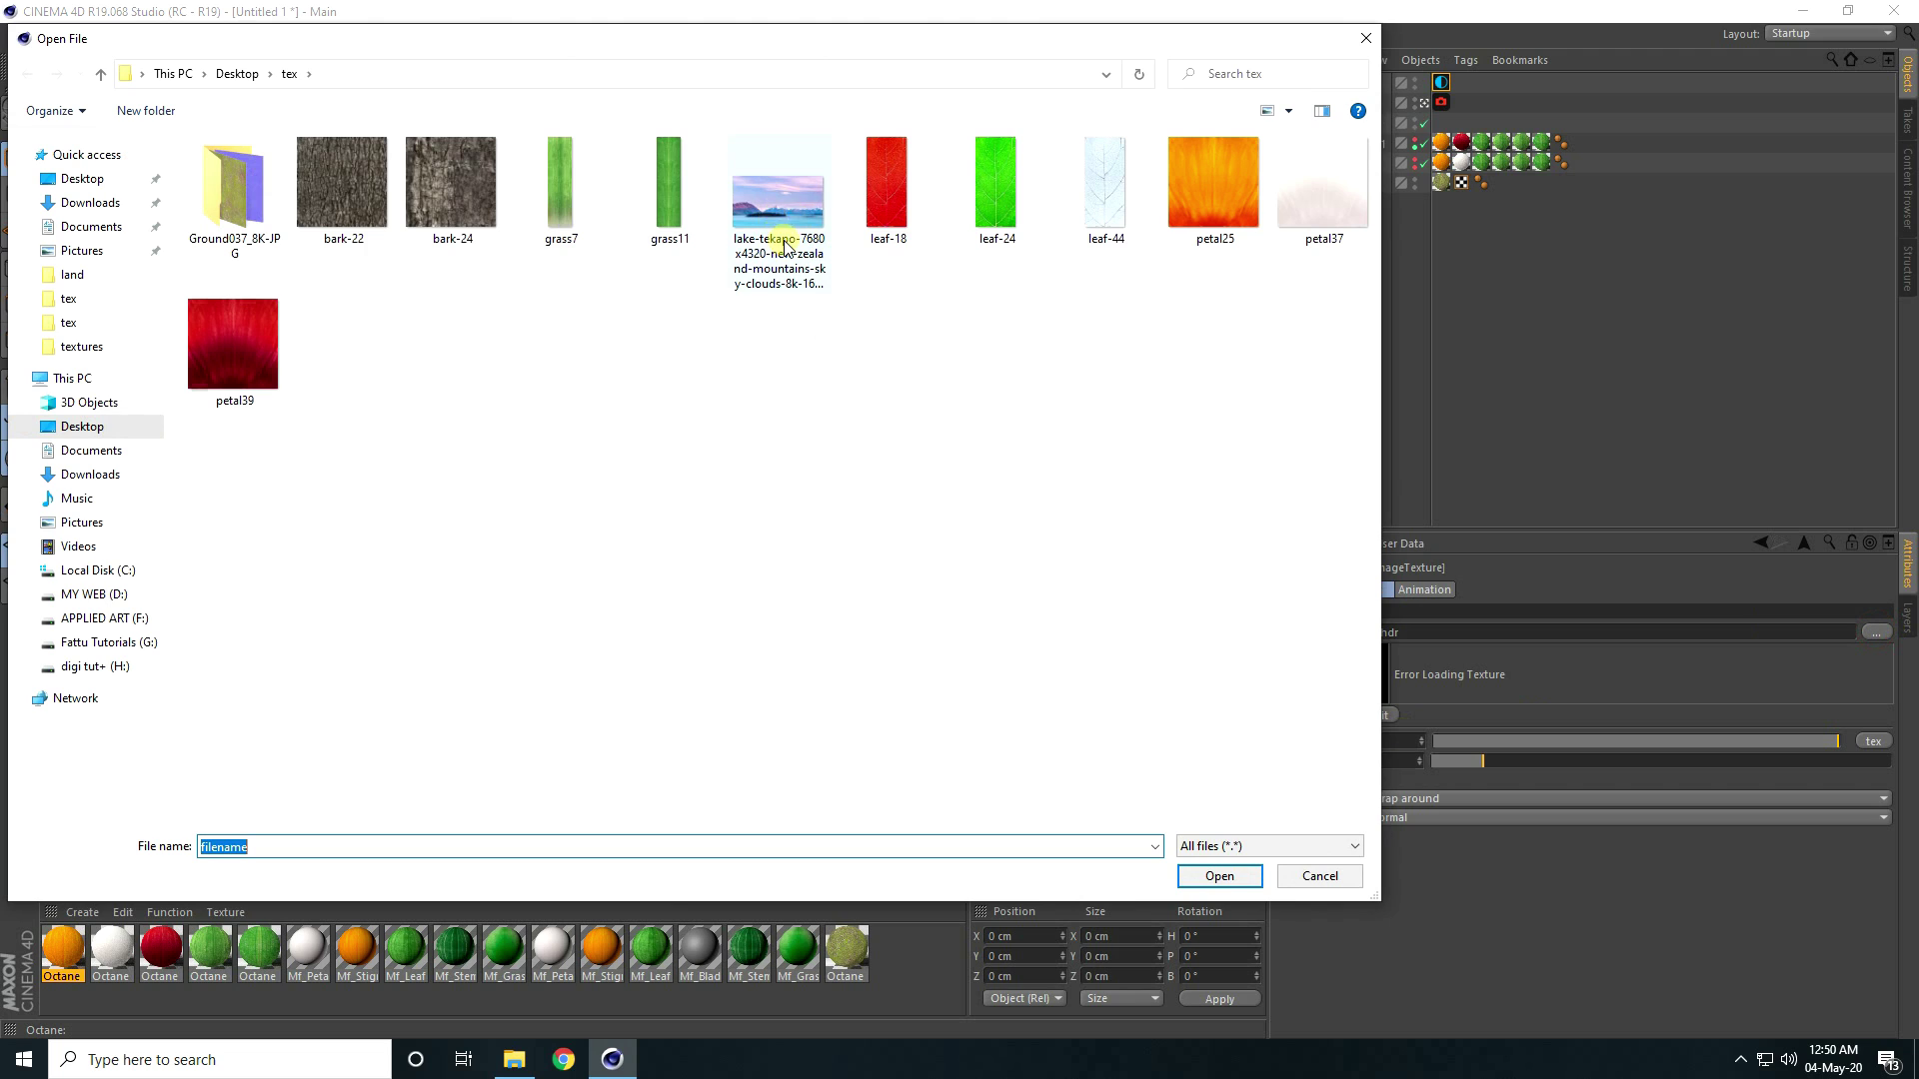
click(790, 240)
click(1221, 878)
click(1104, 603)
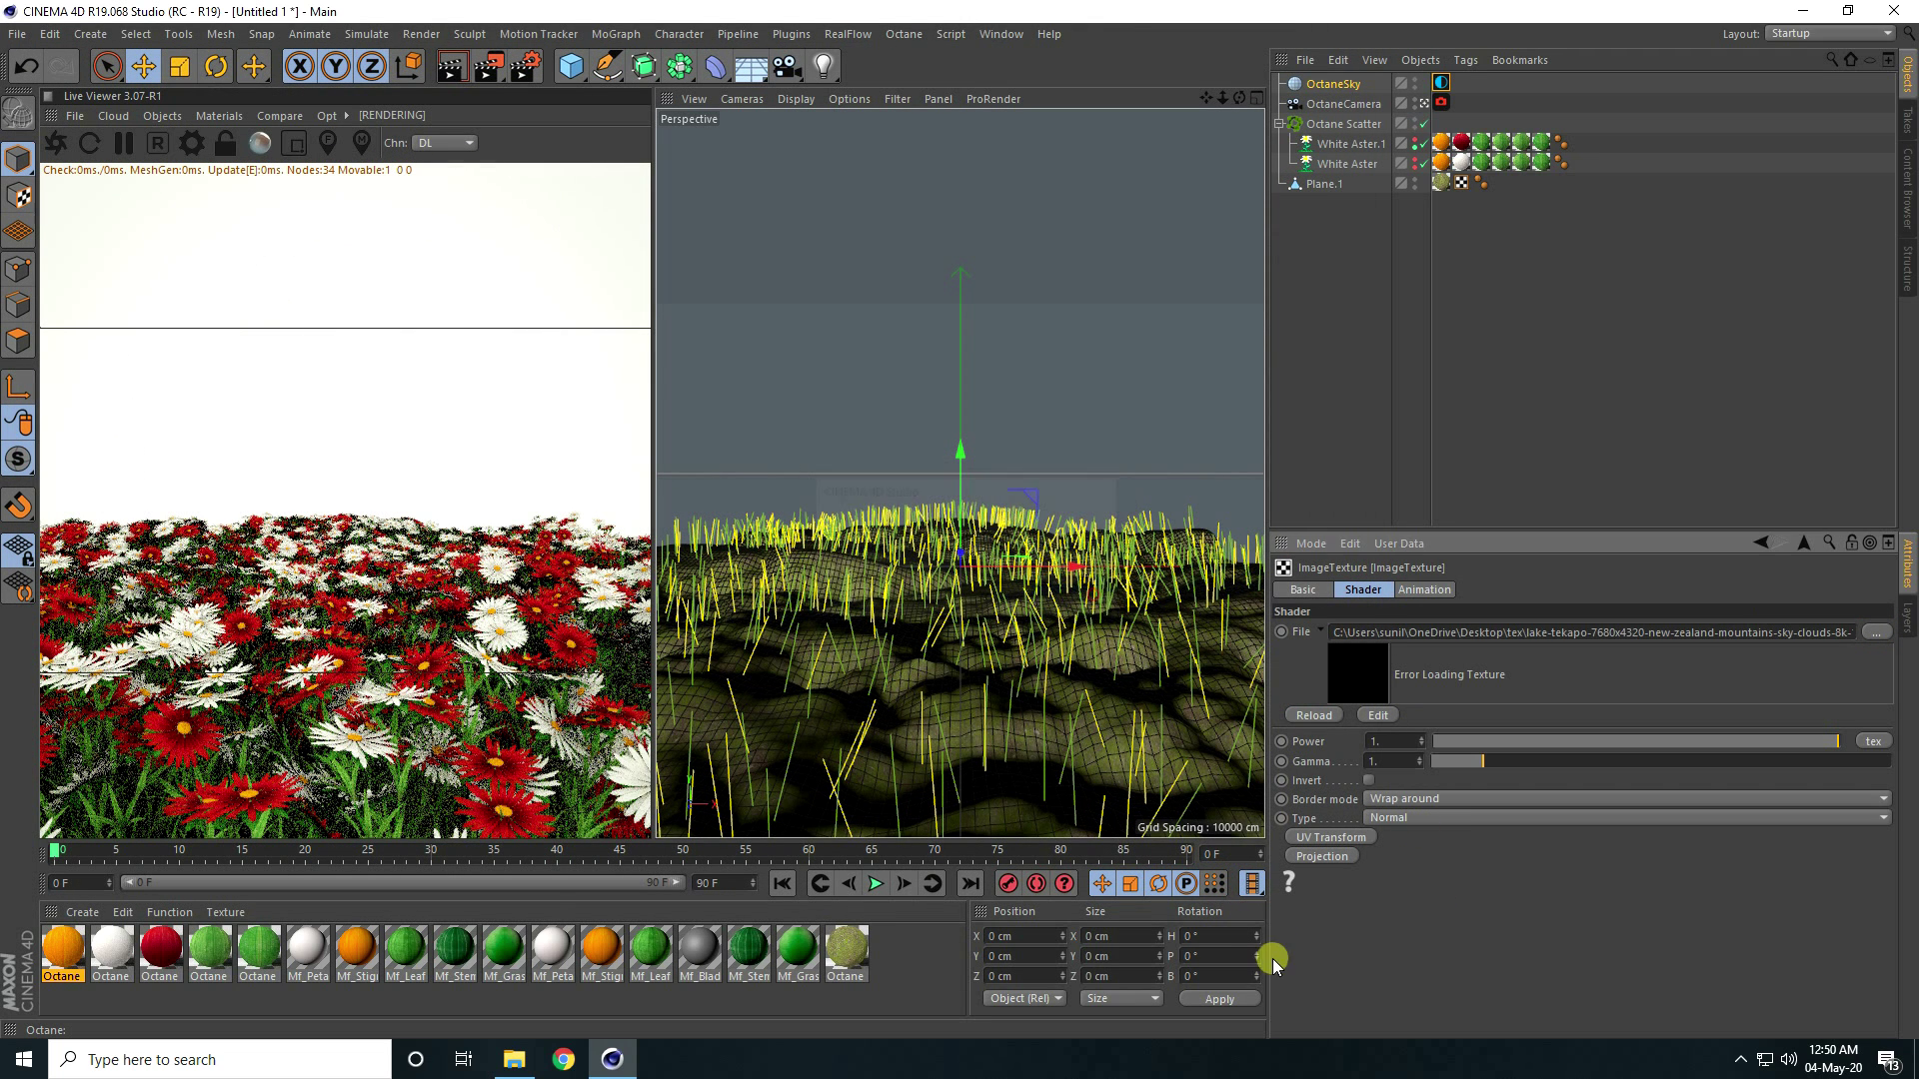
click(56, 142)
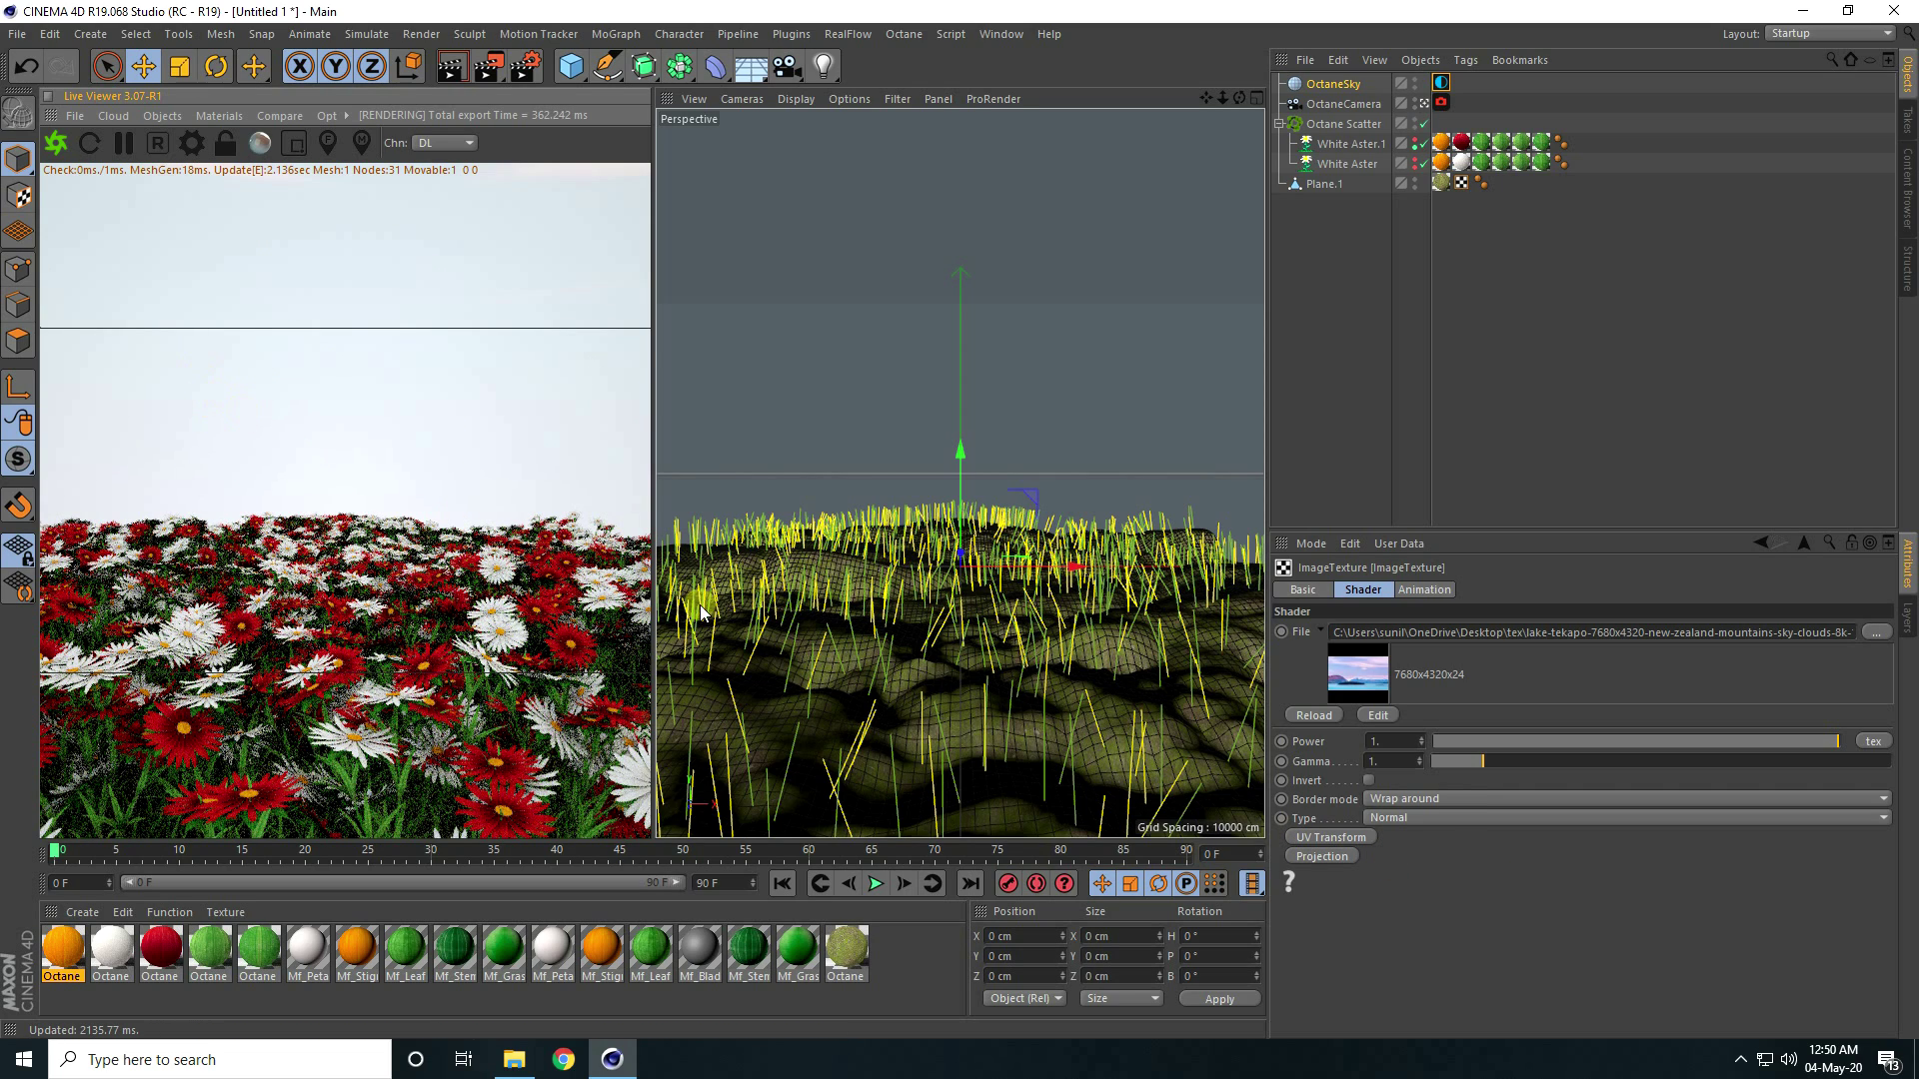
Add a UV transform to the sky image texture and set its locked X and Y scale to 0.18
click(1321, 837)
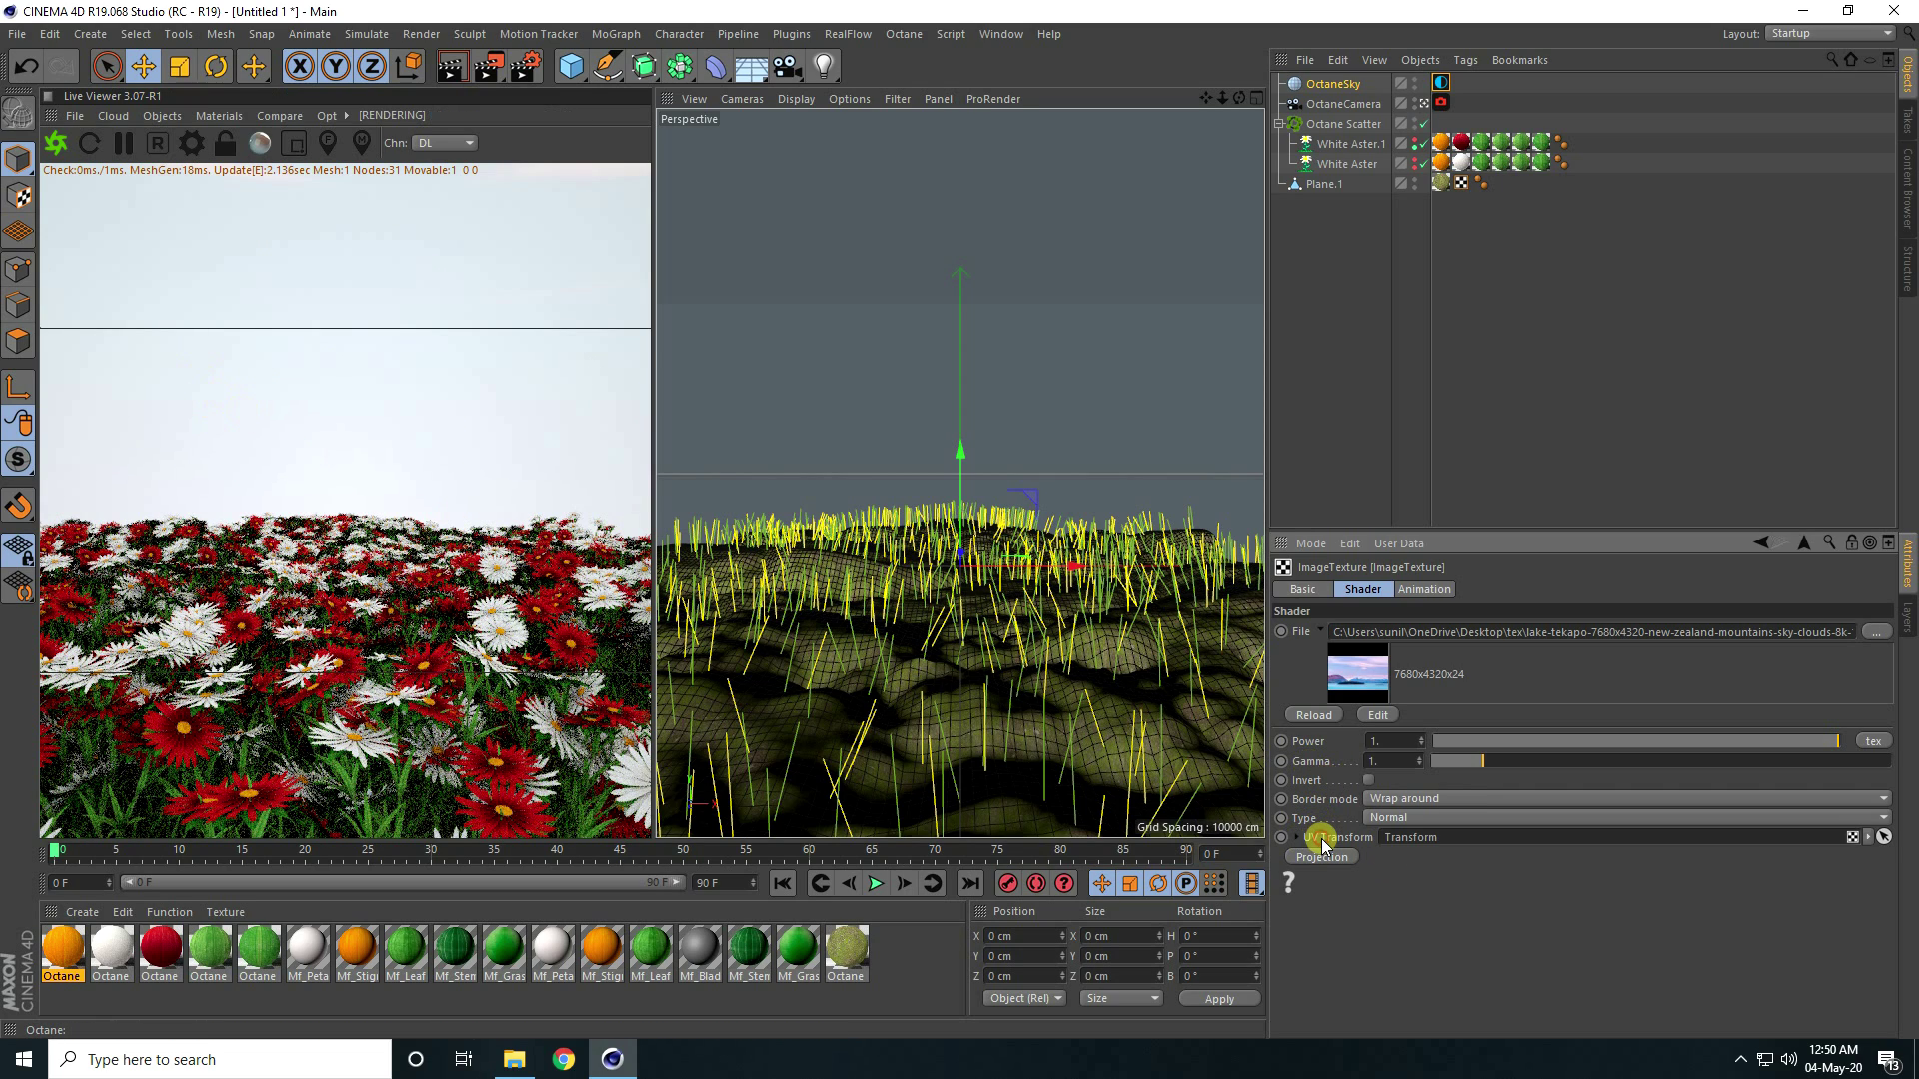
scroll(1550, 916, down, 5)
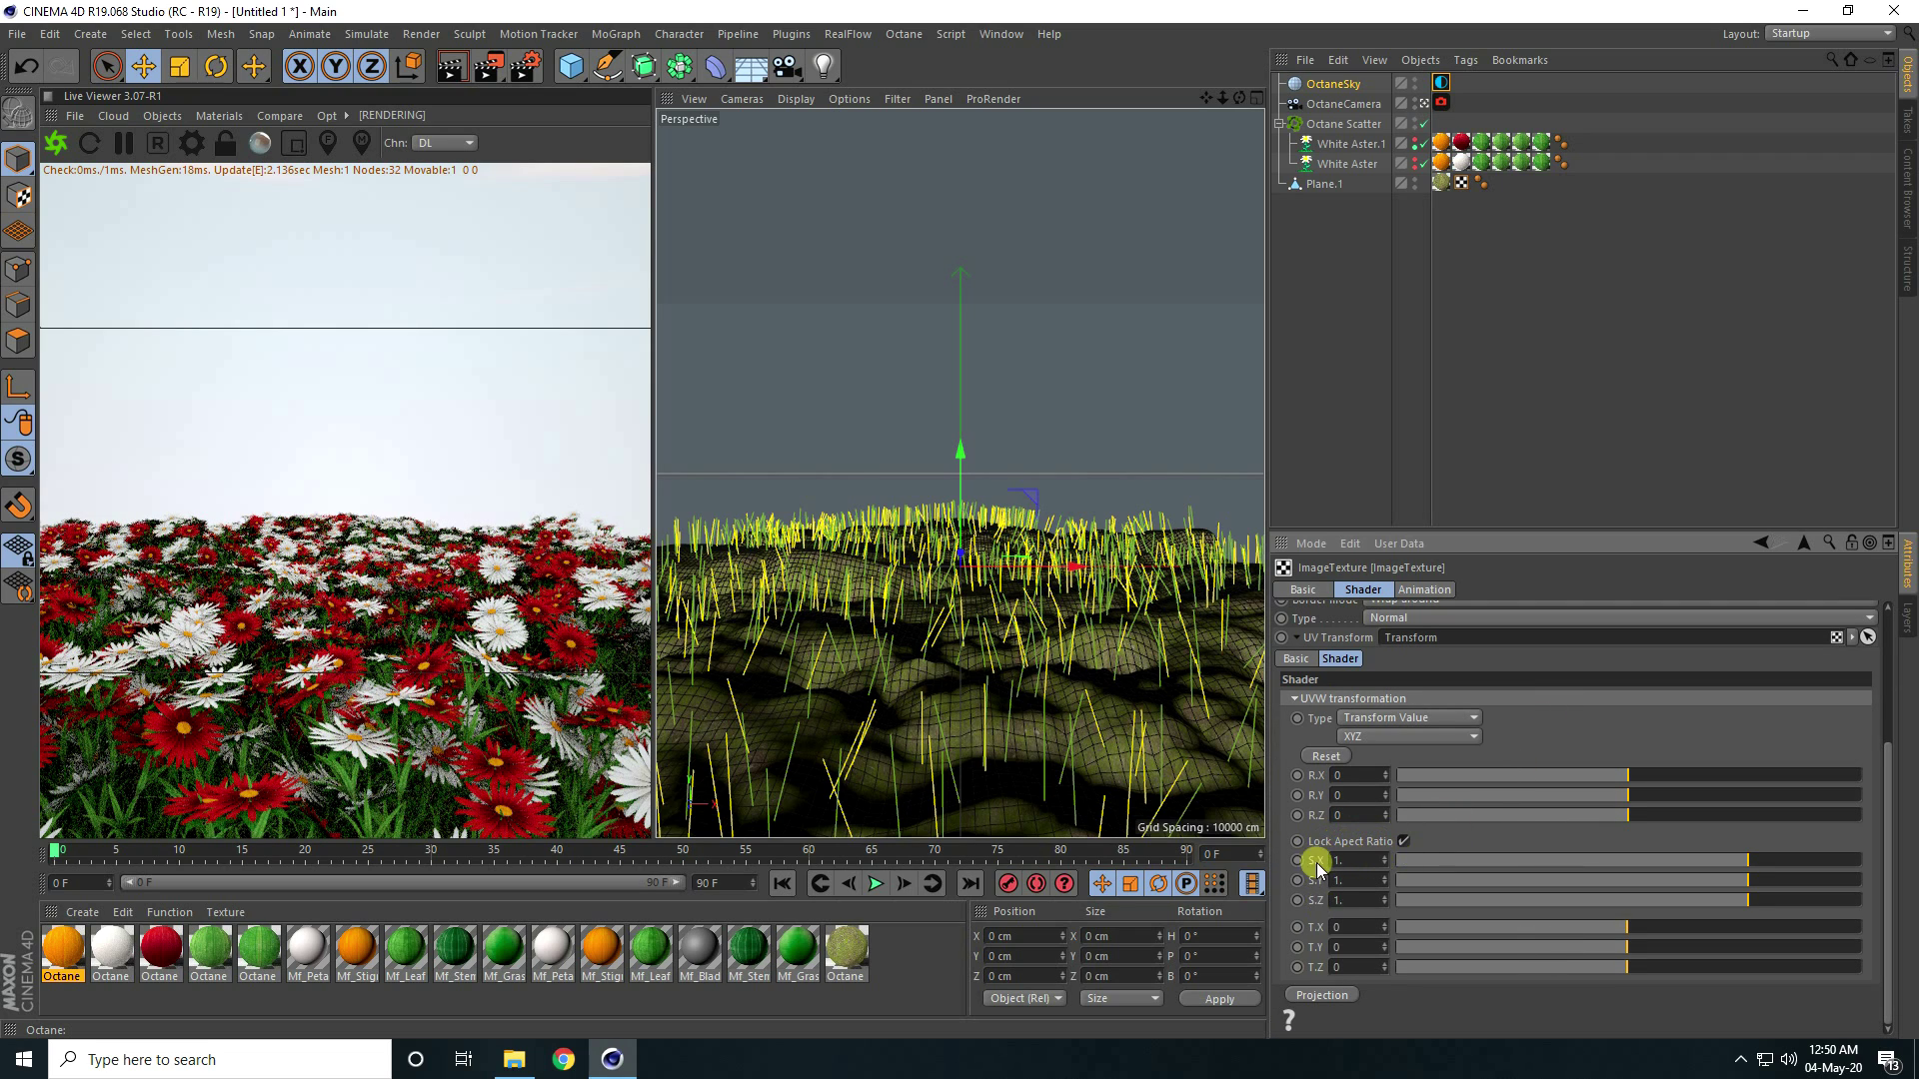
drag(1742, 862, 1657, 862)
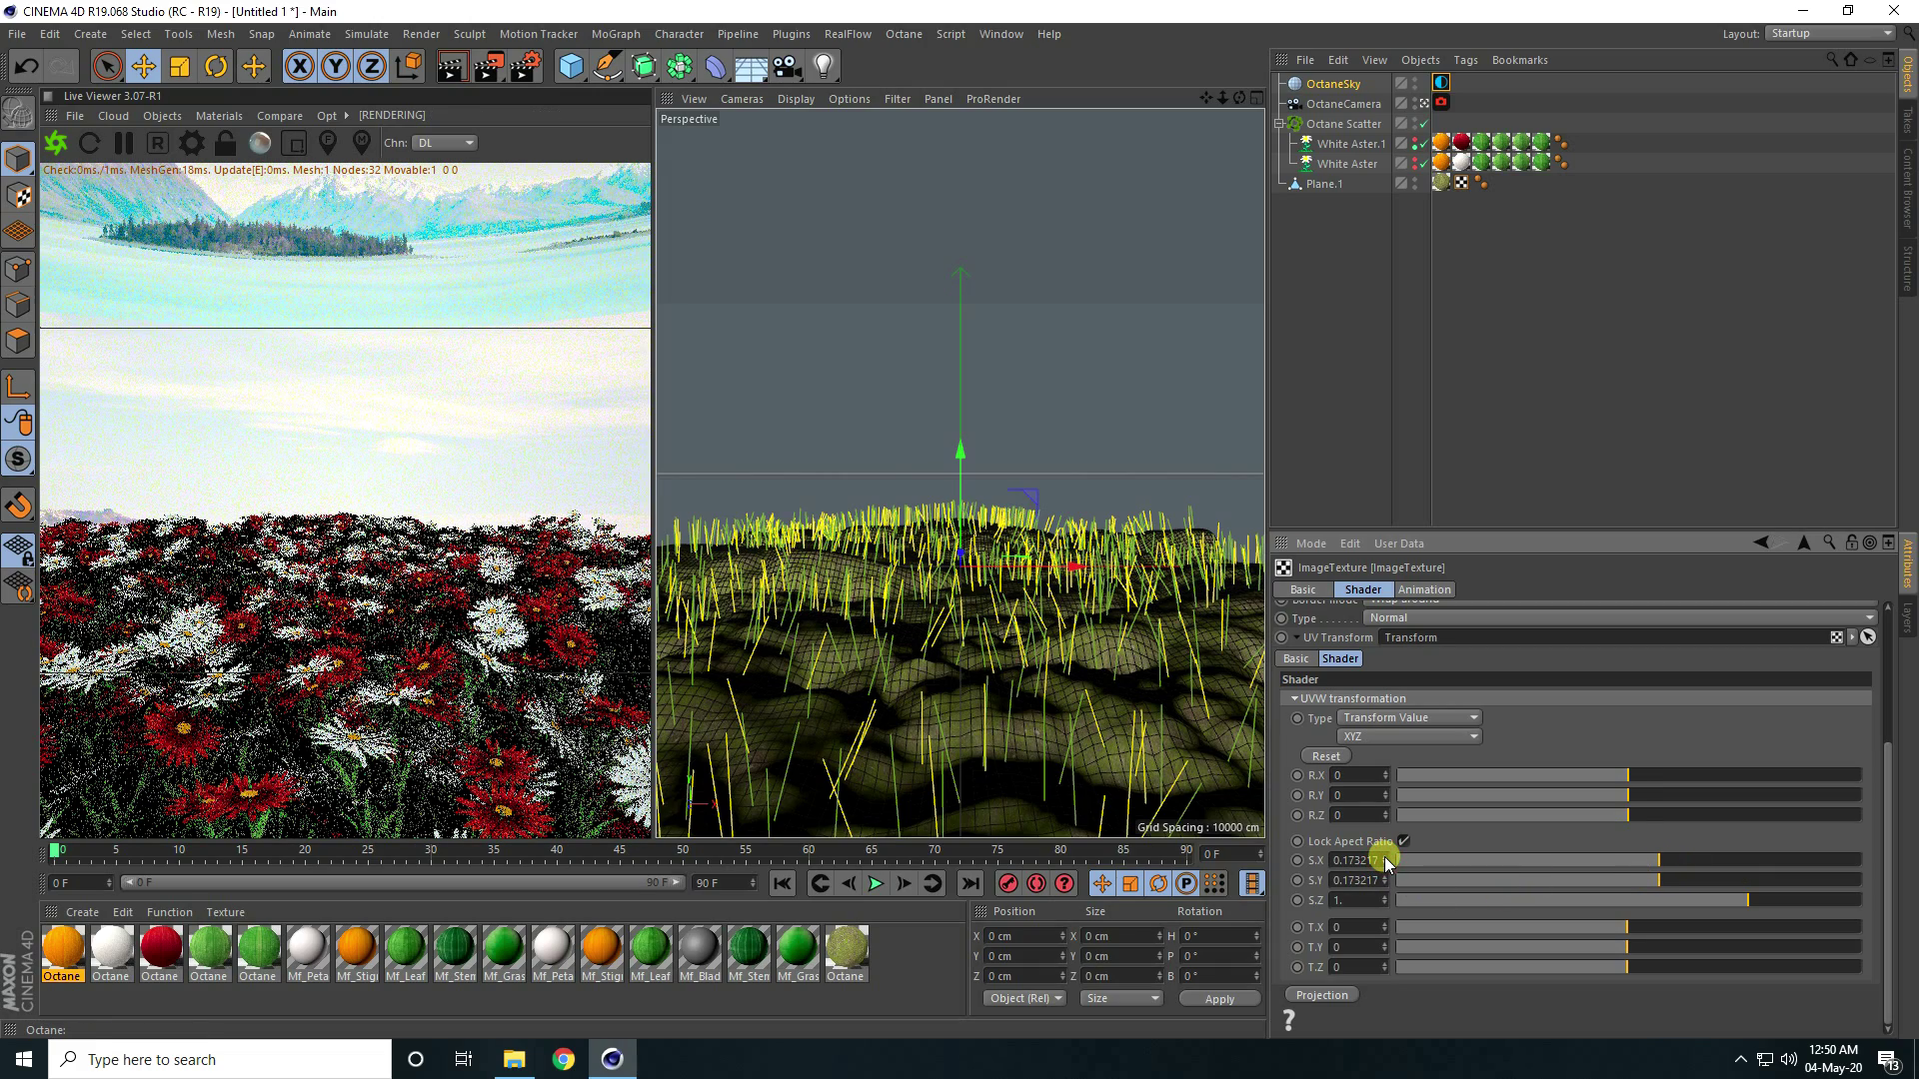
click(1354, 859)
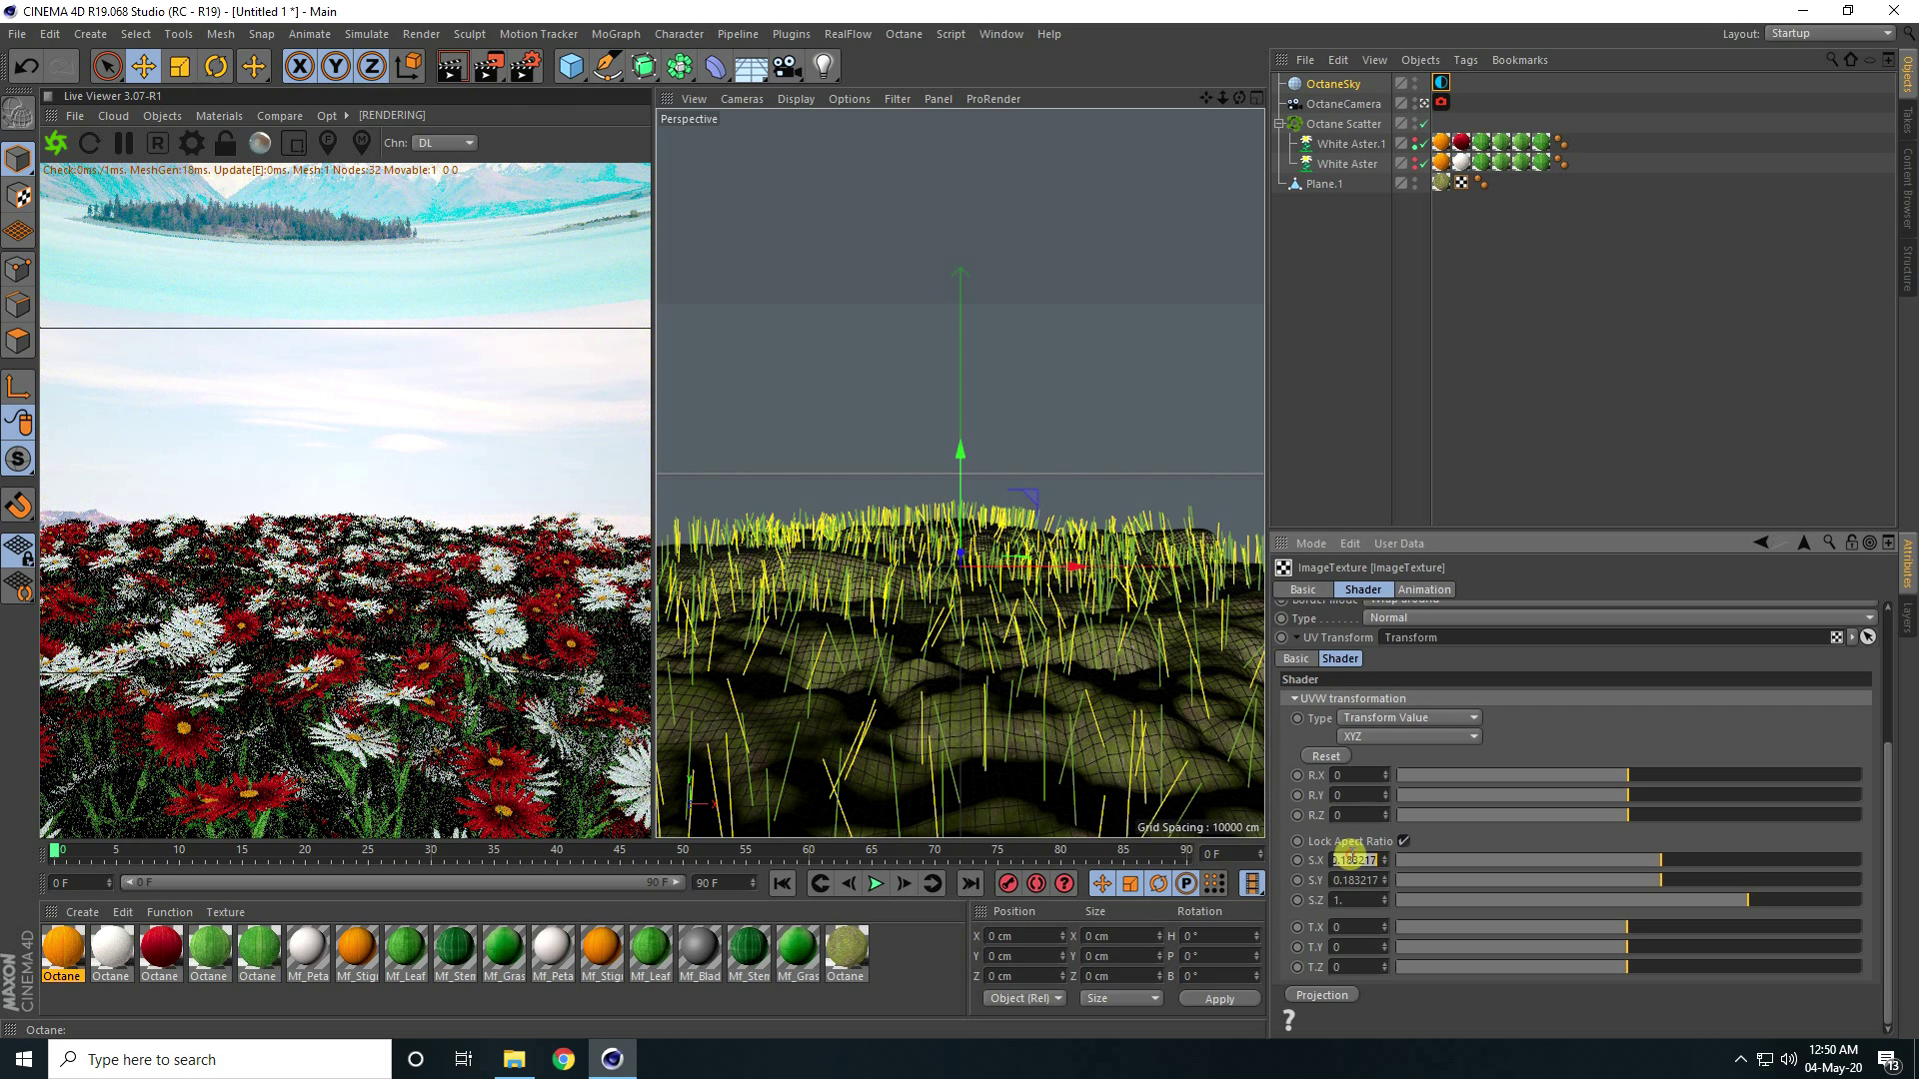
text(0.1)
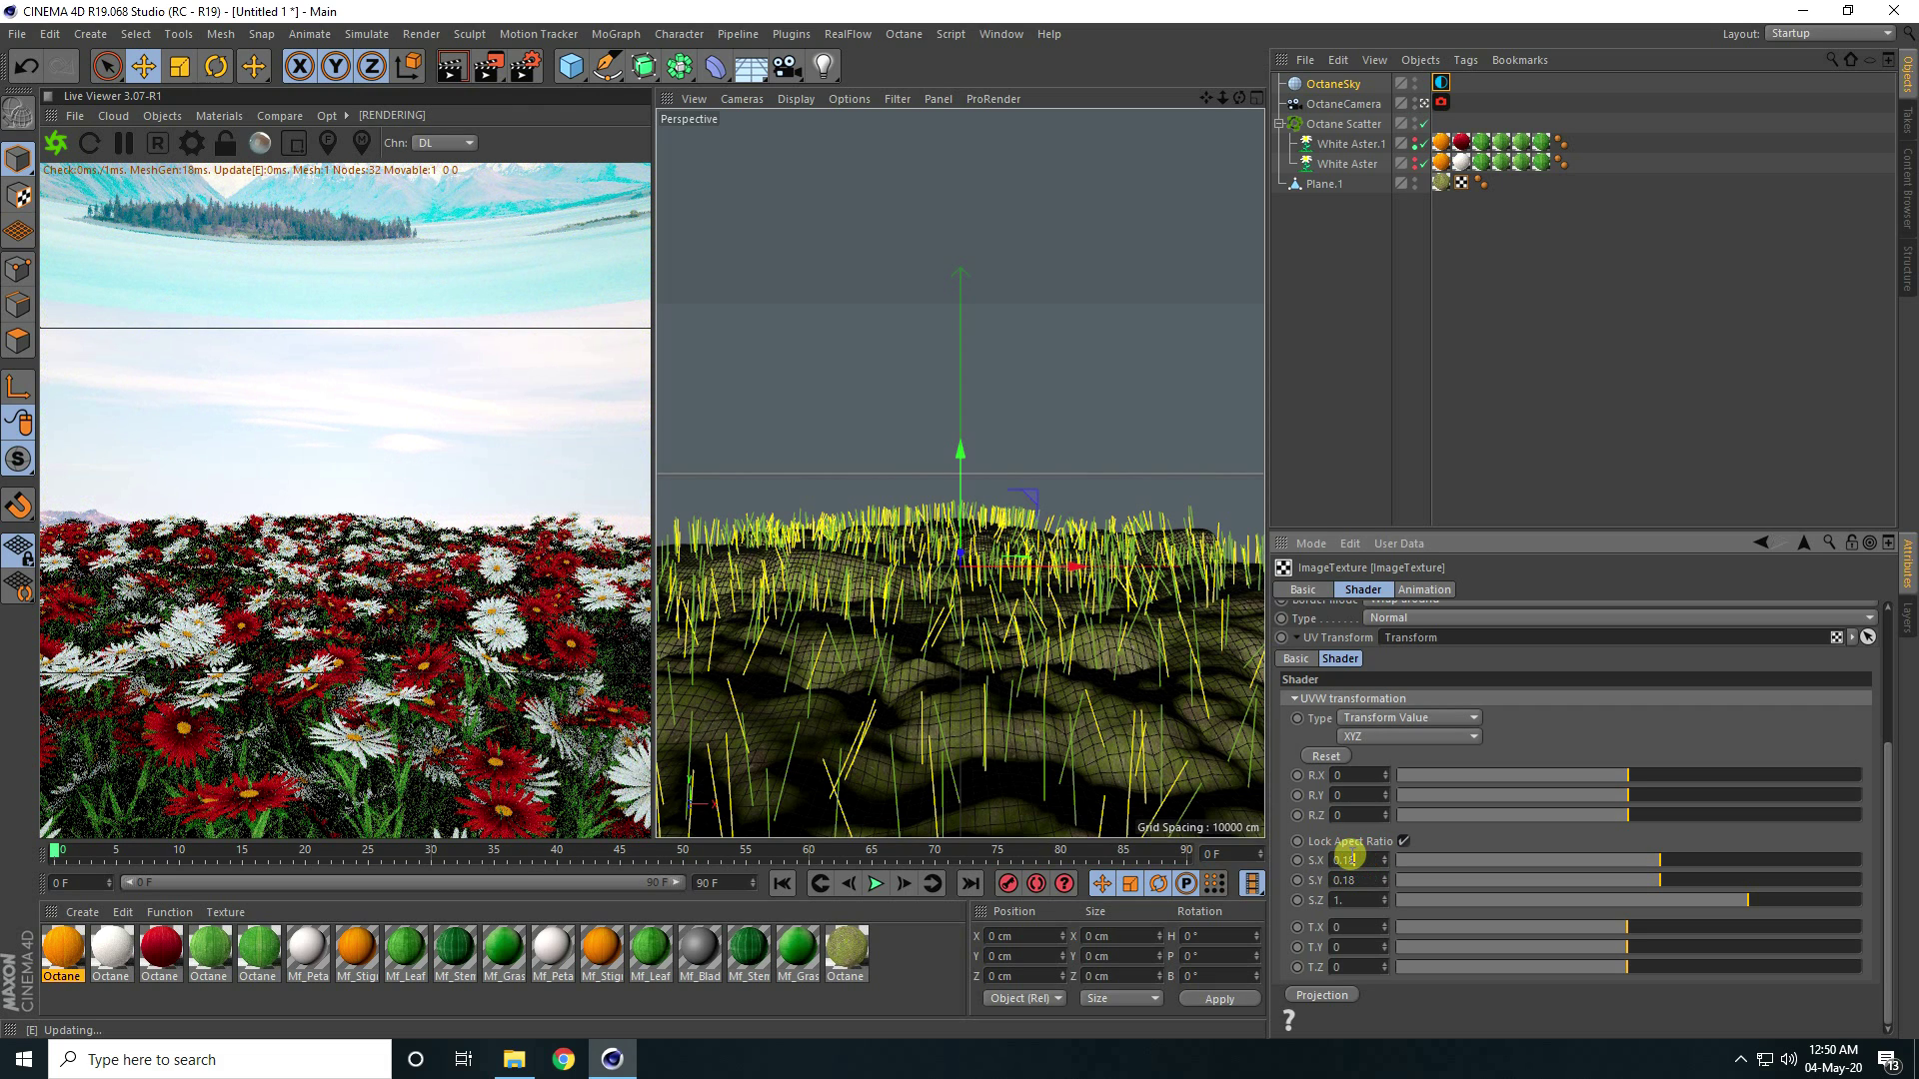
key(Return)
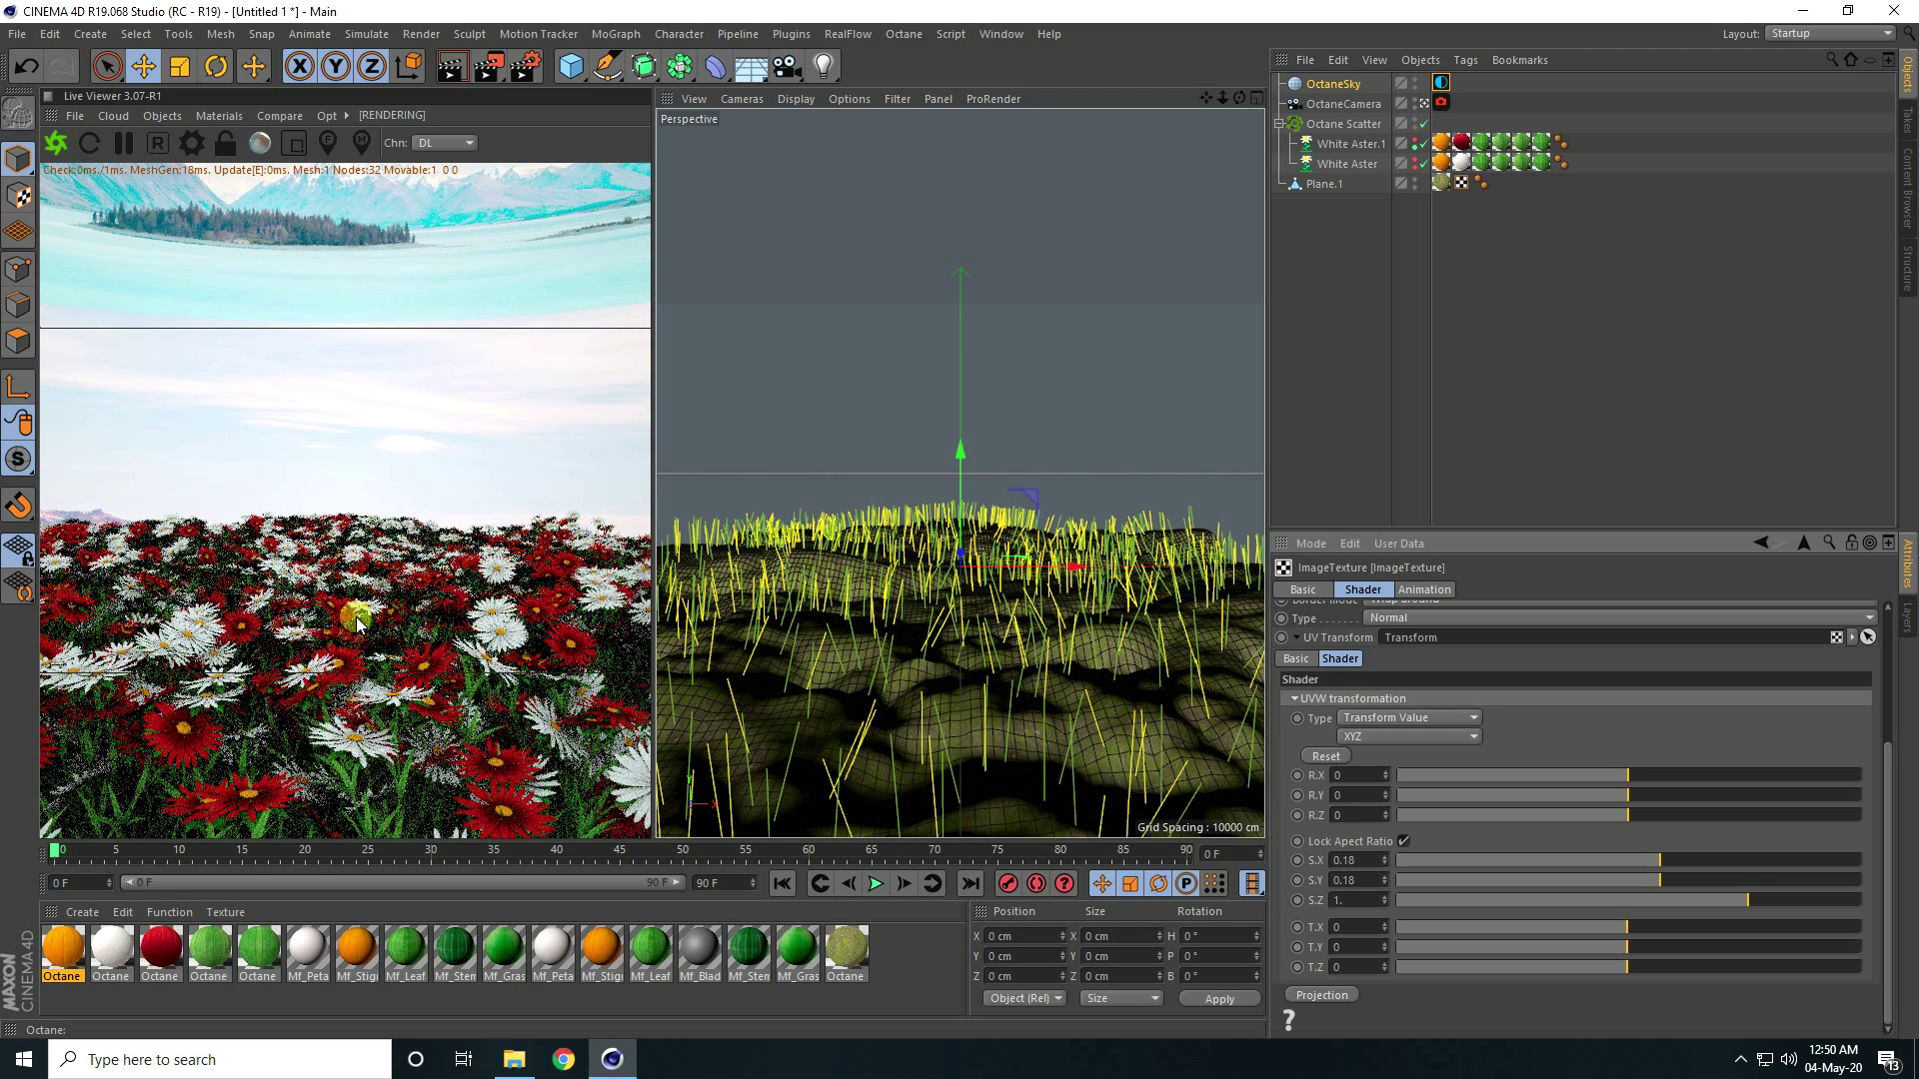
Add an Octane Daylight rotated to about H 17.5°, P -17.7° and B 11.2°, with Mix sky texture enabled
click(157, 120)
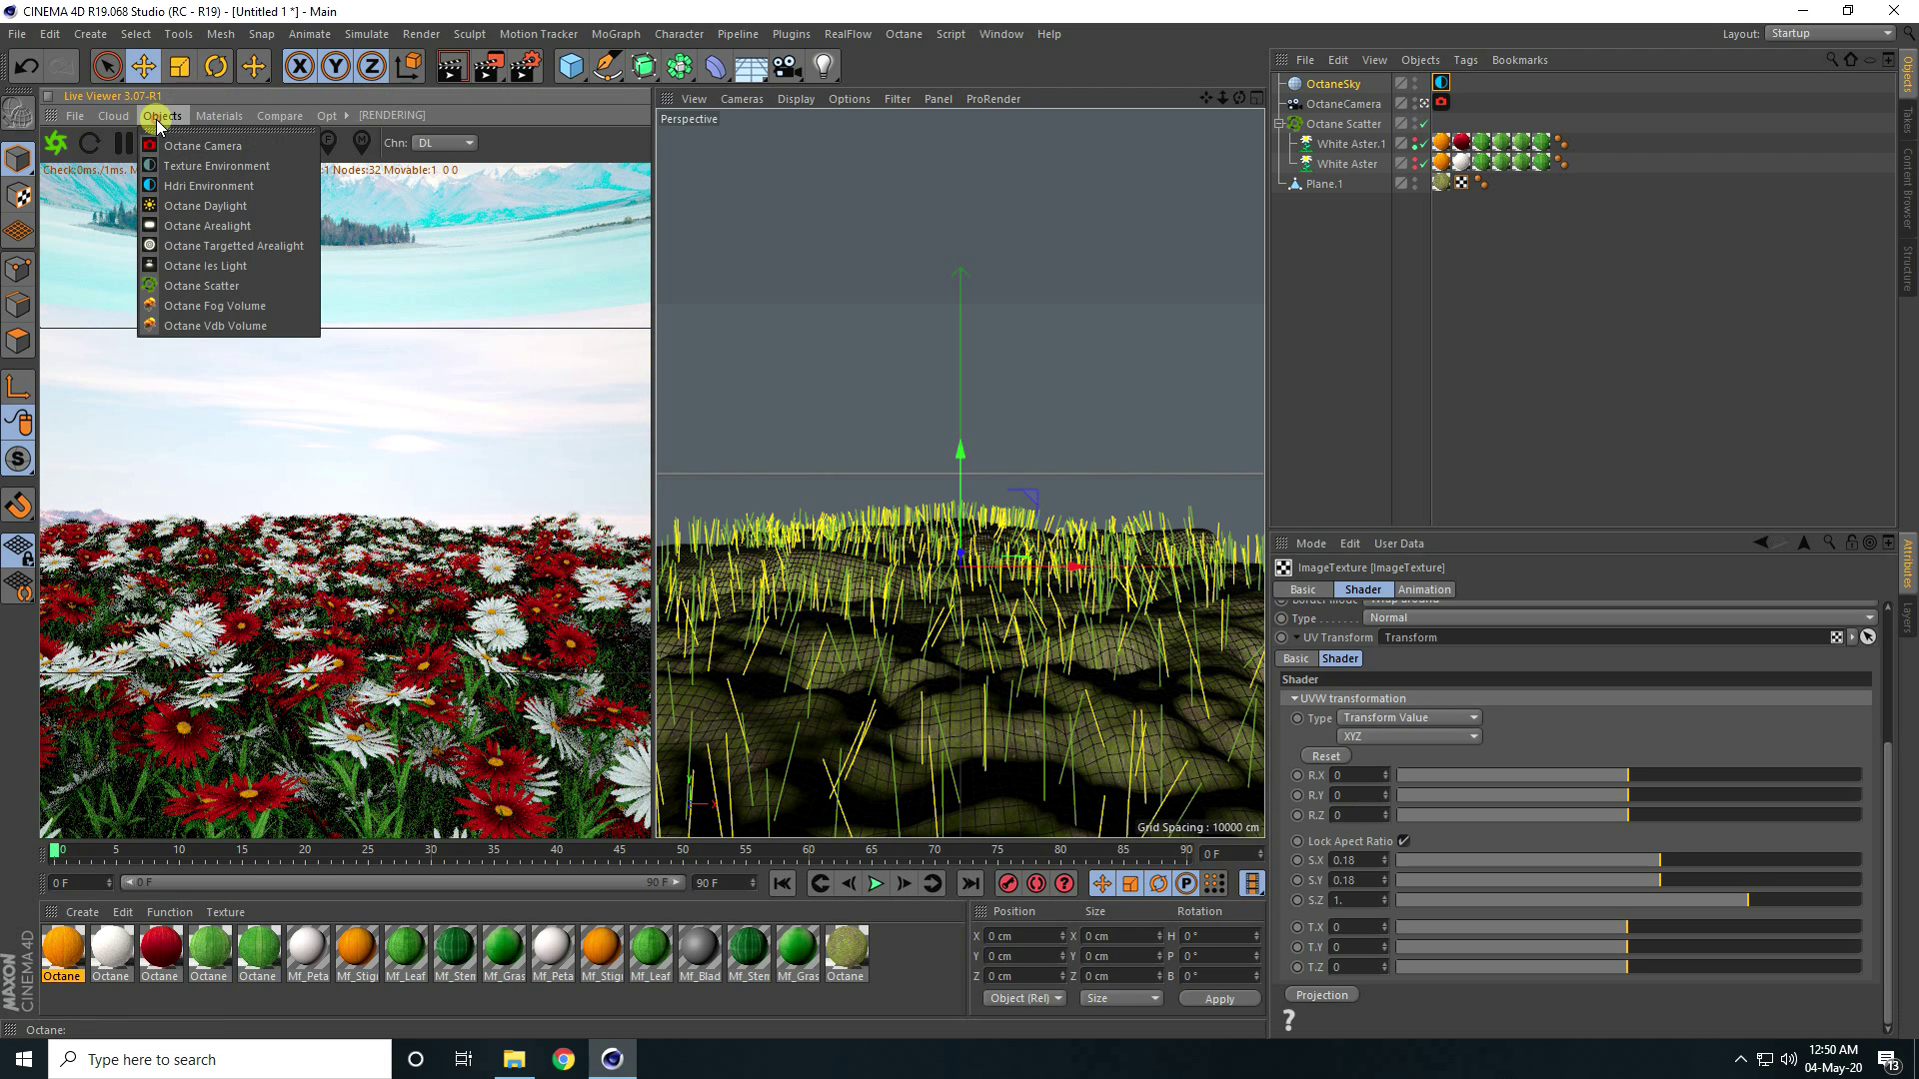
click(214, 207)
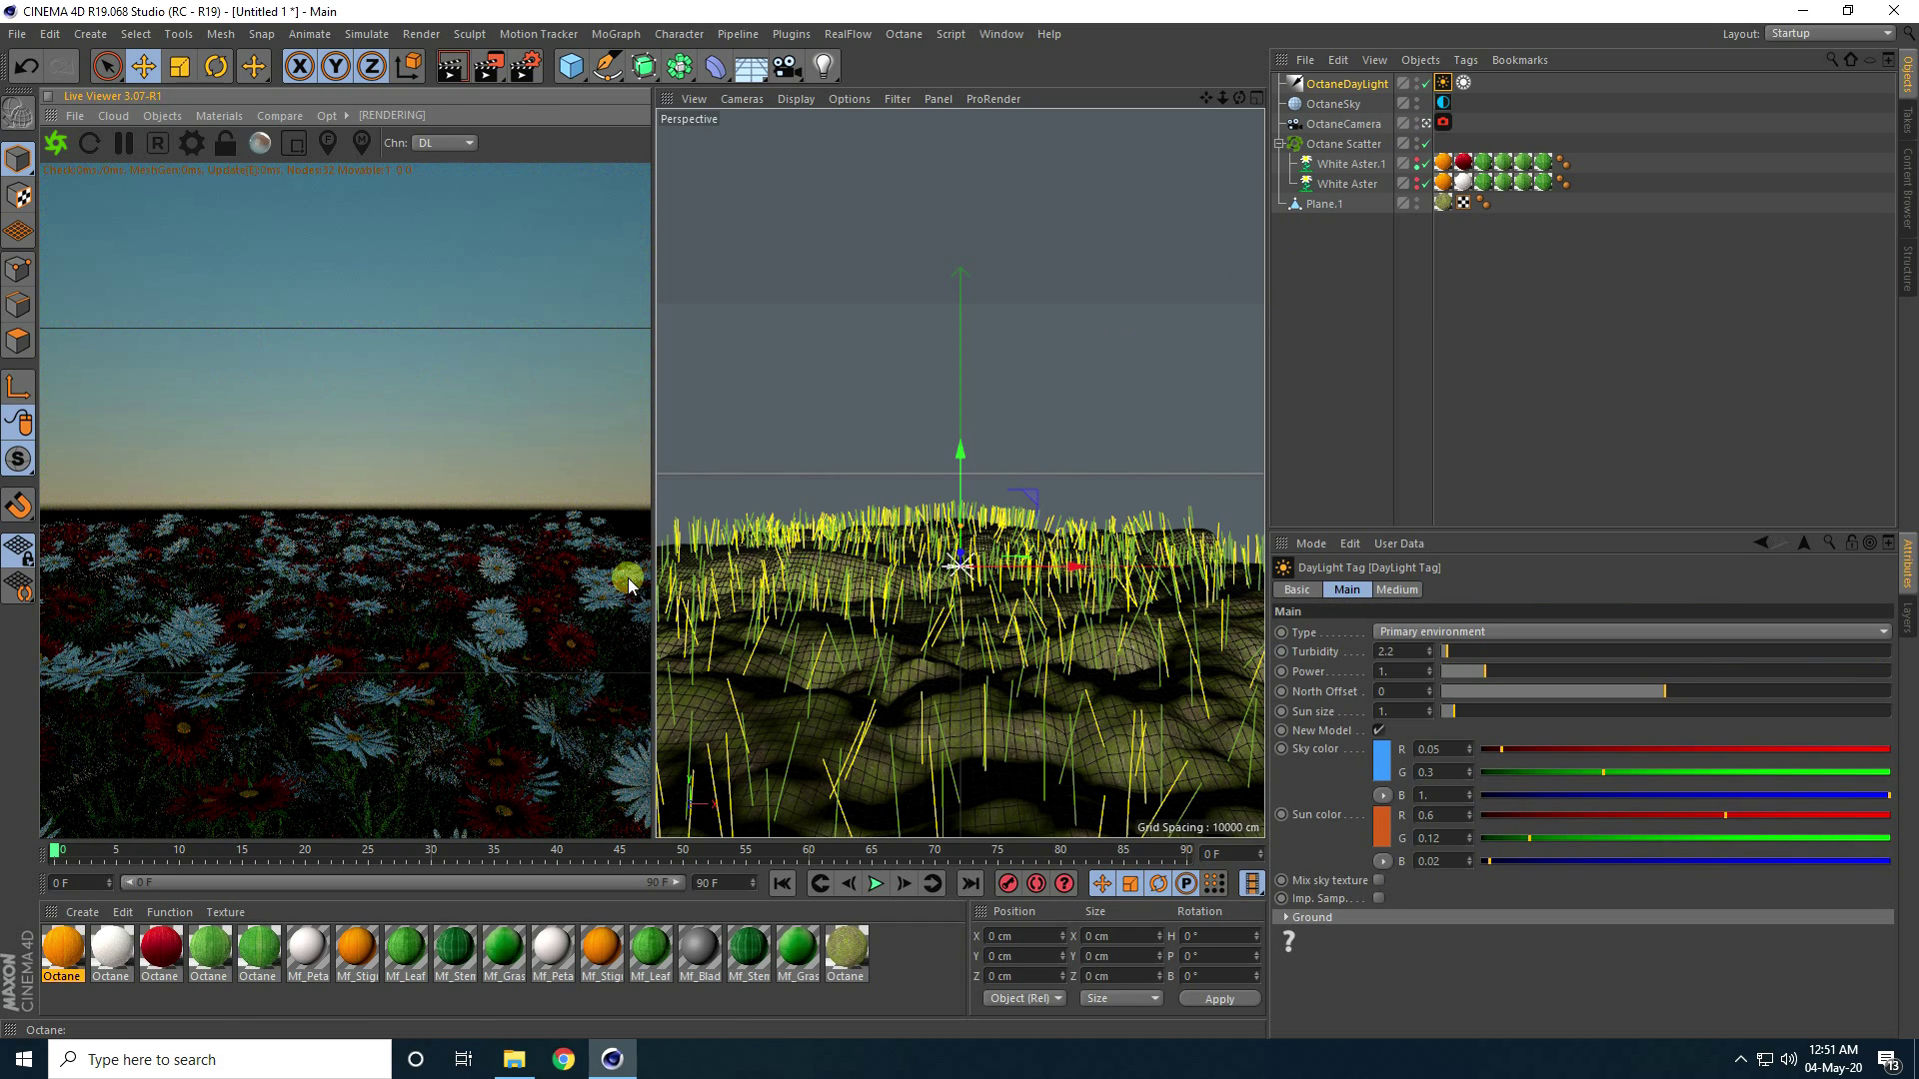
click(1346, 88)
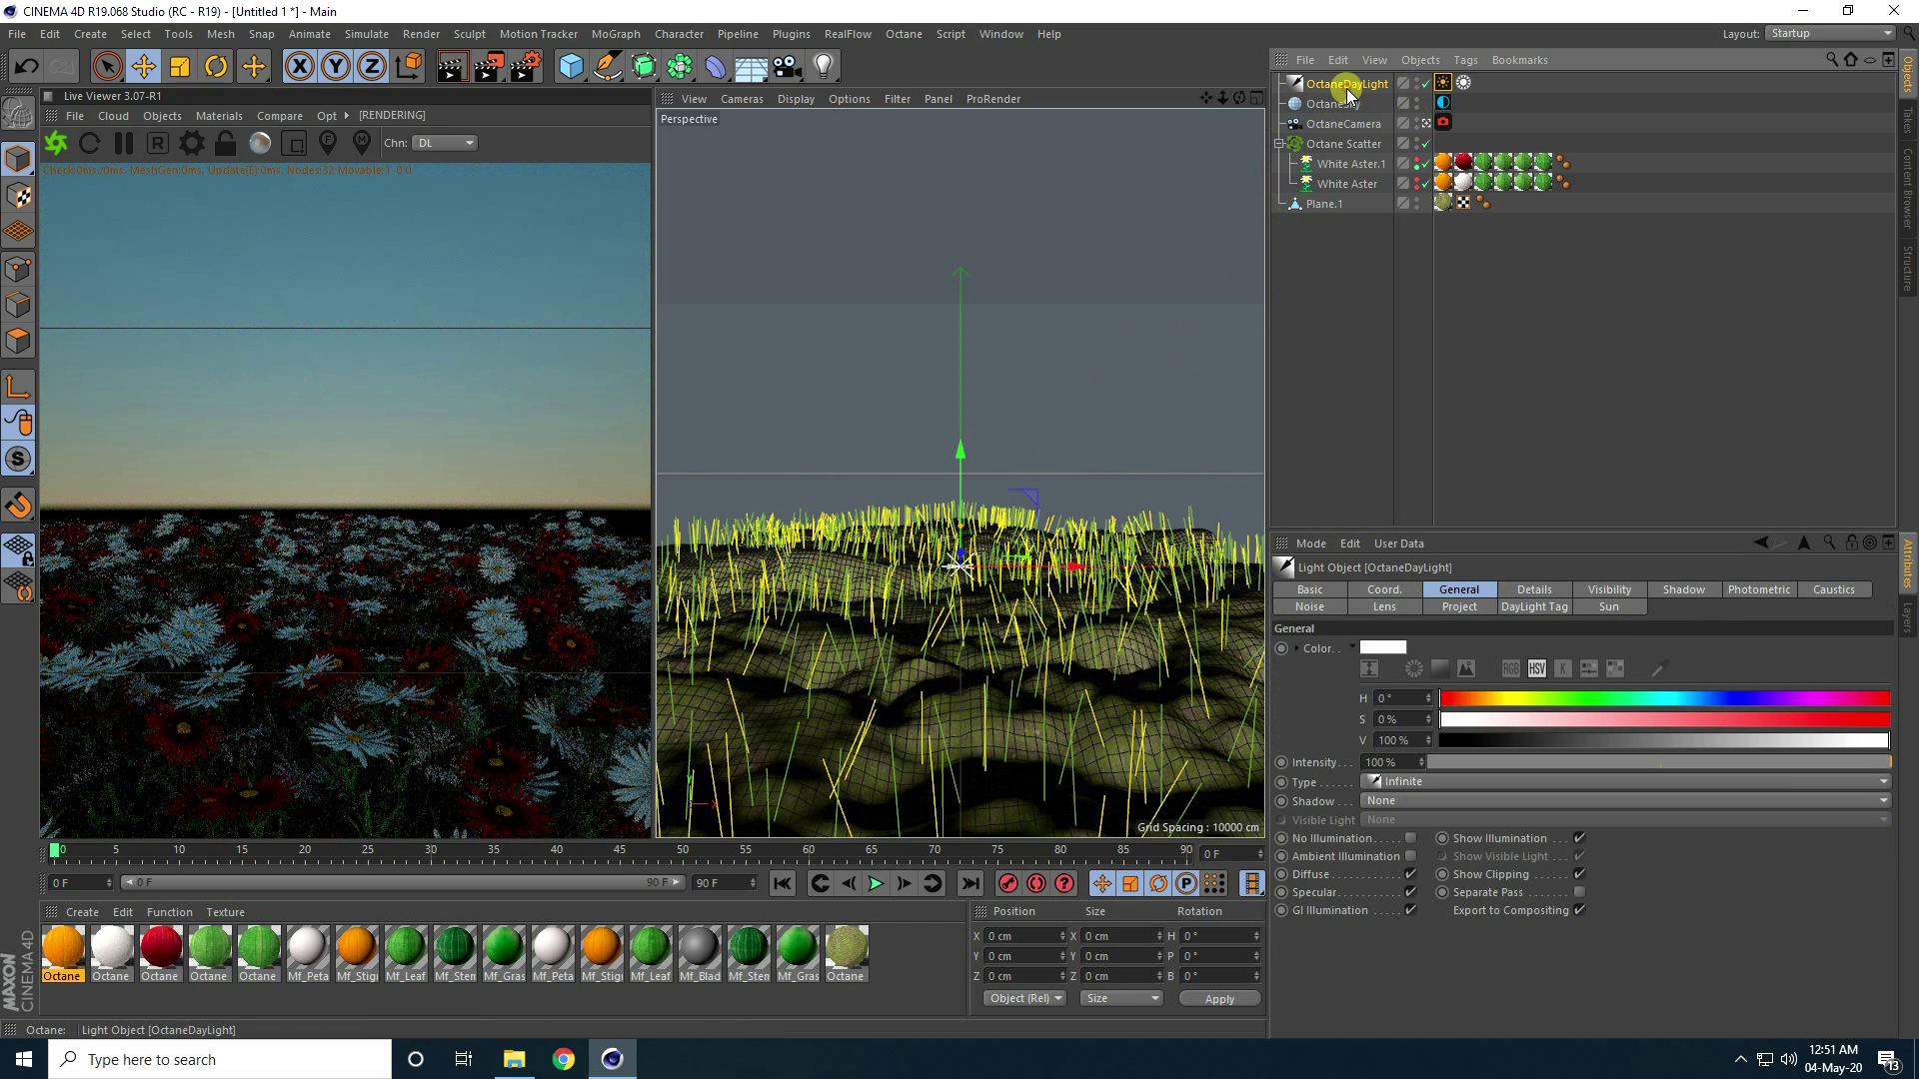
key(r)
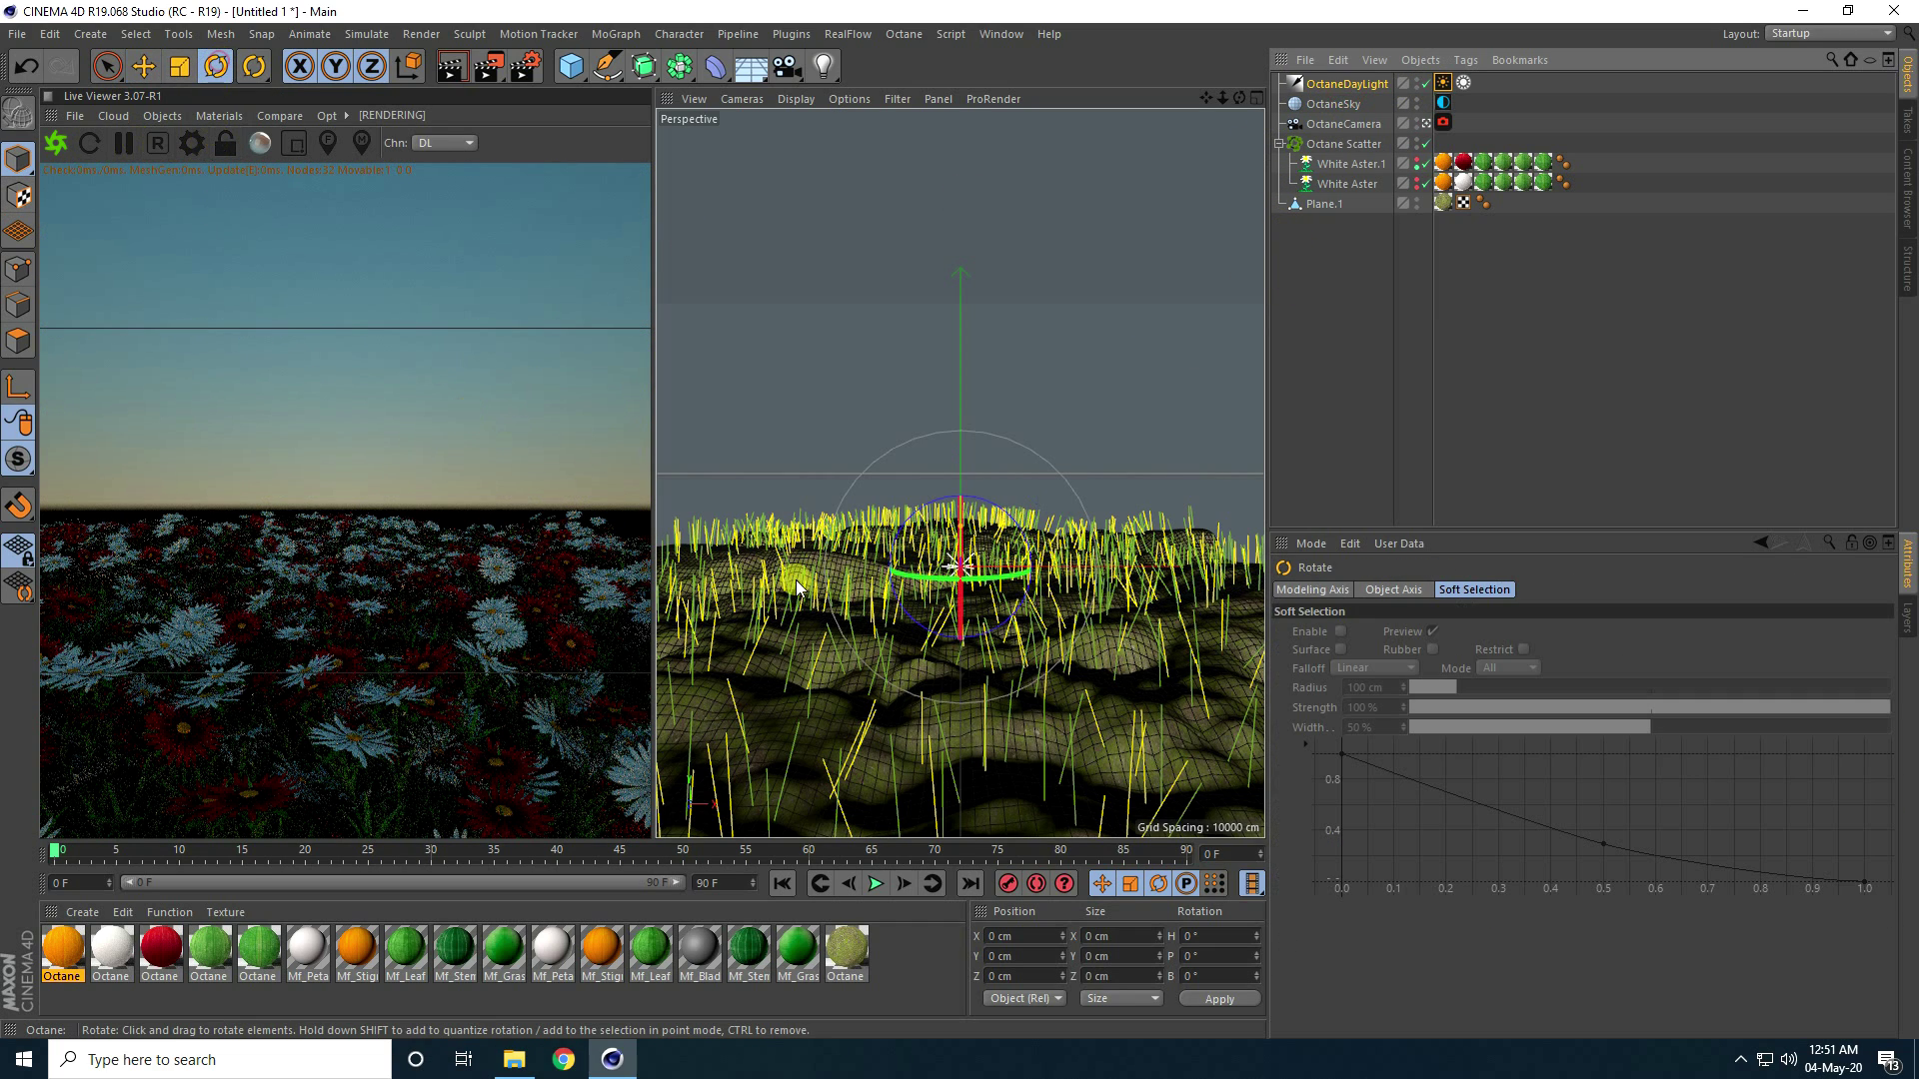
drag(940, 548, 962, 497)
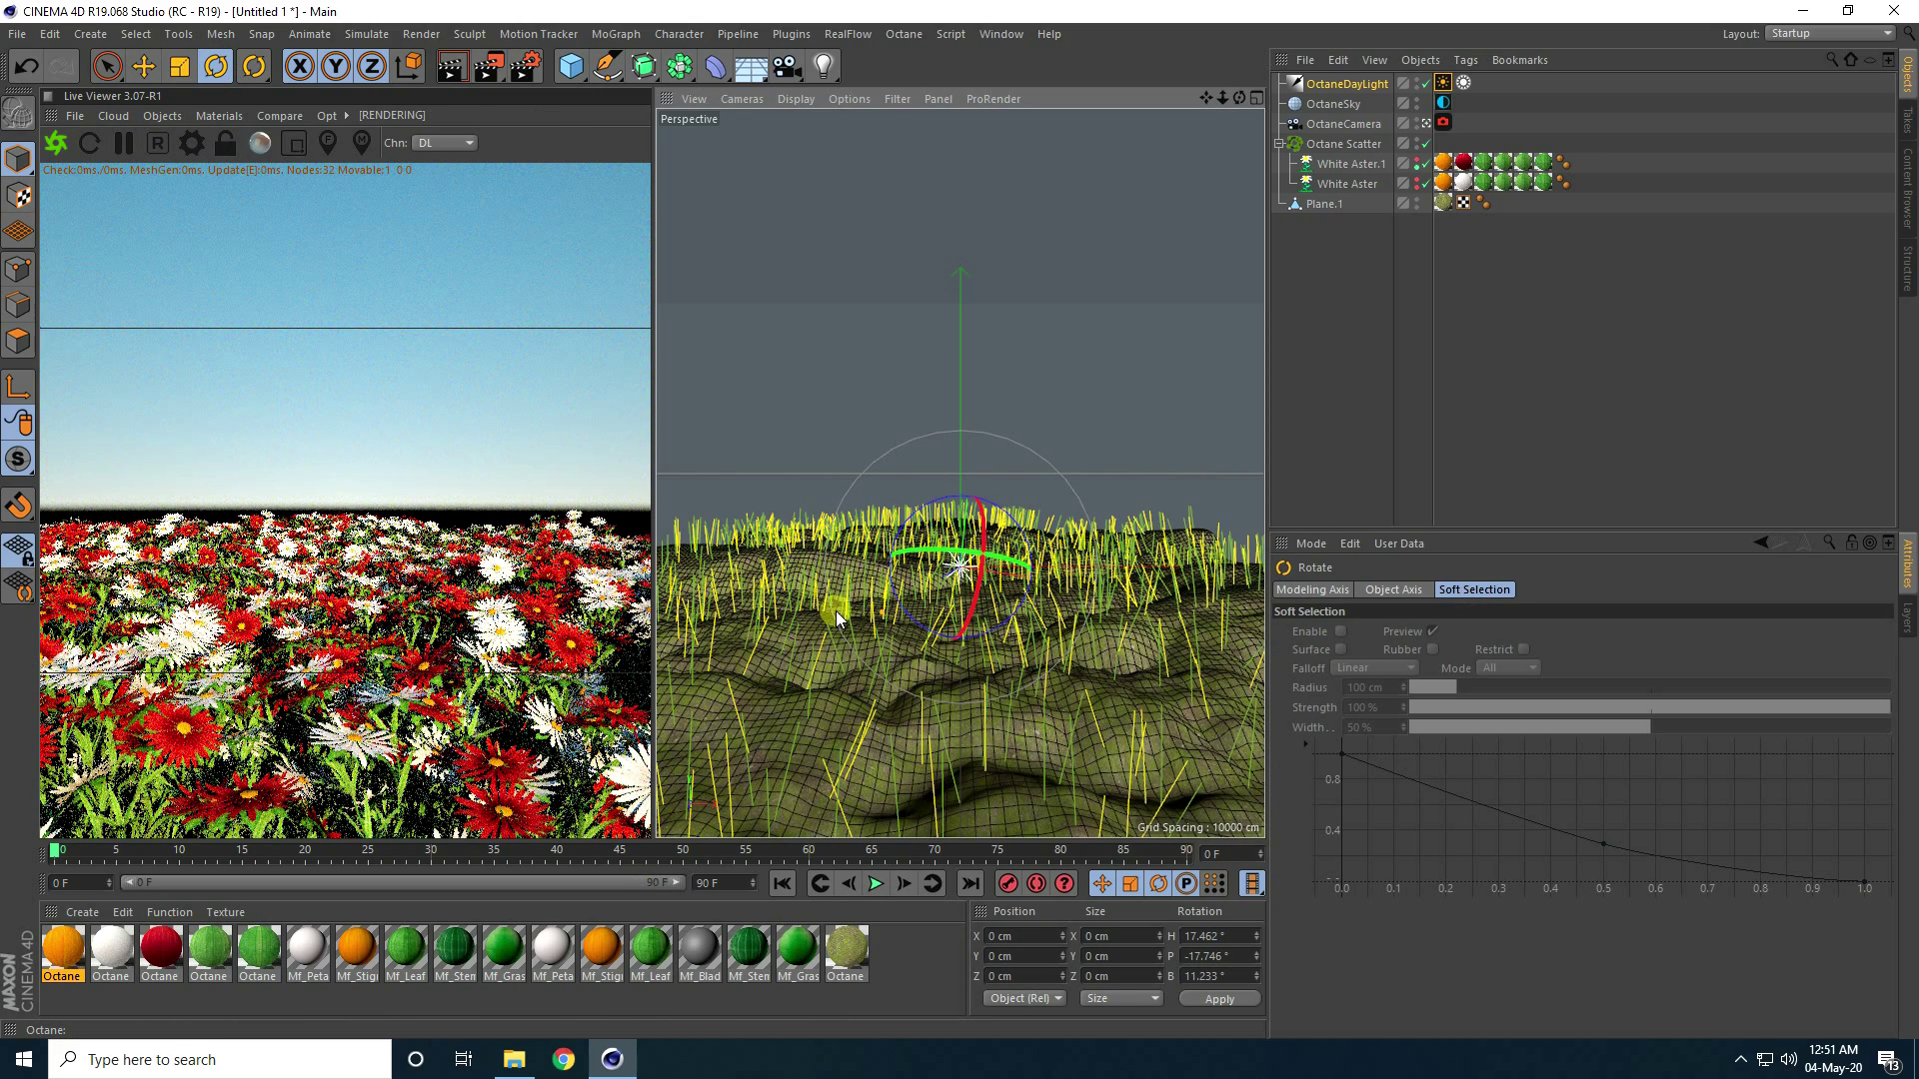
click(1442, 83)
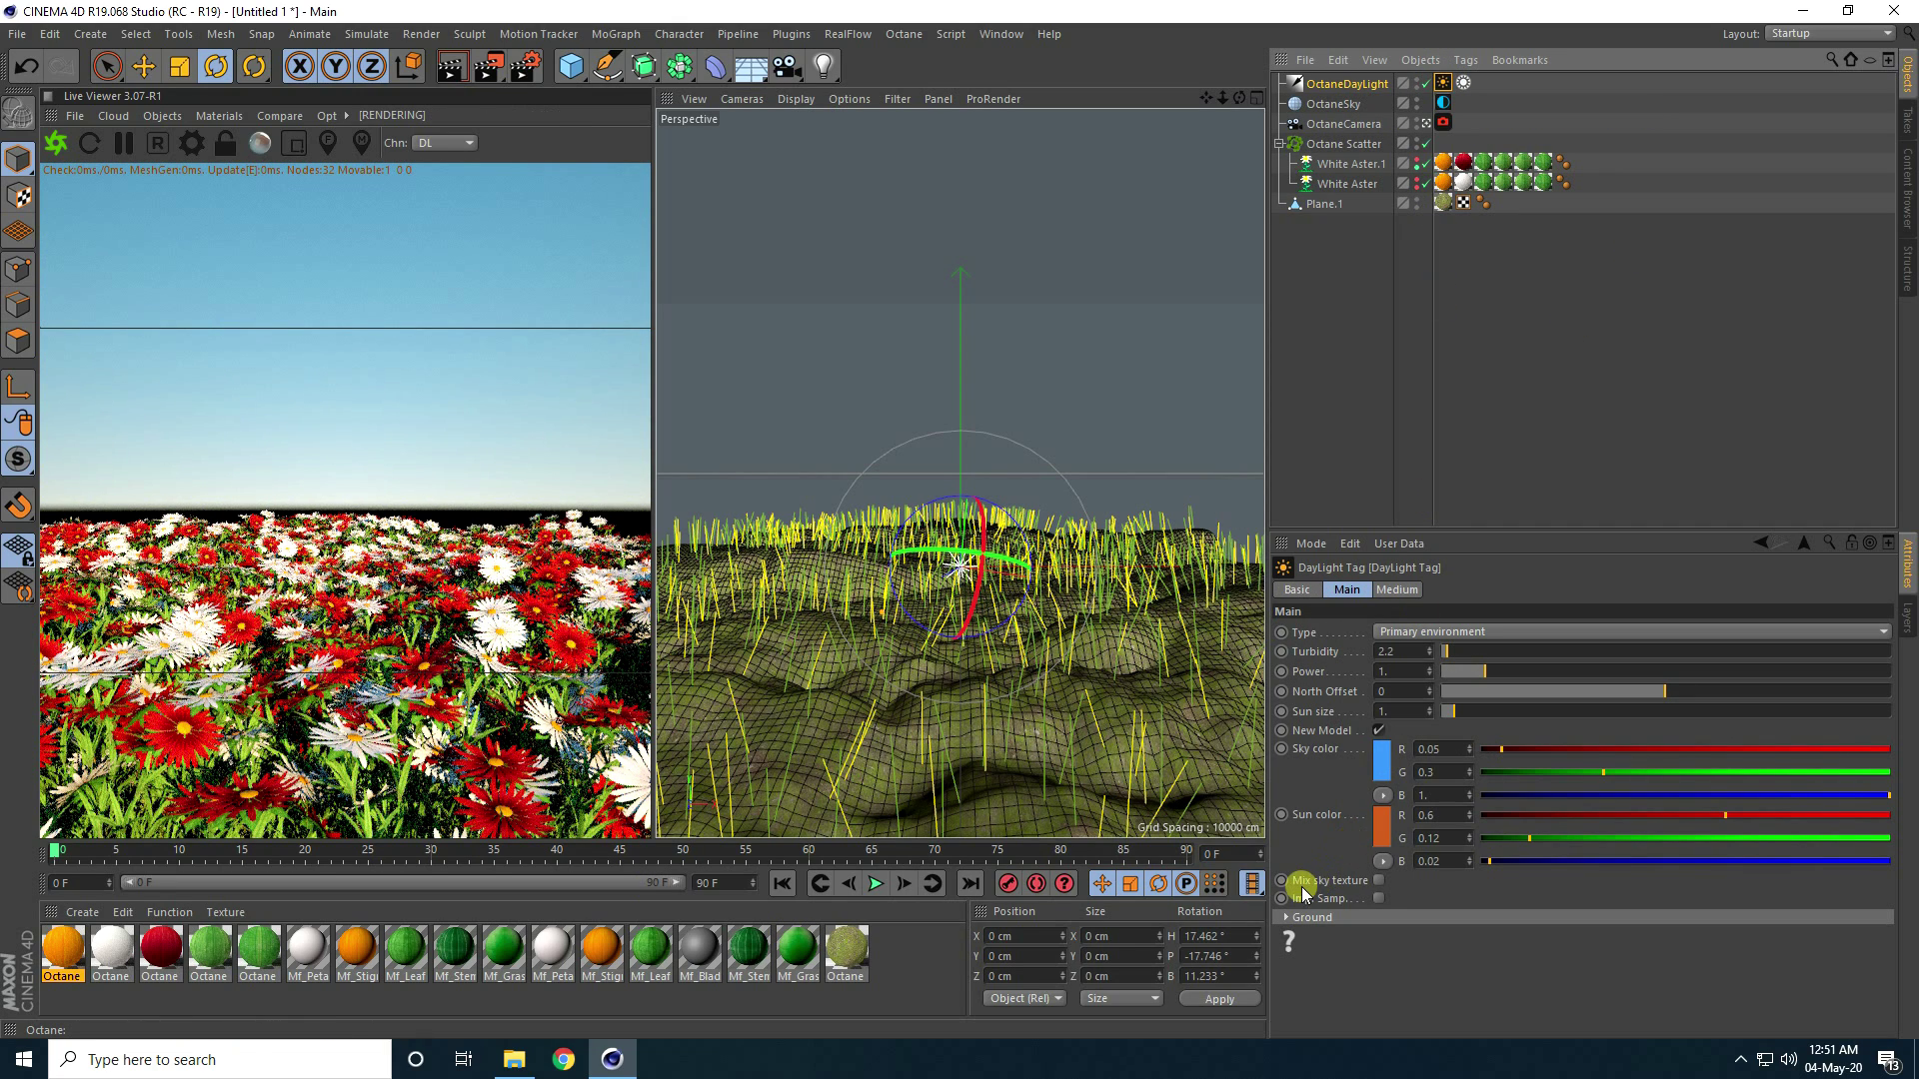
click(1379, 881)
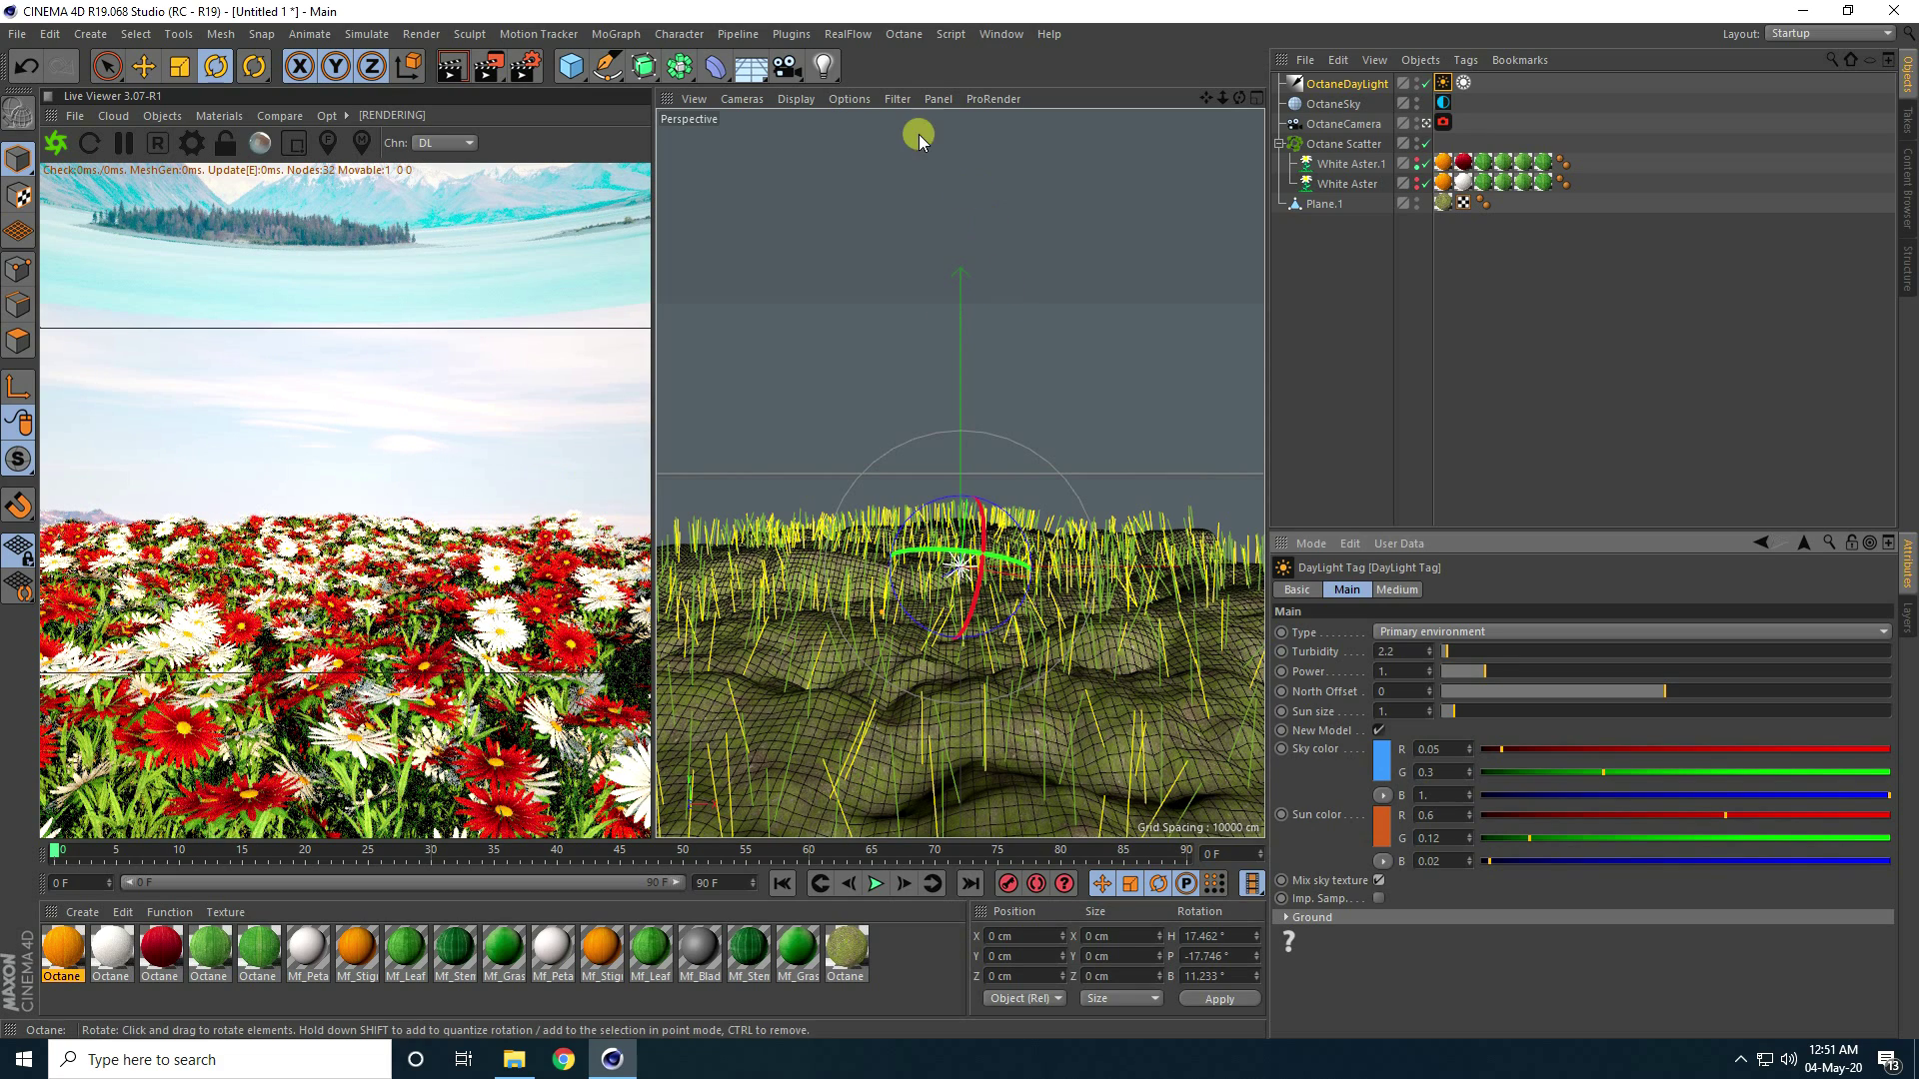
Add a Forester Tree object and load the Acer preset from its tree library
click(789, 36)
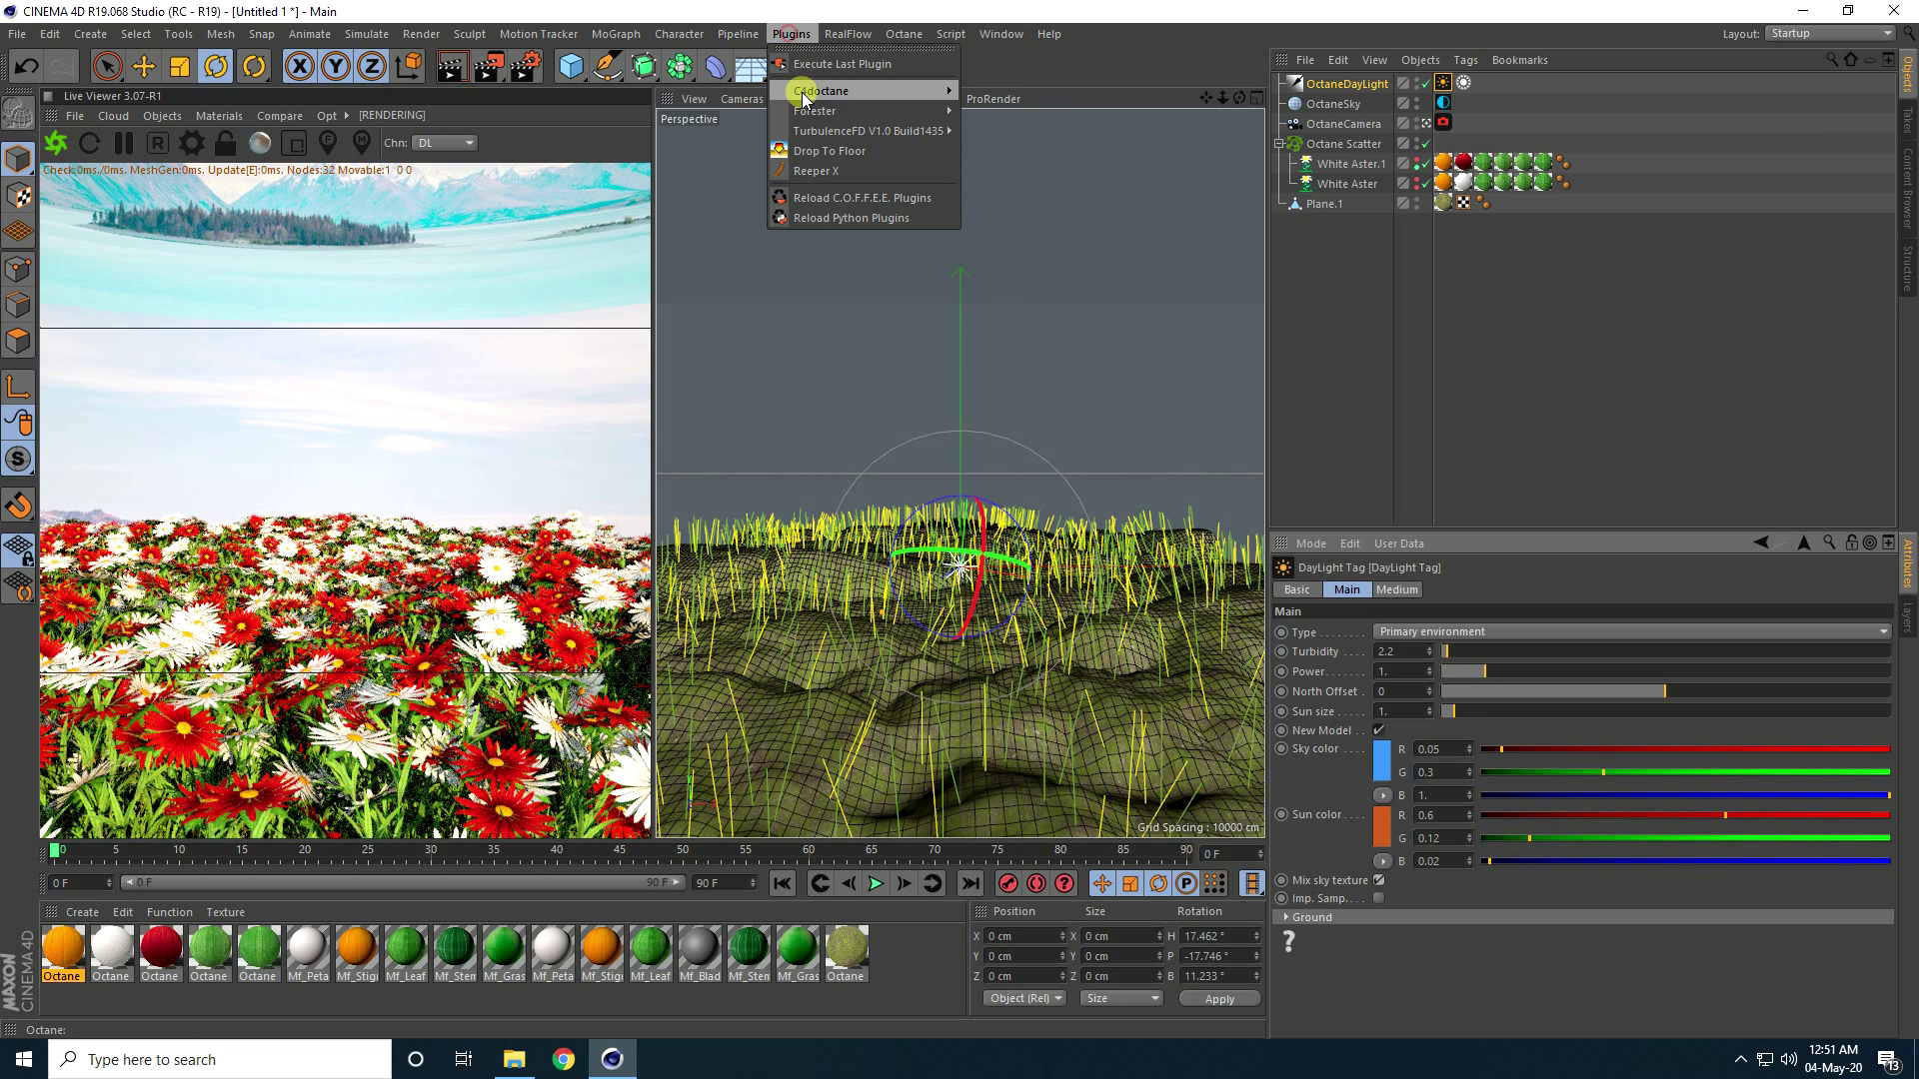
mouse_move(806, 118)
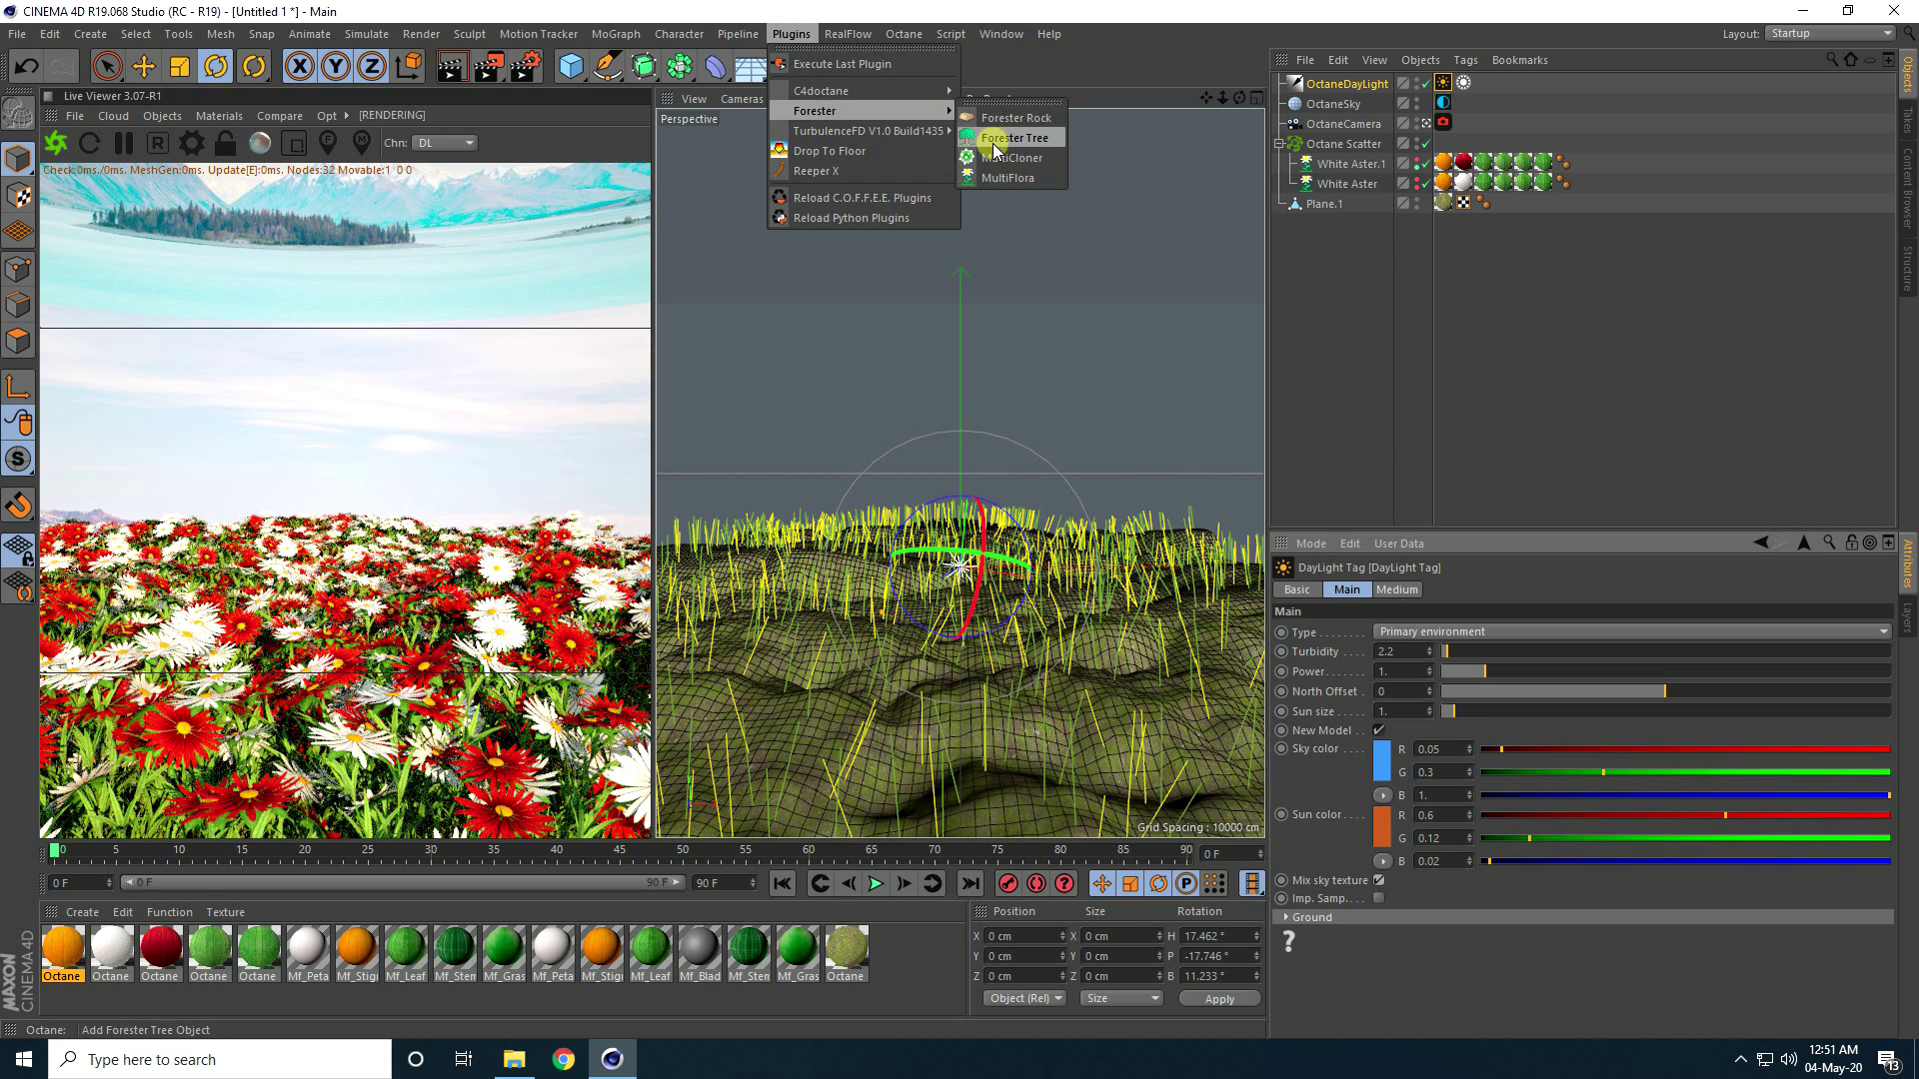
click(1035, 142)
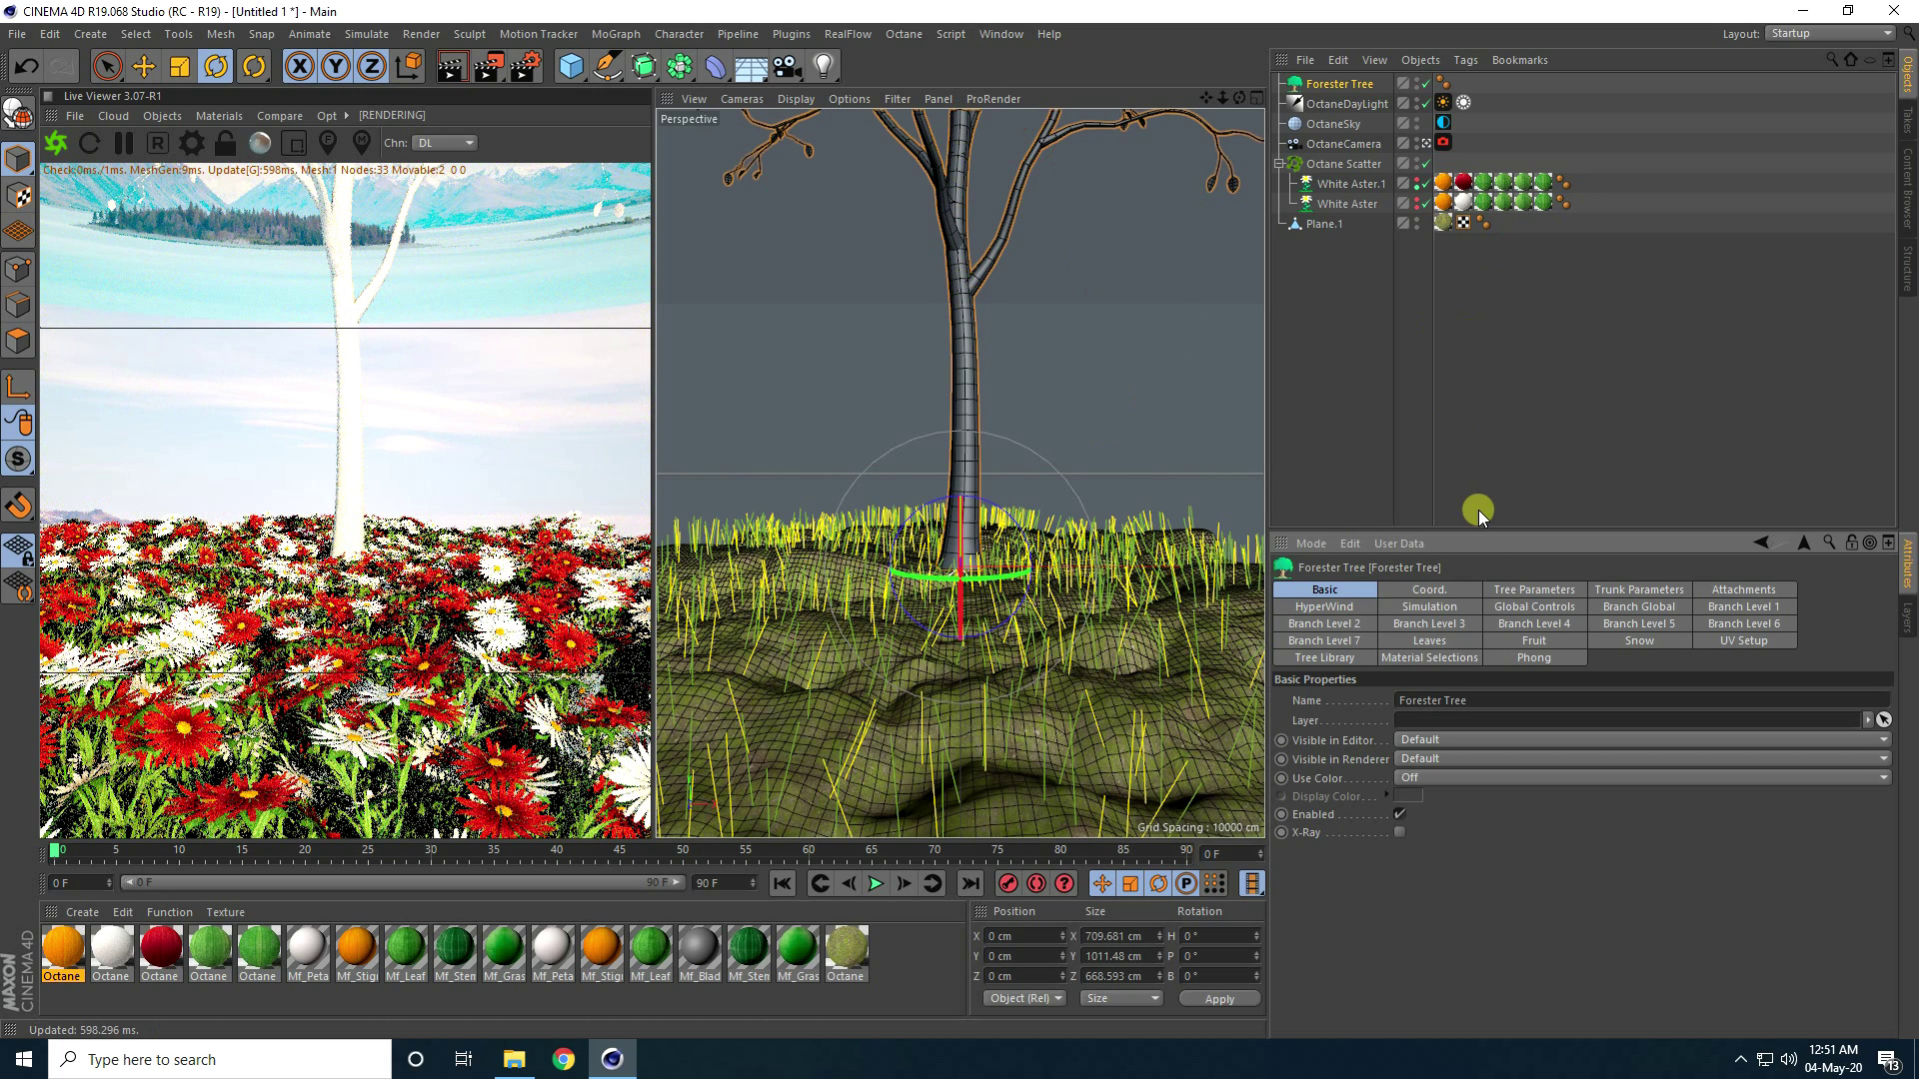
click(1298, 657)
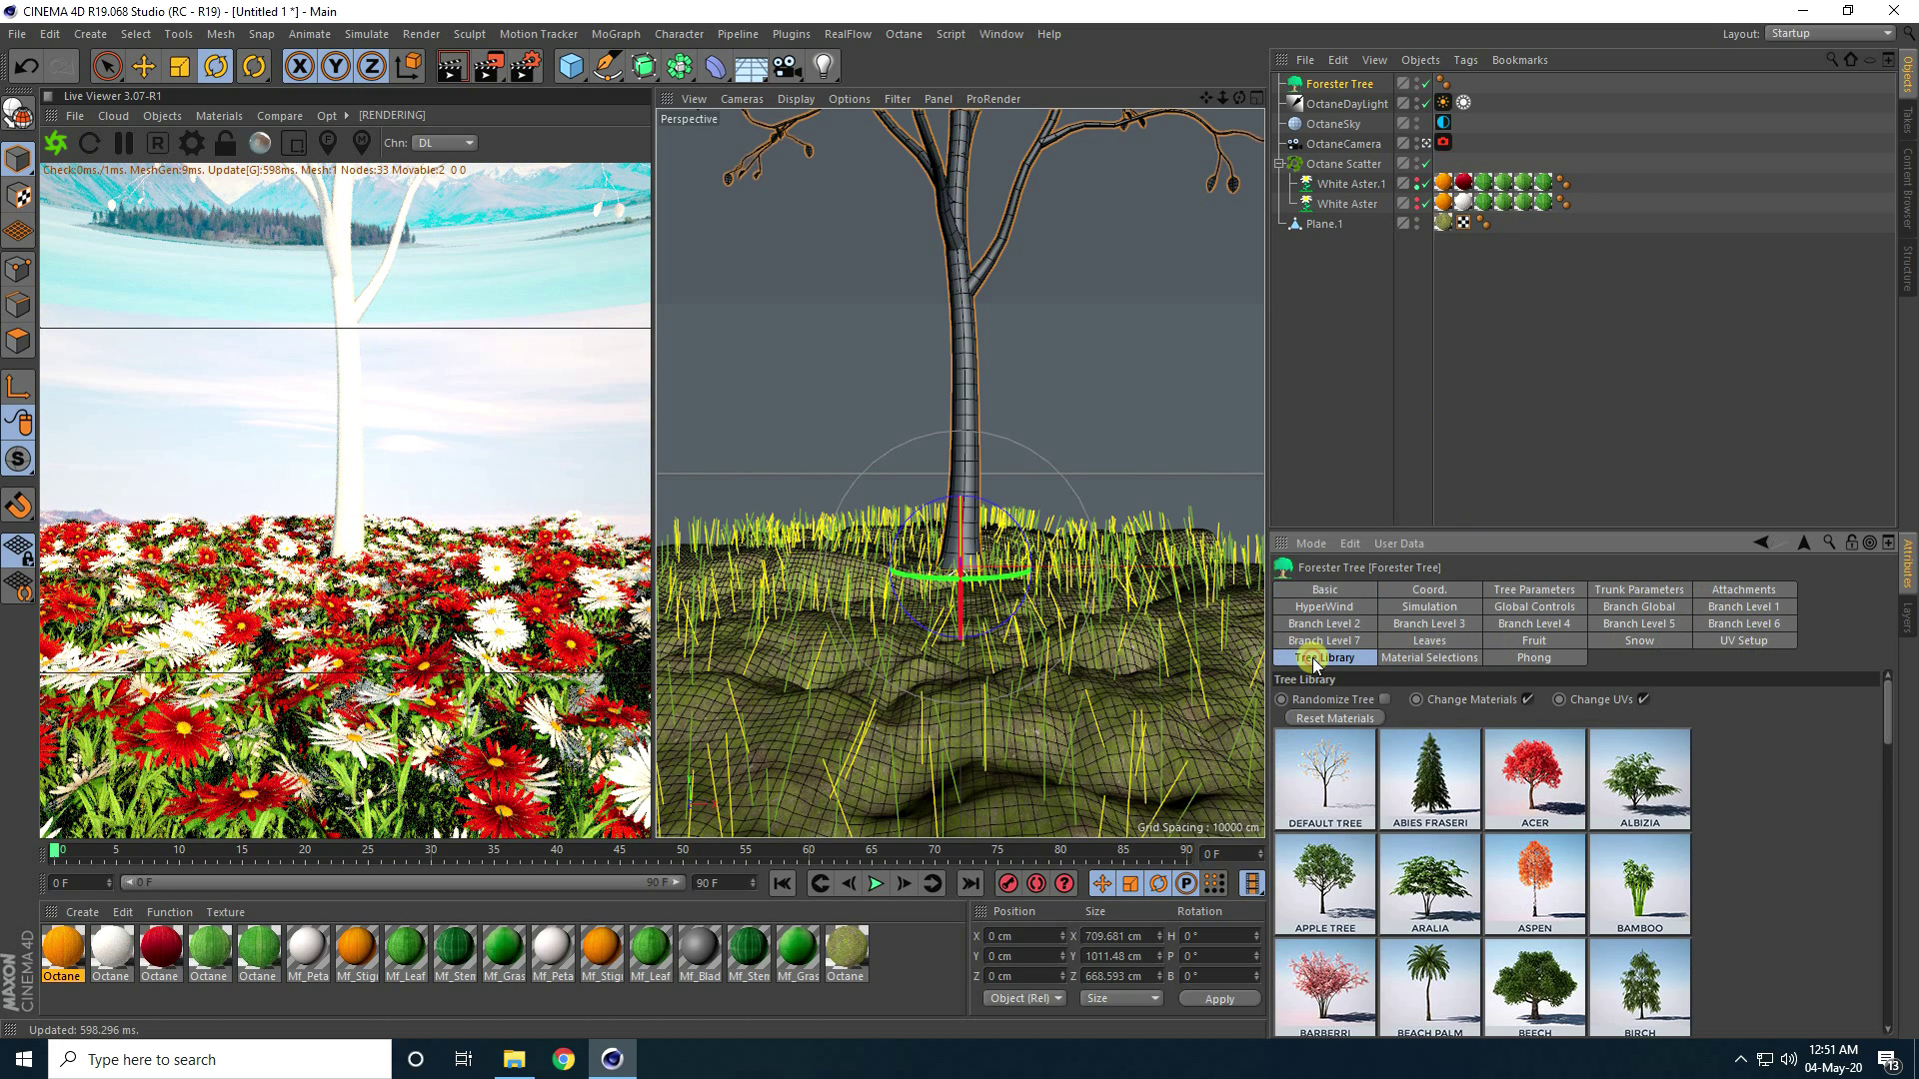
click(1533, 775)
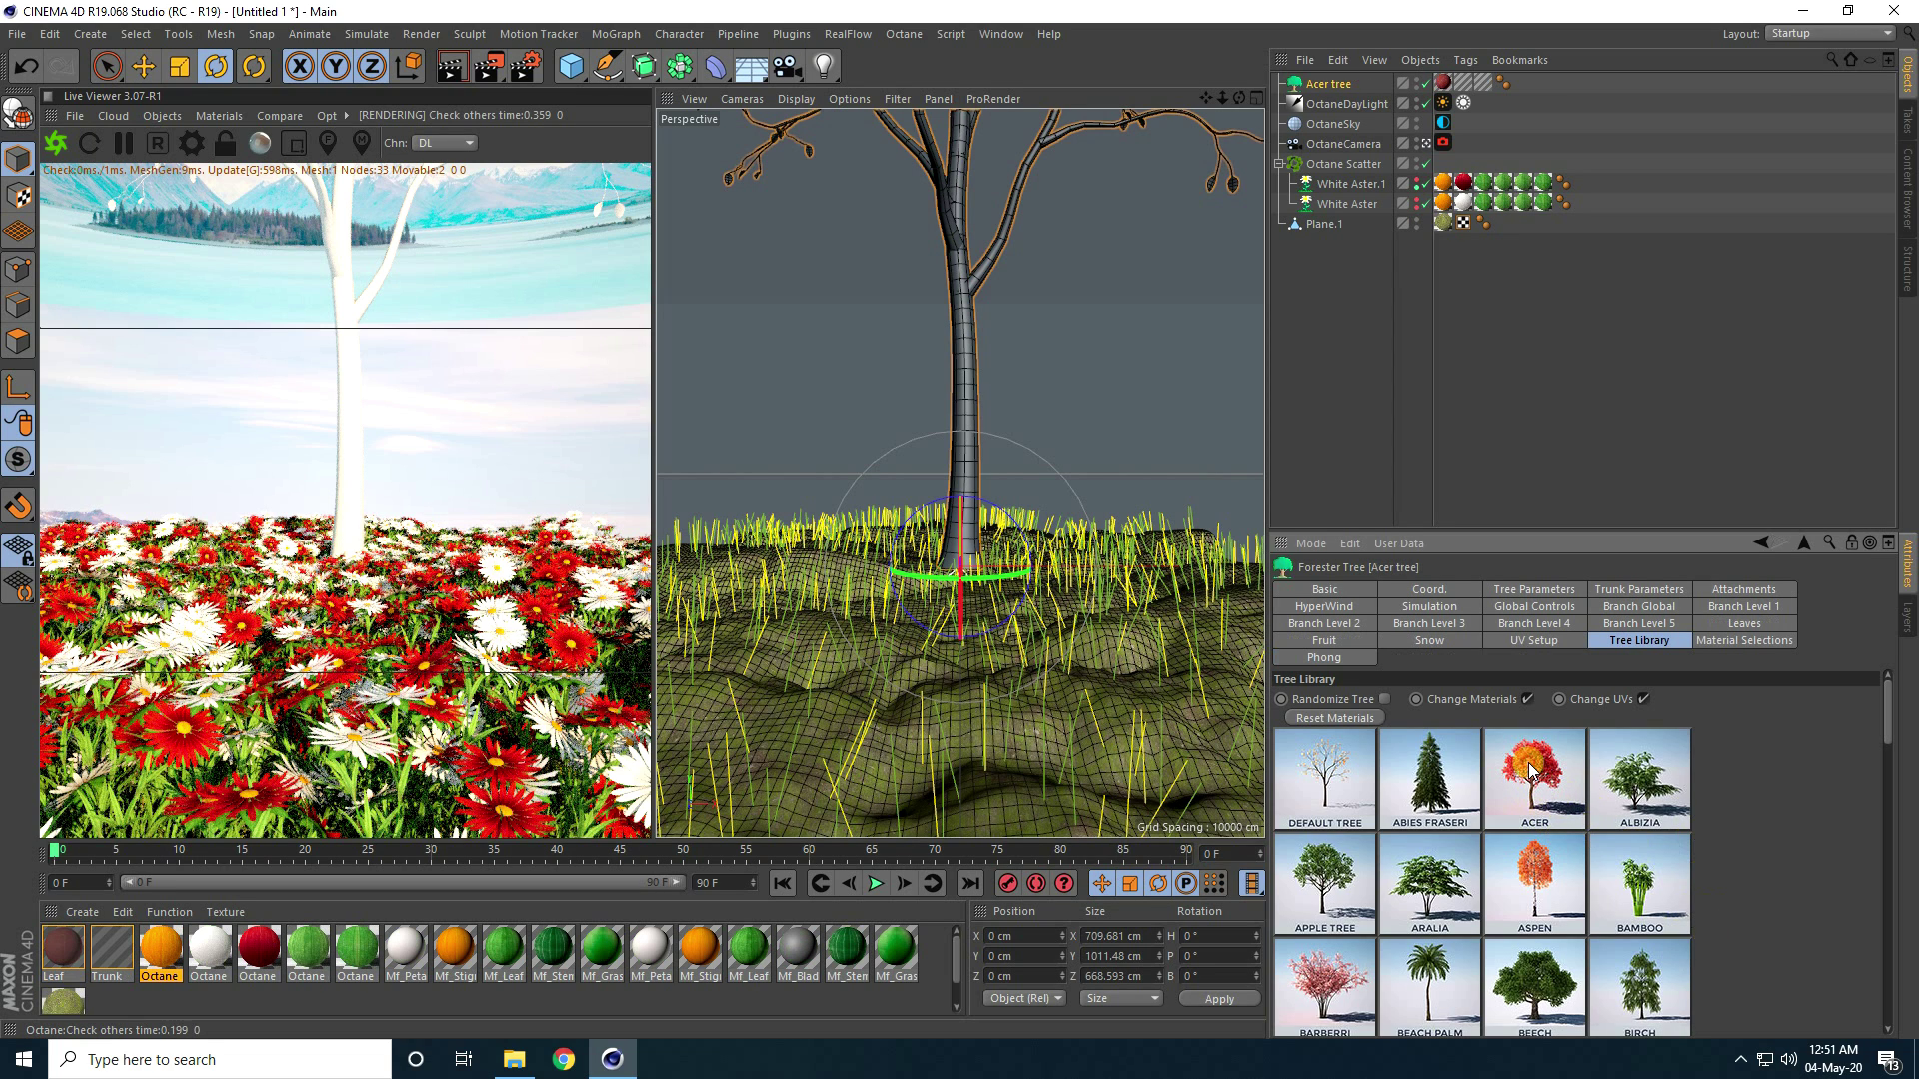
In the top view, move the Acer tree away from the camera along Z to about 290 cm
middle_click(969, 432)
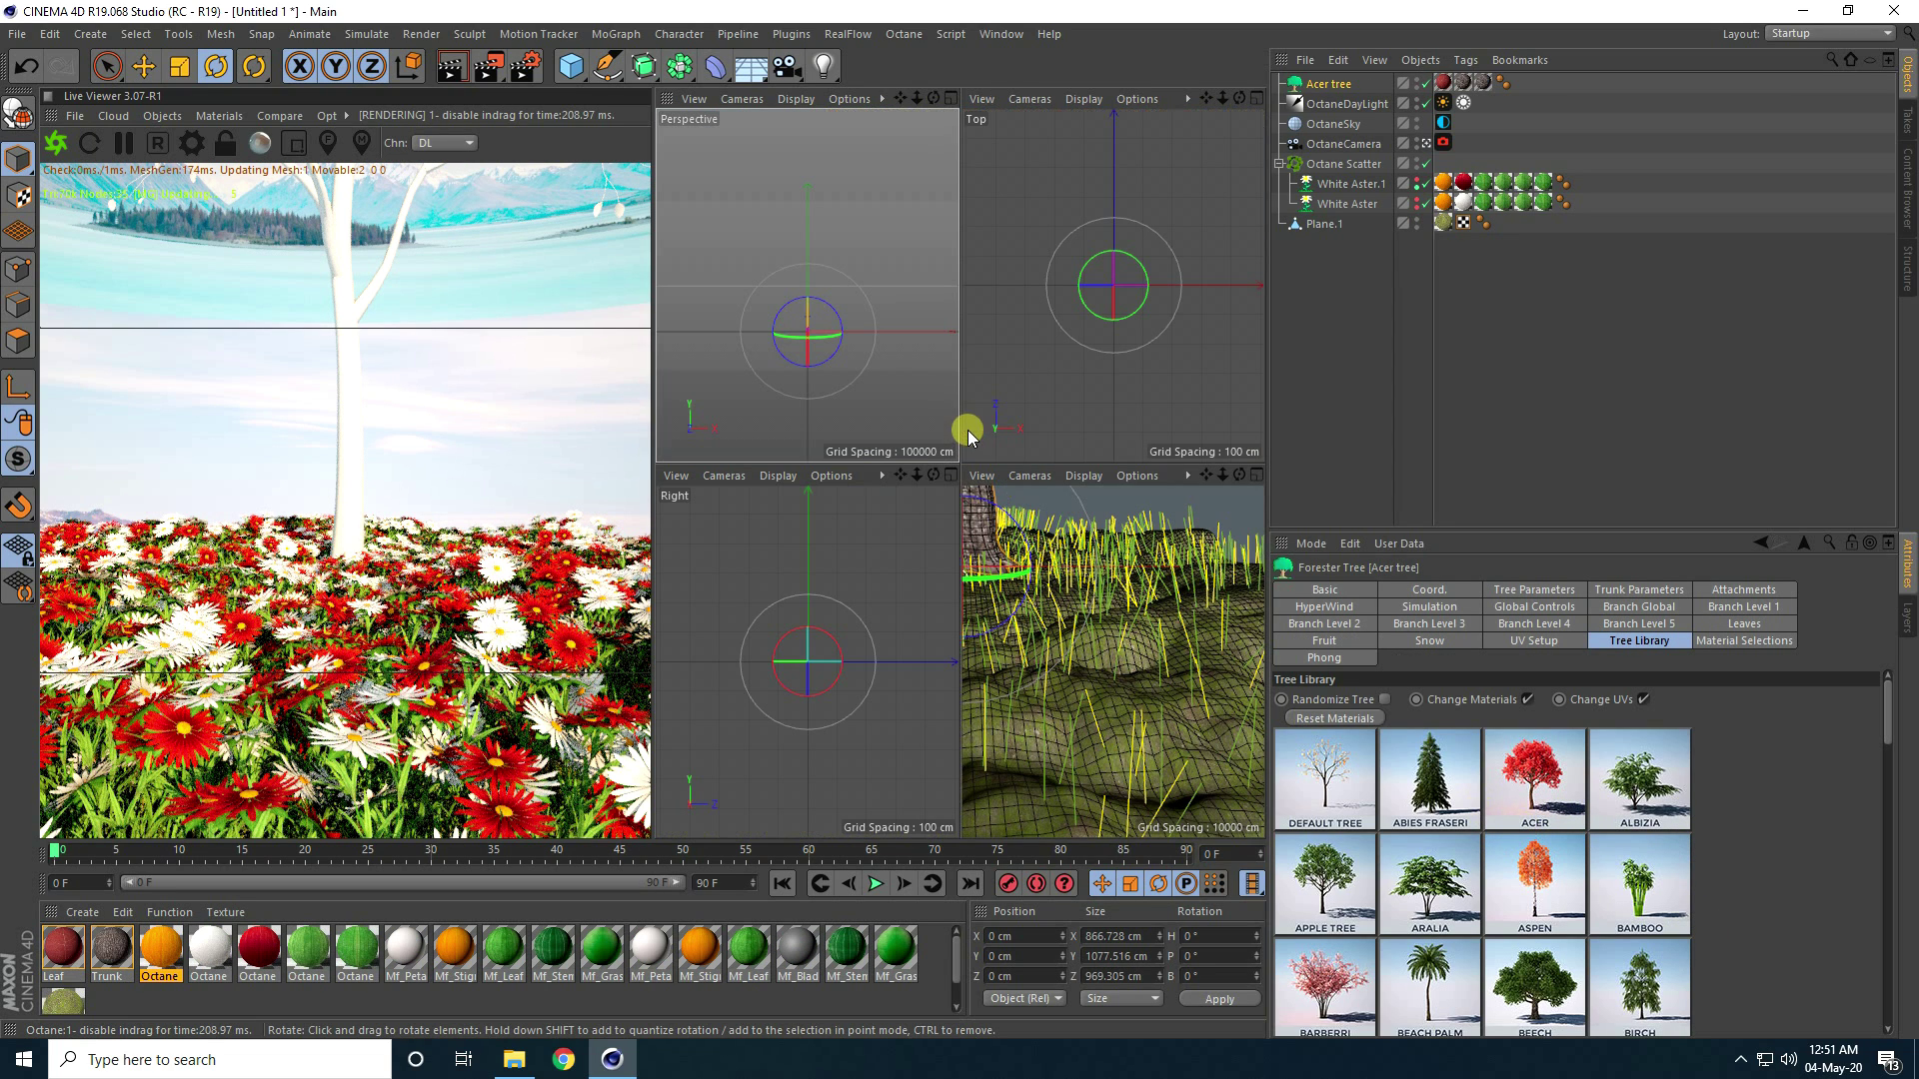
middle_click(1010, 362)
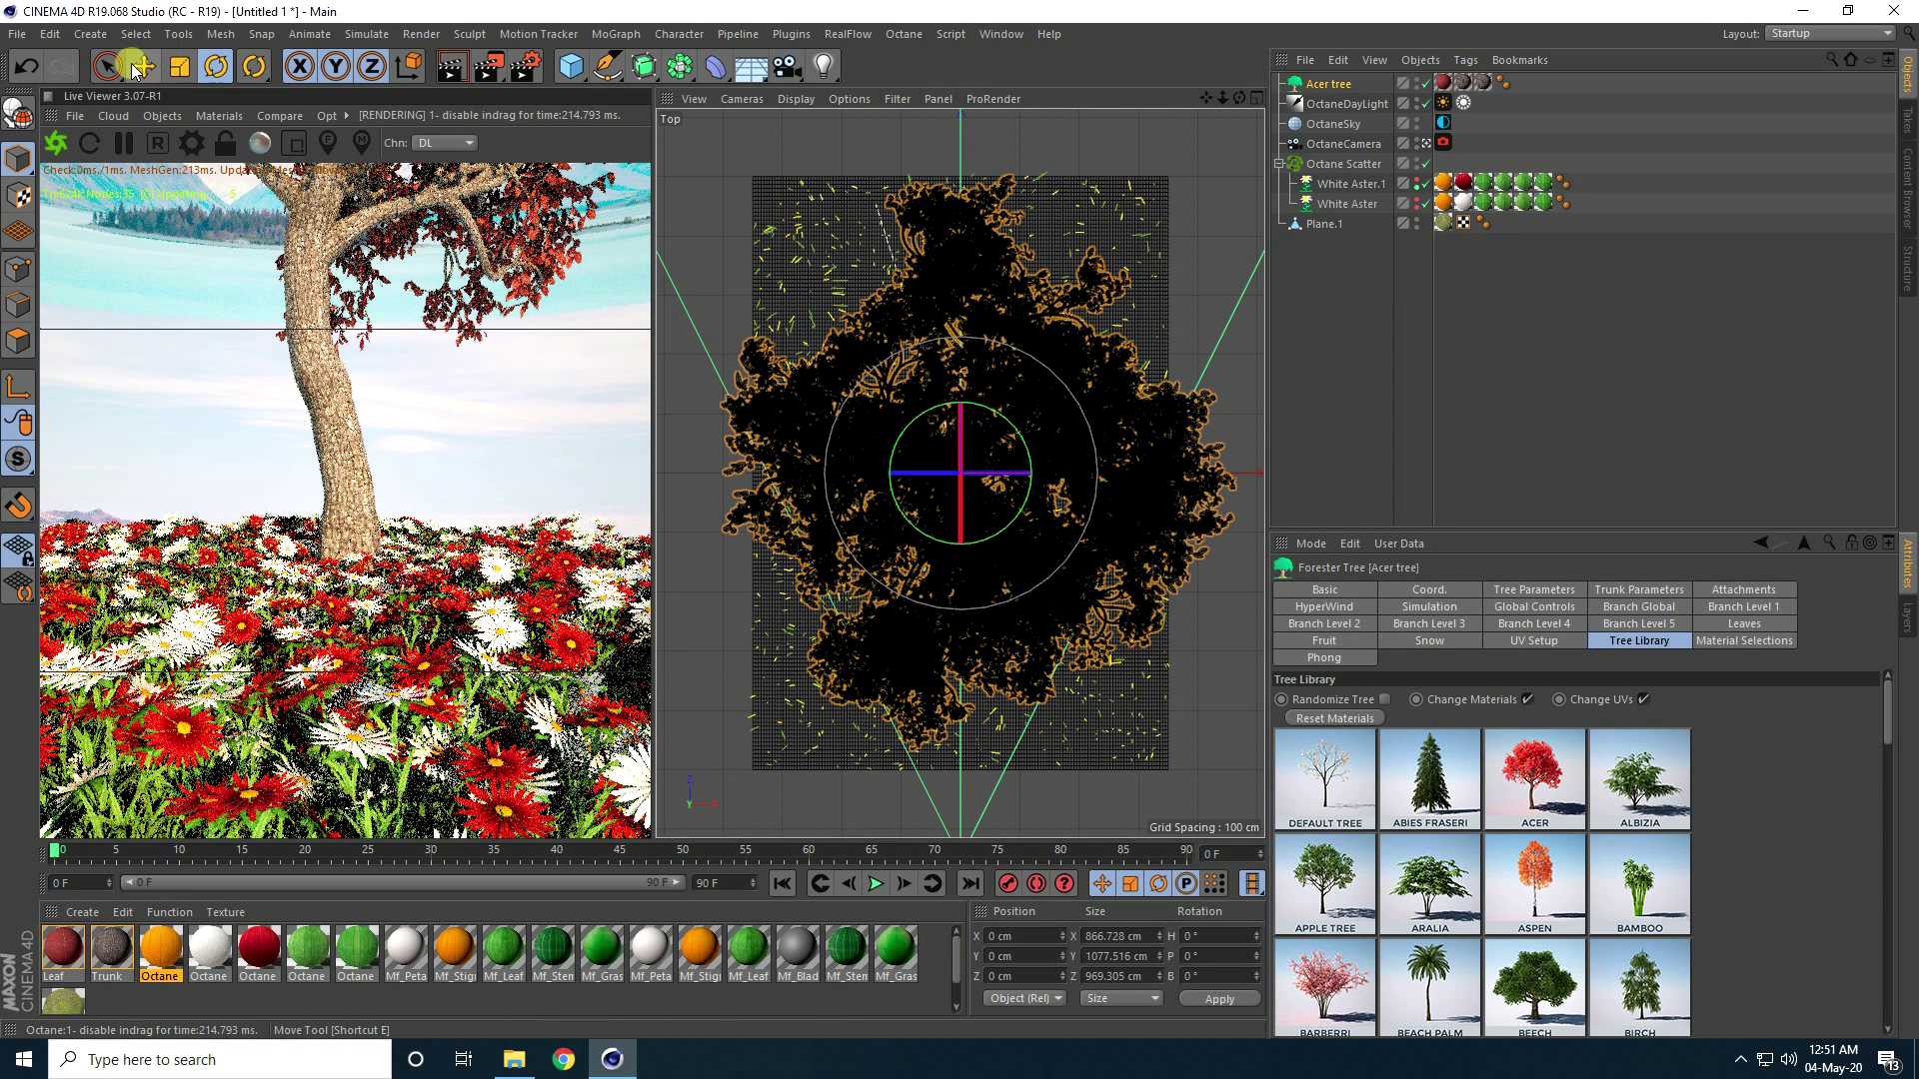
key(e)
drag(962, 362, 962, 187)
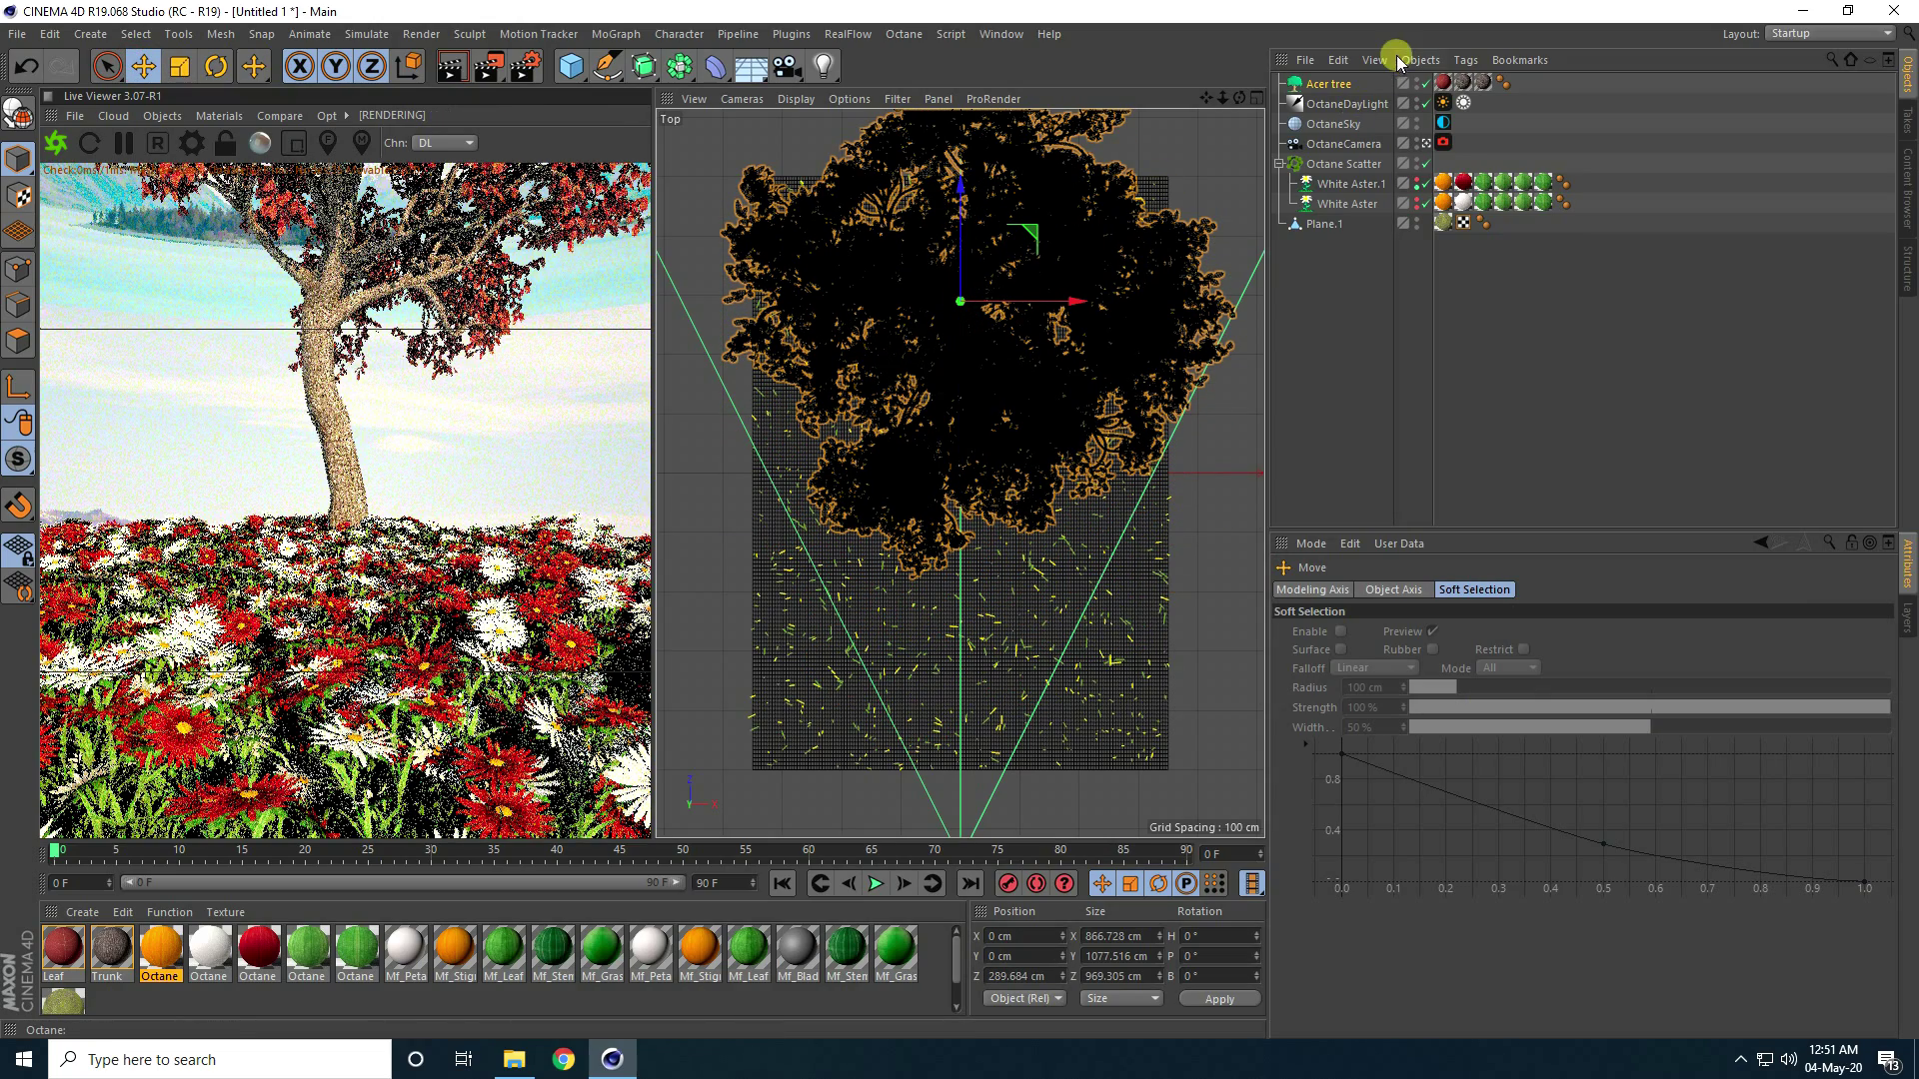
Set the Acer tree's Tree Size to 0.2 in its tree parameters
click(1327, 84)
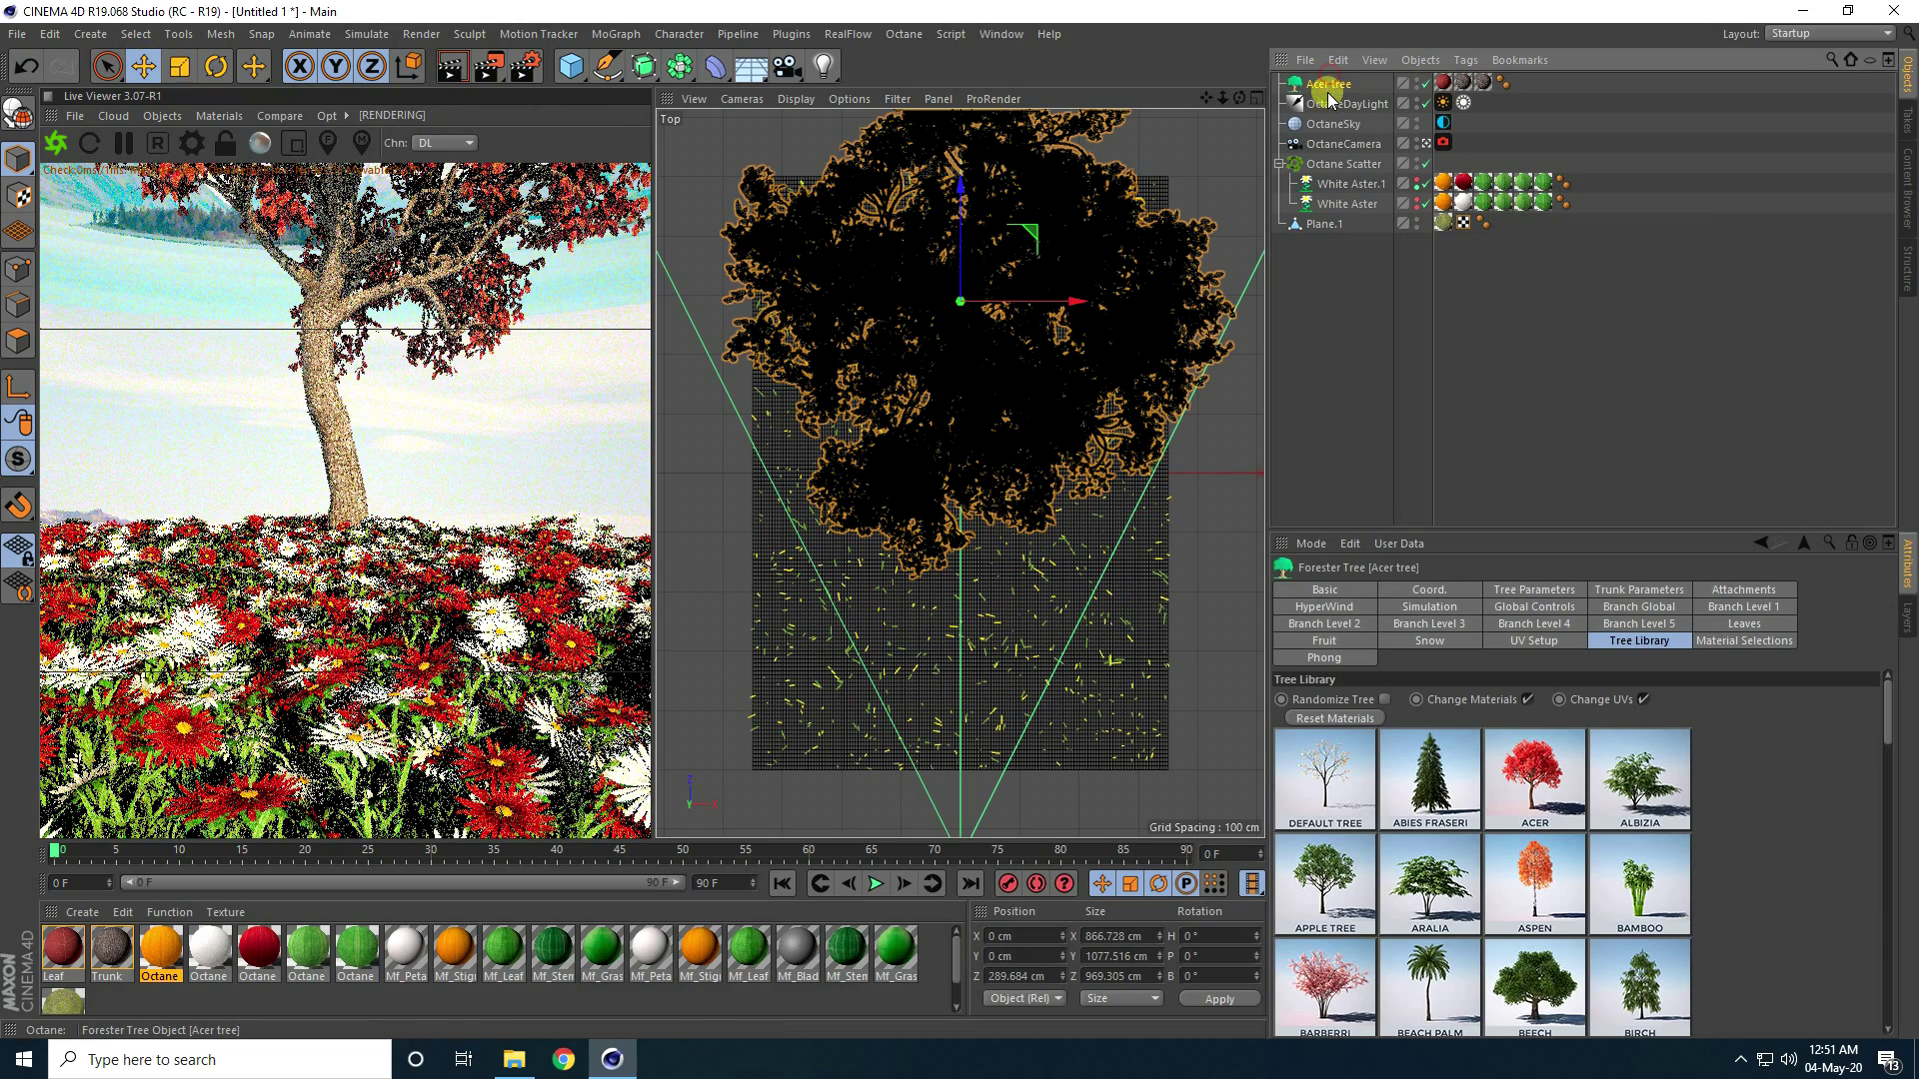
click(1534, 589)
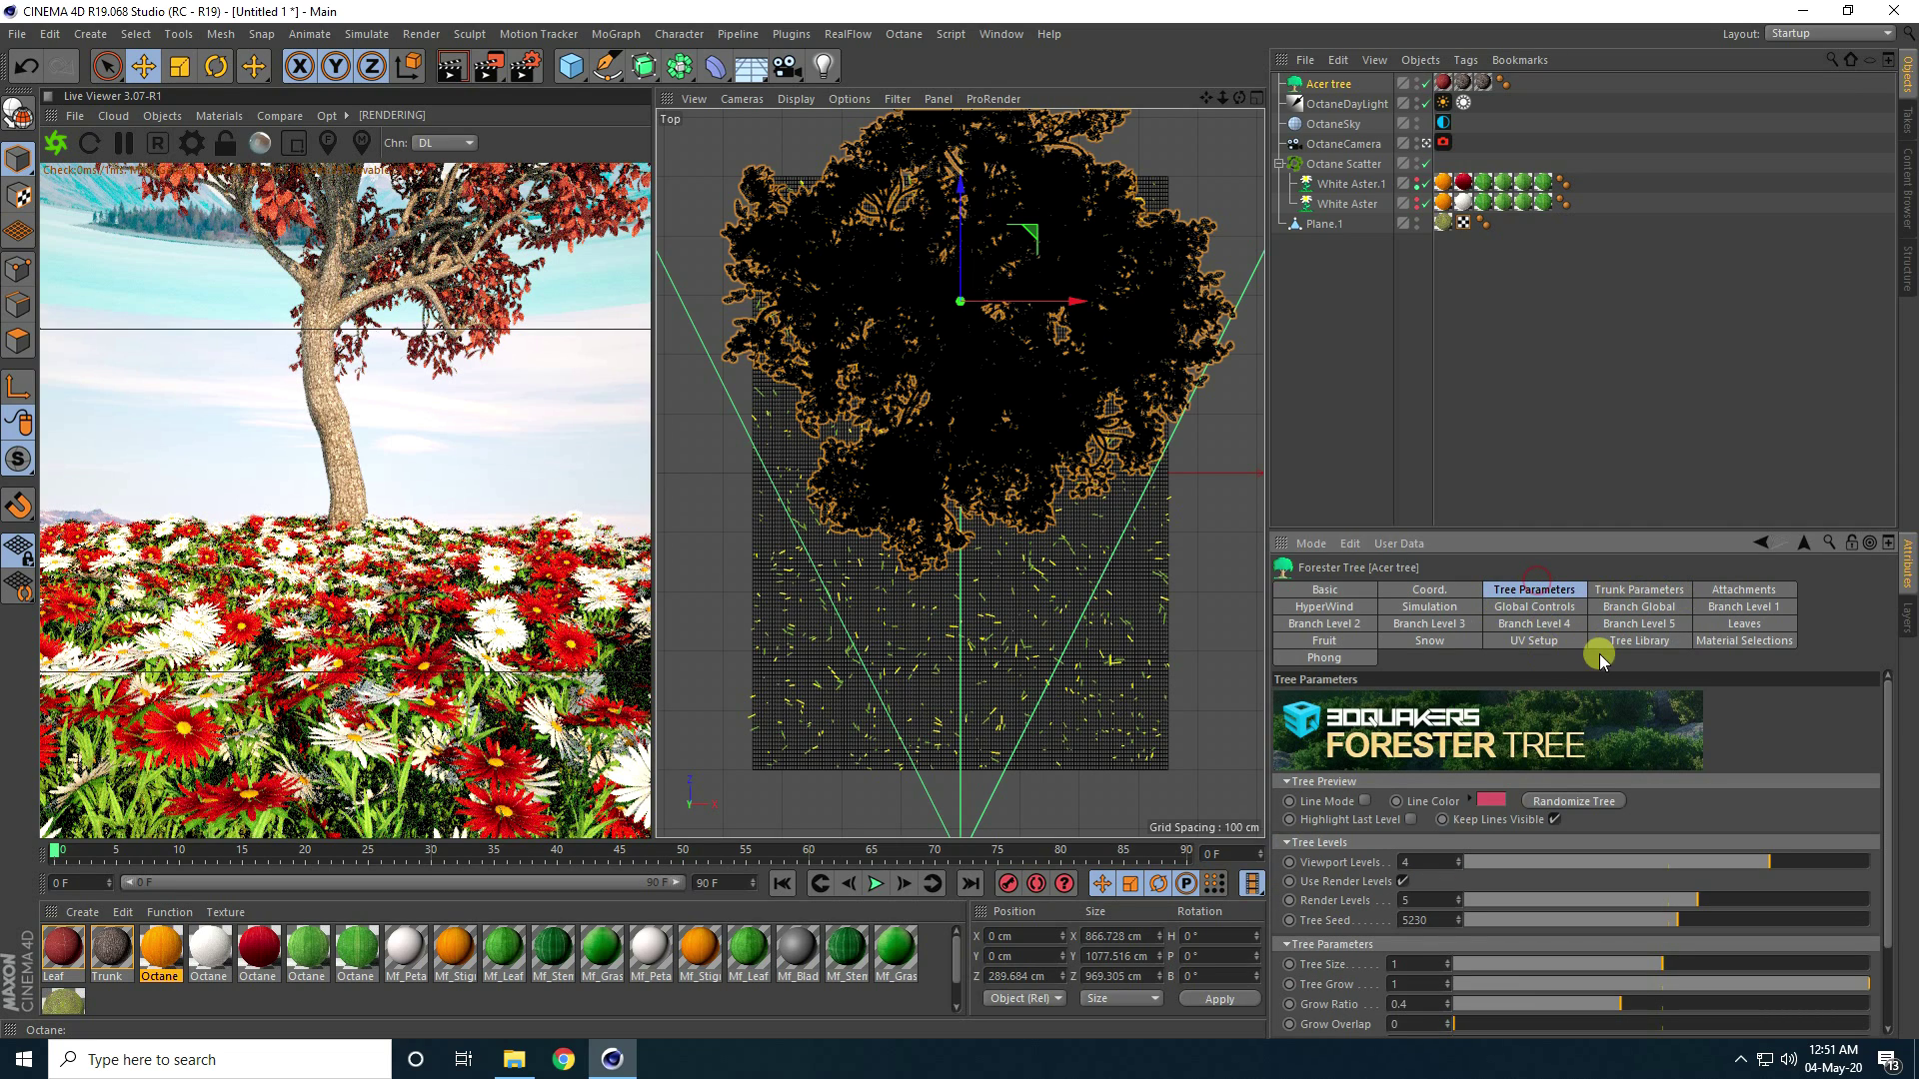
drag(1886, 789, 1885, 903)
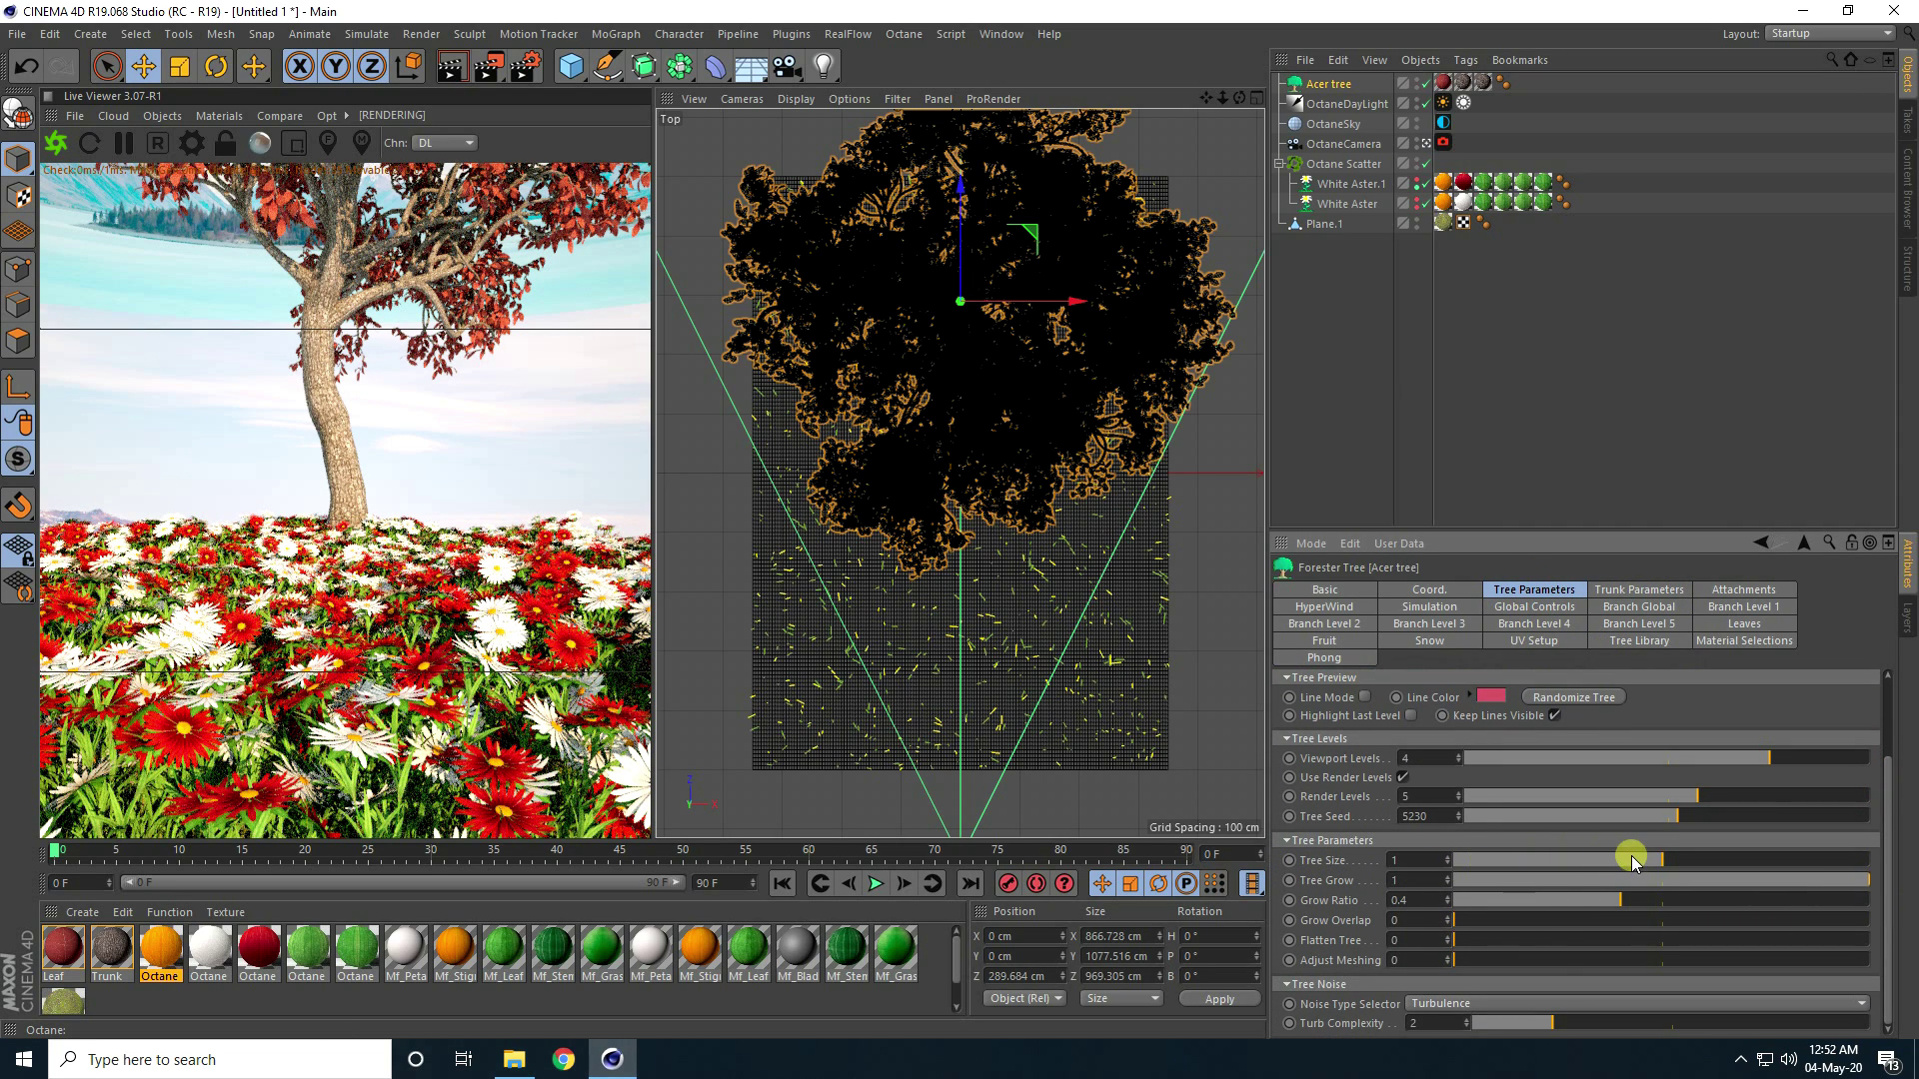
drag(1647, 861, 1597, 863)
click(1405, 860)
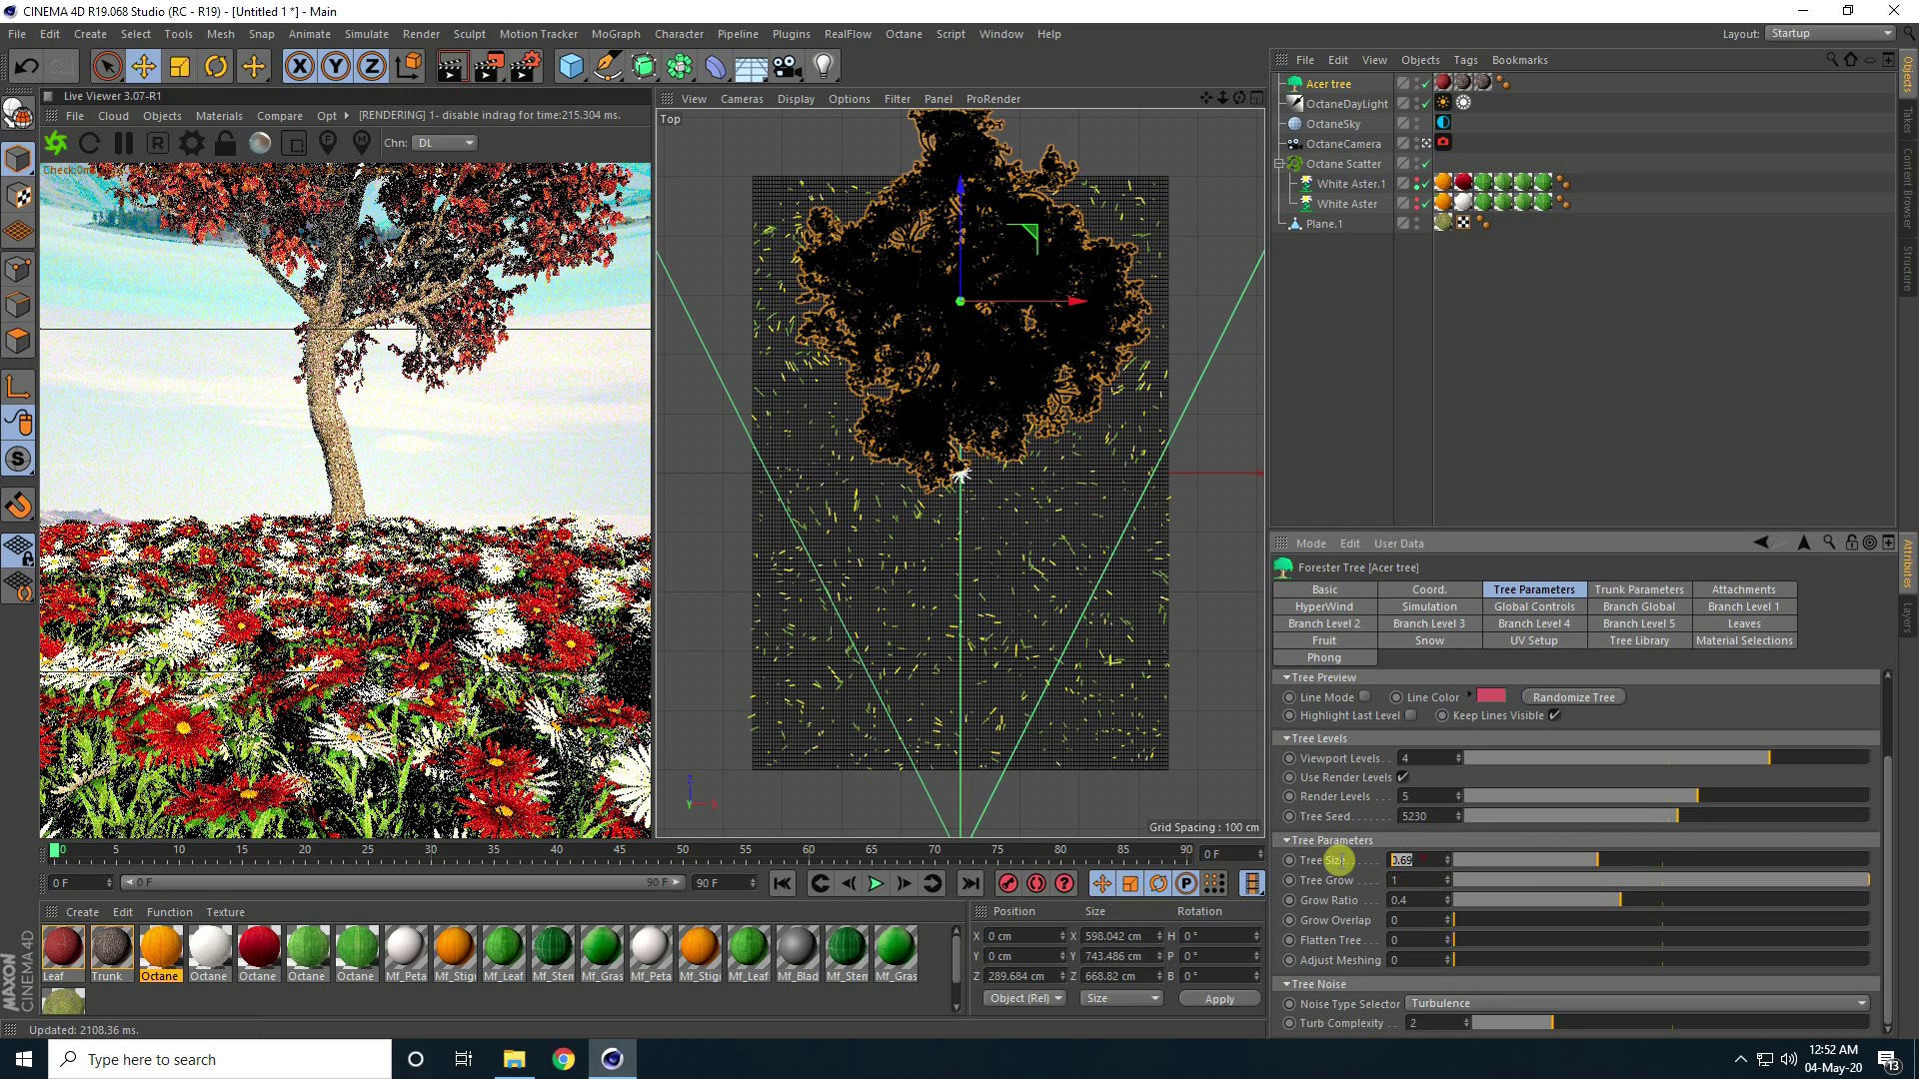
text(0.2)
key(Return)
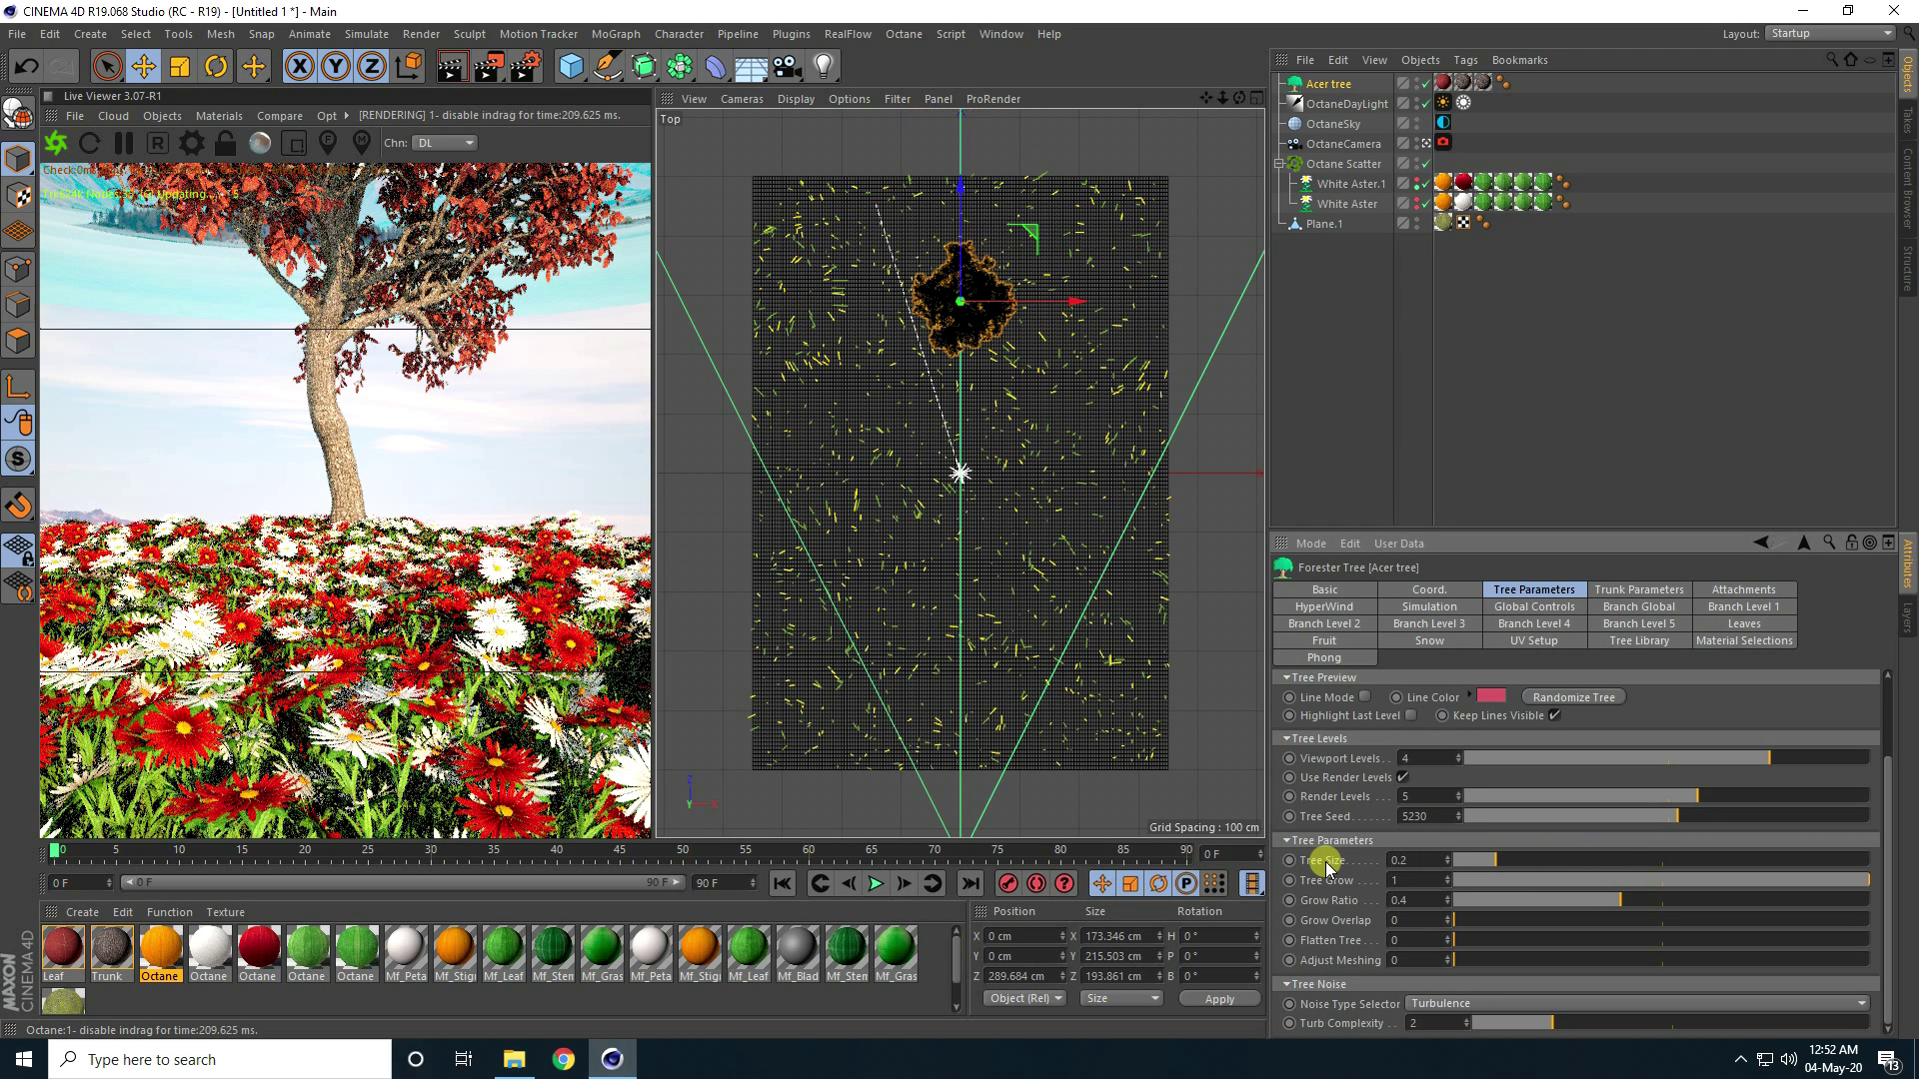
Check the tree in the perspective view, try a Tree Size of 0.4 and settle on 0.3
middle_click(891, 459)
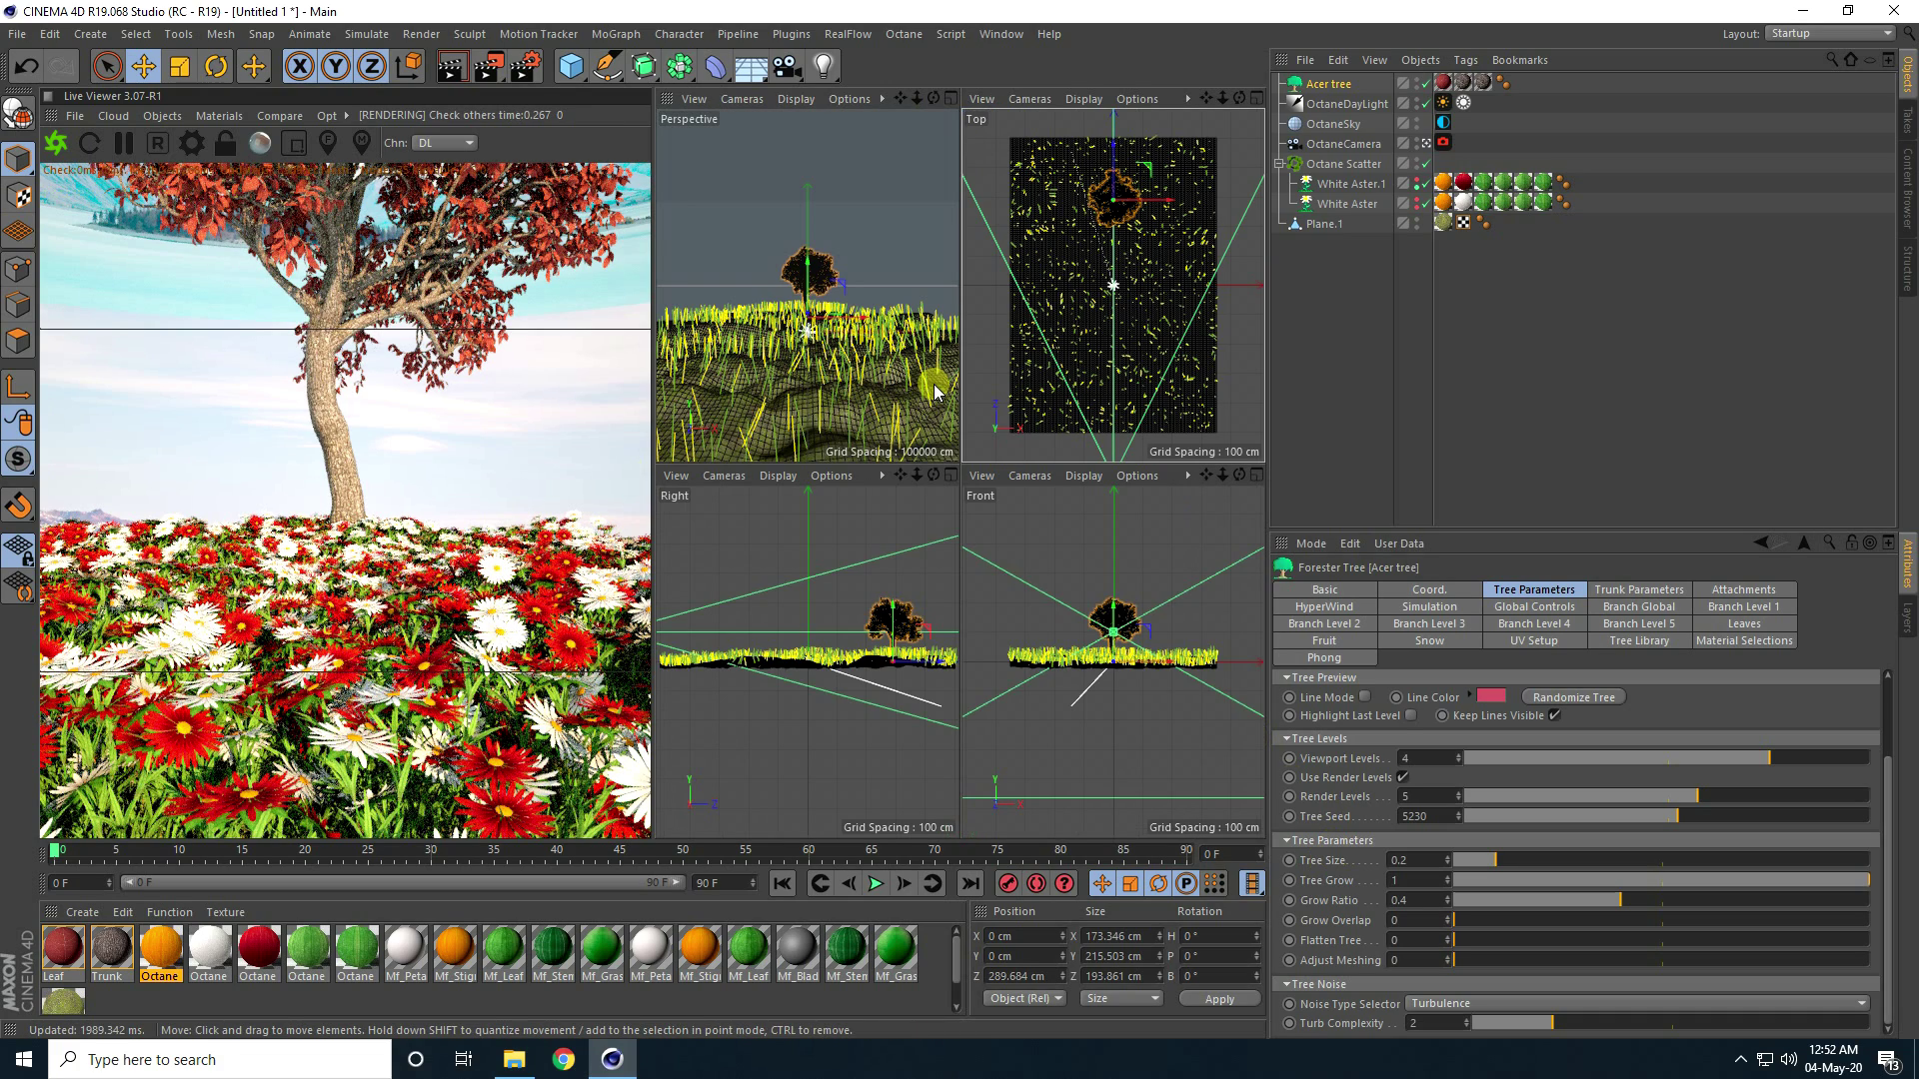
middle_click(920, 372)
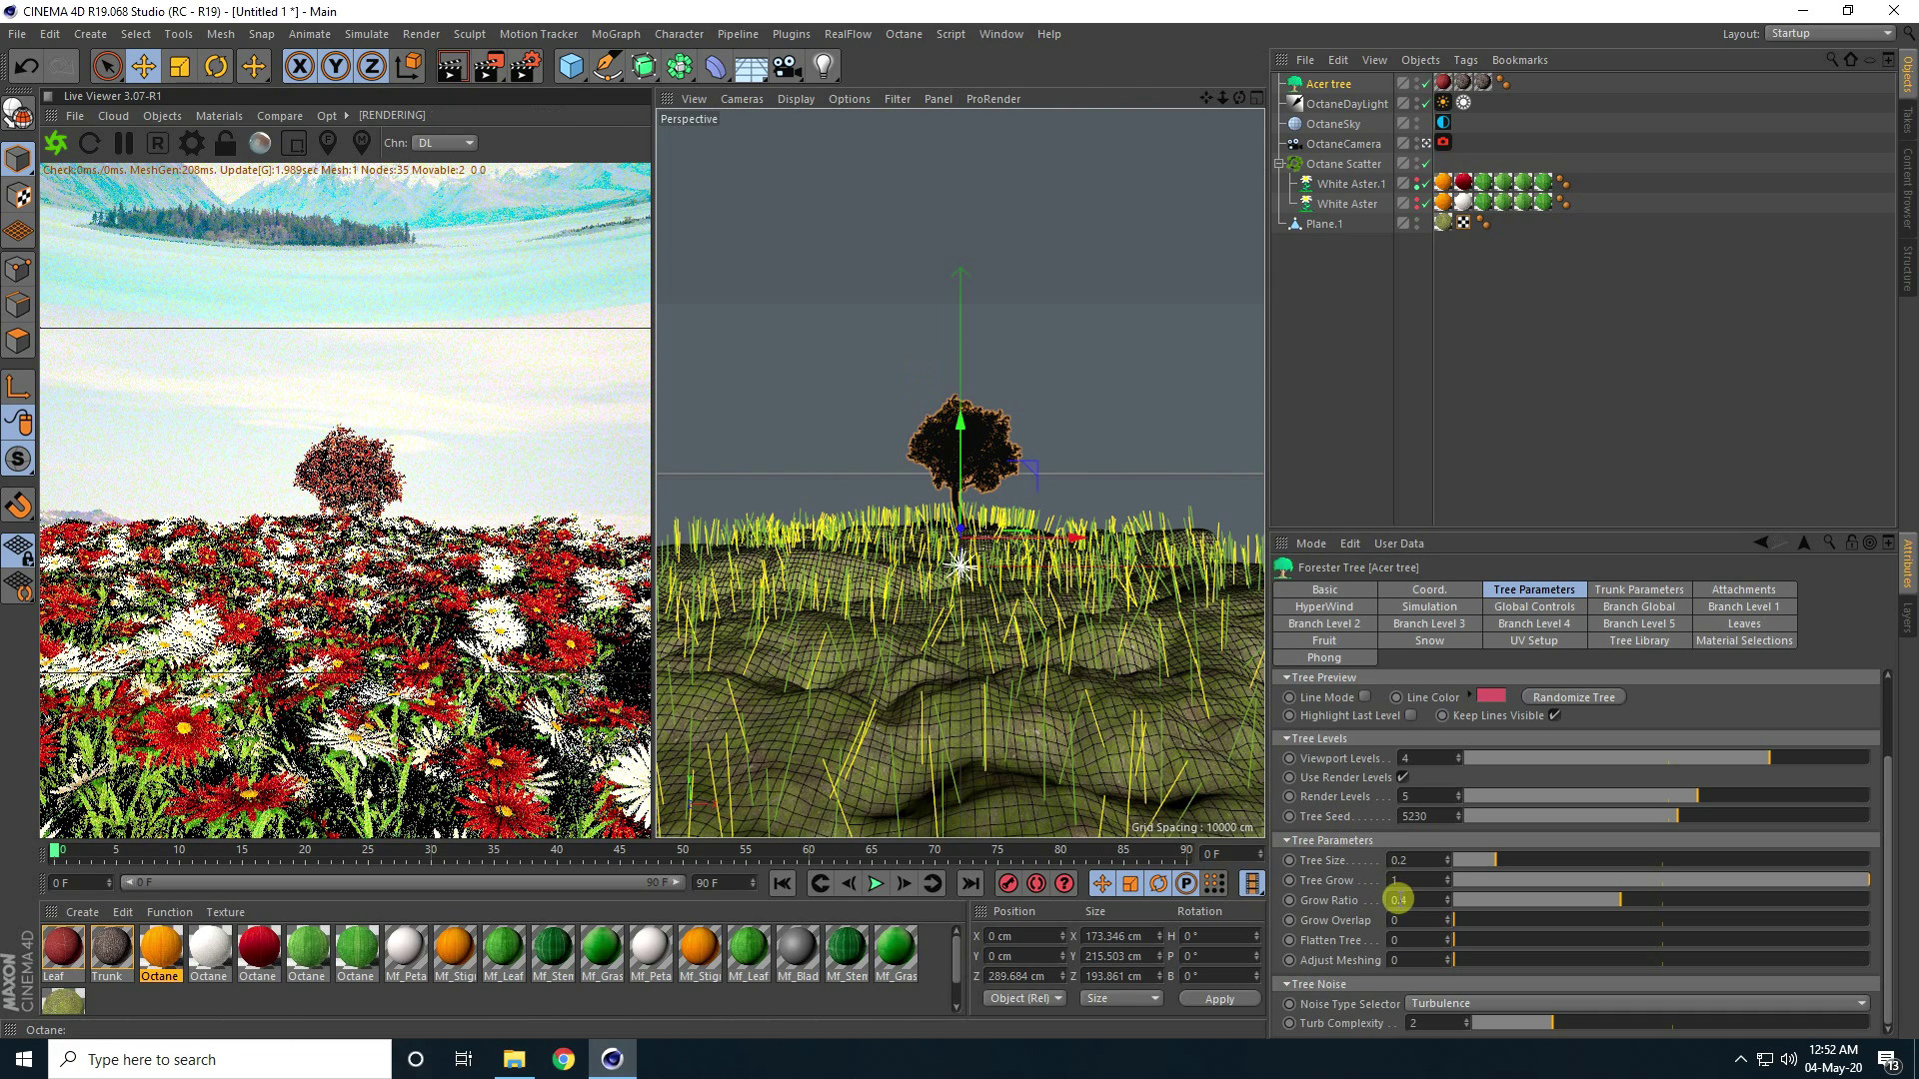
click(1419, 859)
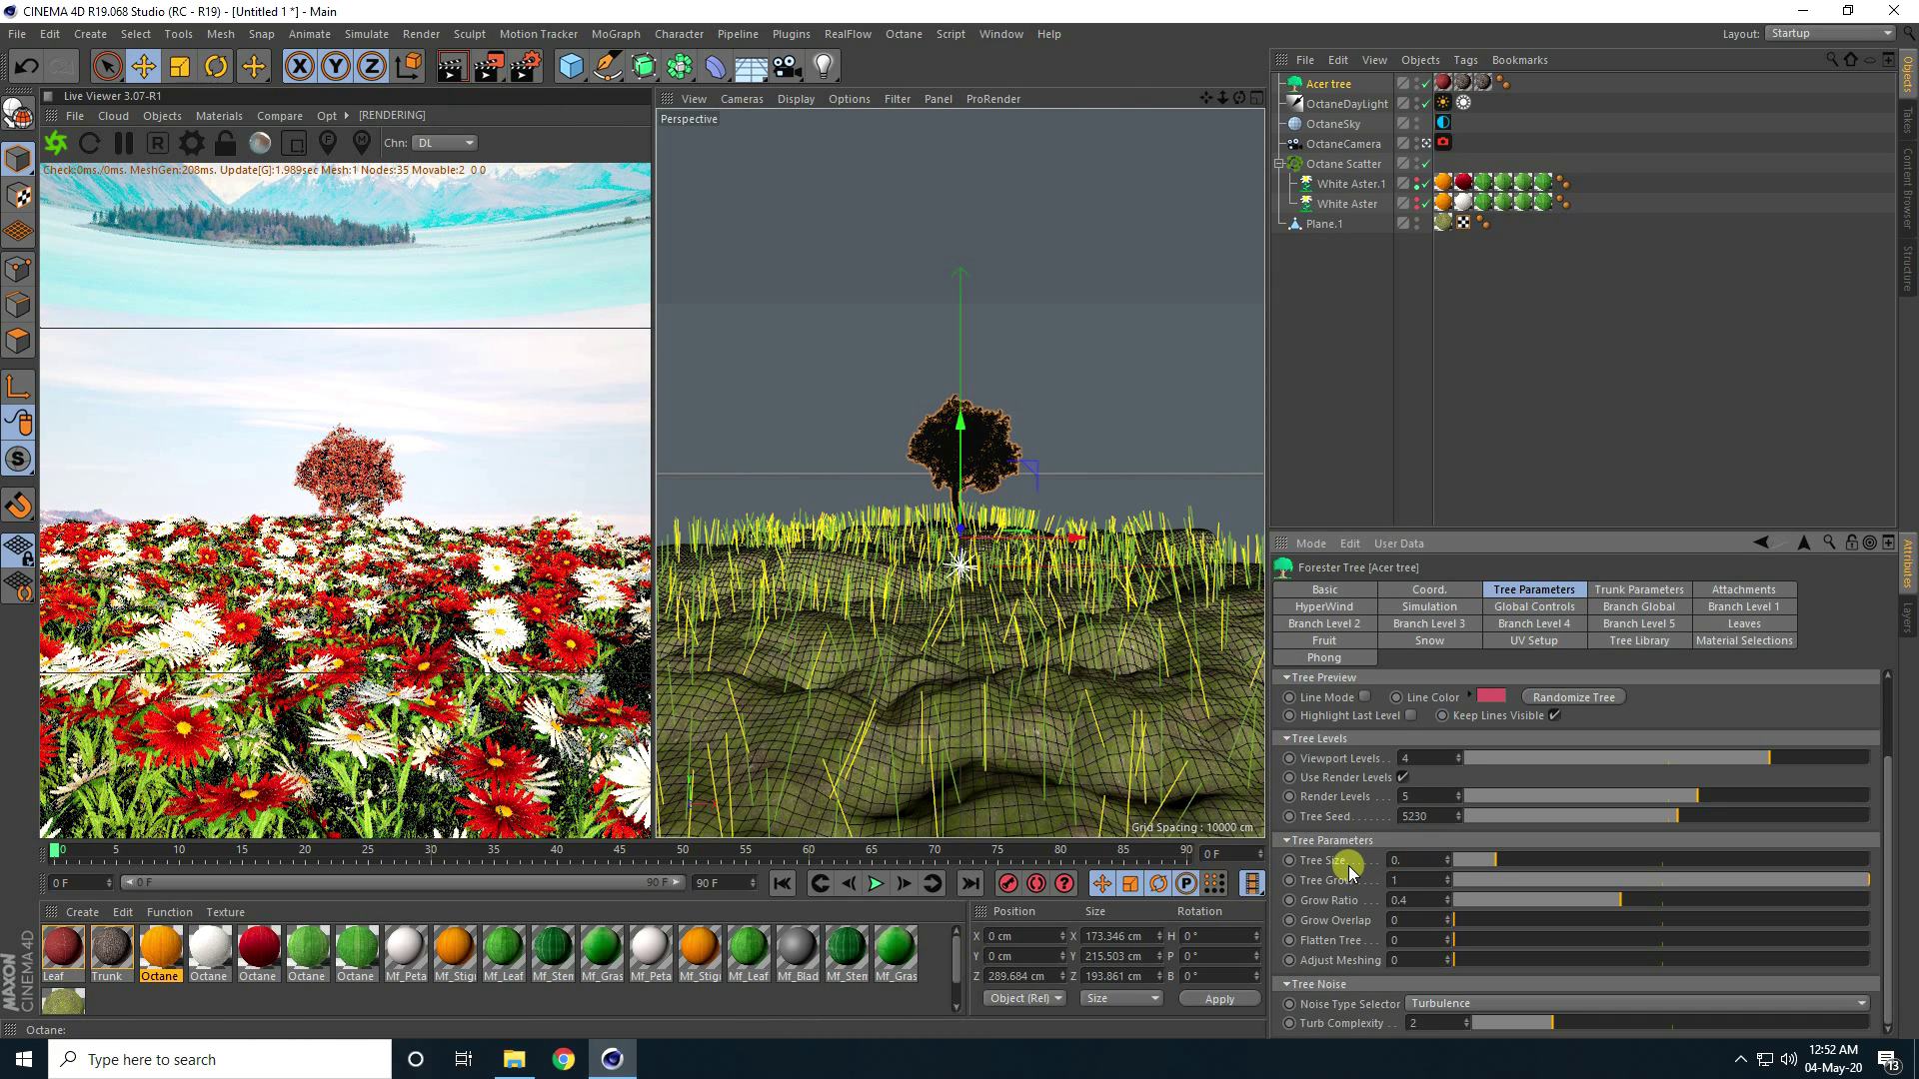
key(Return)
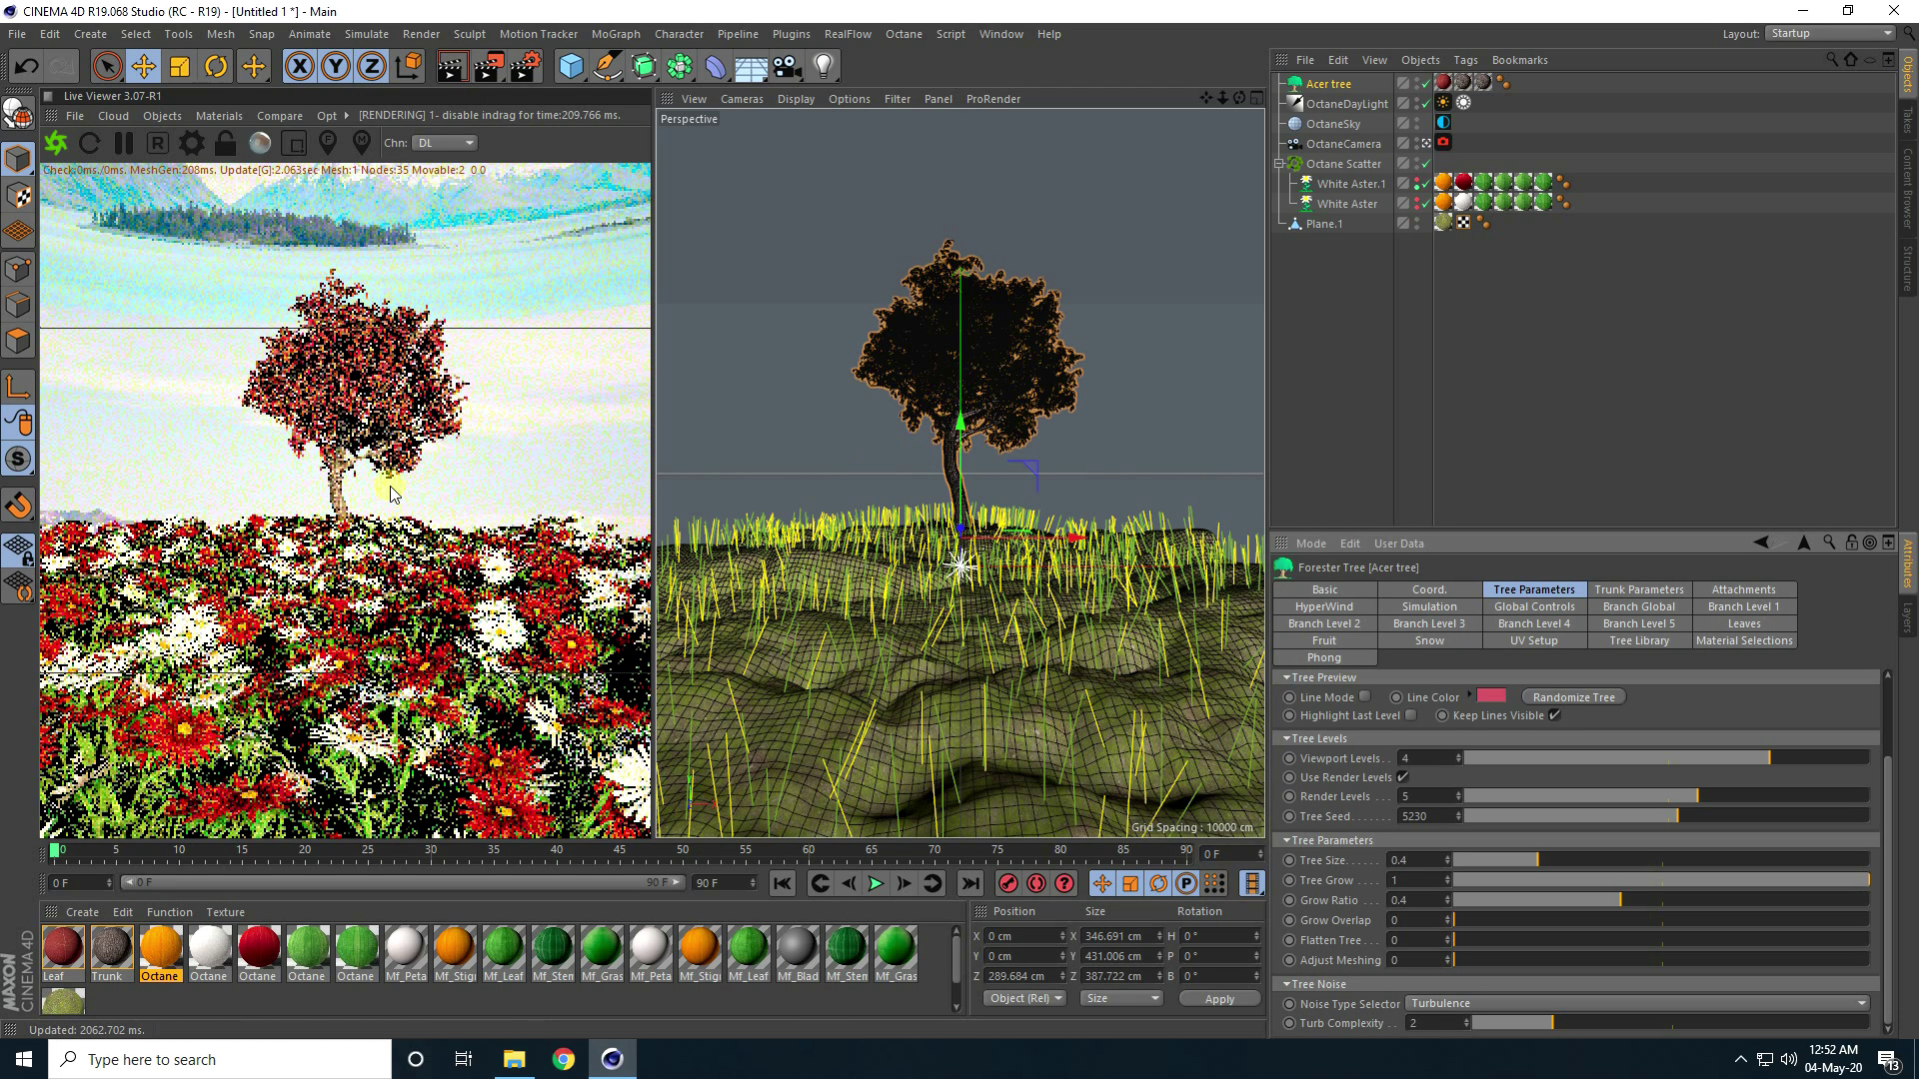
click(1417, 858)
text(0)
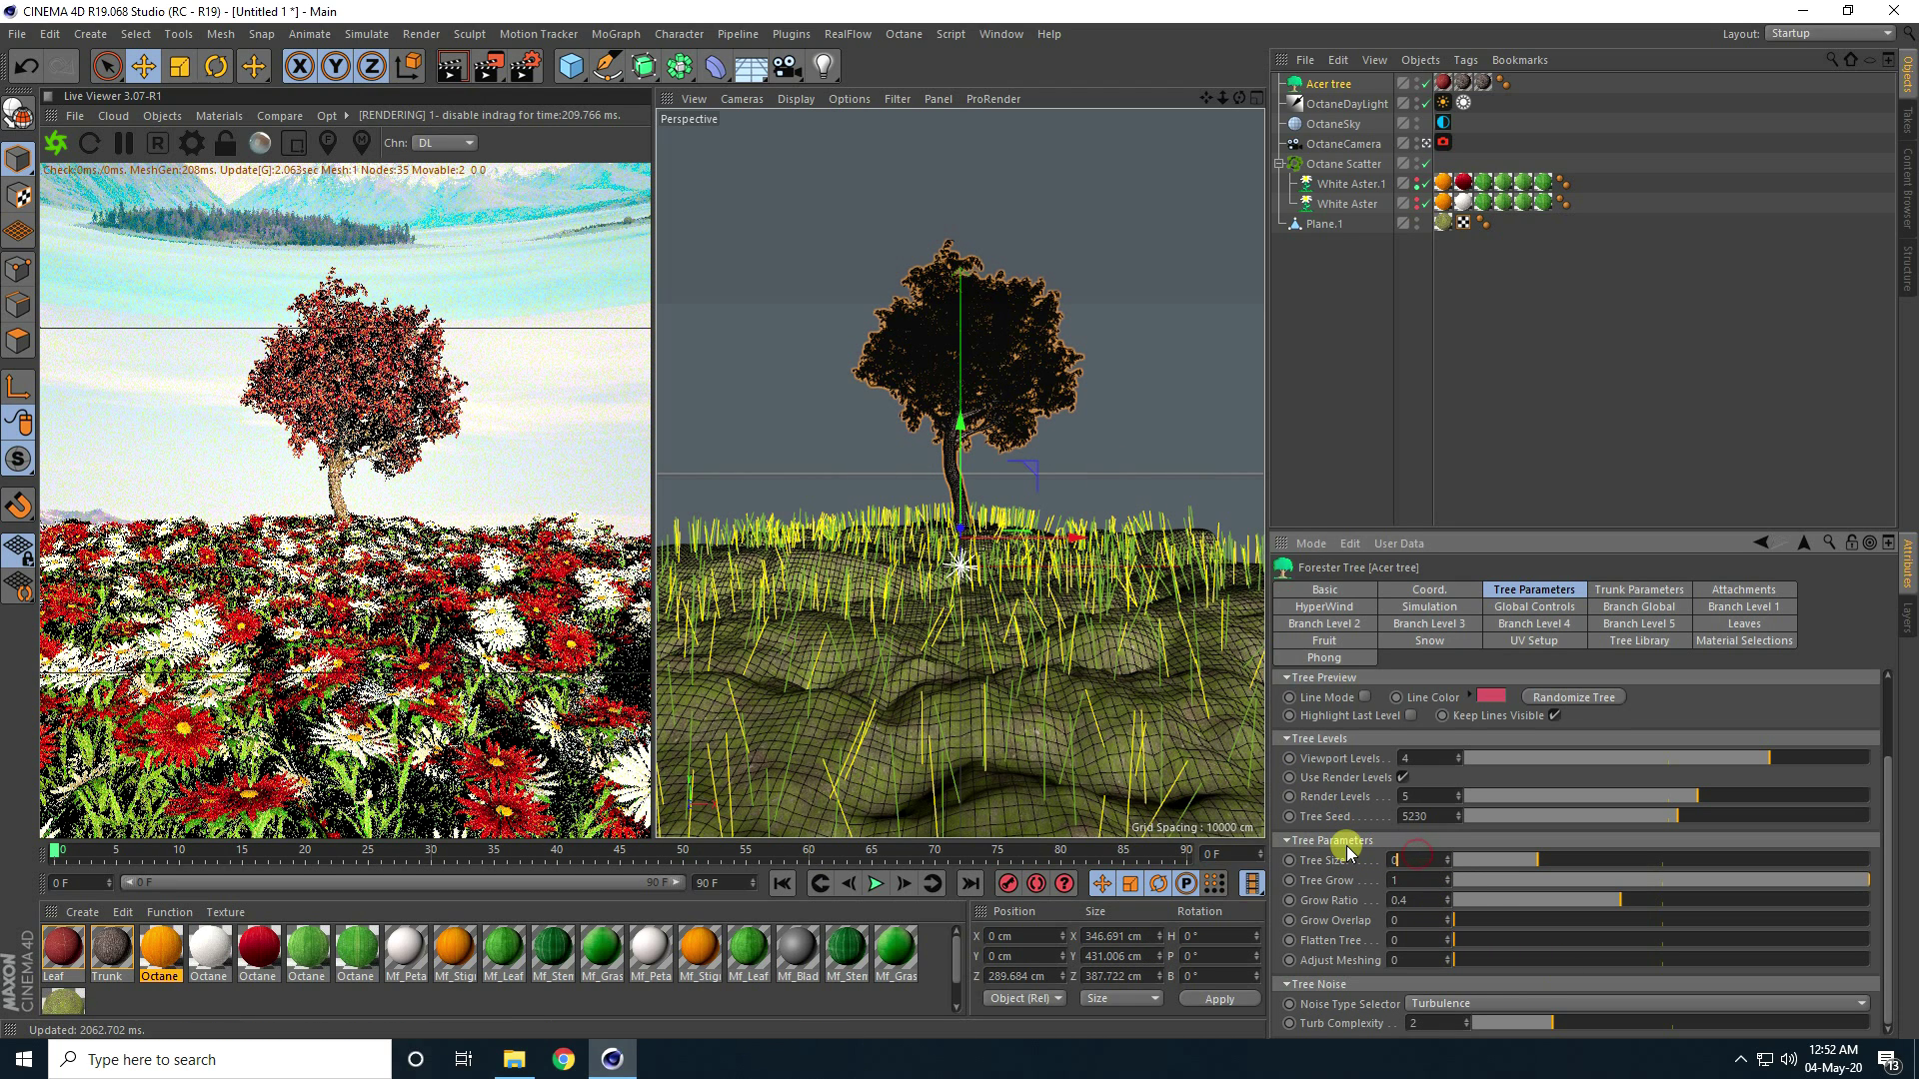
text(.3)
key(Return)
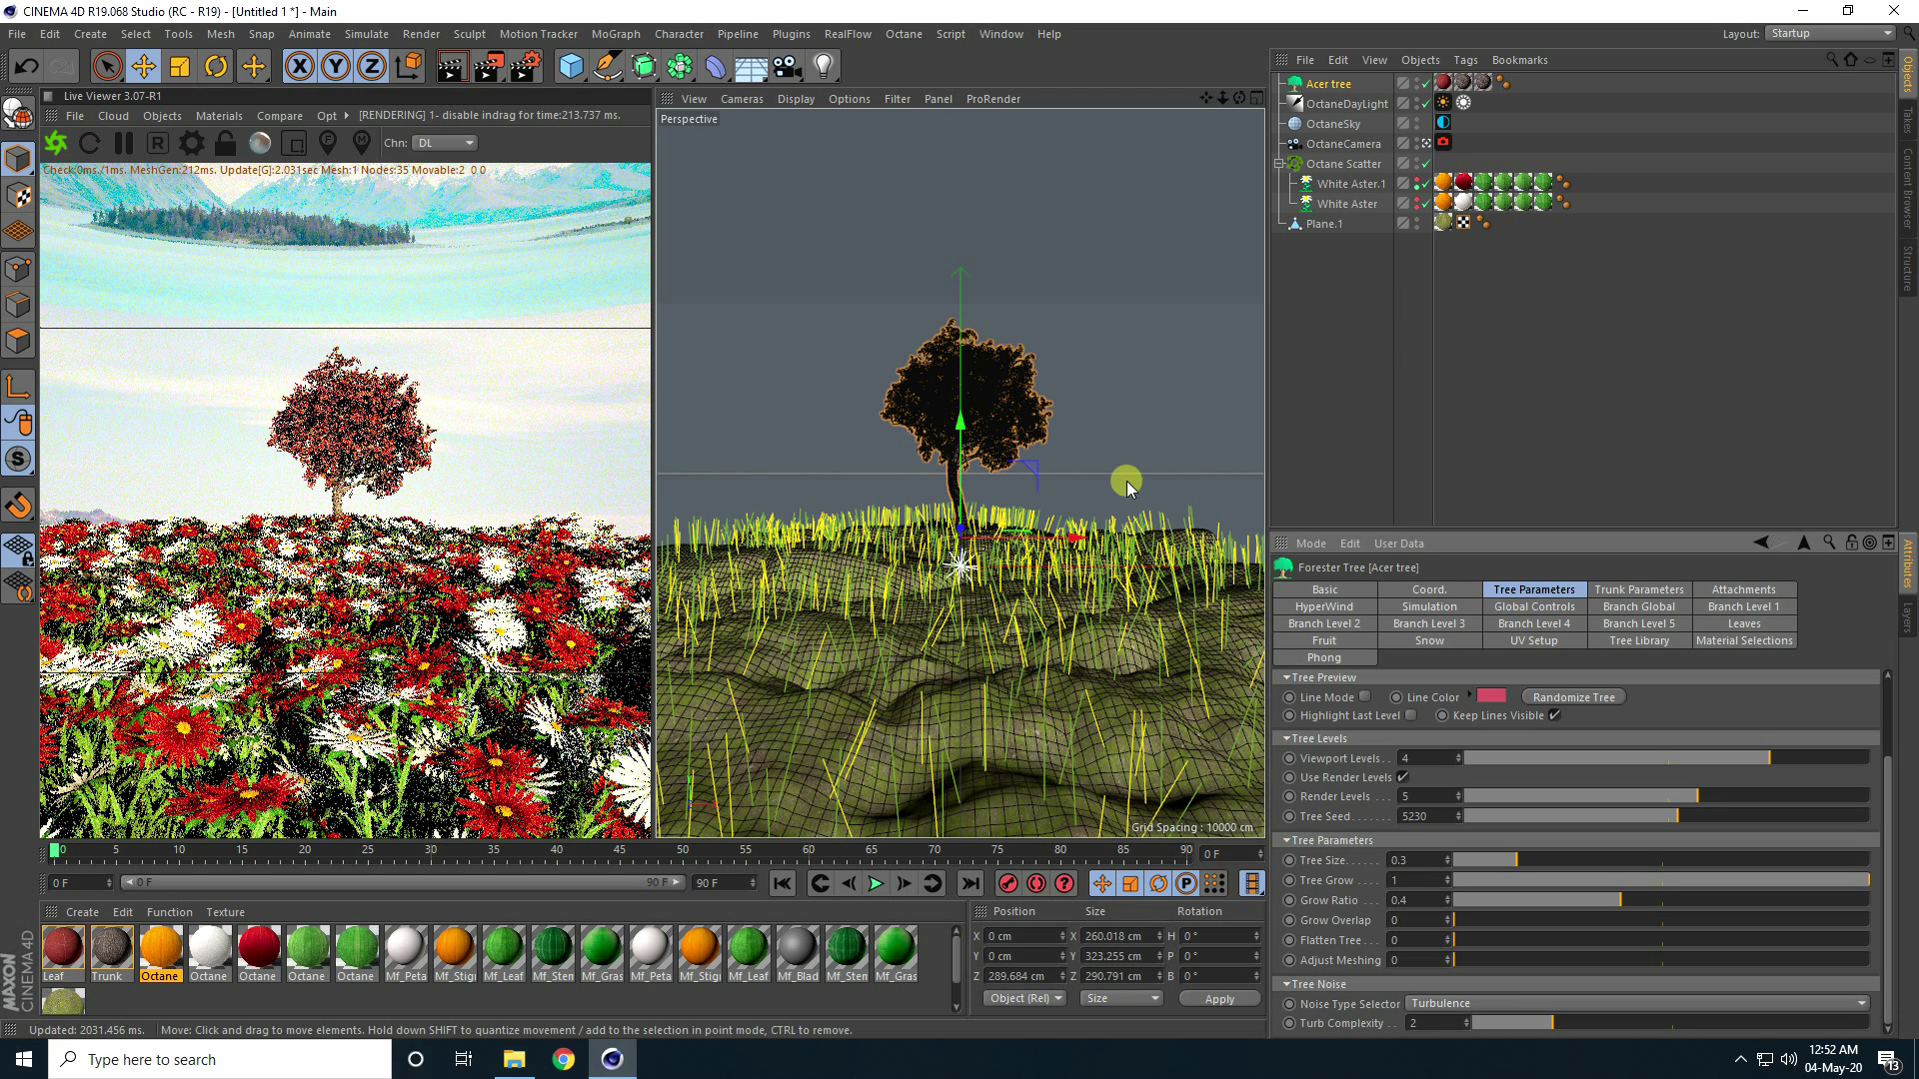
In the top view, move the Acer tree closer to the camera, to about Z 202 cm, and return to the perspective view
middle_click(1010, 462)
middle_click(971, 432)
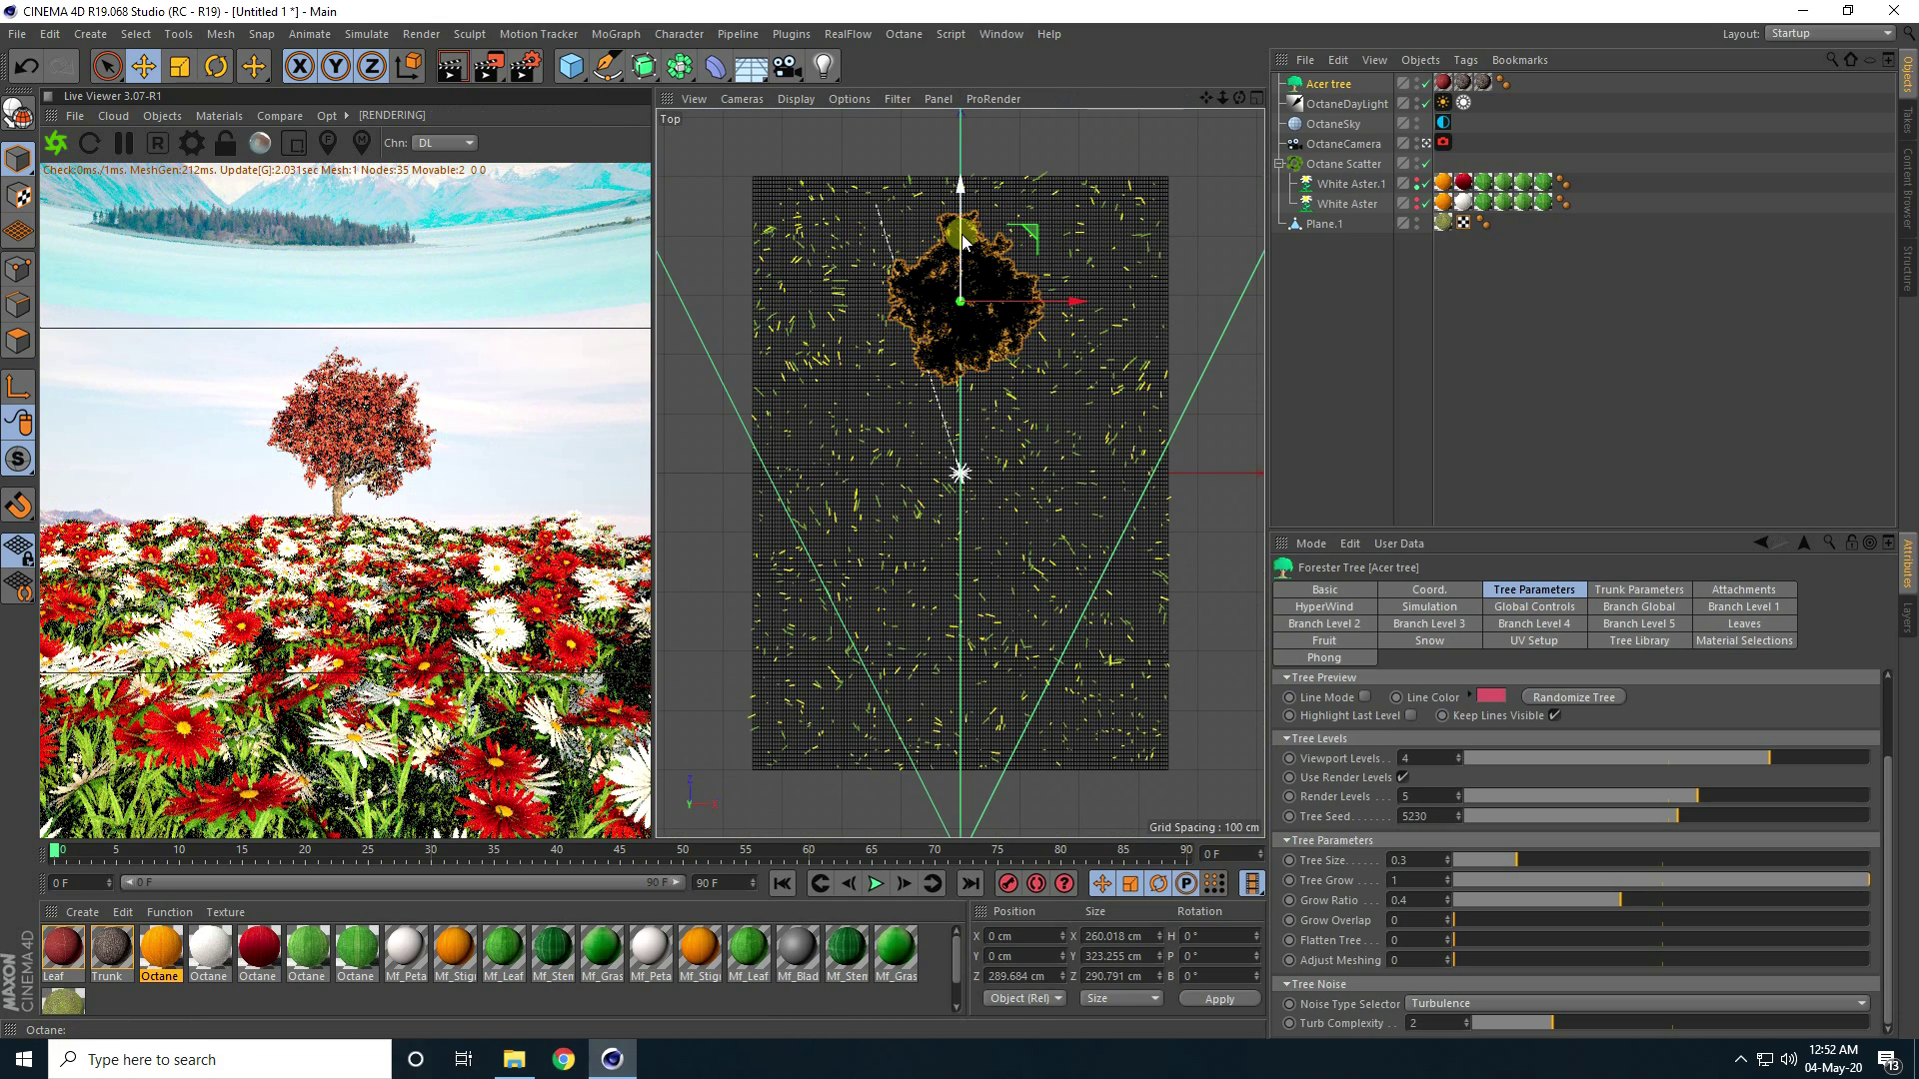
drag(960, 181, 965, 242)
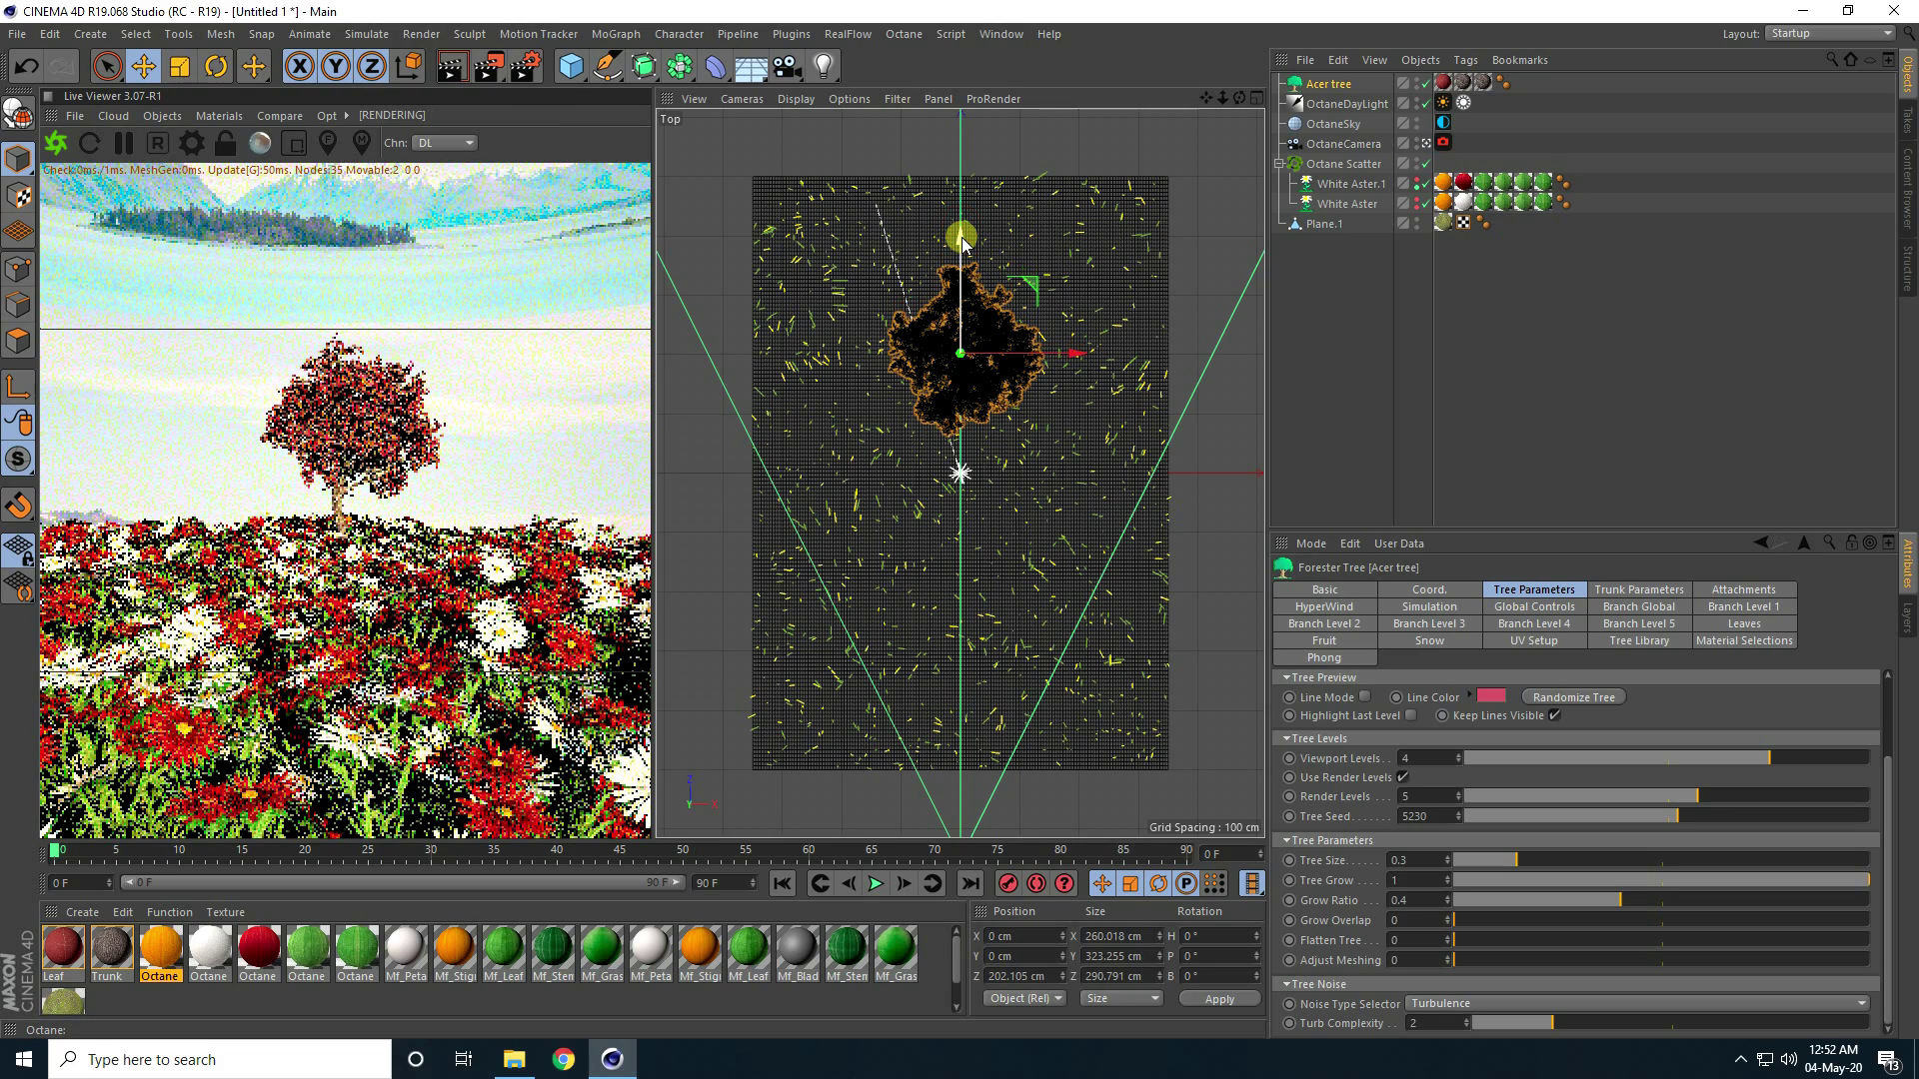
middle_click(980, 453)
middle_click(768, 312)
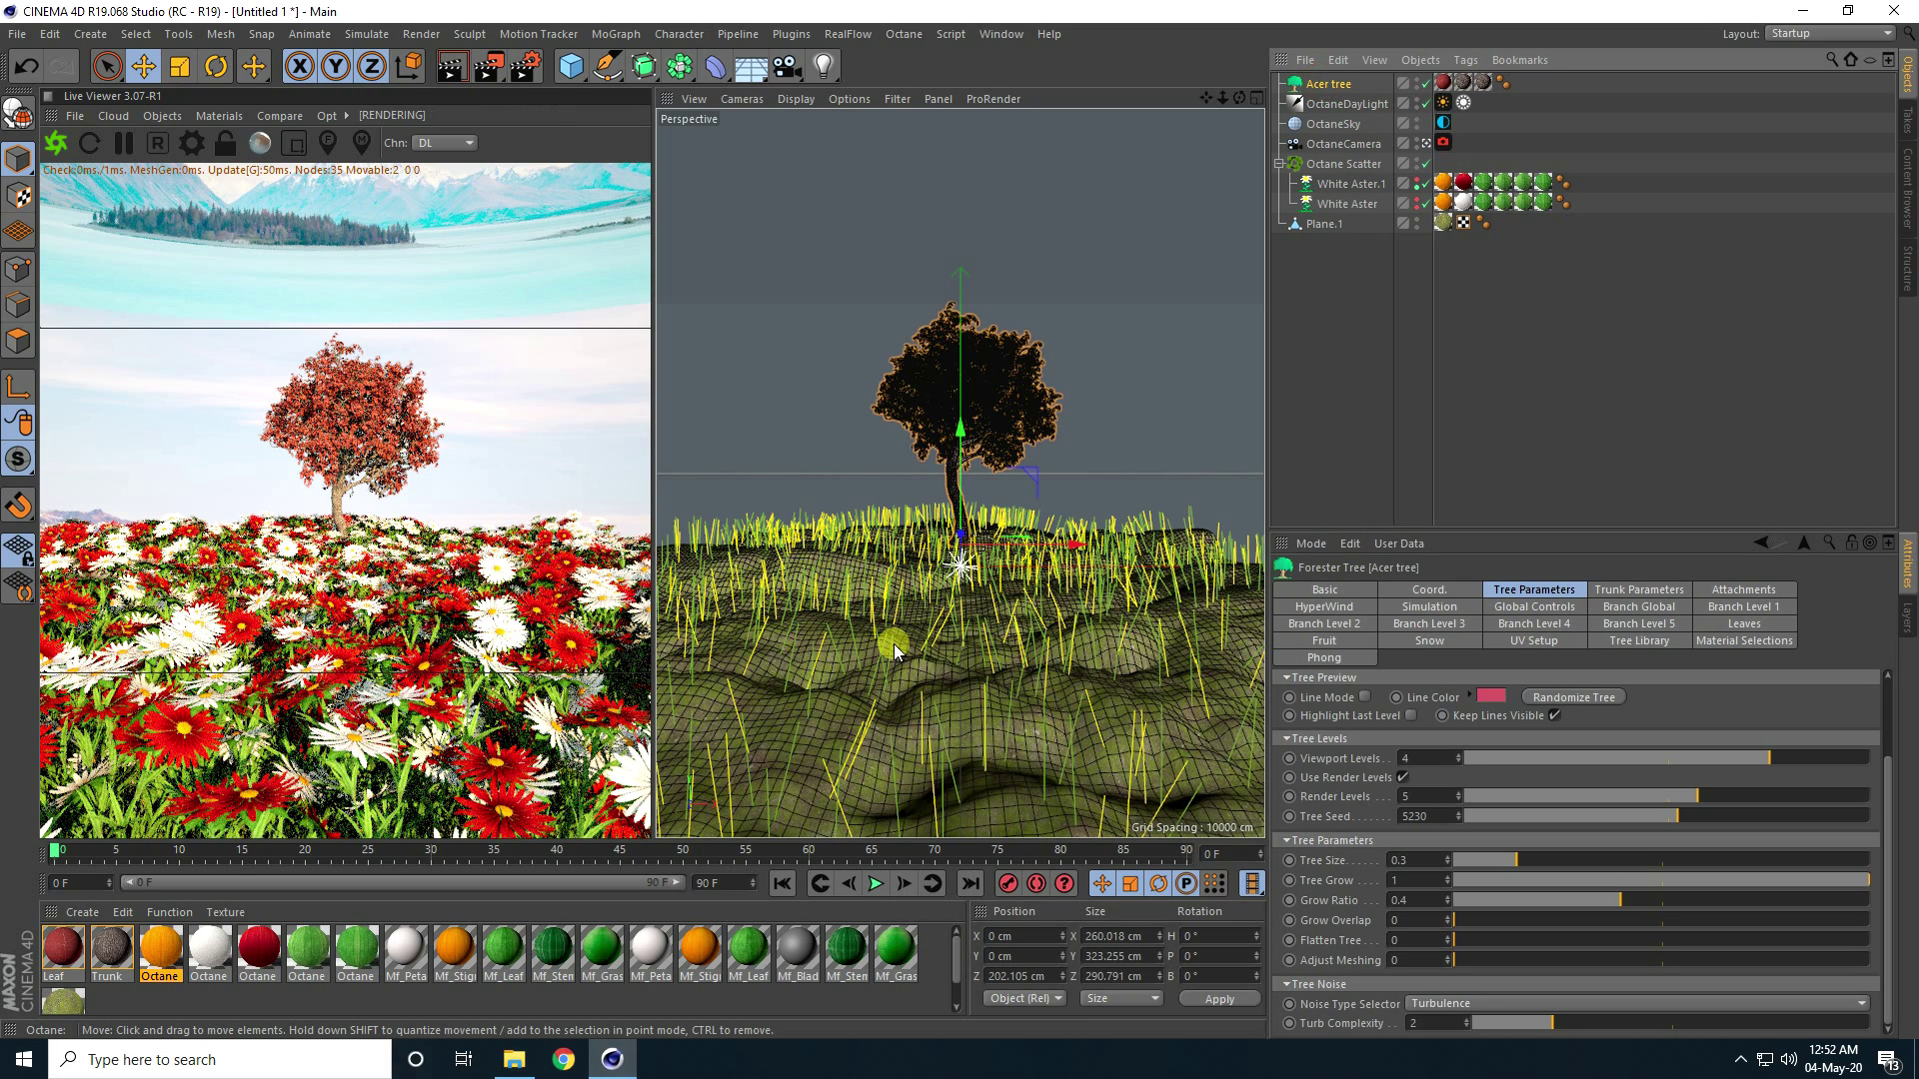
Duplicate the Acer tree and place the copy behind the original in the top view, at about X -254 cm, Z 335 cm
key(ctrl+c)
key(ctrl+v)
drag(1075, 547, 959, 548)
middle_click(908, 463)
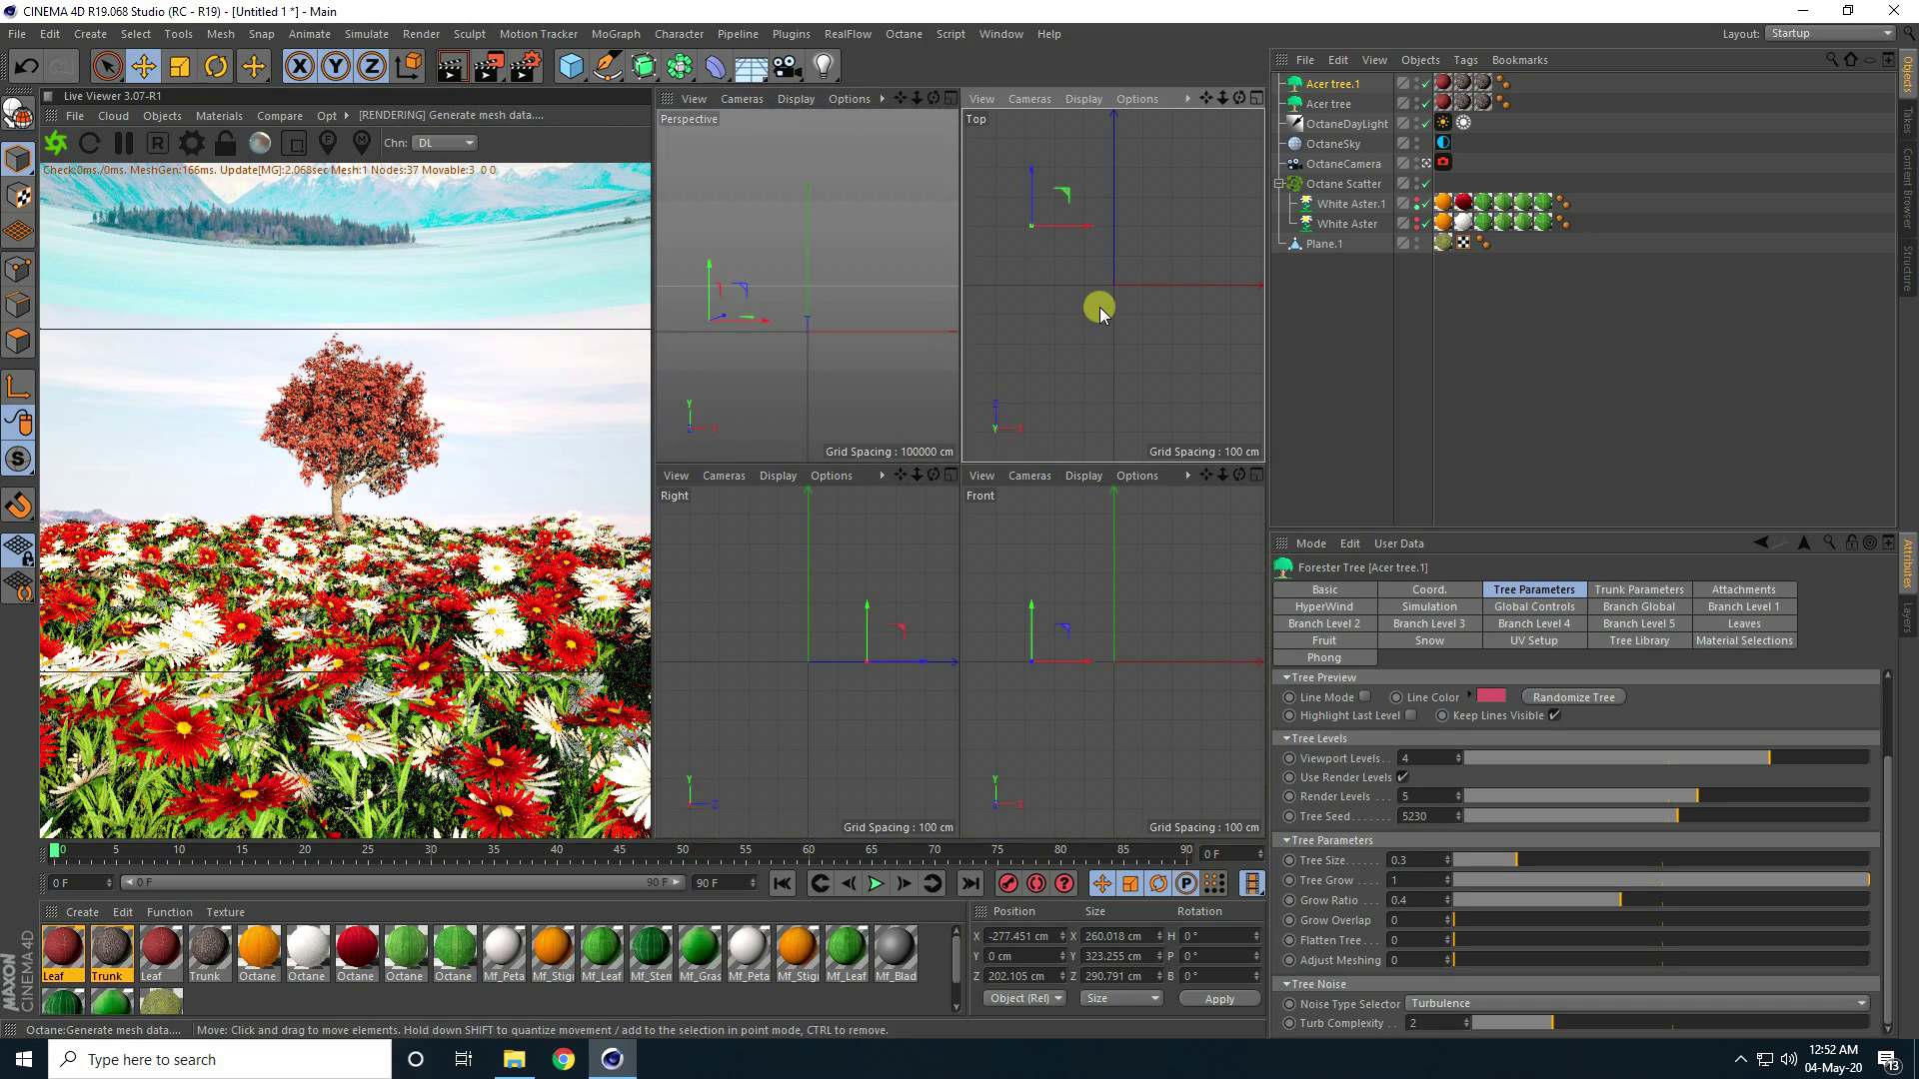
middle_click(1099, 312)
drag(800, 253, 789, 154)
Duplicate the moved tree across to about X 218 cm at the same depth and rotate the new copy's heading to about 114°
drag(899, 266, 1206, 283)
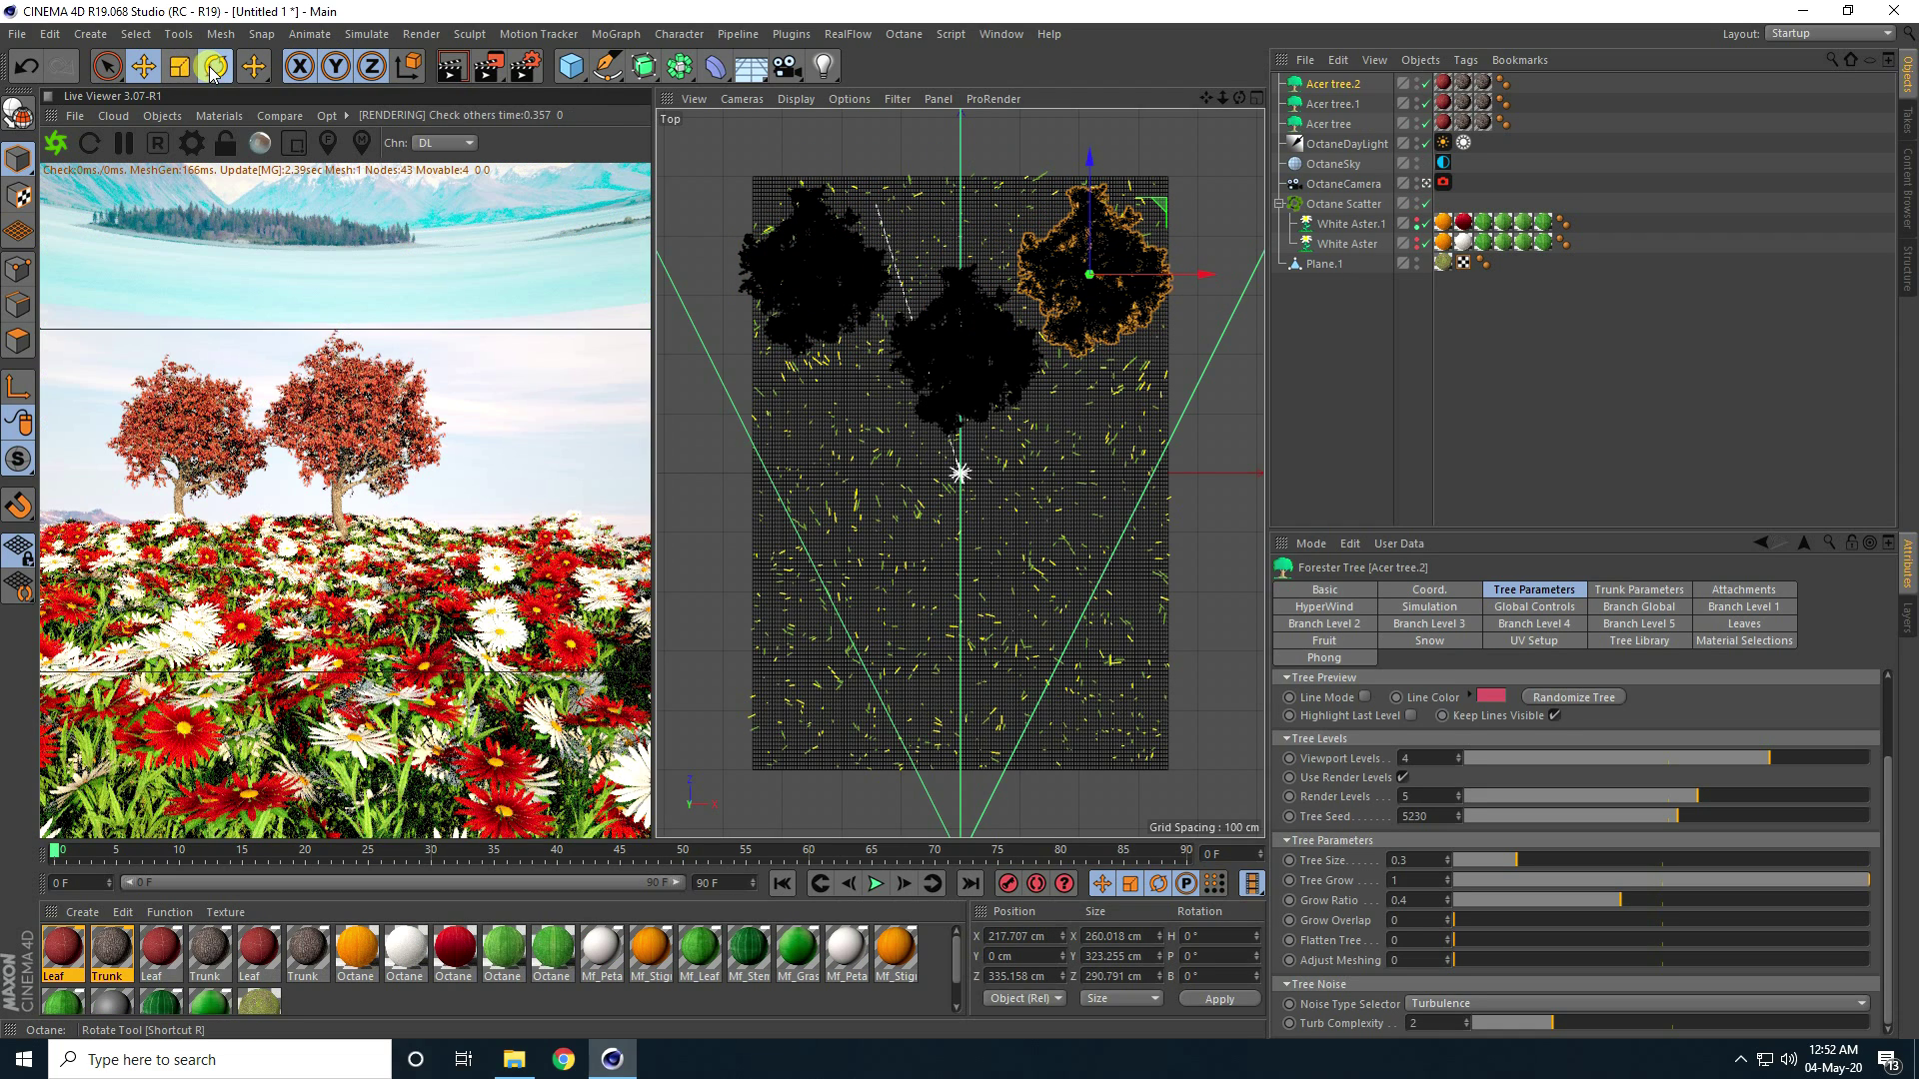
key(r)
drag(1048, 375, 1167, 288)
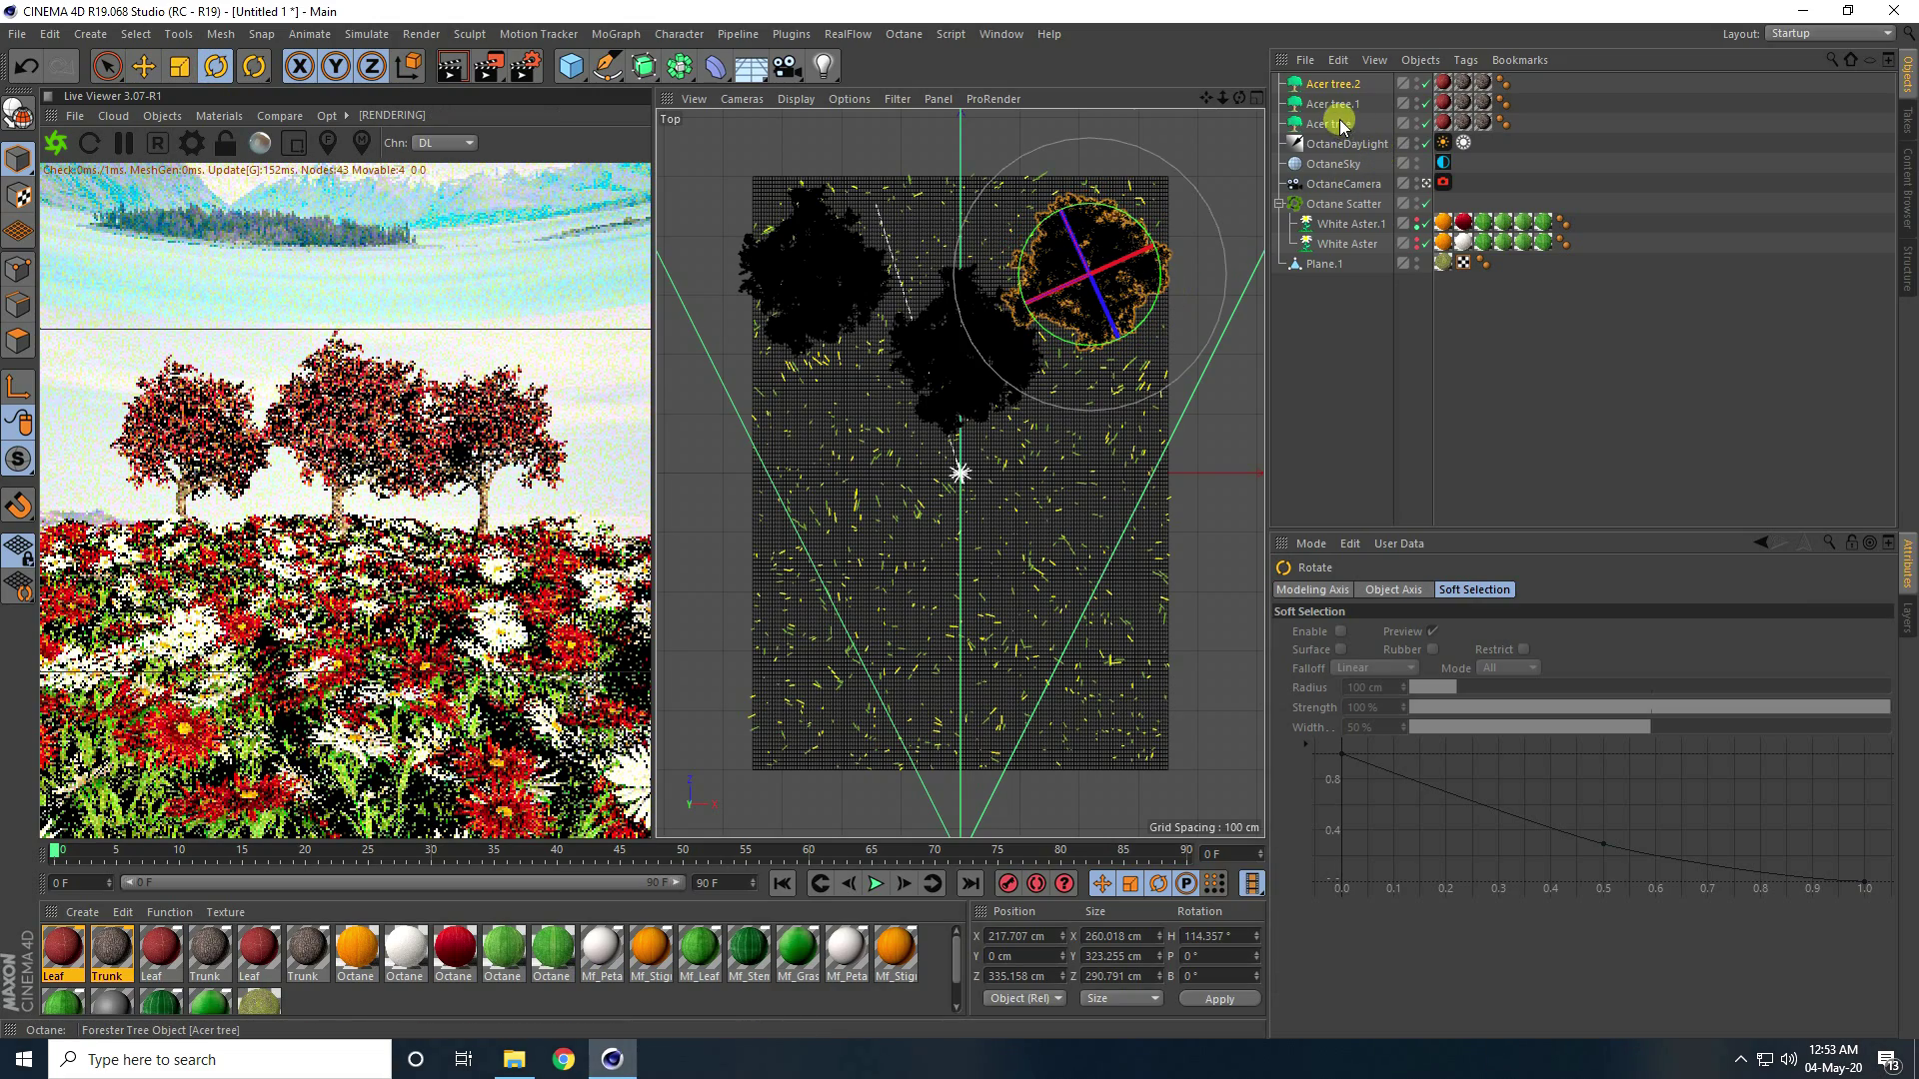
Rotate Acer tree.1 to a heading of about -218° and return to the perspective view with the Move tool active
click(1322, 104)
drag(770, 345, 960, 530)
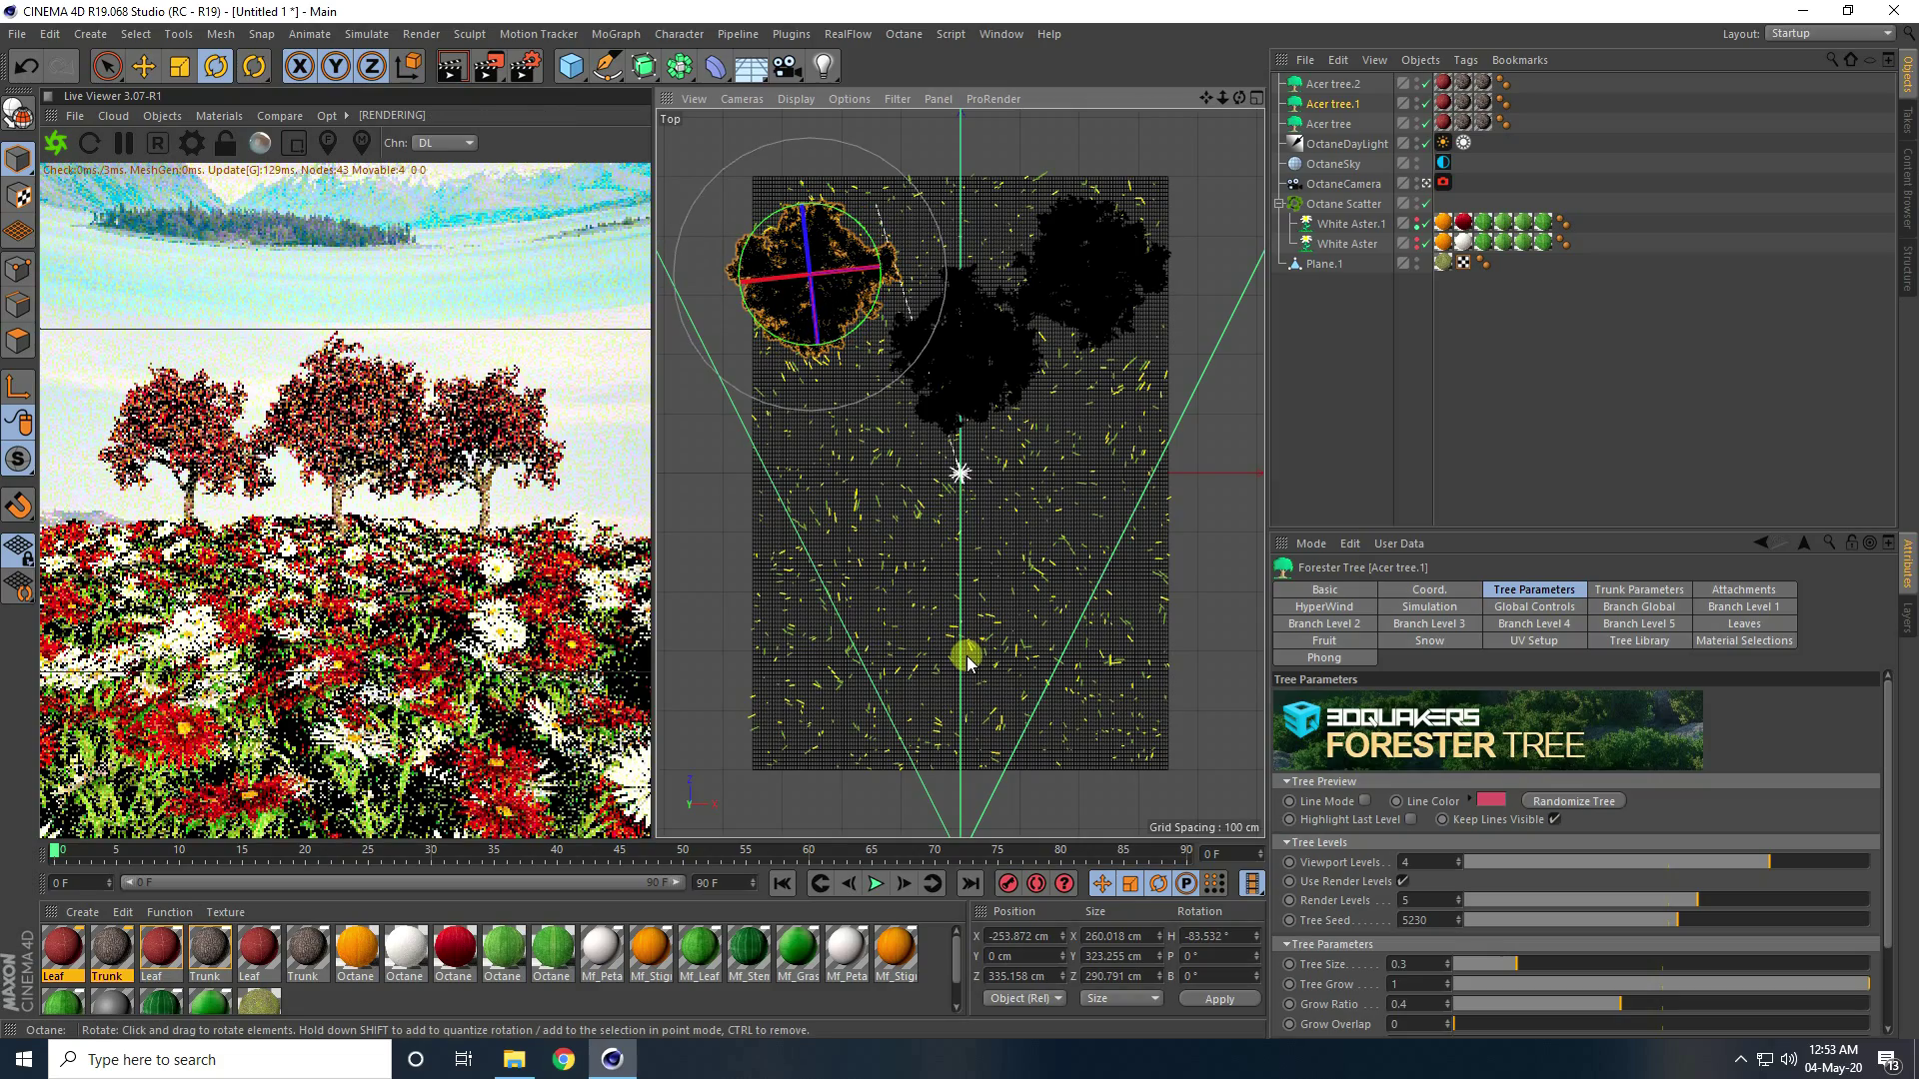
drag(792, 340, 759, 176)
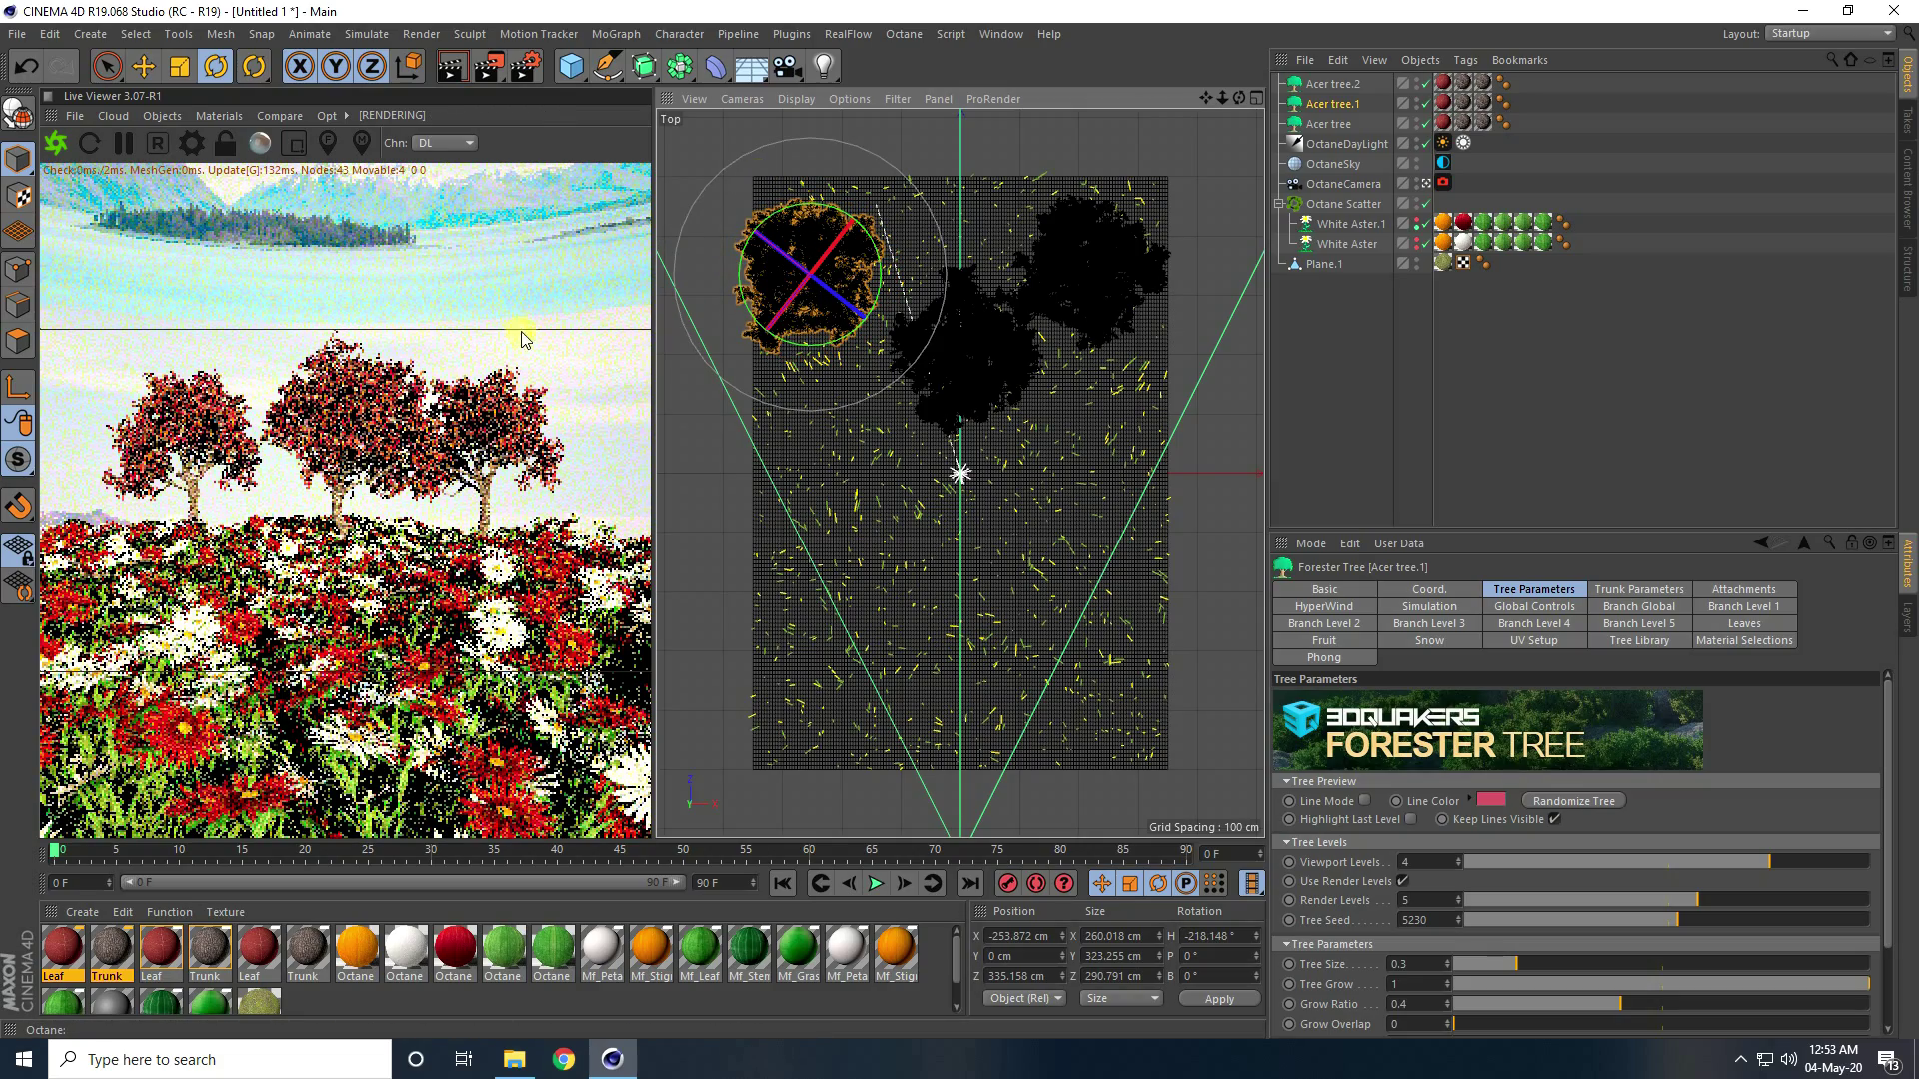
click(146, 65)
middle_click(921, 362)
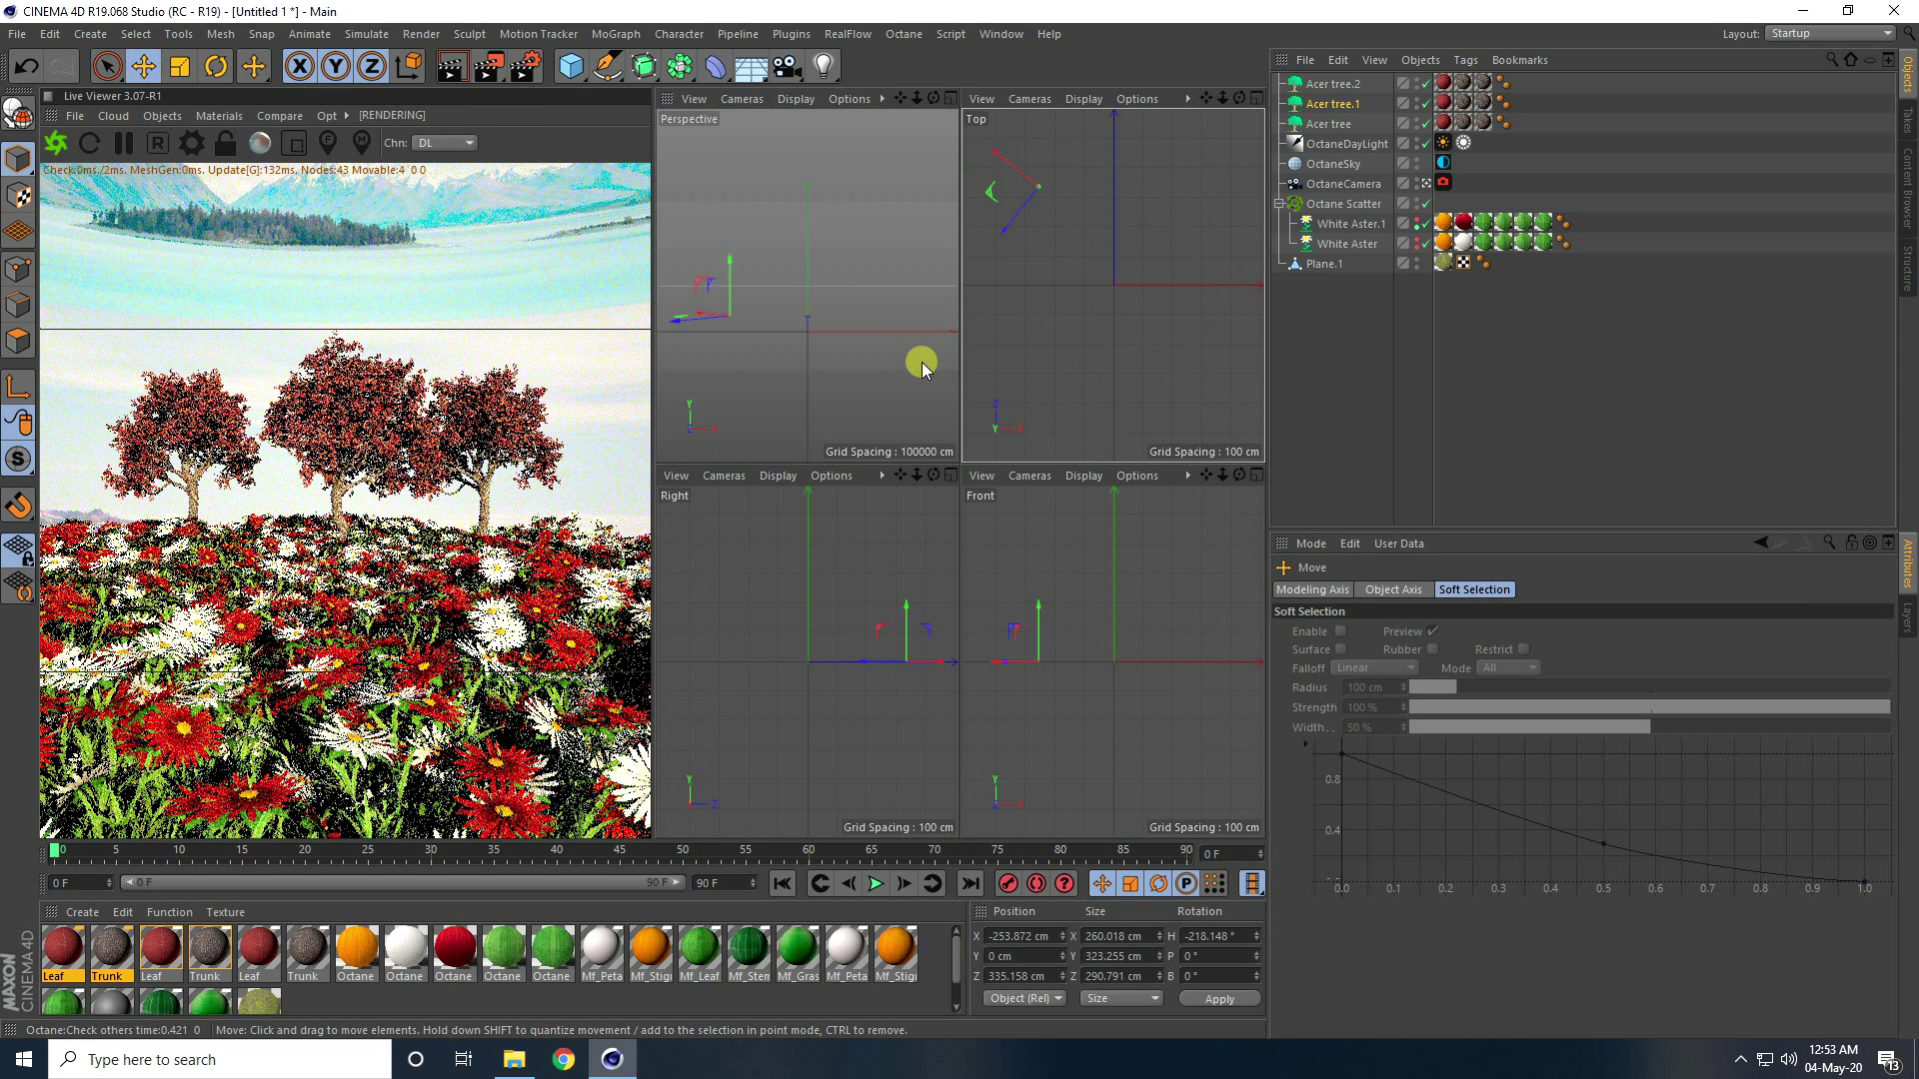
middle_click(837, 261)
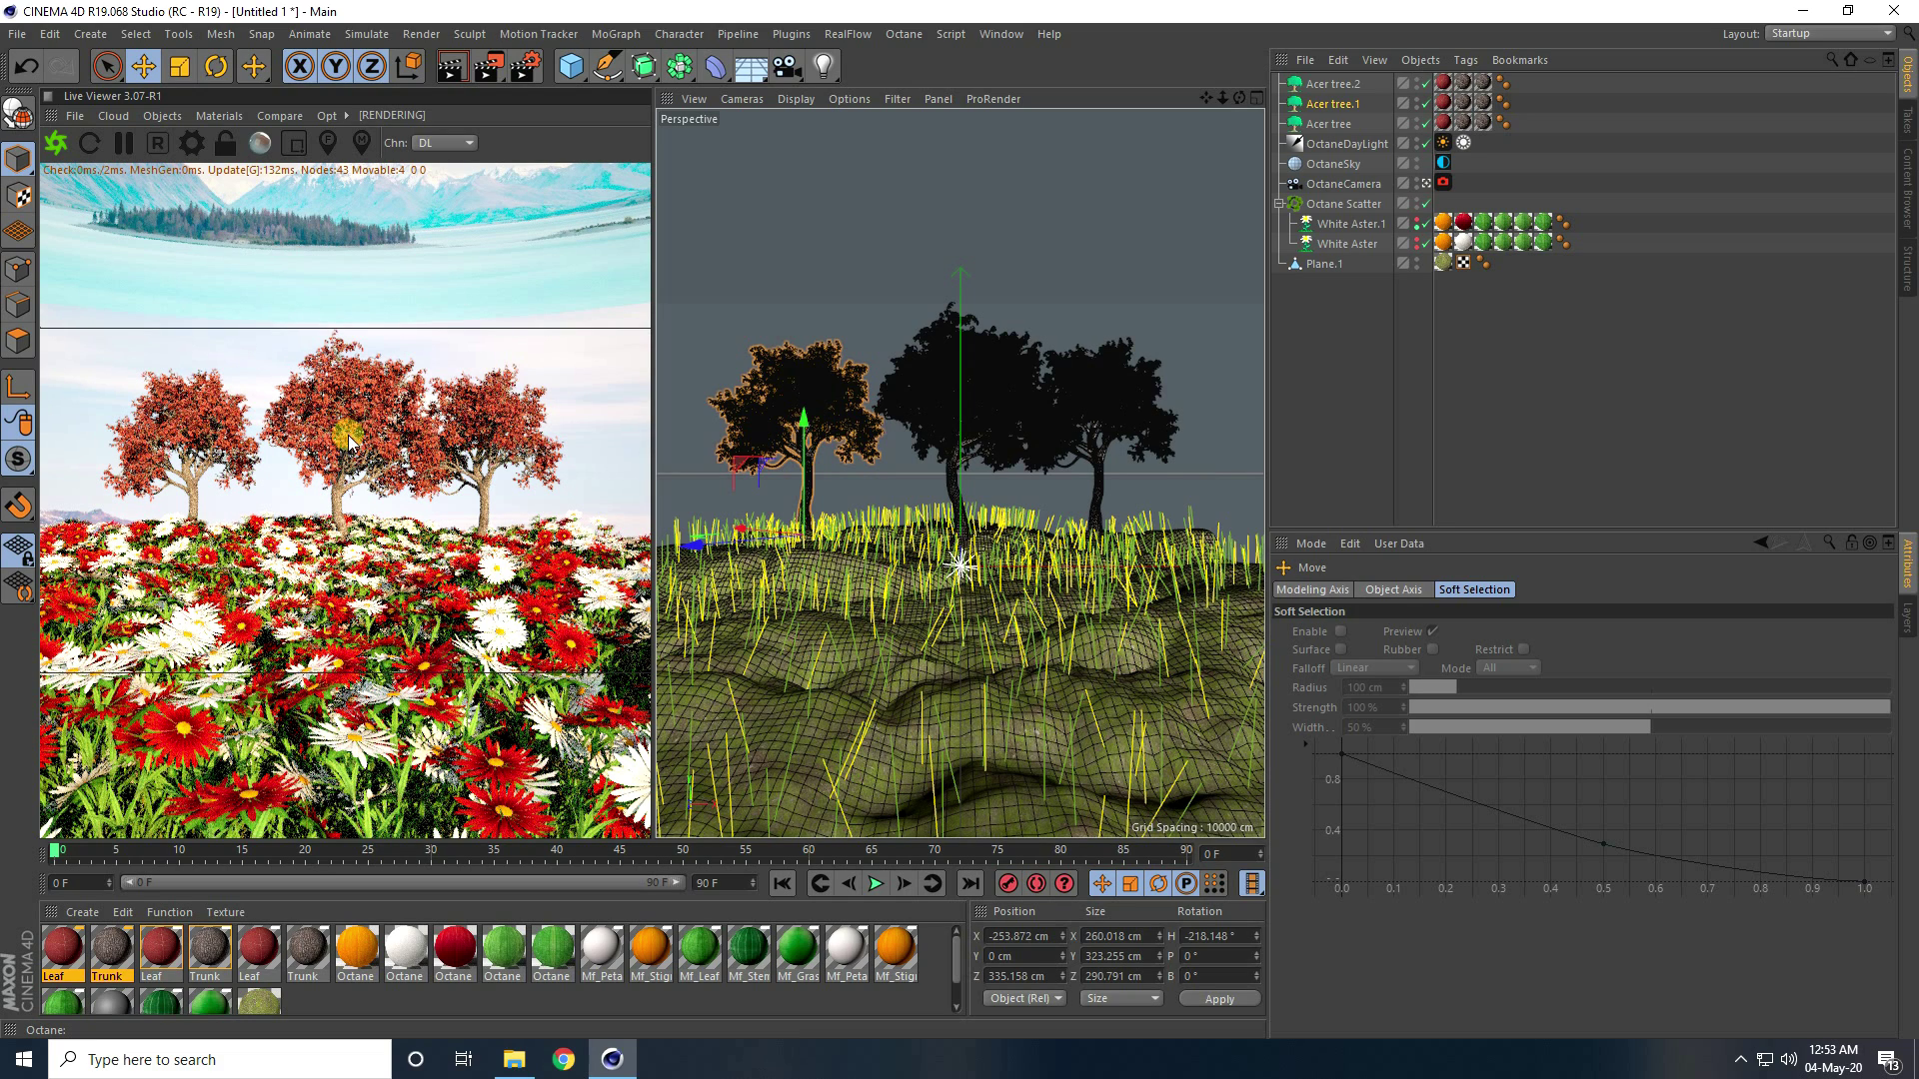
Set the Leaf Size of the original Acer tree to 1.5 in its leaf parameters
click(1328, 124)
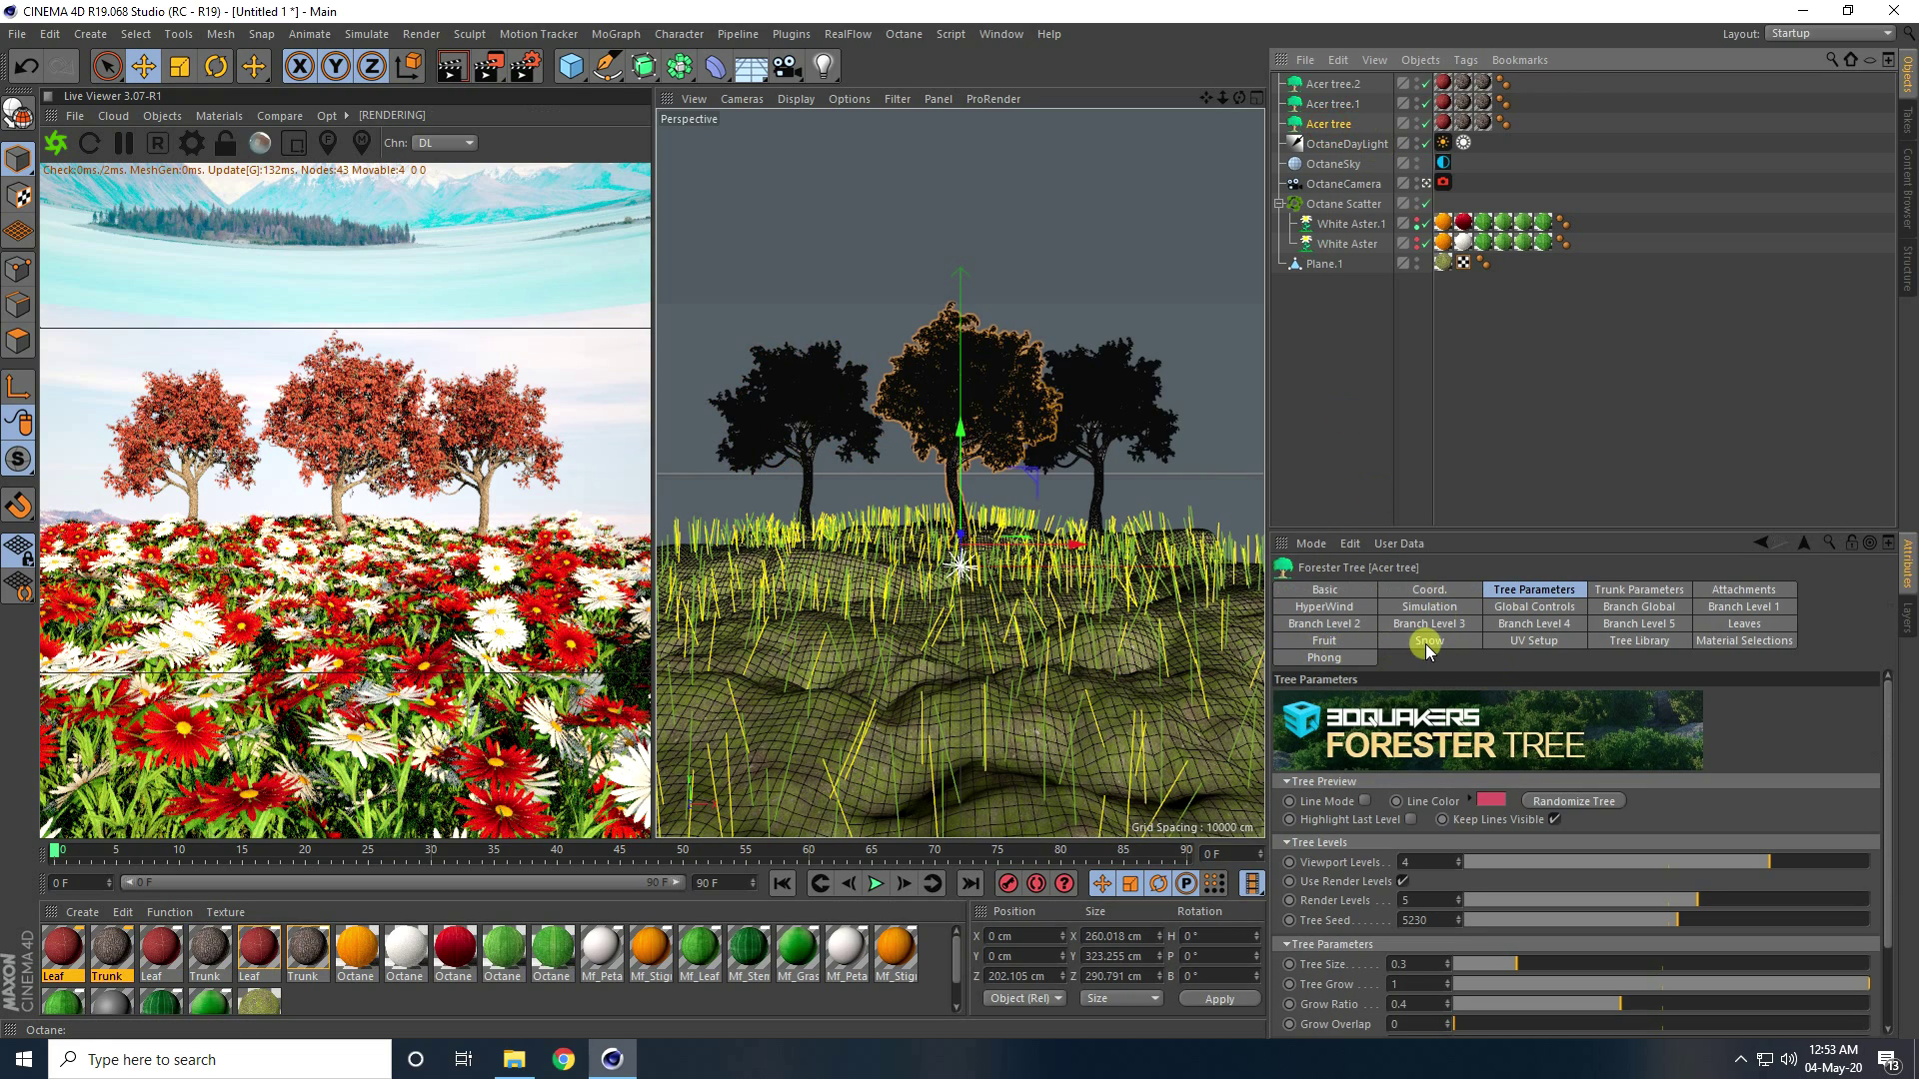
click(1744, 623)
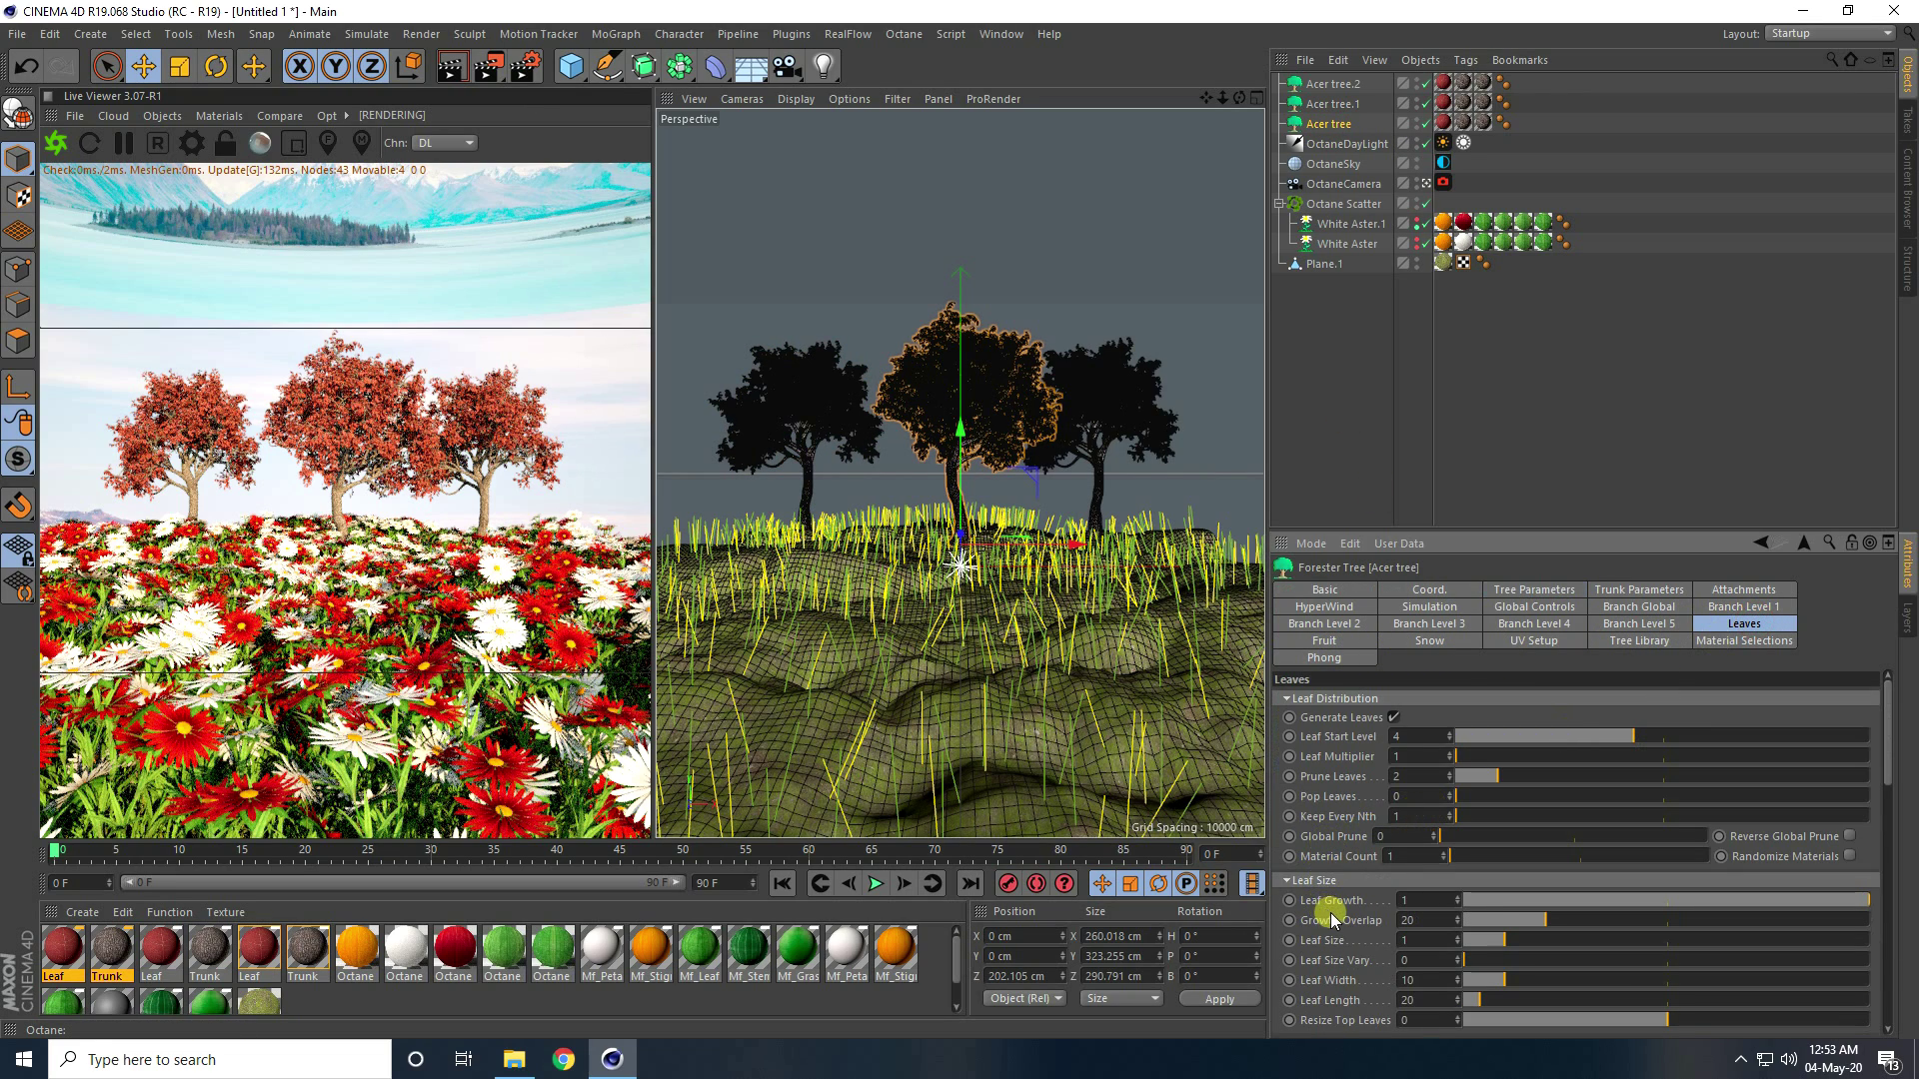
drag(1888, 745, 1885, 788)
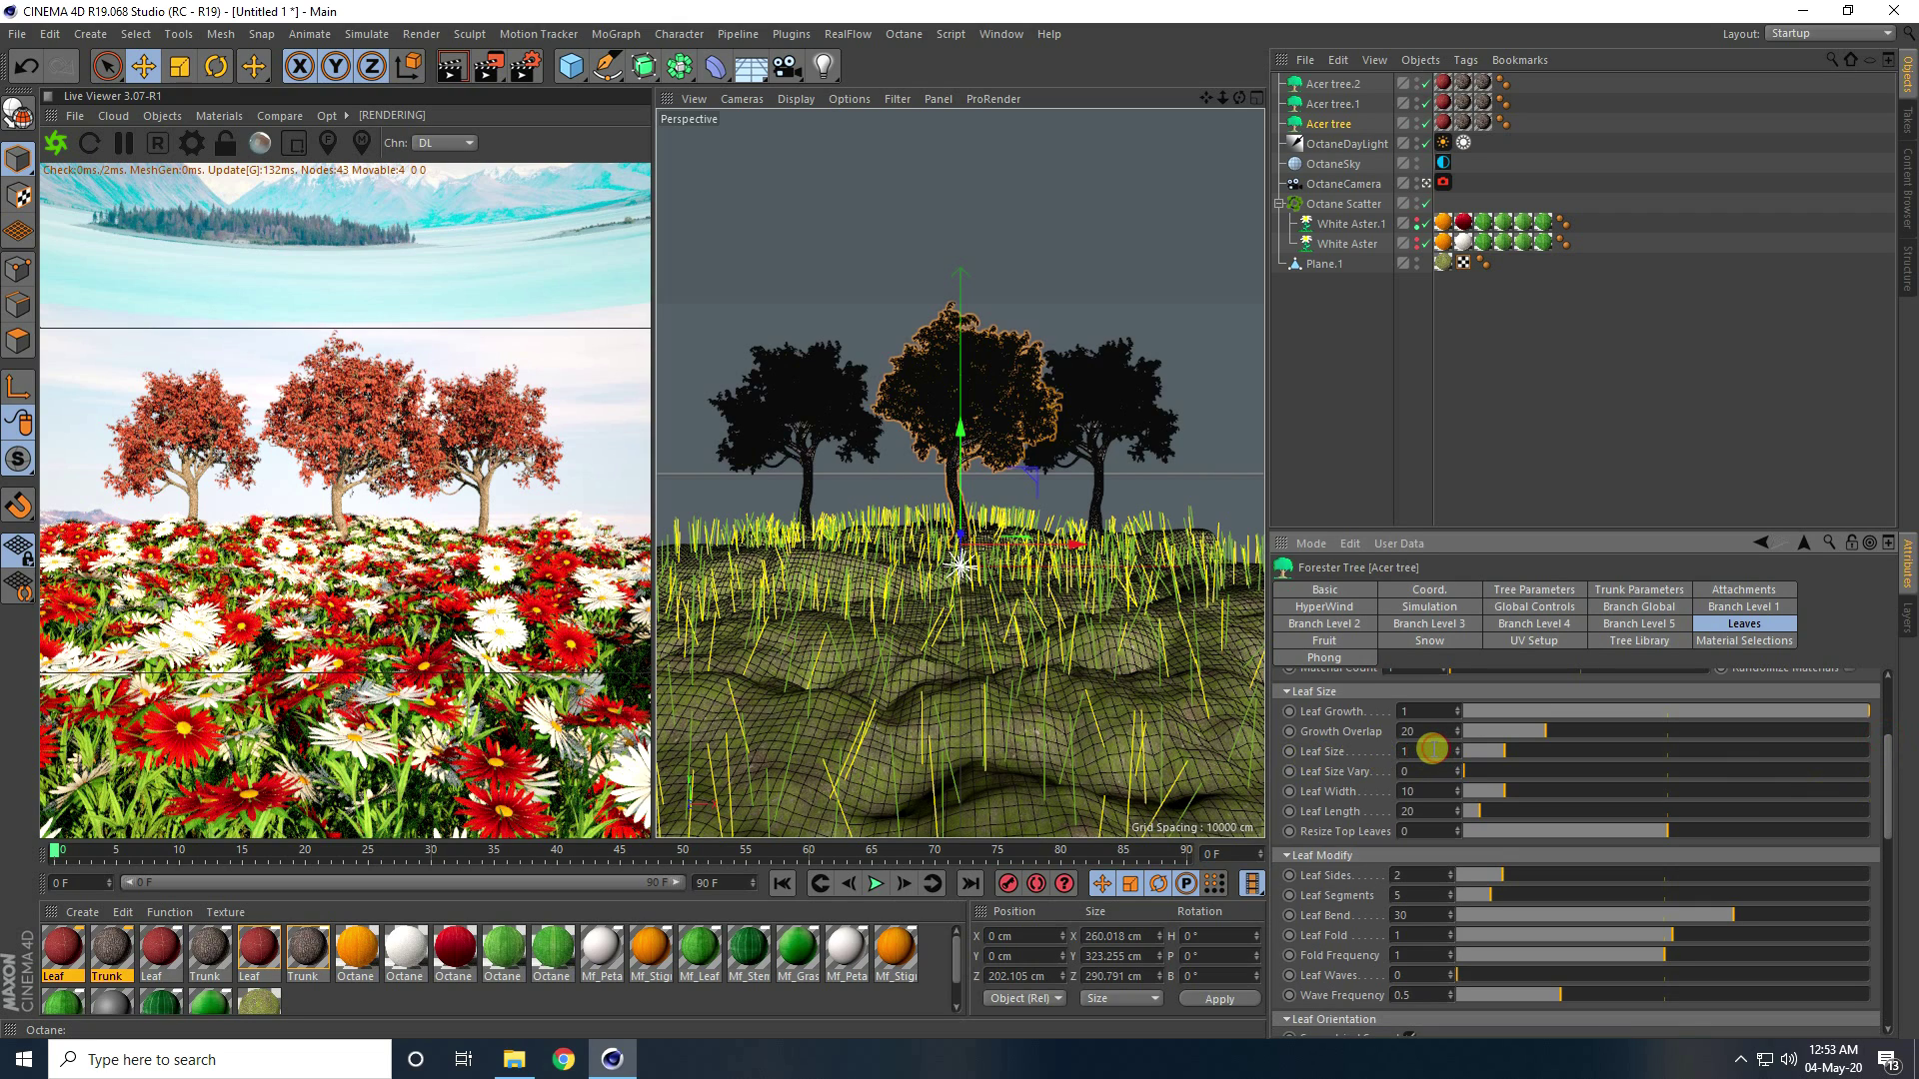
Set the Leaf Size of Acer tree.1 to 1.5
click(1332, 104)
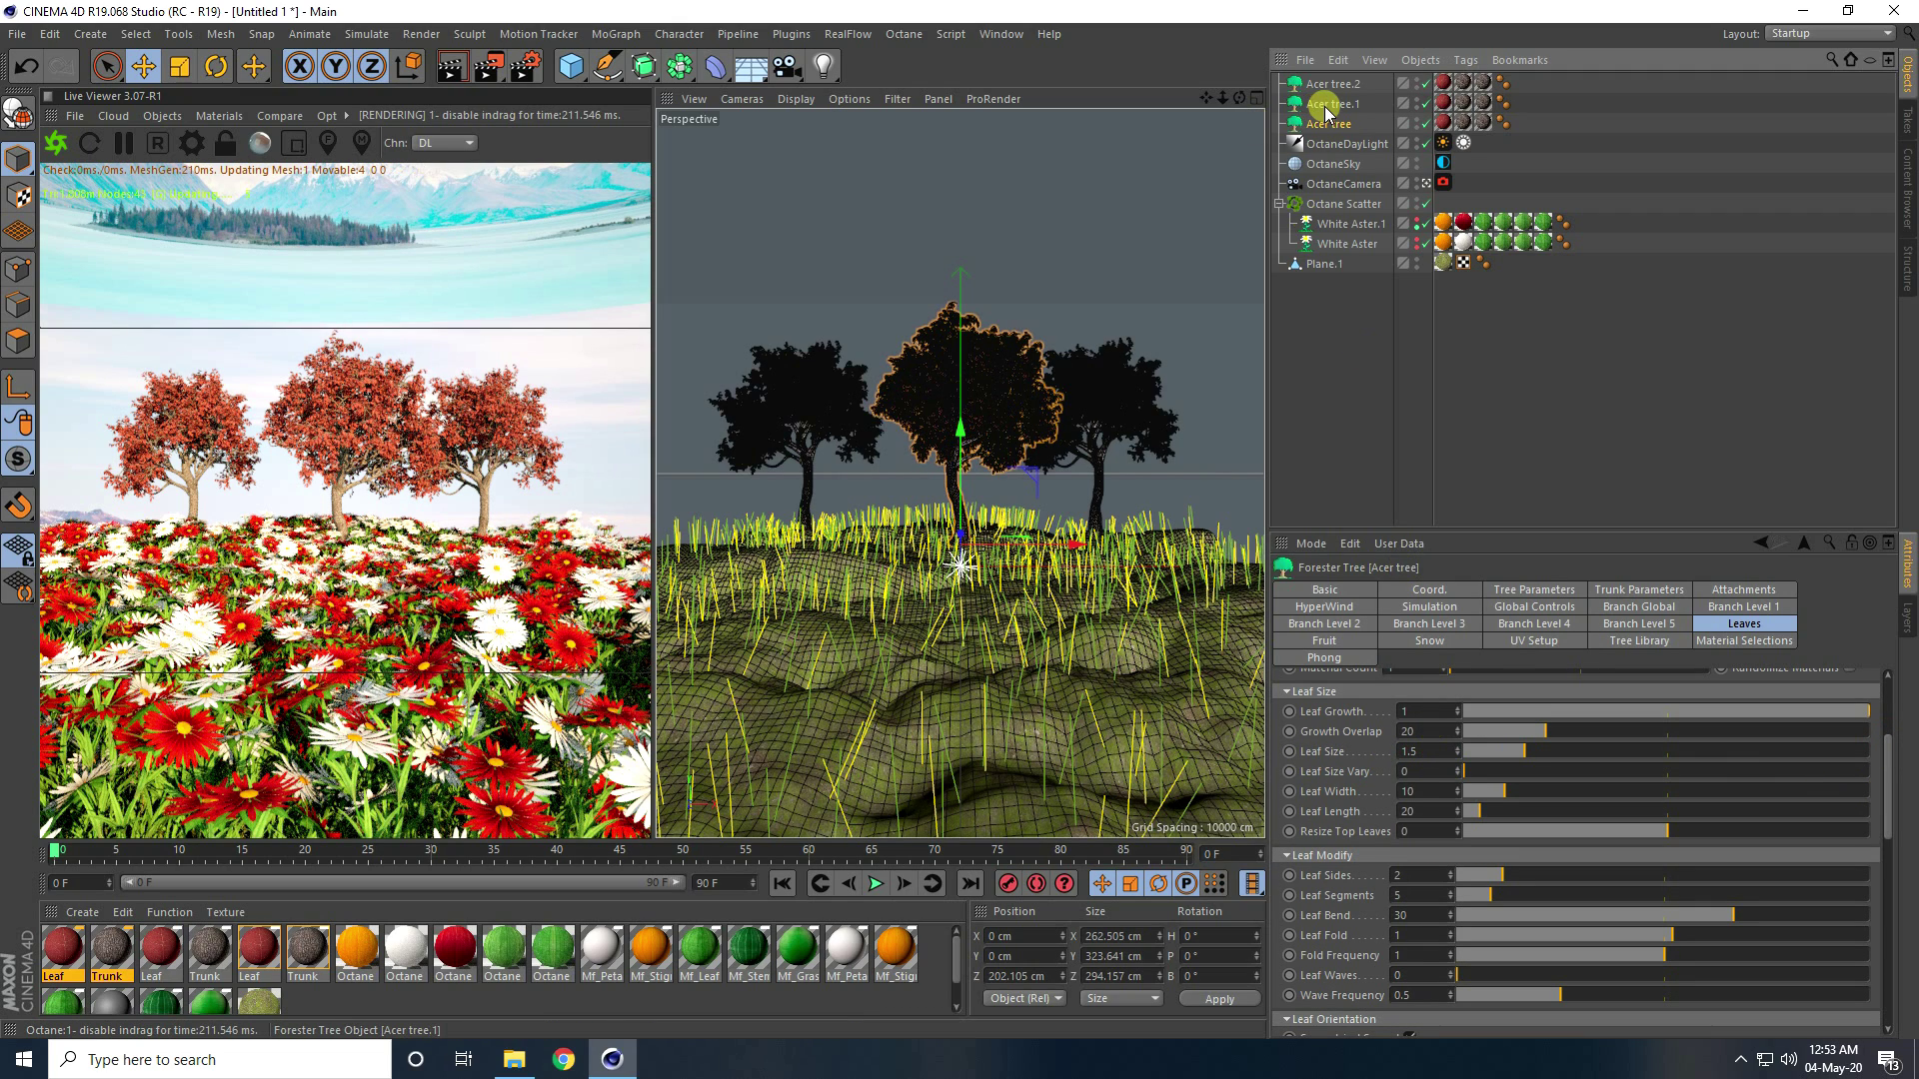
double_click(1420, 752)
text(15)
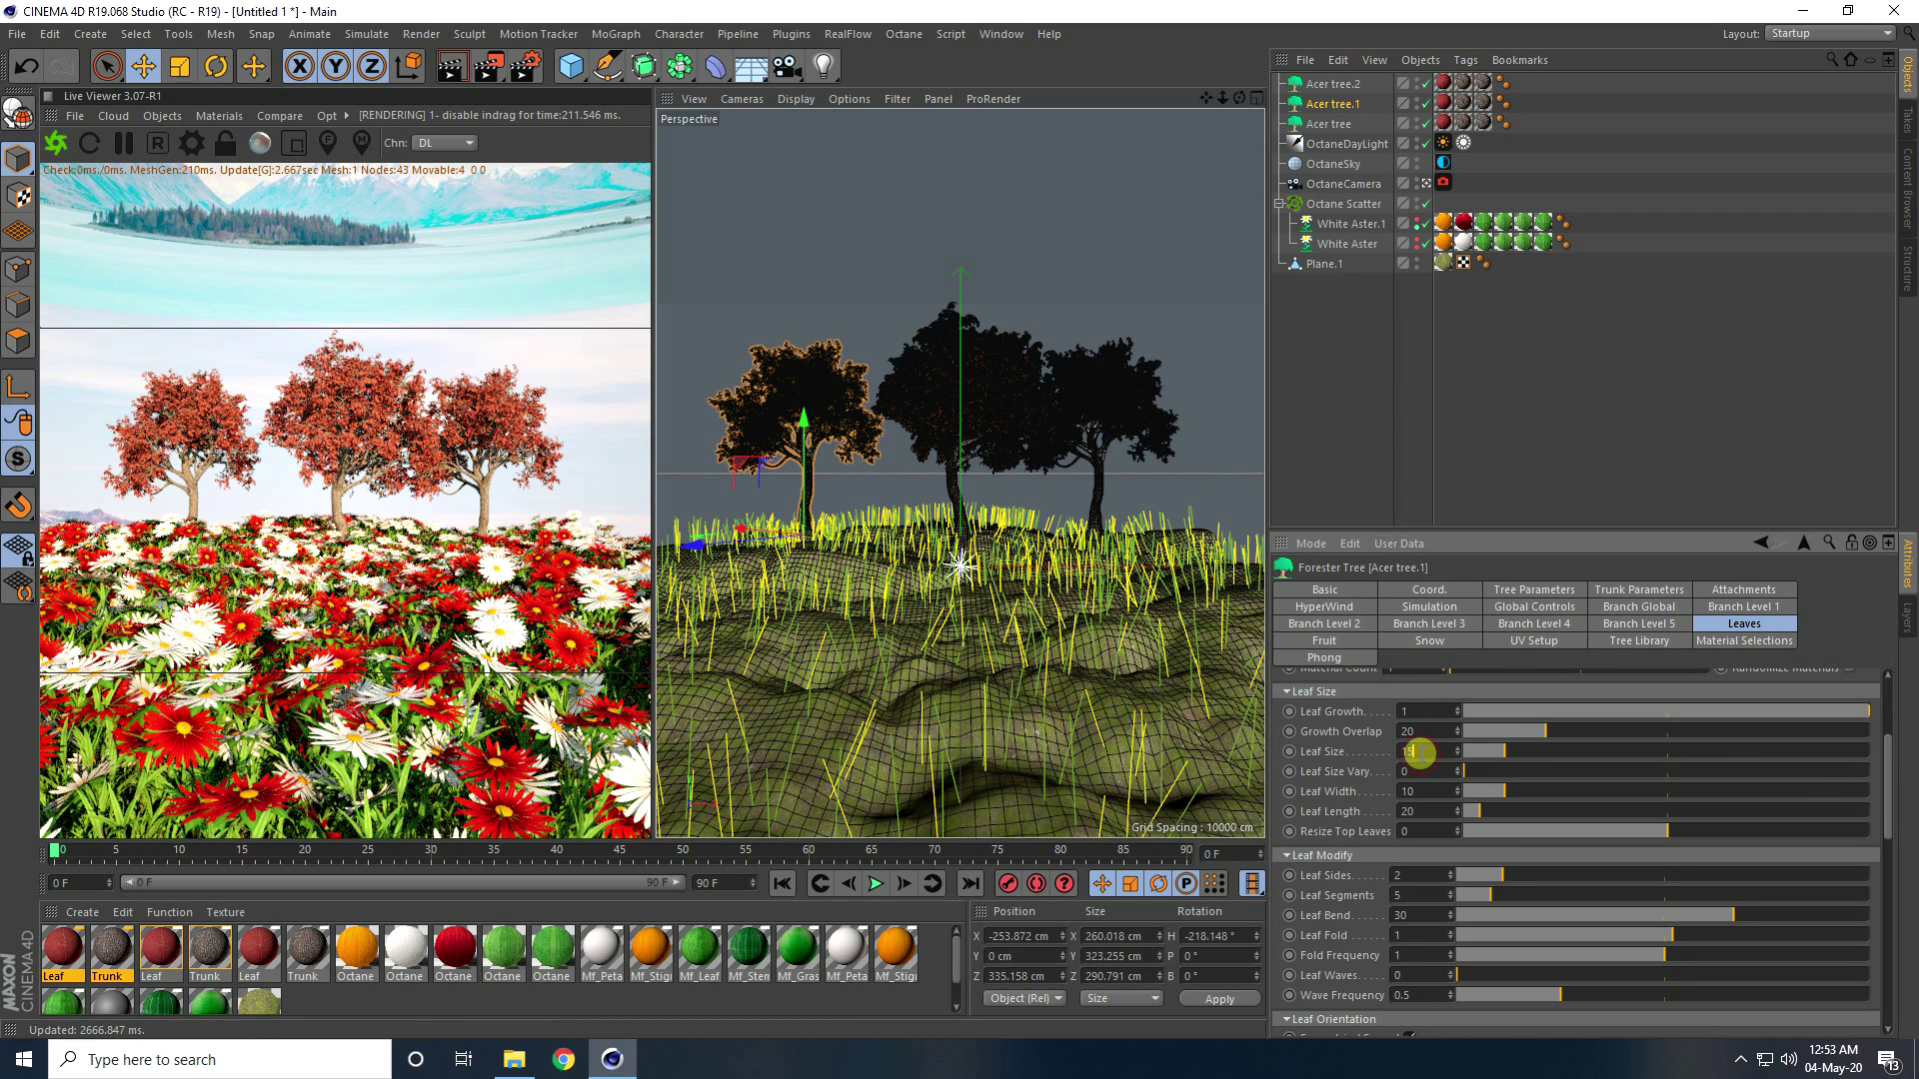
key(Return)
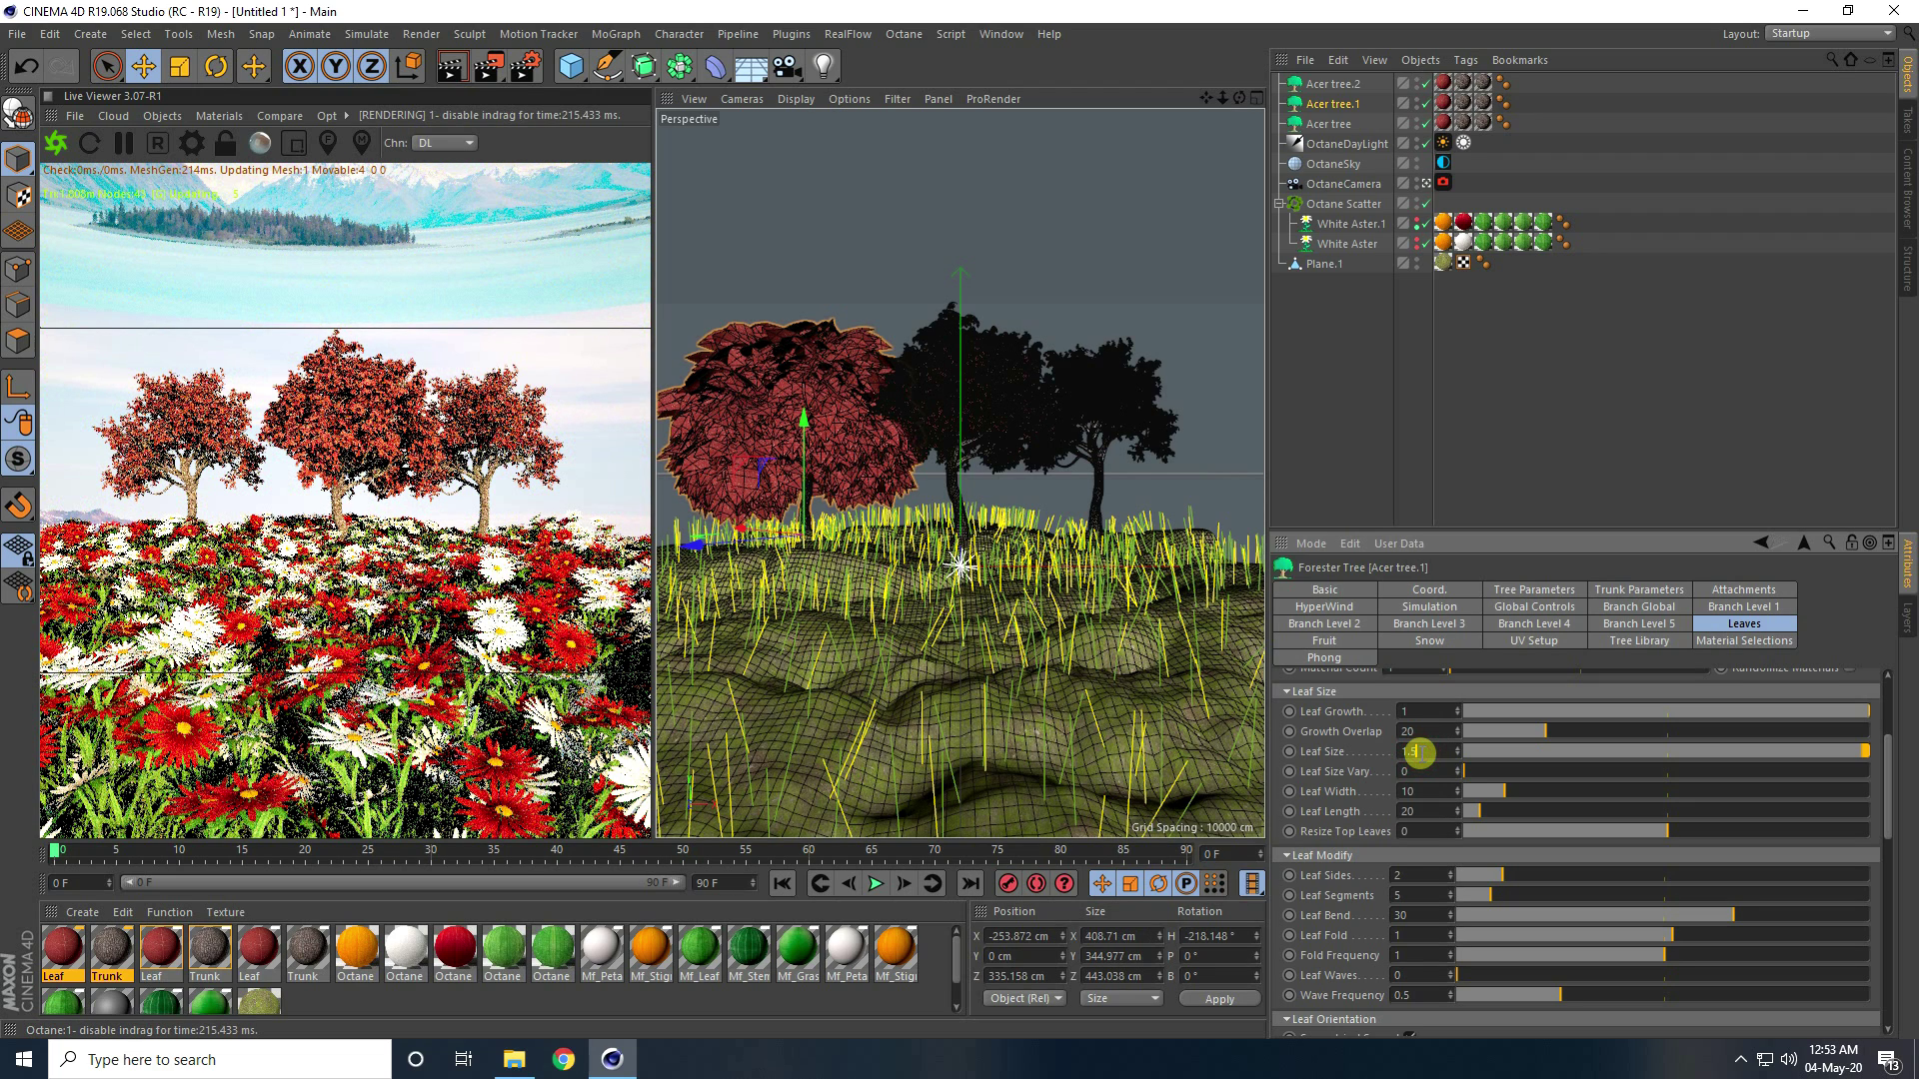
text(1.5)
key(Return)
Set the Leaf Size of Acer tree.2 to 1.5
click(1349, 85)
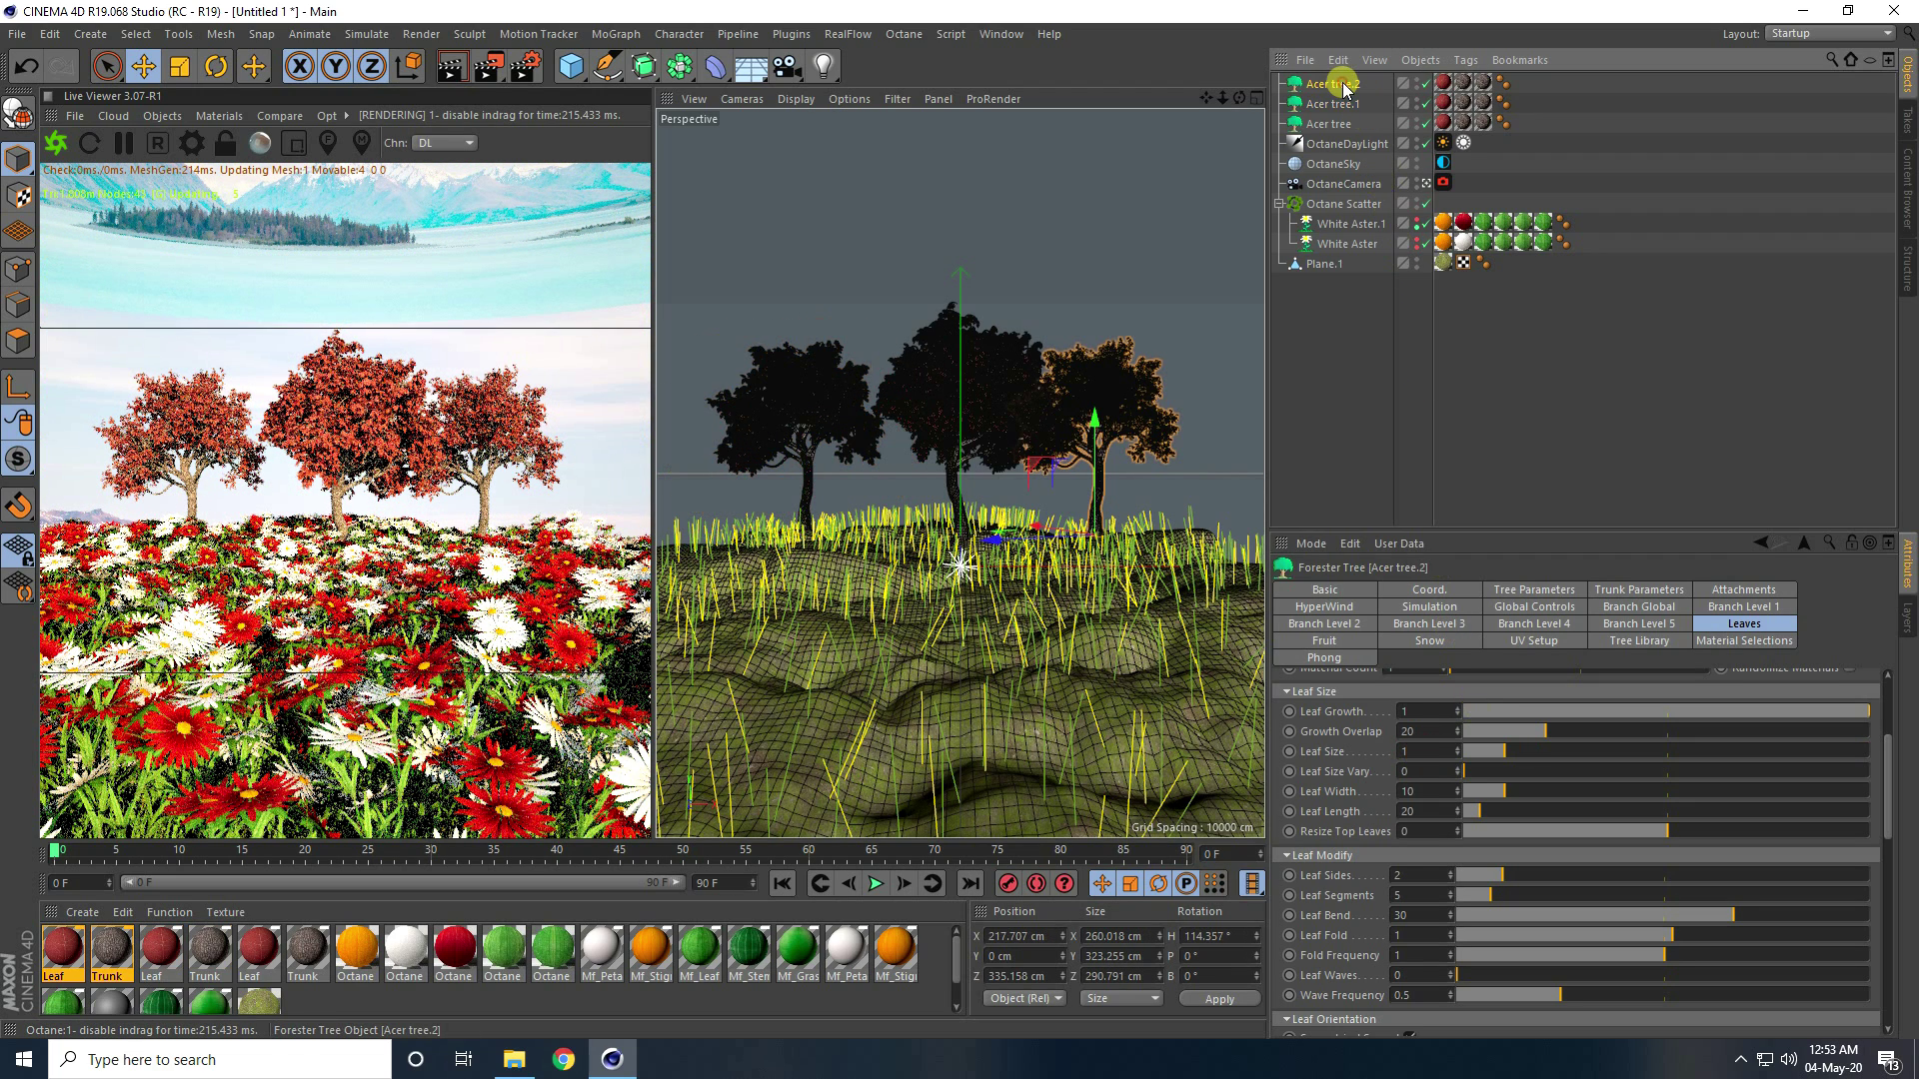
click(1434, 749)
text(5)
key(Return)
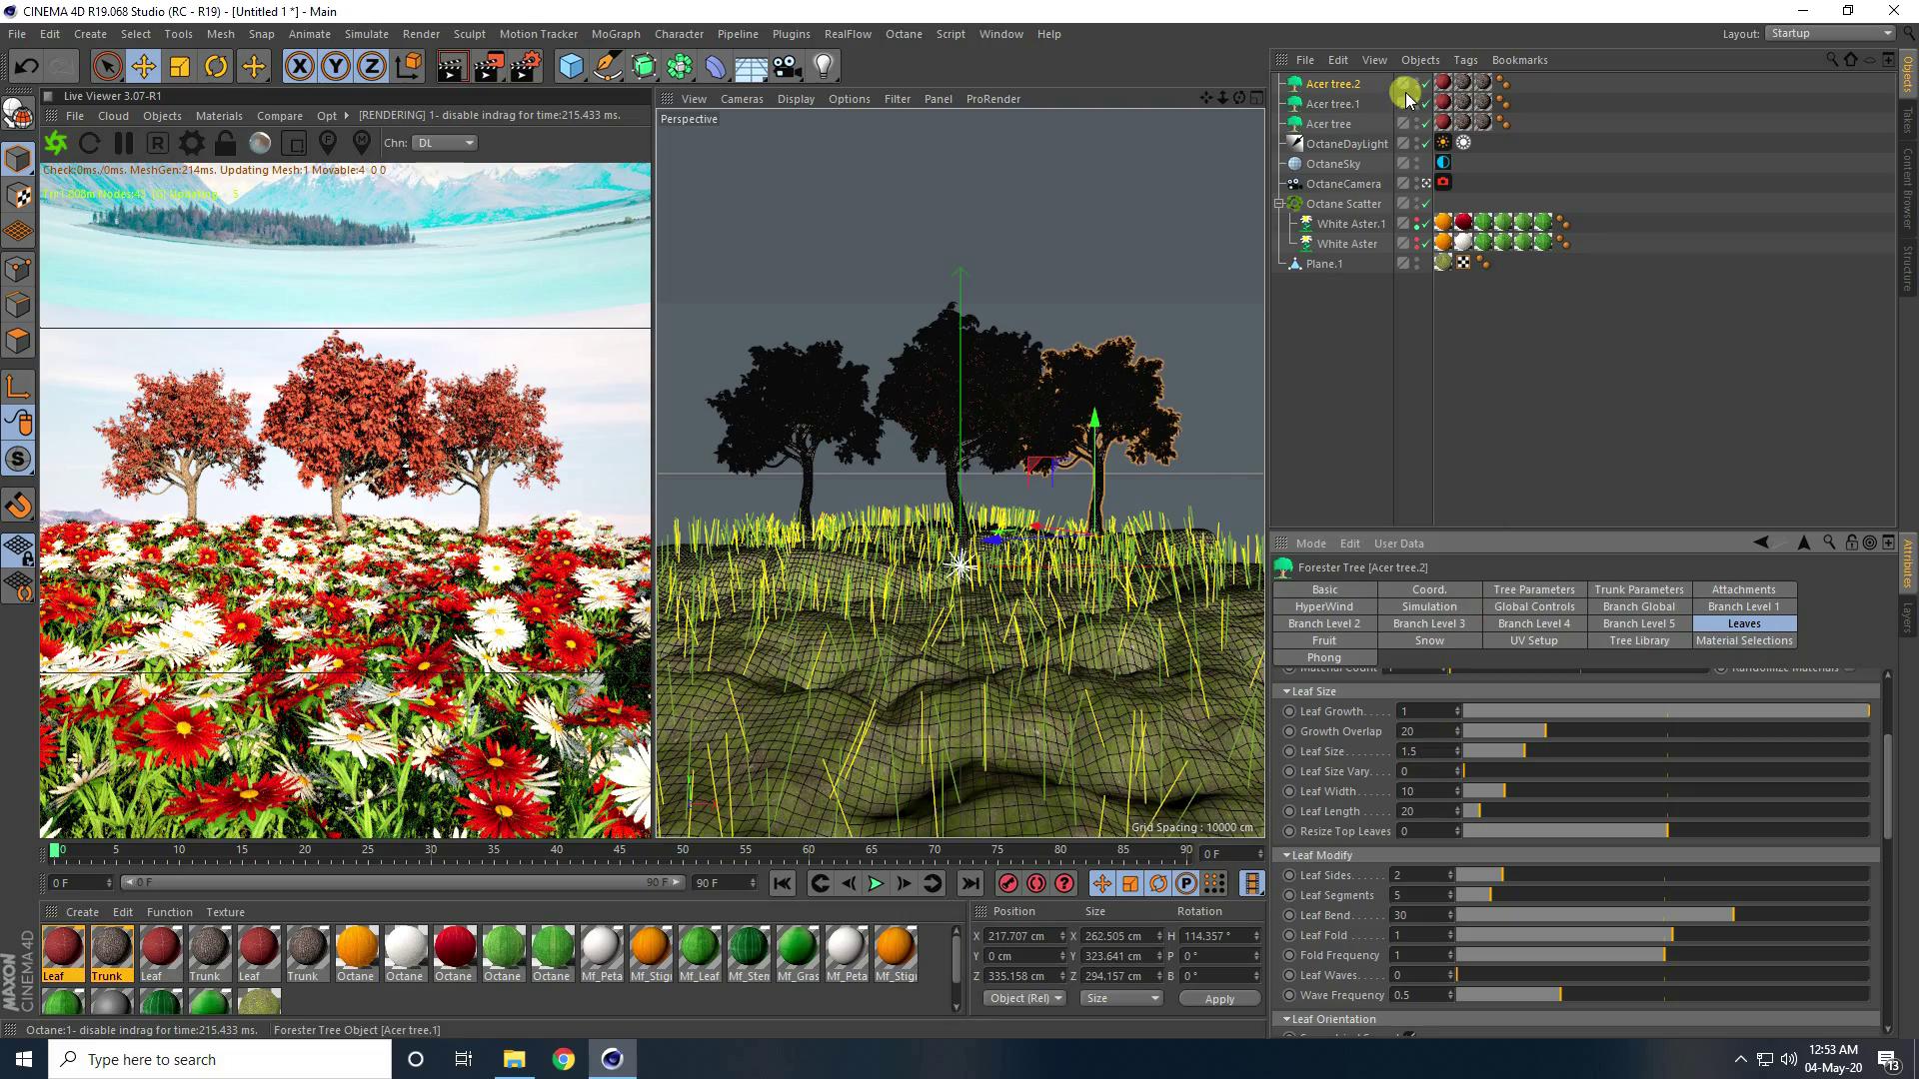
Leave the Octane camera view to inspect the tree leaves up close, and enlarge the material list area
click(1427, 182)
scroll(1076, 320, up, 10)
alt+drag(998, 506, 942, 410)
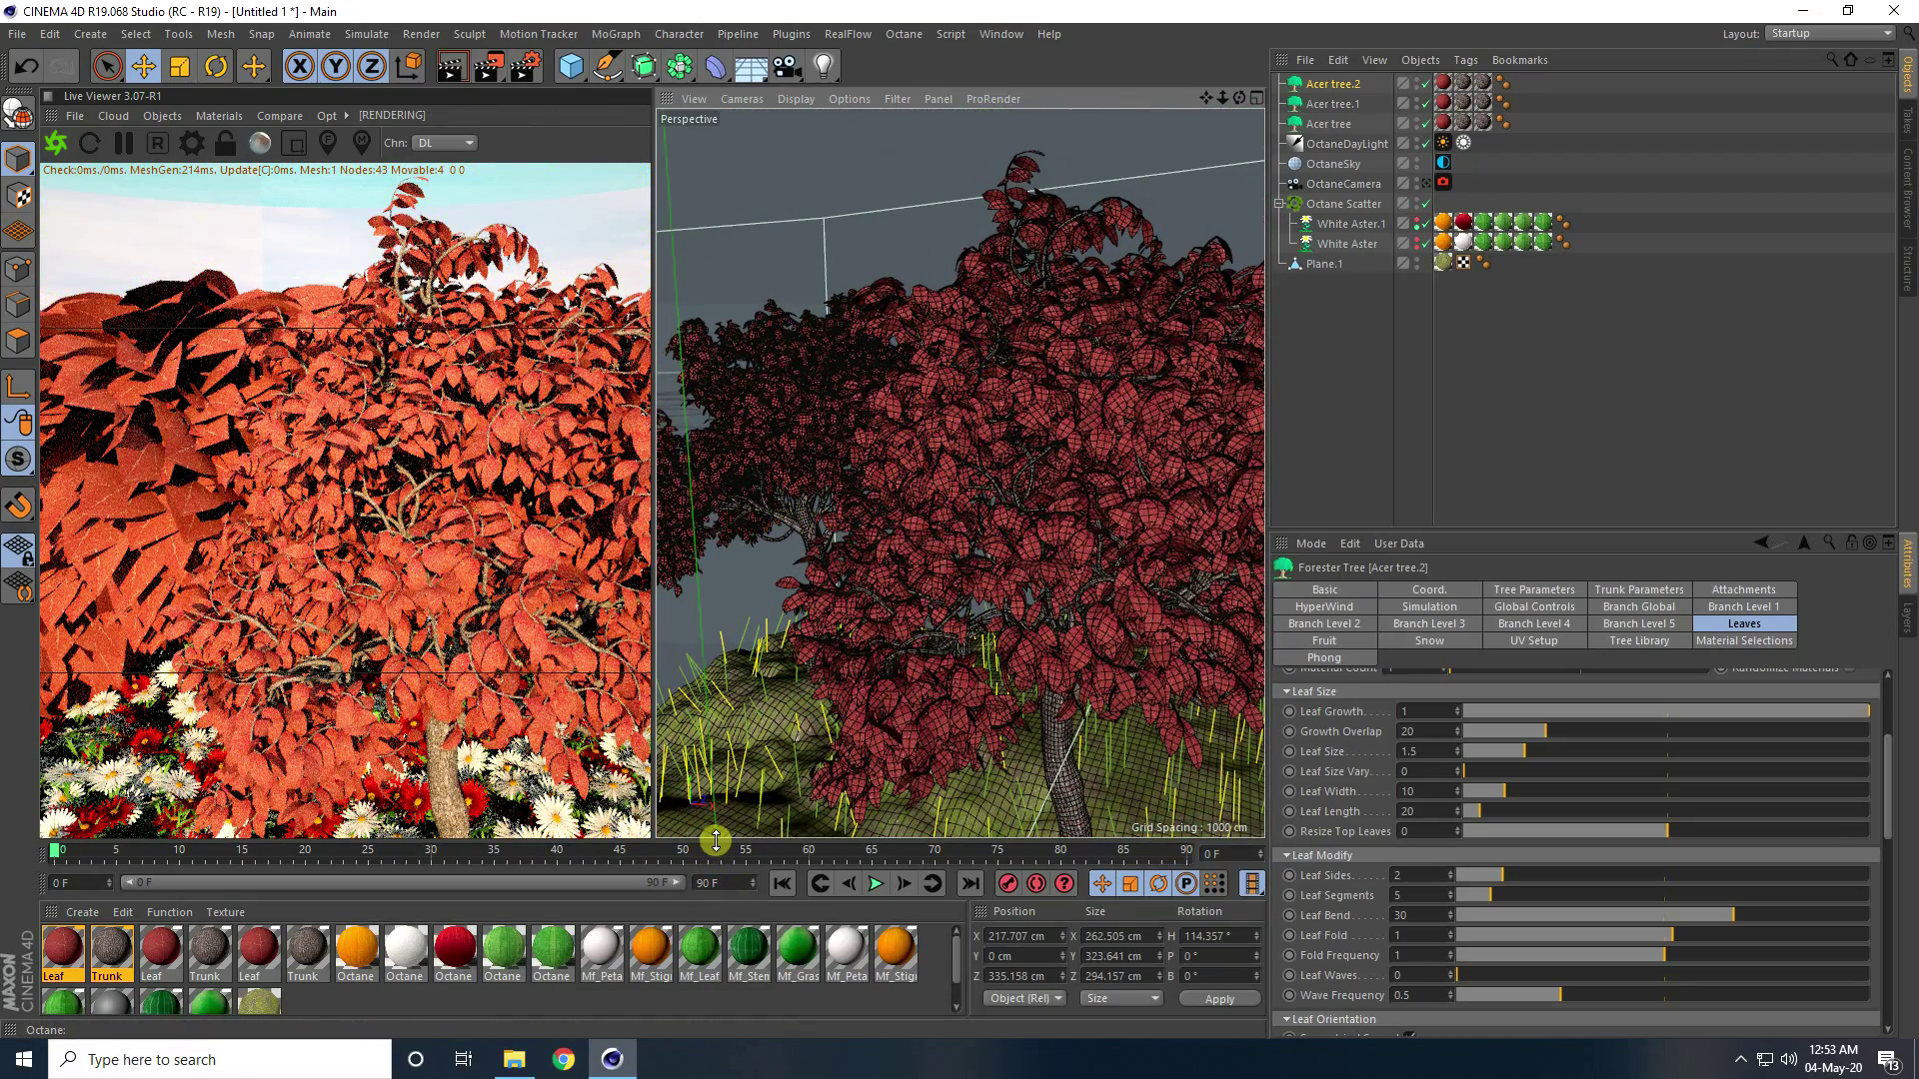
drag(715, 841, 717, 797)
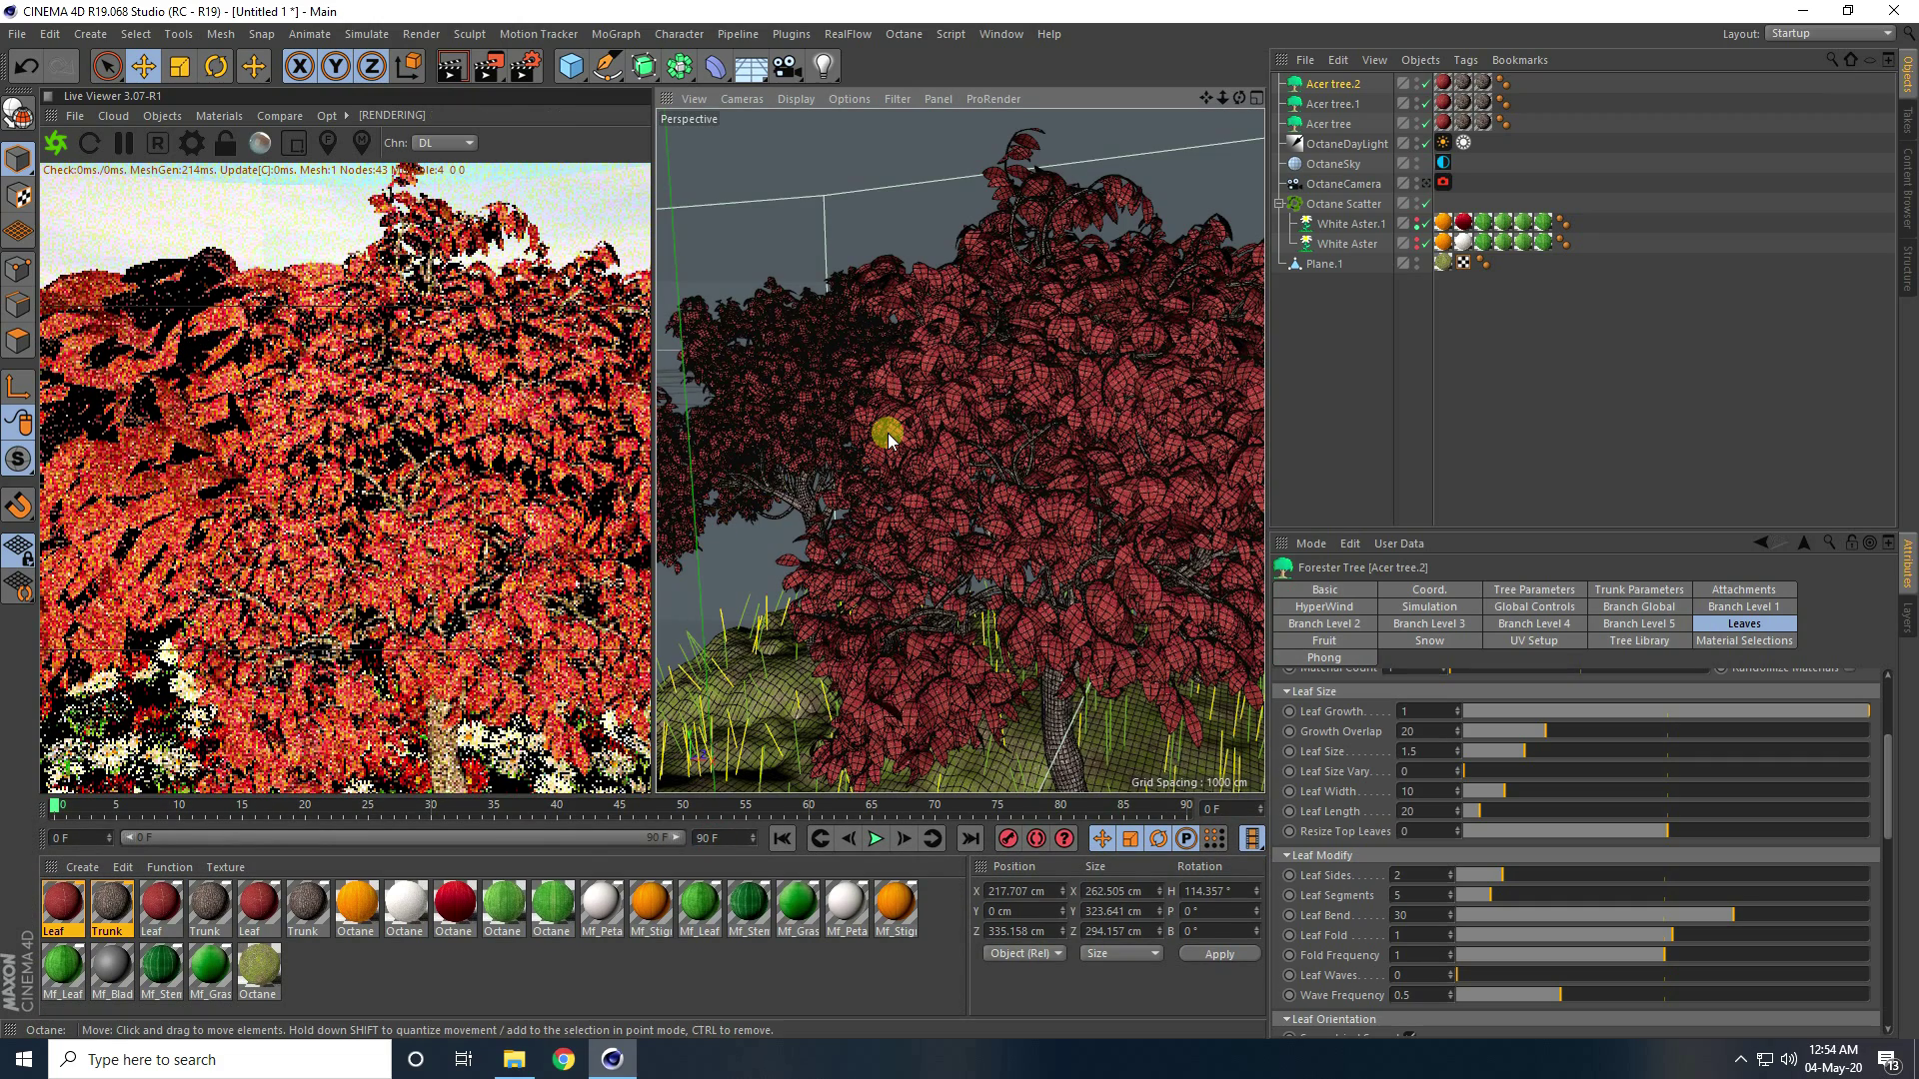
Duplicate the white petal Octane material as the base for a new leaf material
click(82, 866)
mouse_move(142, 724)
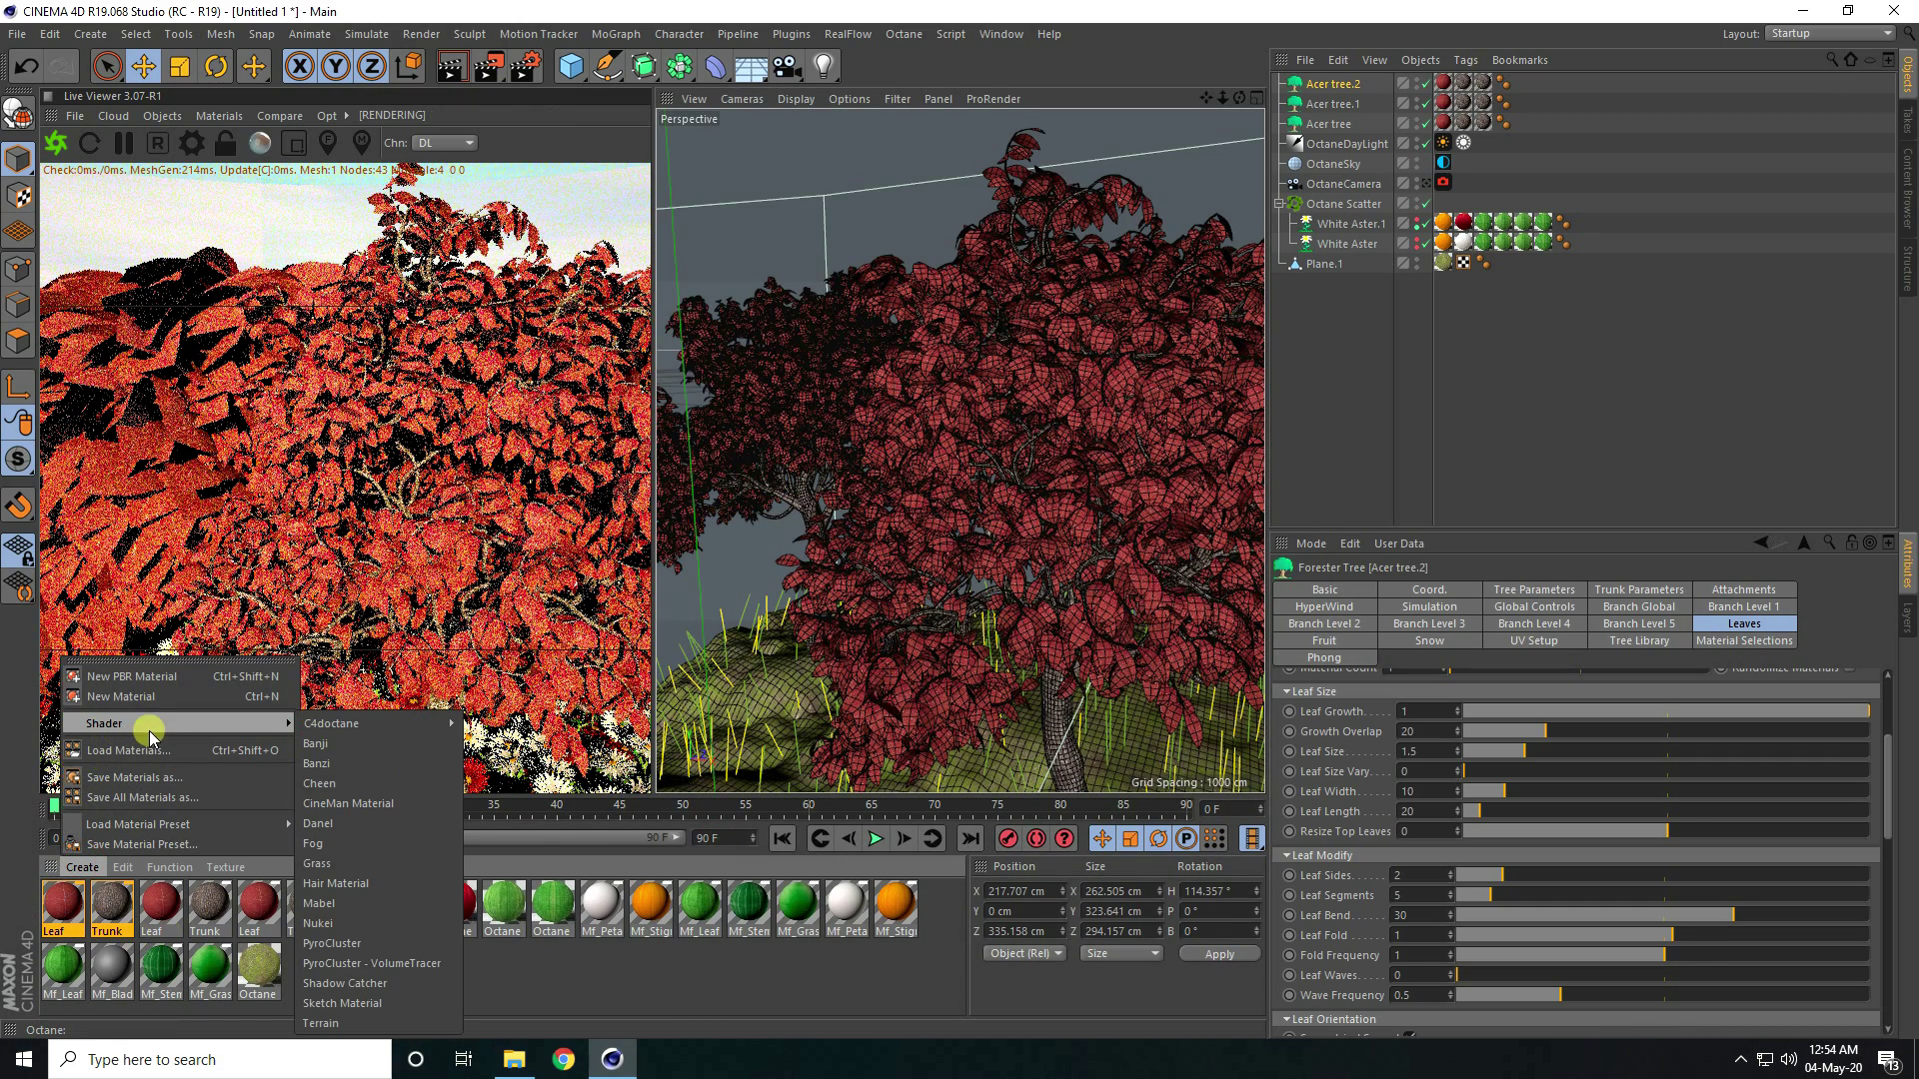
click(219, 116)
click(437, 1017)
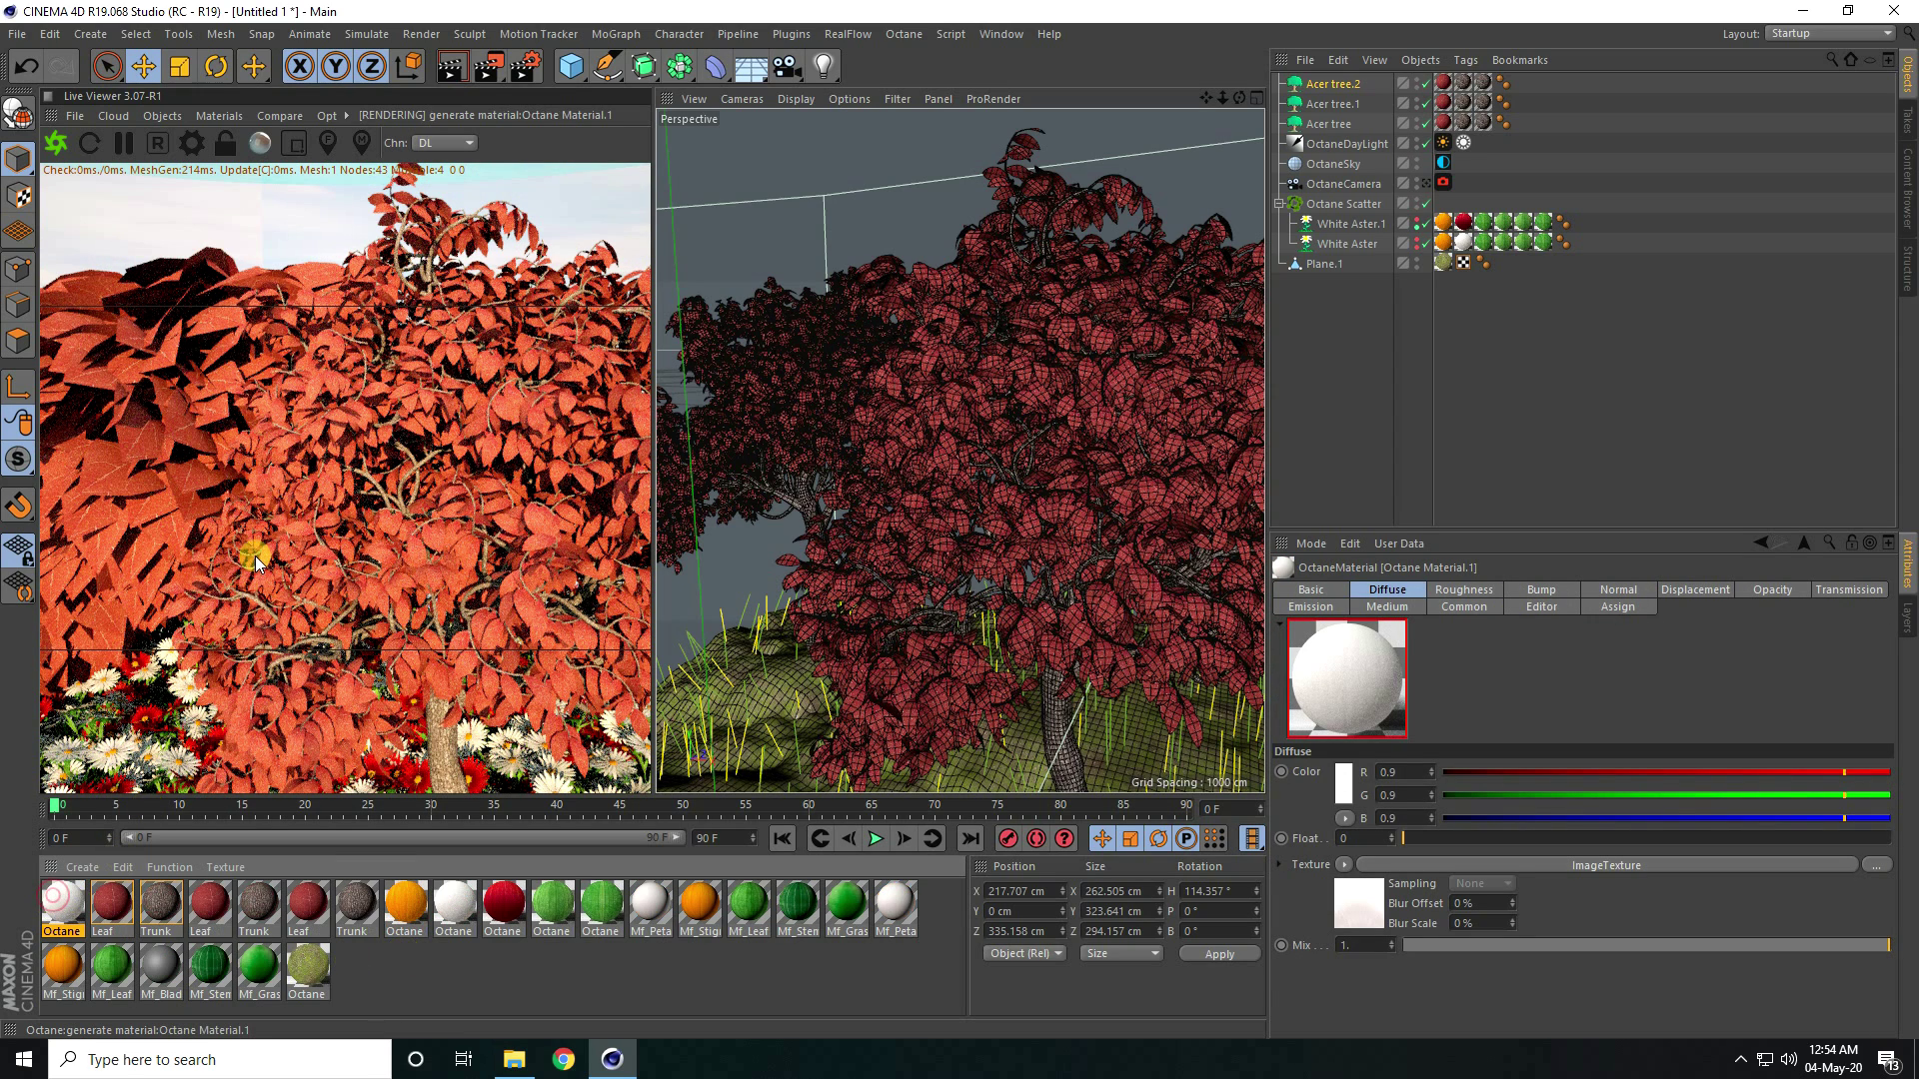
Load leaf-18 as the new material's image texture in the node editor and replace the original Acer tree's leaf material with it
double_click(284, 579)
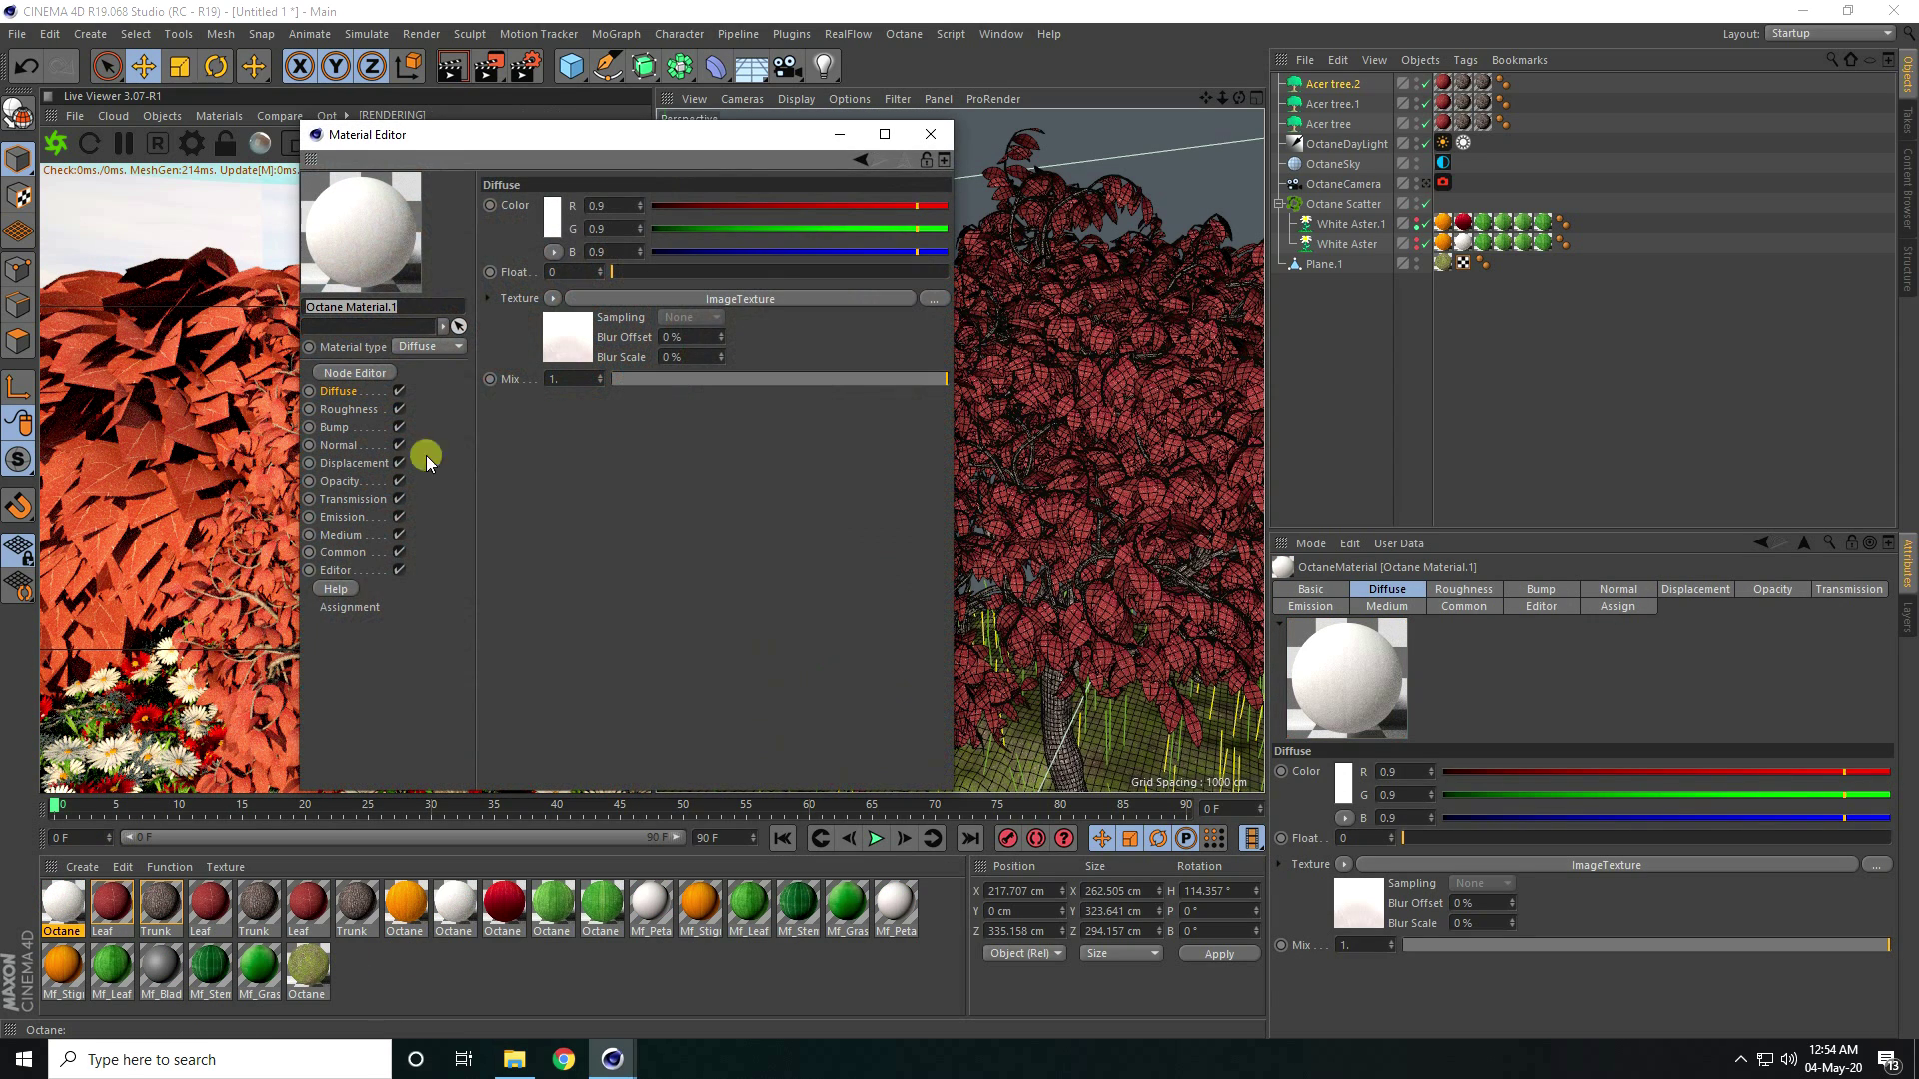
click(380, 376)
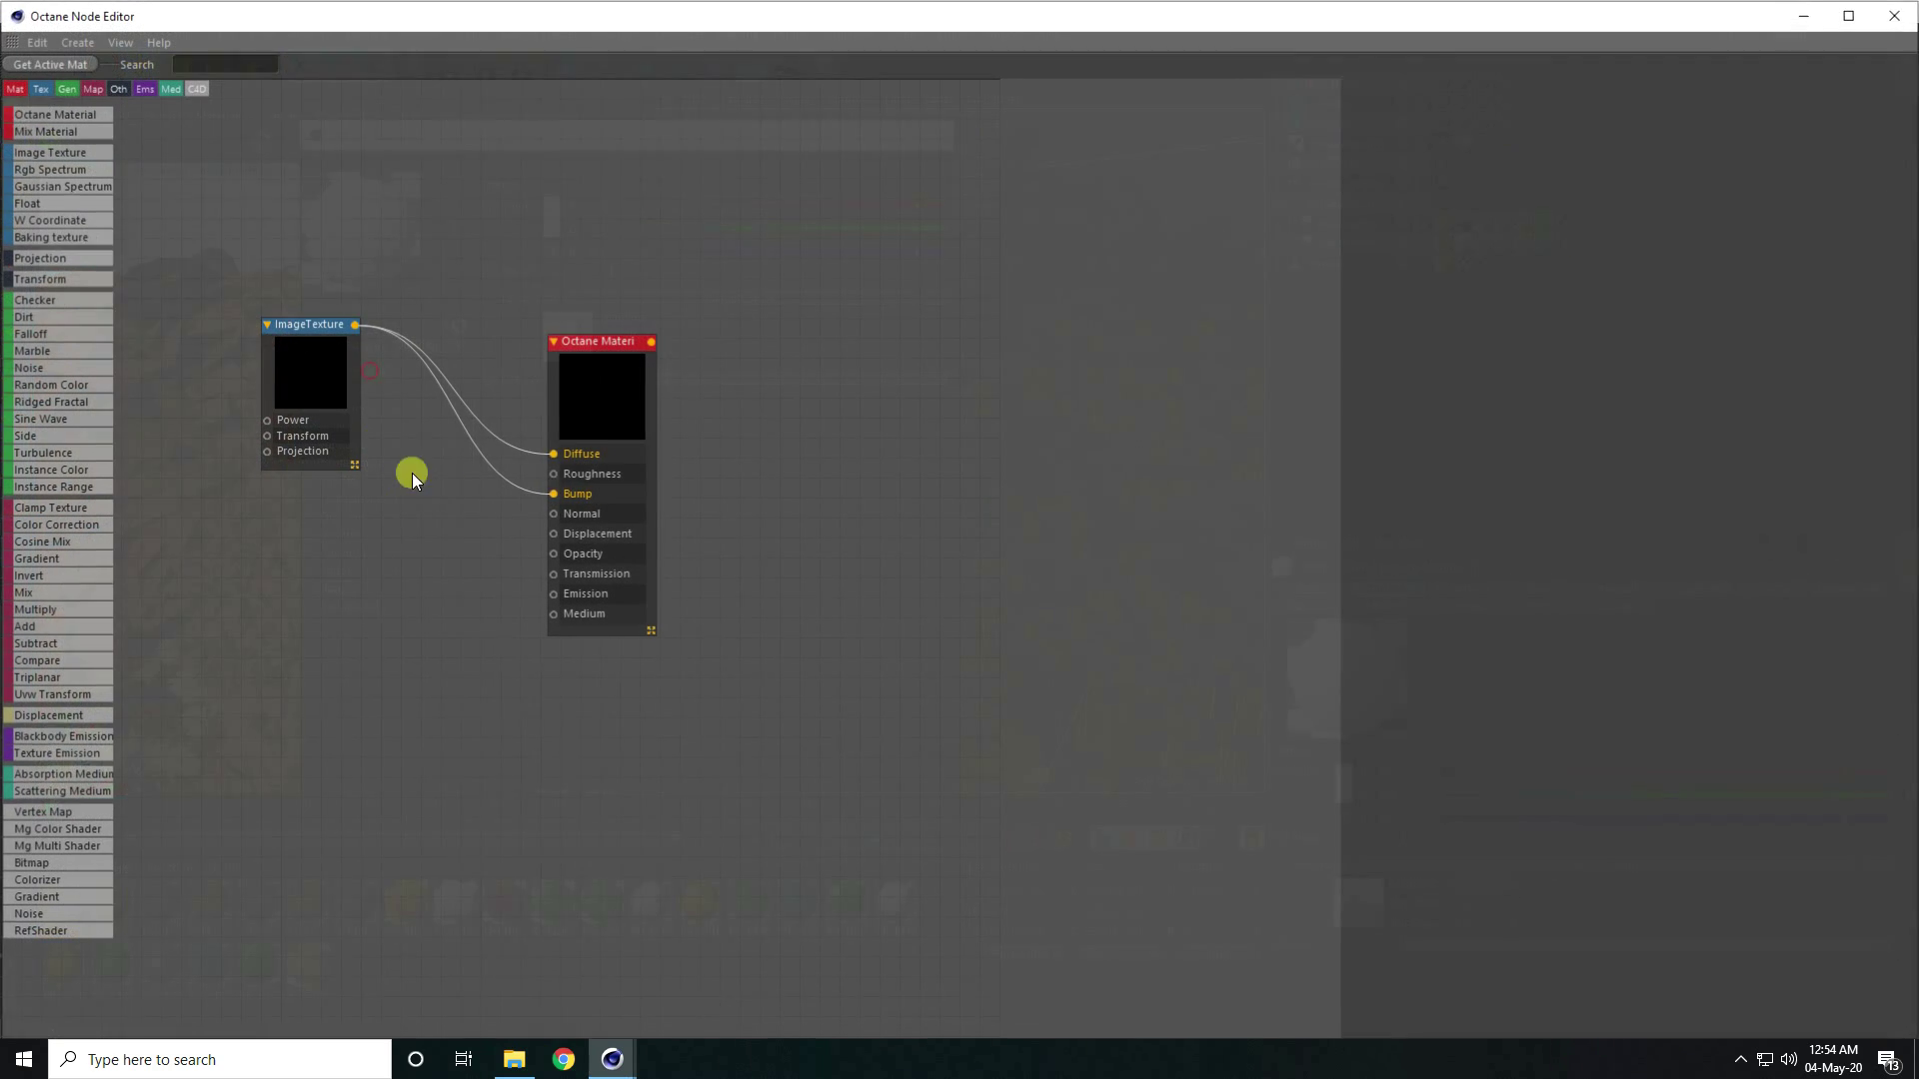
click(266, 343)
click(1898, 130)
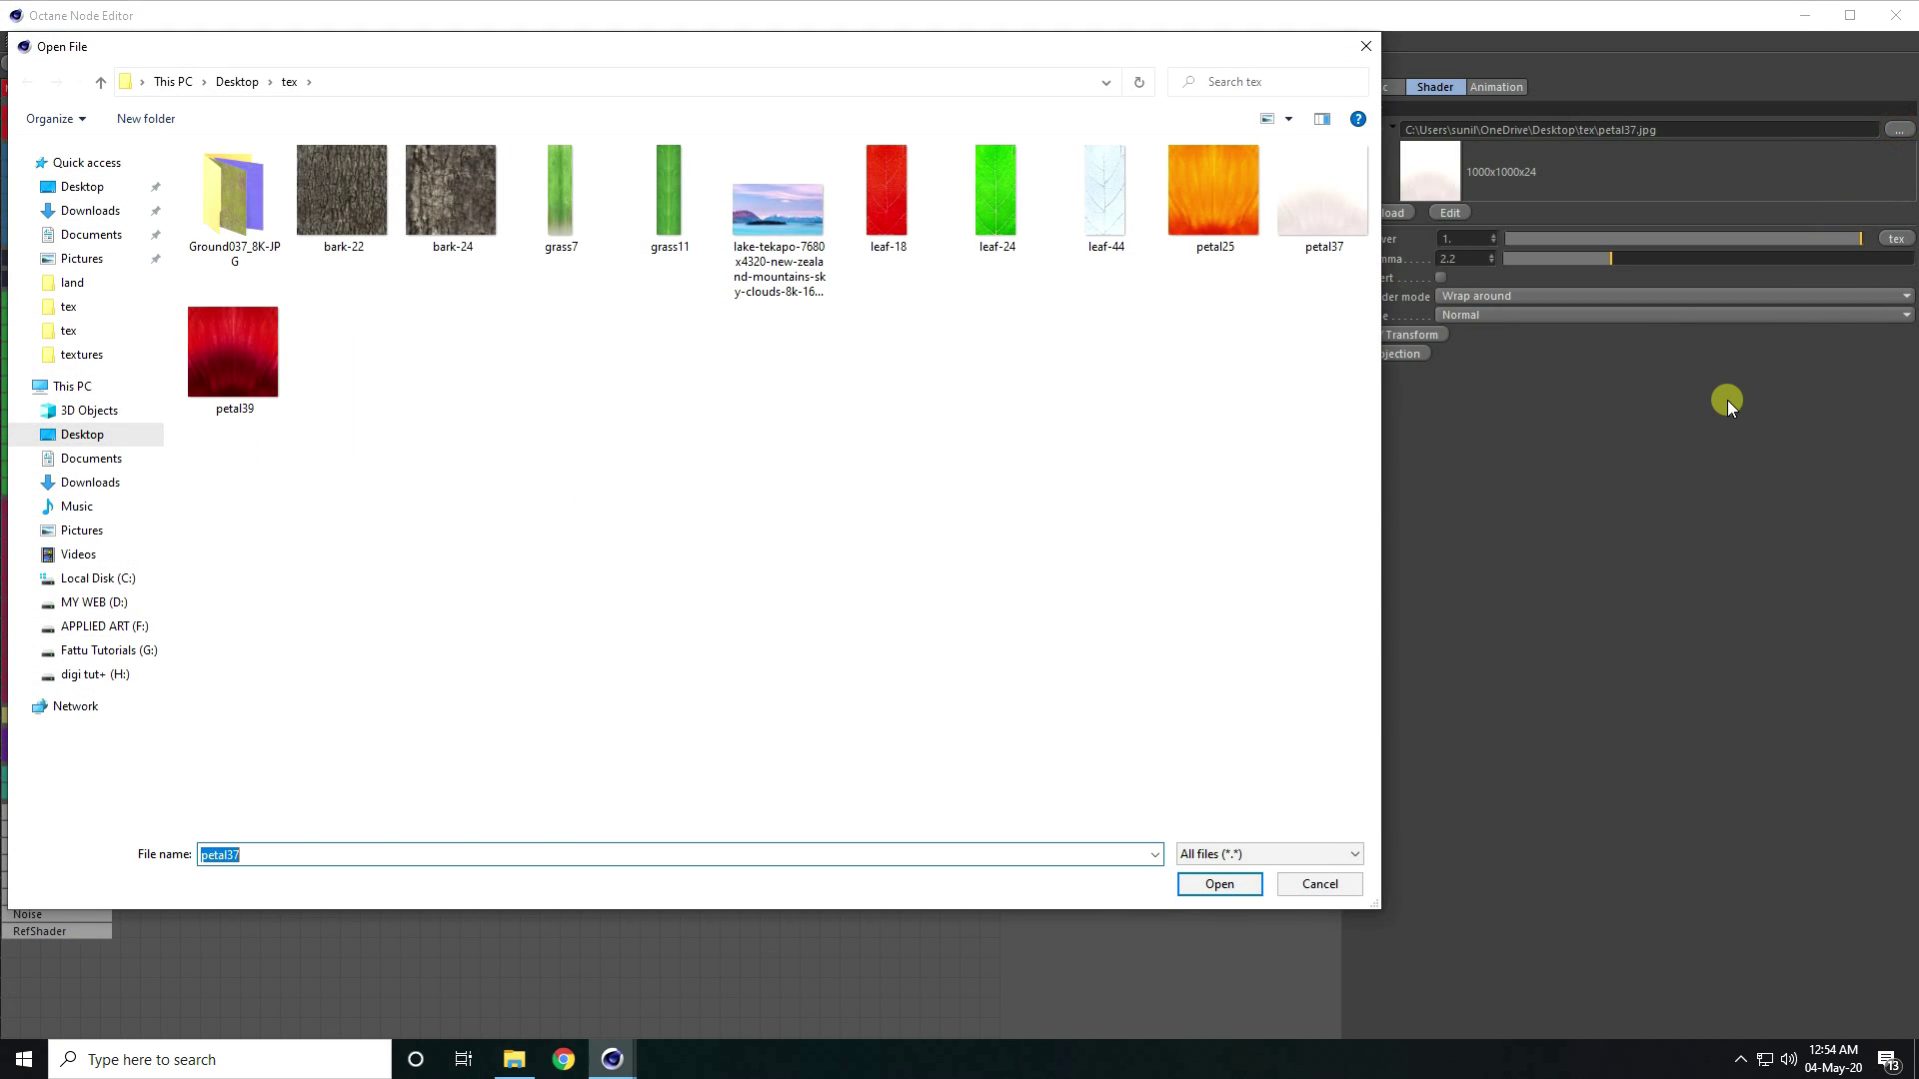
click(902, 235)
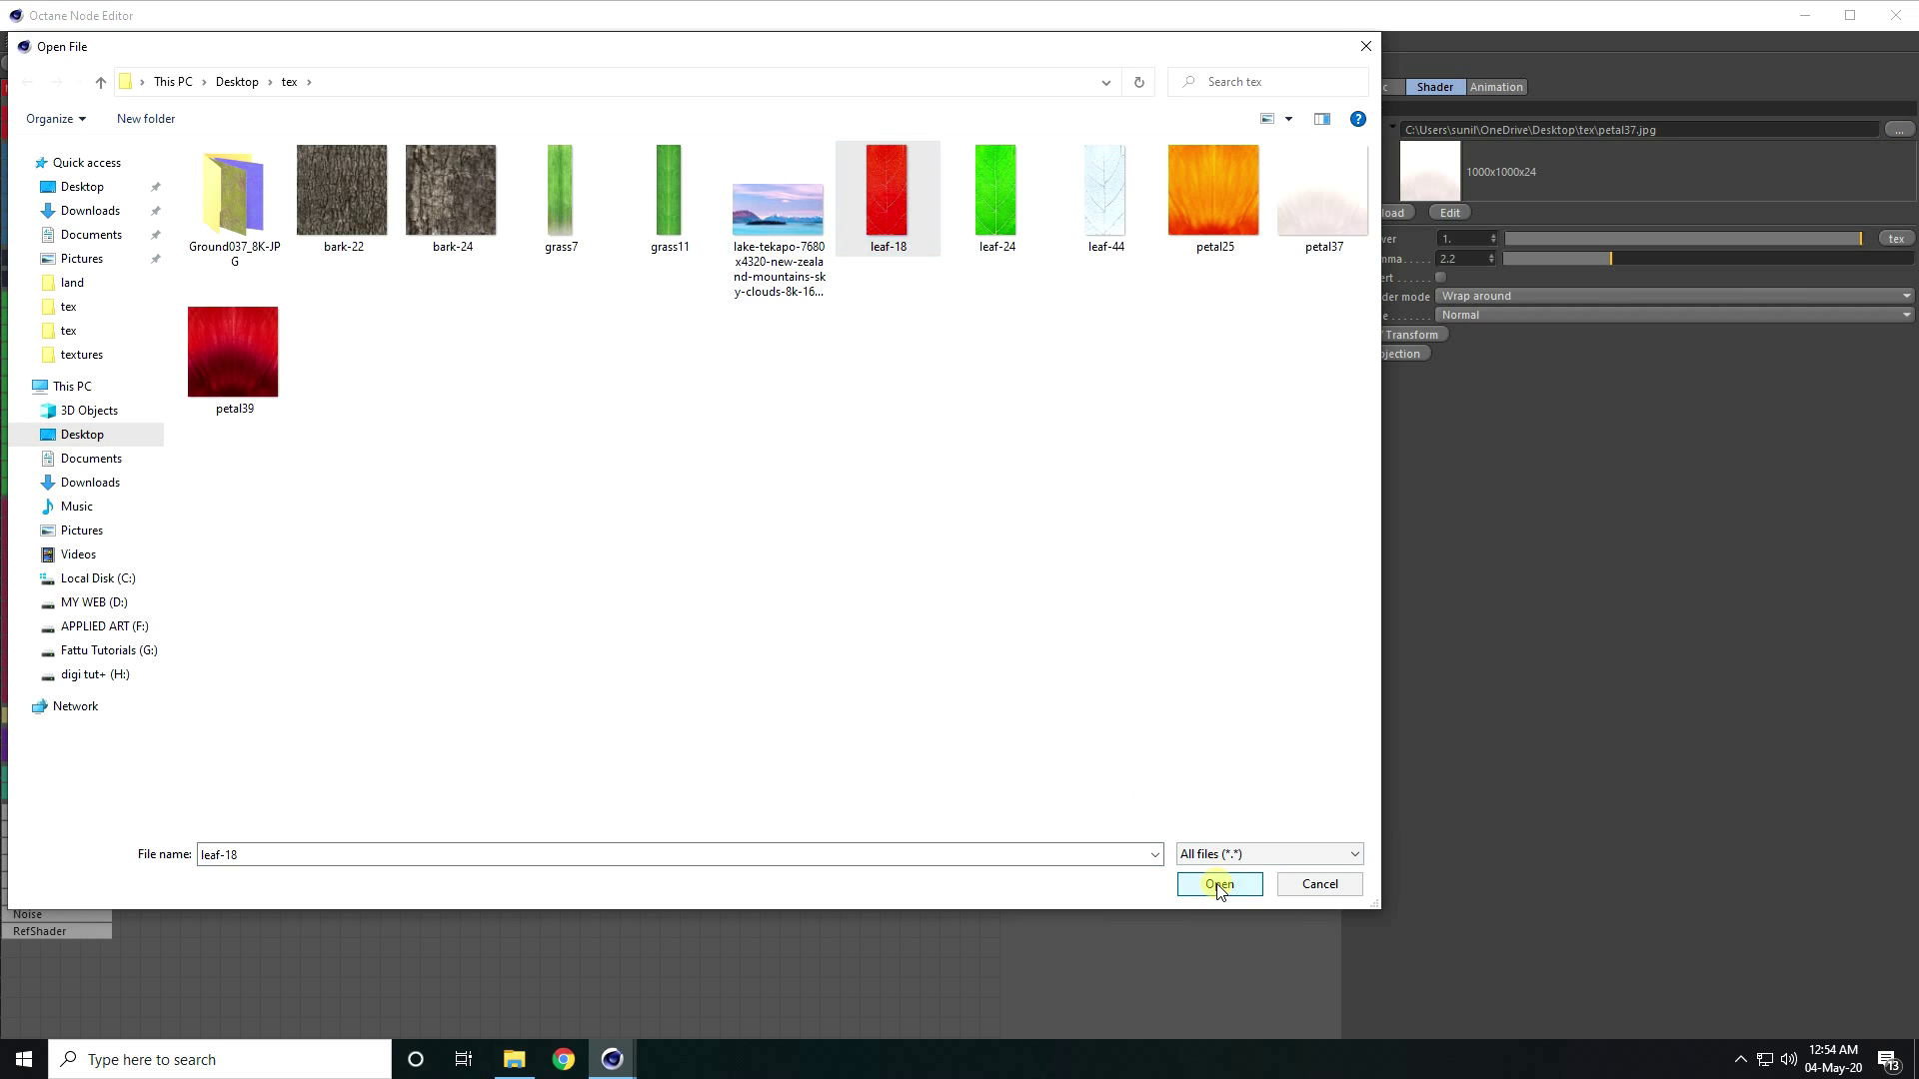
click(1219, 884)
click(1072, 599)
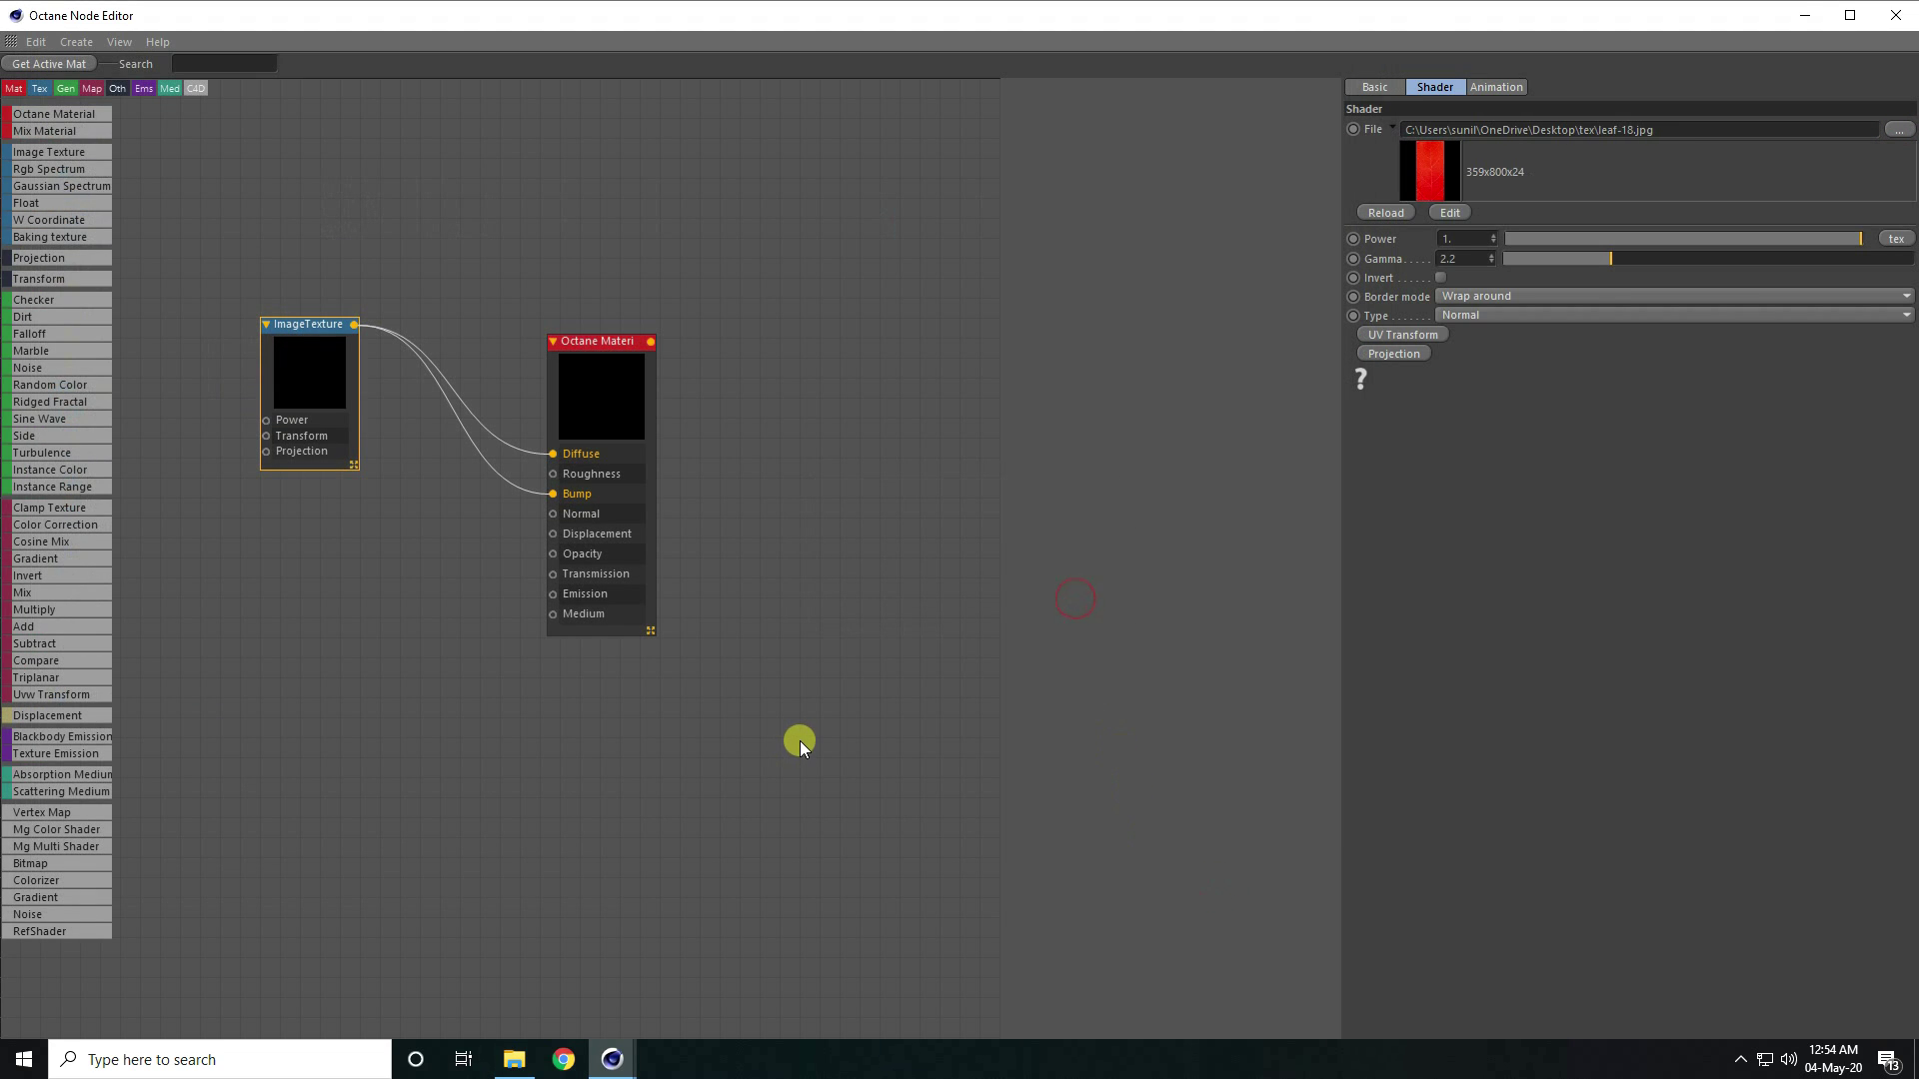
click(1895, 14)
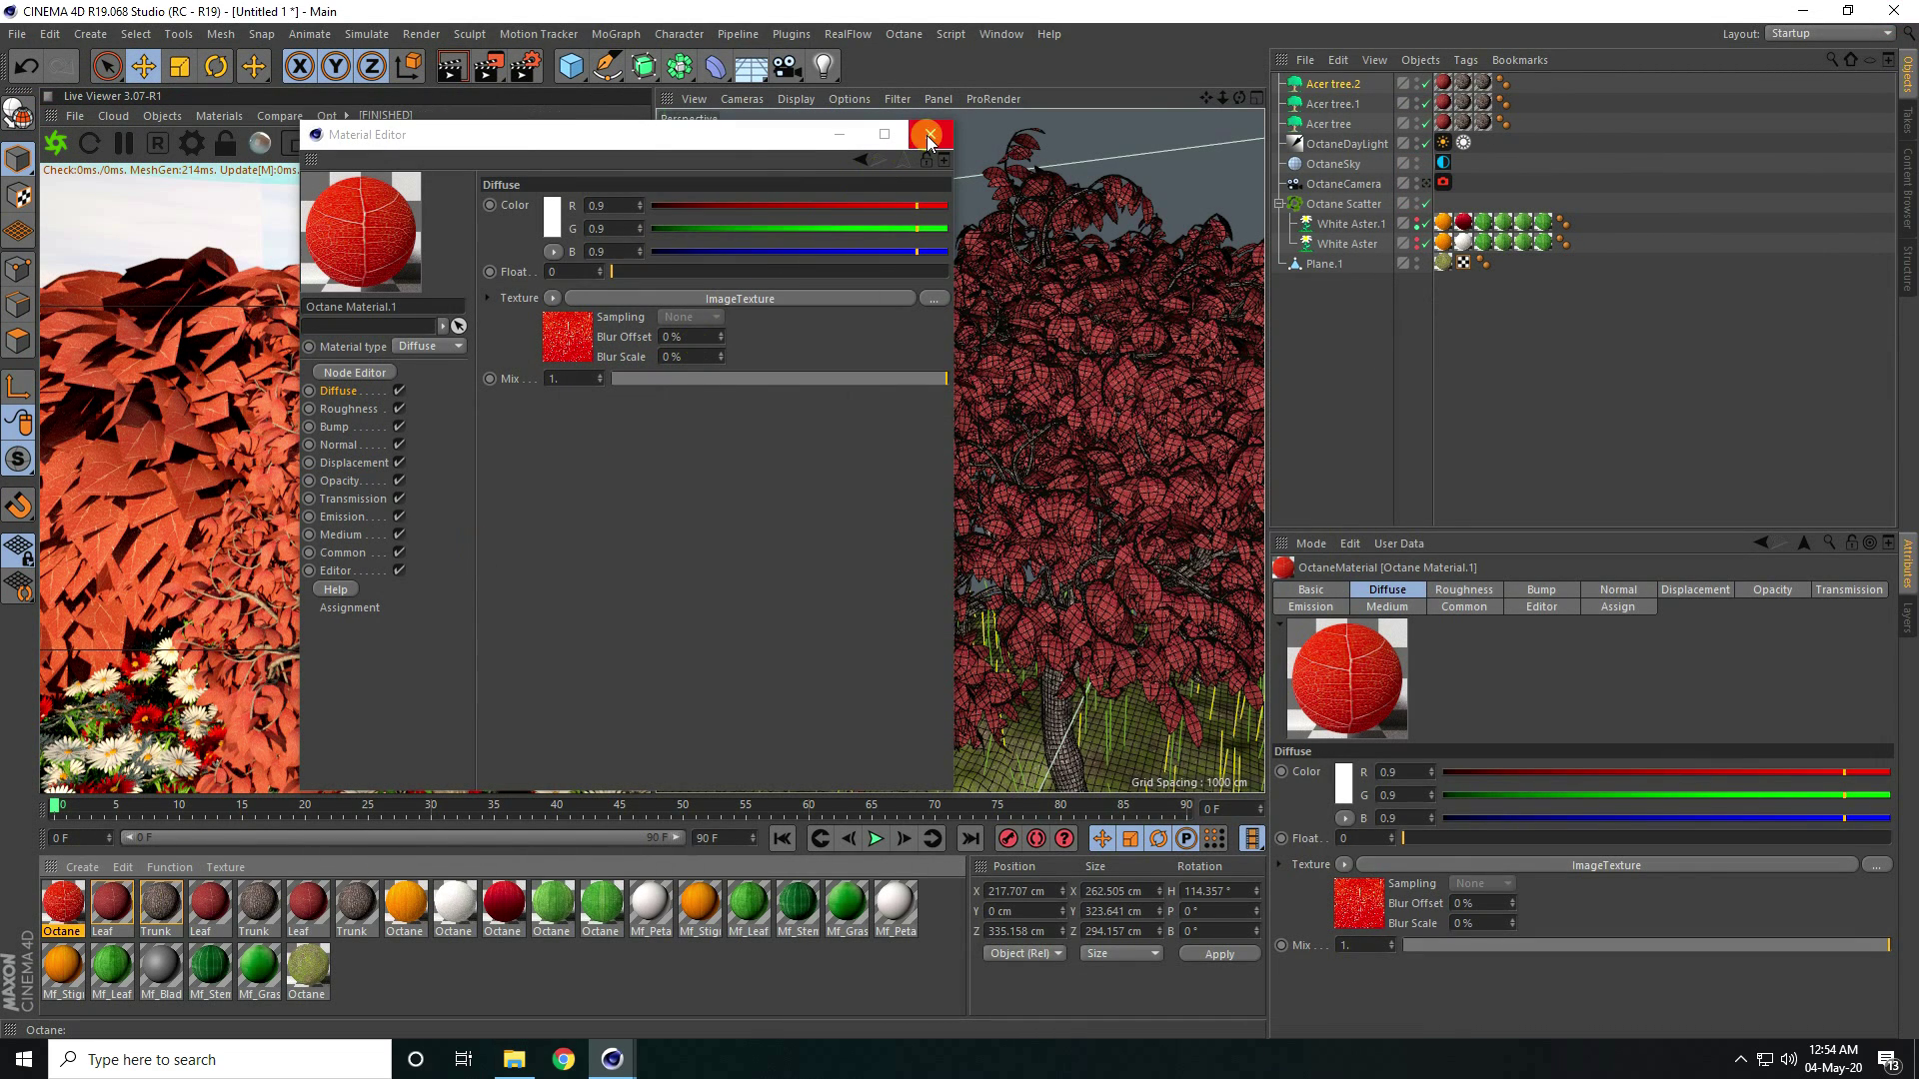
click(928, 135)
drag(55, 890, 1445, 122)
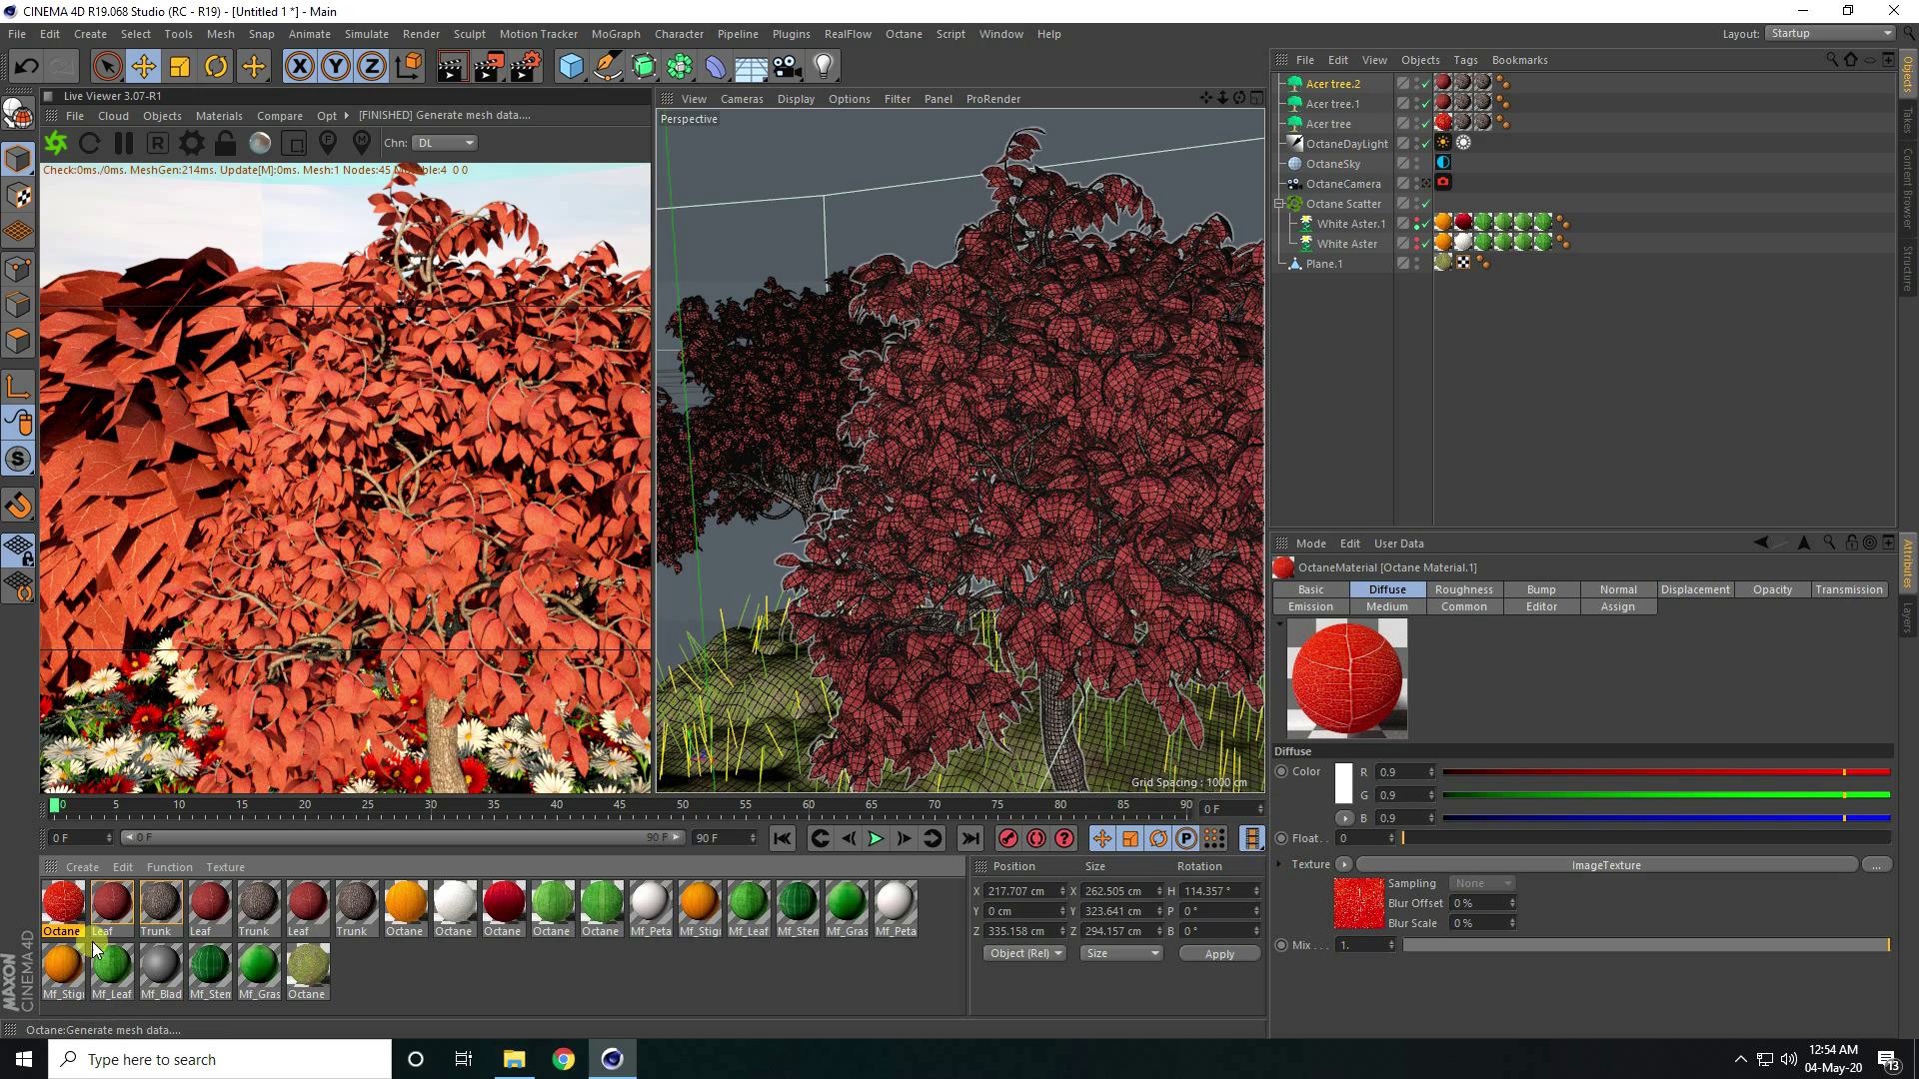
Duplicate the red leaf material and change the copy's image texture to leaf-44 in the node editor
drag(55, 905, 244, 790)
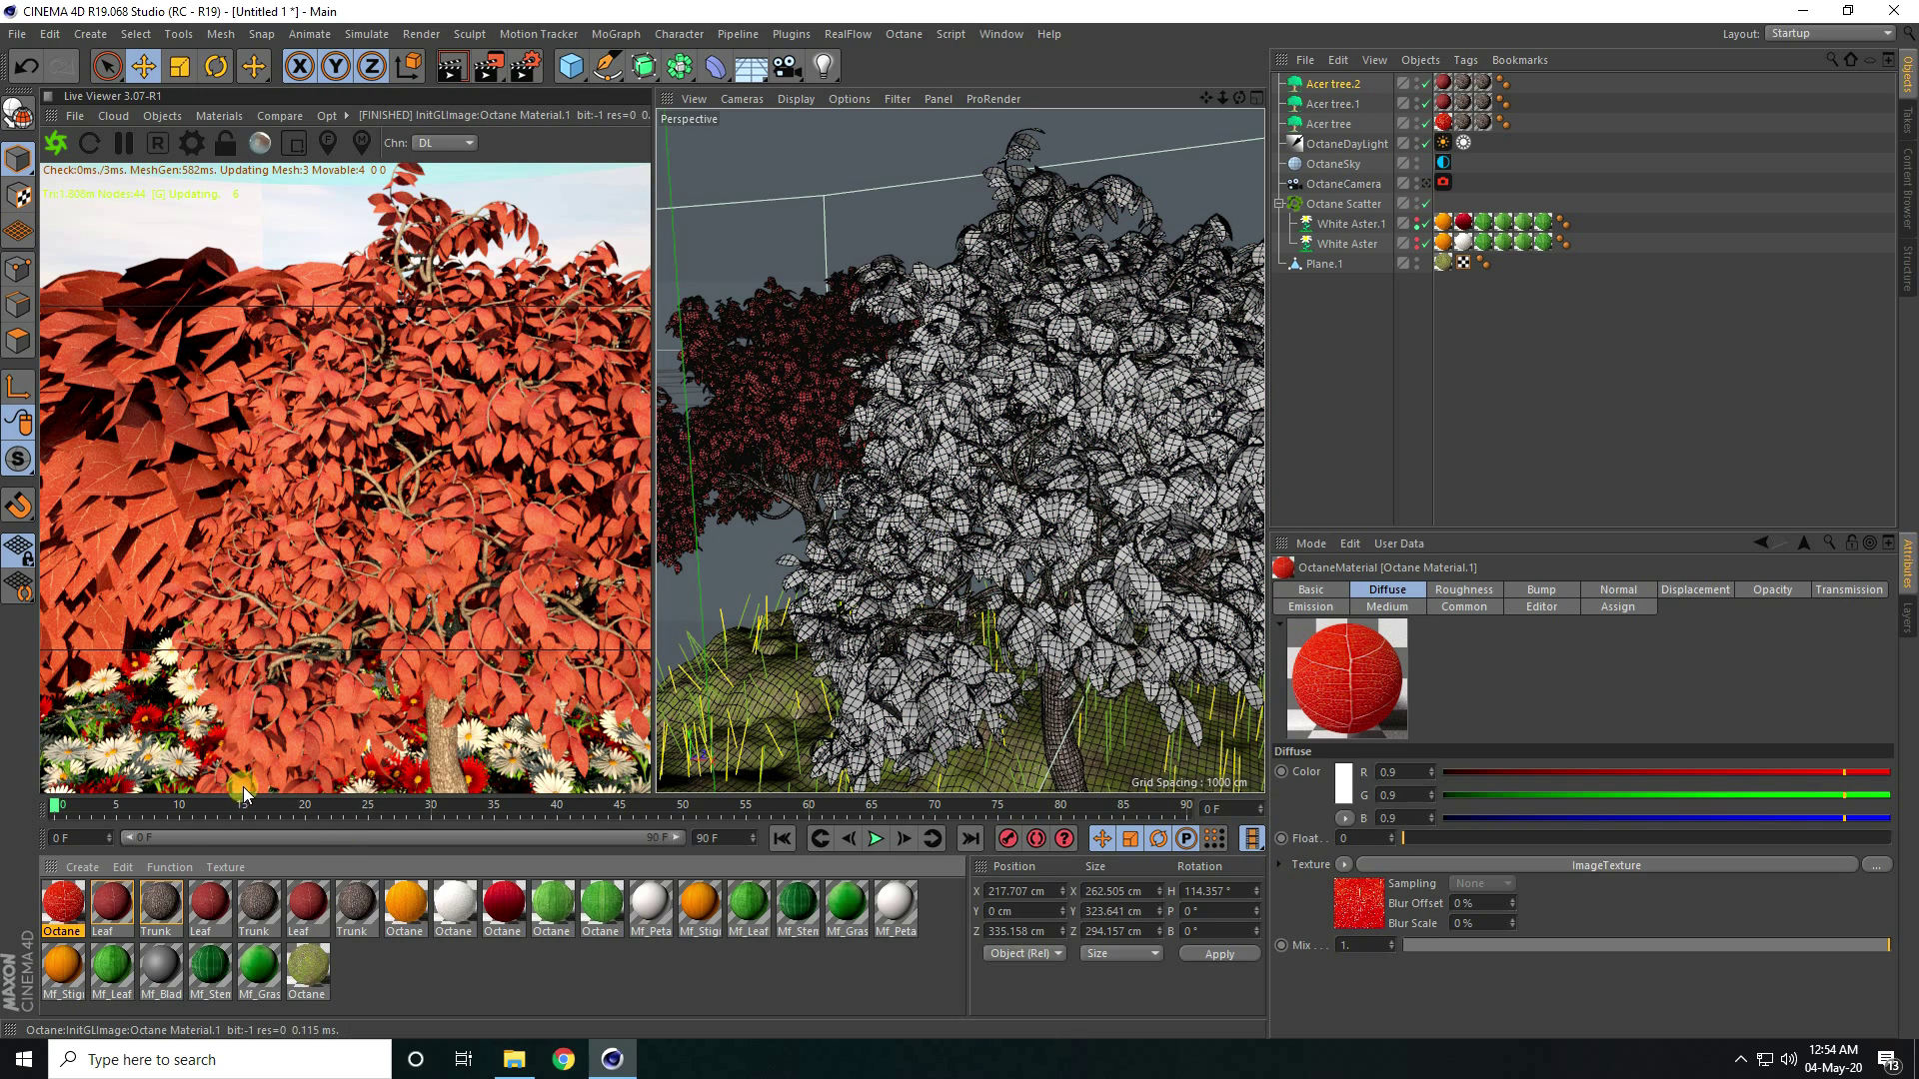
double_click(64, 901)
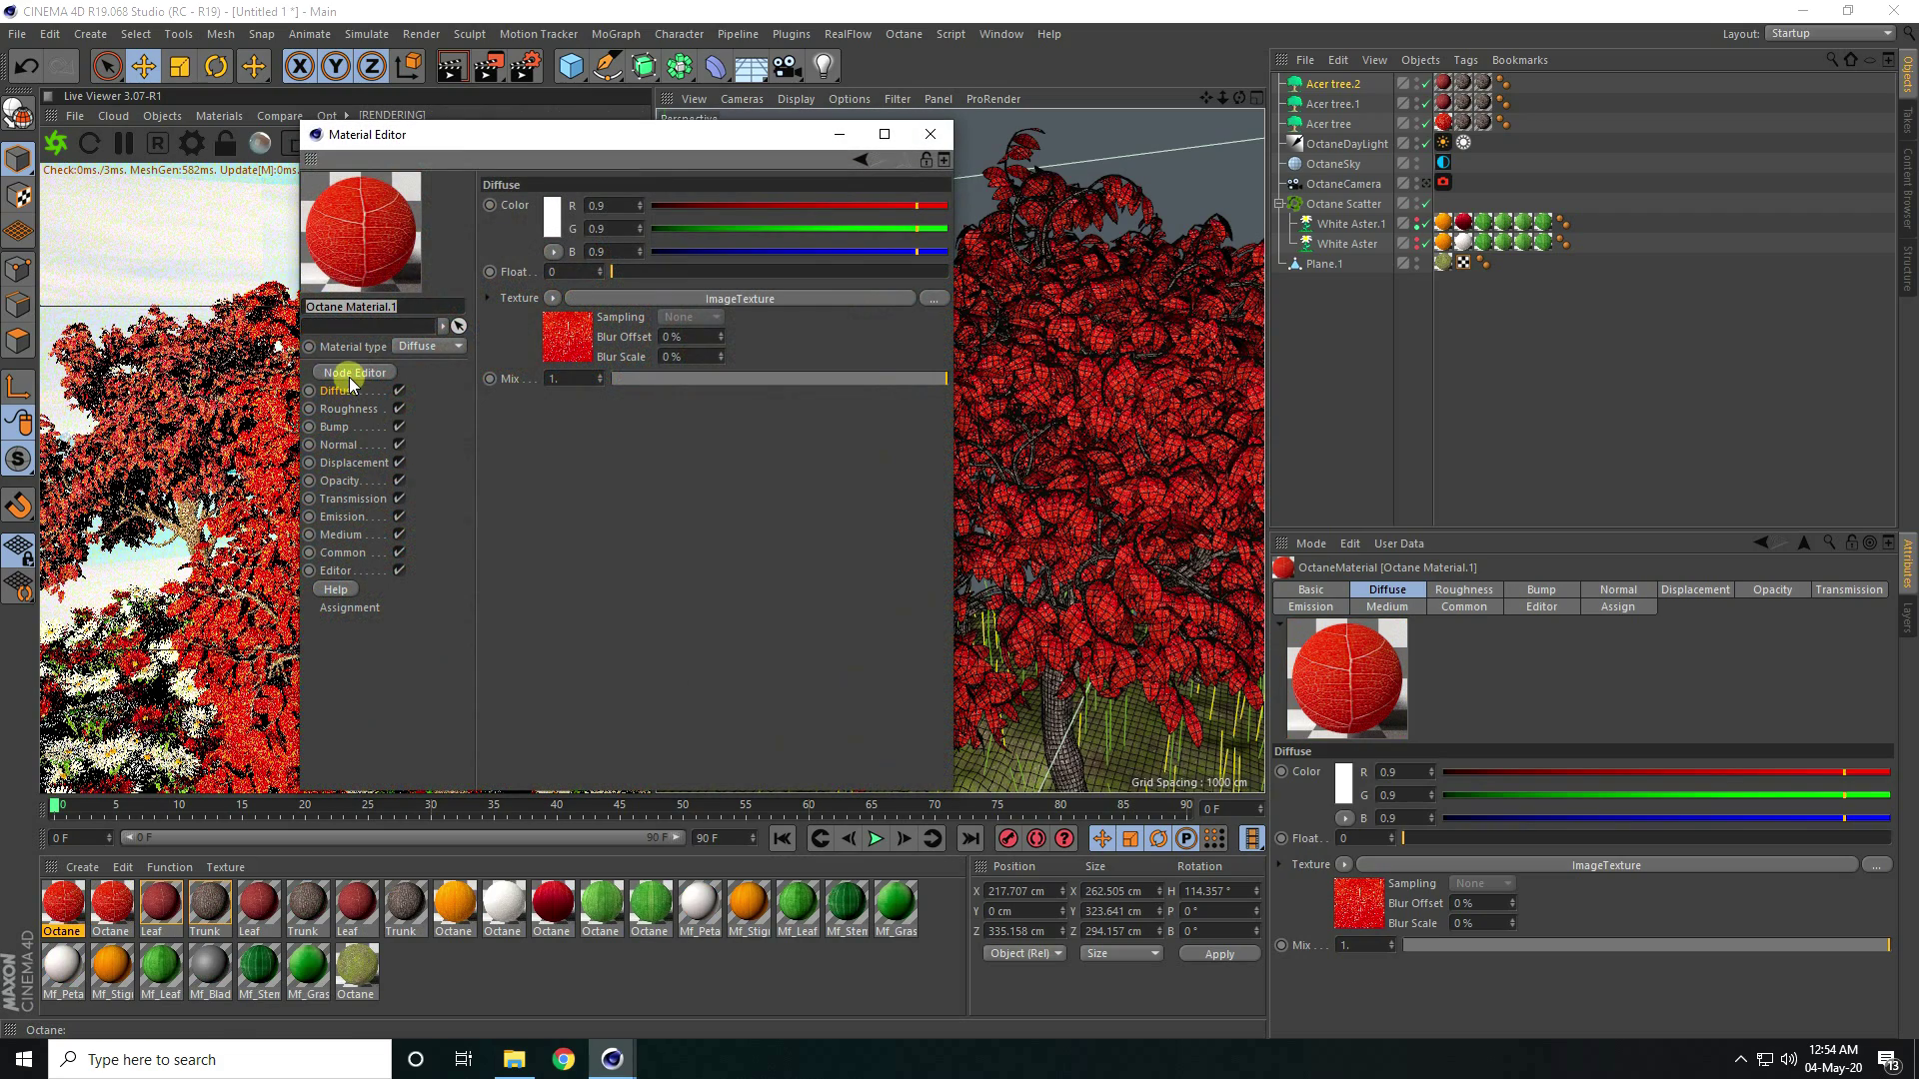
click(352, 373)
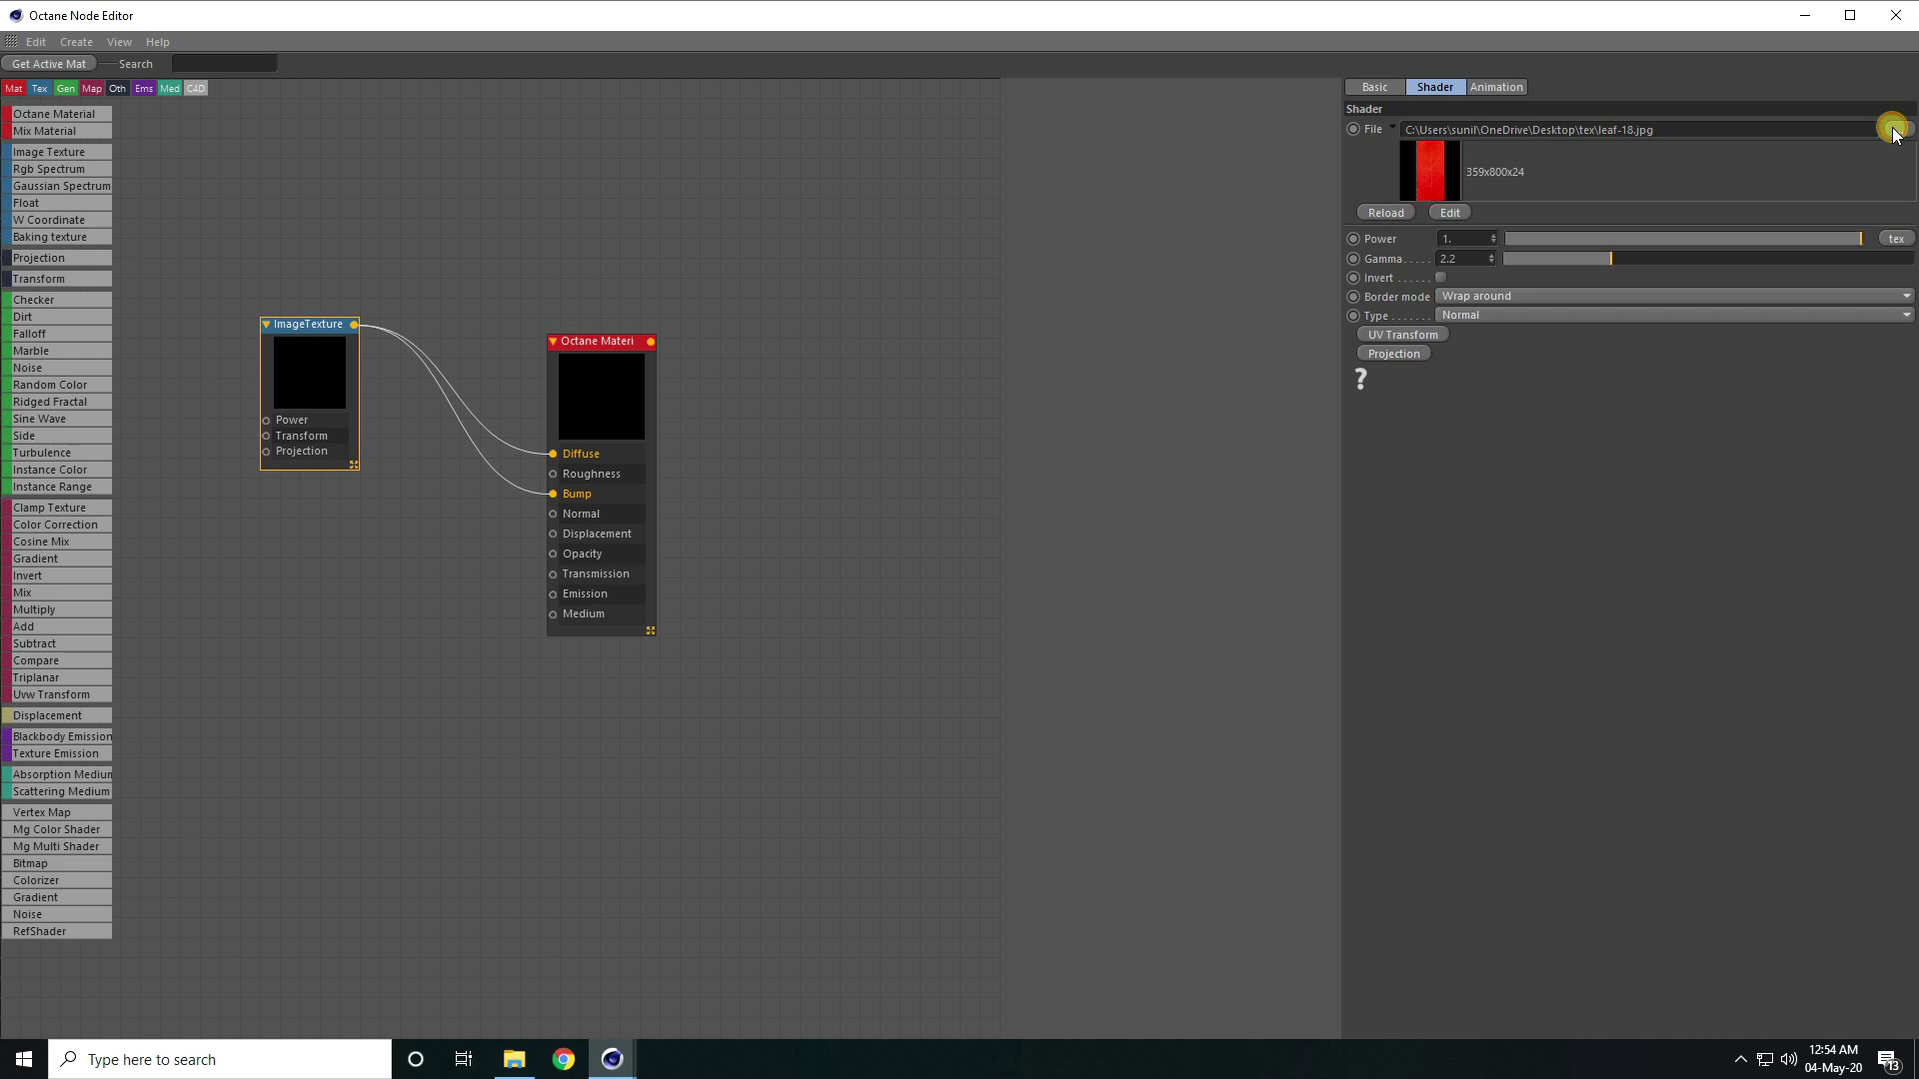
click(1899, 131)
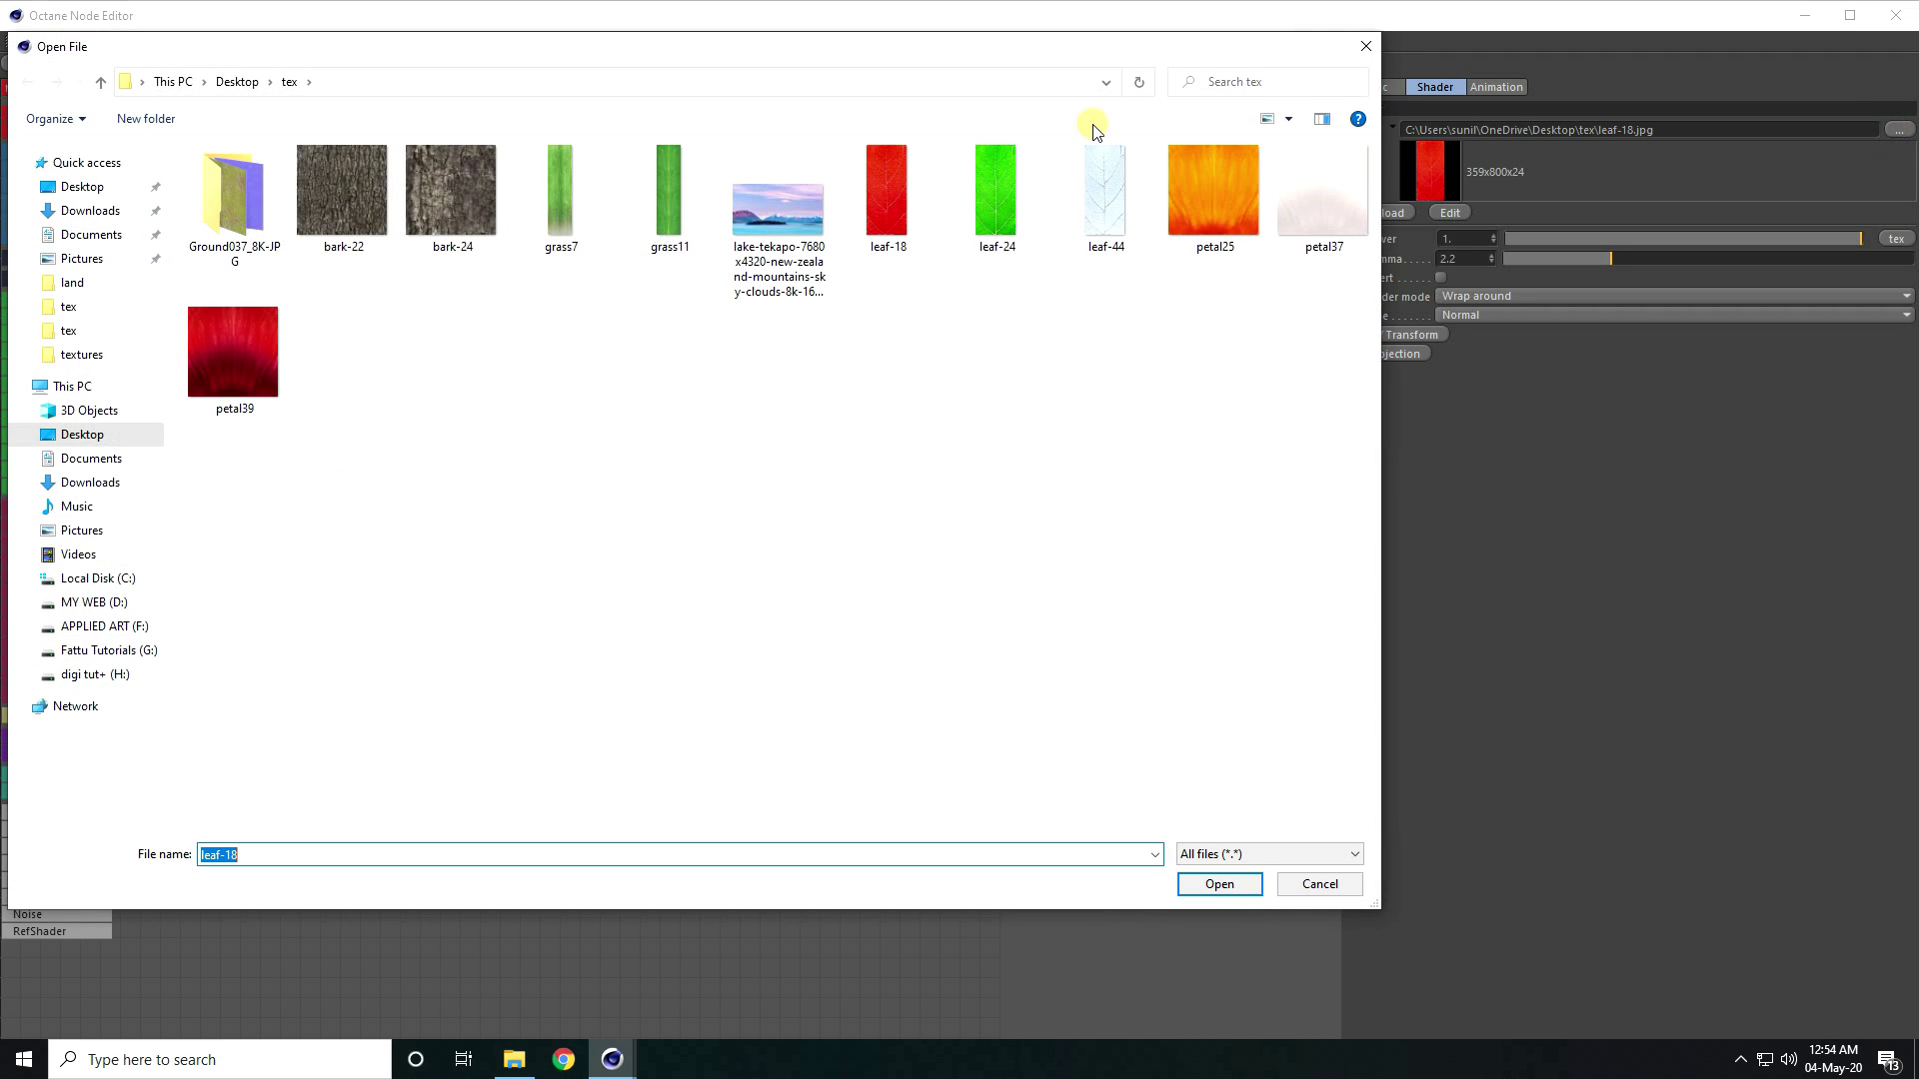
click(1119, 217)
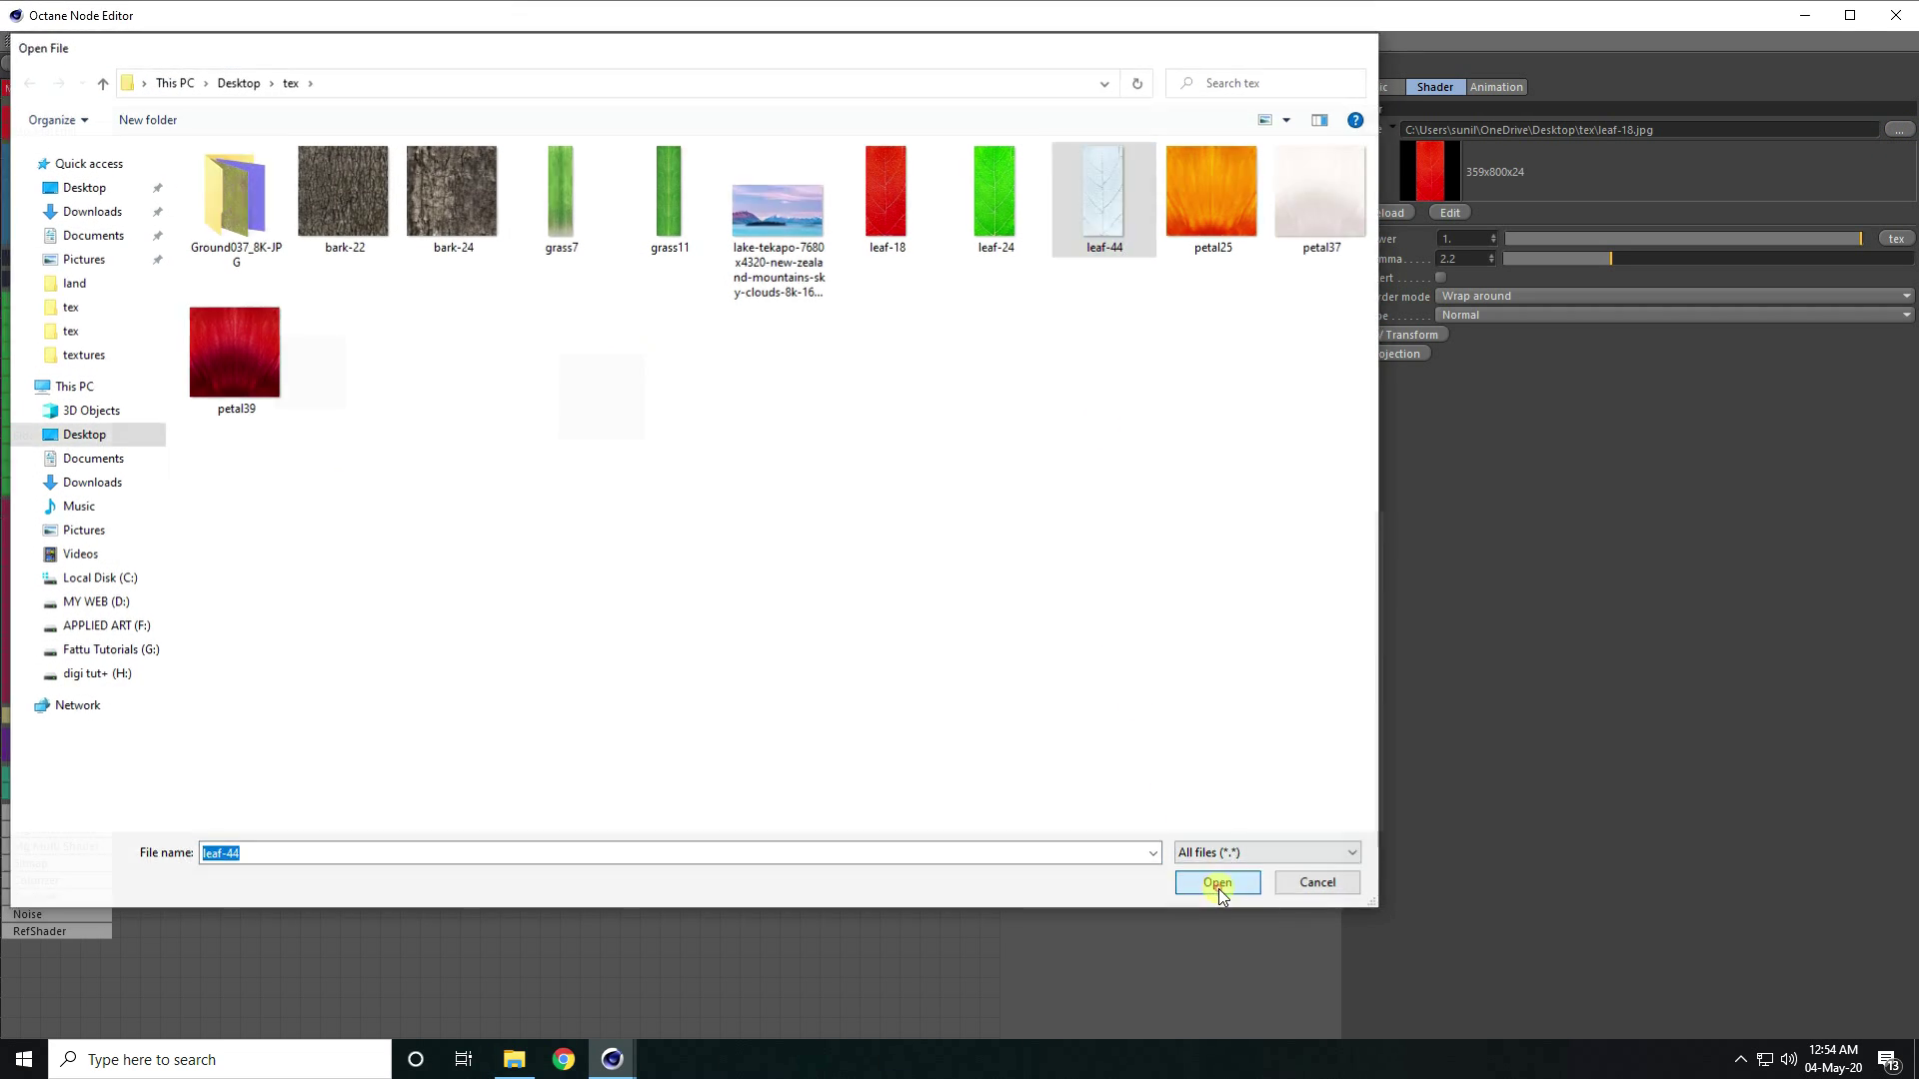
click(1219, 886)
click(1072, 600)
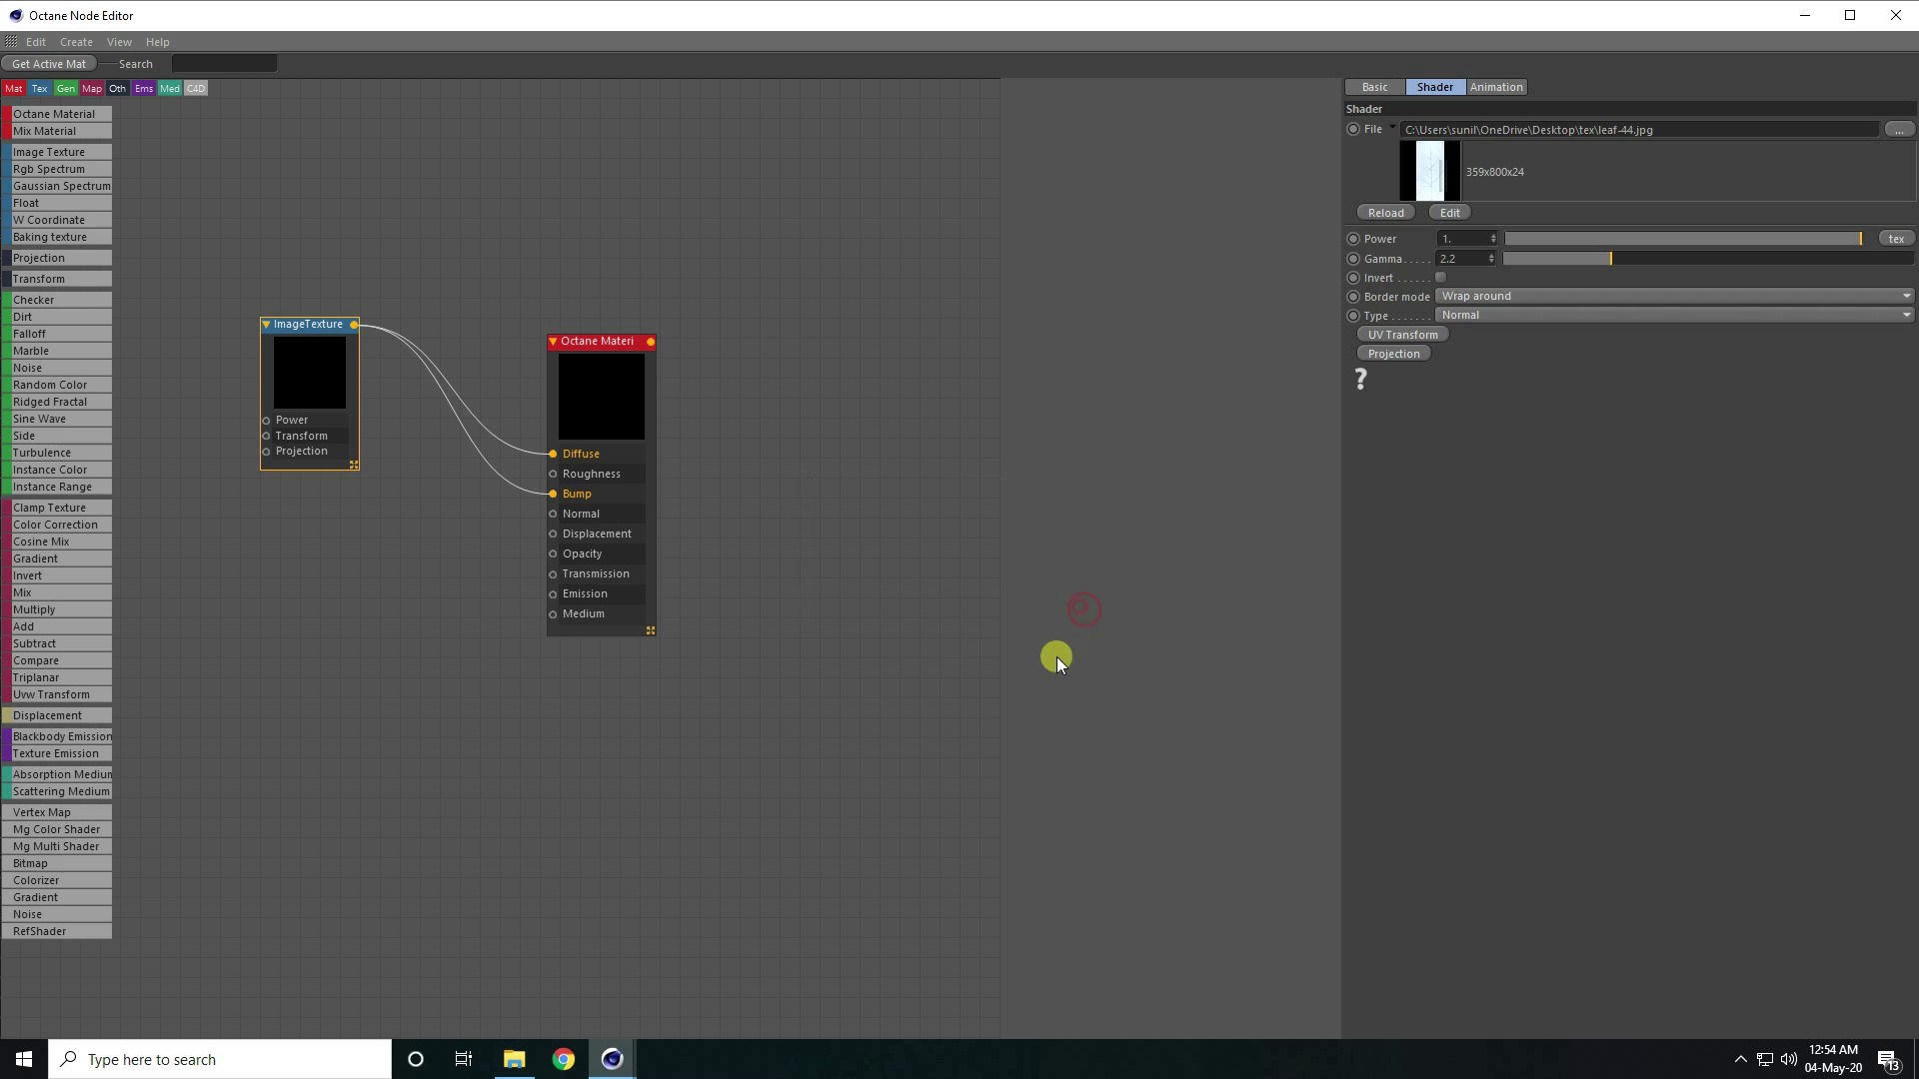
click(1899, 16)
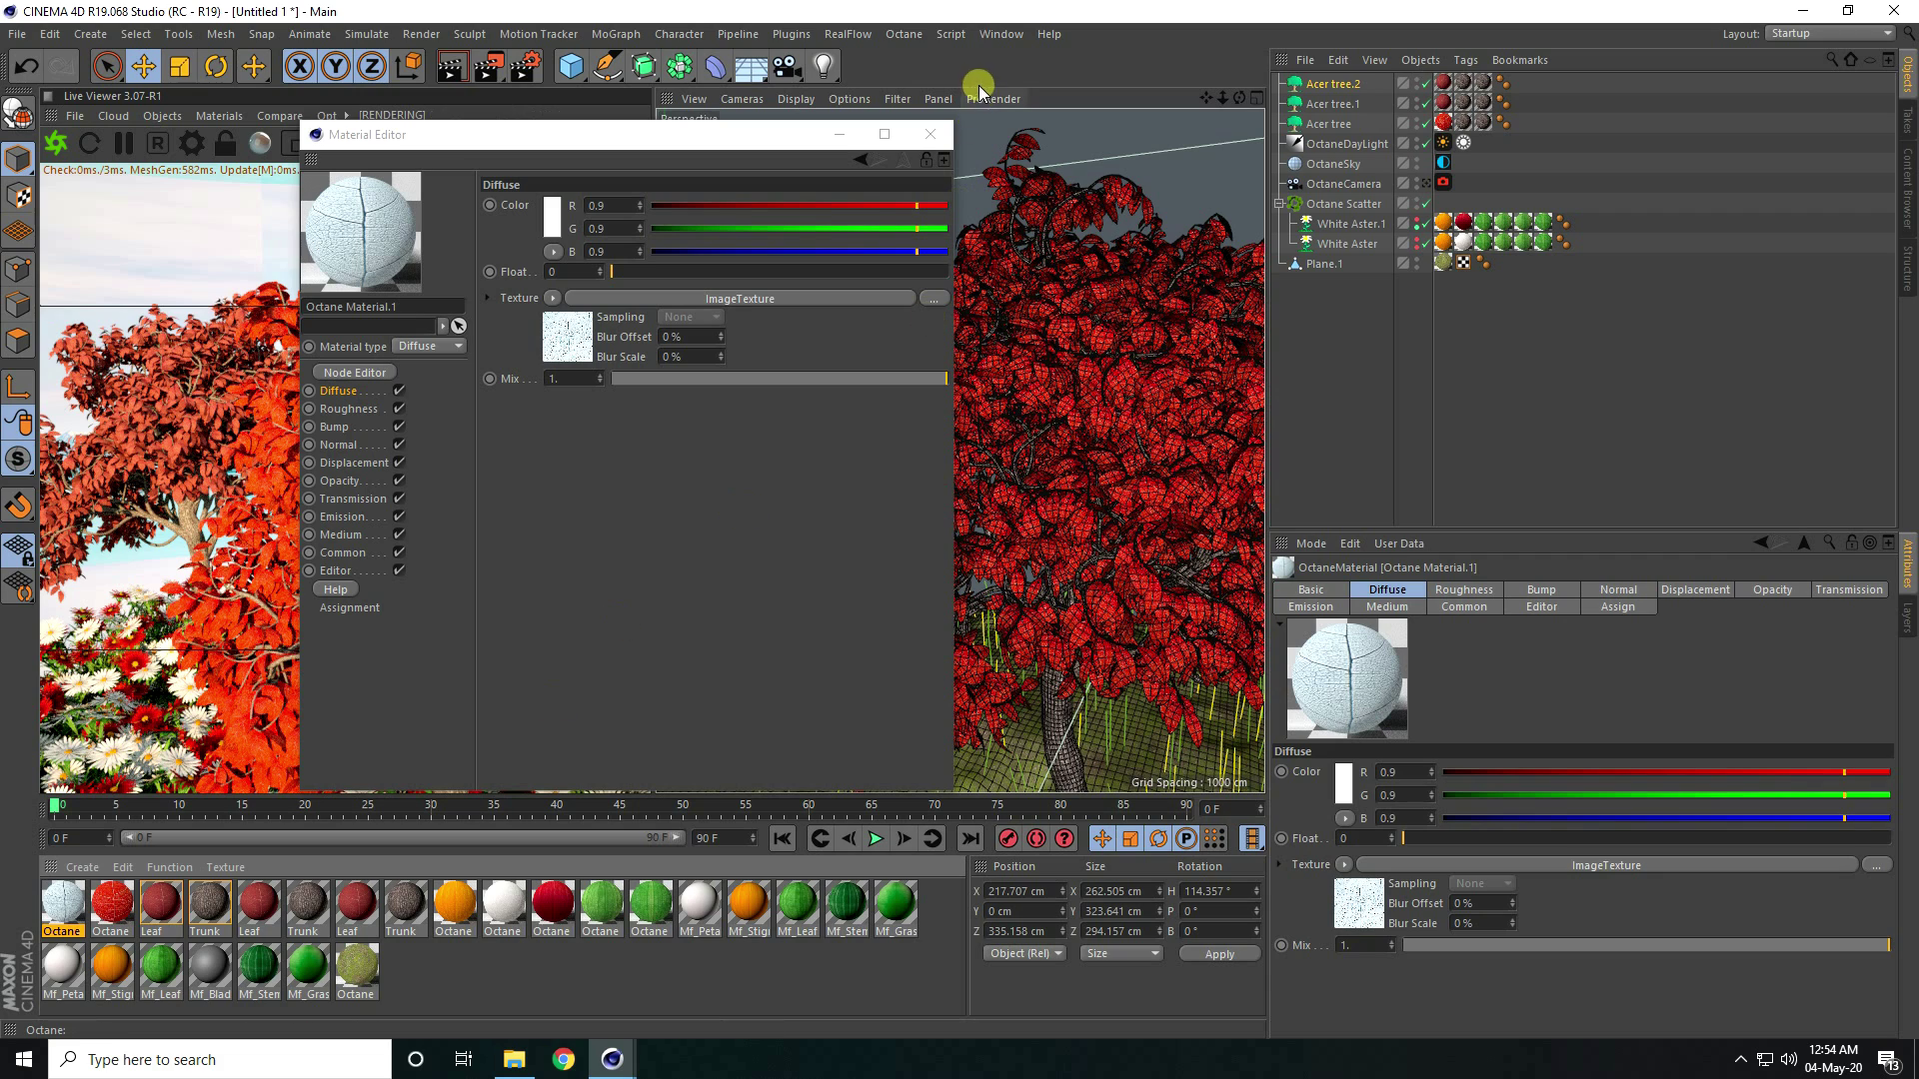
click(930, 133)
Replace the leaf material of Acer tree.1 with the pale leaf-44 material
drag(60, 910, 1286, 306)
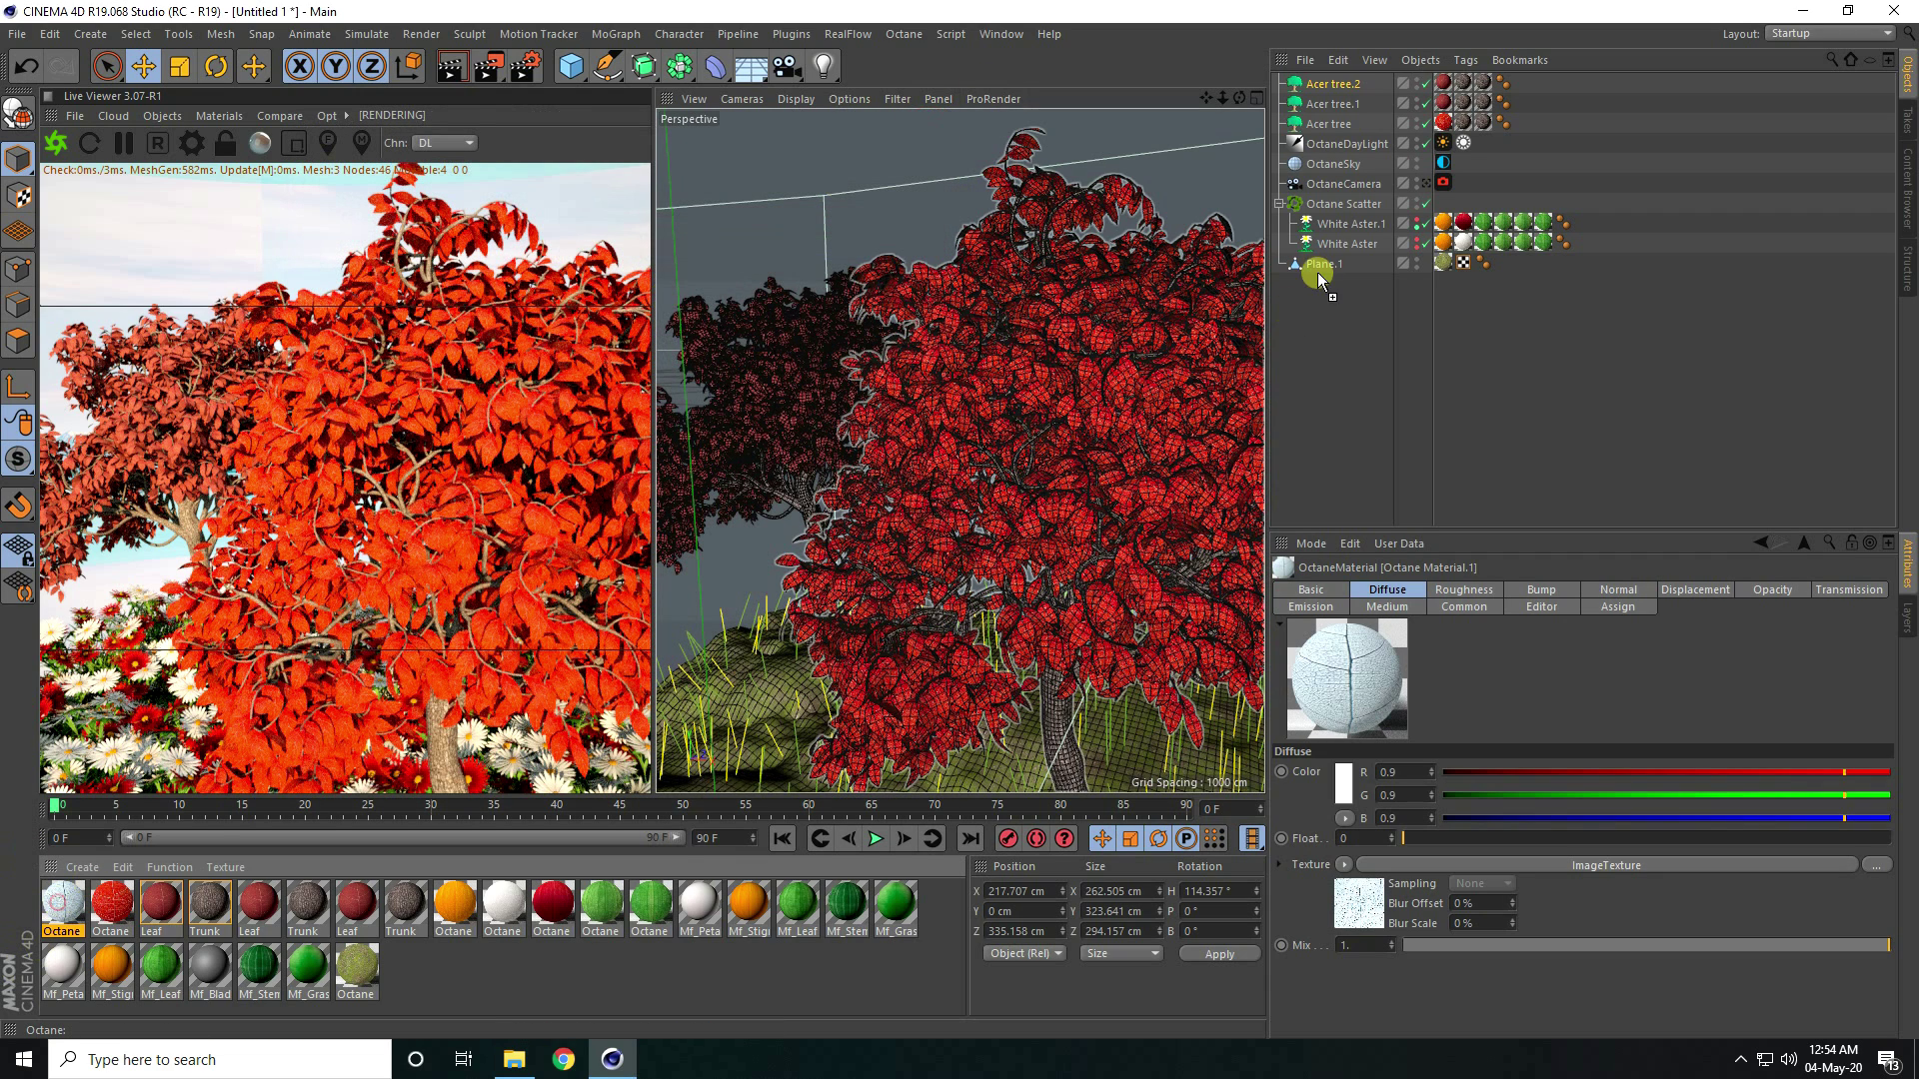
drag(1441, 106, 1443, 104)
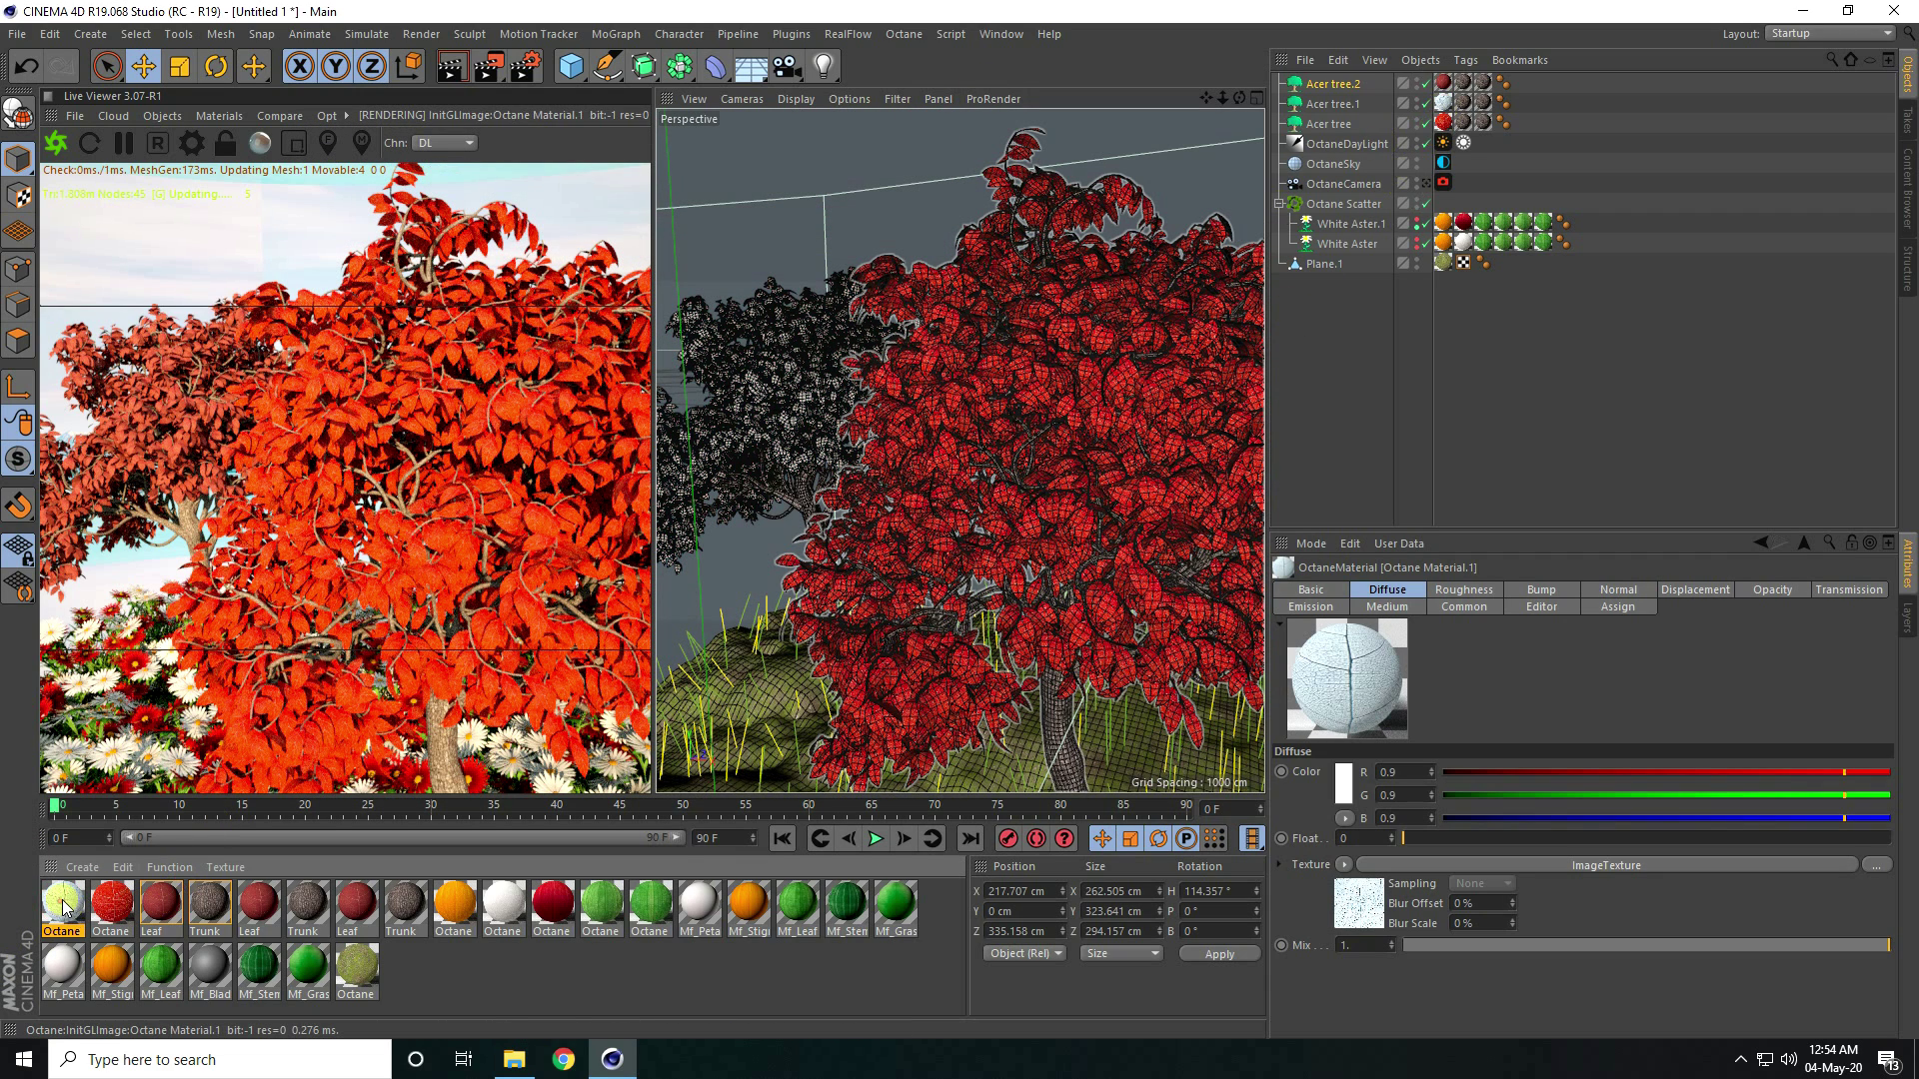
Replace the leaf material of Acer tree.2 with the pale leaf-44 material, then duplicate that material
drag(1269, 185, 1443, 84)
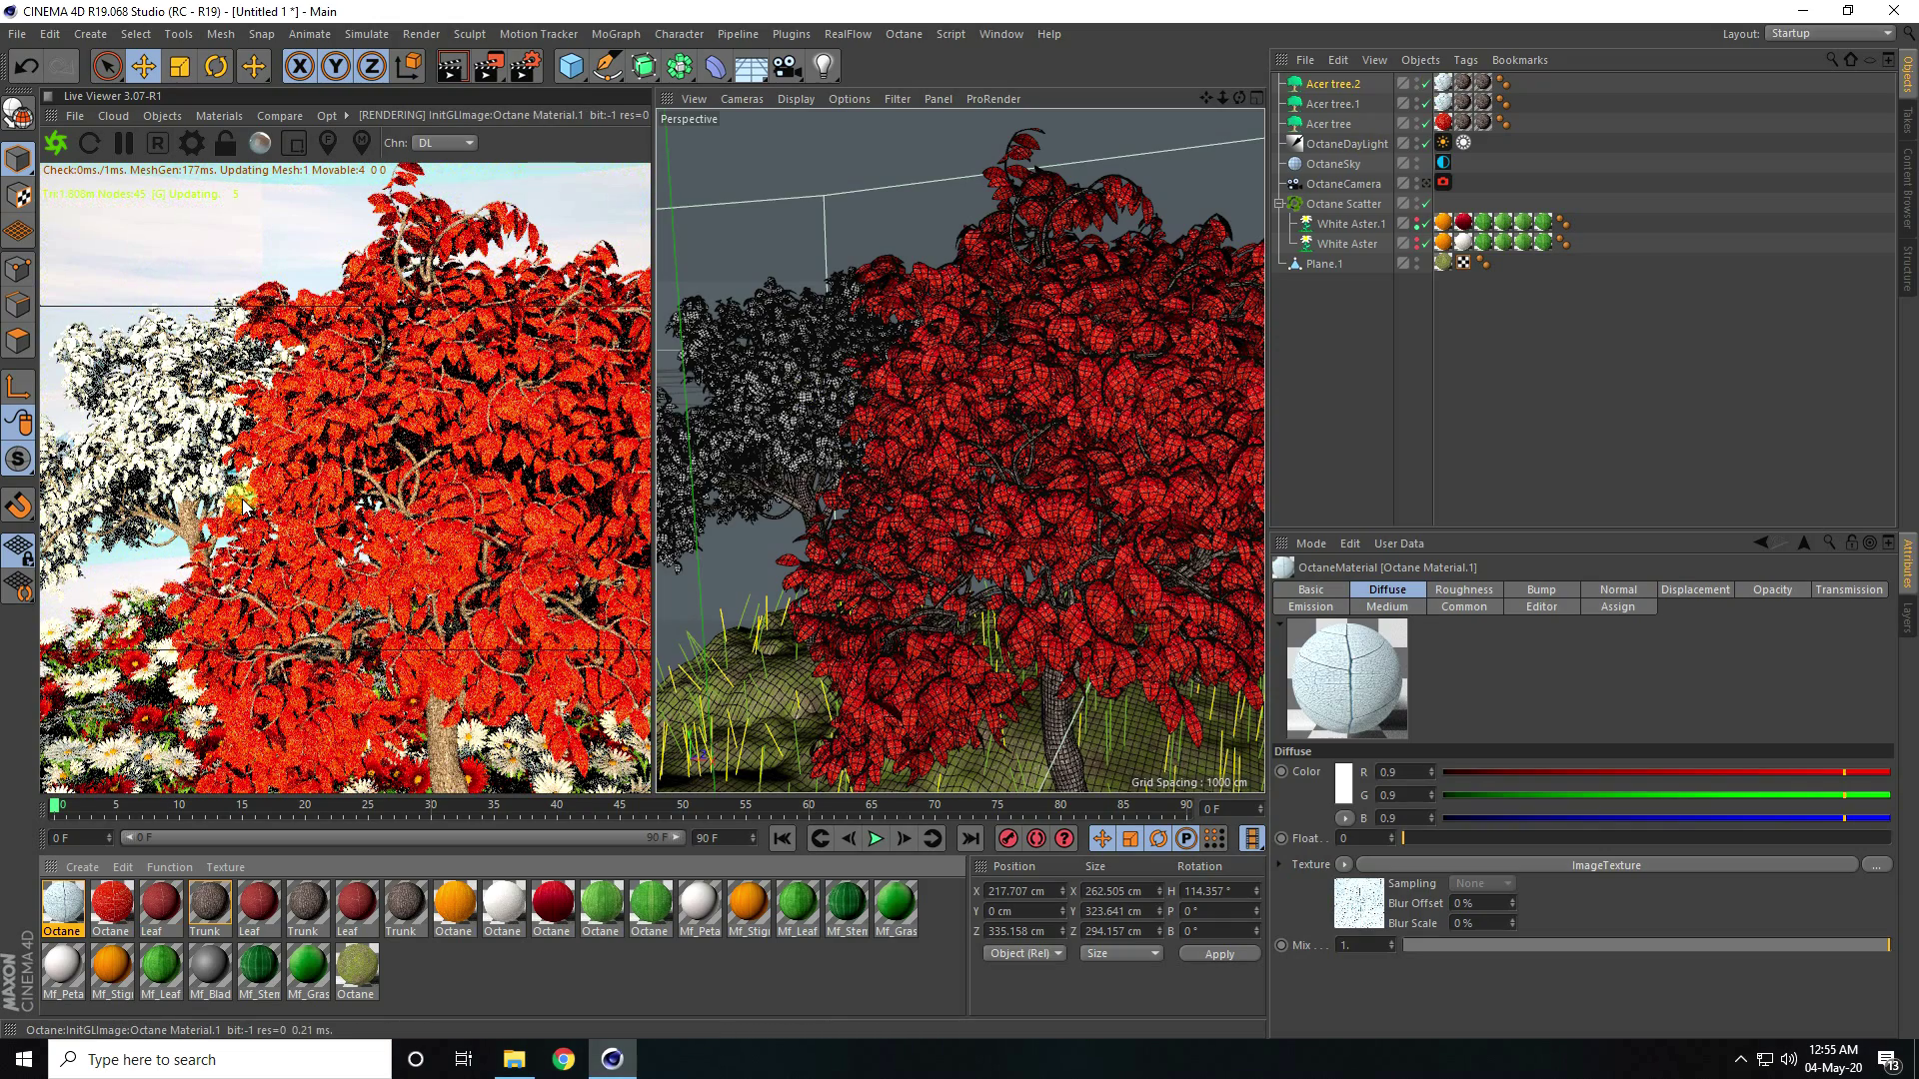
click(83, 869)
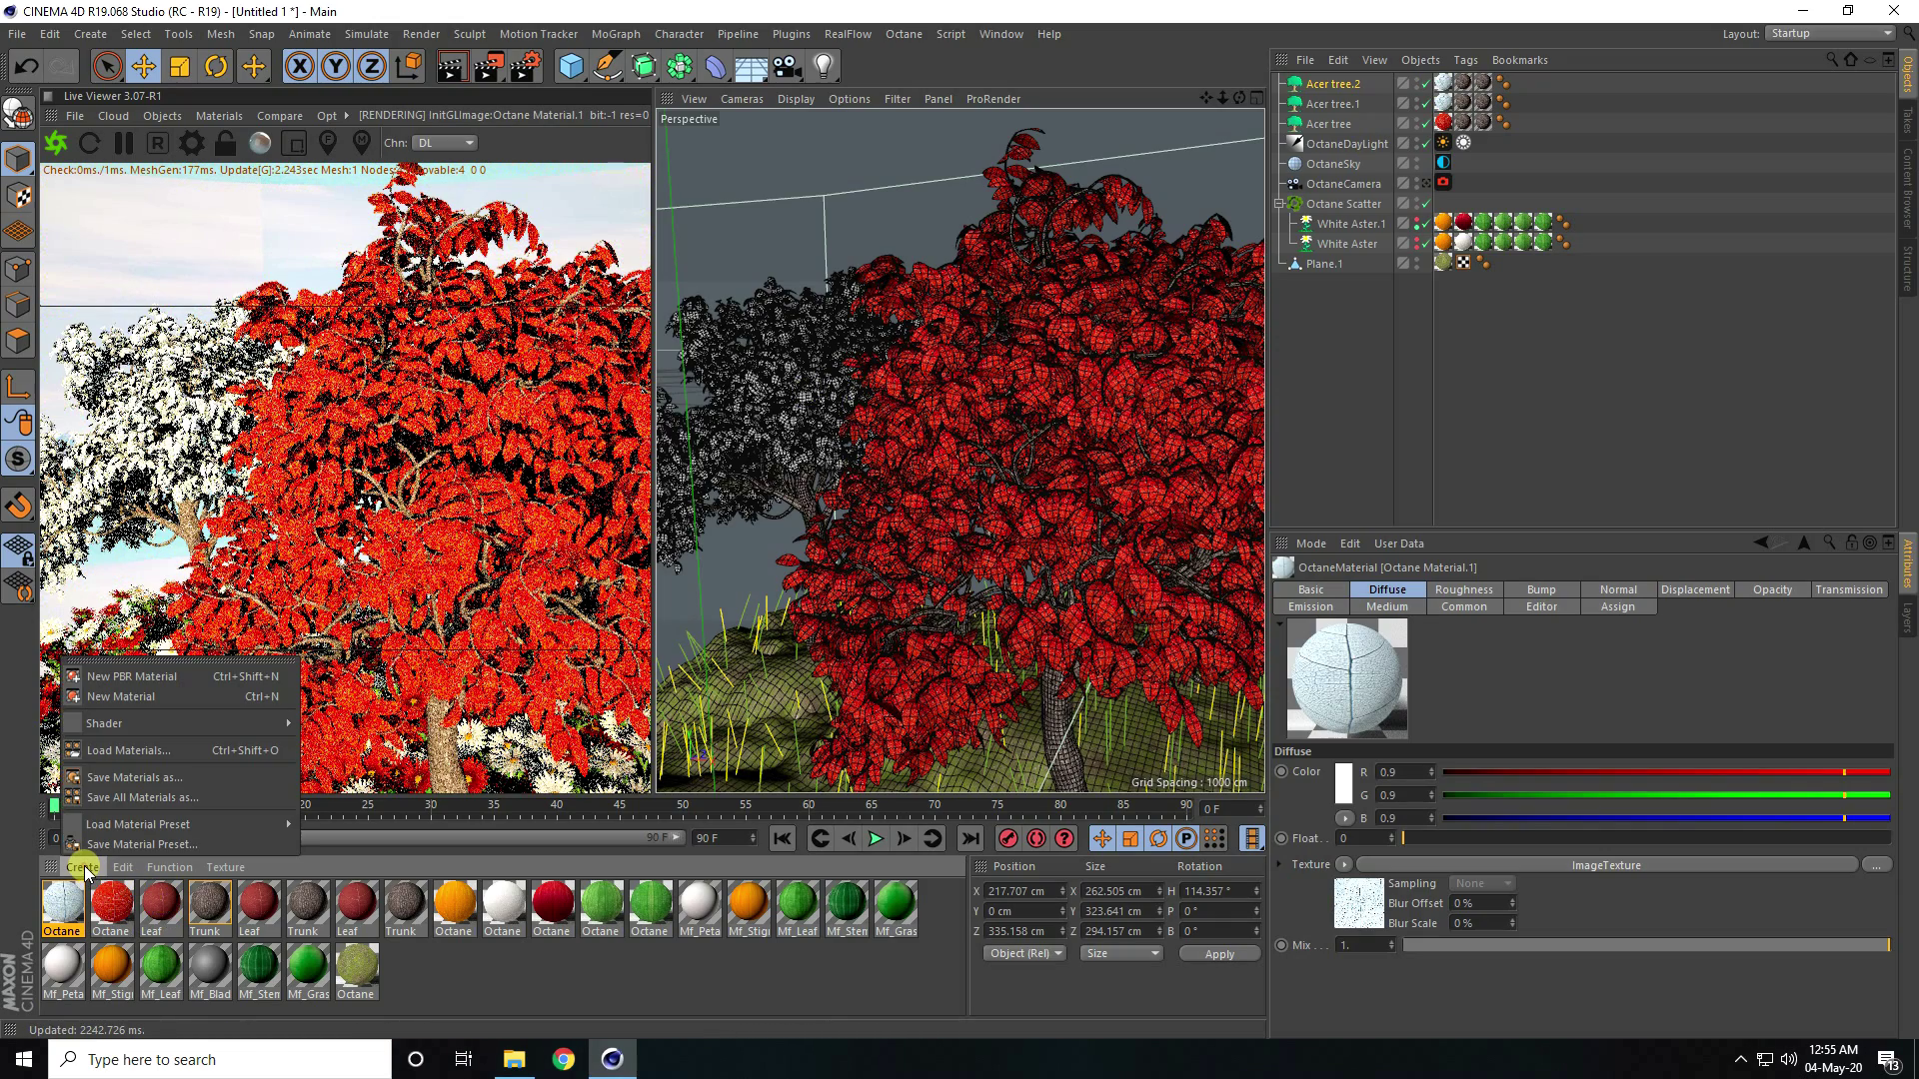
click(64, 899)
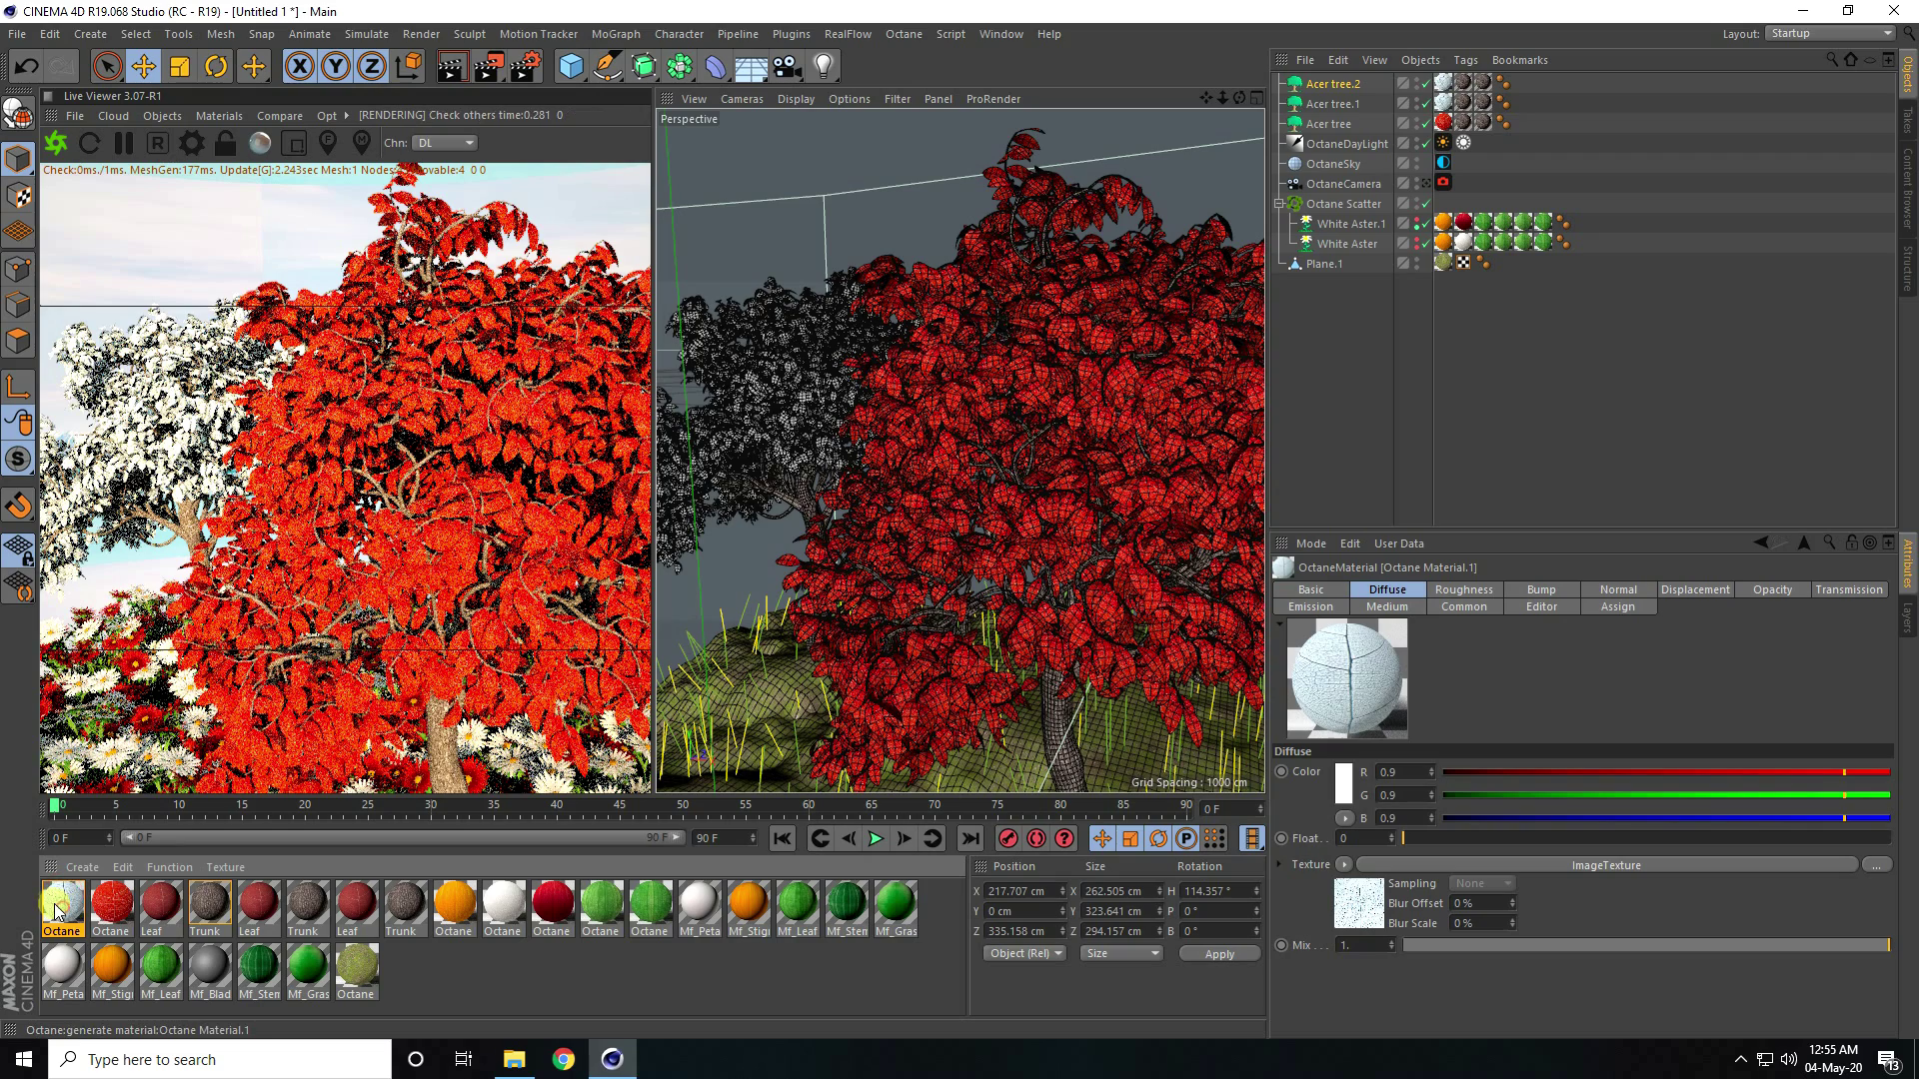
key(ctrl+c)
key(ctrl+v)
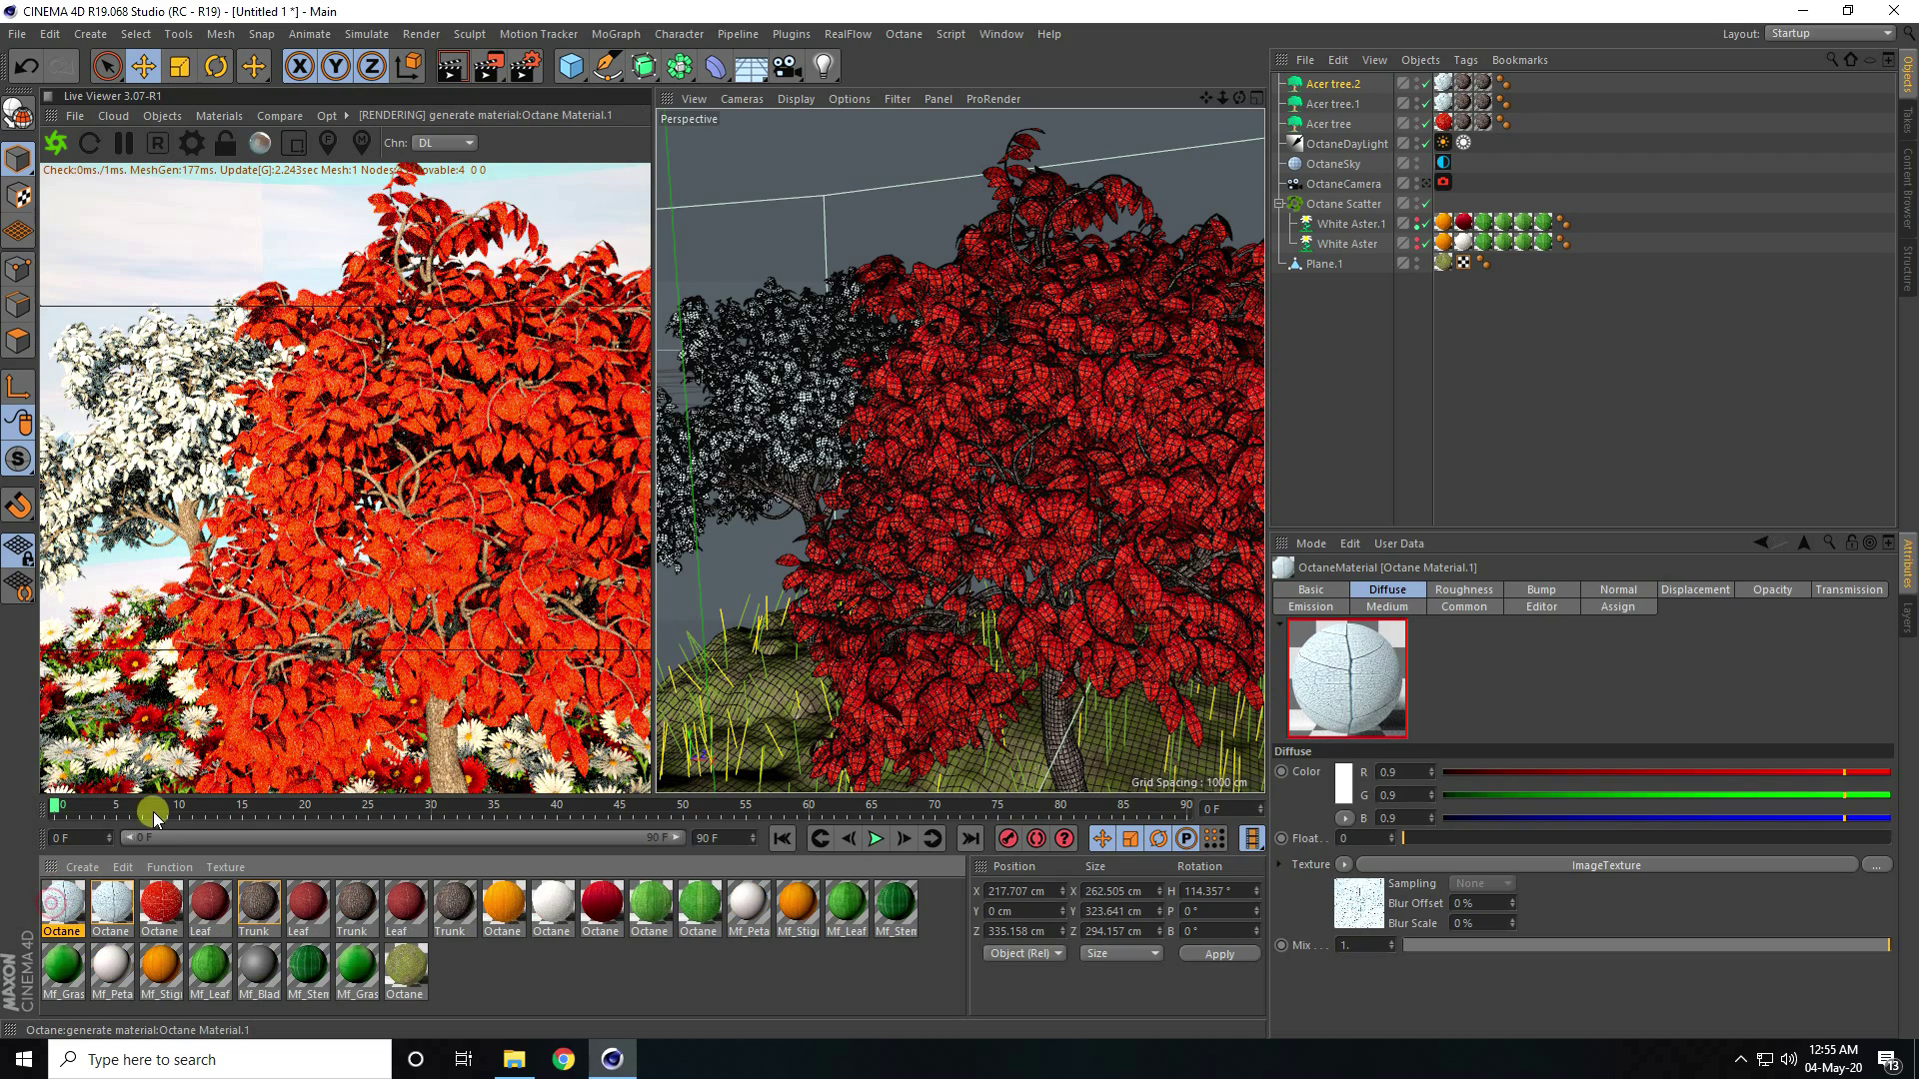
Change the copy's image texture to bark-22 in the node editor and replace an Acer trunk material slot with it
double_click(100, 919)
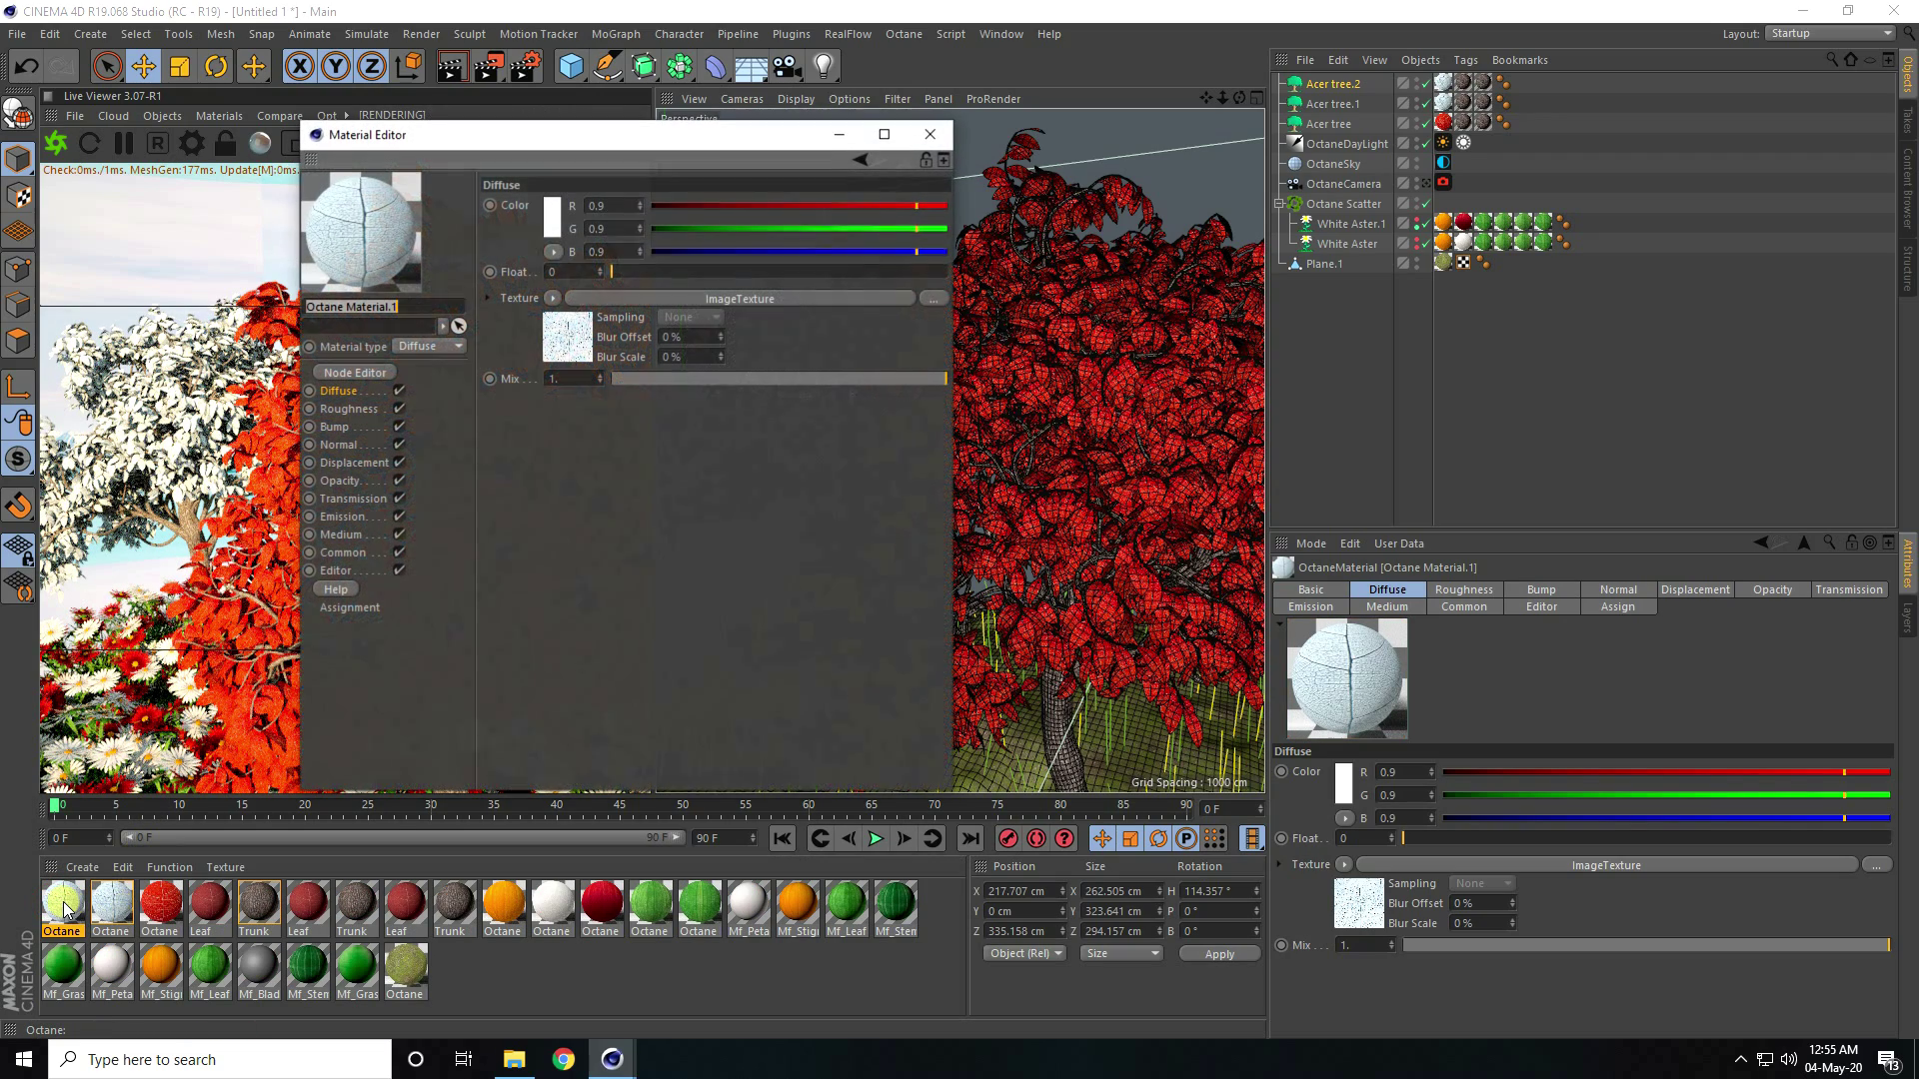
click(351, 369)
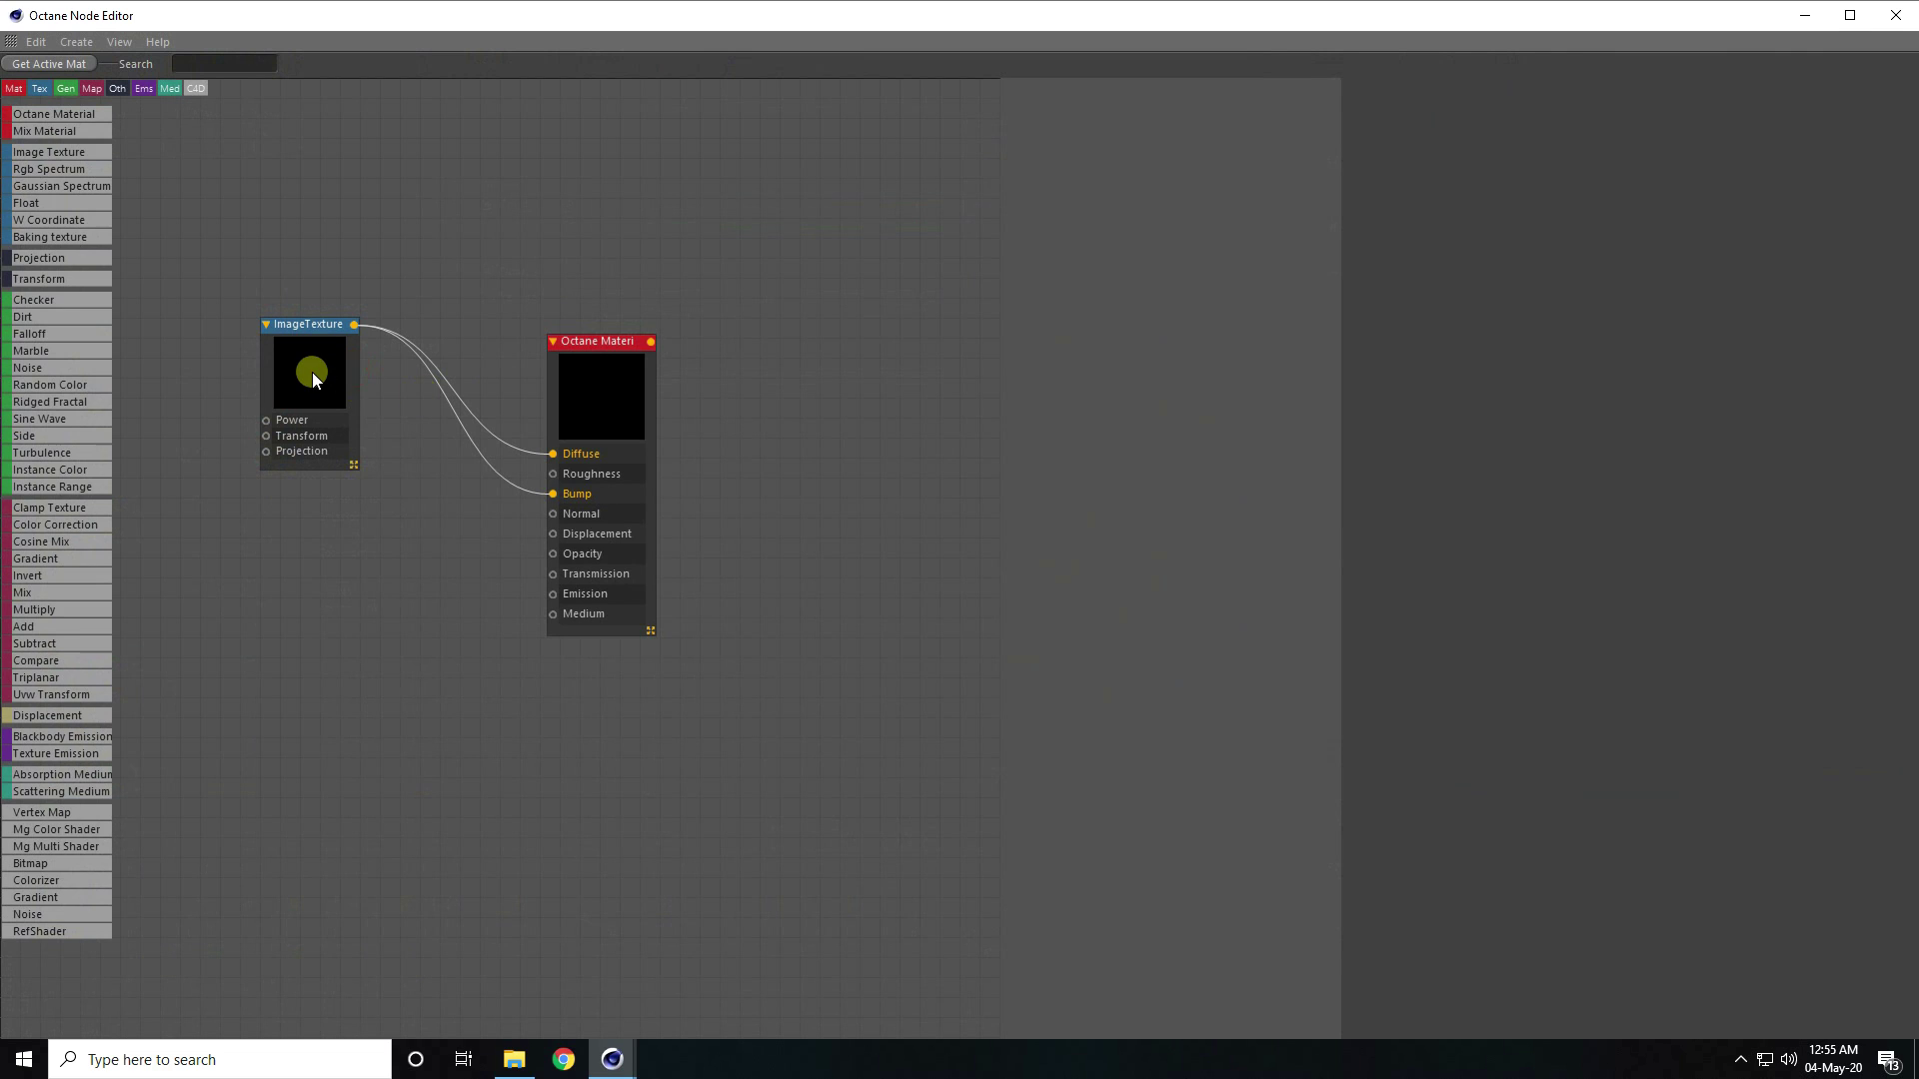
click(313, 378)
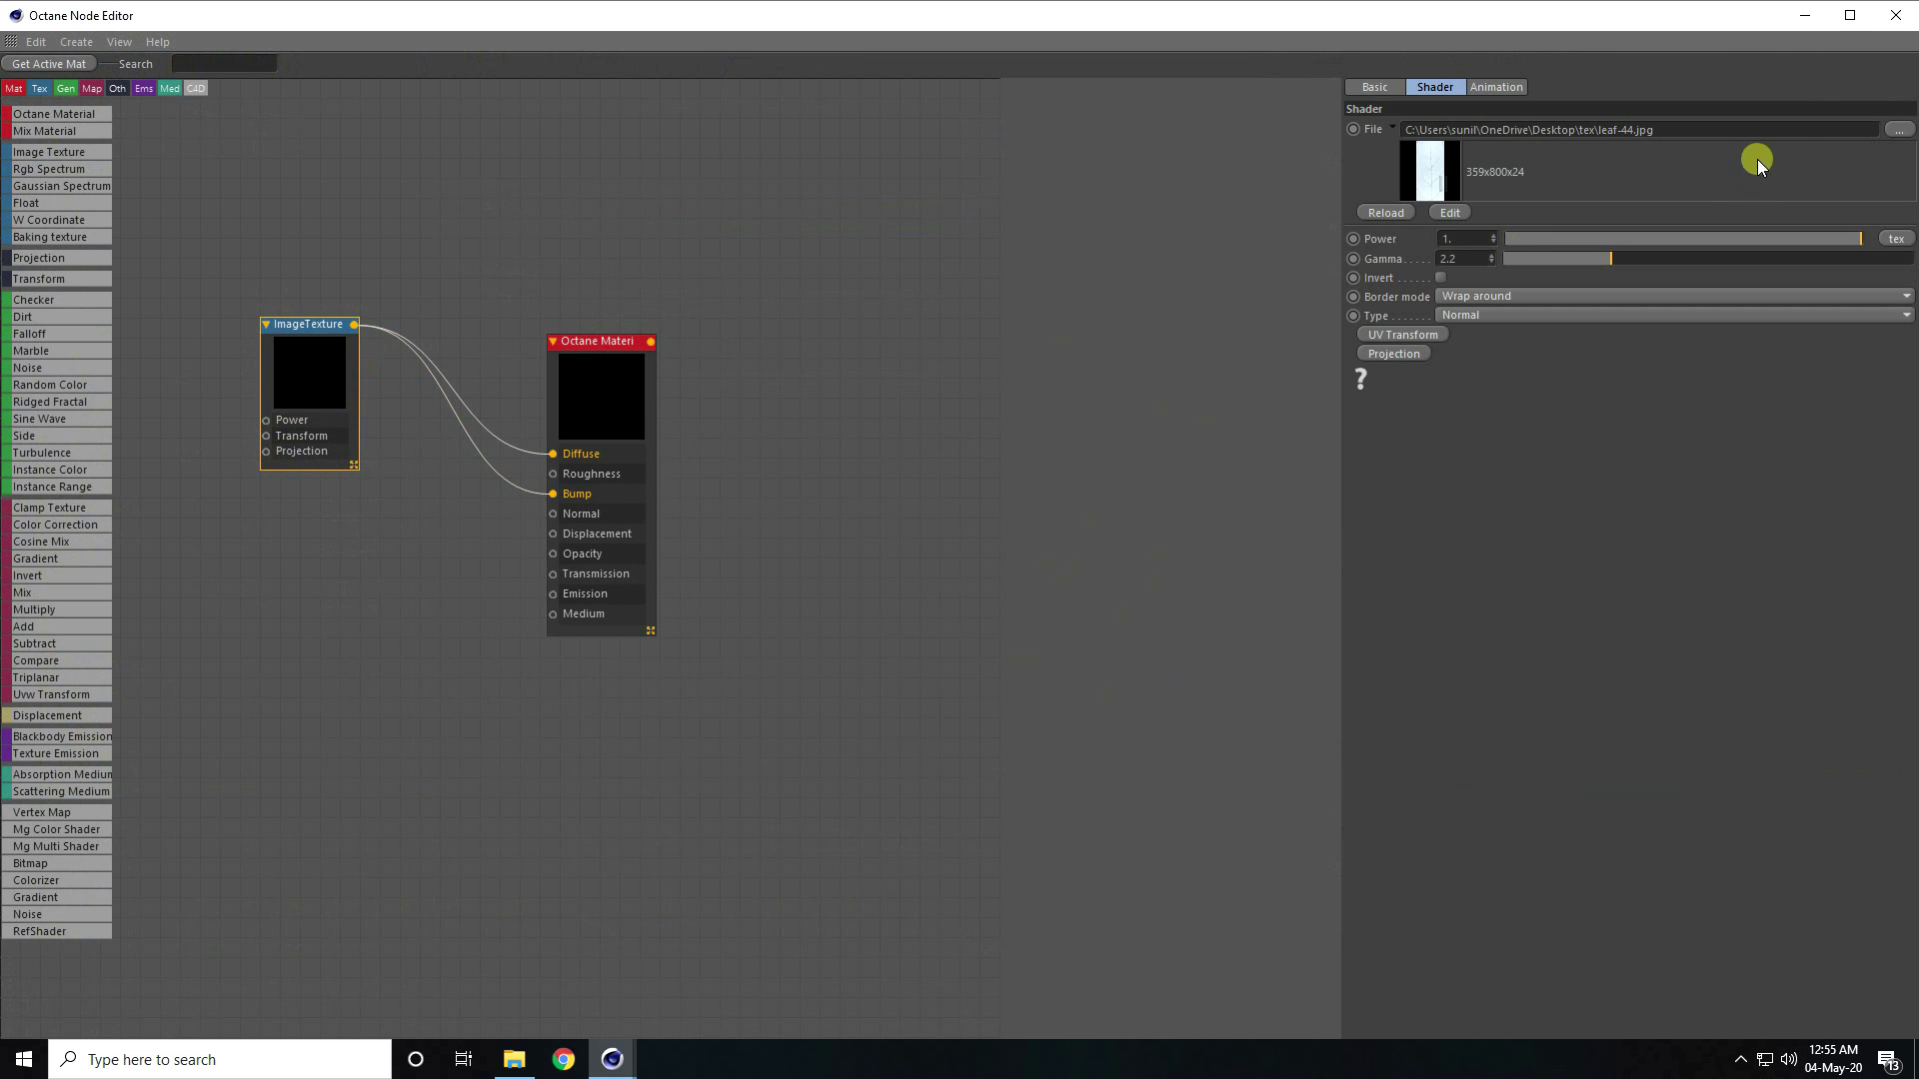
click(1900, 131)
click(336, 200)
click(1221, 887)
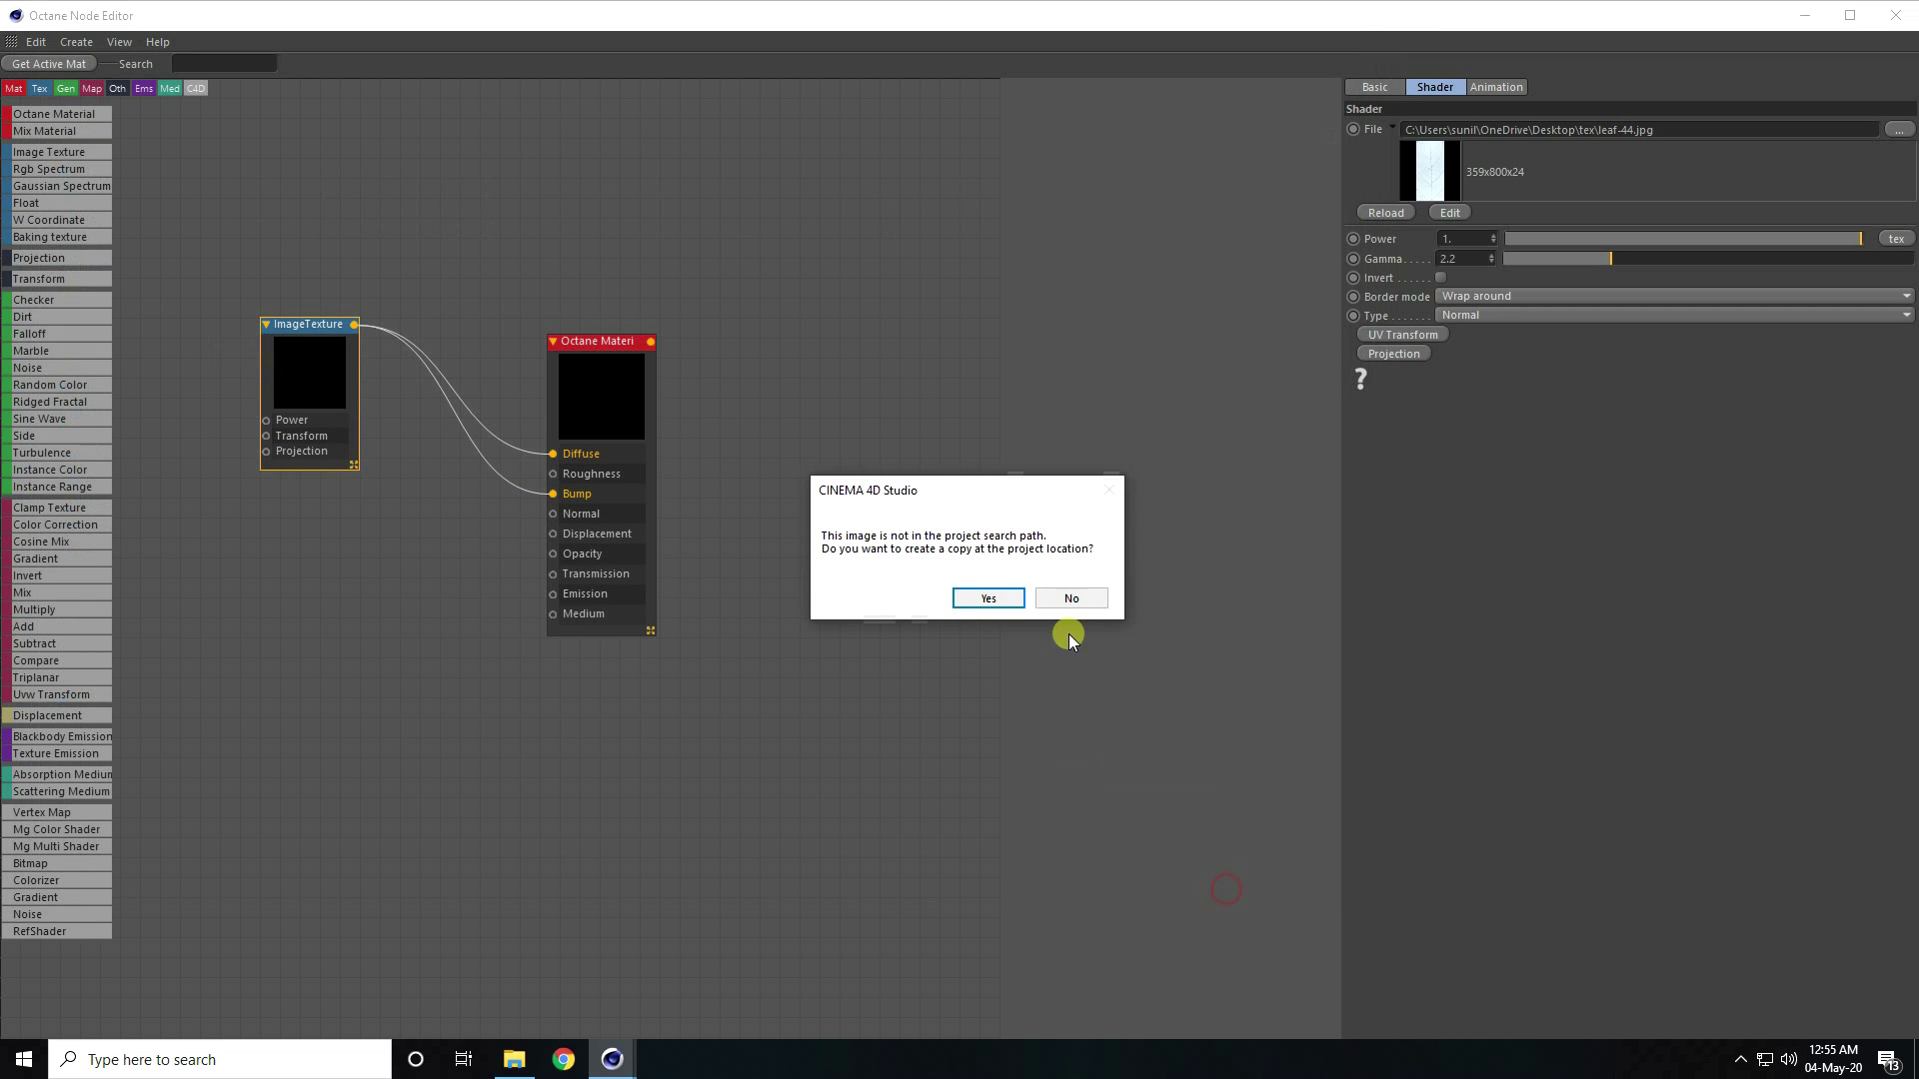
click(1069, 603)
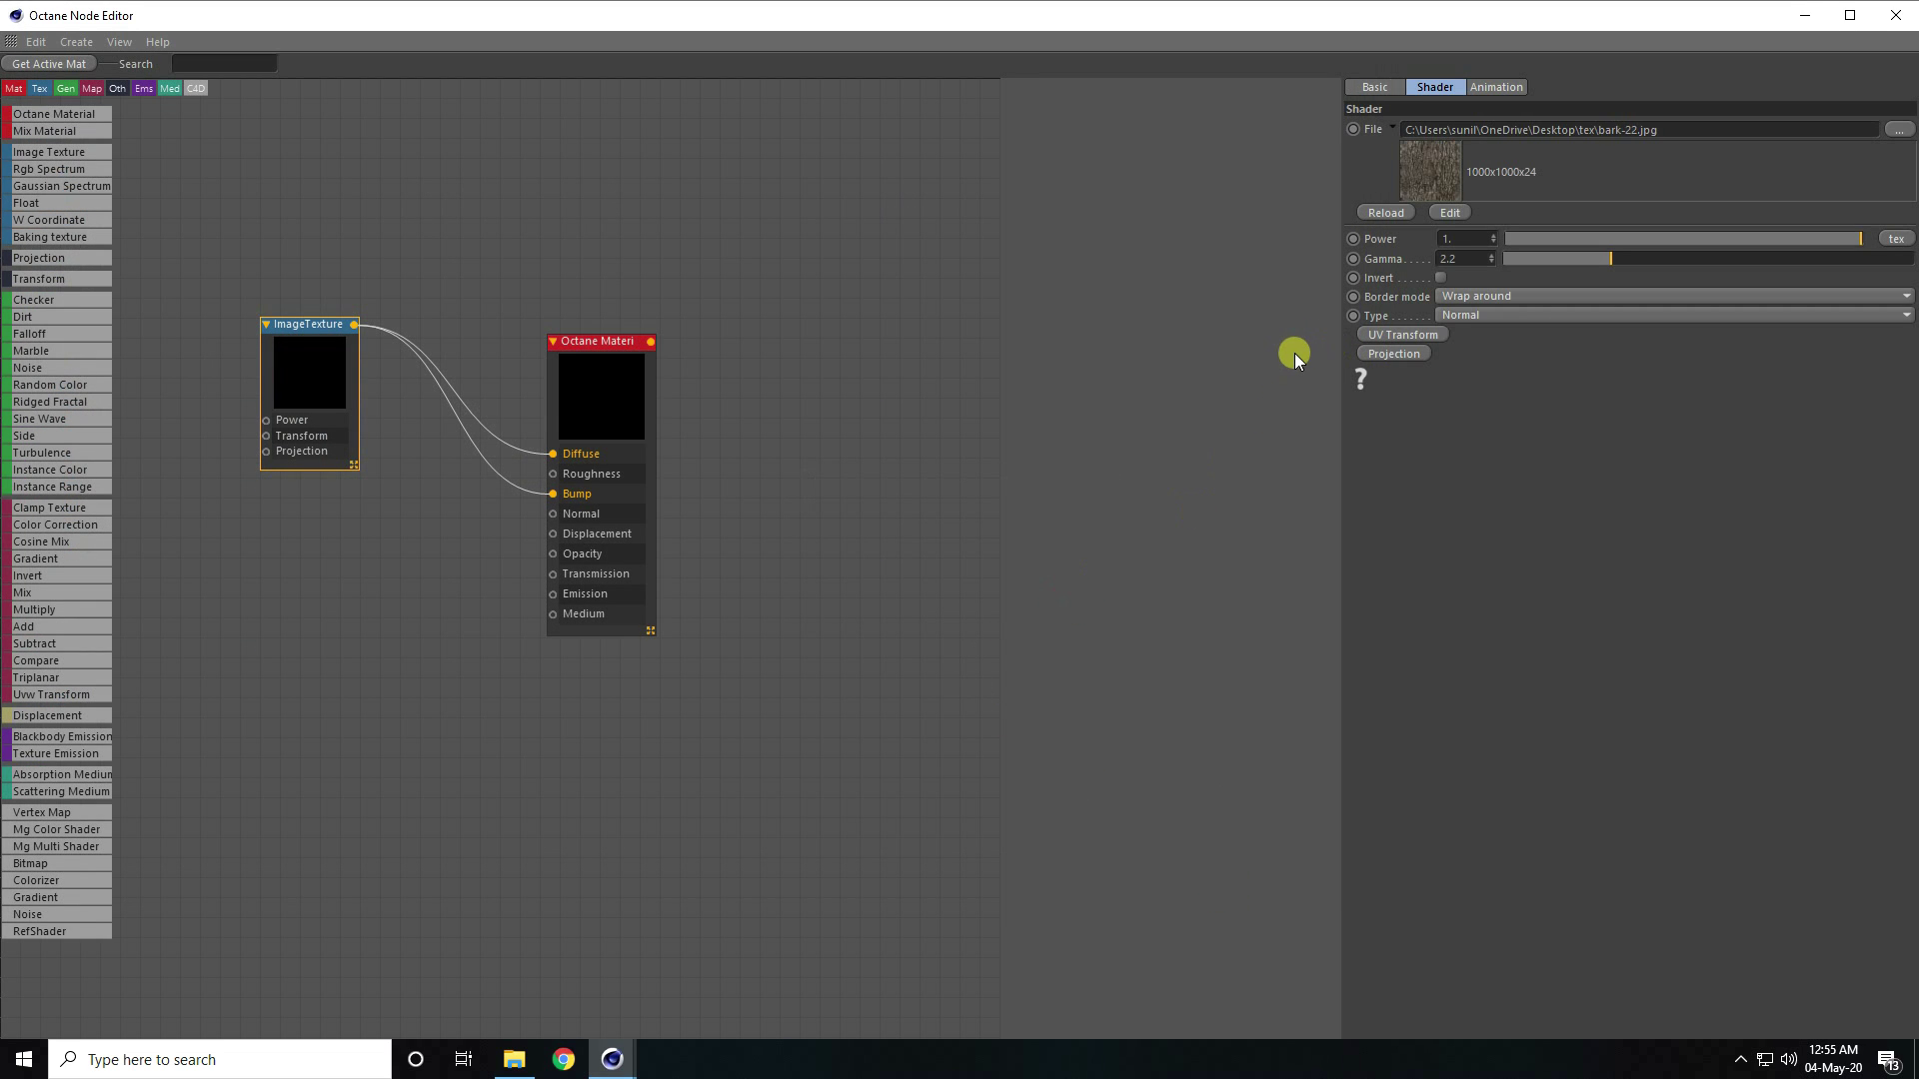
click(1891, 18)
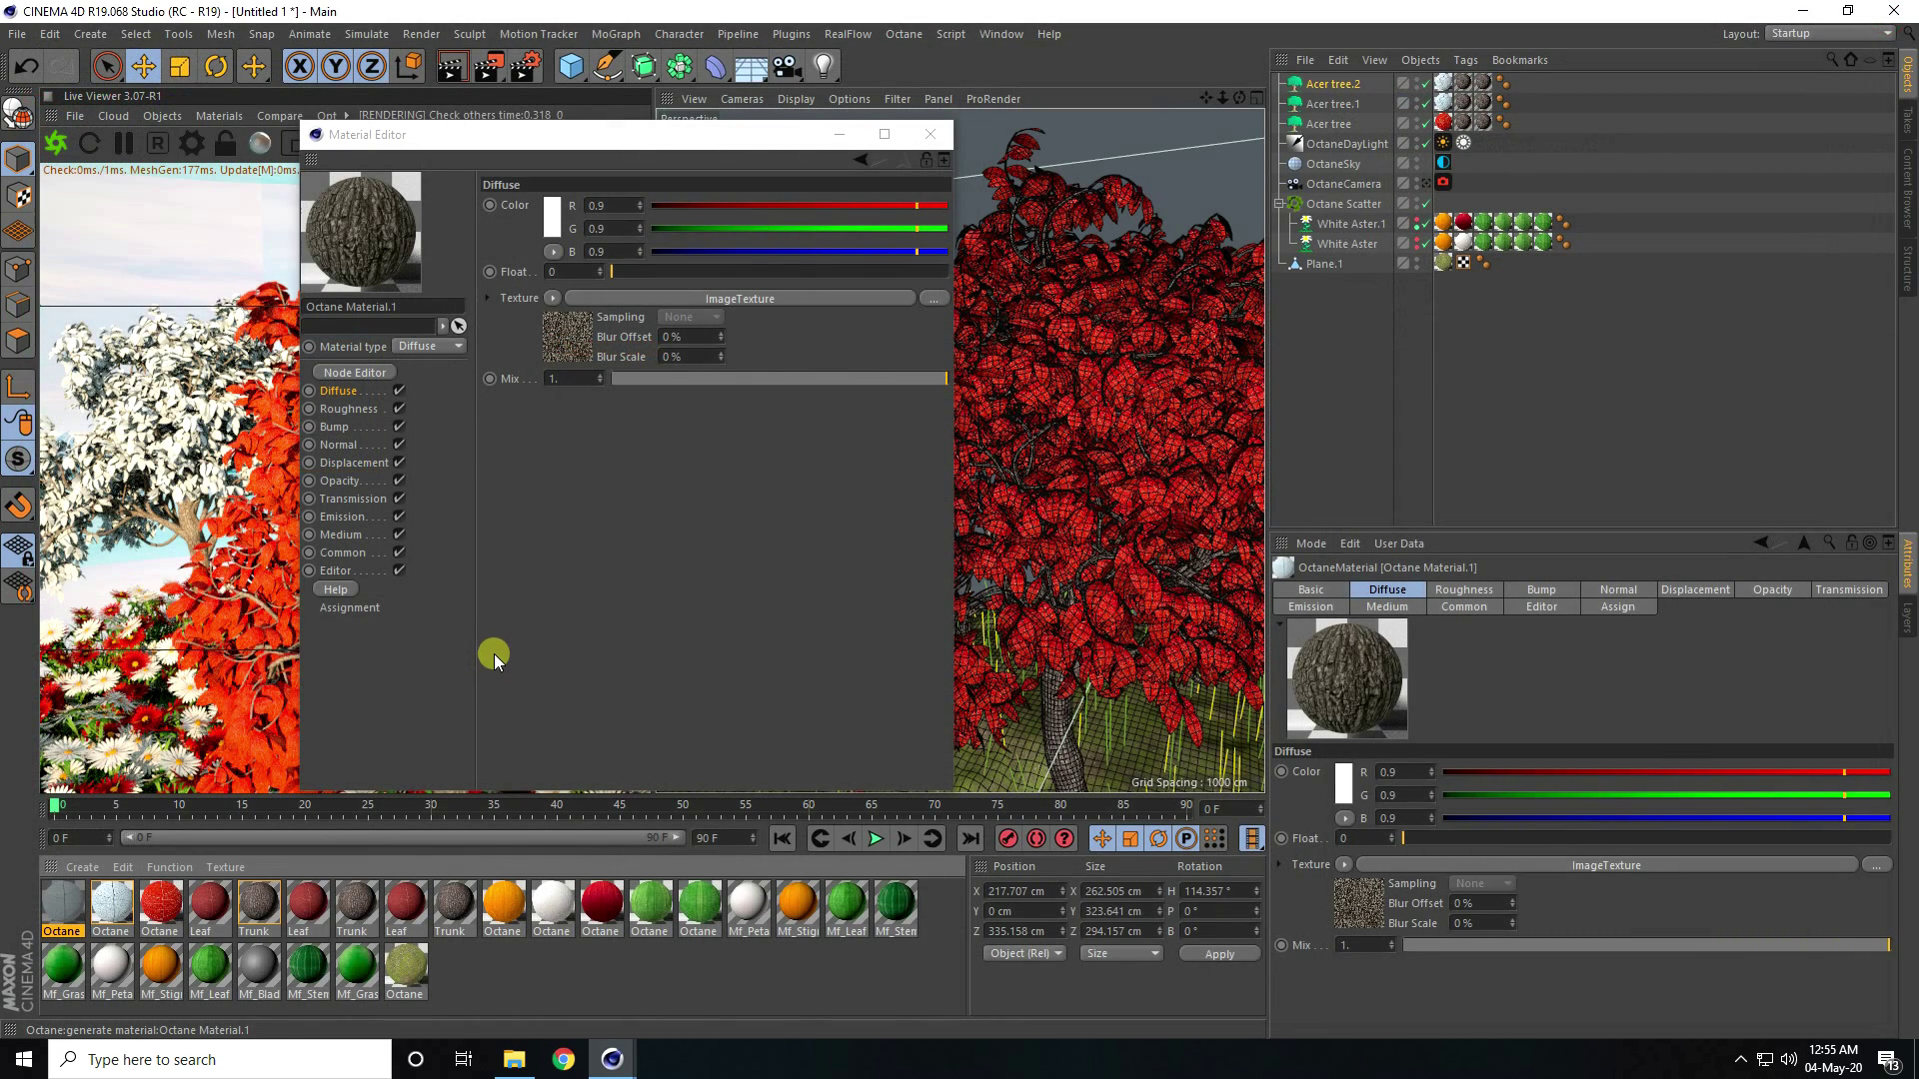
click(931, 134)
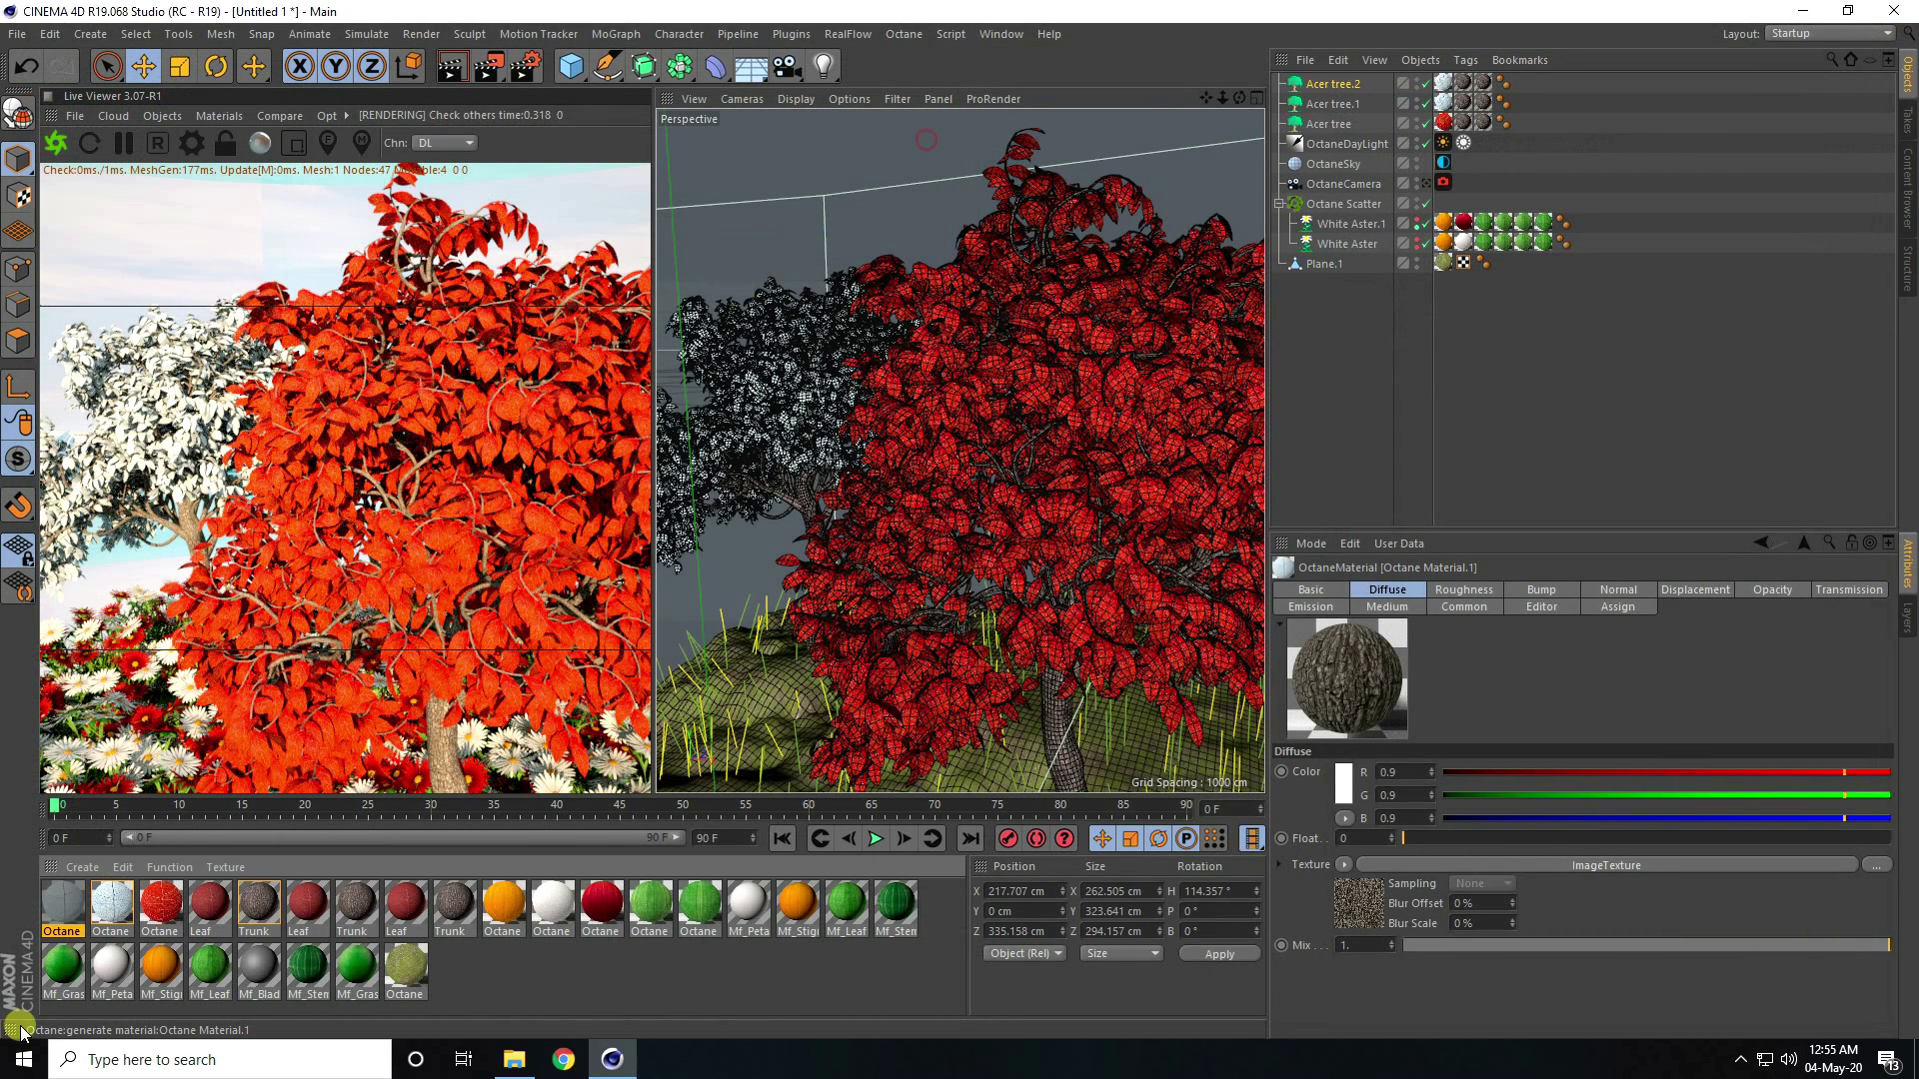
drag(1349, 389, 1489, 106)
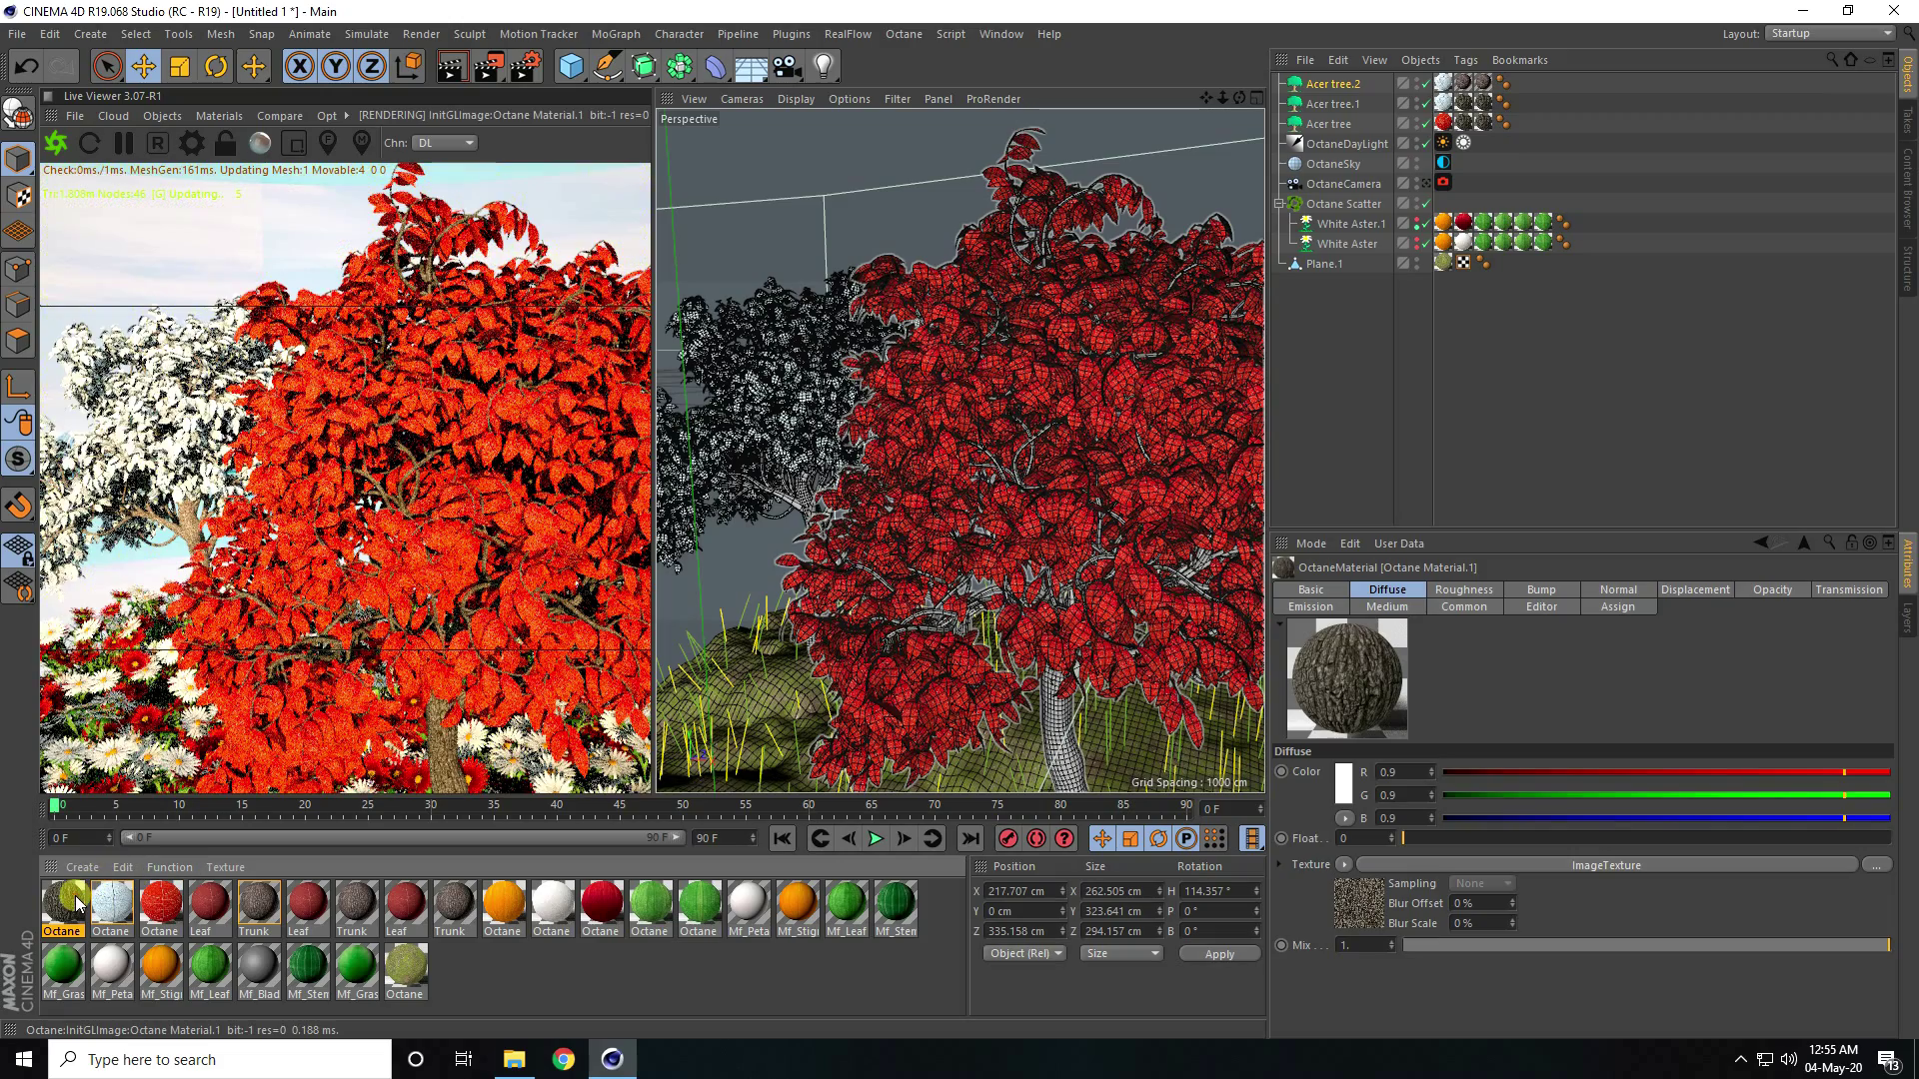
Duplicate the bark-22 material and change the copy's image texture to bark-24 in the node editor
drag(77, 903, 428, 499)
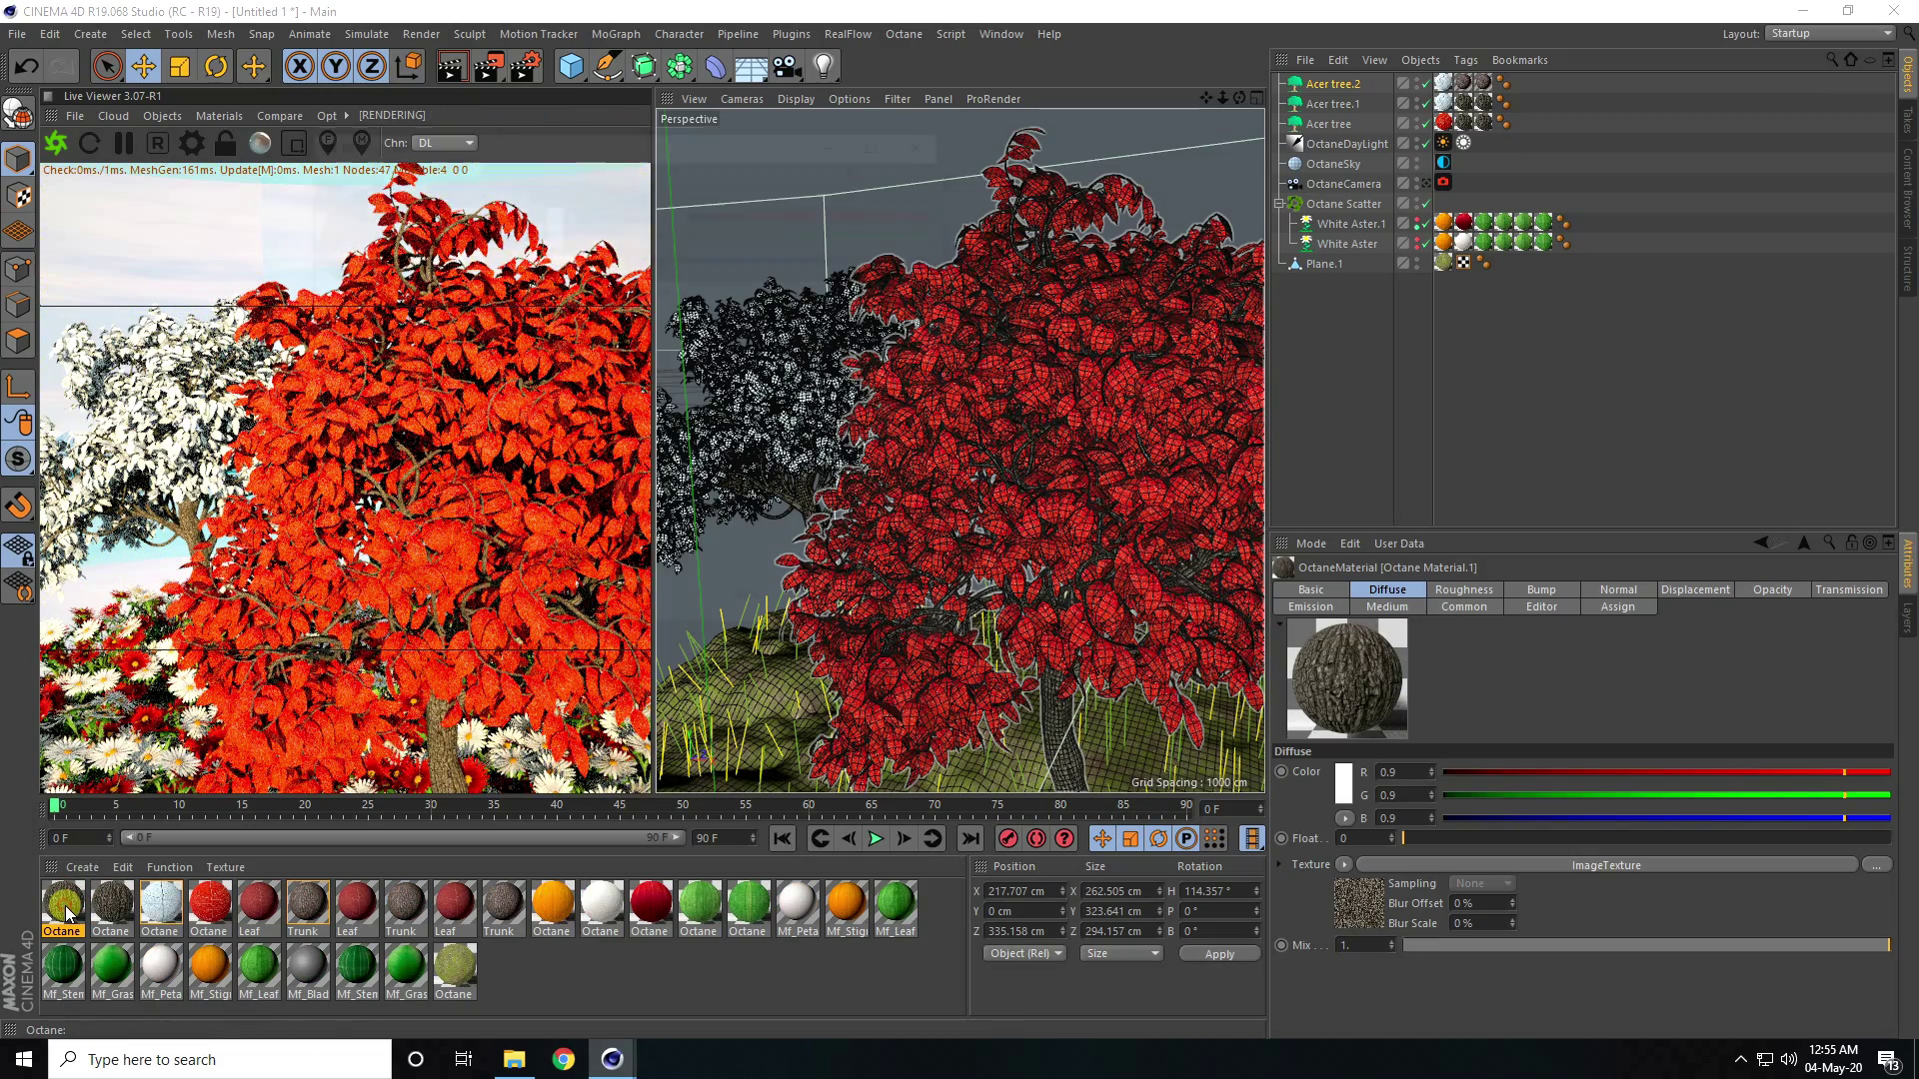
double_click(63, 902)
click(356, 380)
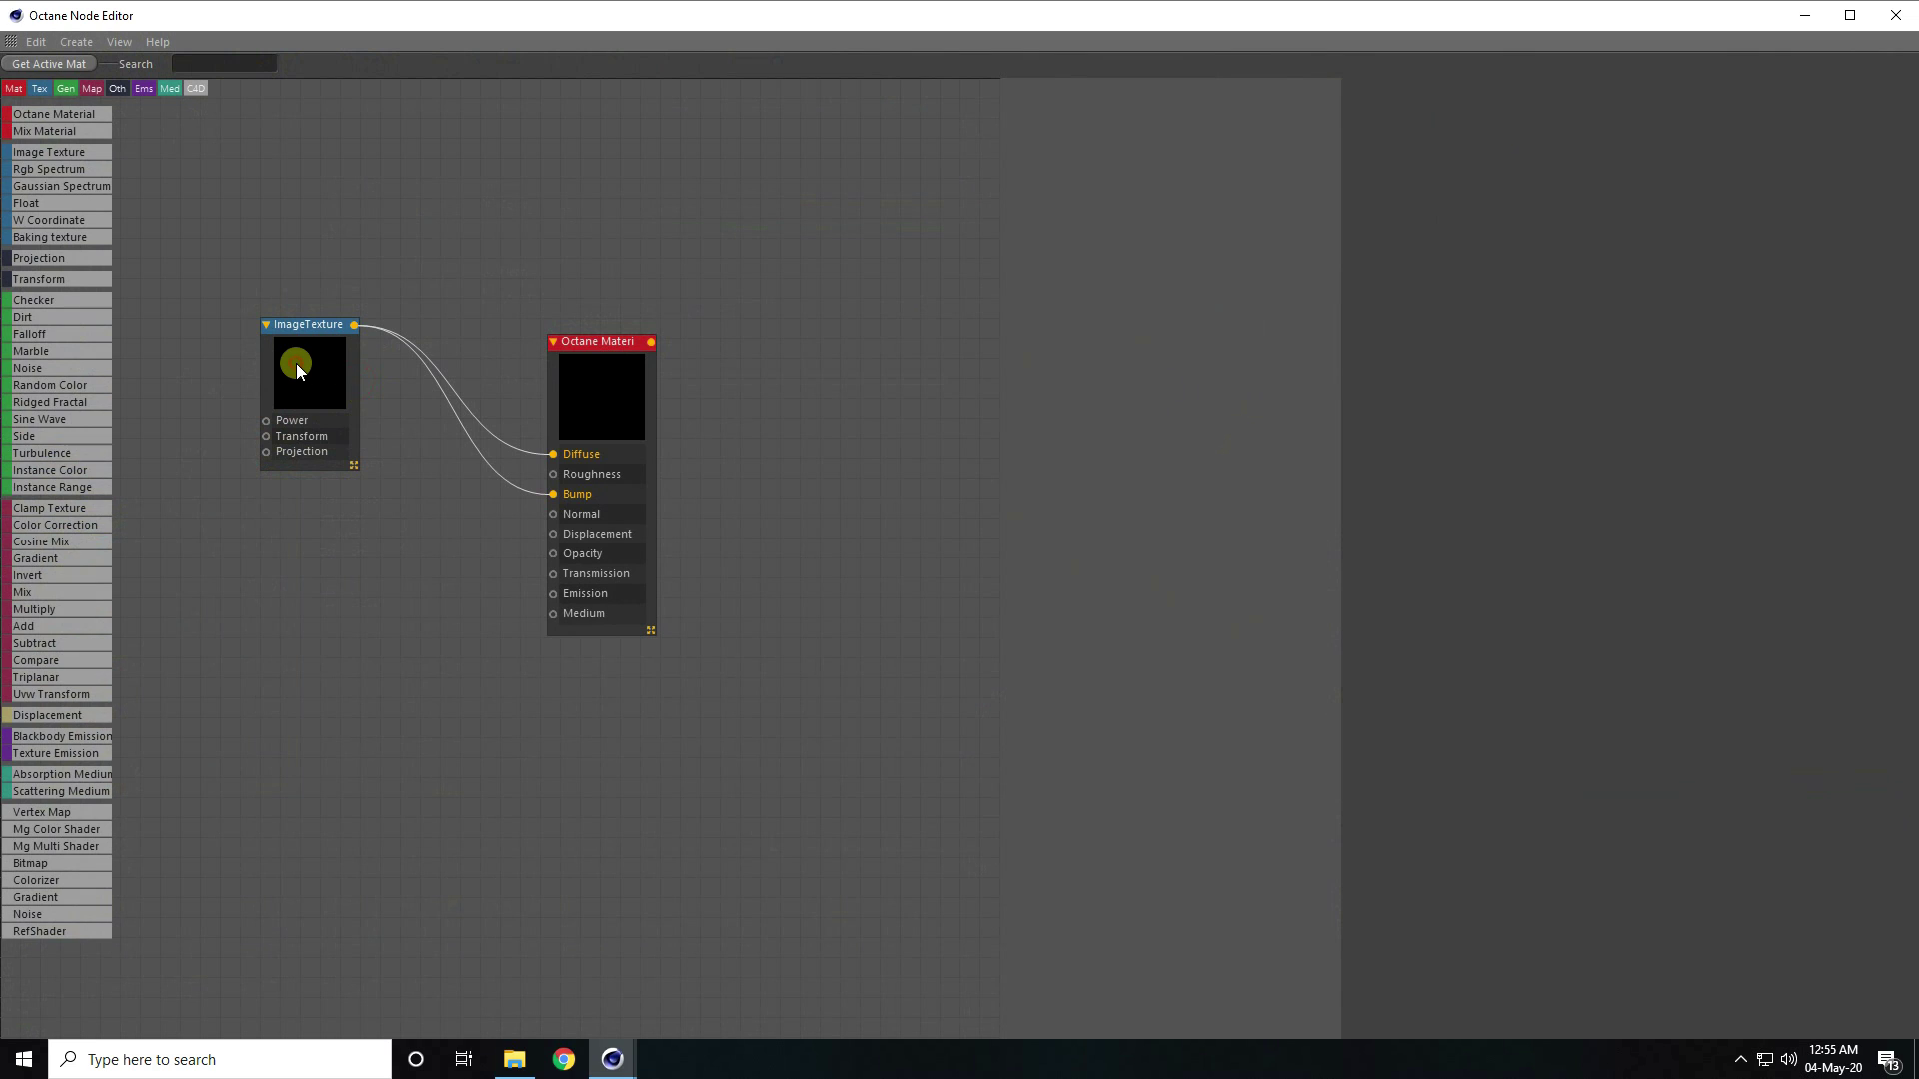
click(302, 363)
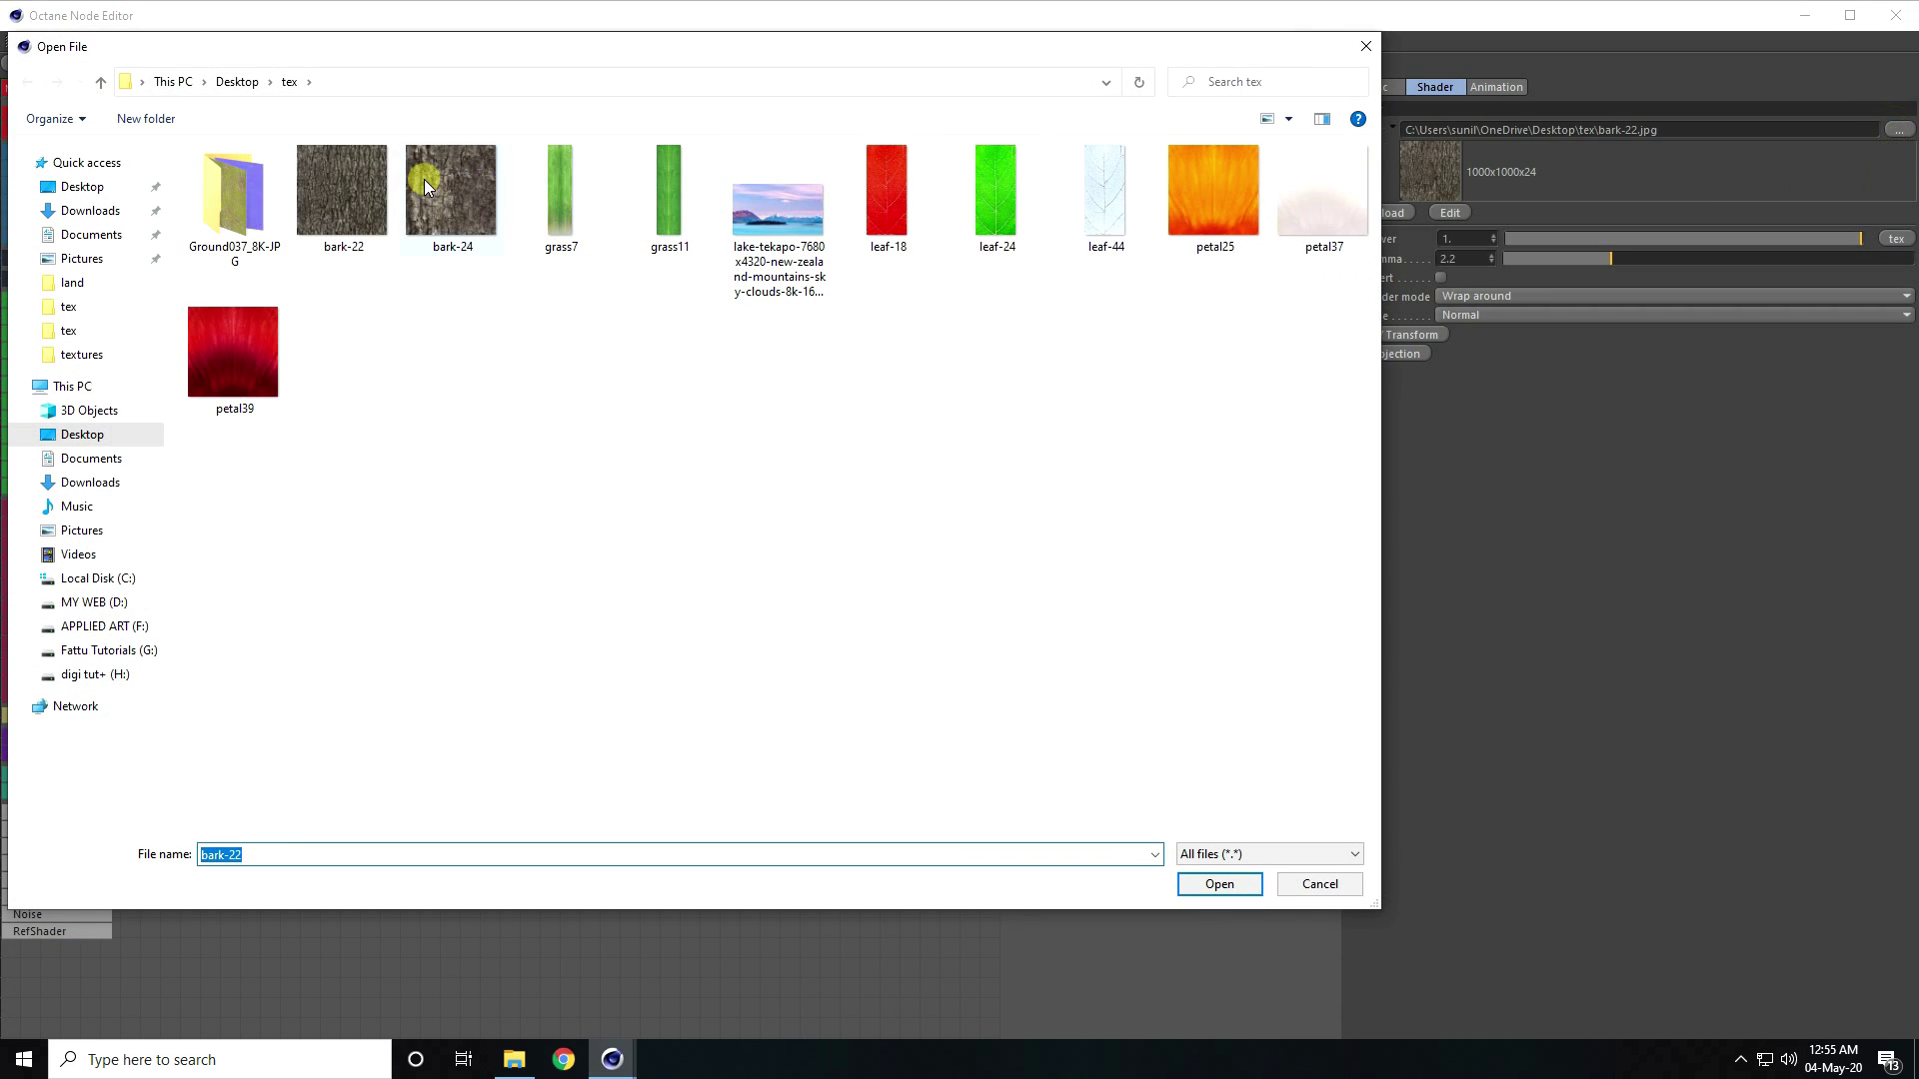
click(423, 177)
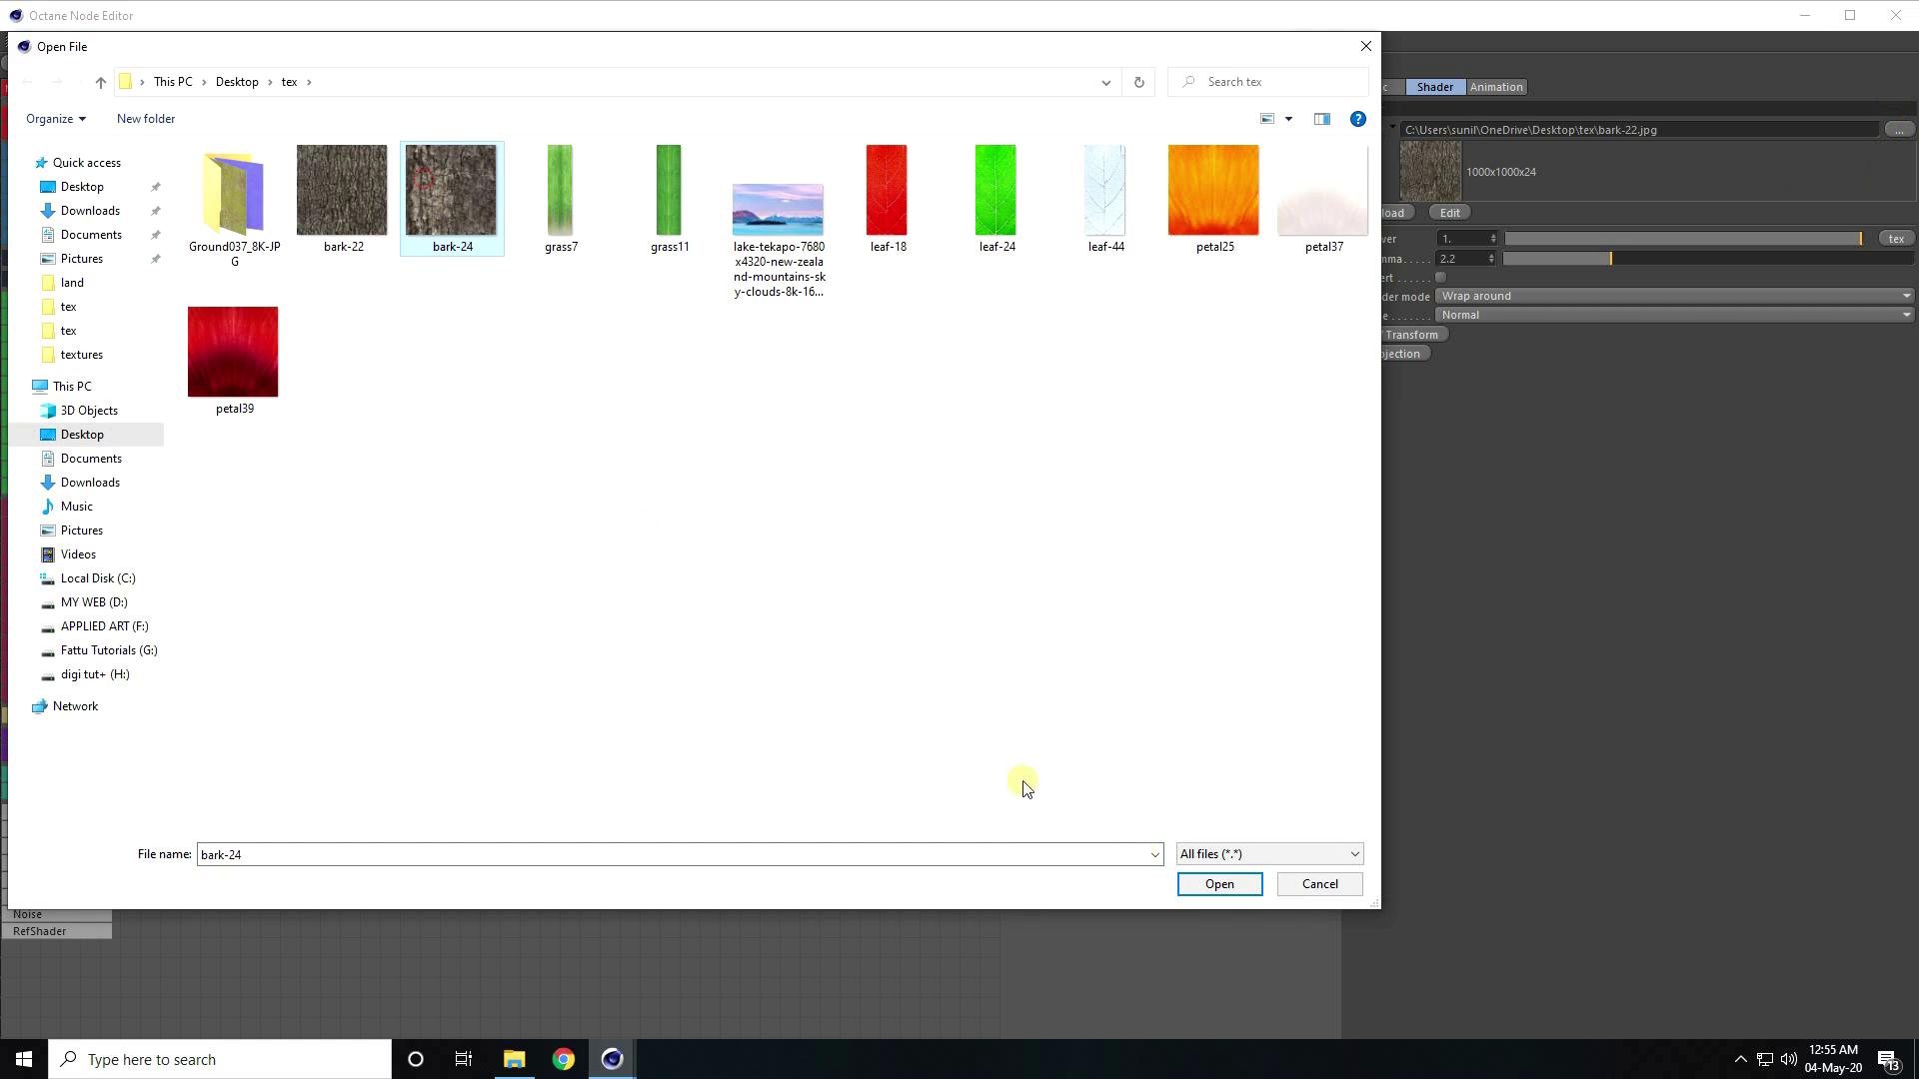
click(1199, 884)
click(1081, 595)
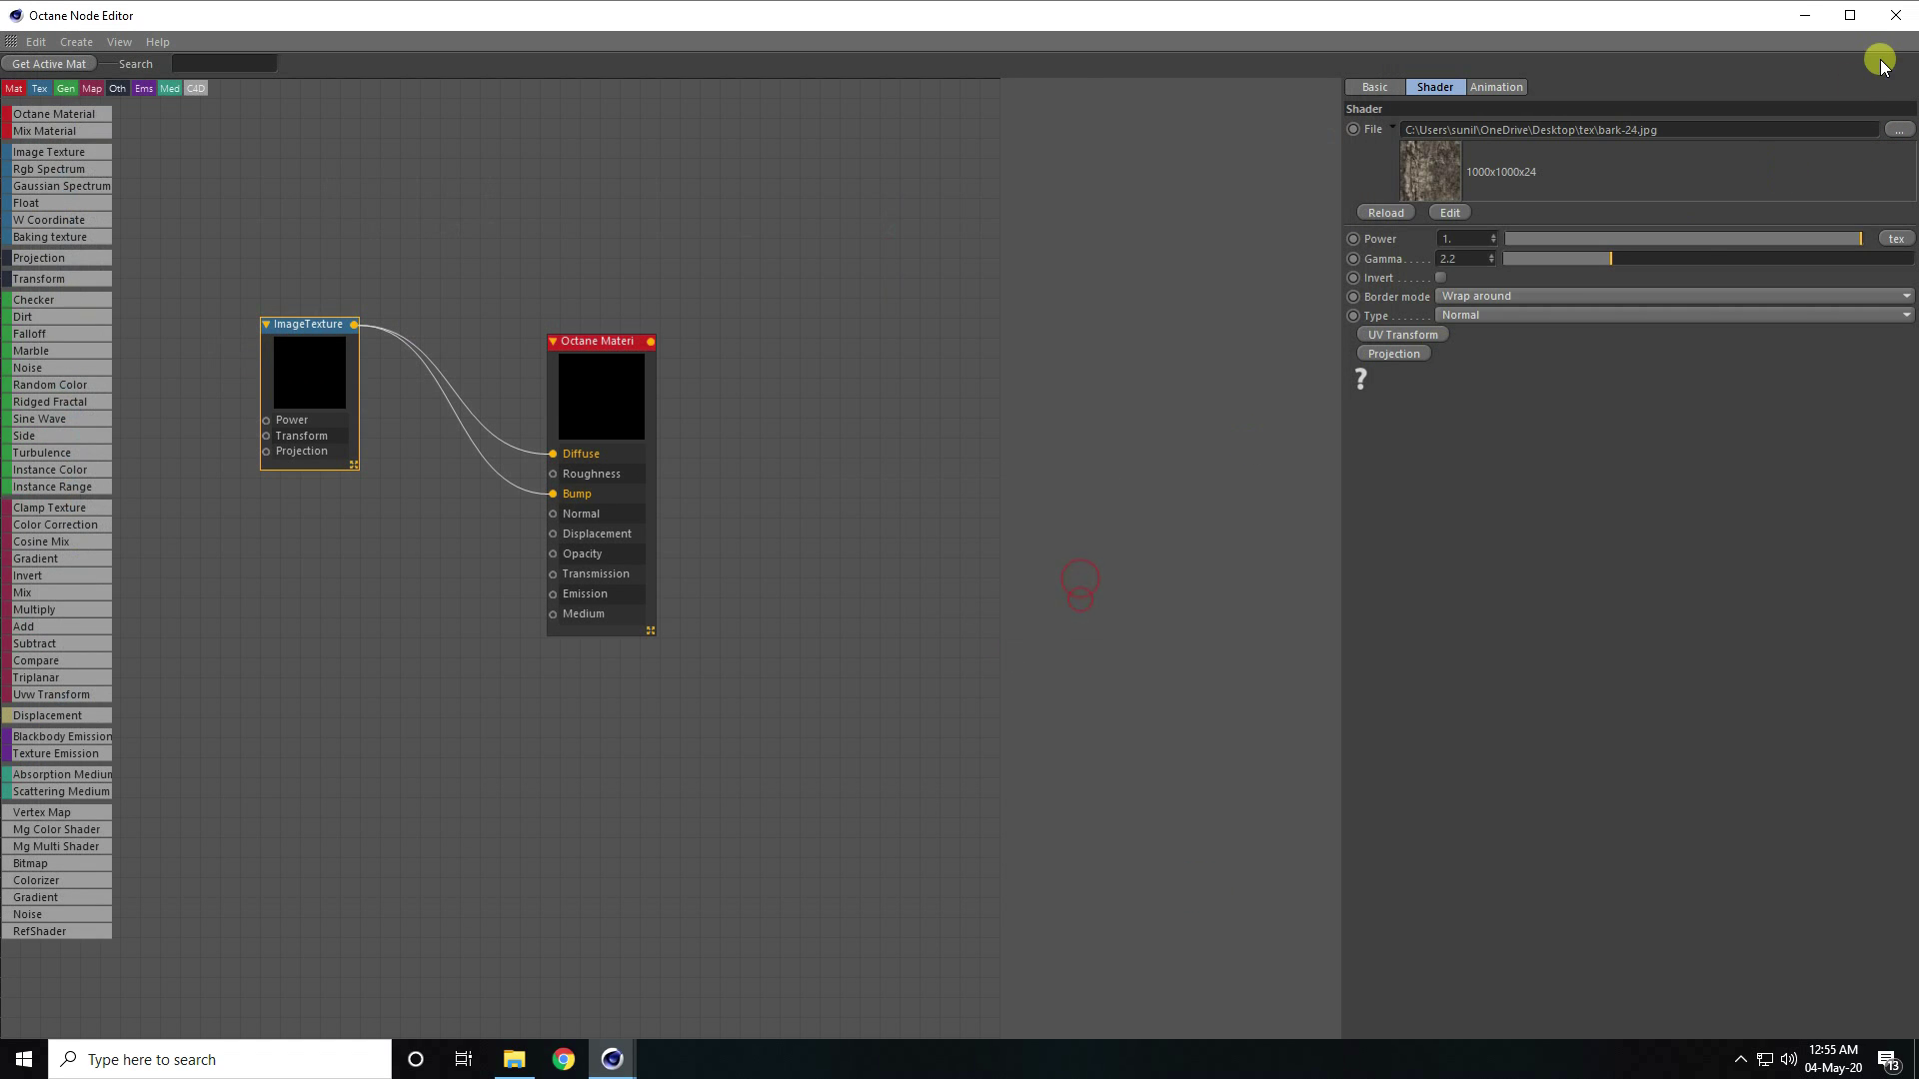
click(1892, 16)
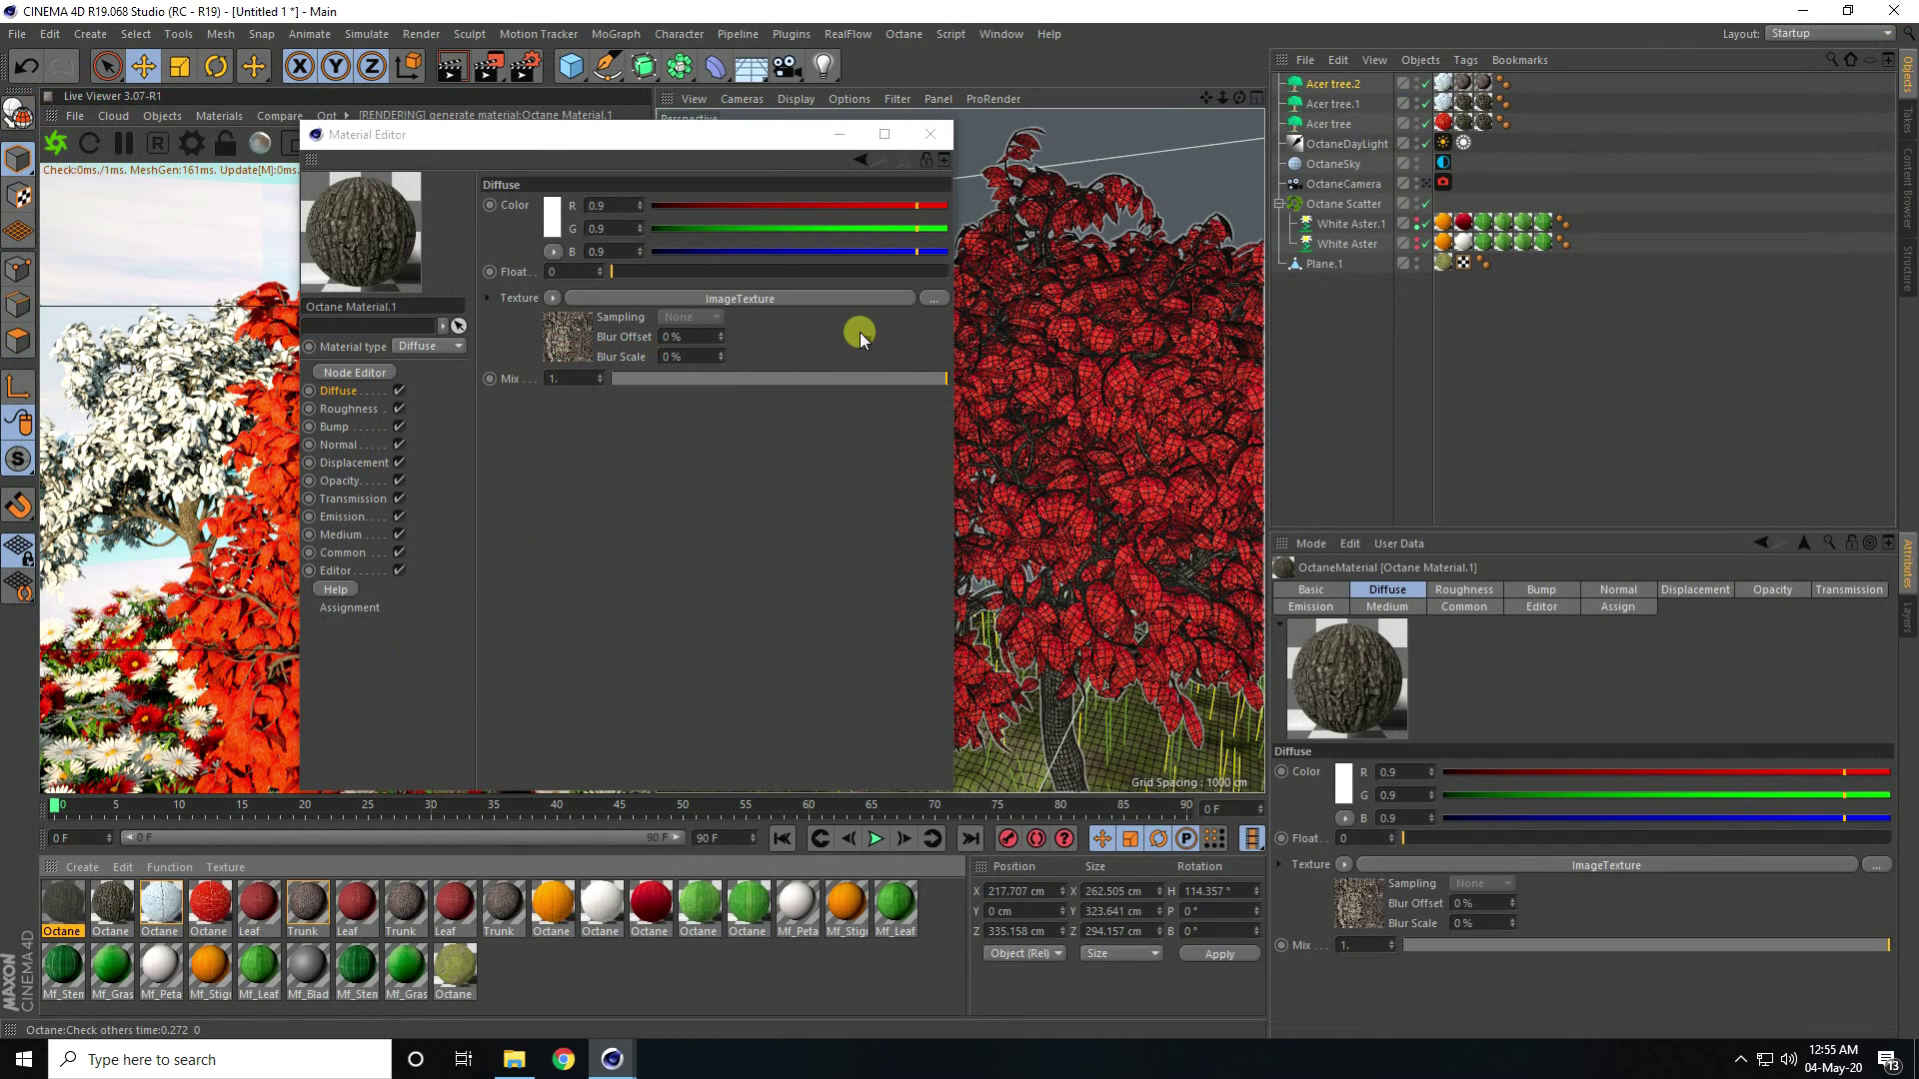
click(928, 133)
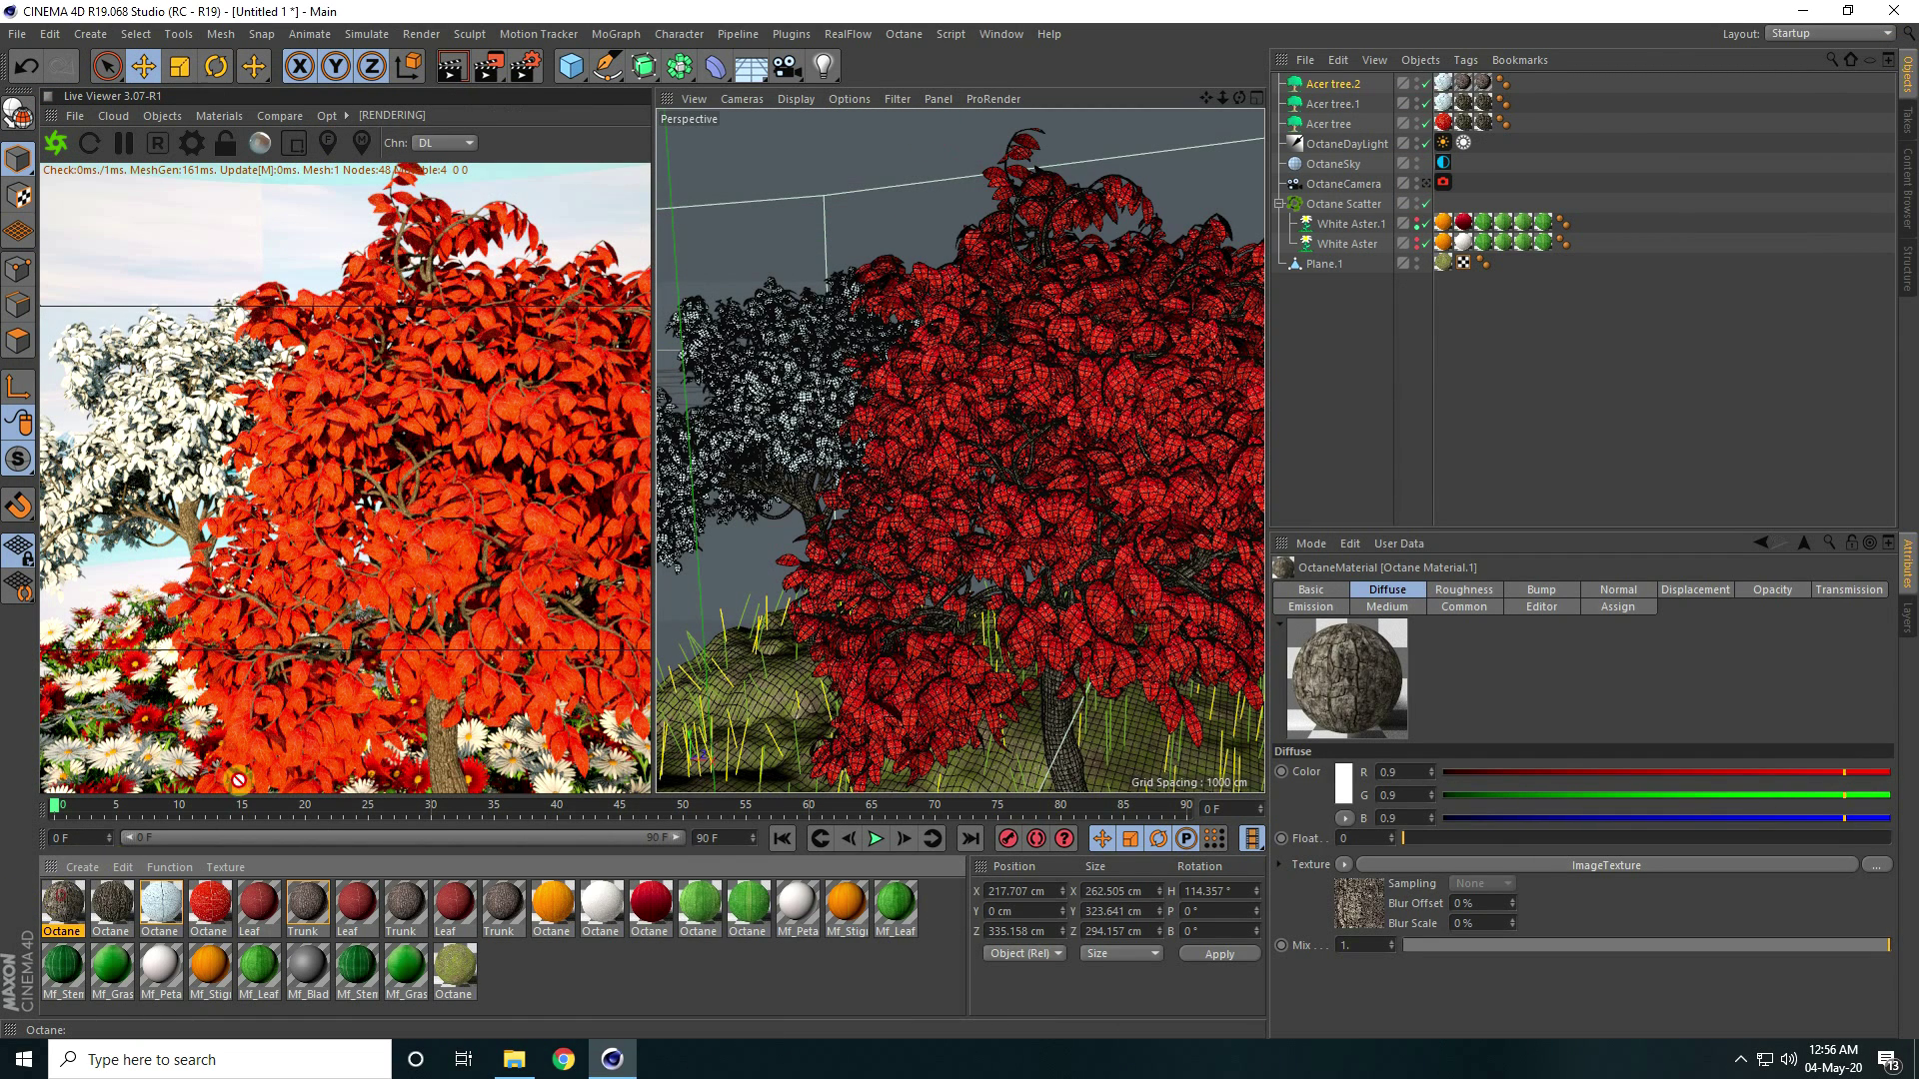
Apply the bark-24 material to the Acer trees' other trunk slots and look through the OctaneCamera again
drag(62, 904, 866, 513)
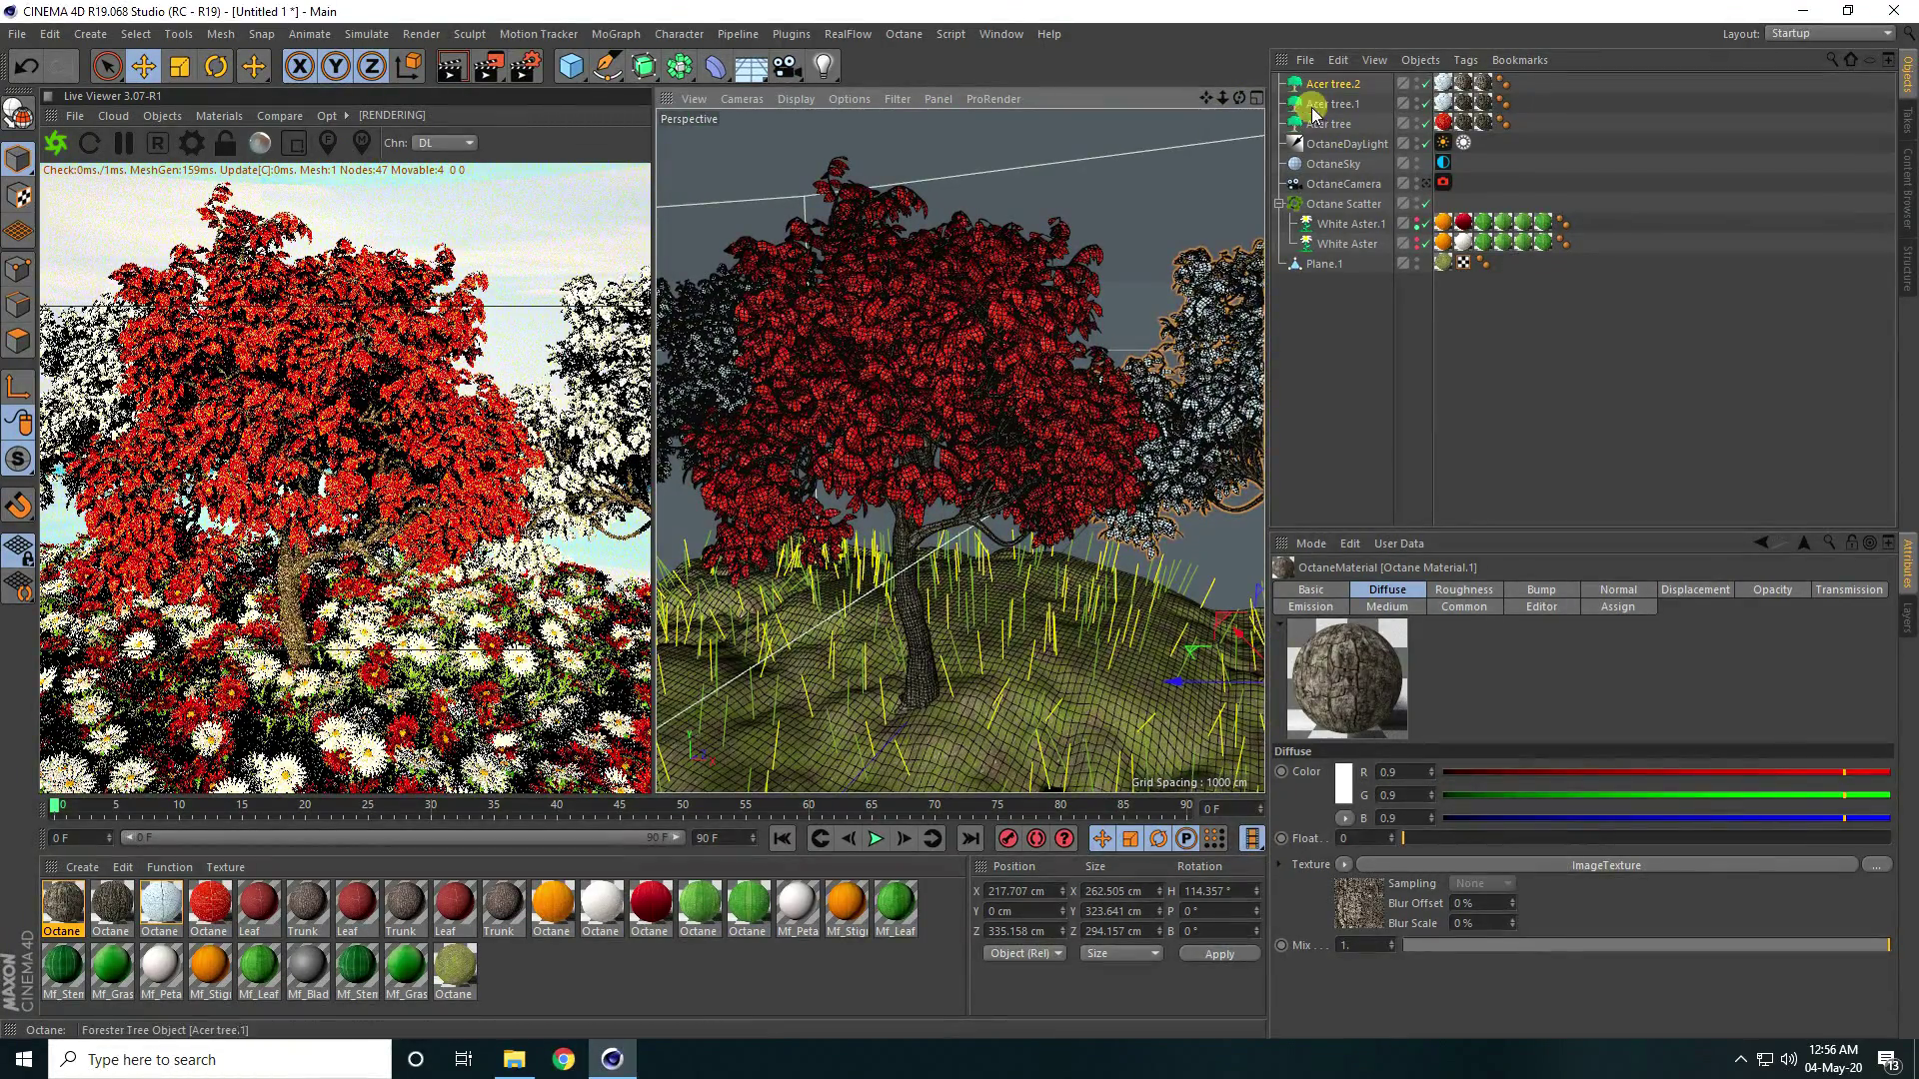
click(1427, 183)
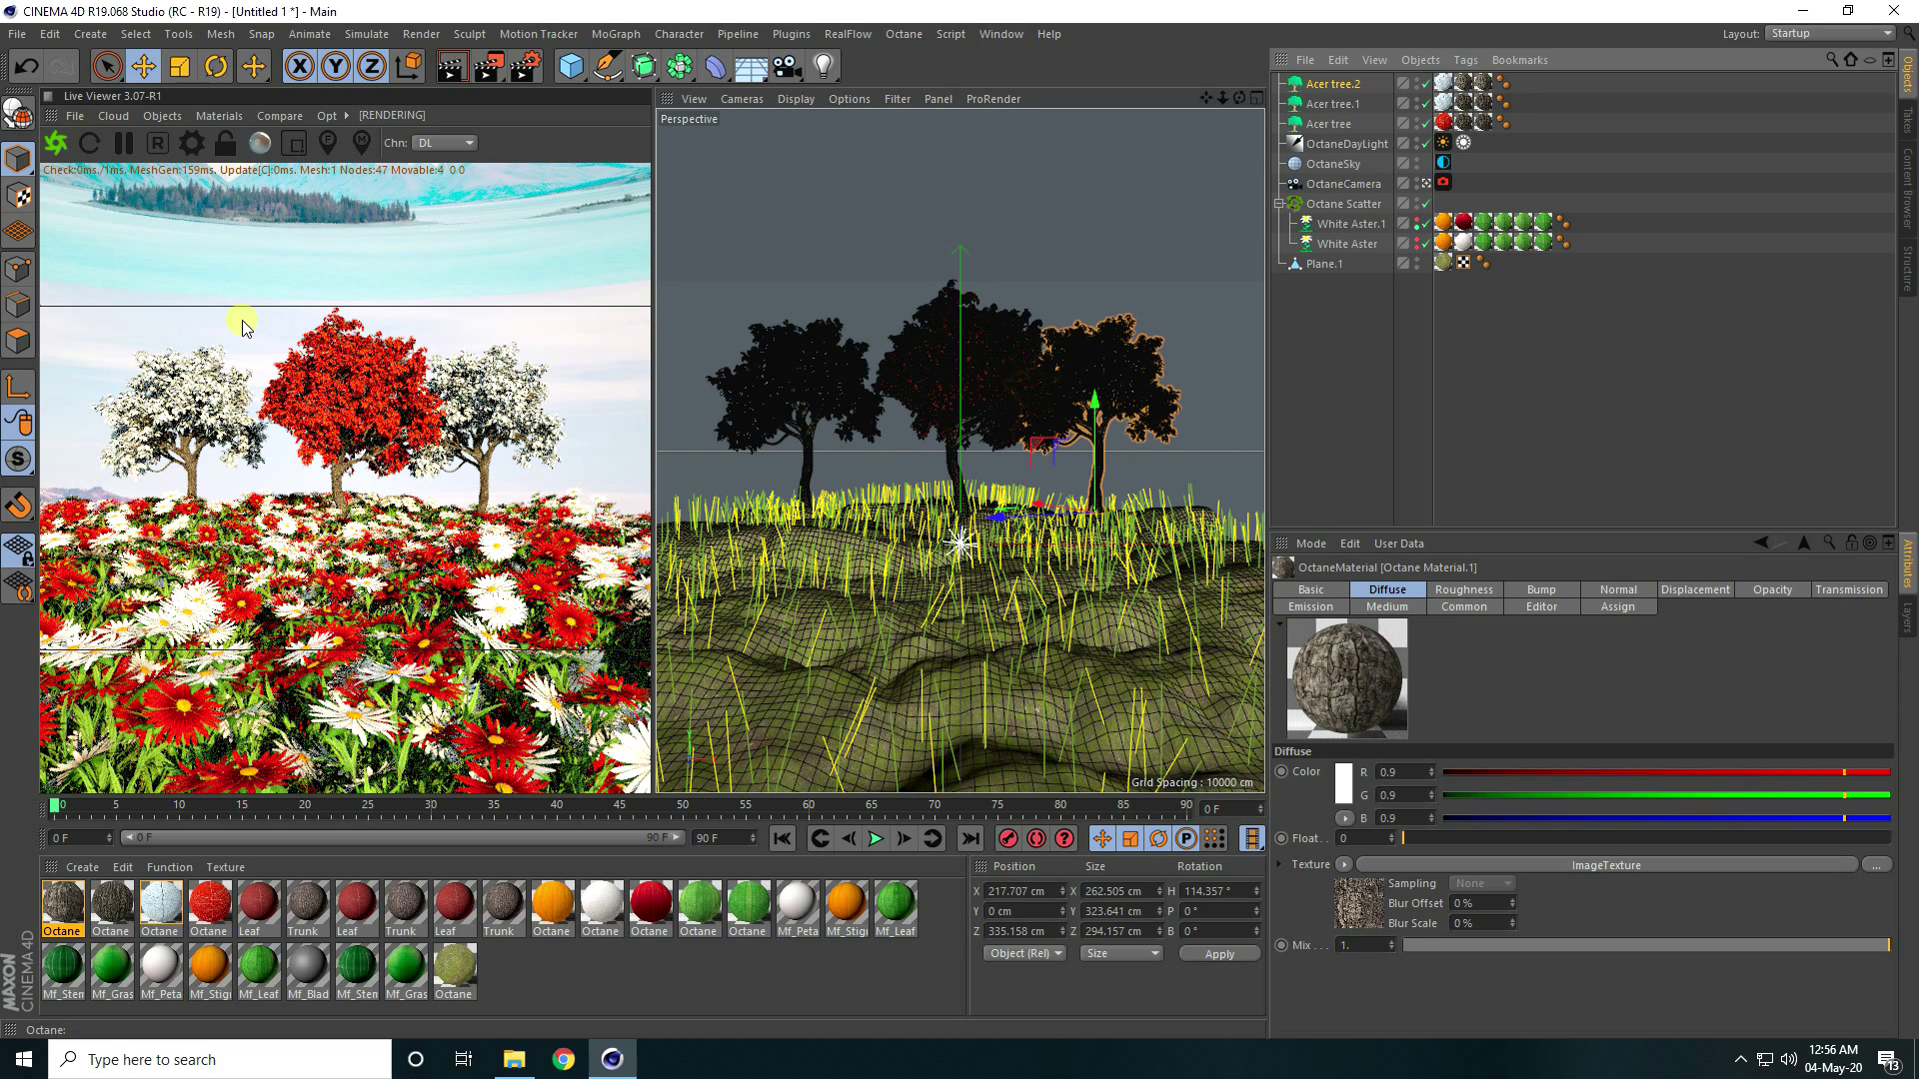
Add an Octane VDB volume and load vdbcloud_100_standardpuffycloud0.vdb from the 10 VDB Clouds folder into it
click(162, 116)
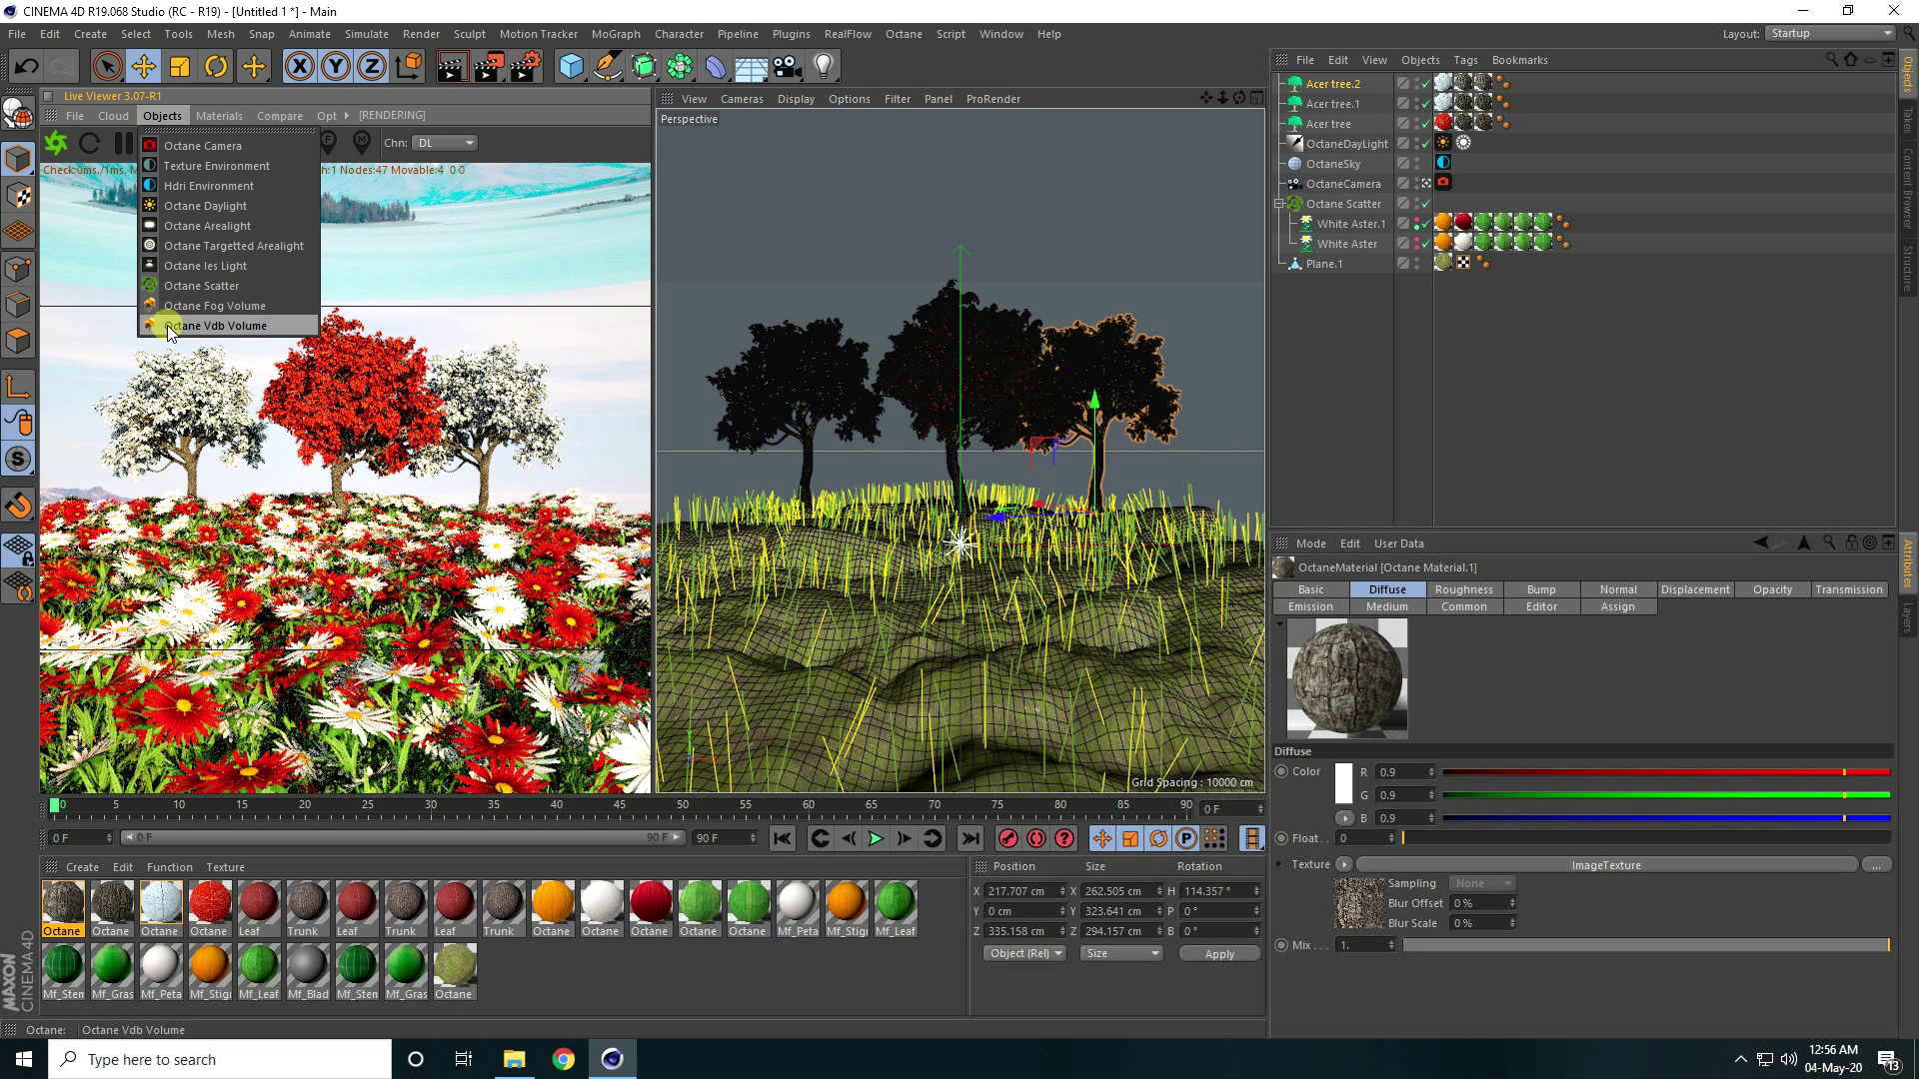
click(258, 326)
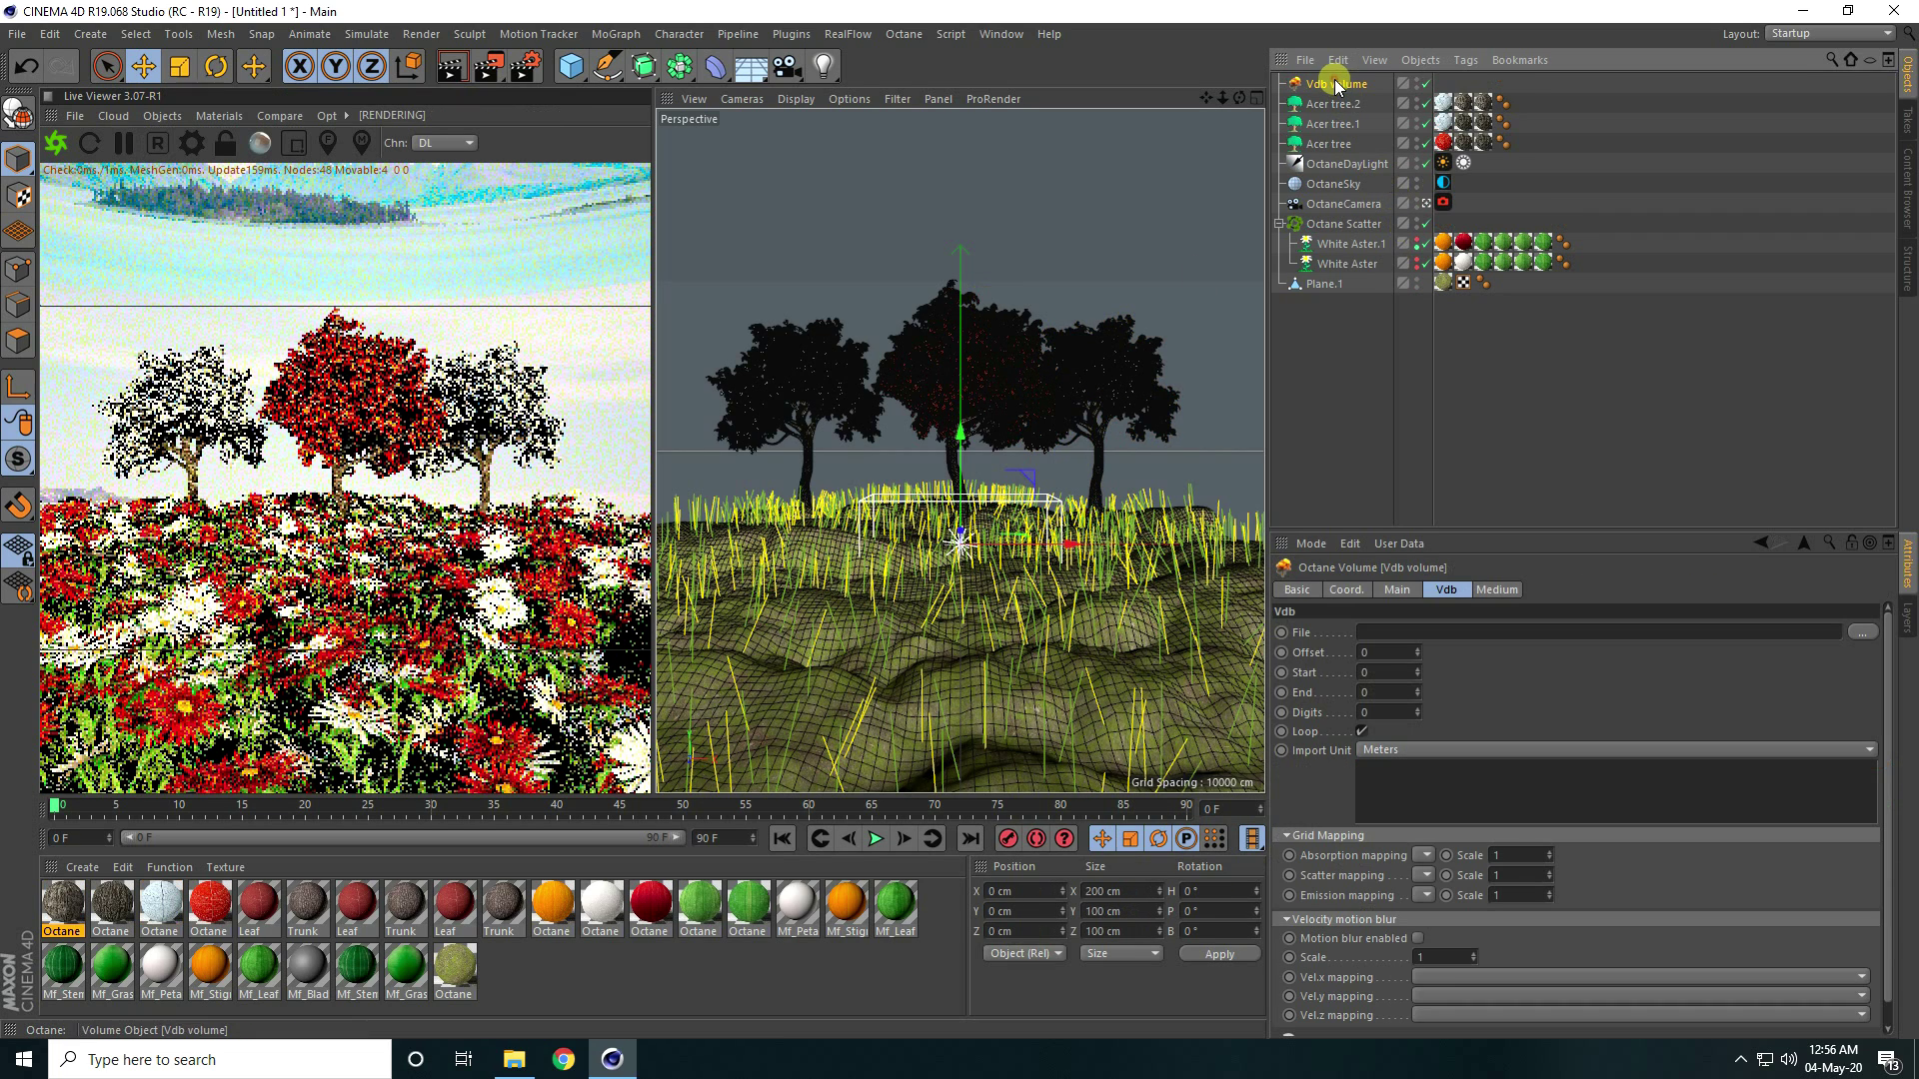
click(1861, 631)
click(119, 667)
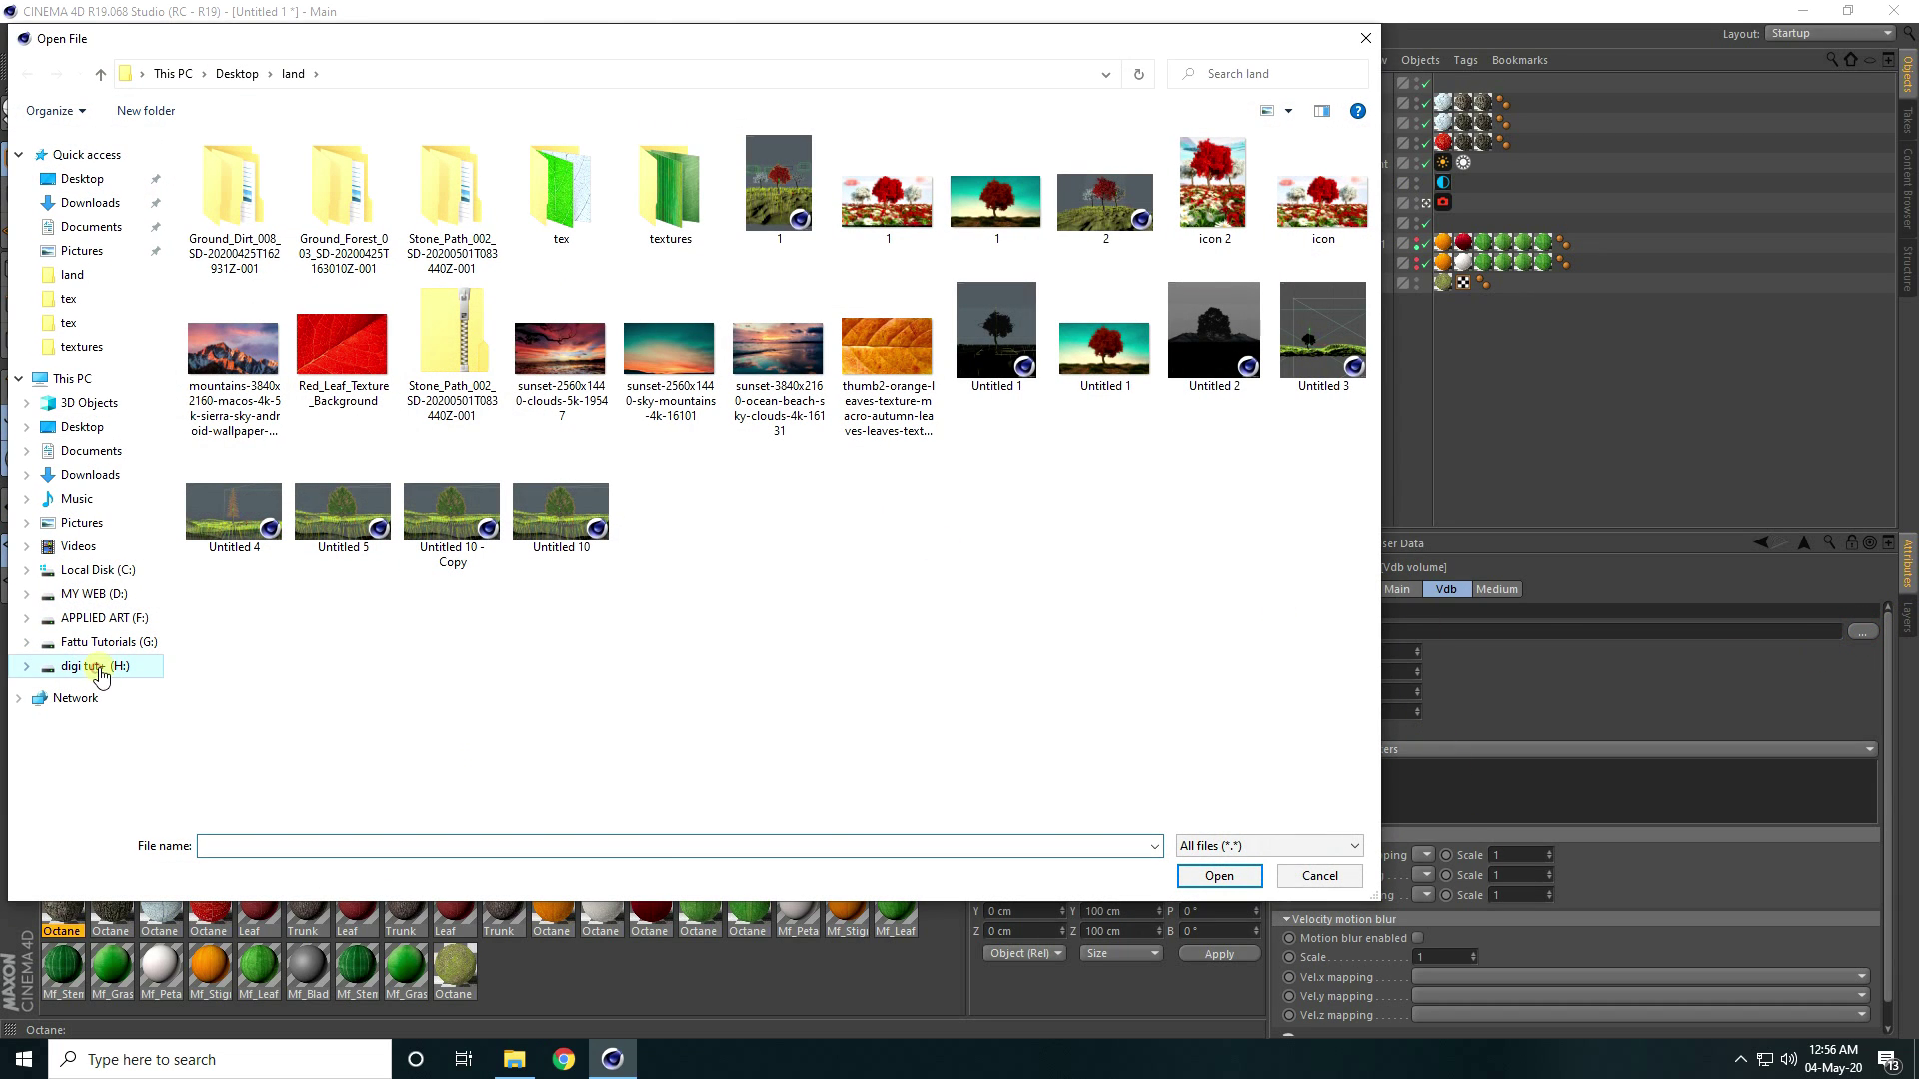
double_click(245, 170)
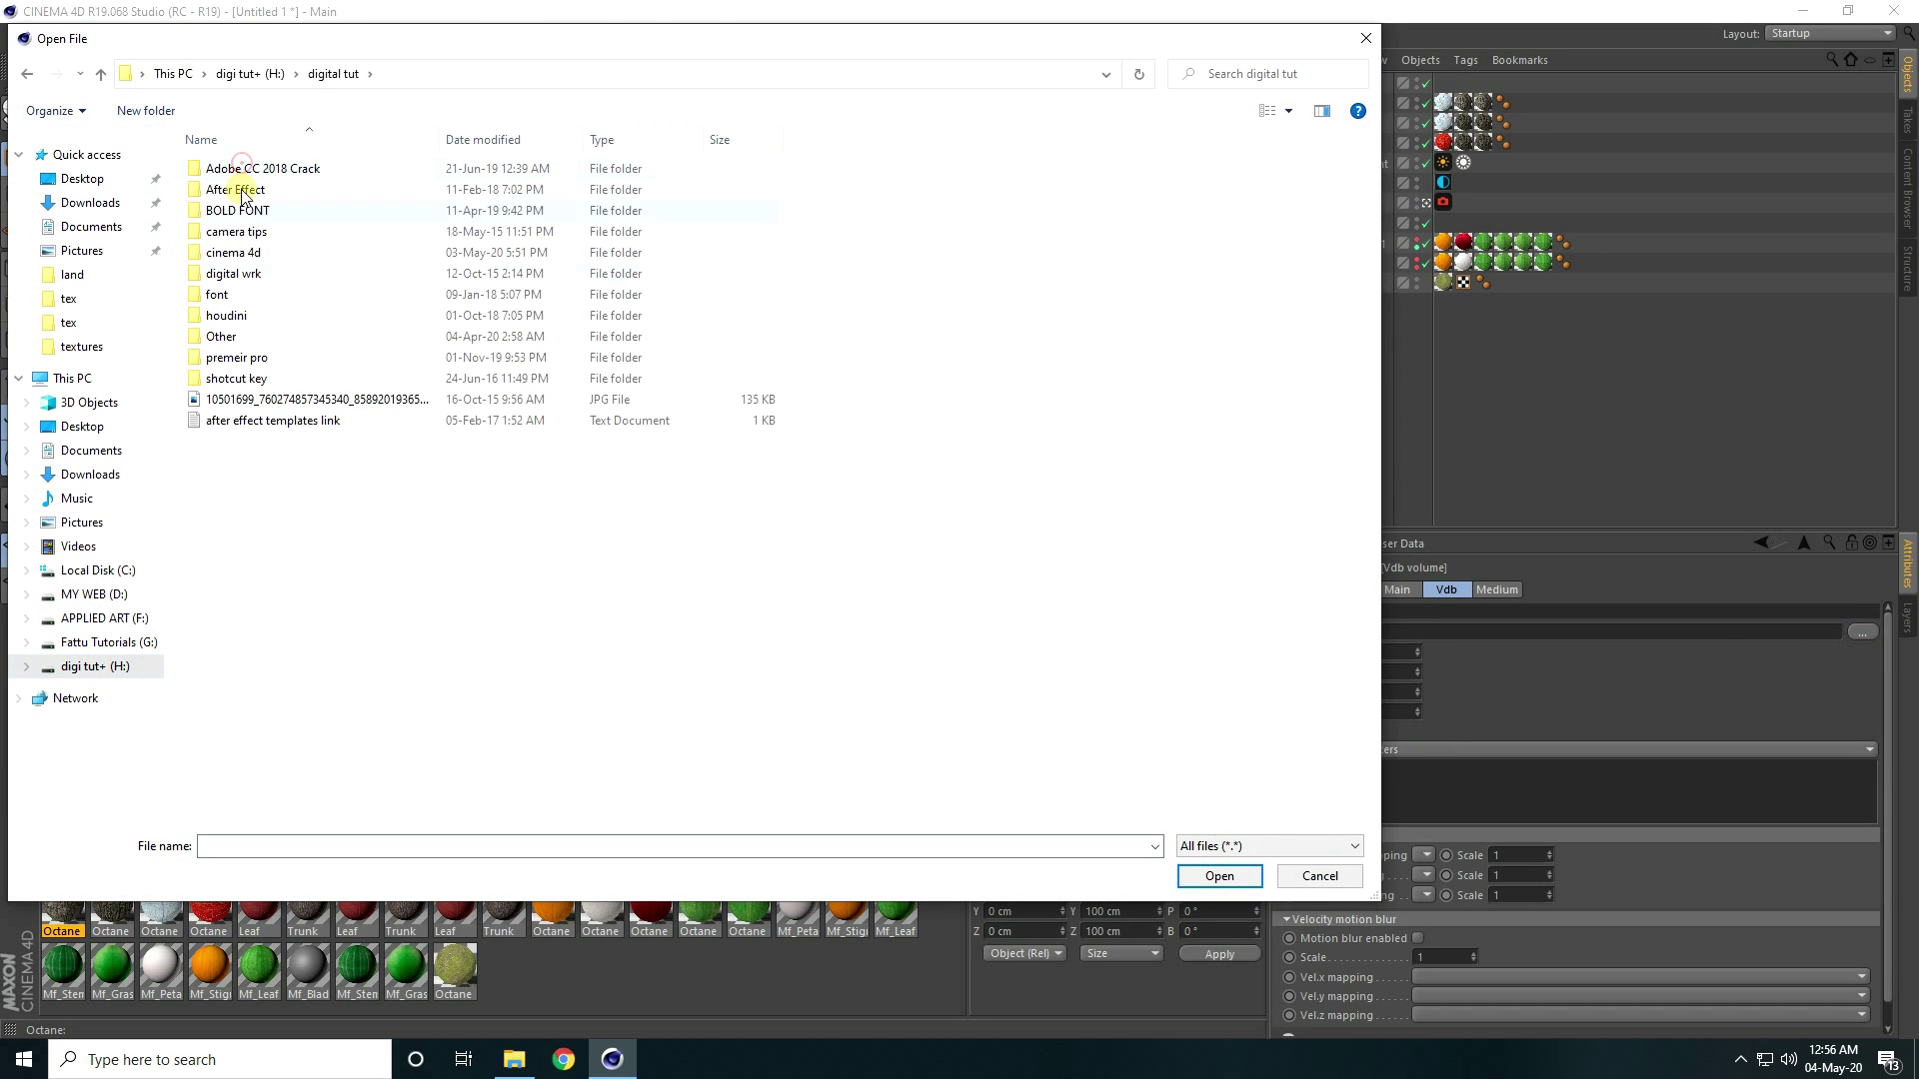
double_click(236, 252)
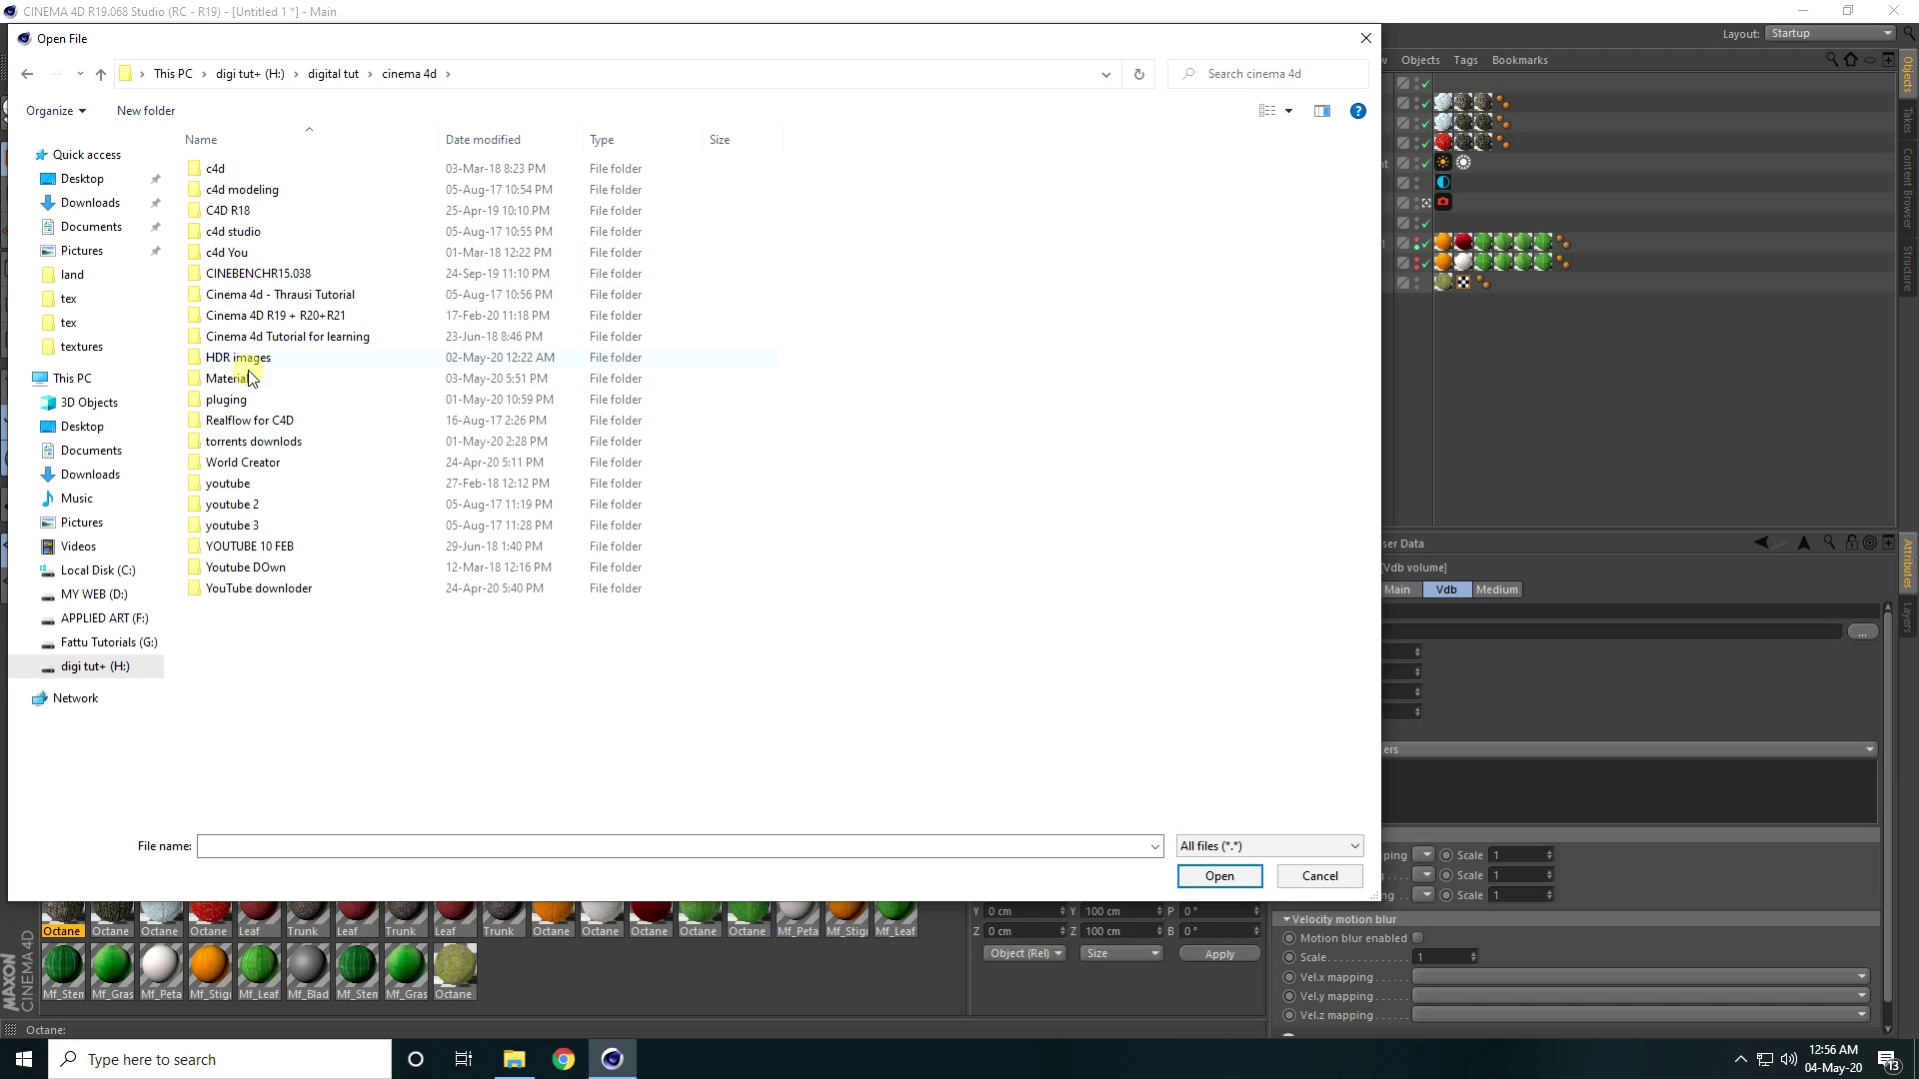
double_click(244, 360)
double_click(1003, 228)
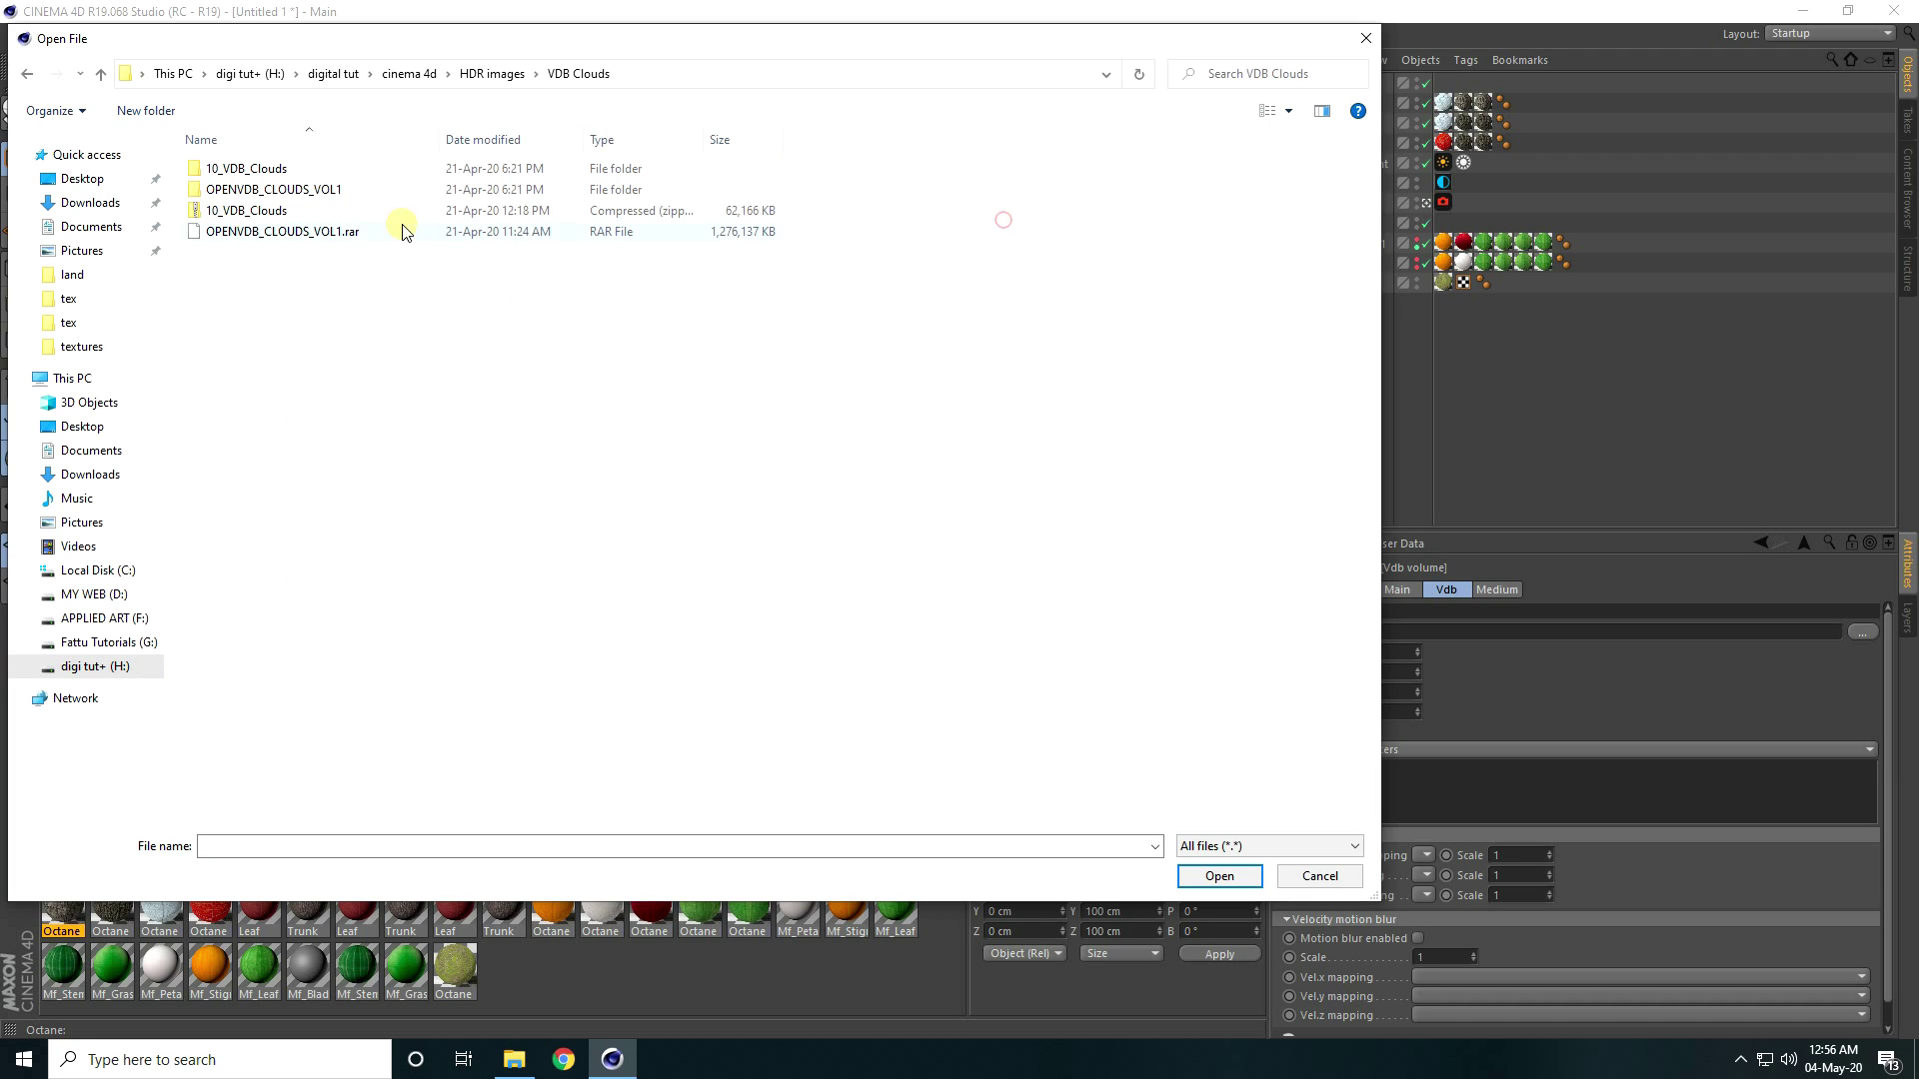
double_click(236, 170)
double_click(264, 172)
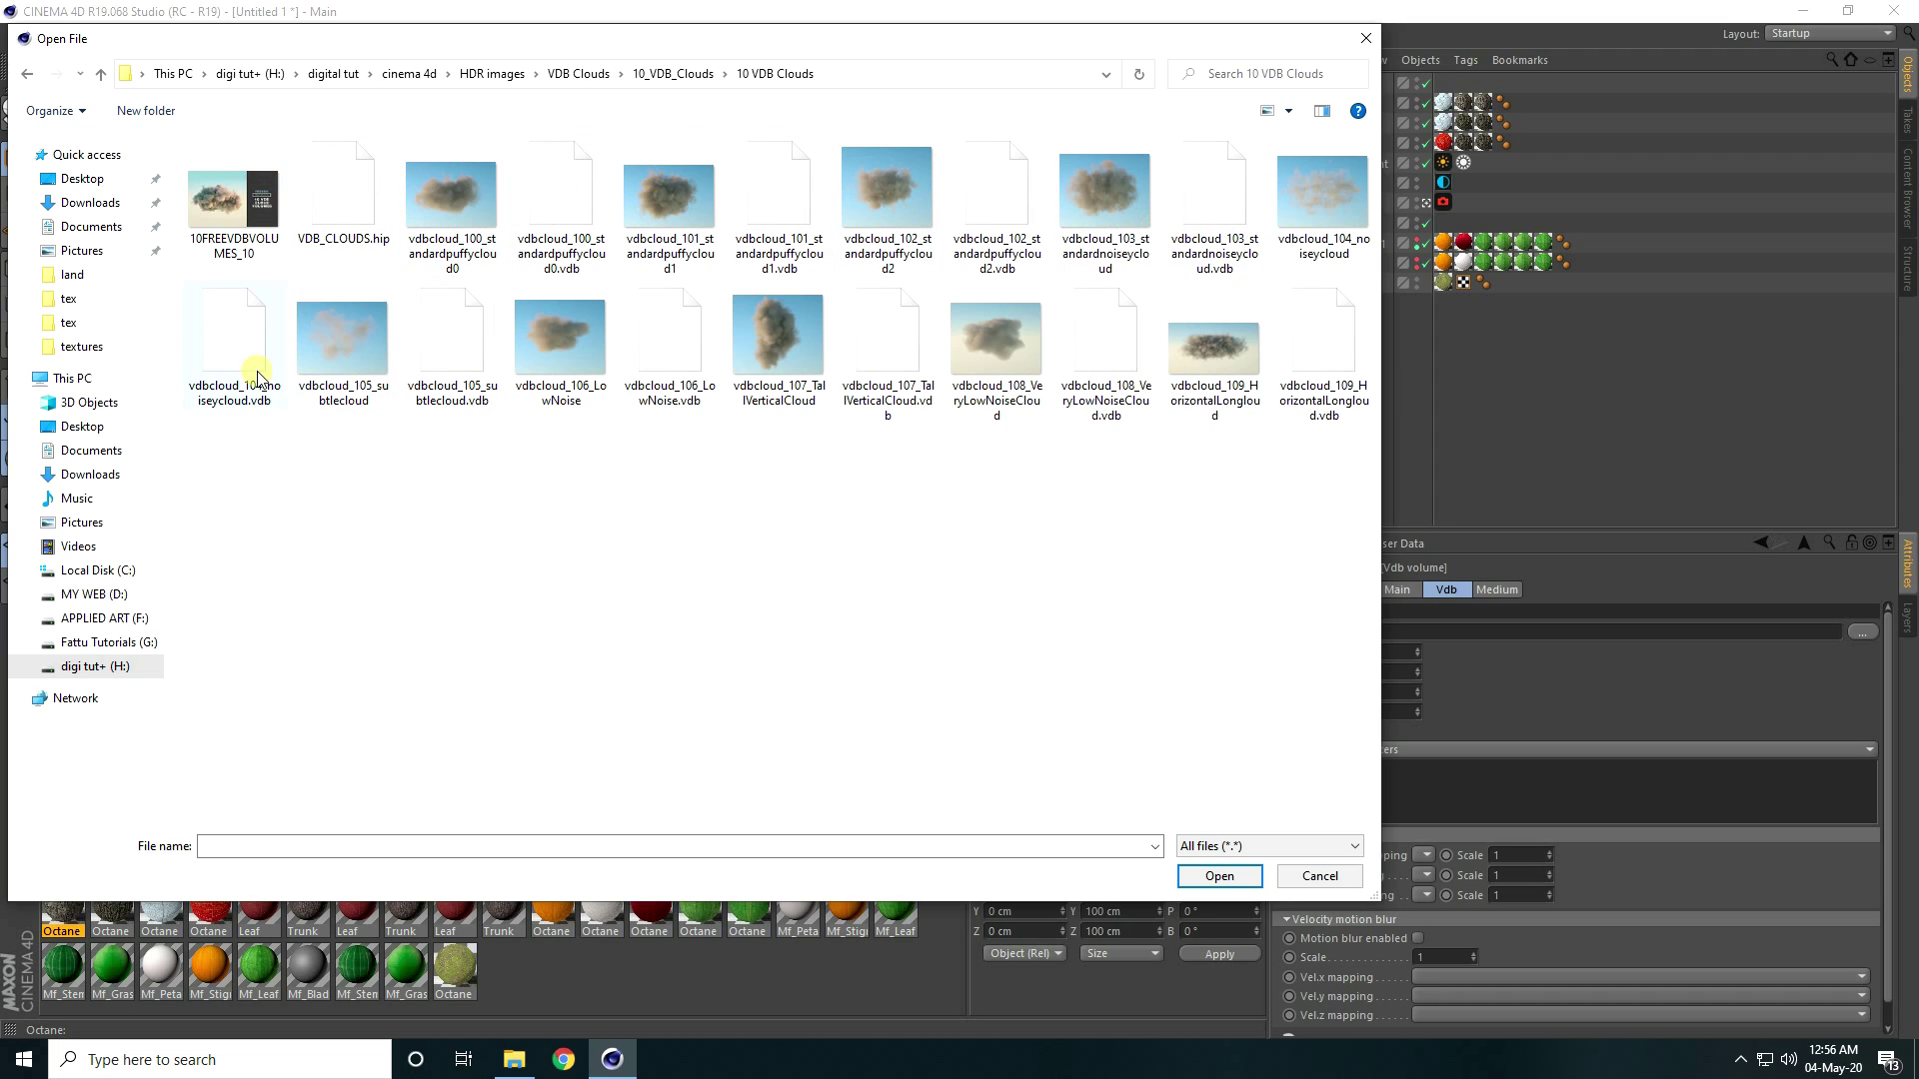
click(558, 194)
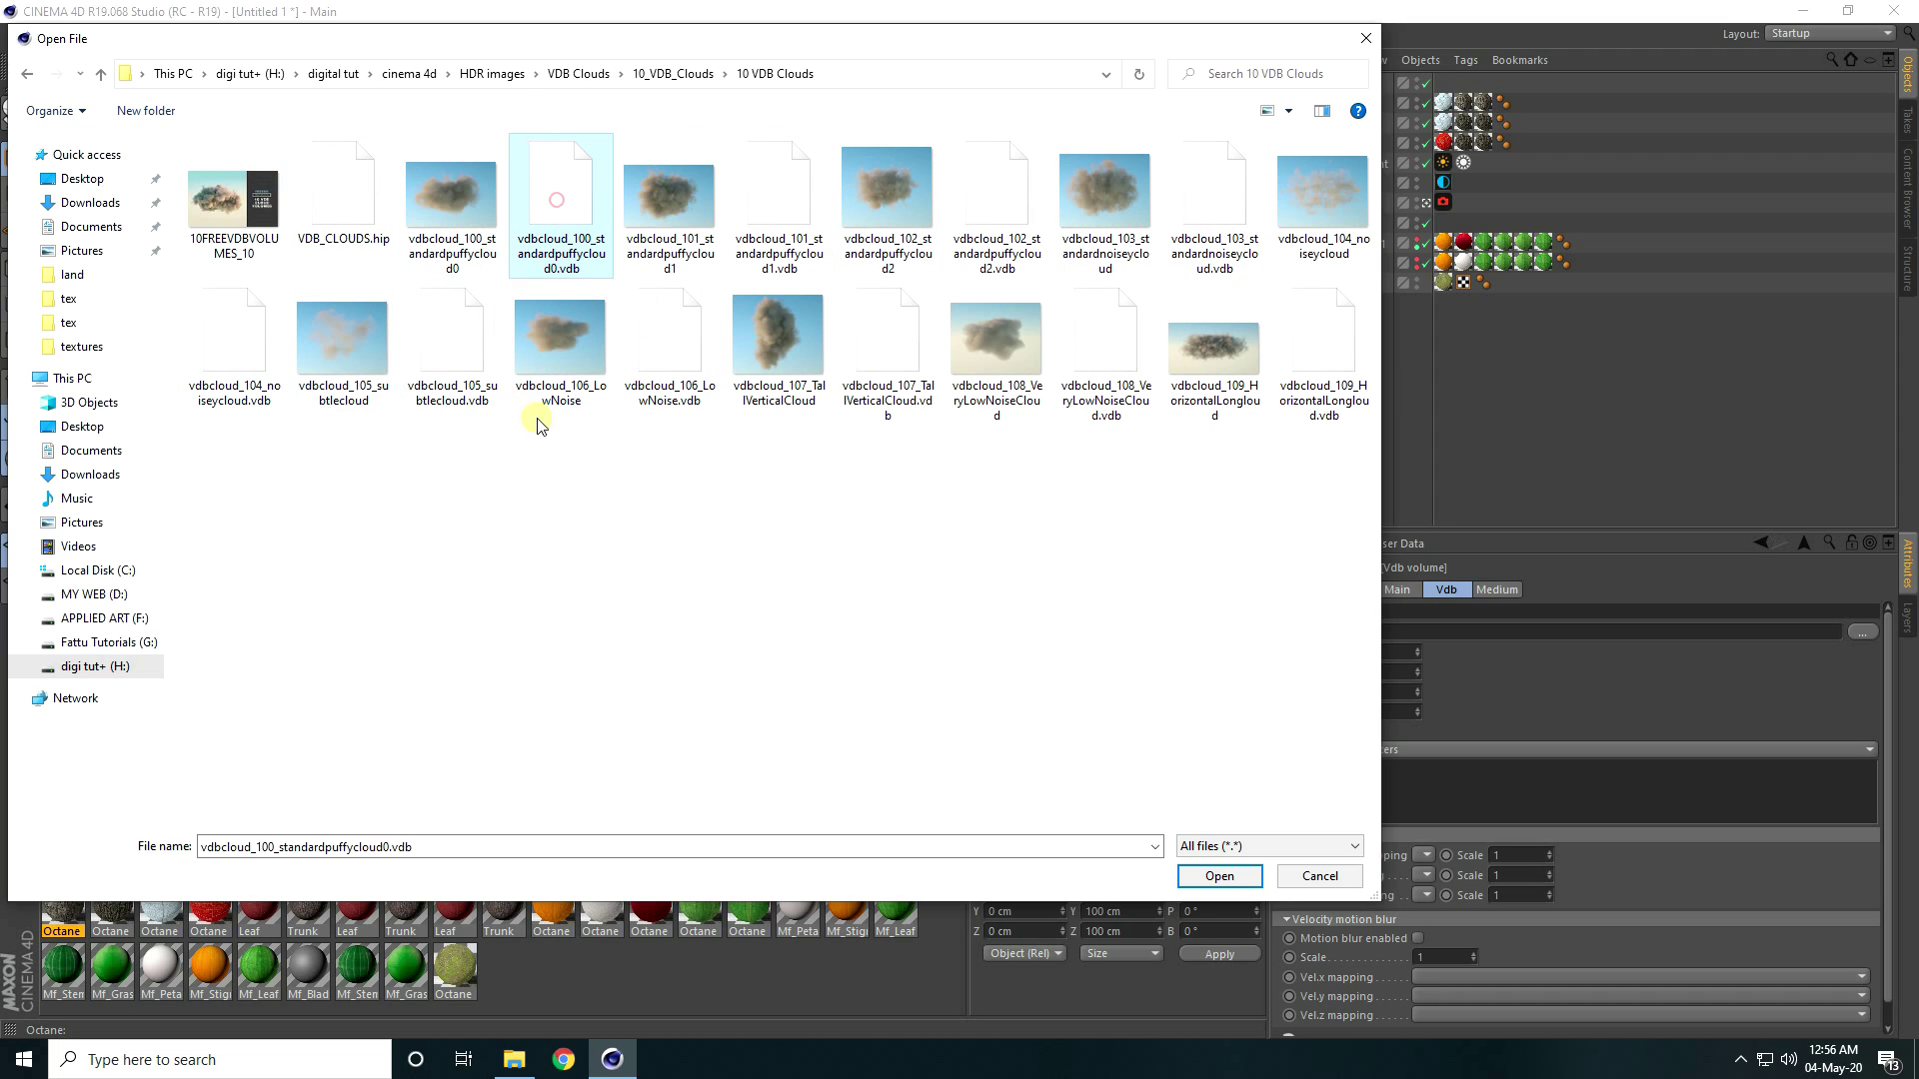
click(1247, 880)
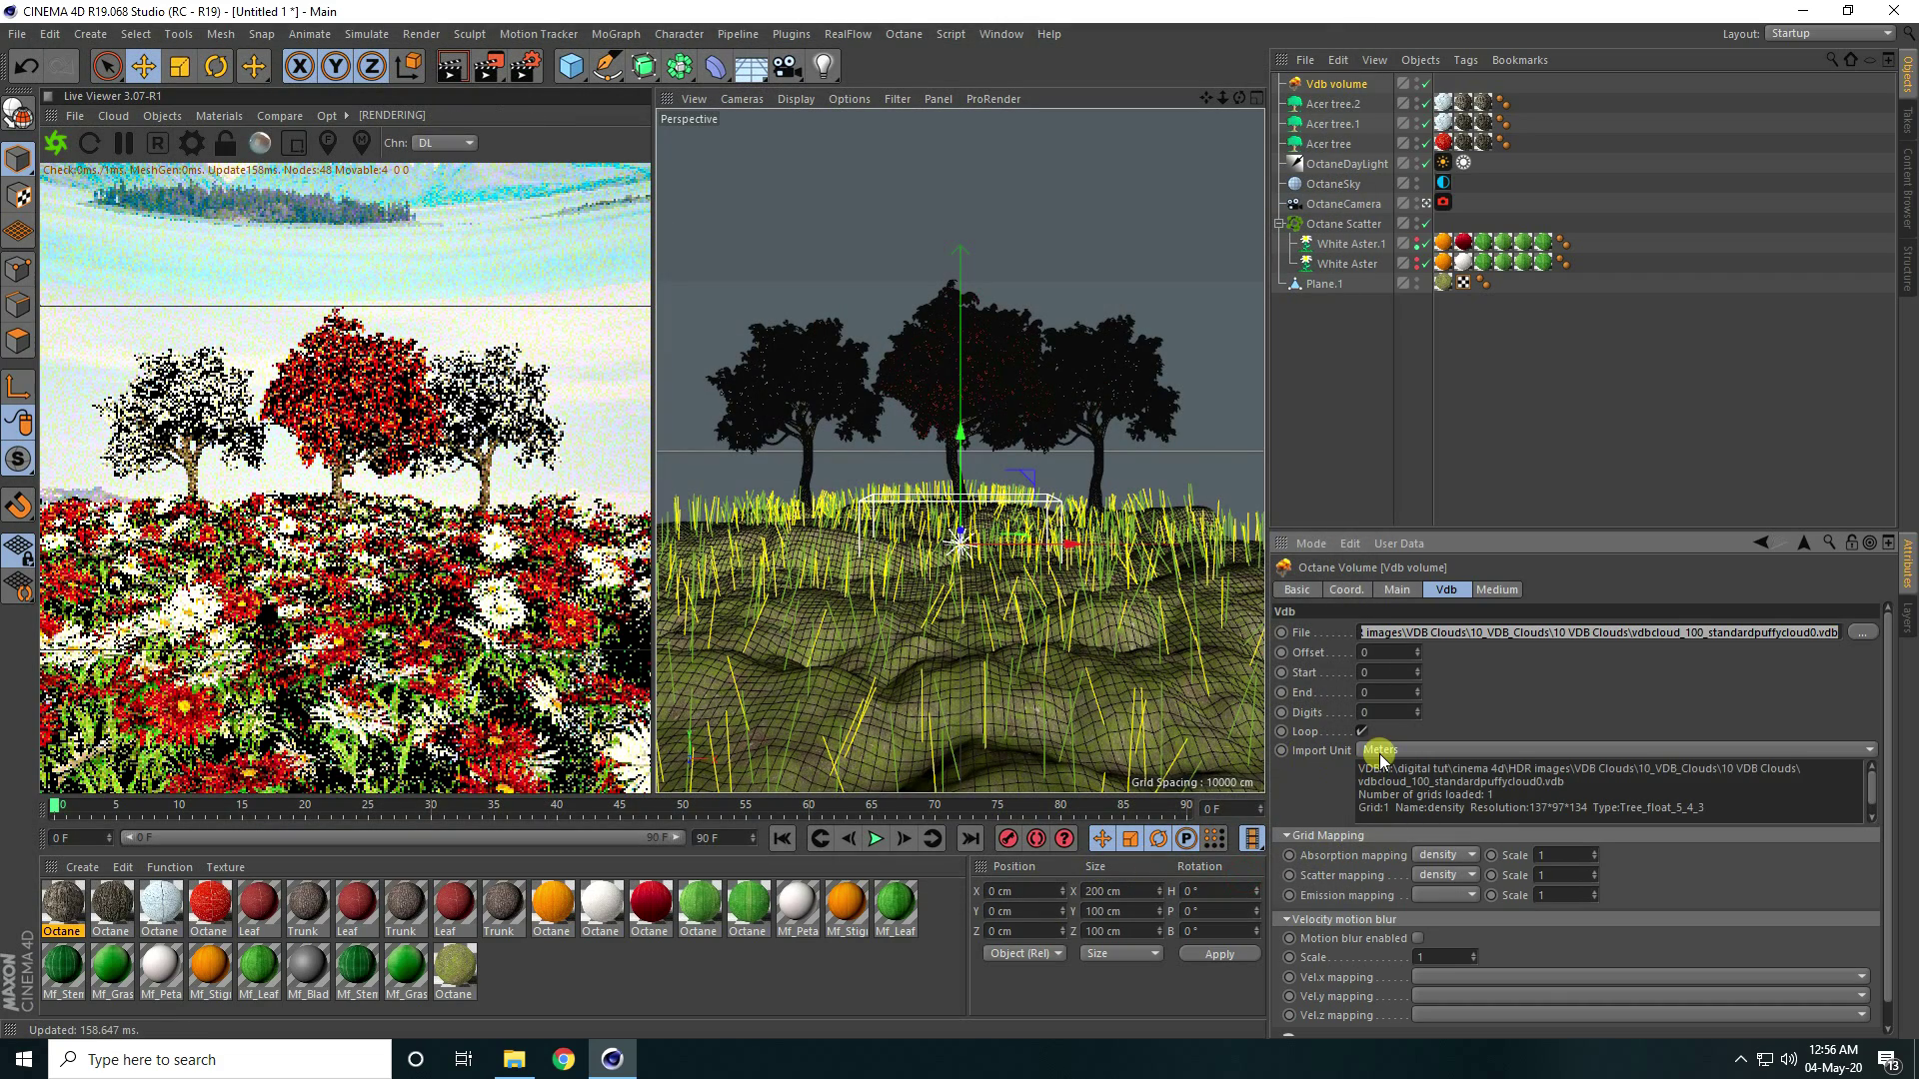
Set the VDB volume's import unit to Hectometers and move it behind the trees, to about Y 217 cm and Z 519 cm
click(1380, 752)
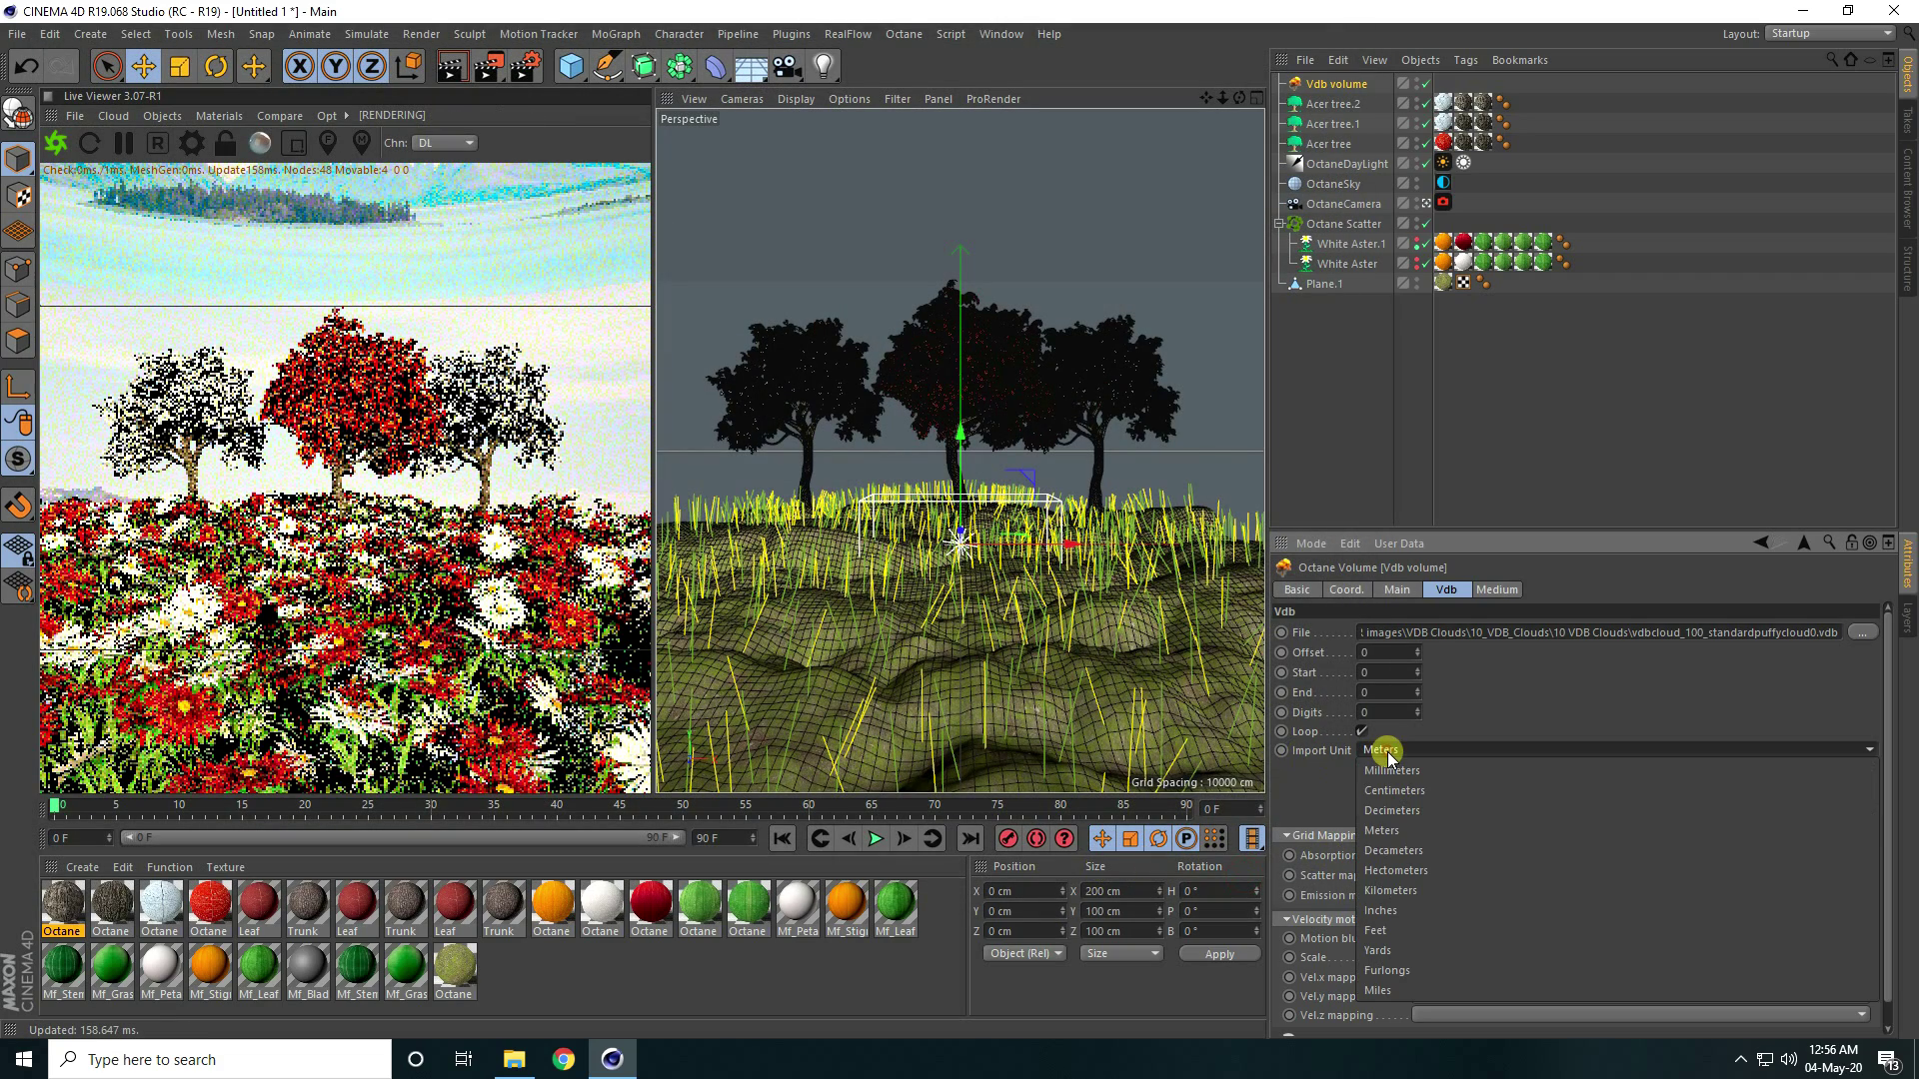
click(1397, 871)
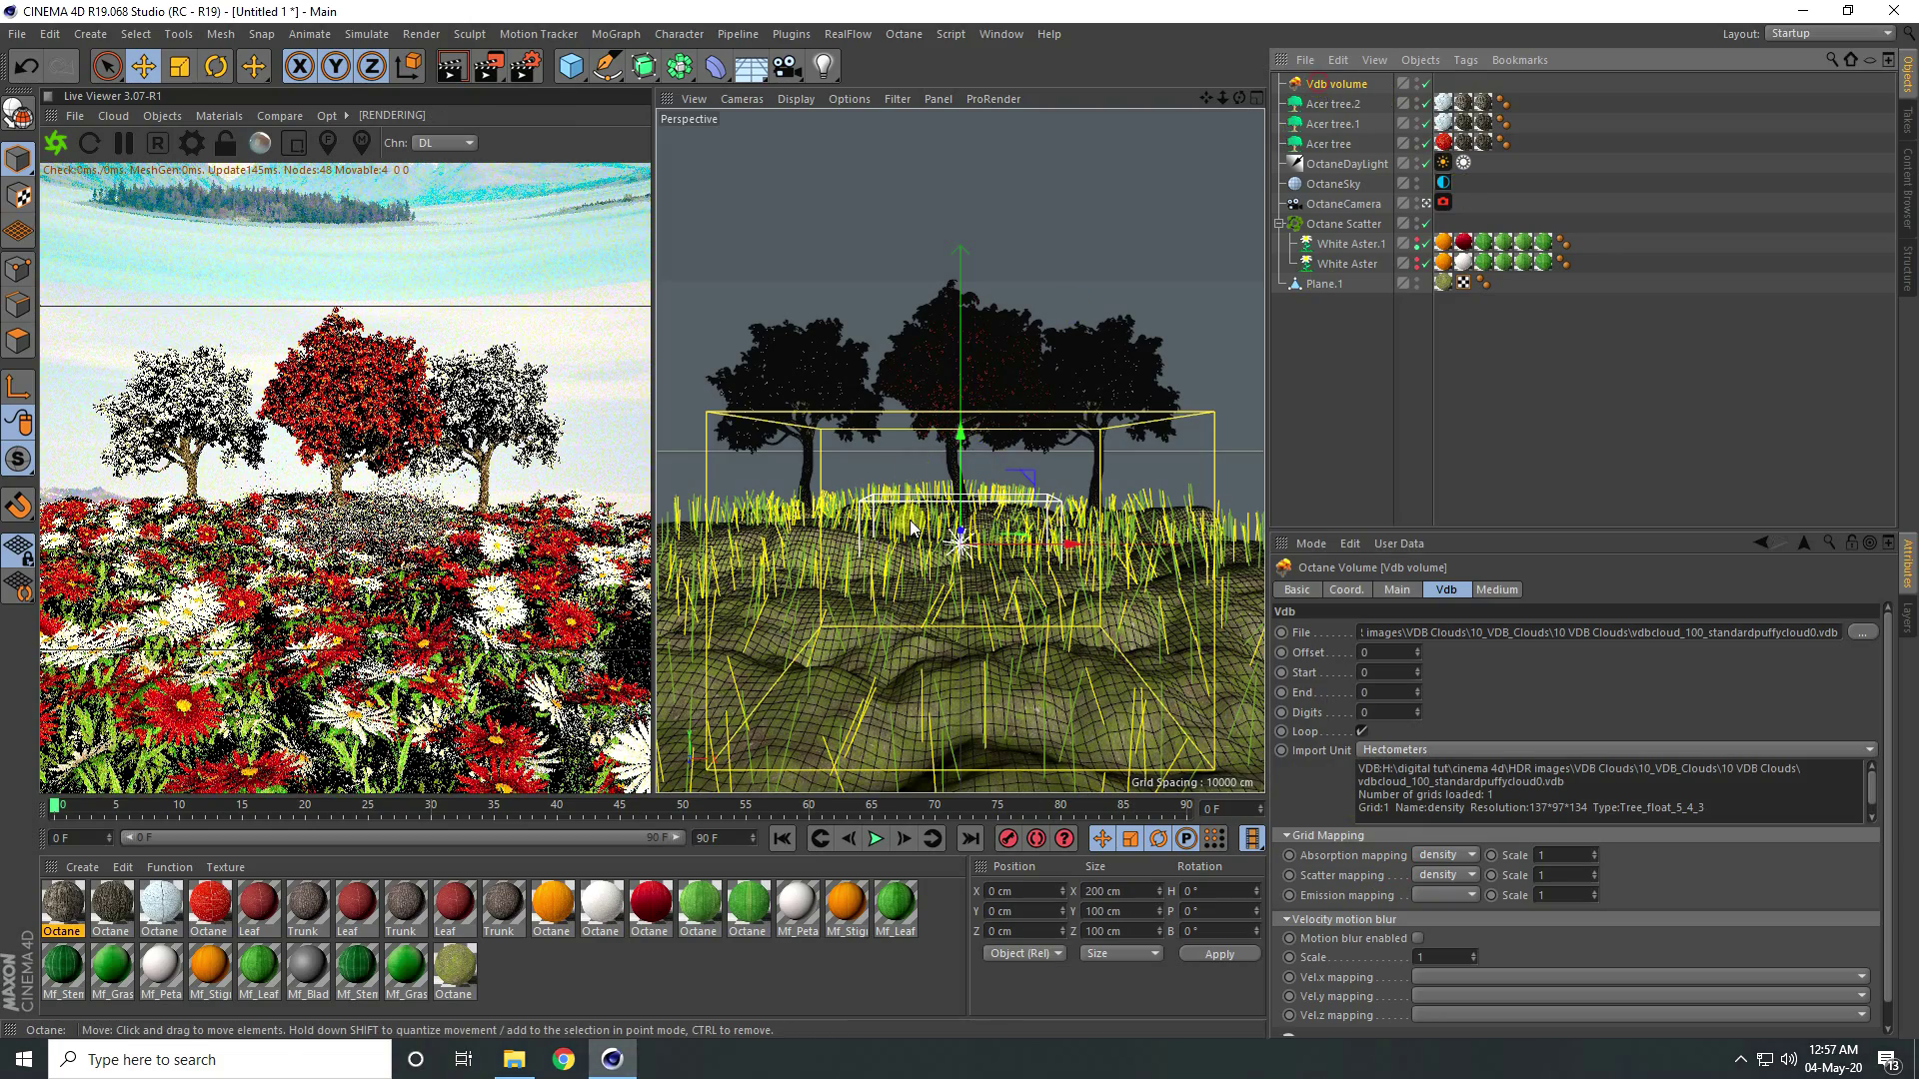
drag(955, 439, 963, 236)
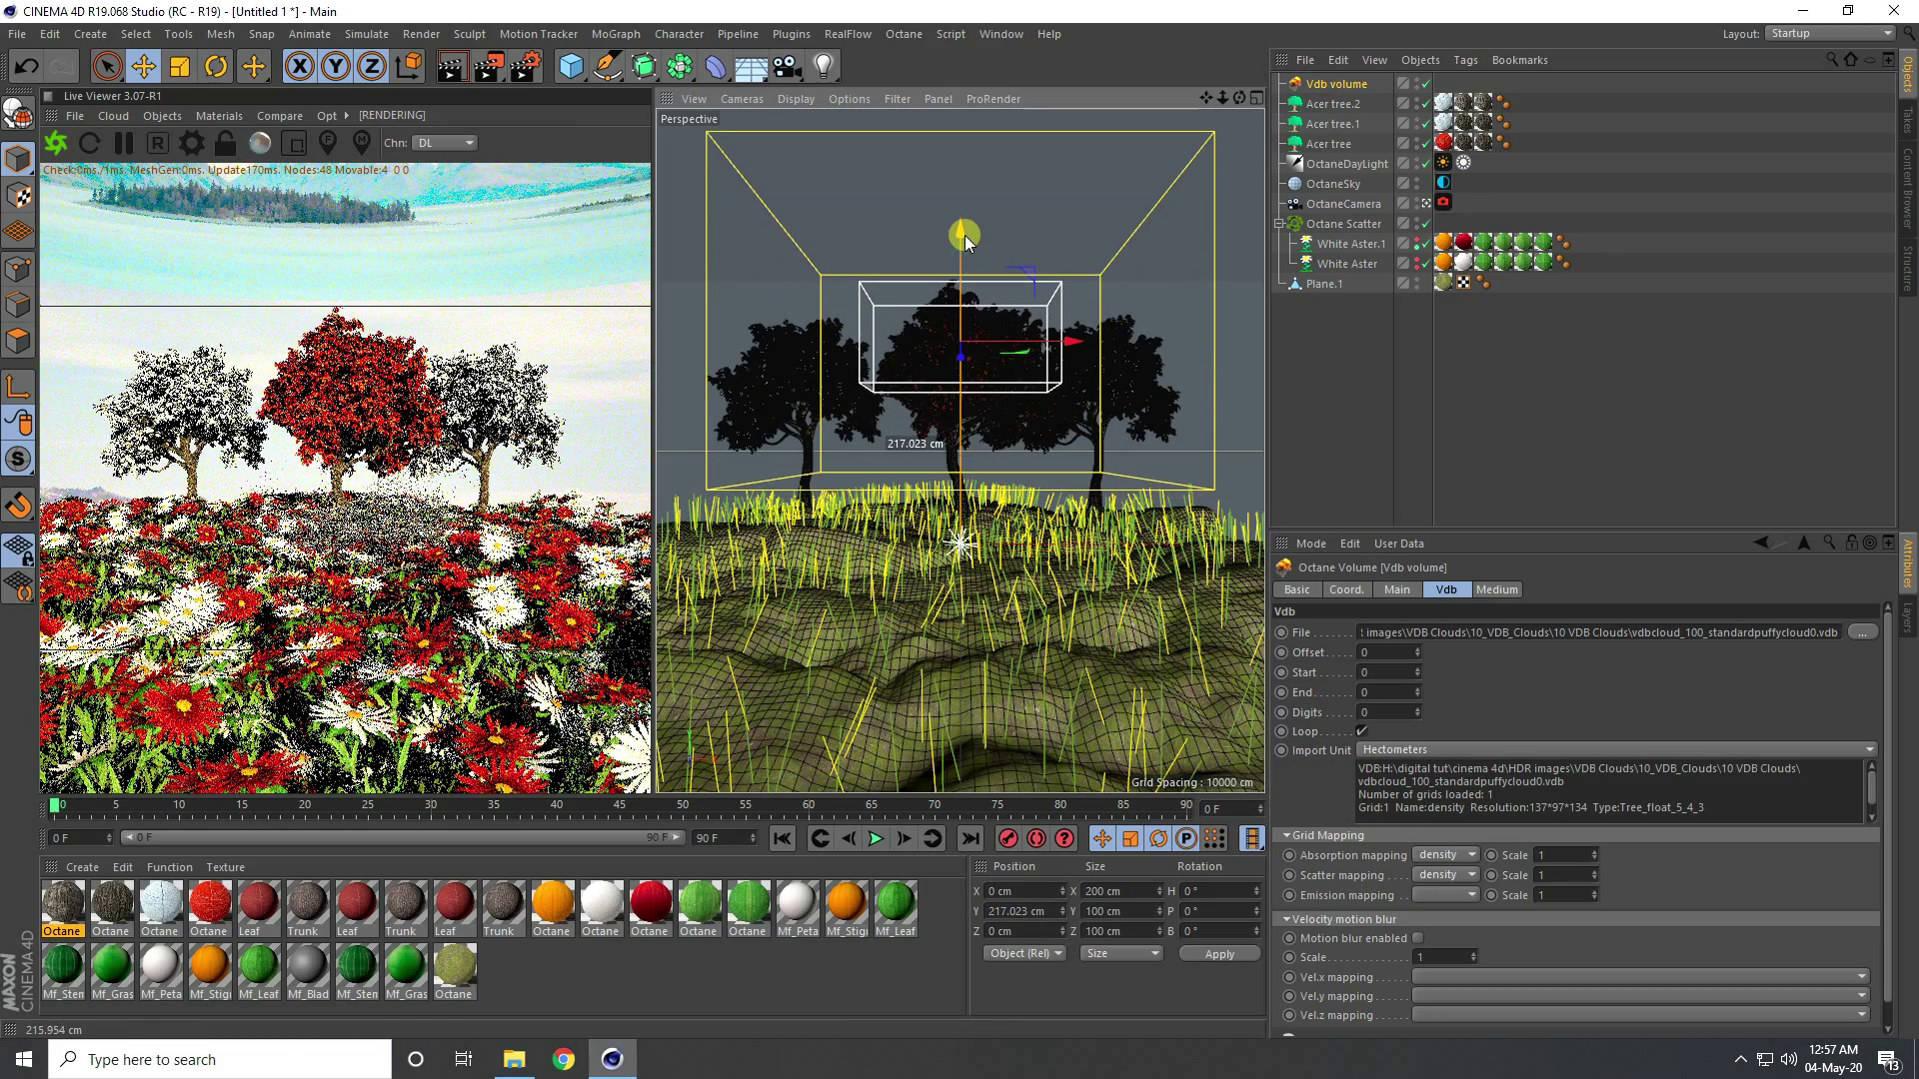
middle_click(962, 240)
middle_click(1026, 260)
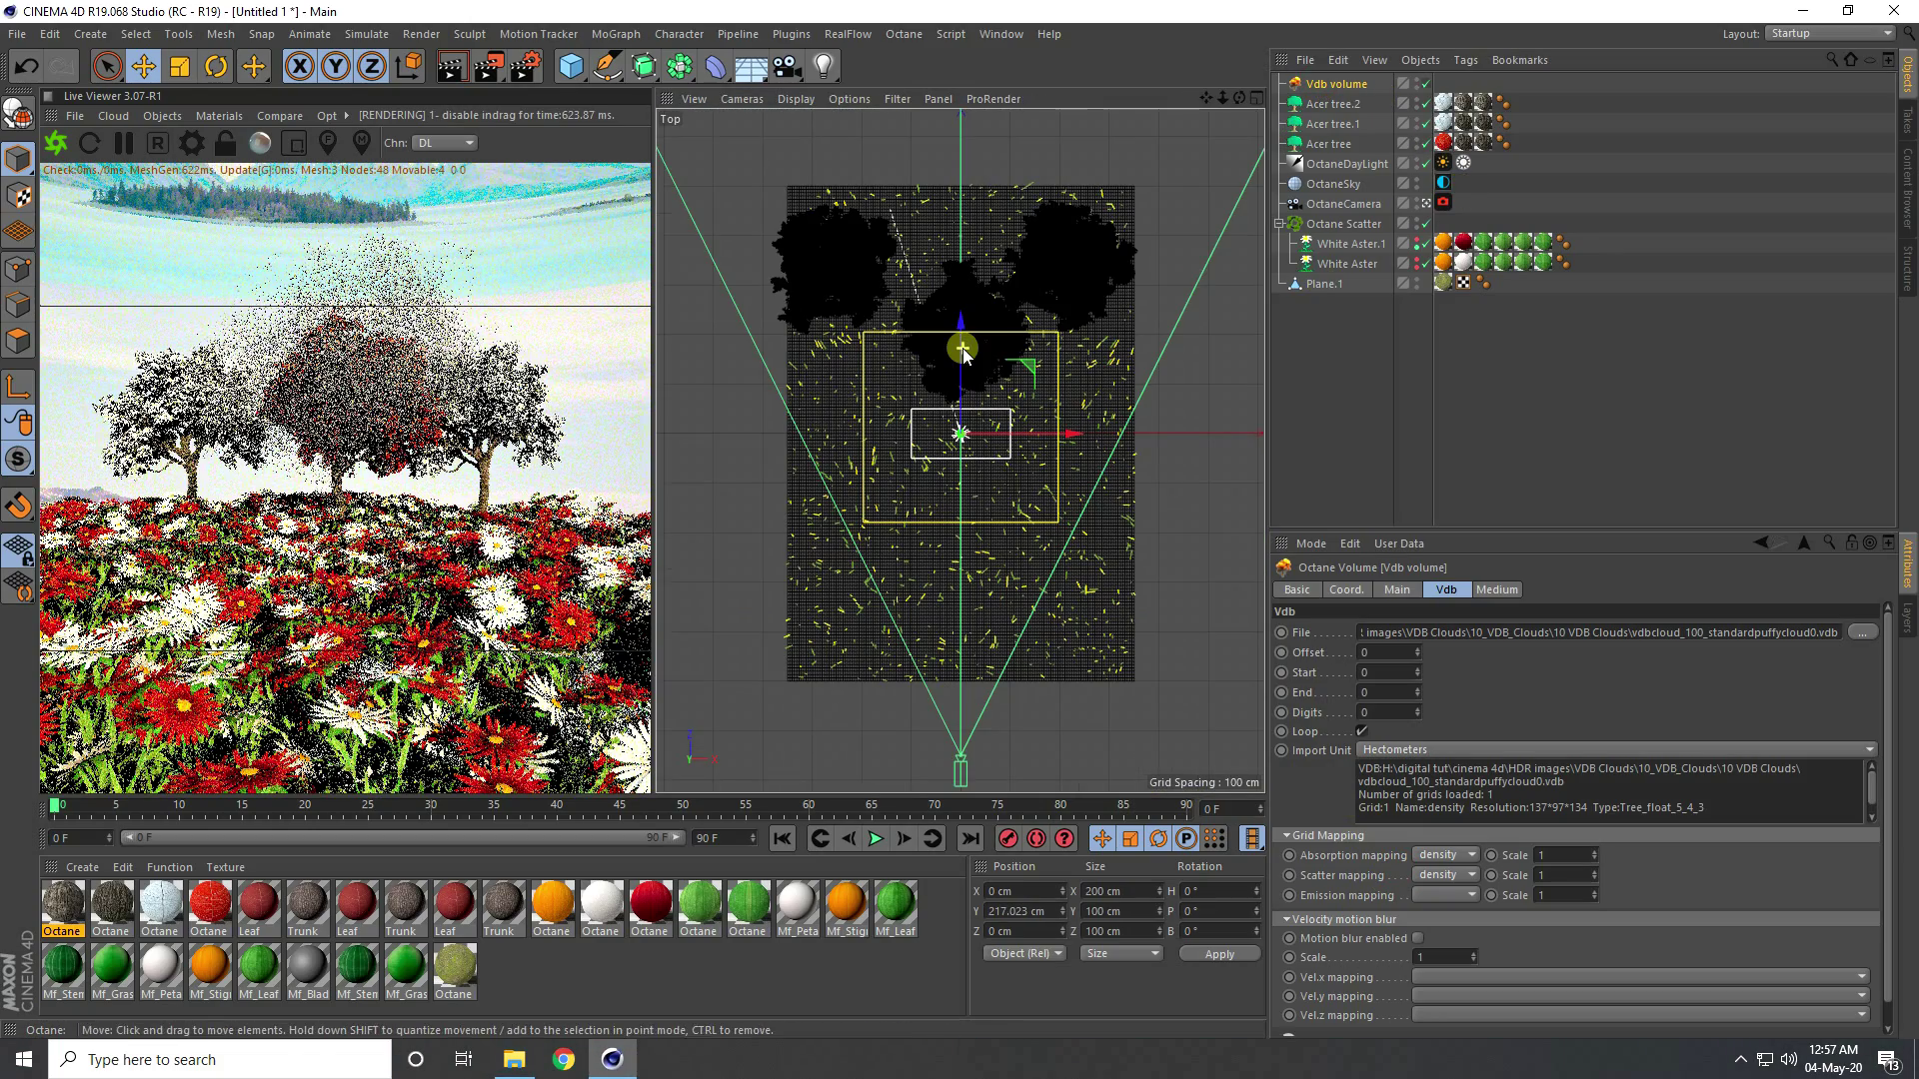
drag(962, 348, 961, 20)
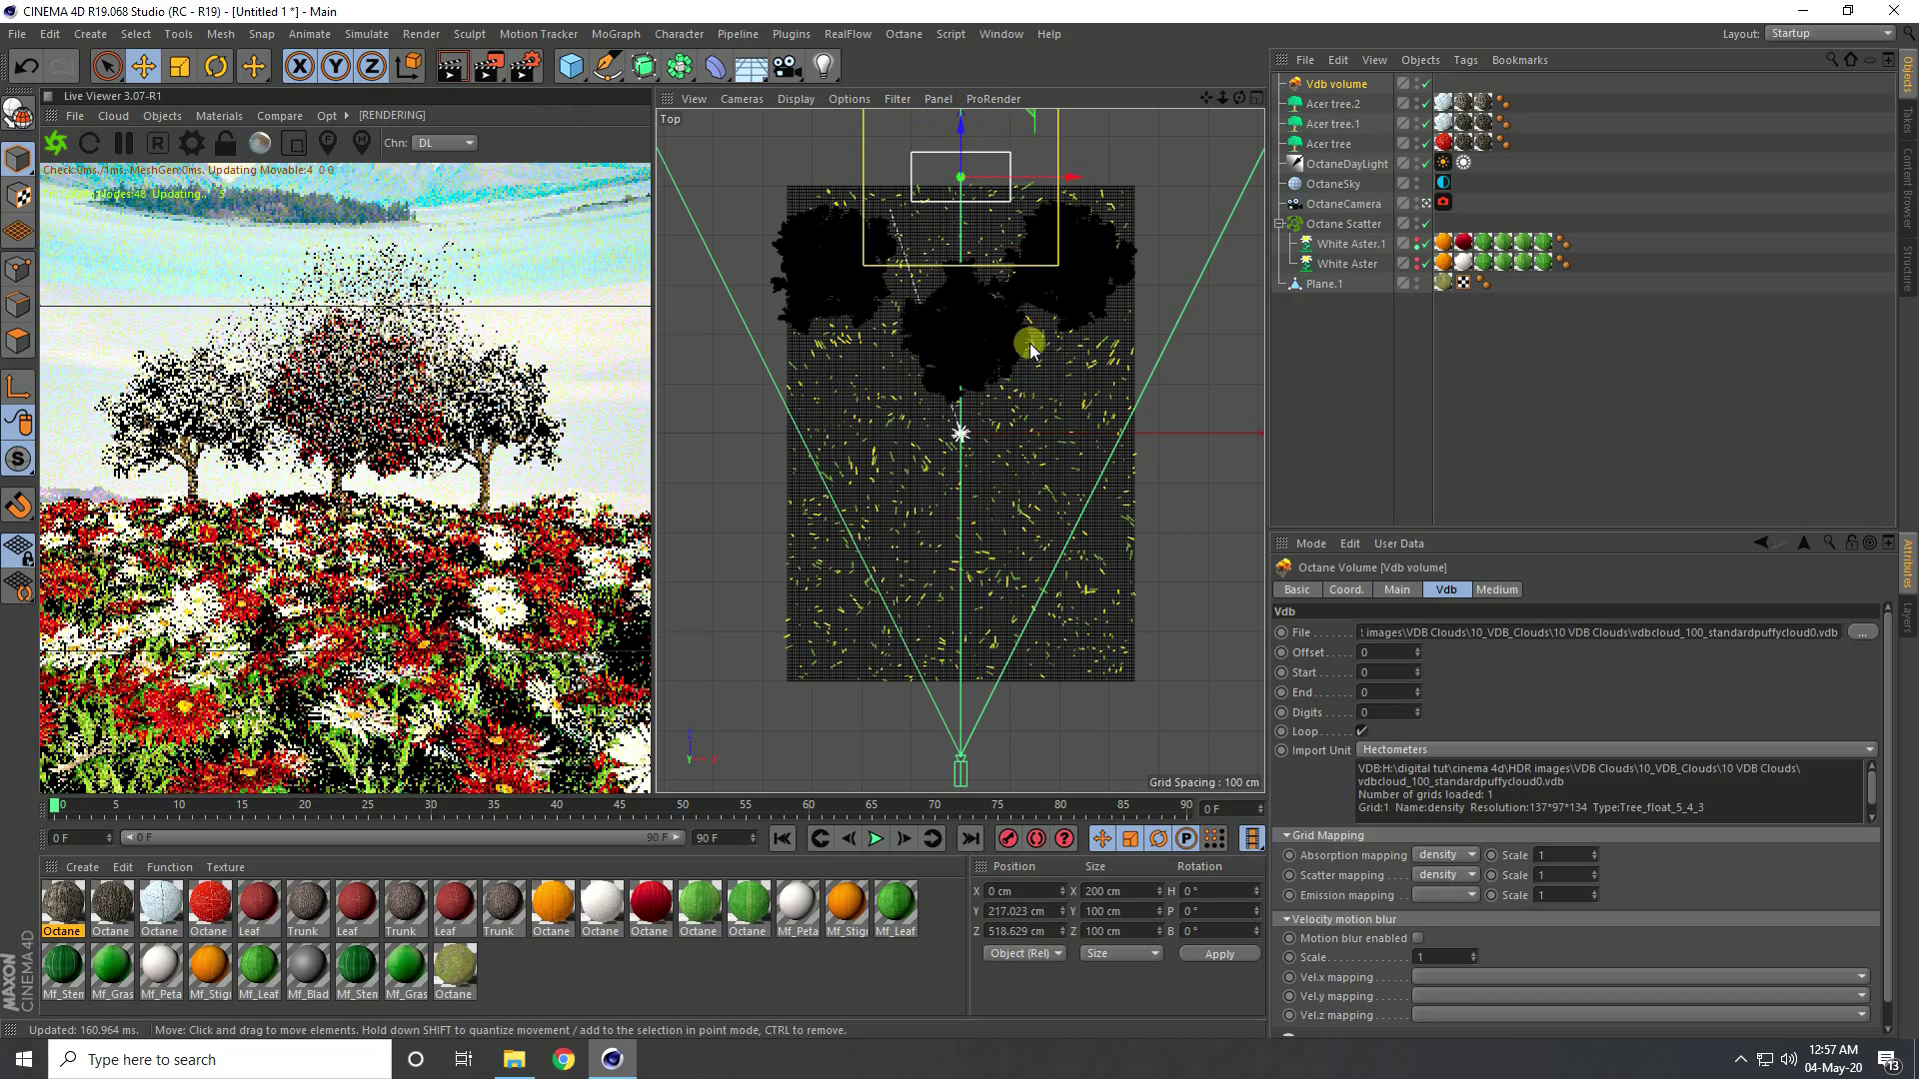
Move the VDB volume up and off to one side behind the trees, to about X -637, Y 406 and Z 942 cm
scroll(977, 410, down, 3)
scroll(978, 410, down, 2)
drag(1073, 295, 949, 278)
drag(899, 186, 901, 100)
middle_click(903, 238)
middle_click(1044, 567)
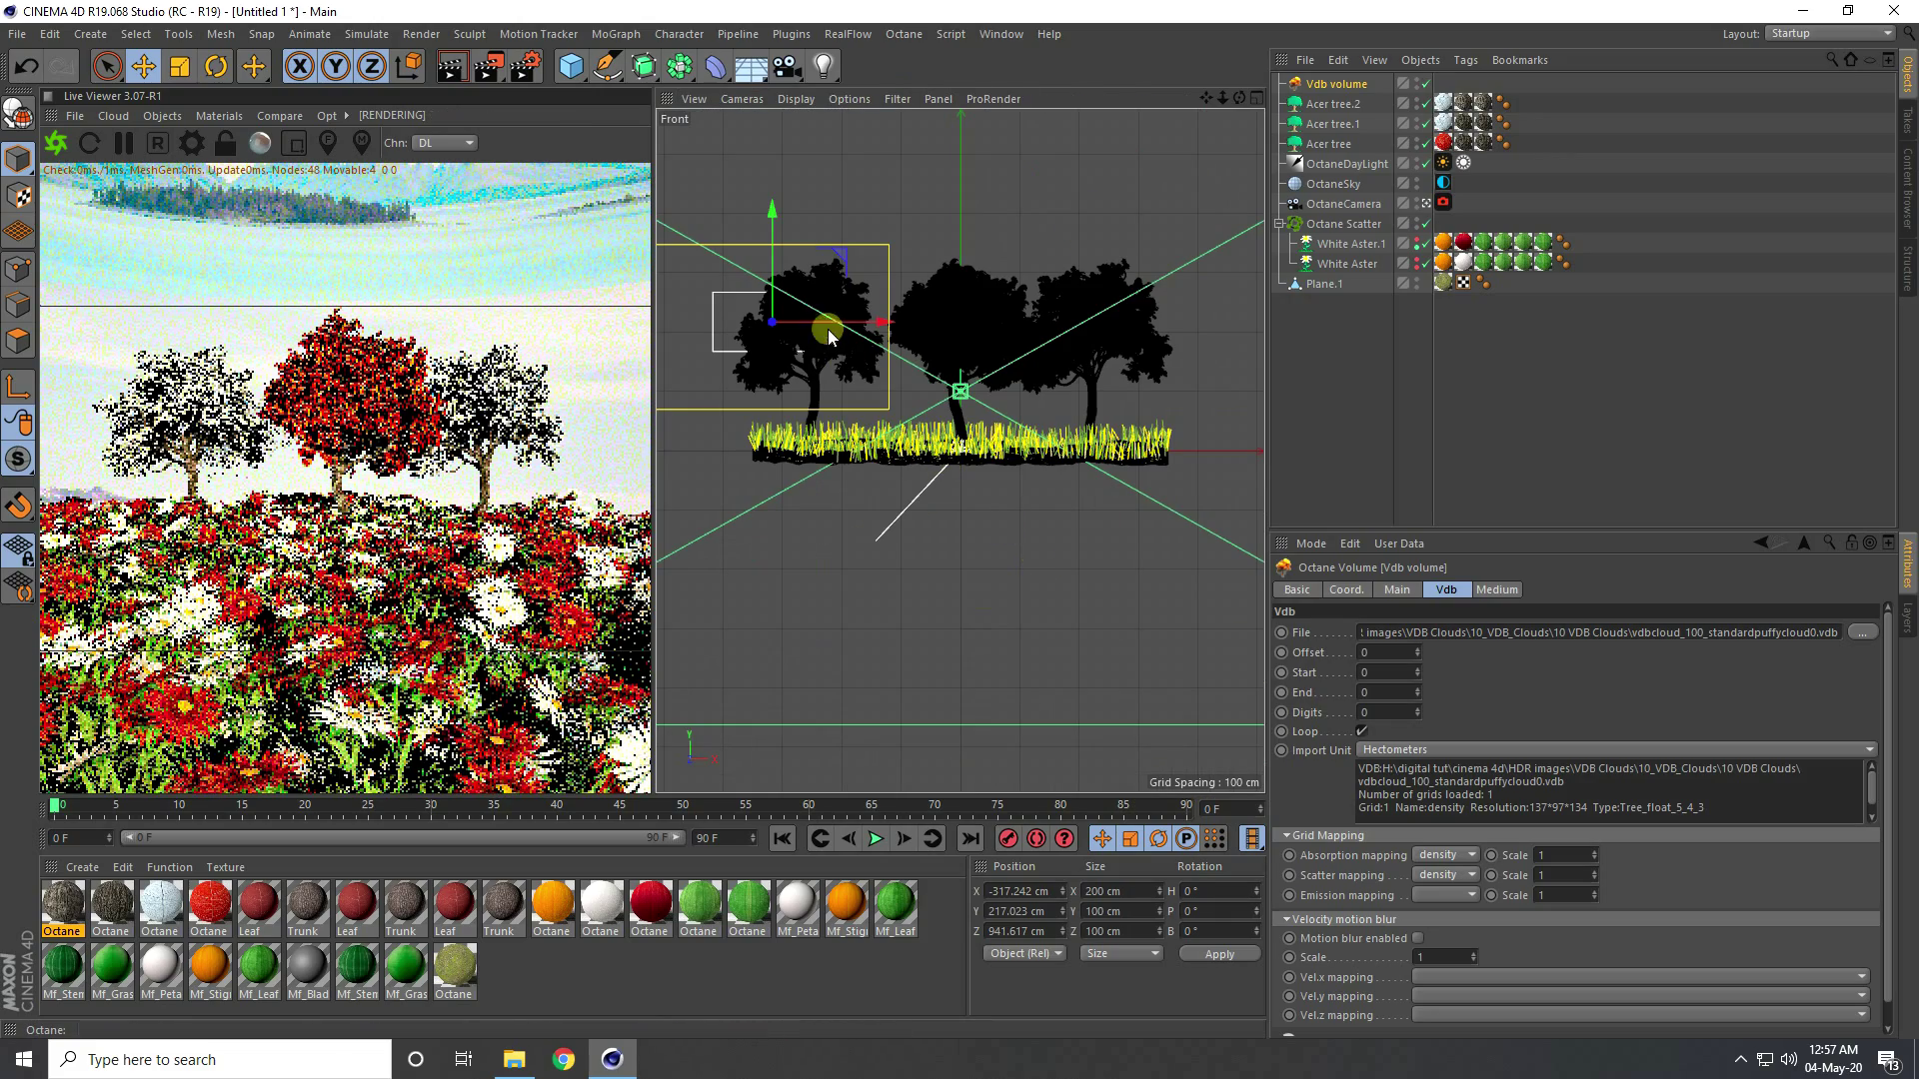
drag(771, 189, 771, 100)
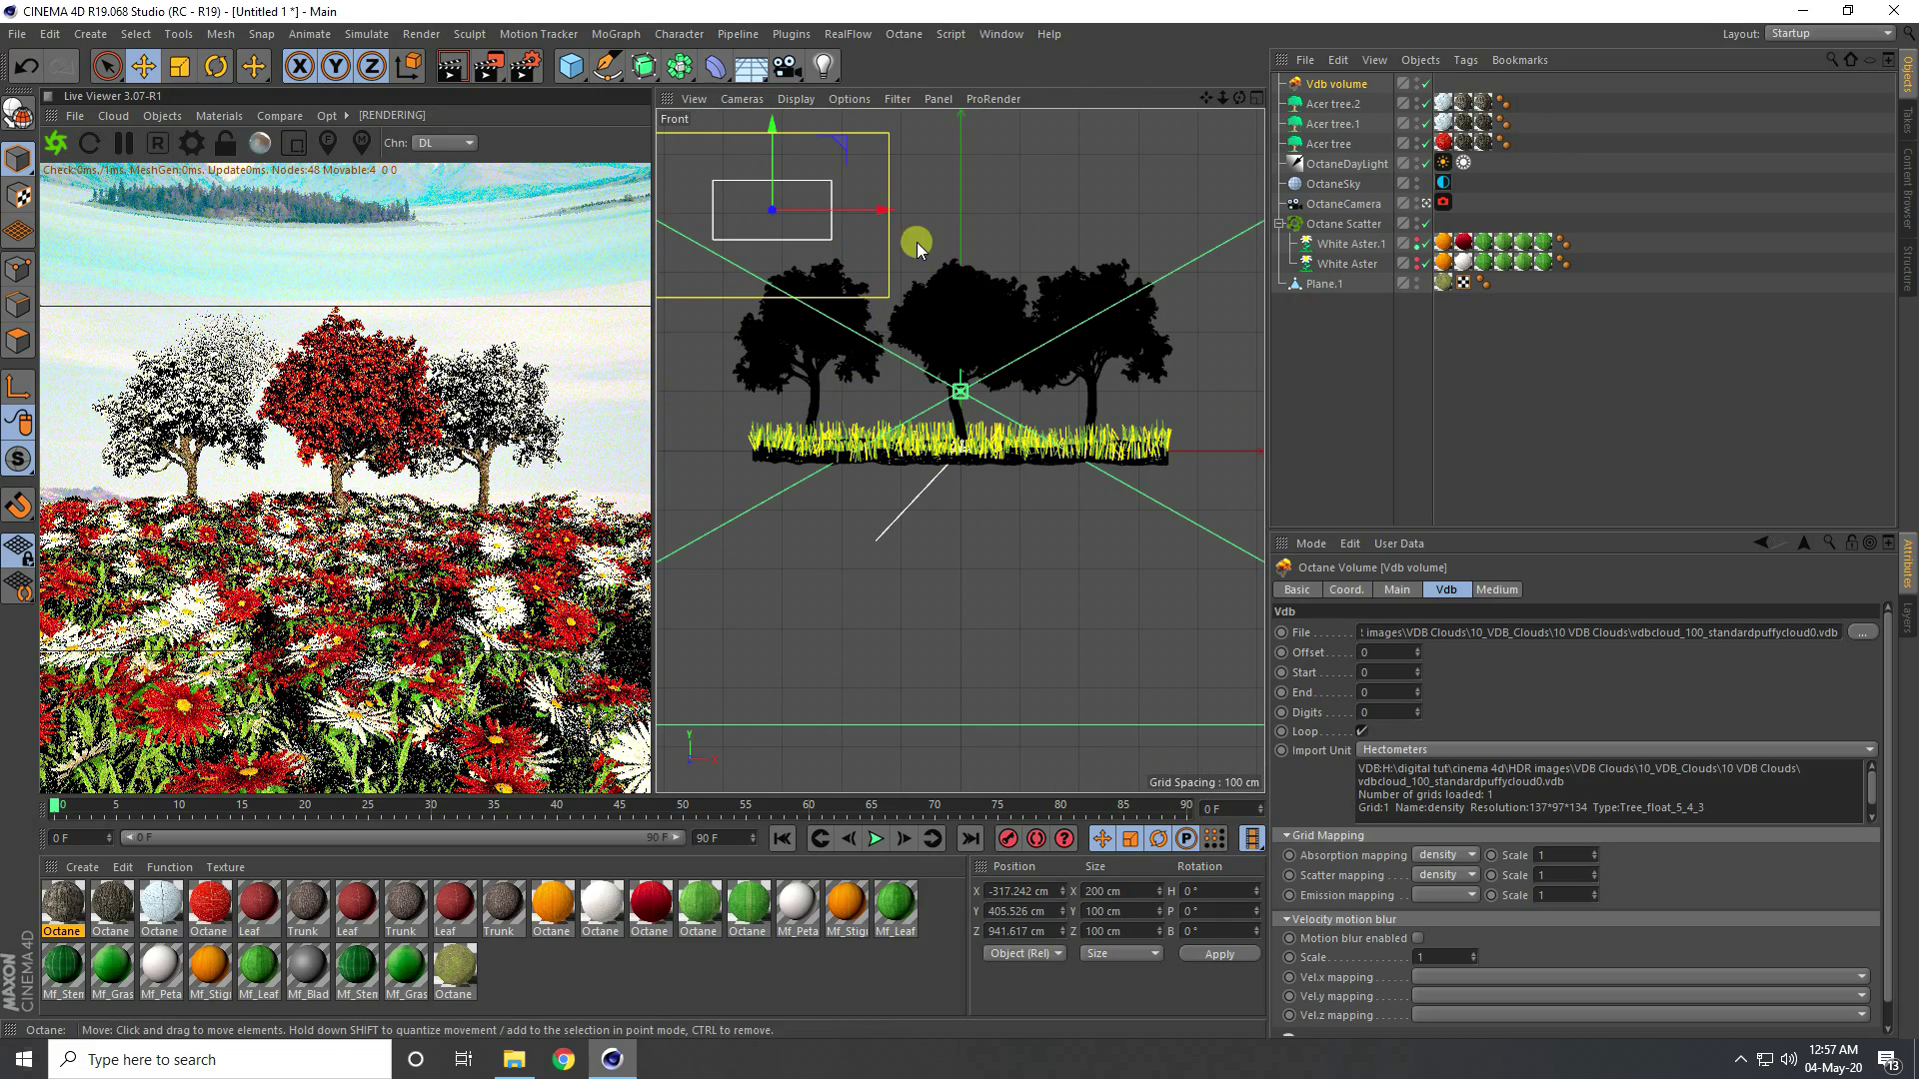
drag(876, 209, 712, 217)
middle_click(927, 286)
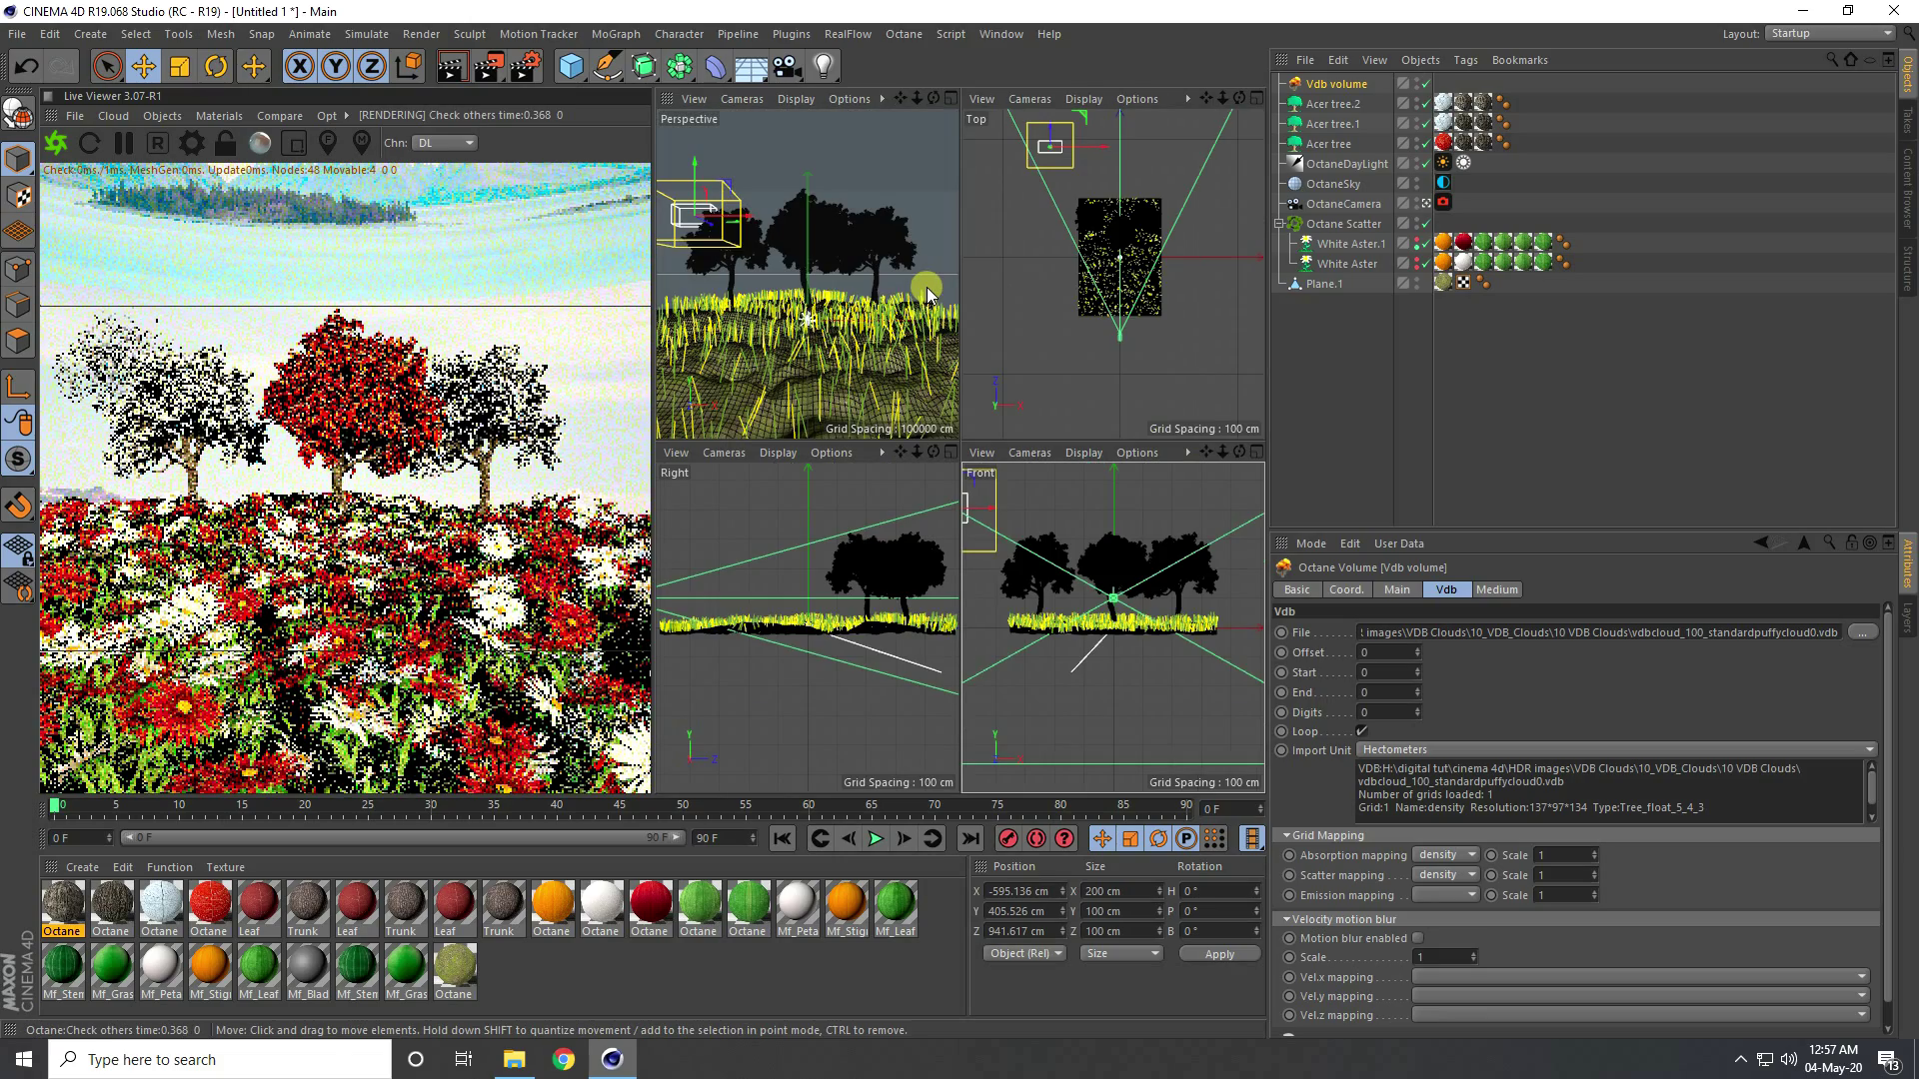
middle_click(872, 290)
click(933, 634)
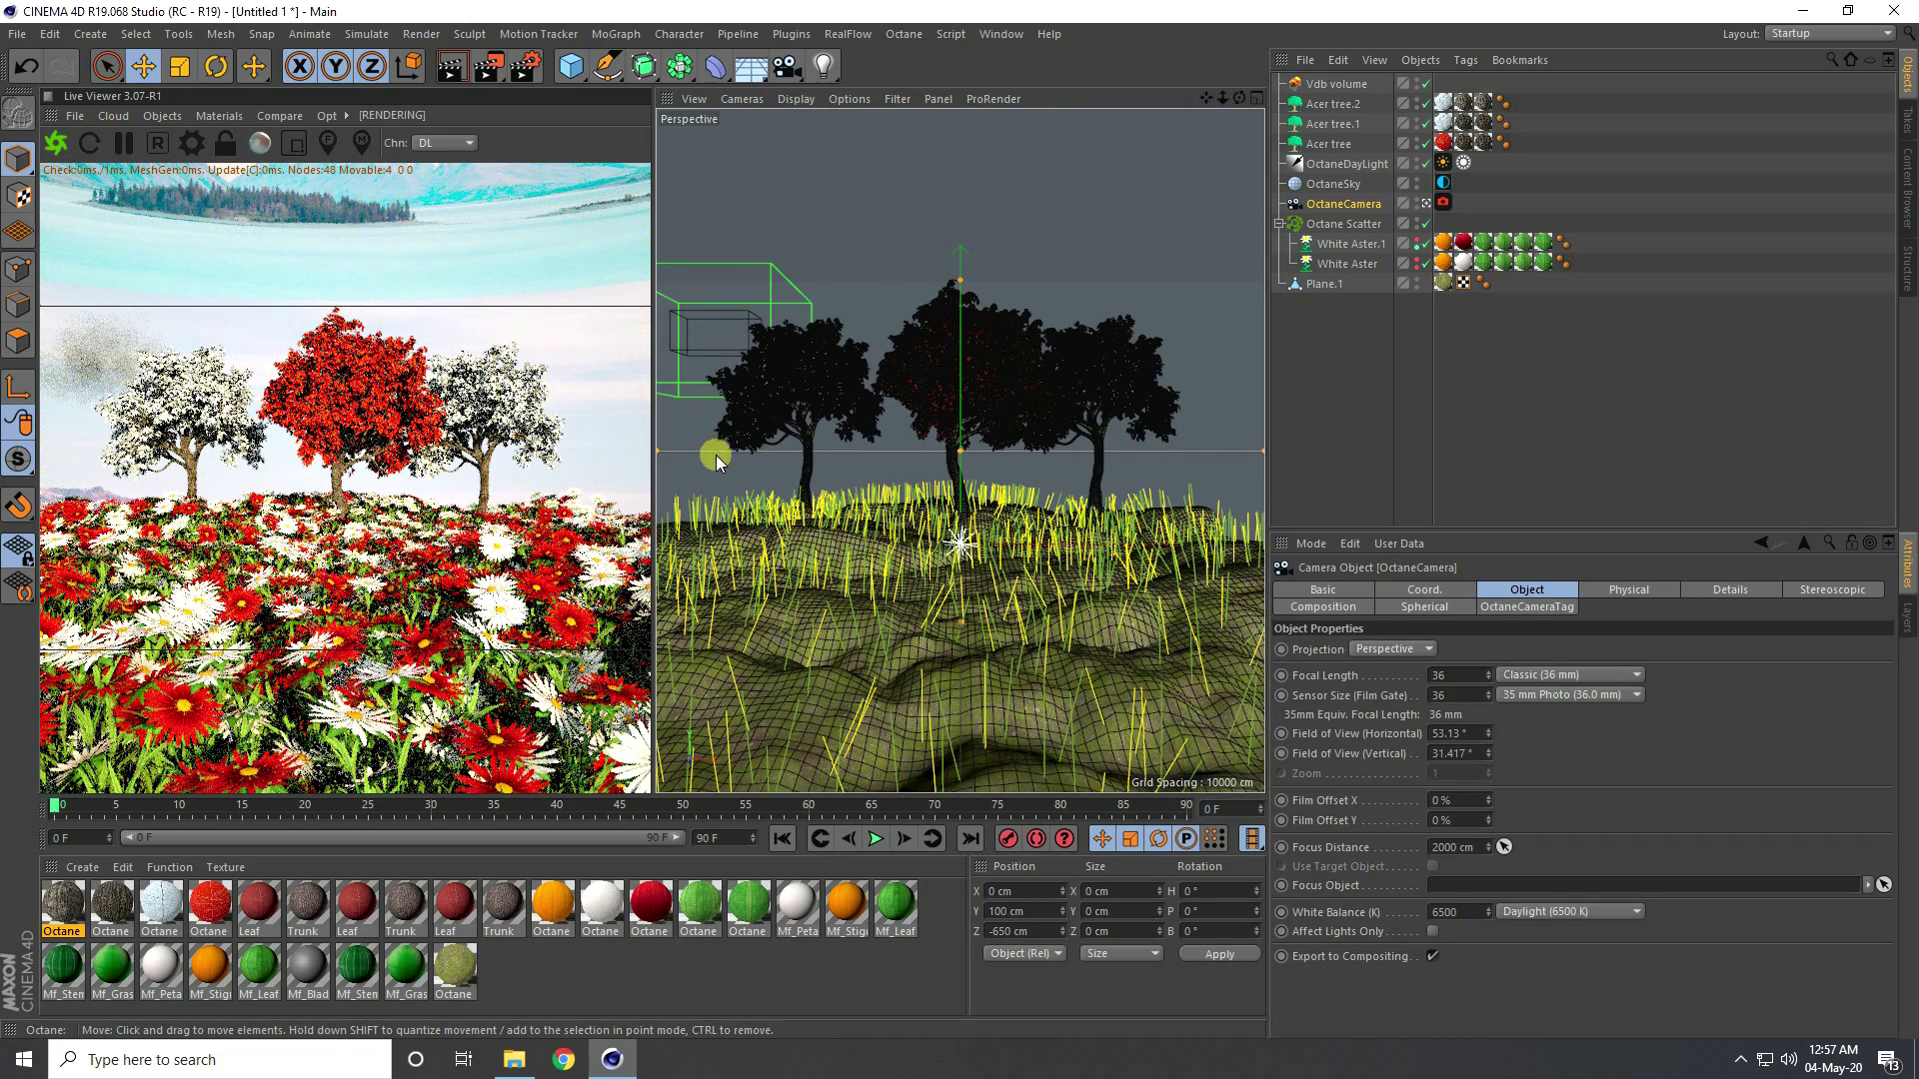
In the VDB volume's medium, set the volume step length to 1 and the density to 400
click(1333, 86)
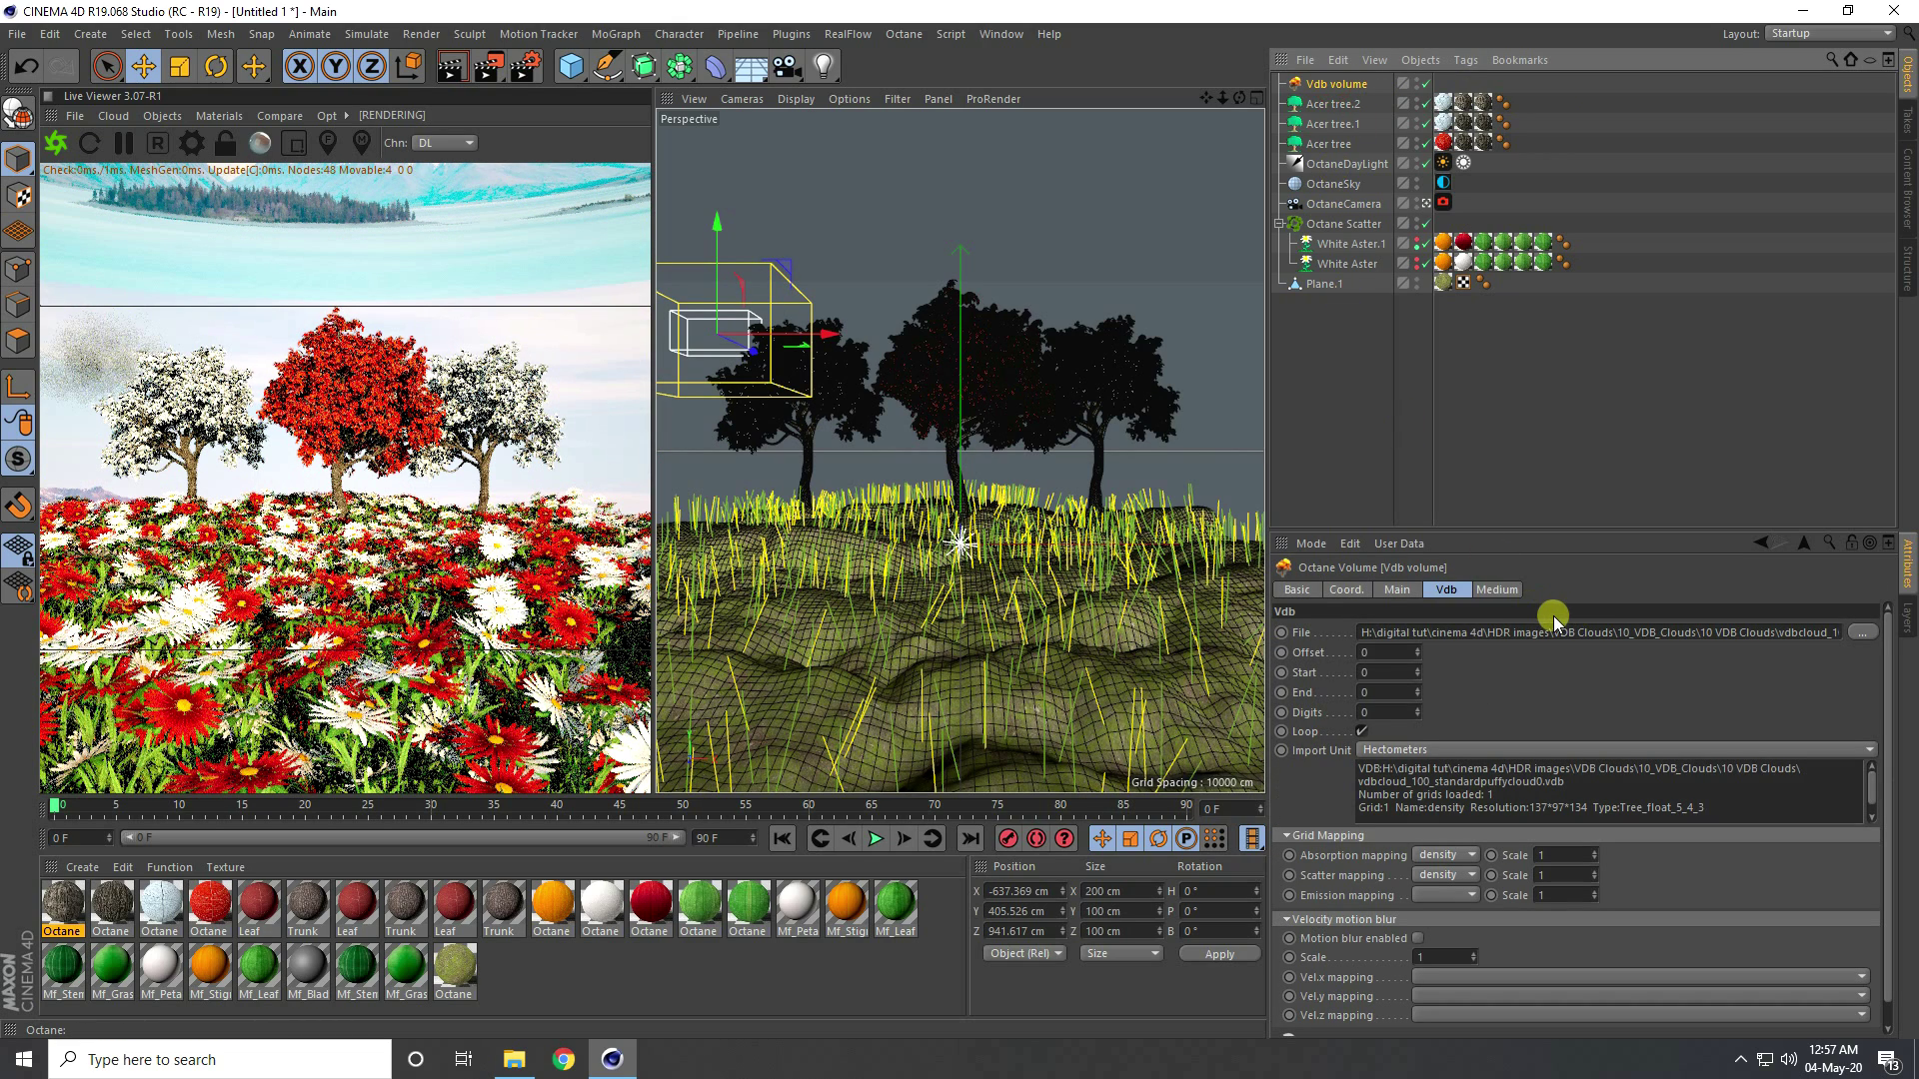
click(1496, 591)
click(1389, 705)
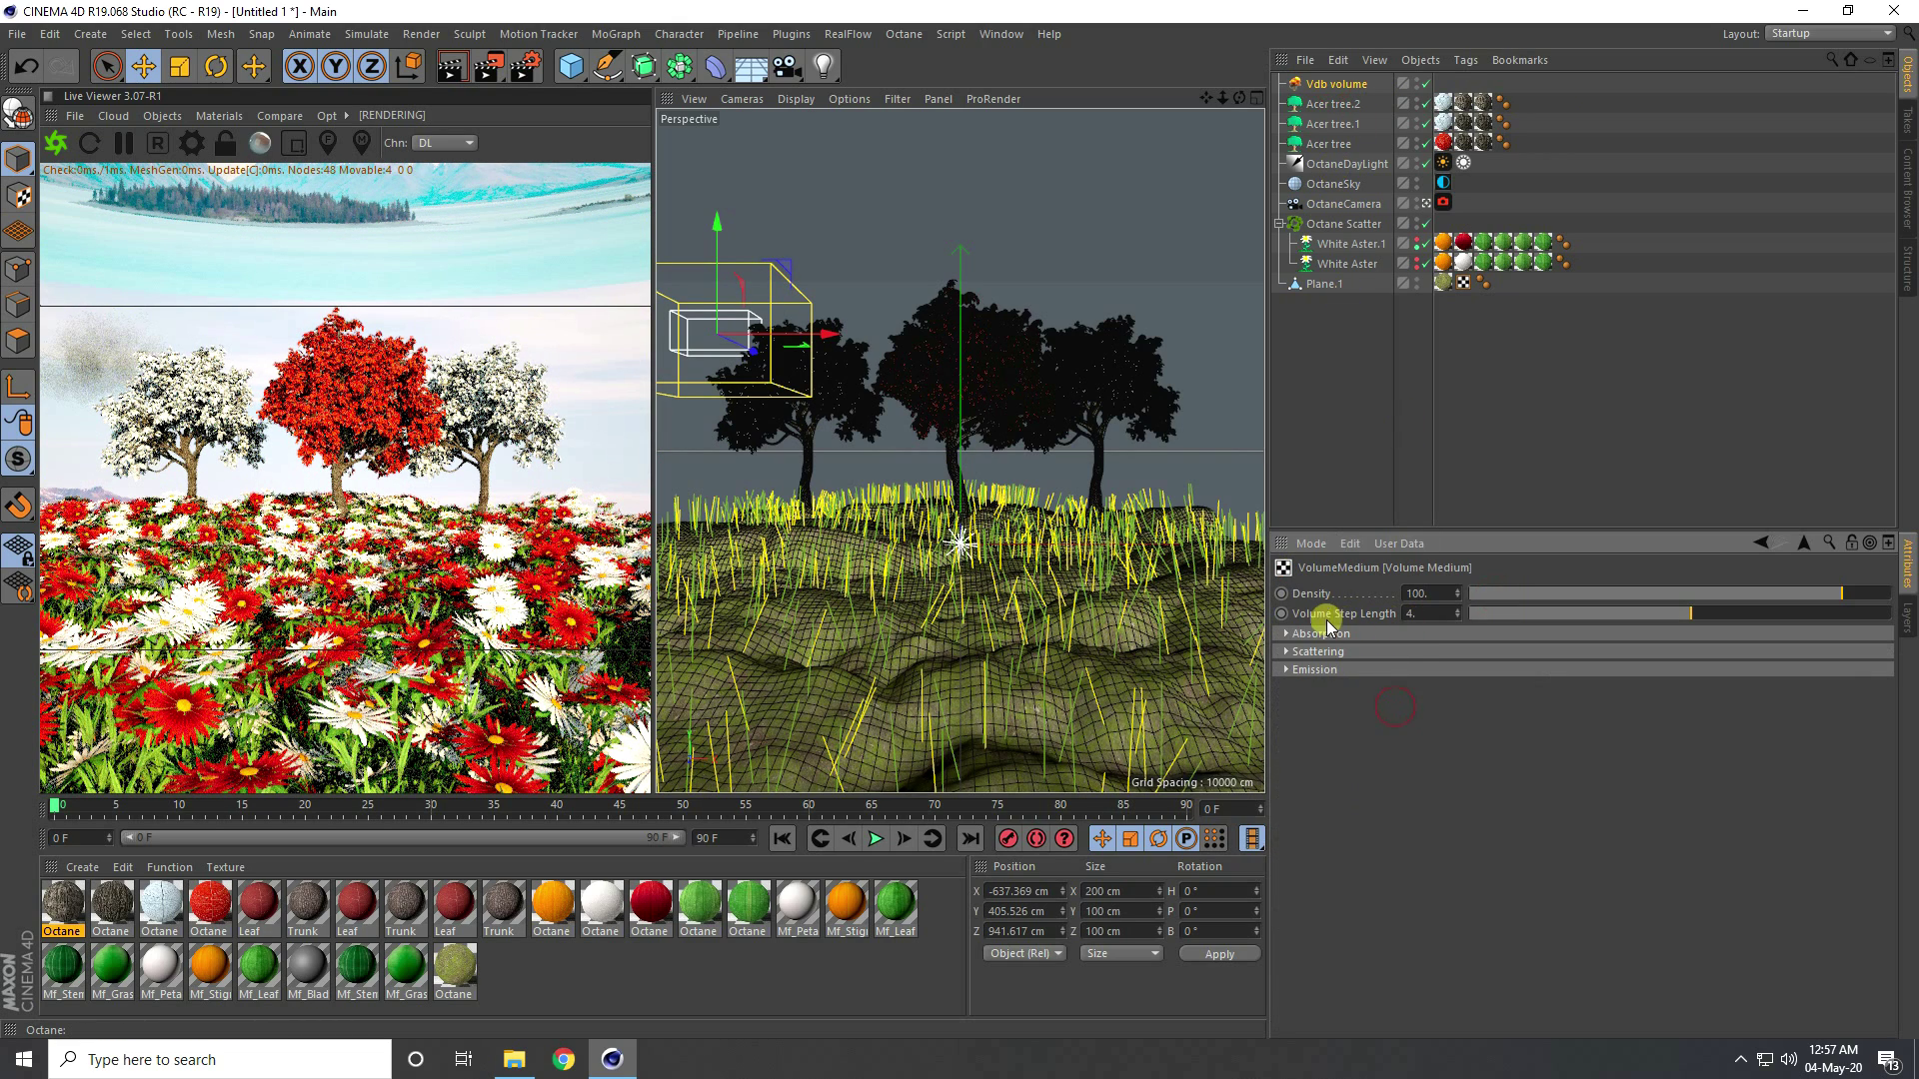
double_click(1437, 612)
key(Return)
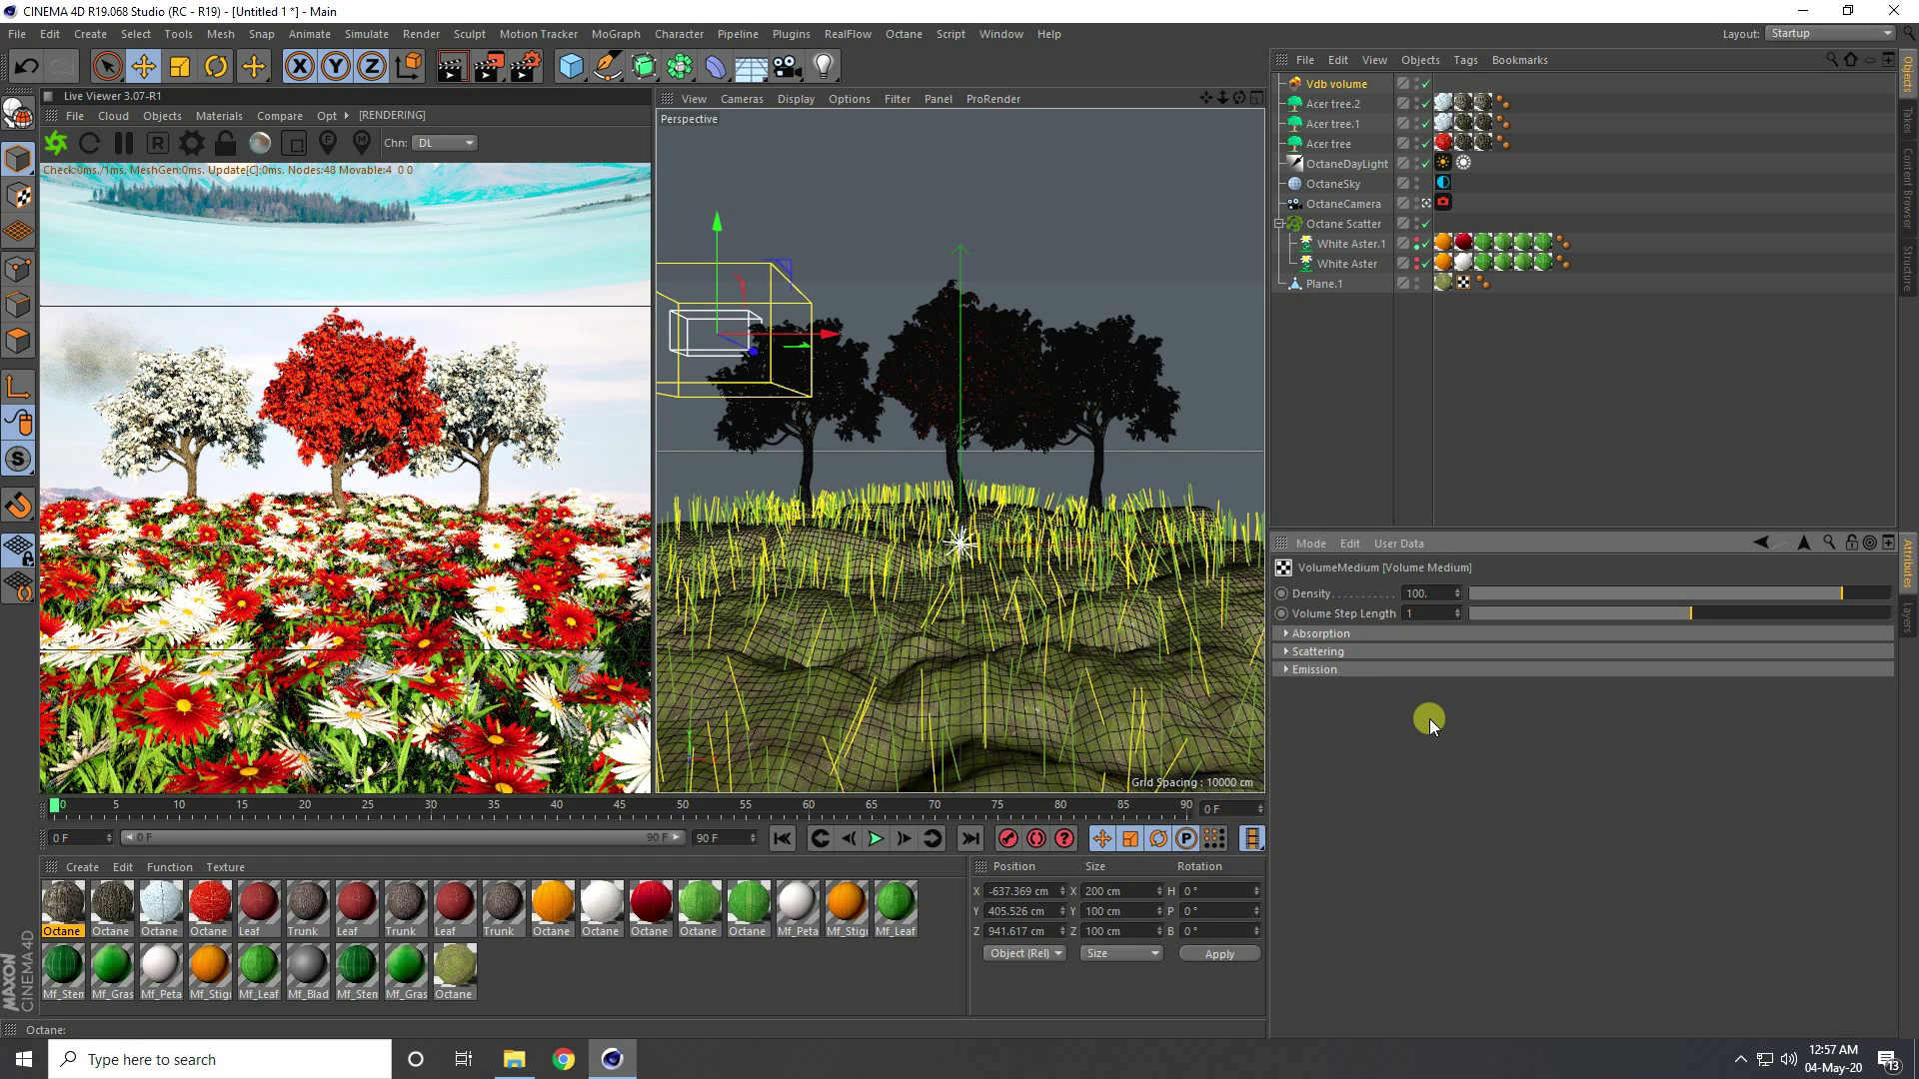
double_click(1429, 593)
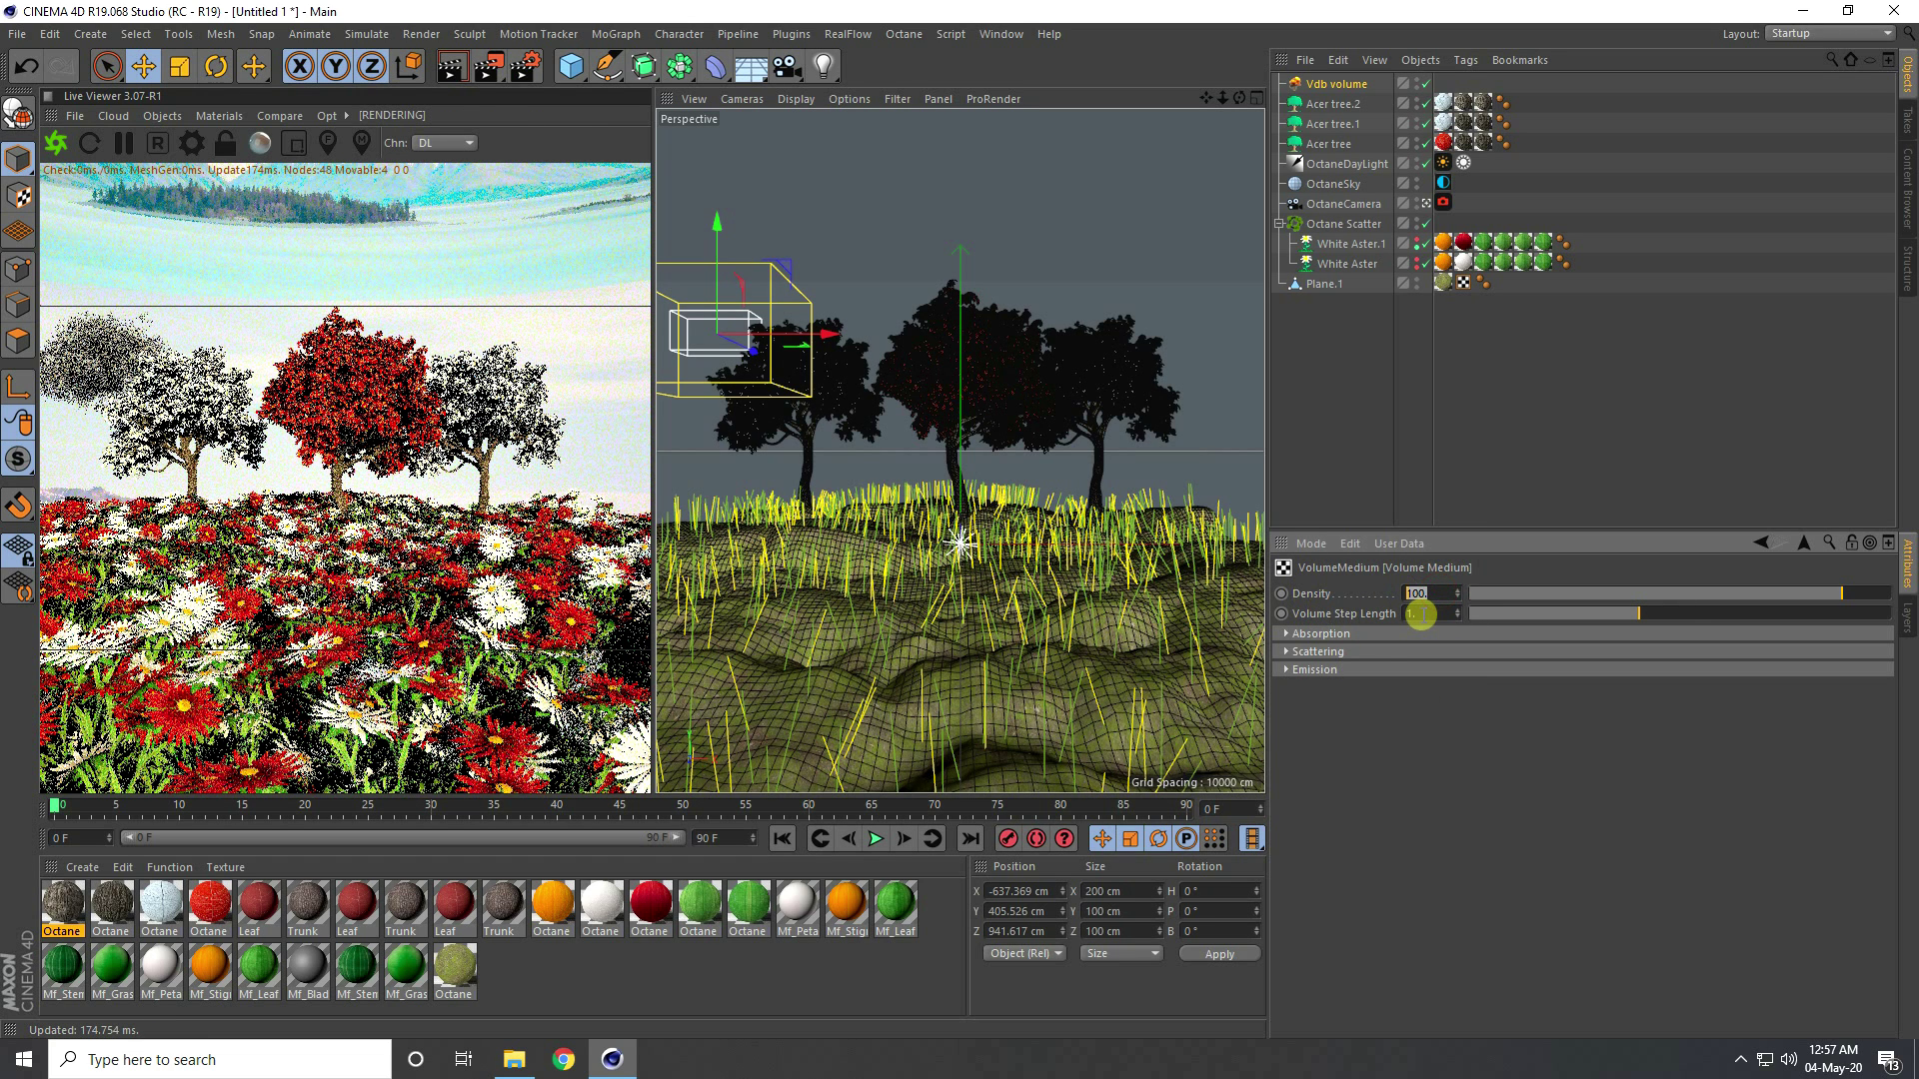
key(Return)
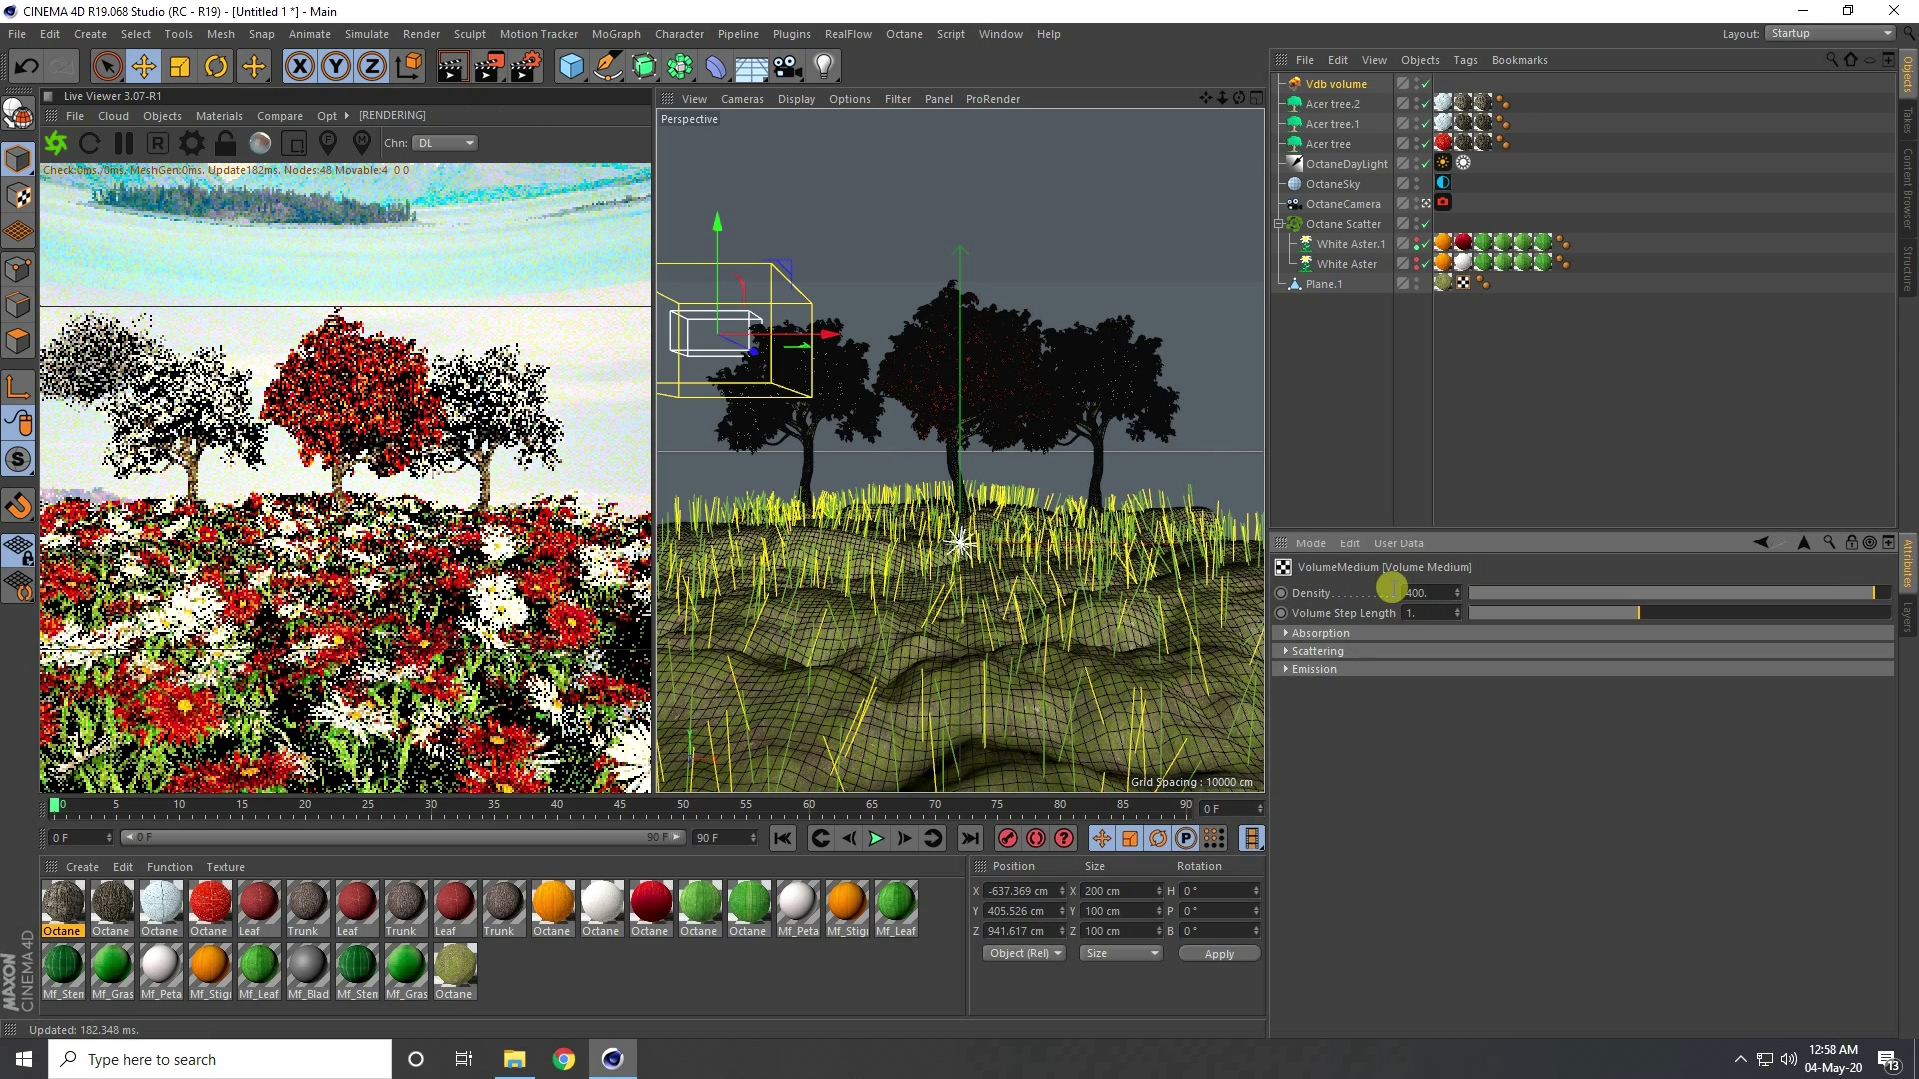
Tint the volume medium's absorption colour pale pink with hue 0°, saturation 15% and value 100%
click(1295, 638)
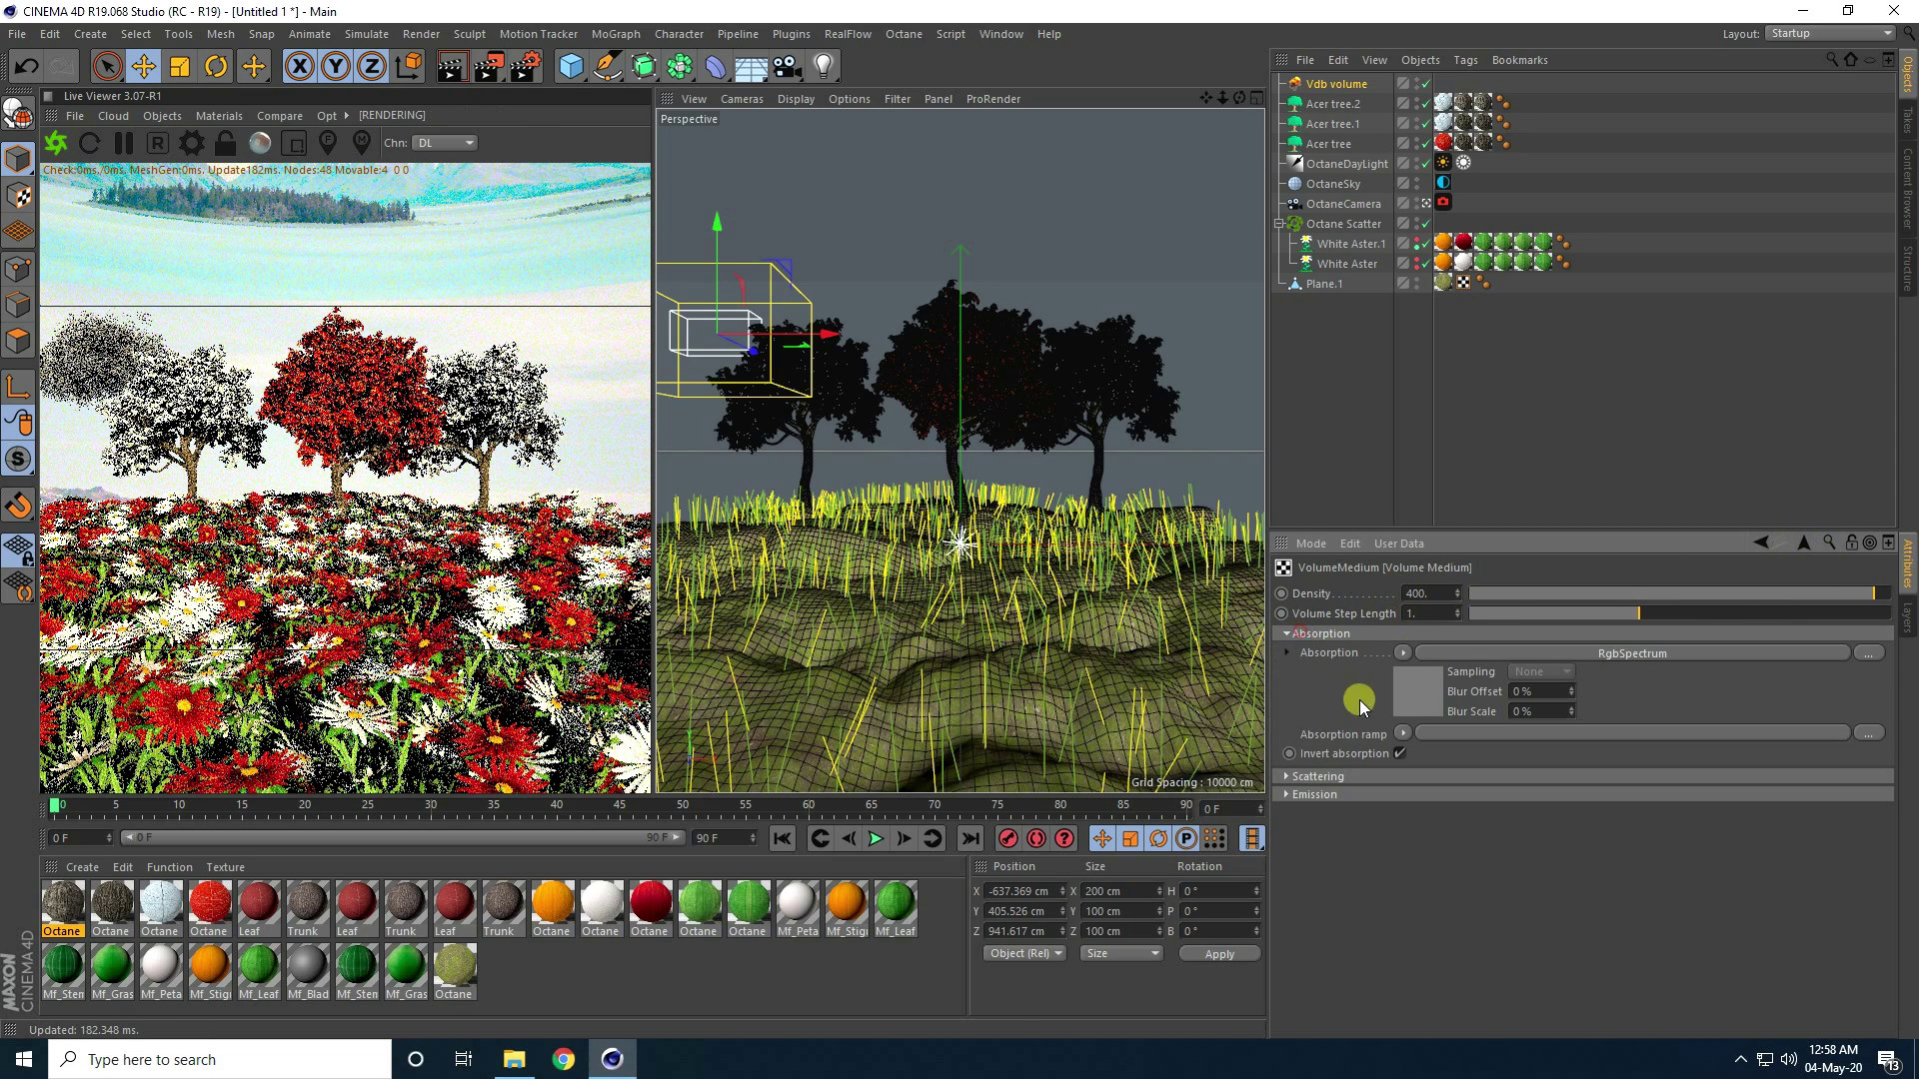
click(1425, 691)
click(1327, 664)
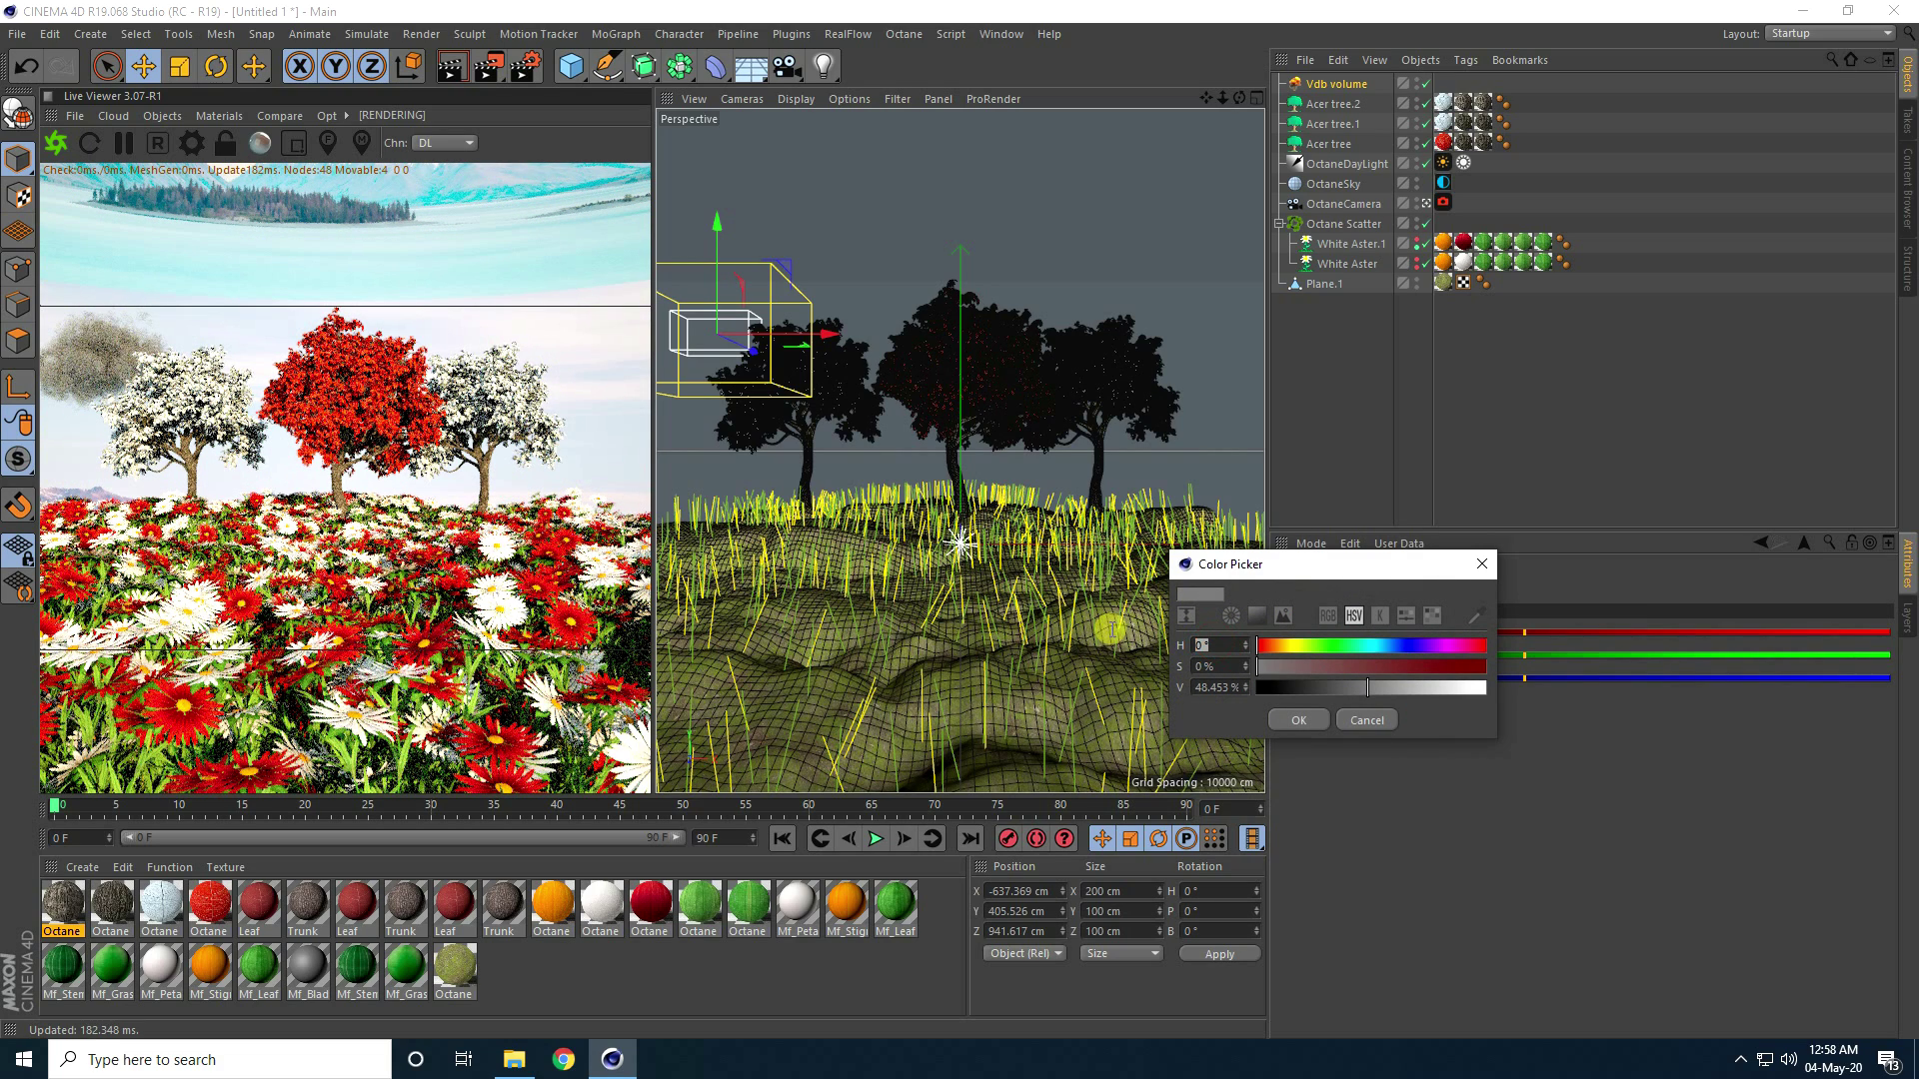
key(Tab)
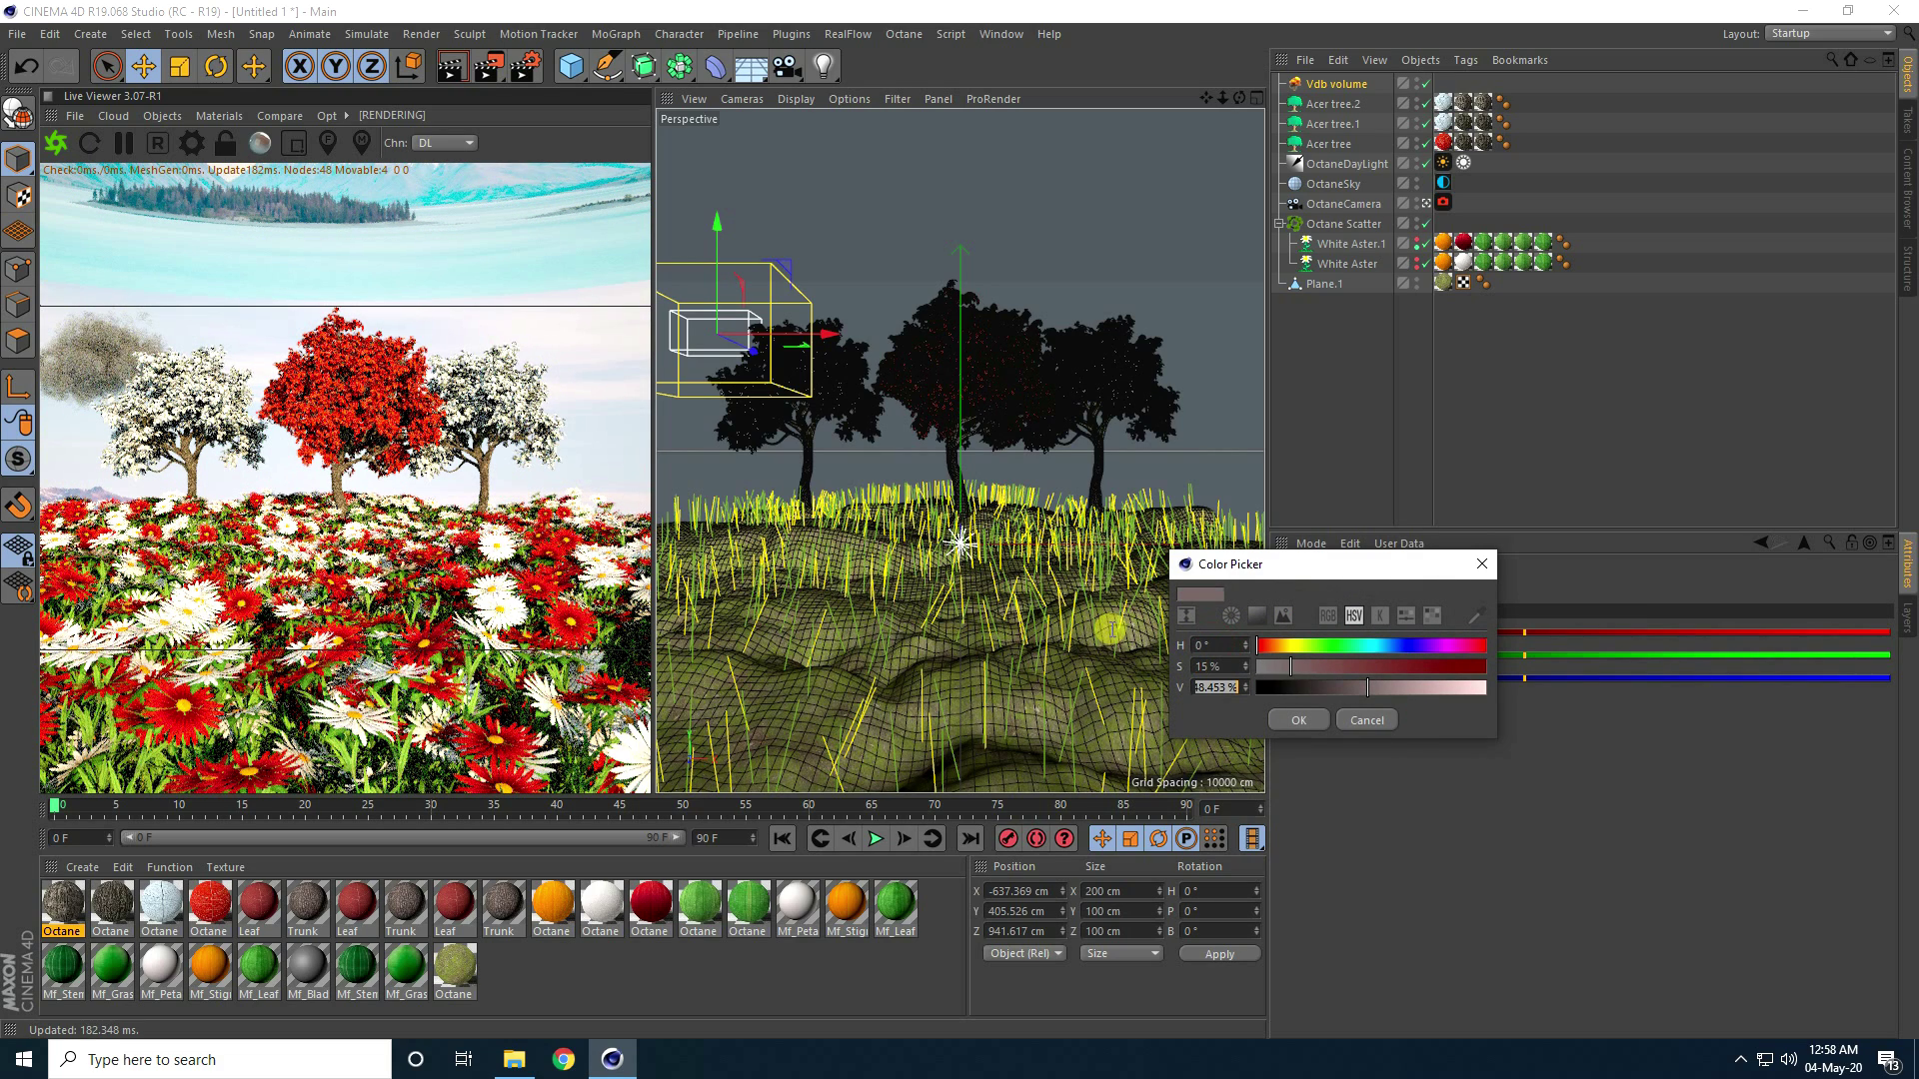
drag(1479, 688, 1501, 686)
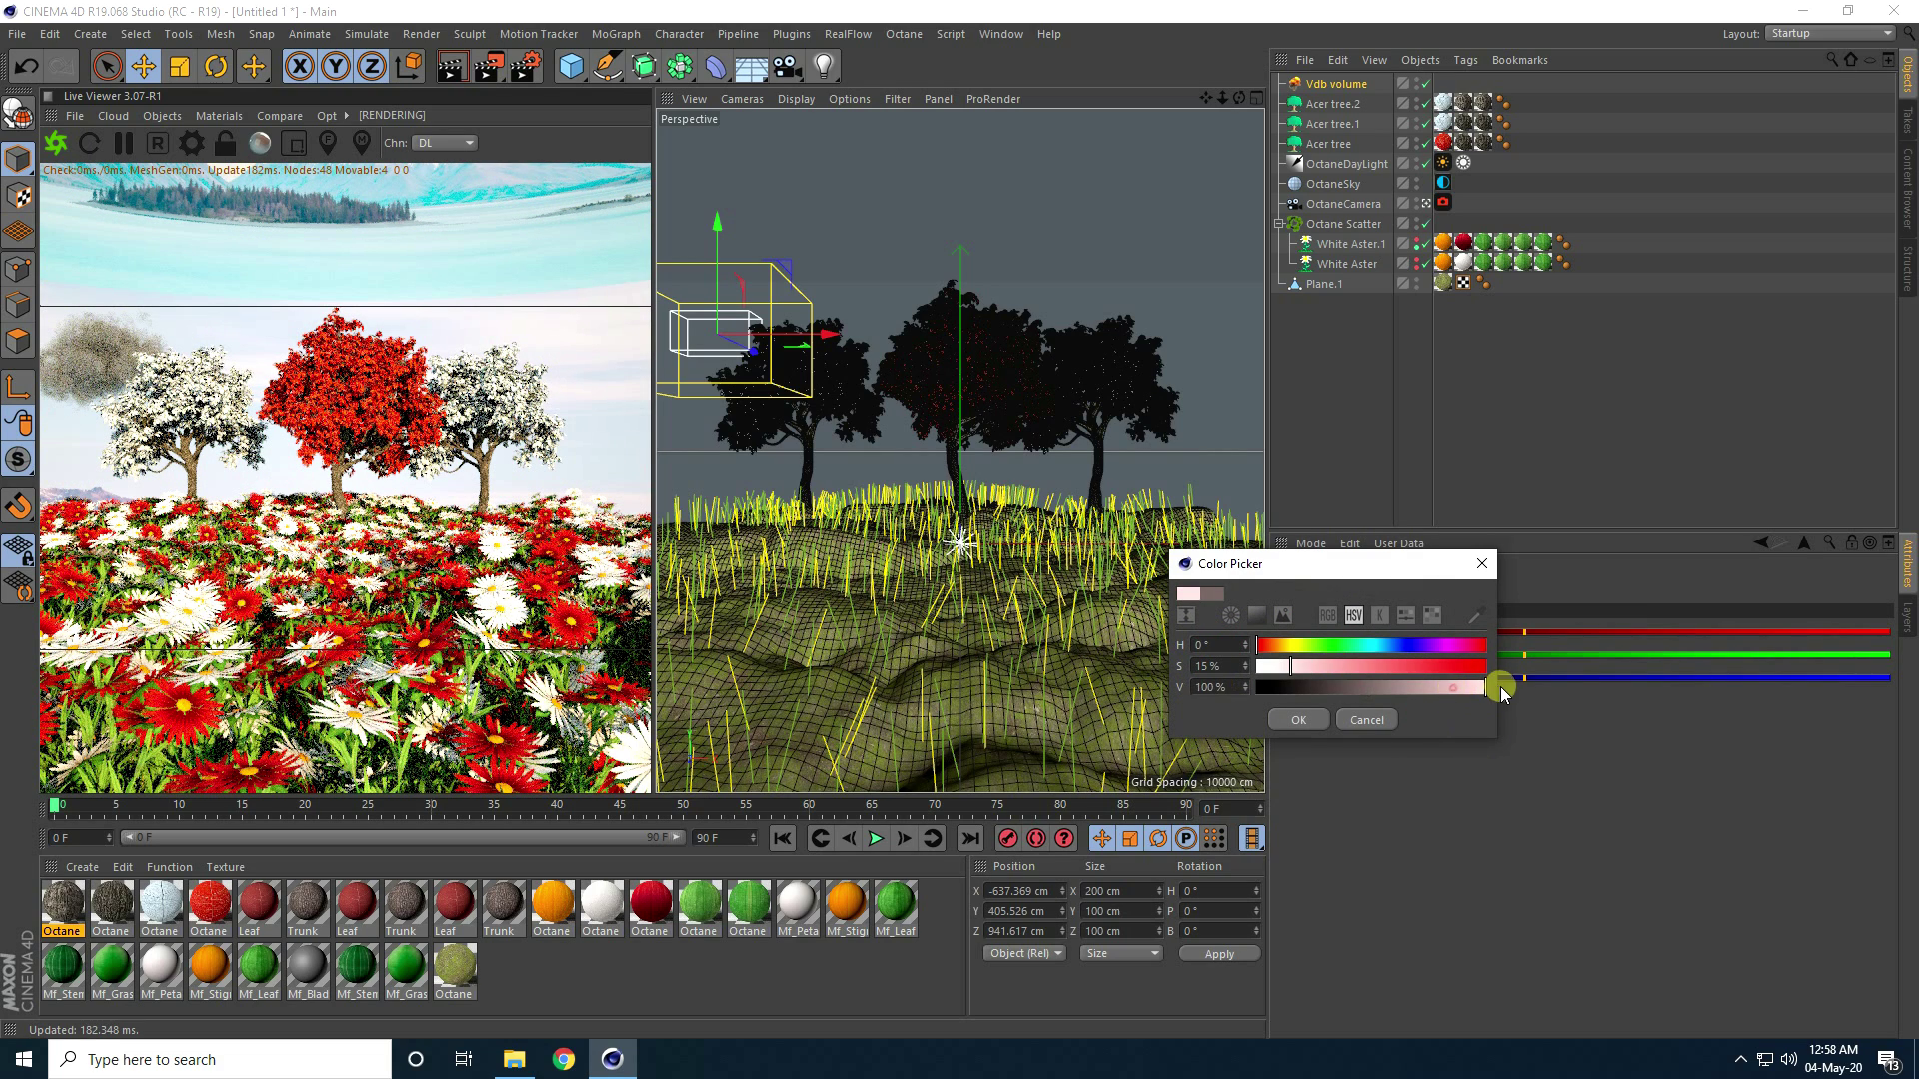
click(1327, 722)
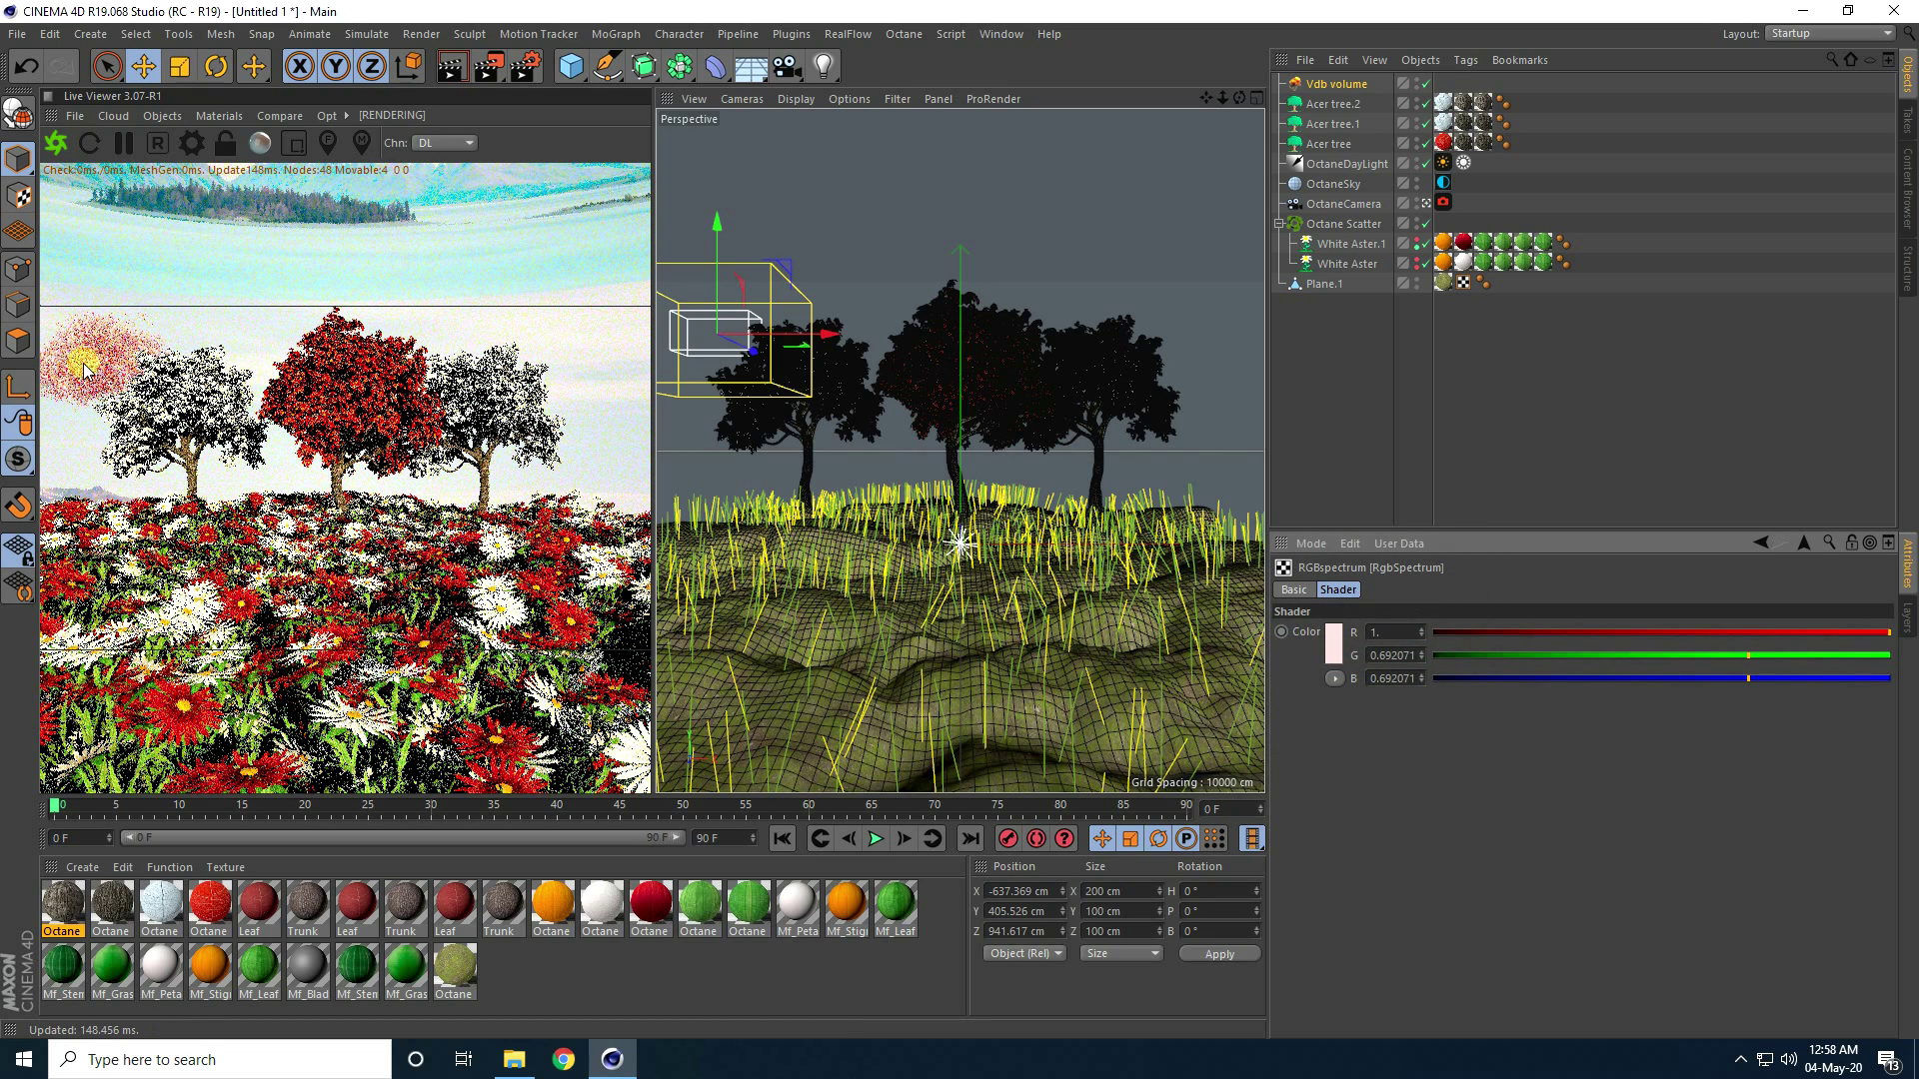
Move the VDB cloud farther back and outward from the trees, to about X -878 cm and Z 1325 cm
click(1328, 88)
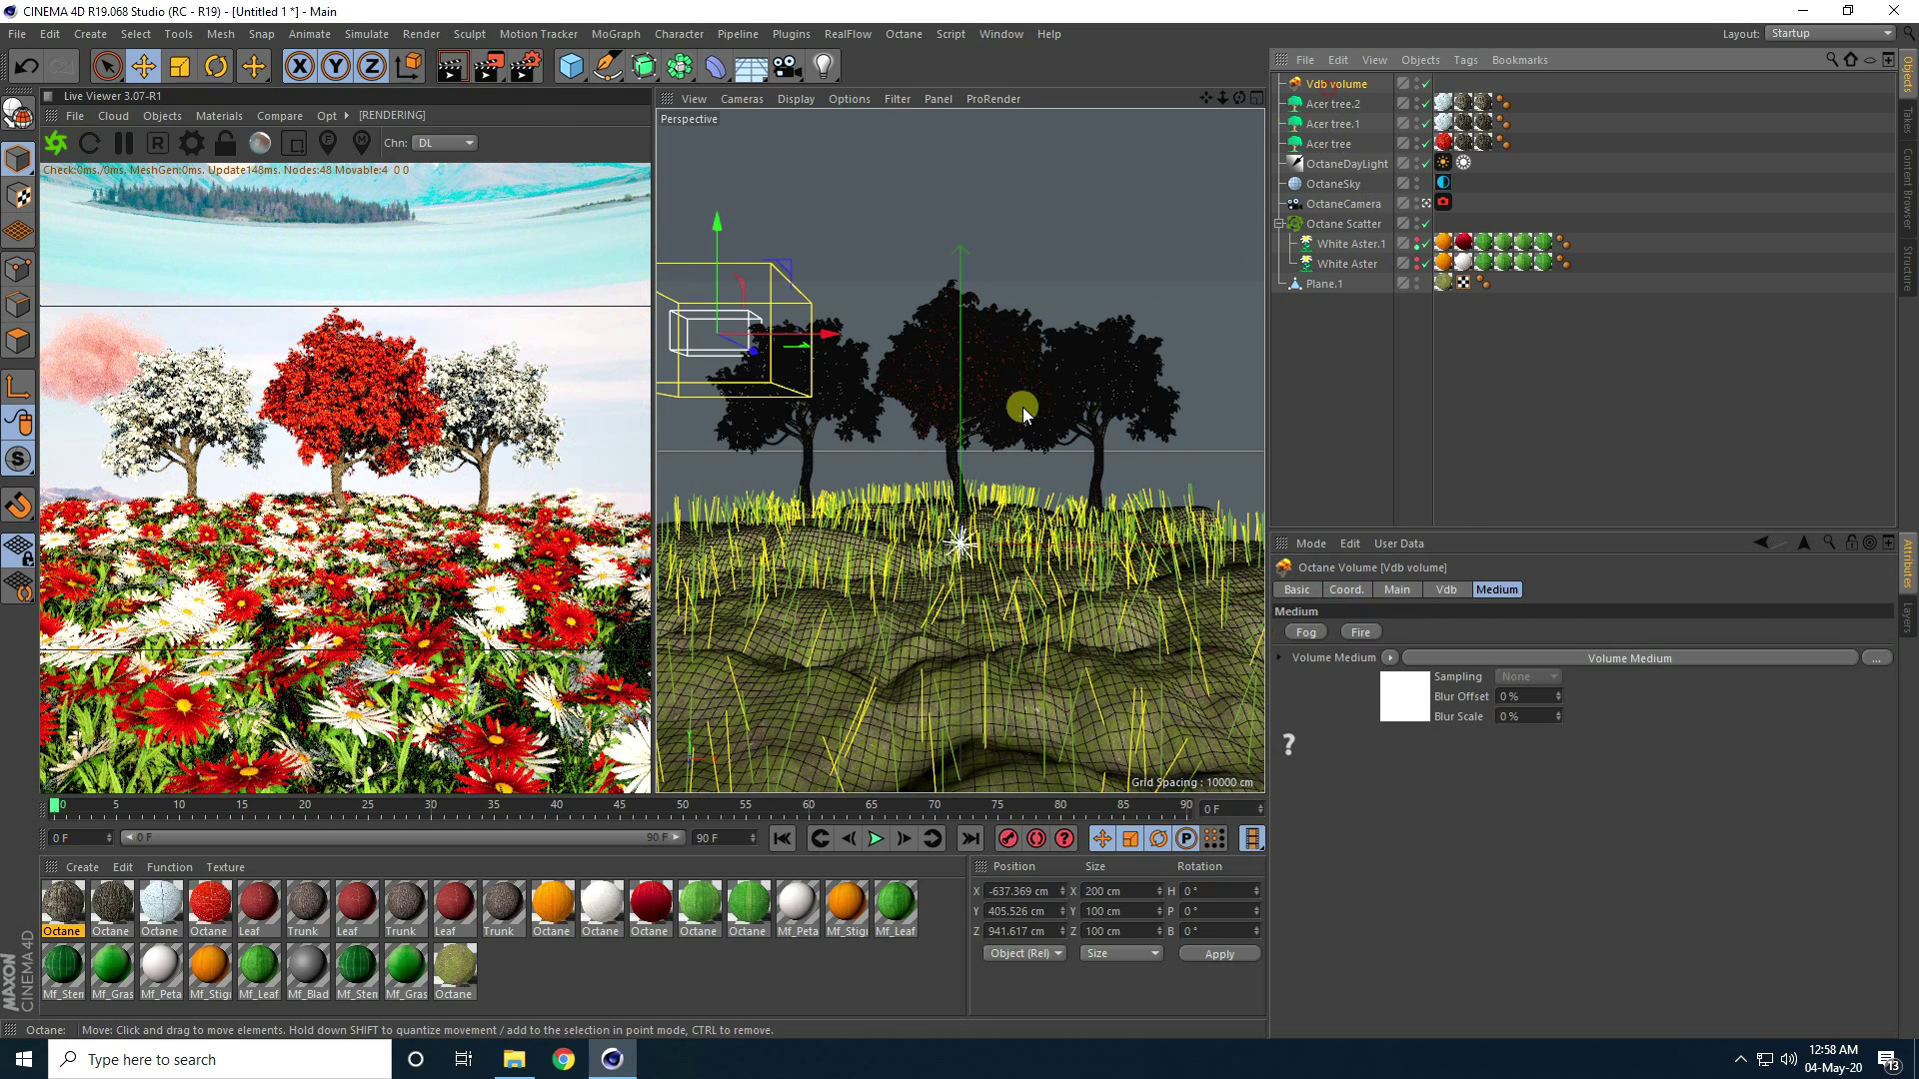
middle_click(1022, 406)
middle_click(1017, 320)
scroll(1025, 360, down, 2)
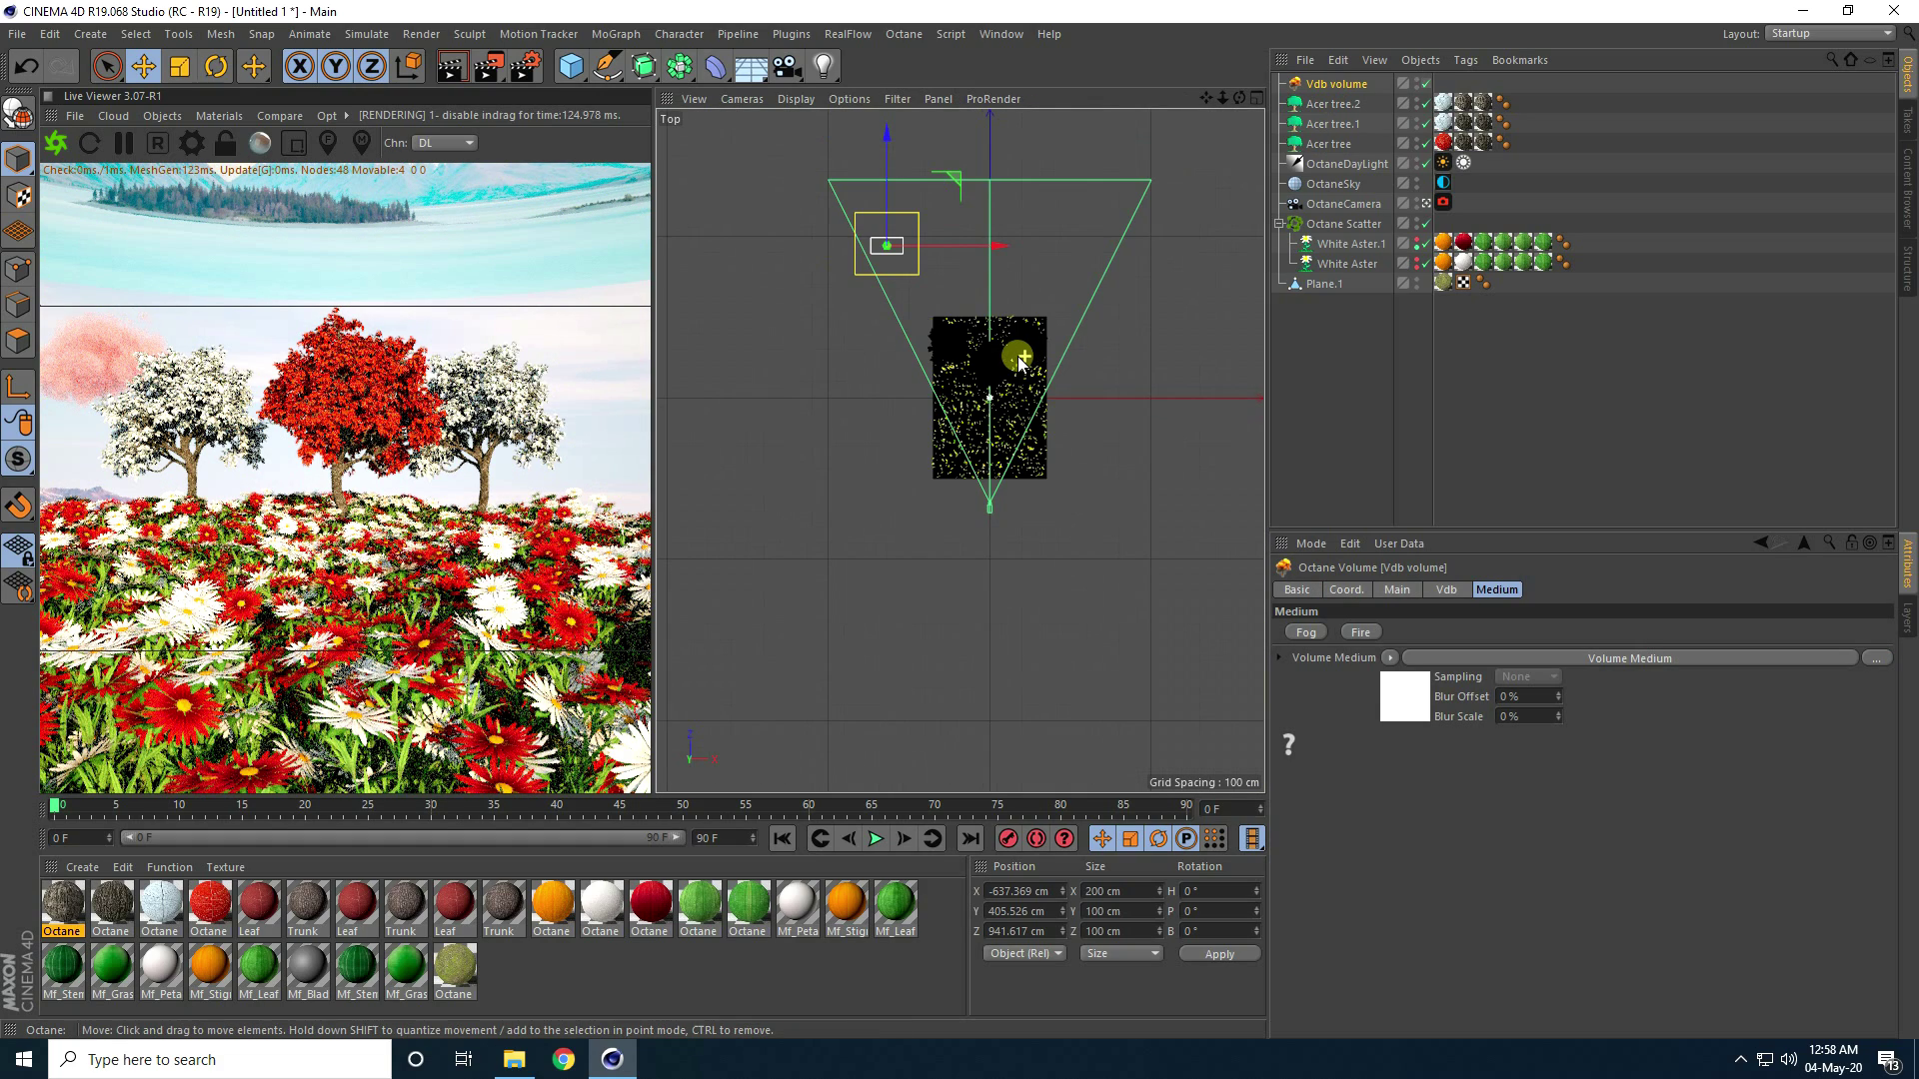
drag(880, 129, 889, 66)
drag(996, 185, 938, 180)
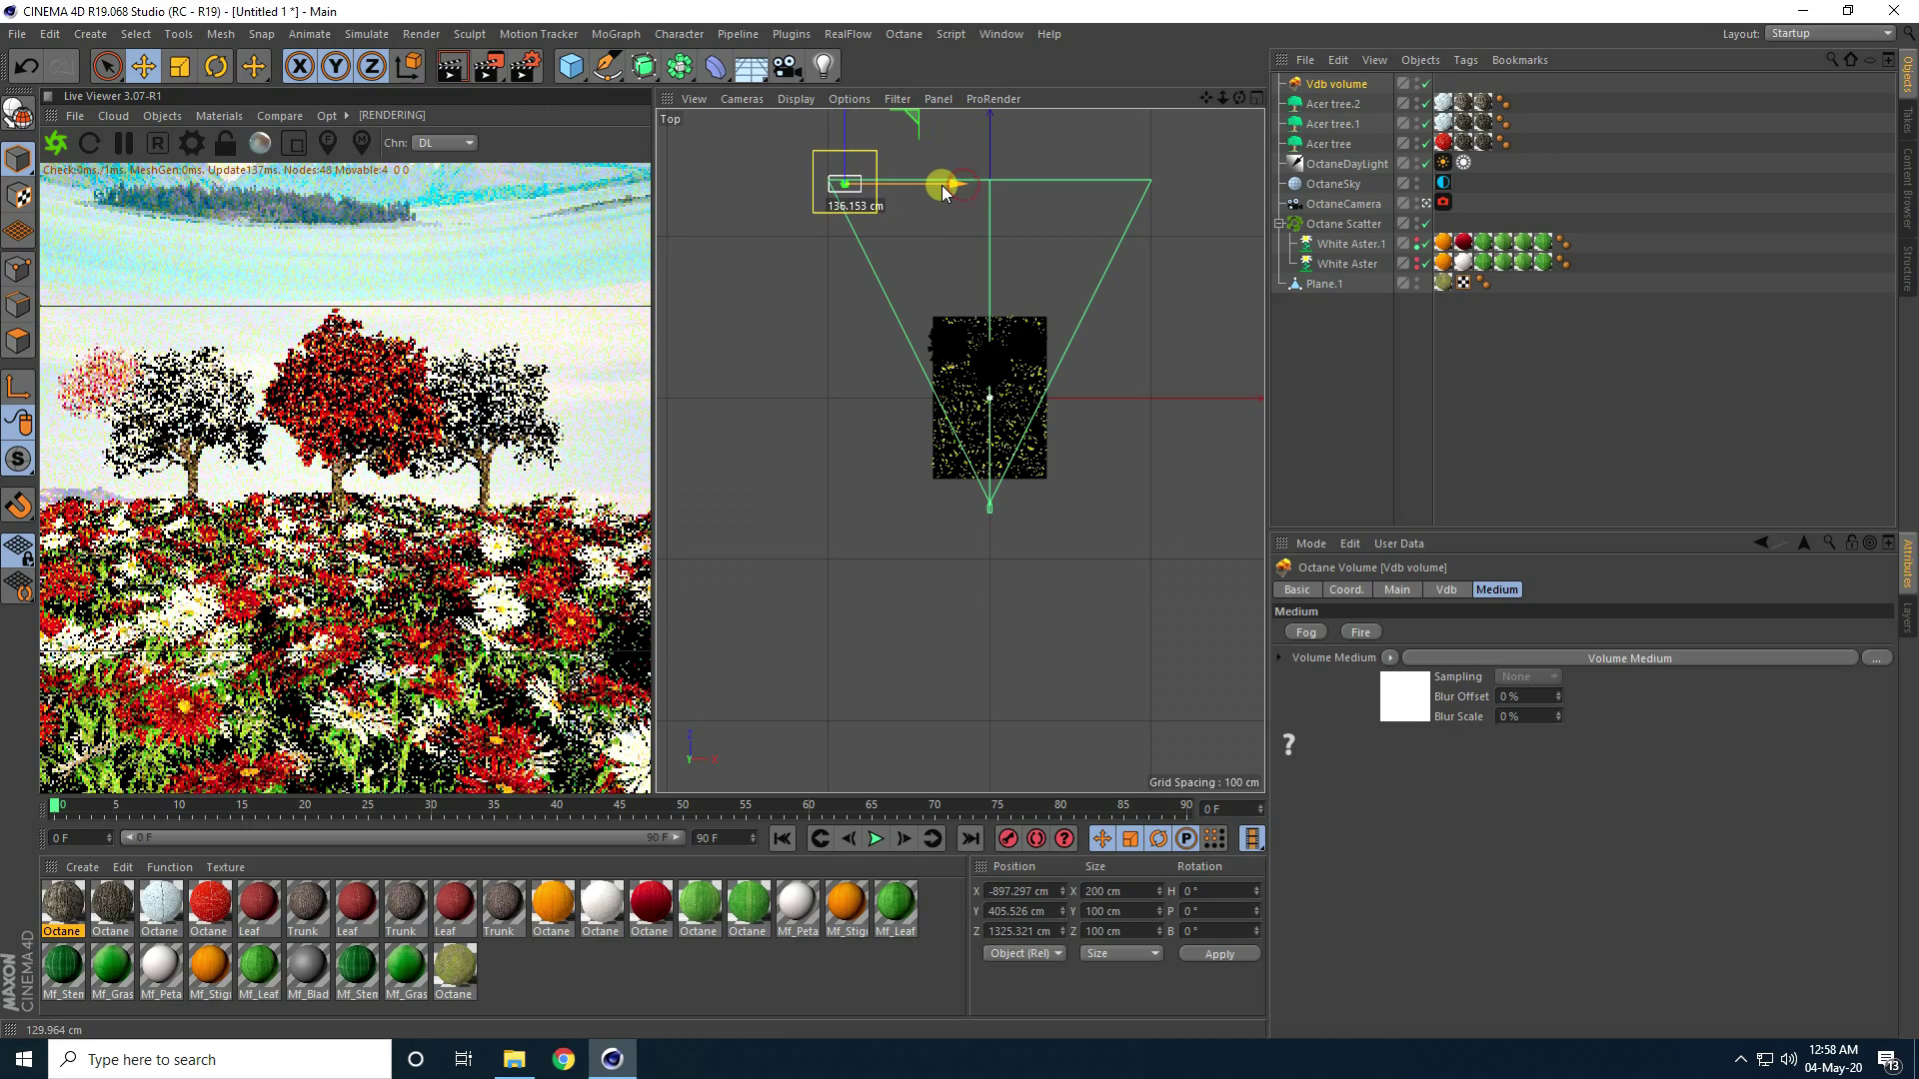
middle_click(869, 351)
middle_click(947, 351)
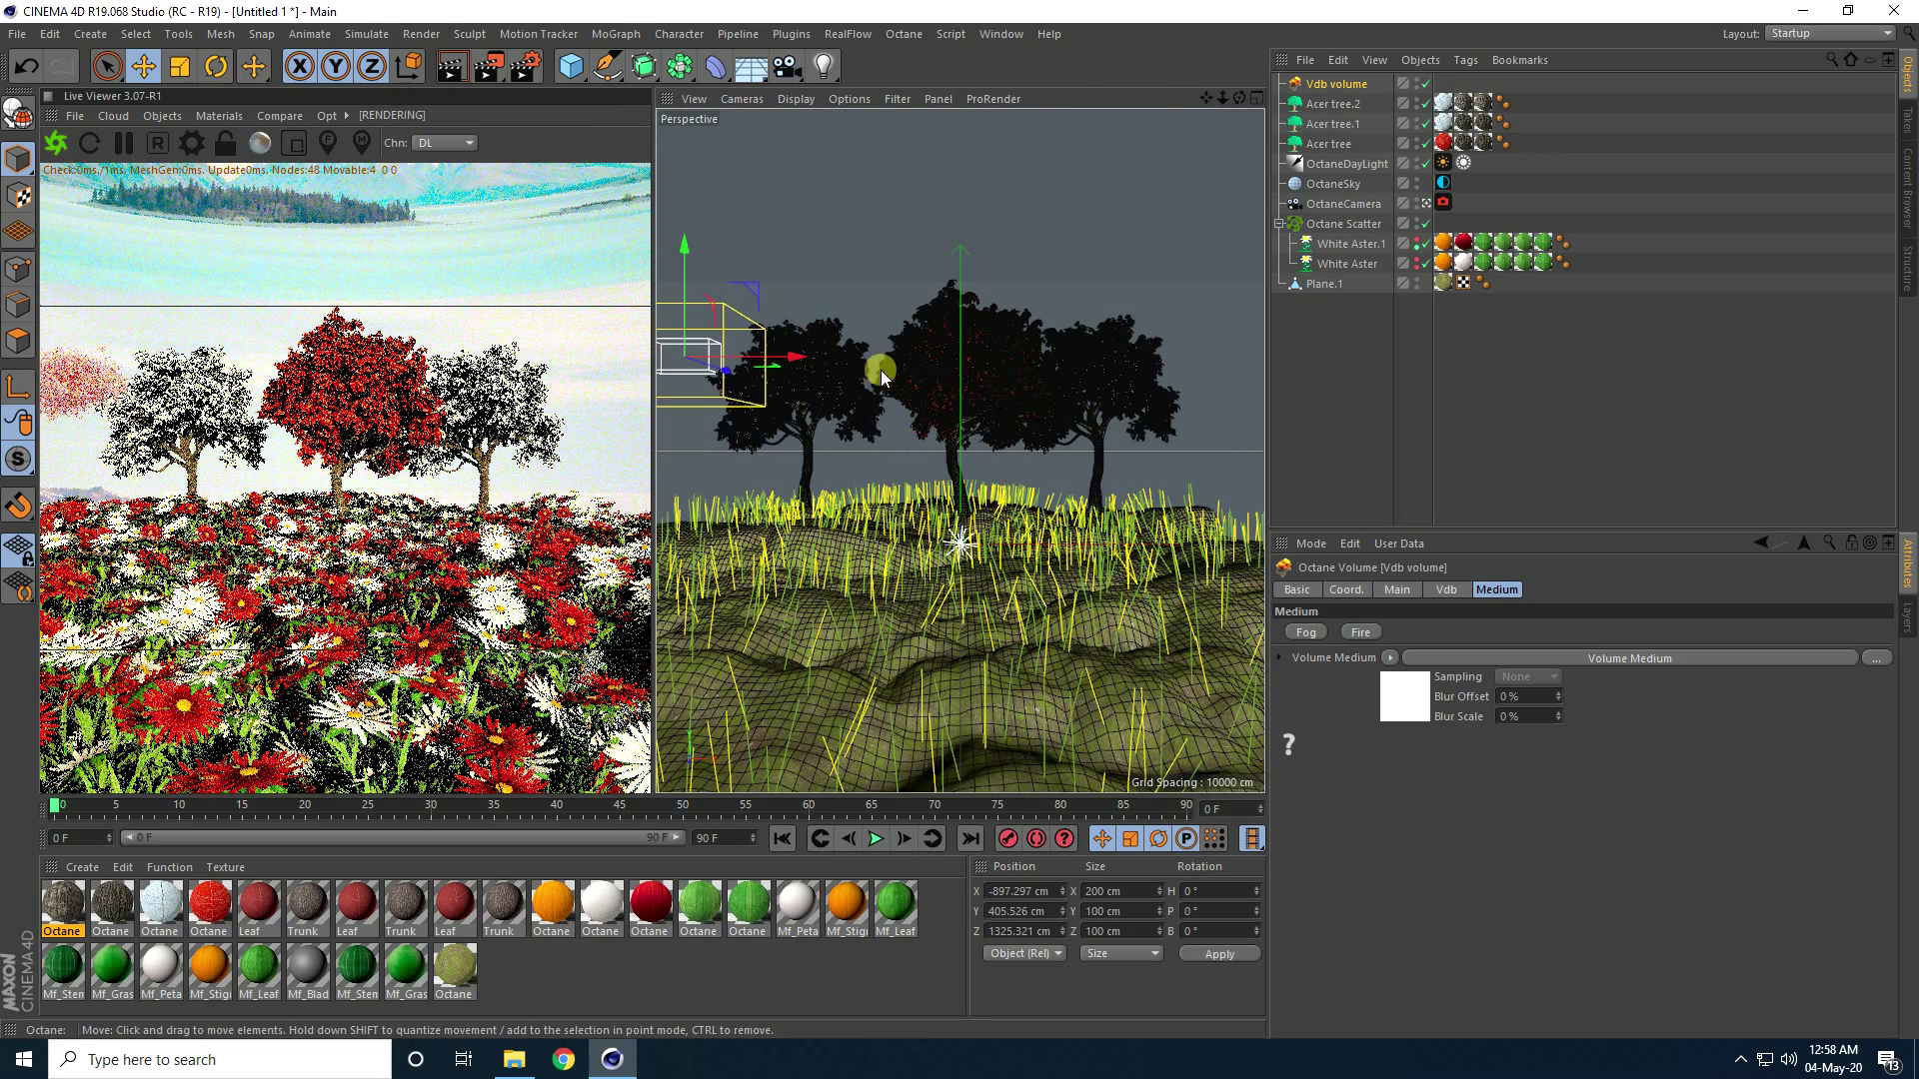
drag(790, 360, 796, 362)
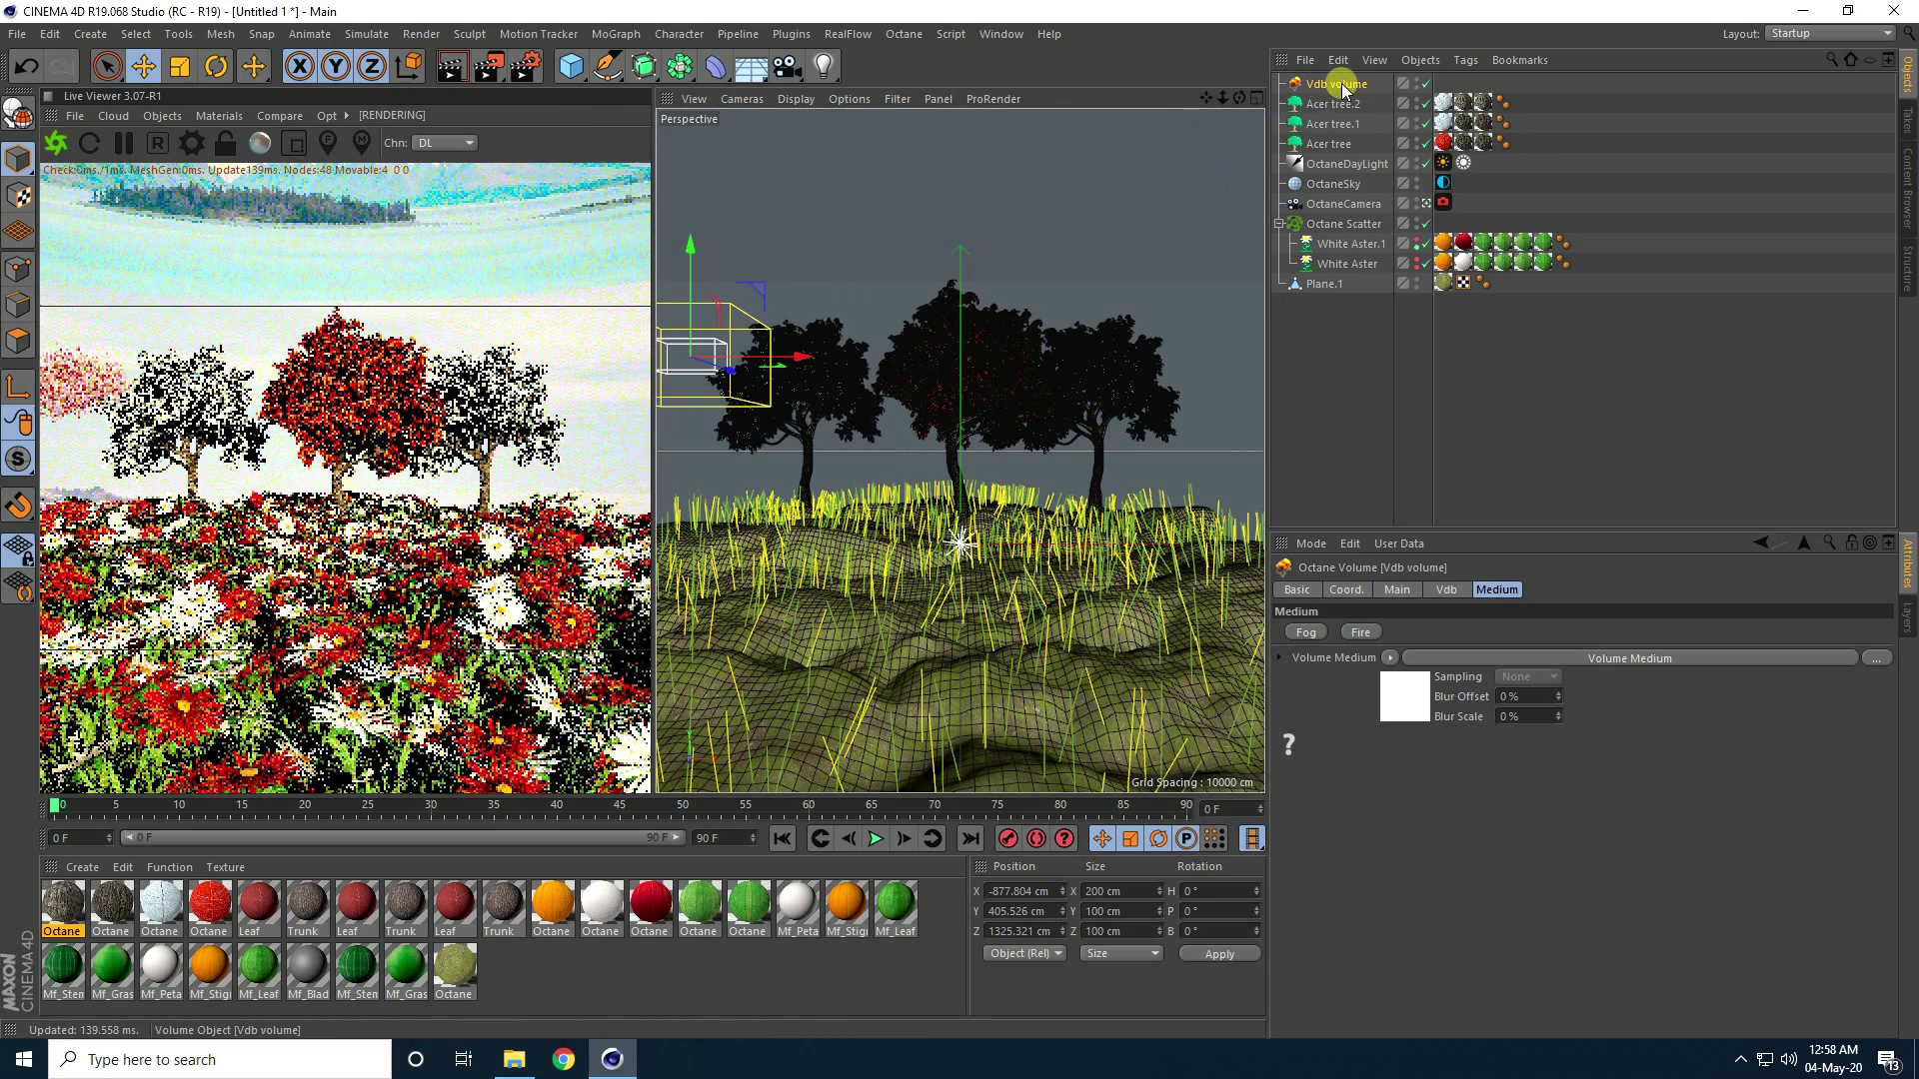
Duplicate the VDB cloud and place the copy on the opposite side, higher up, at about X 870 cm and Y 603 cm
key(ctrl+c)
key(ctrl+v)
drag(790, 359, 1340, 362)
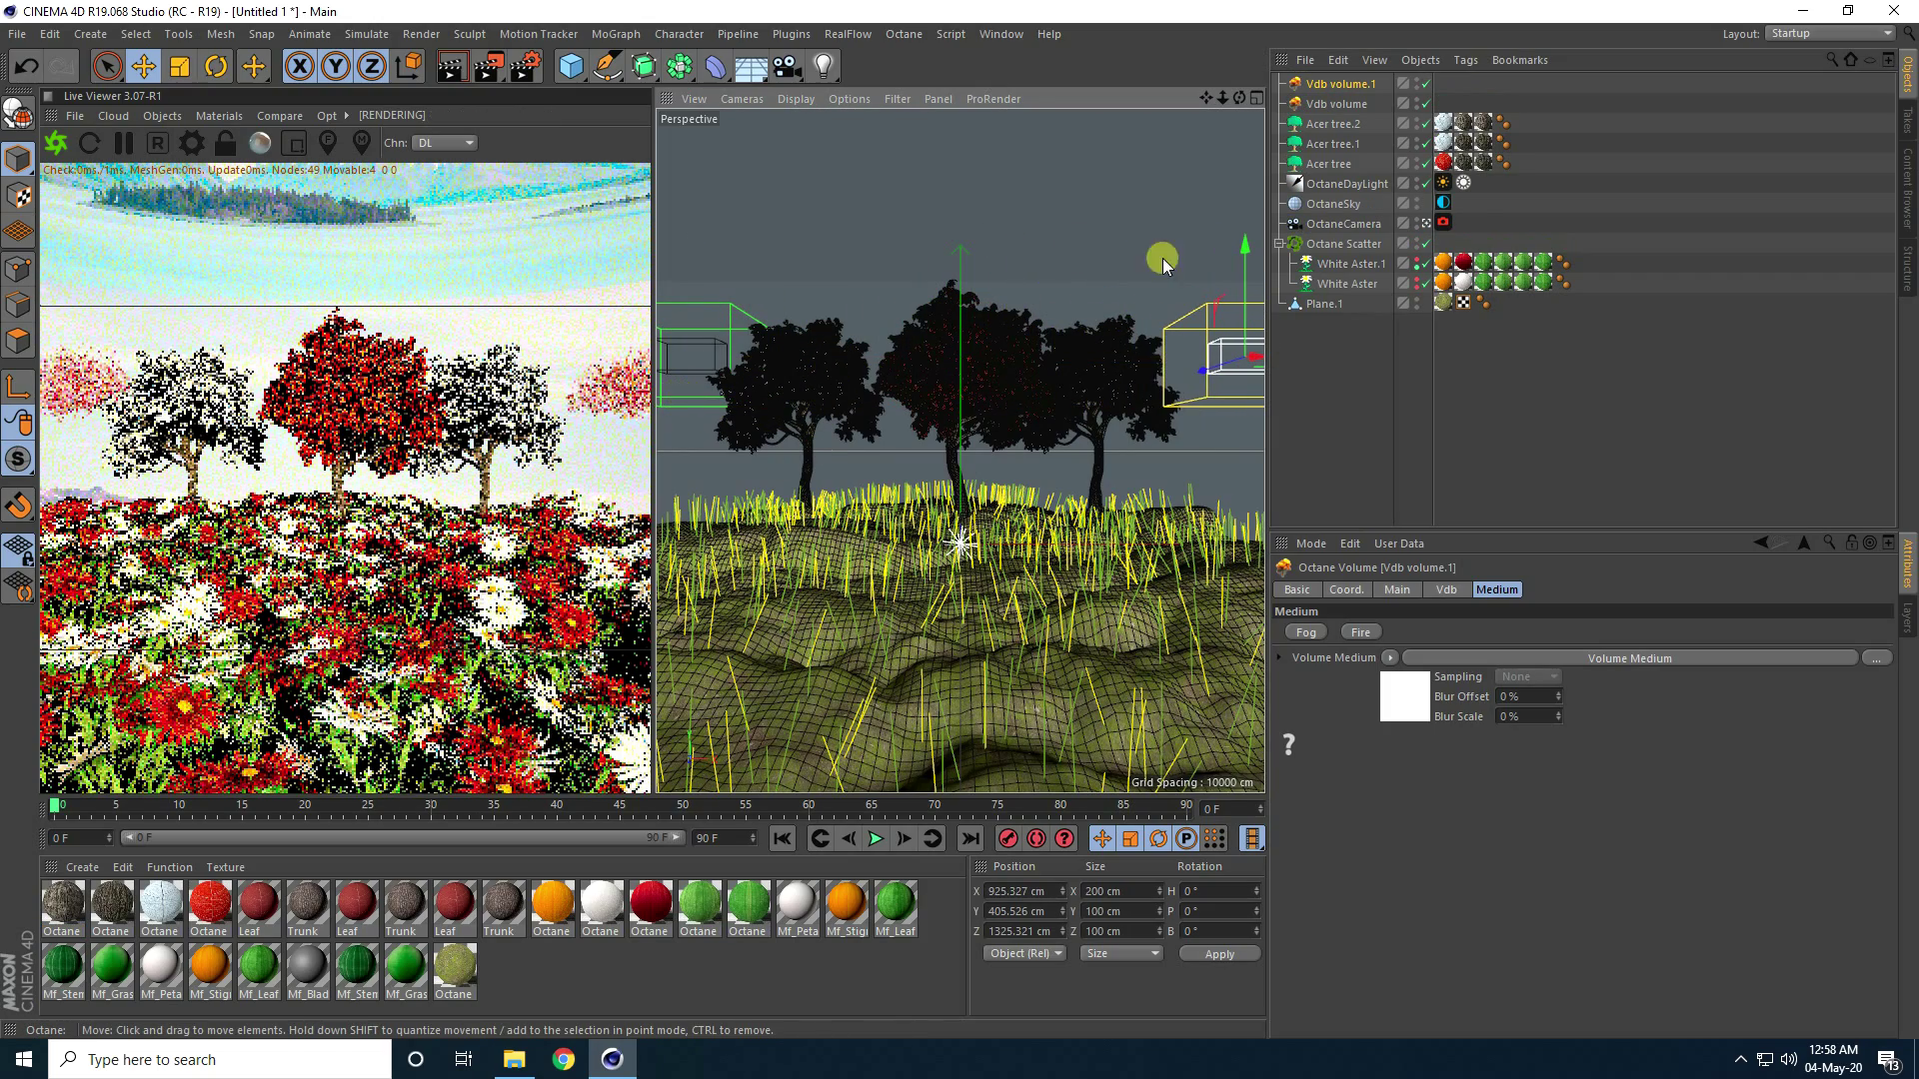
drag(1249, 240, 1245, 188)
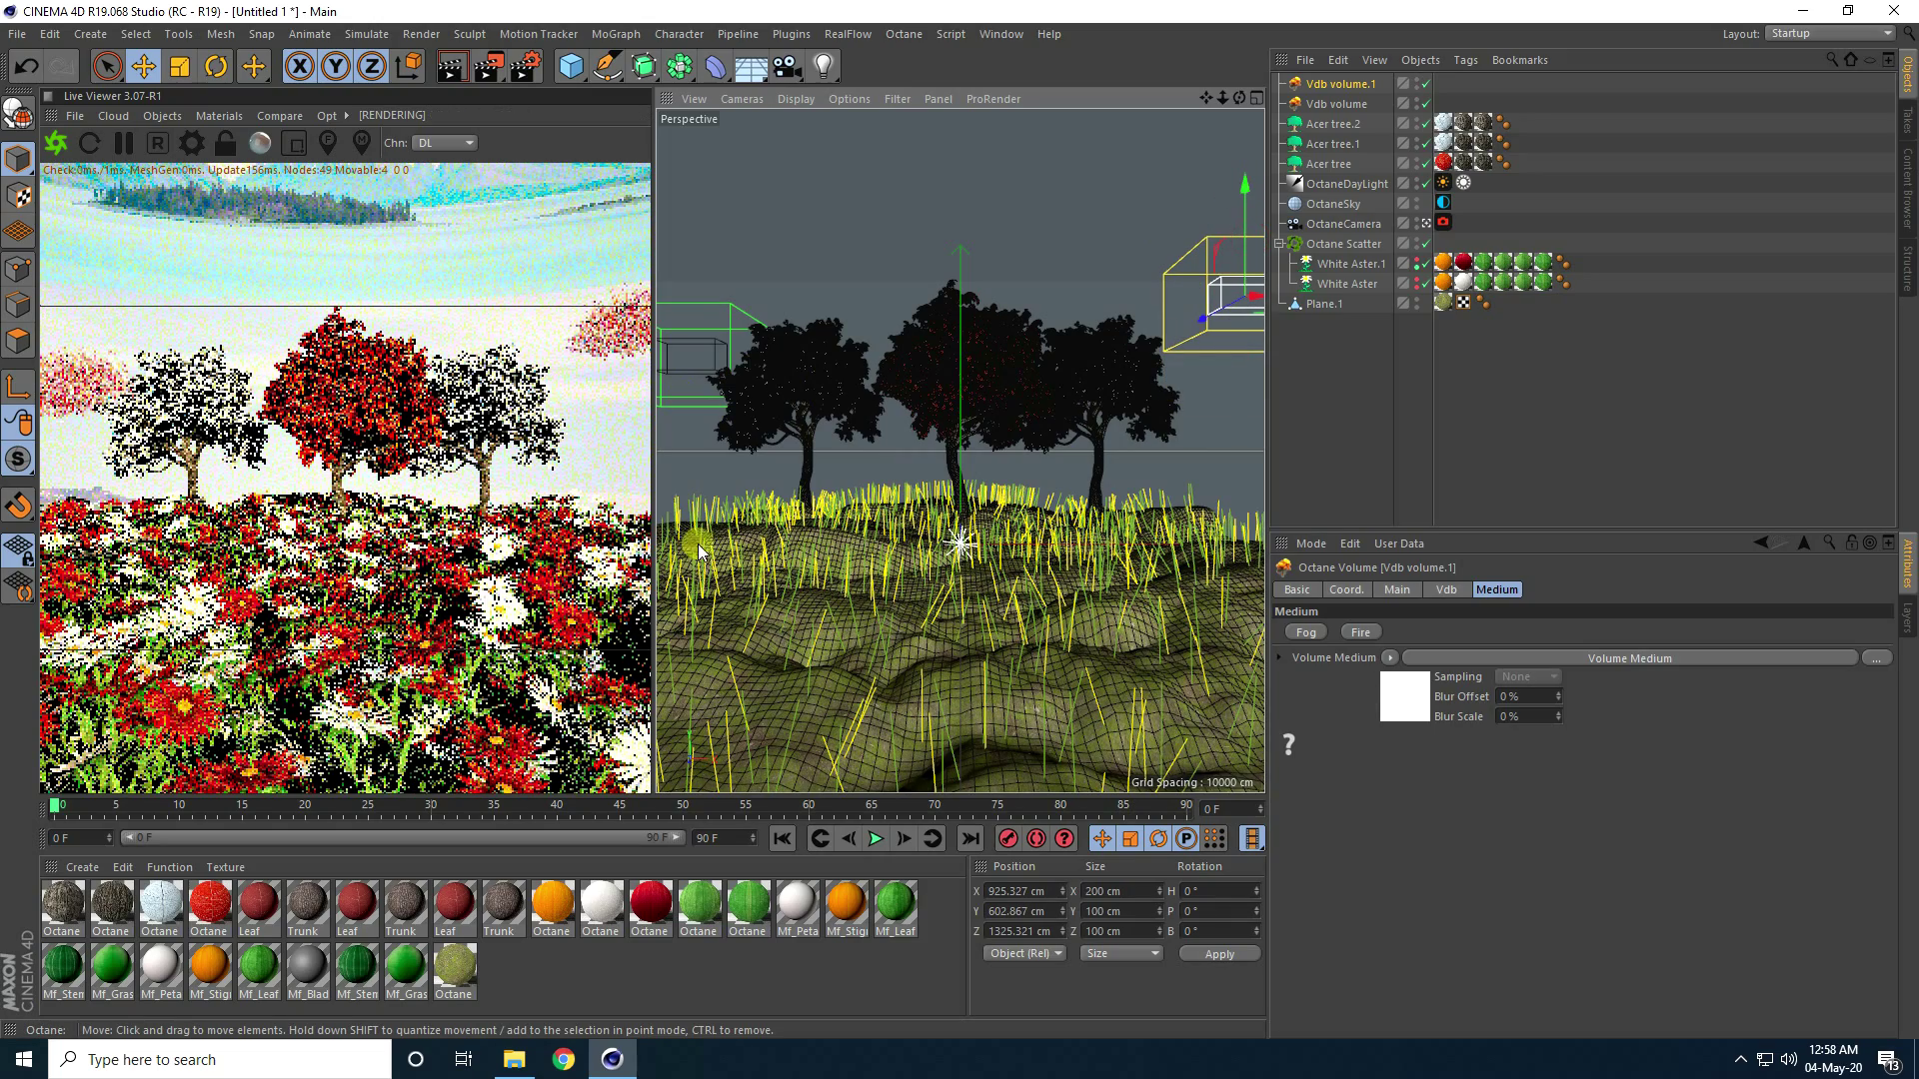
drag(1261, 303, 1245, 303)
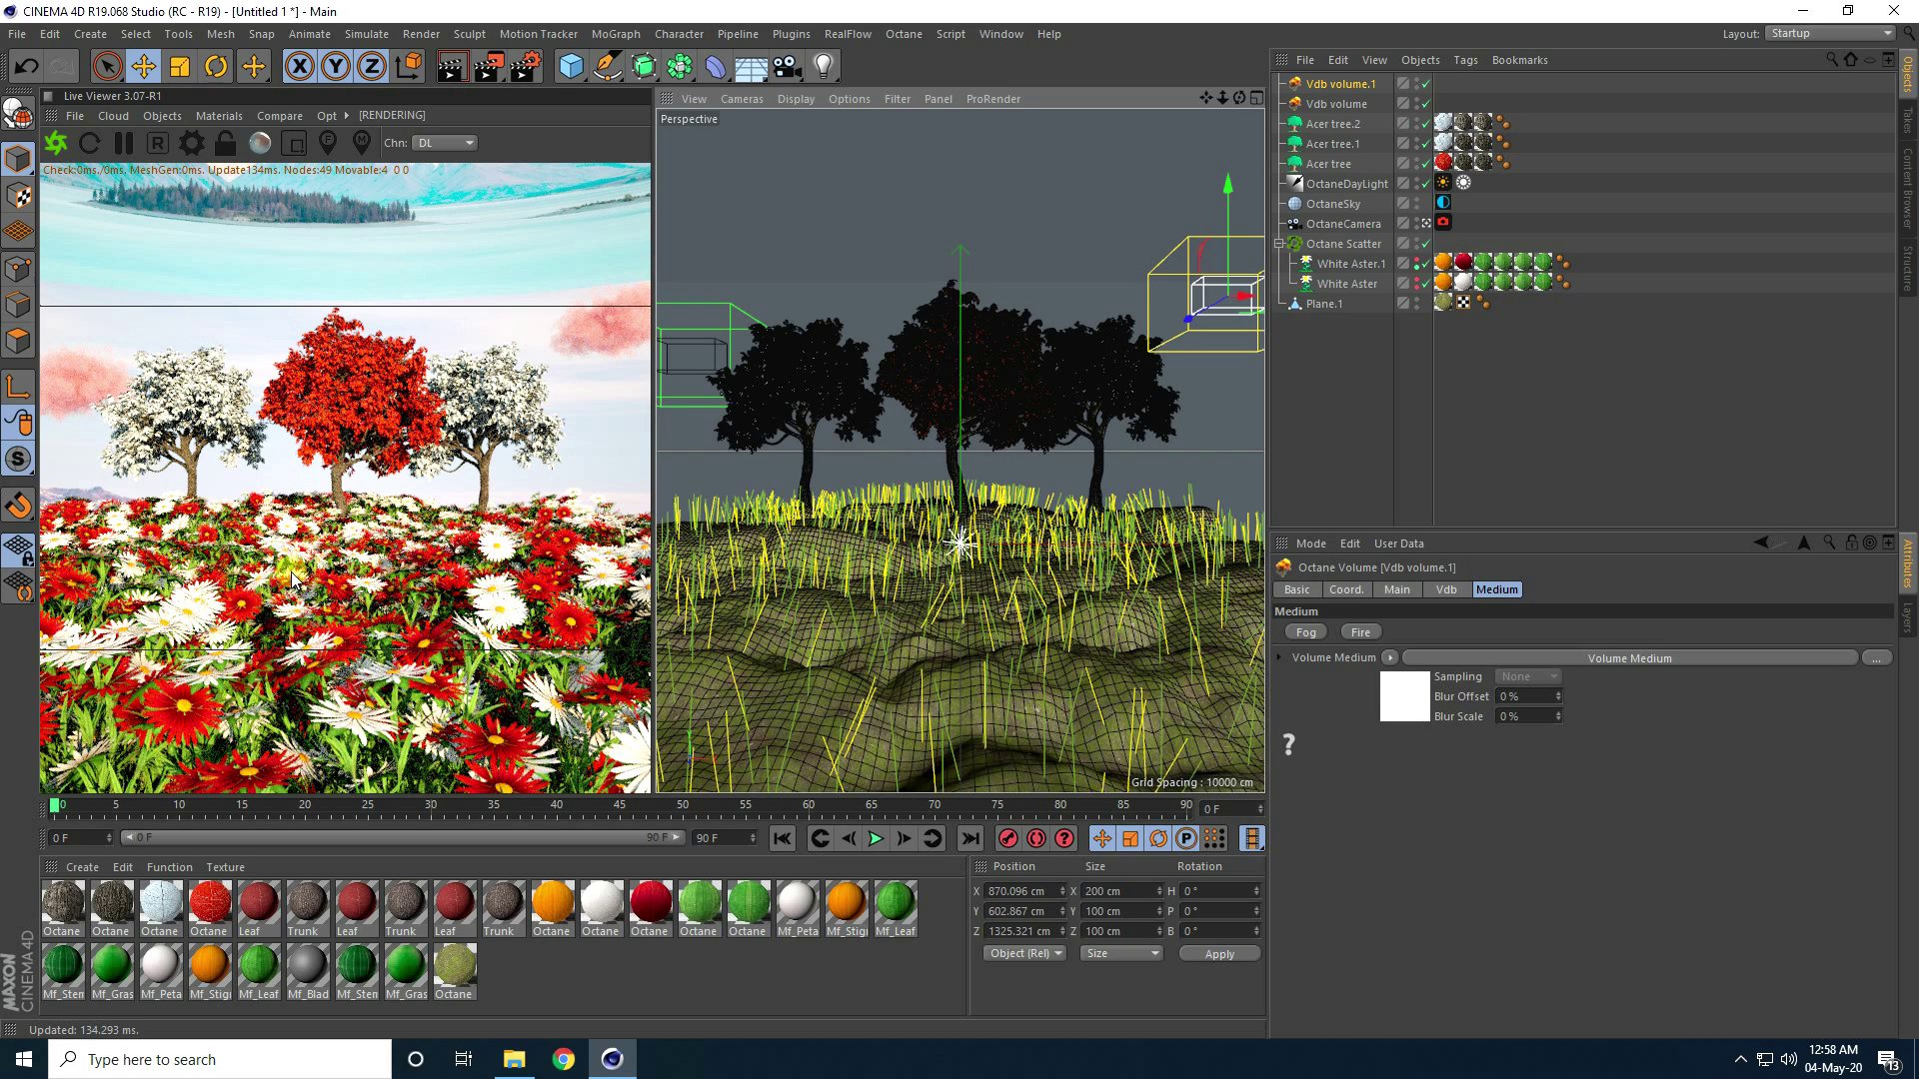
Switch the Live Viewer to path tracing (PT) with 2000 maximum samples, and widen the Live Viewer
click(440, 143)
click(437, 186)
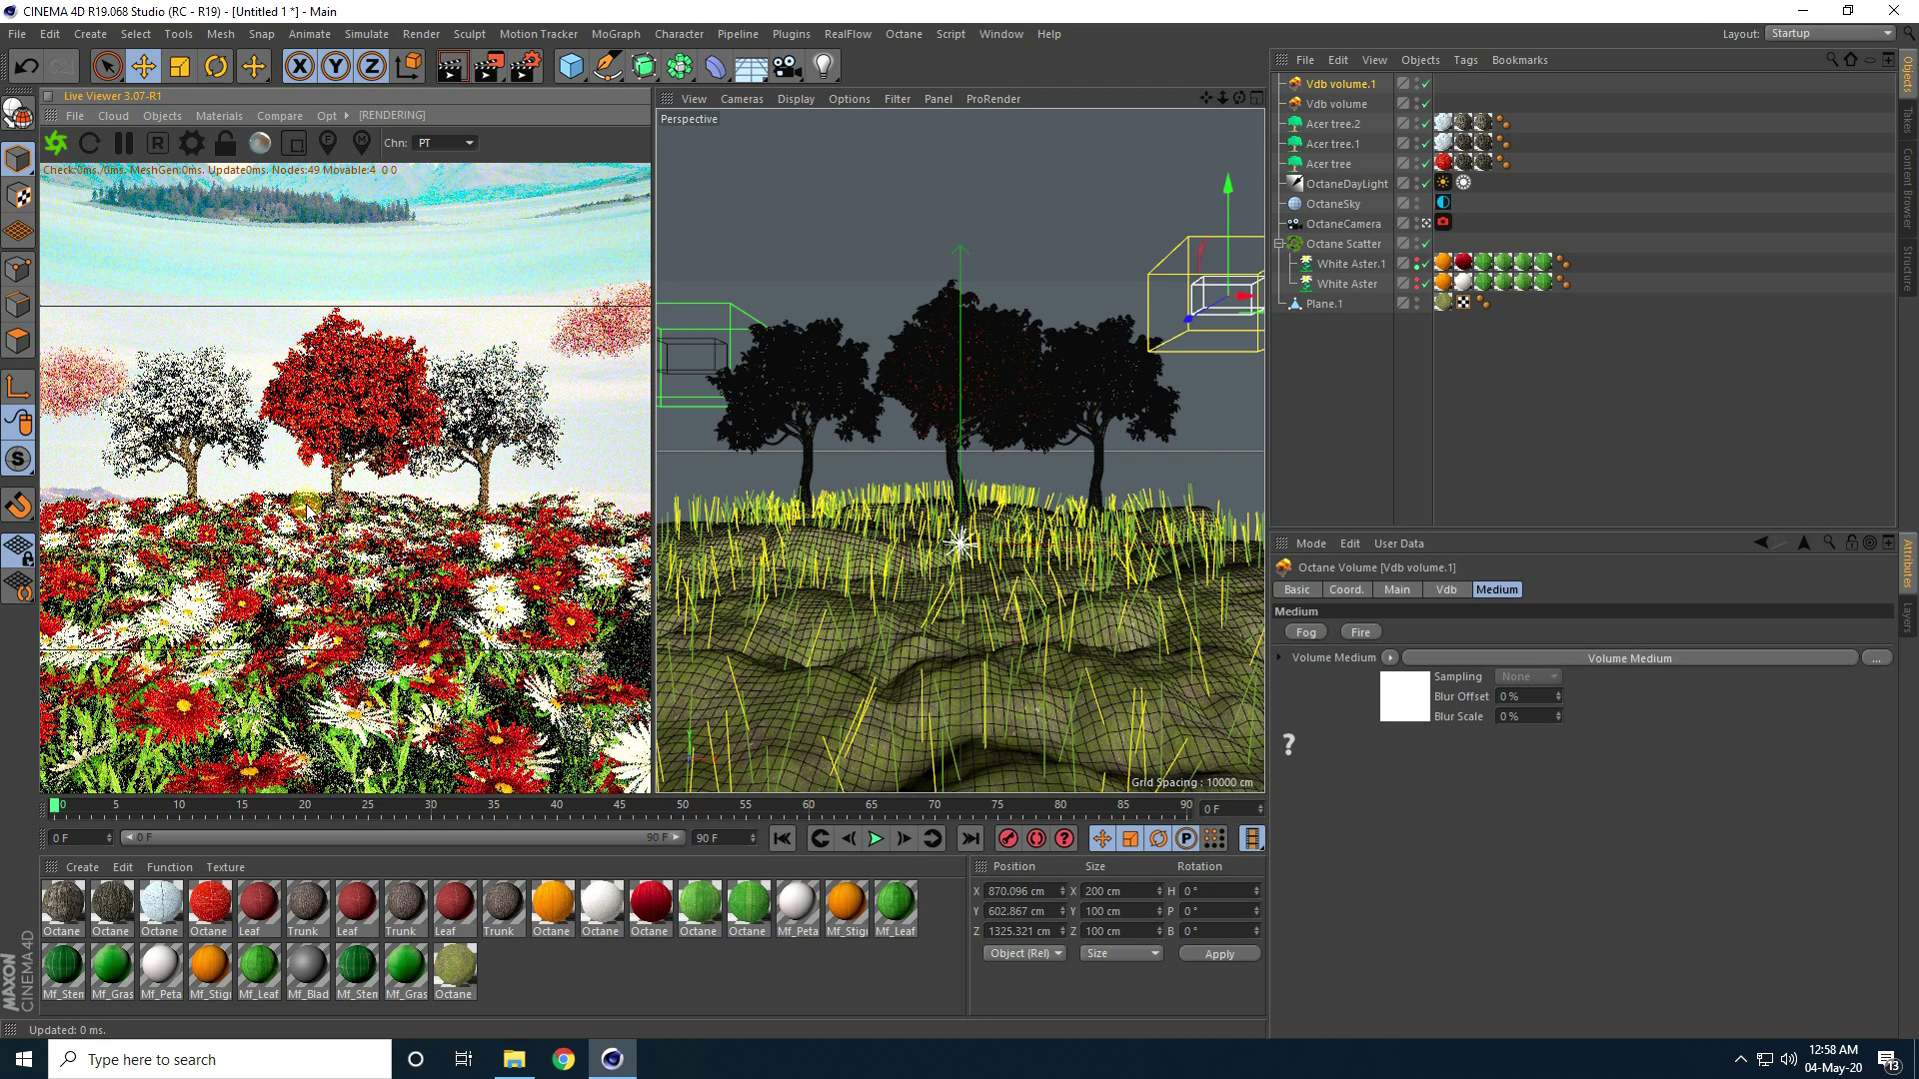
click(193, 142)
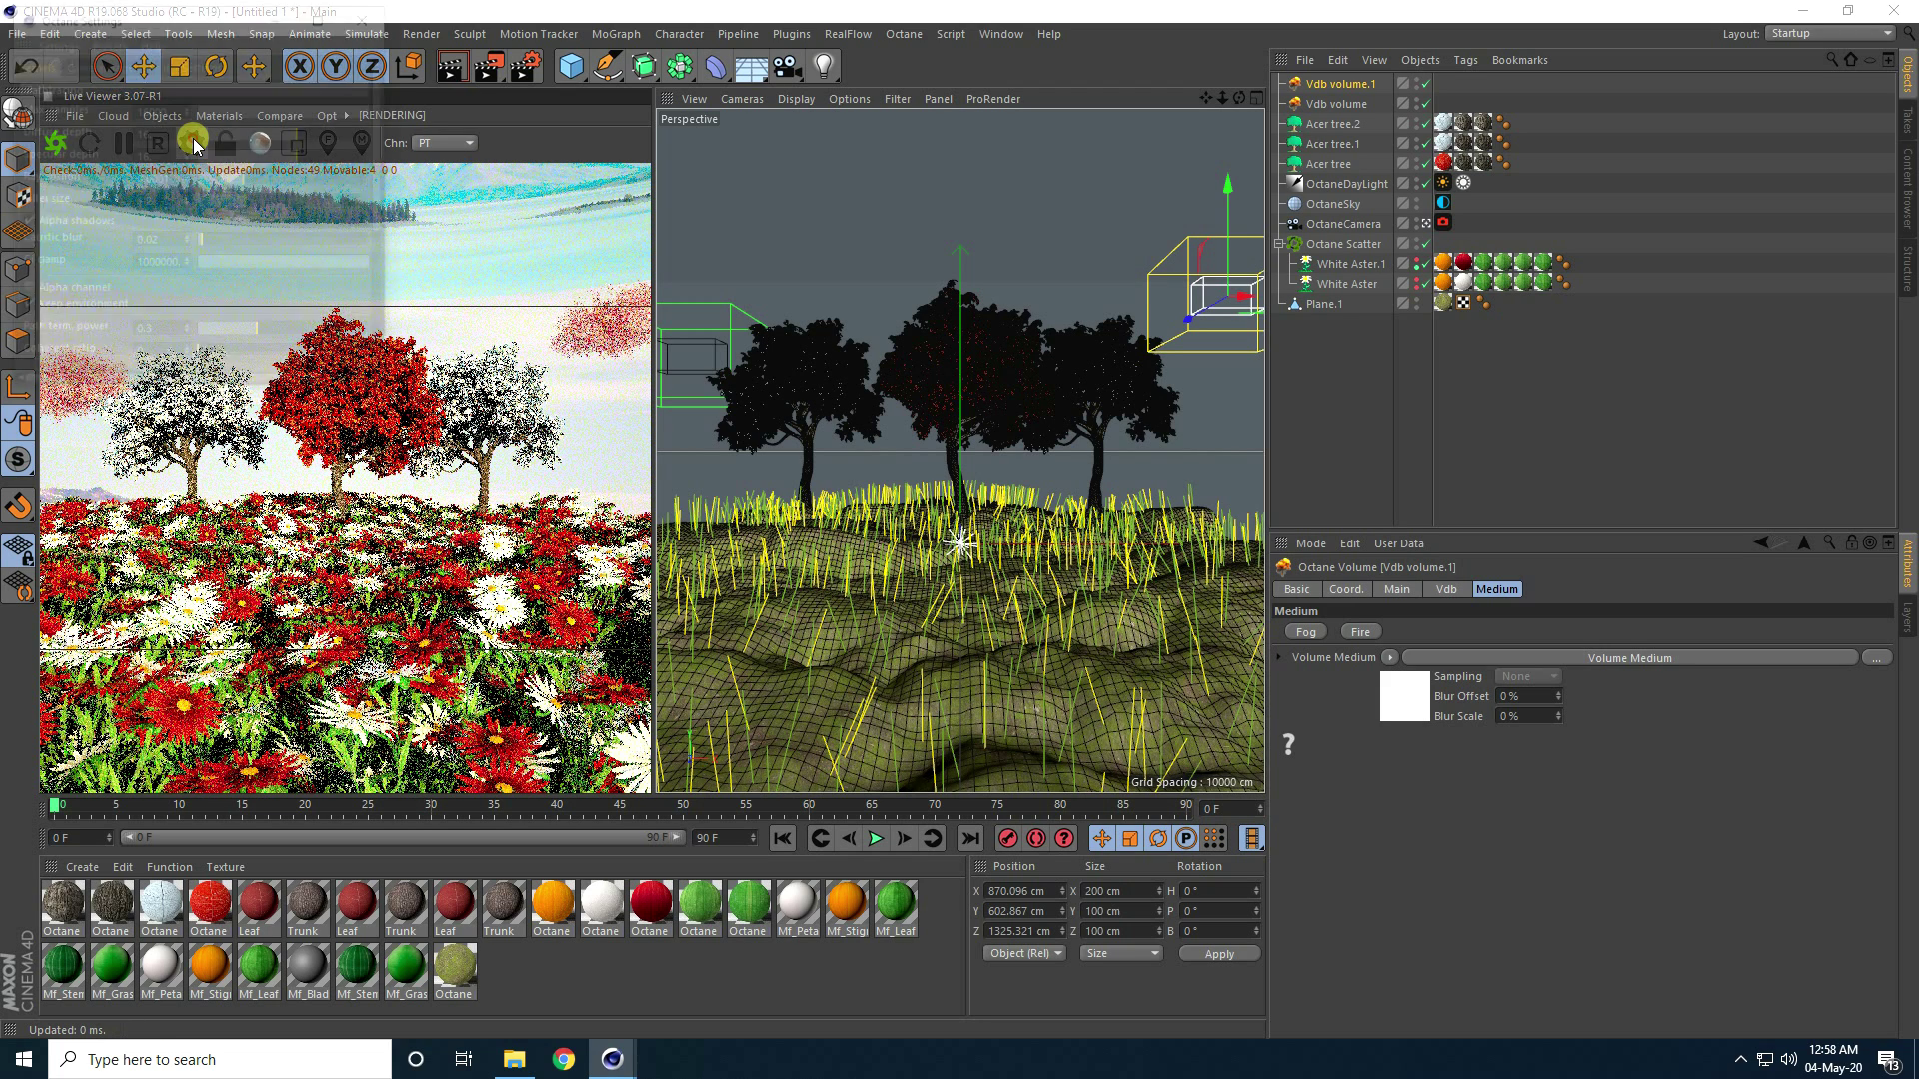
drag(165, 108, 122, 105)
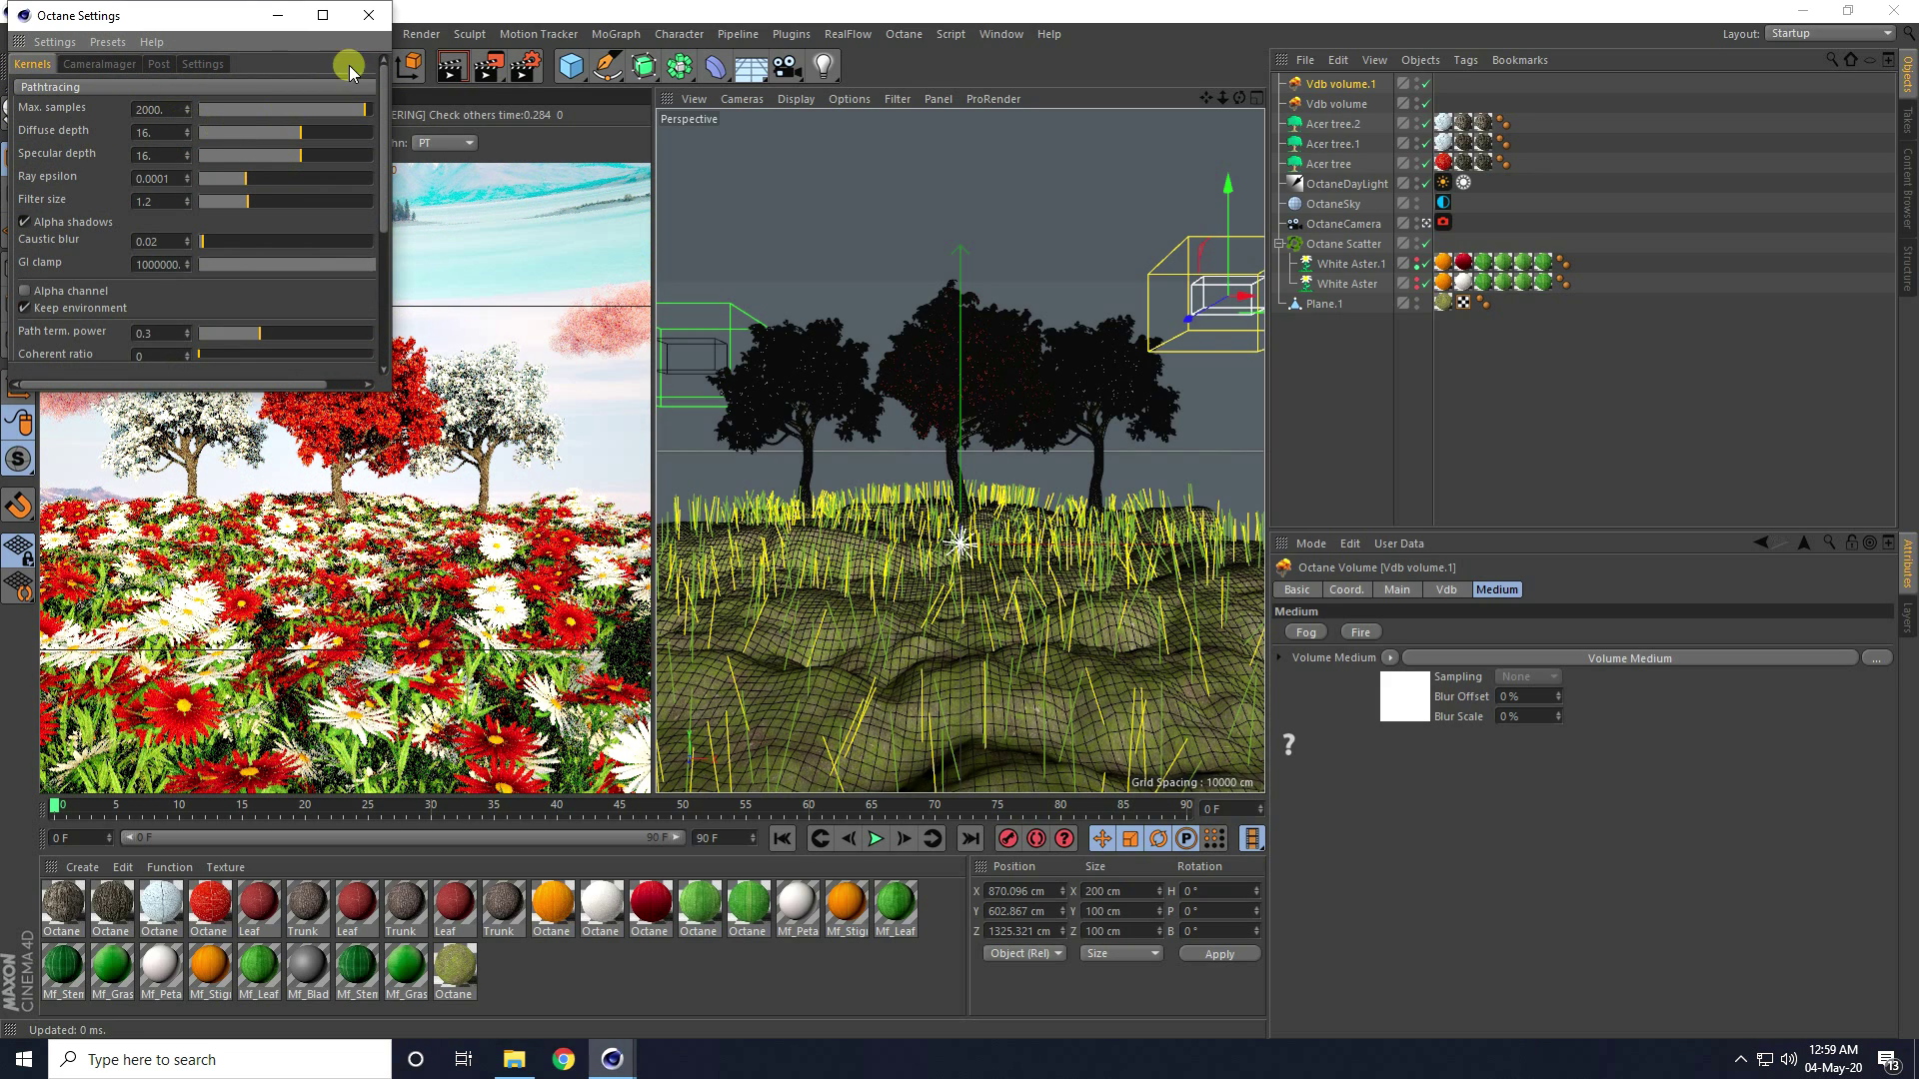
click(368, 15)
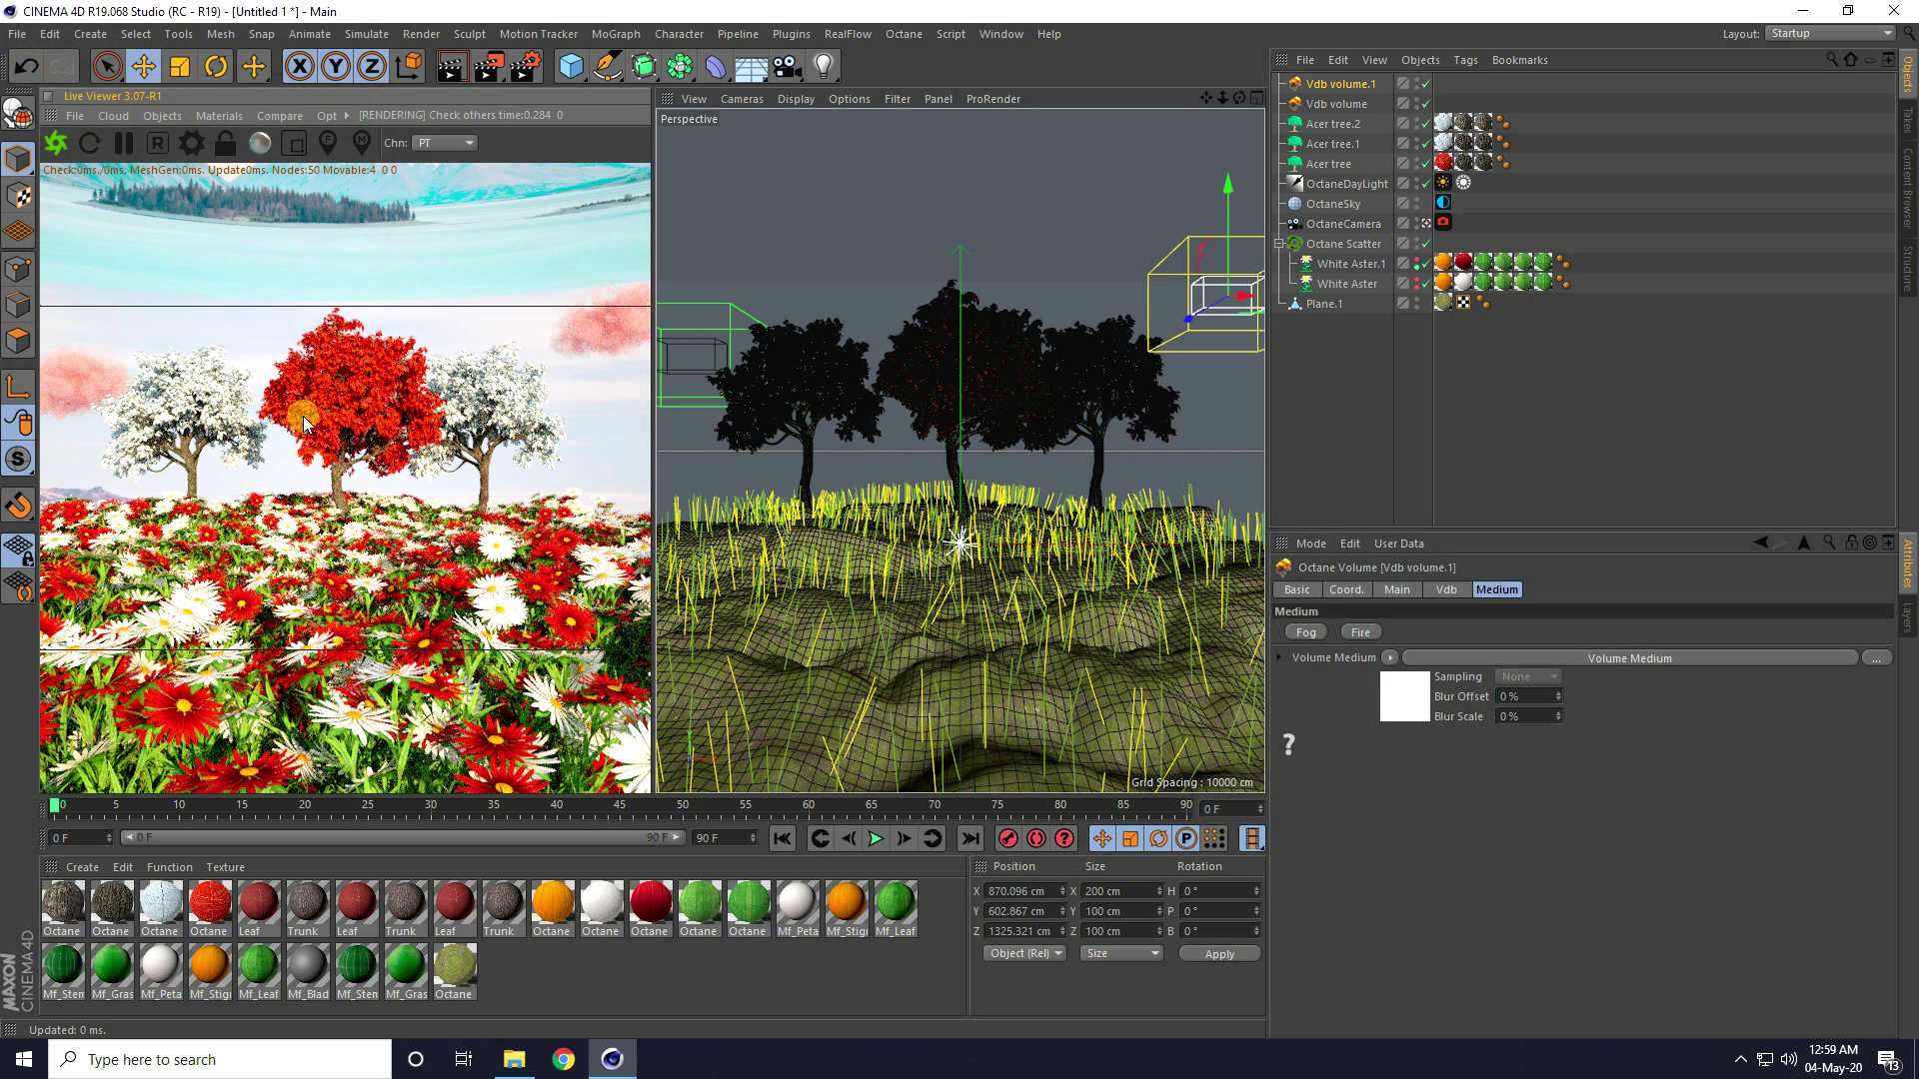
drag(654, 505, 1029, 503)
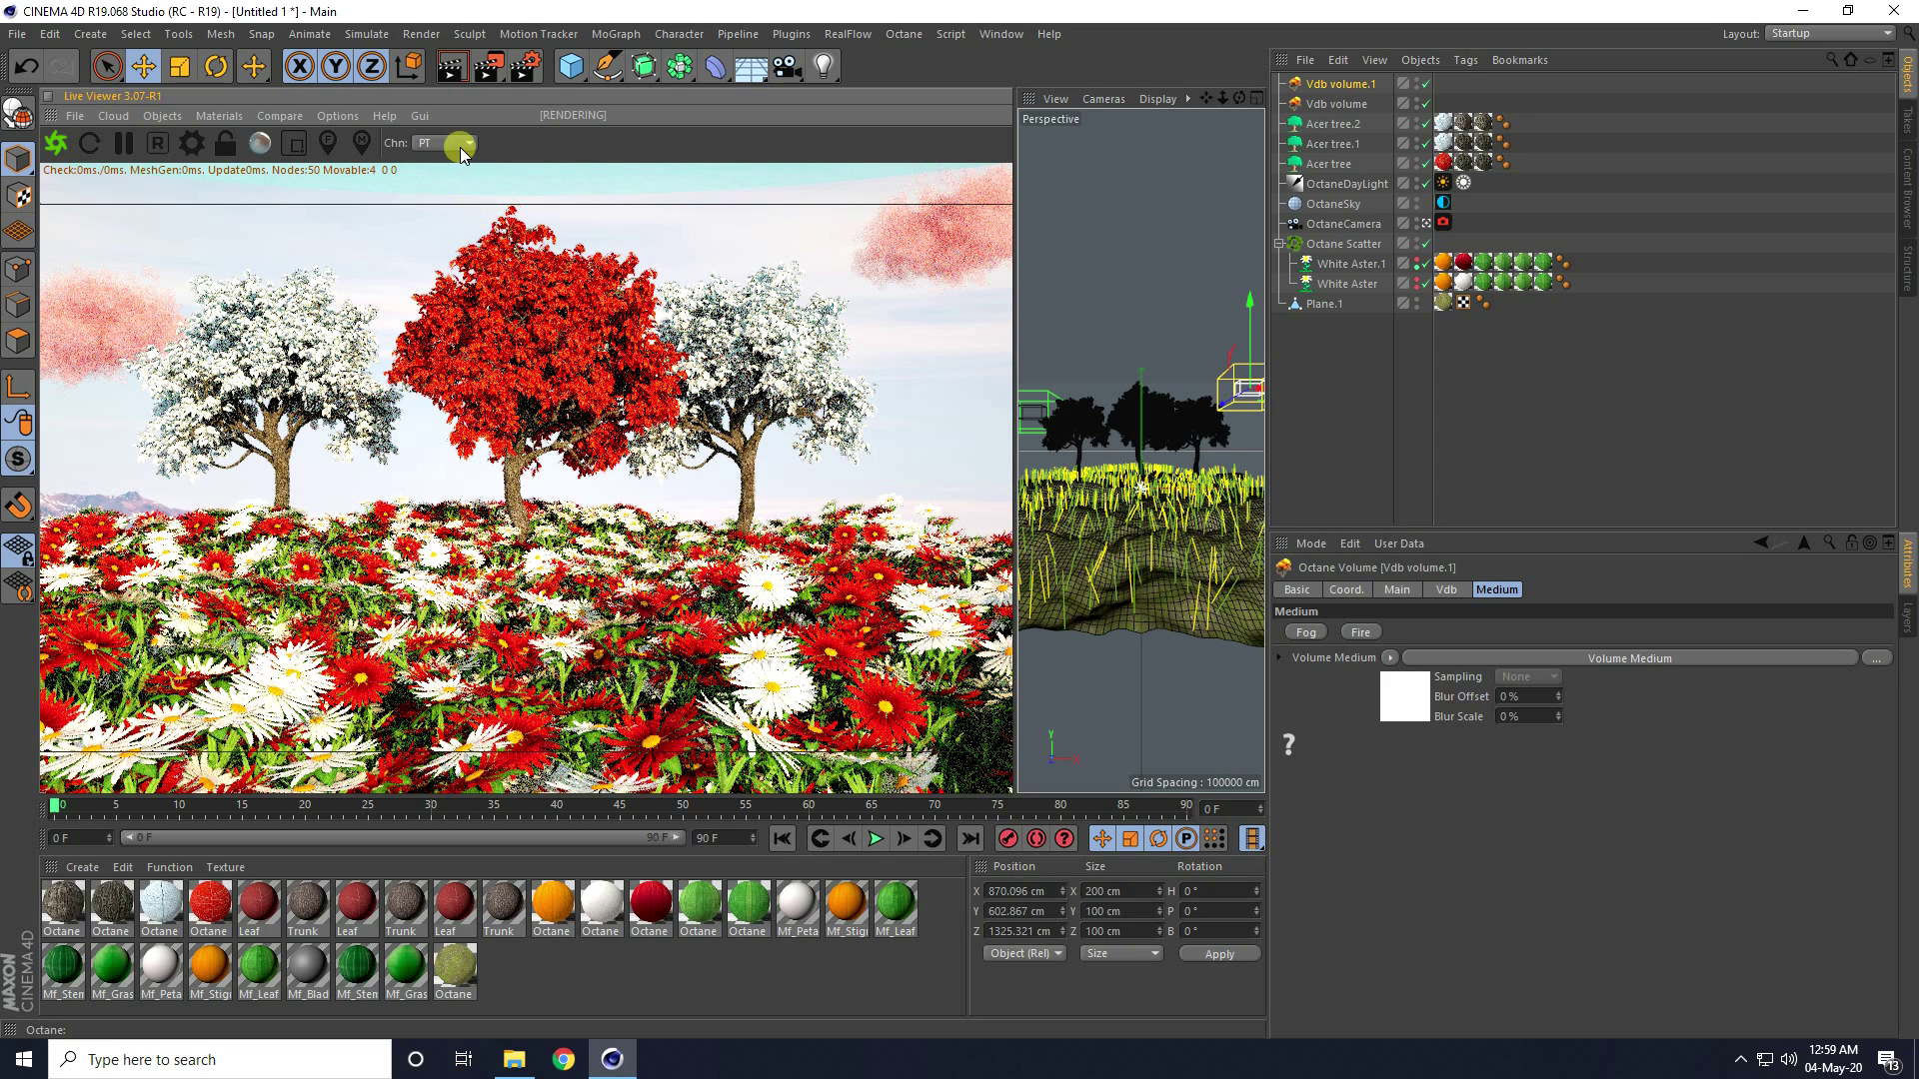
Set Octane Renderer as the project's renderer and turn on Use All GPUs in its settings
click(523, 70)
click(232, 64)
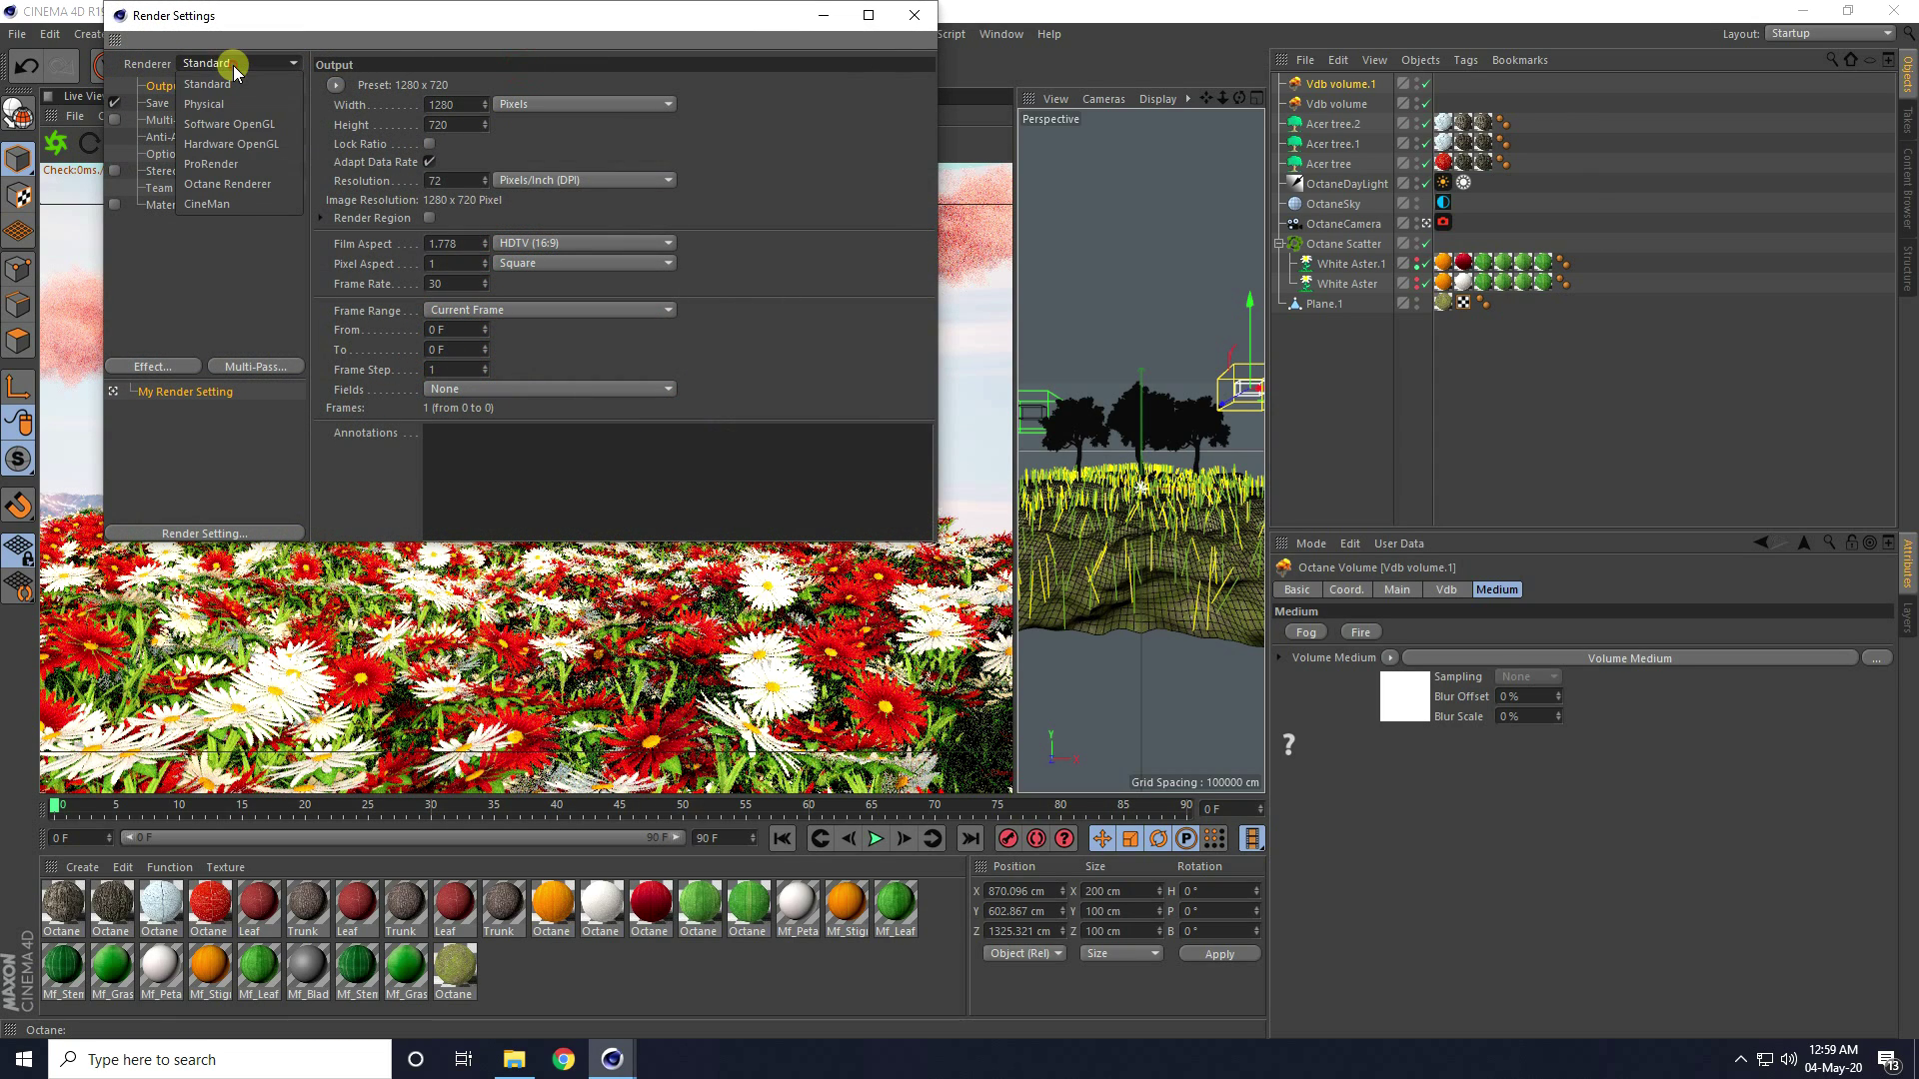
click(232, 186)
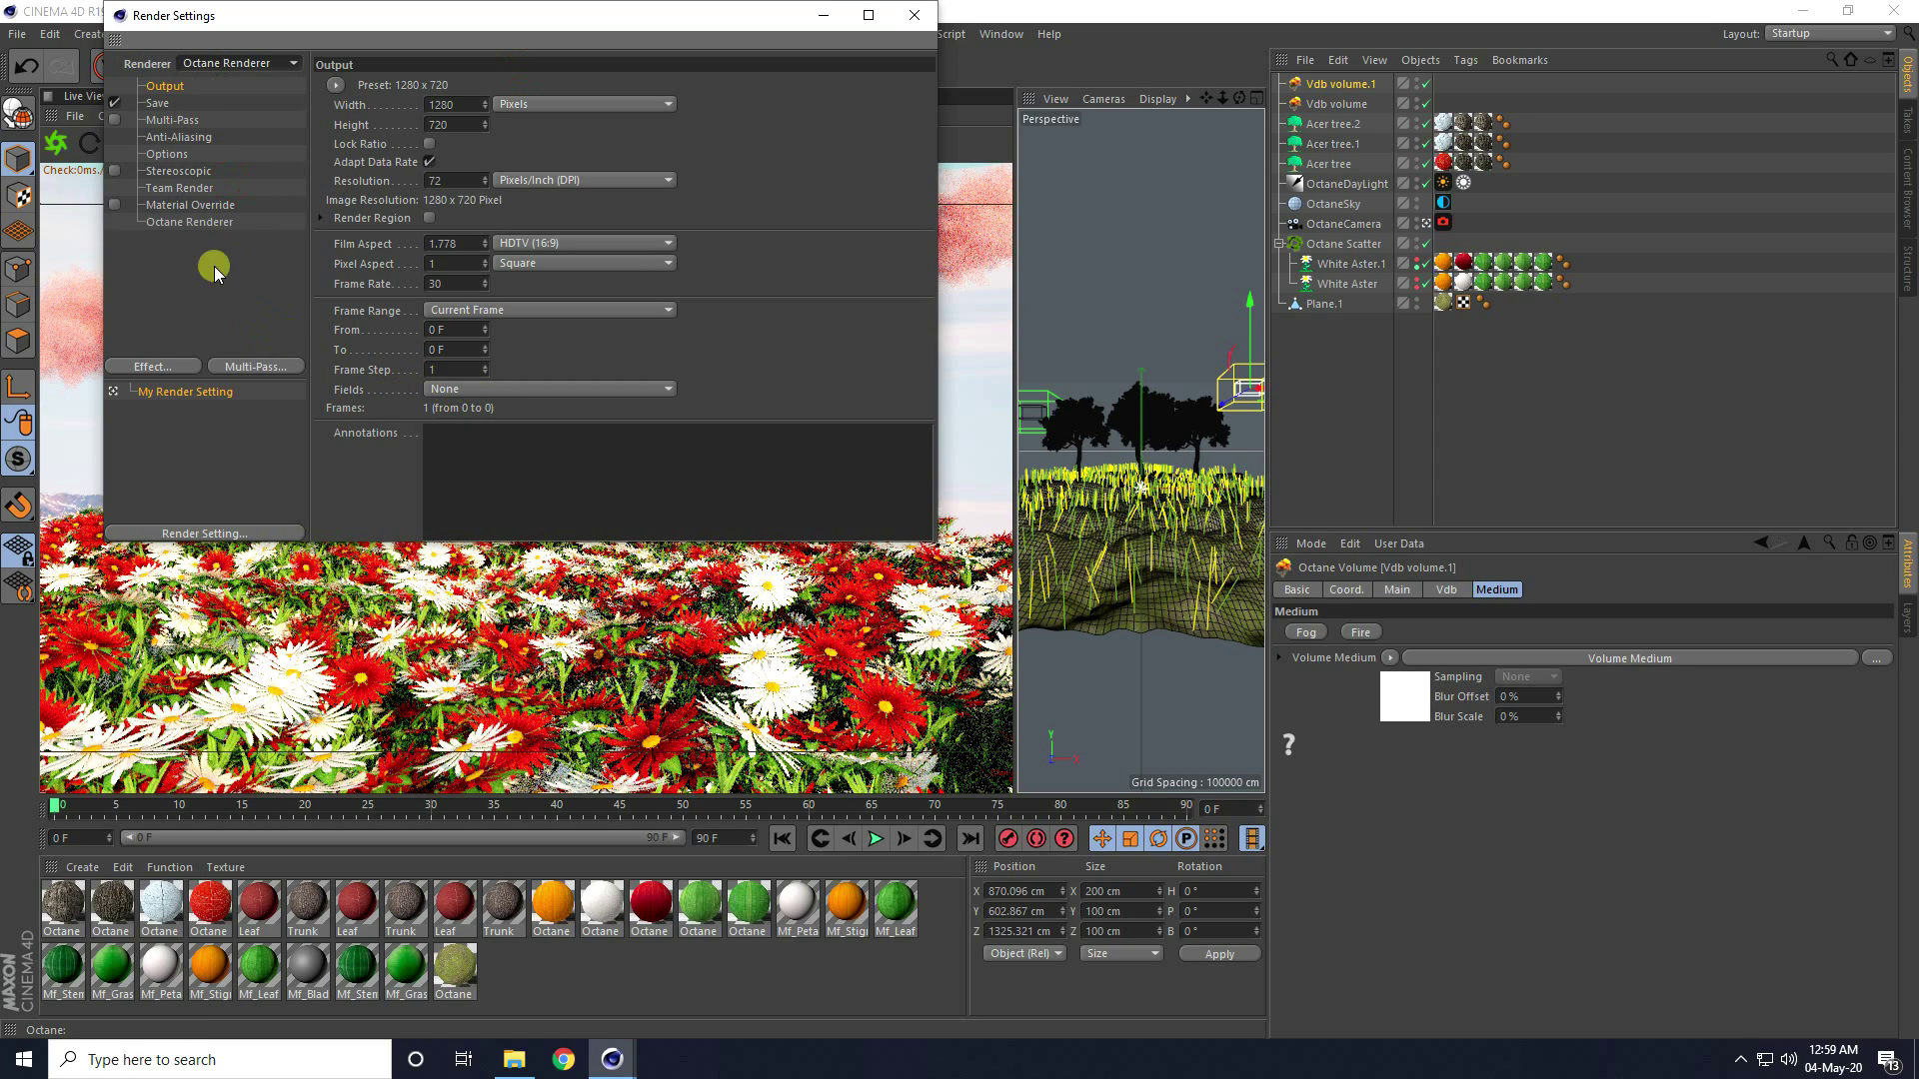
click(189, 205)
click(190, 221)
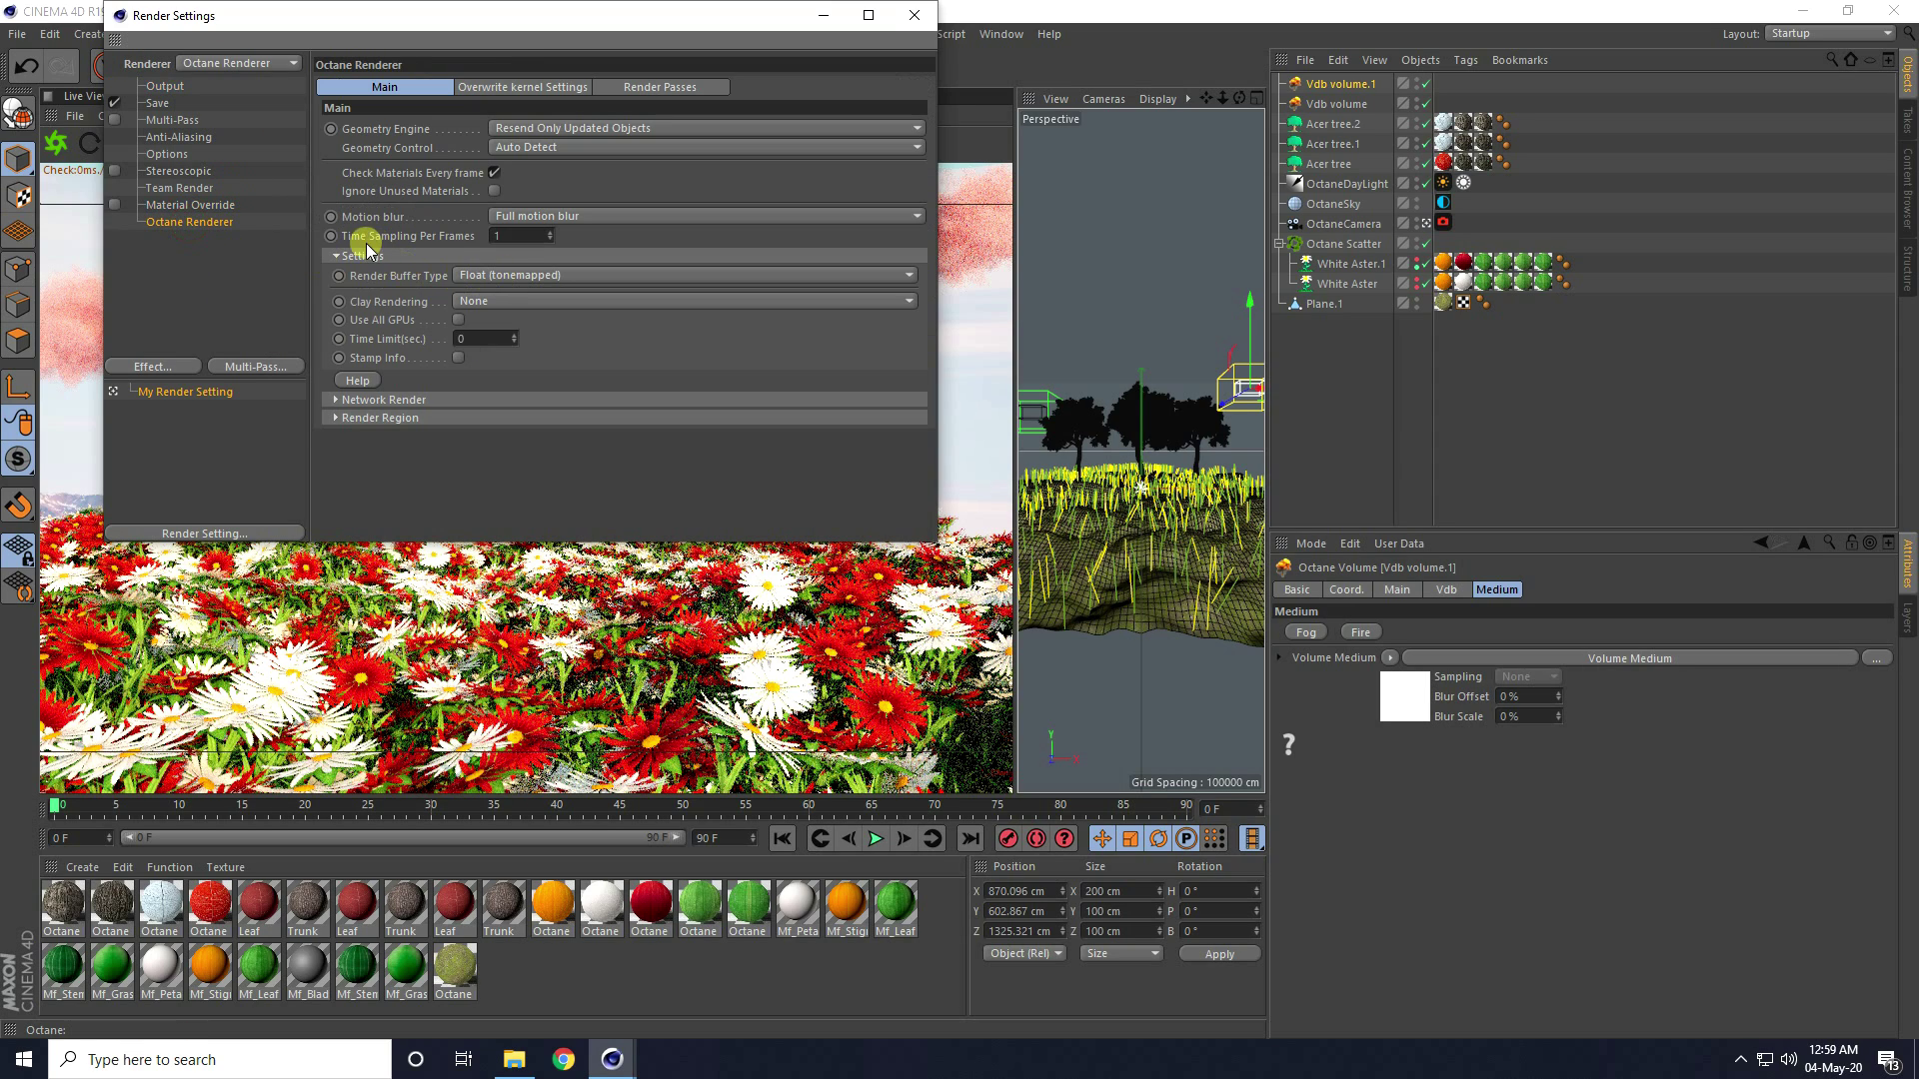
click(457, 319)
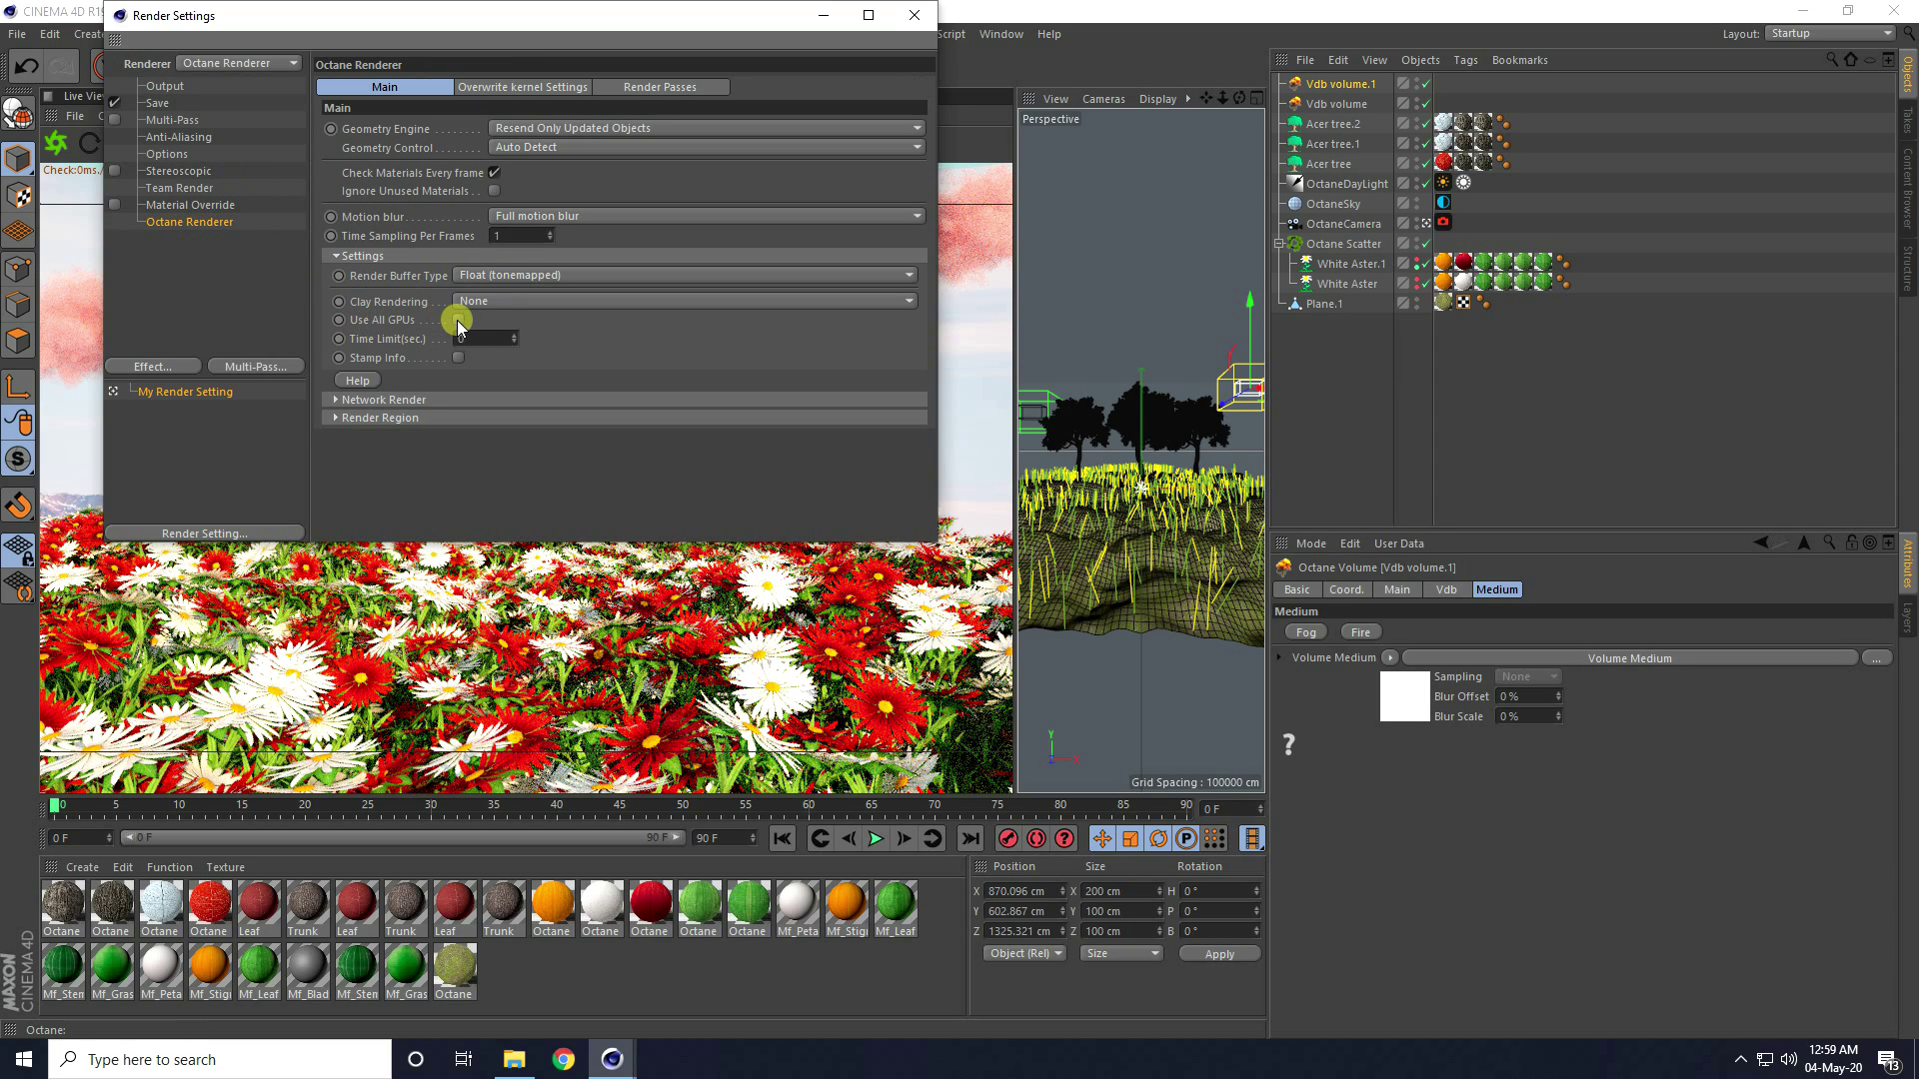
click(166, 87)
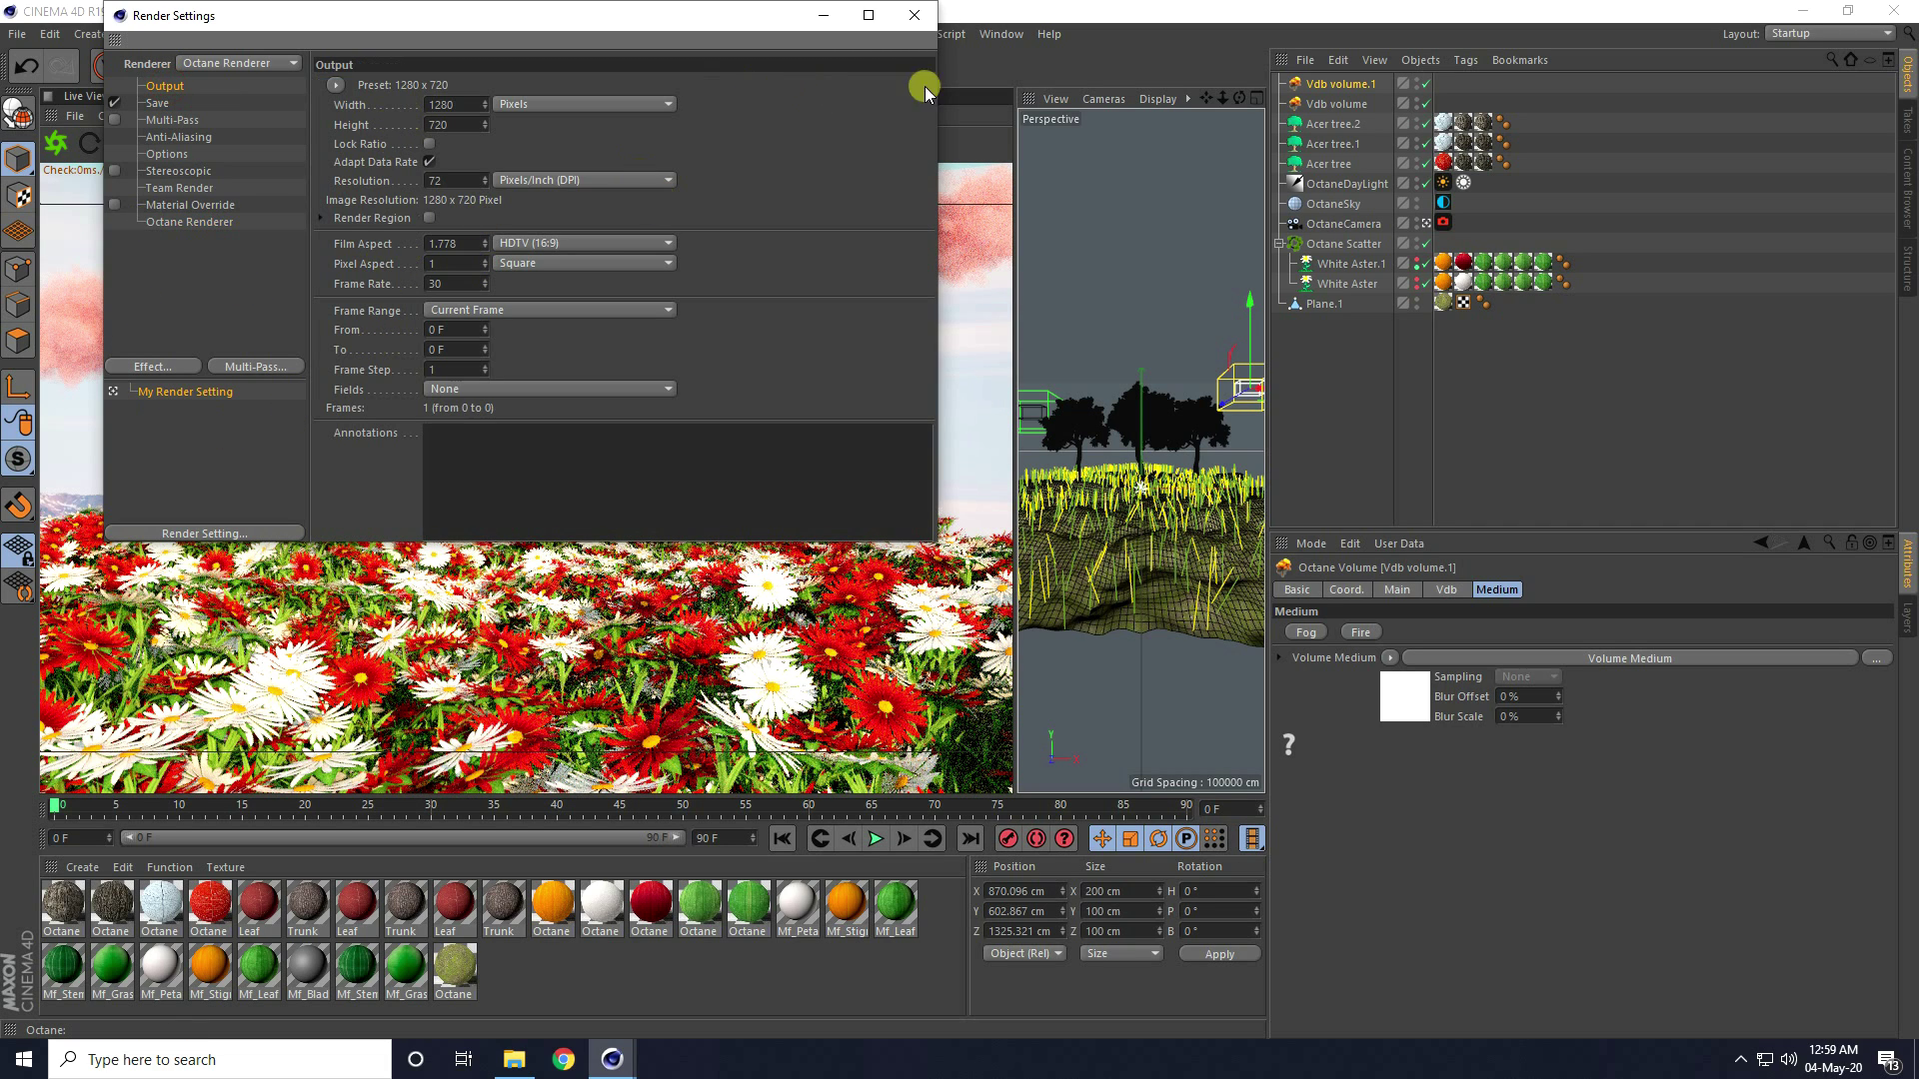
click(914, 15)
Render the current frame to the Picture Viewer and maximize the viewer window
click(489, 68)
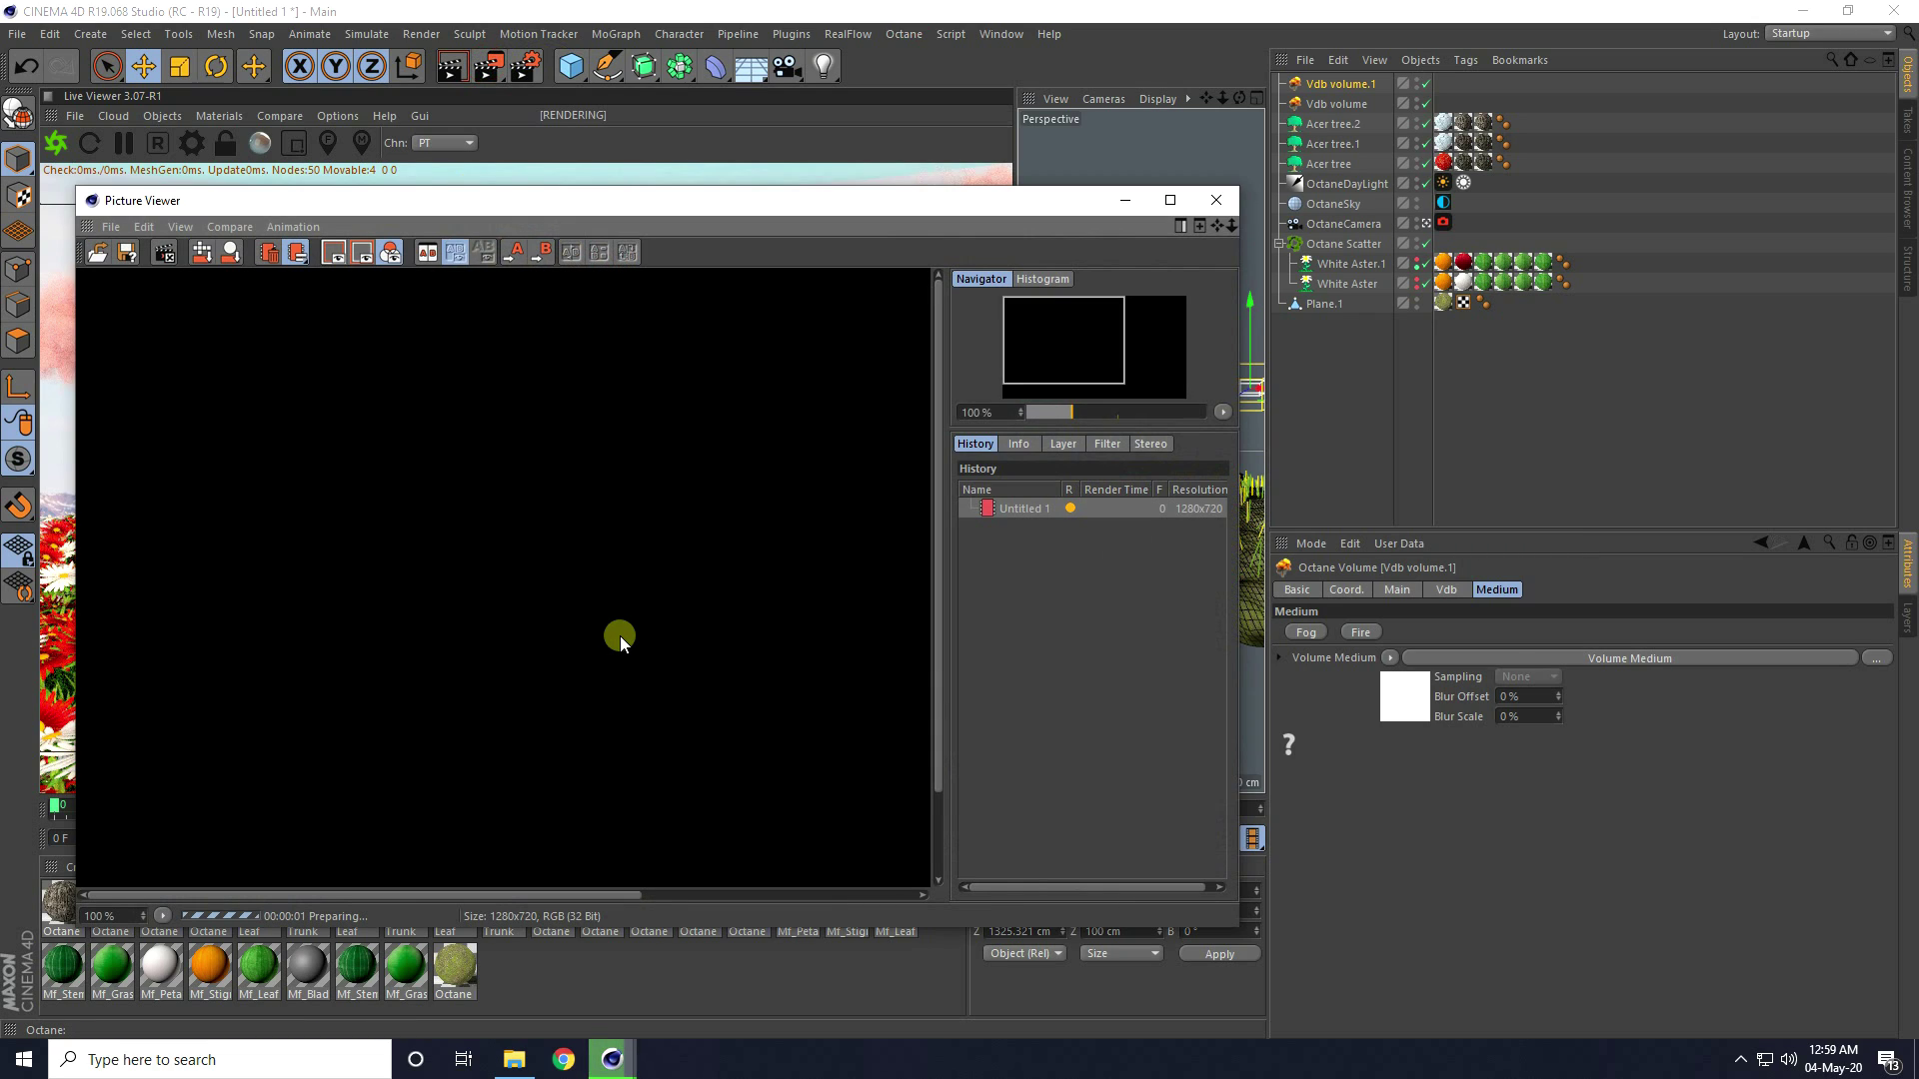
click(1171, 200)
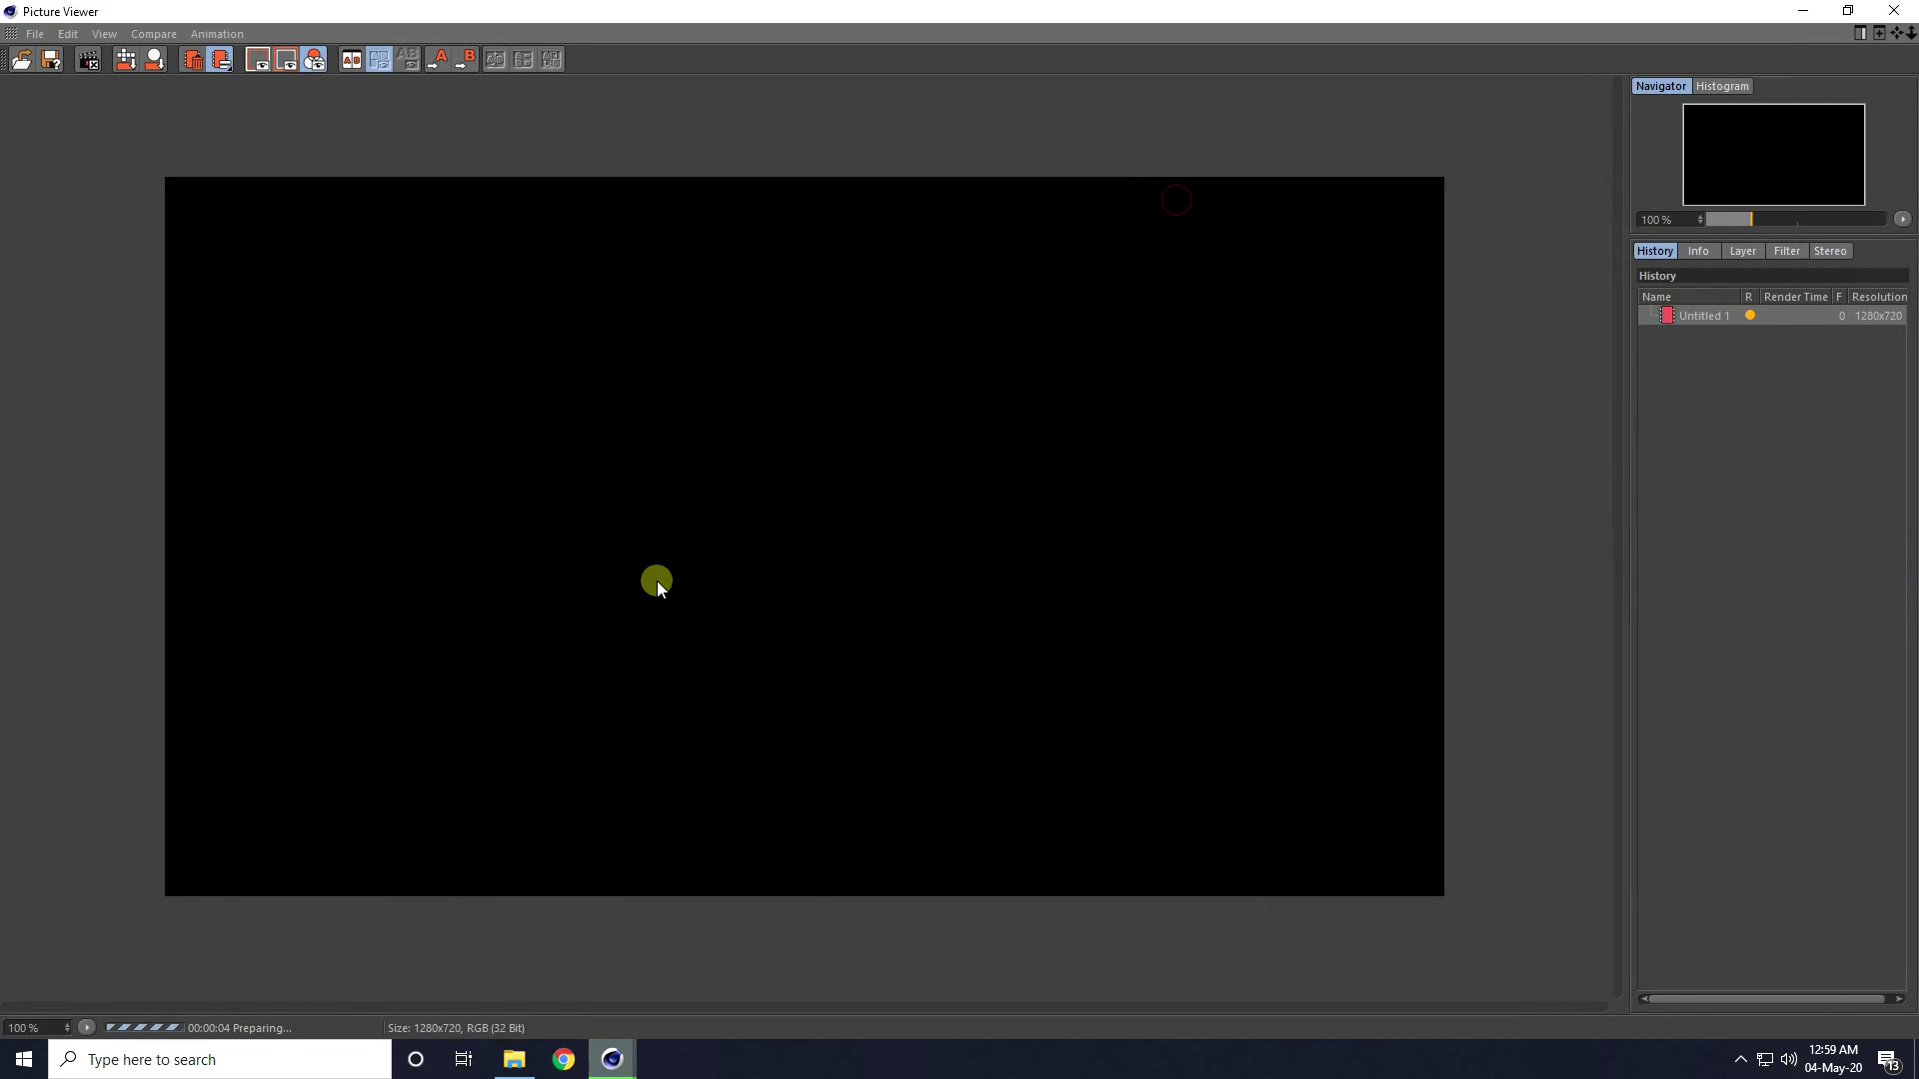